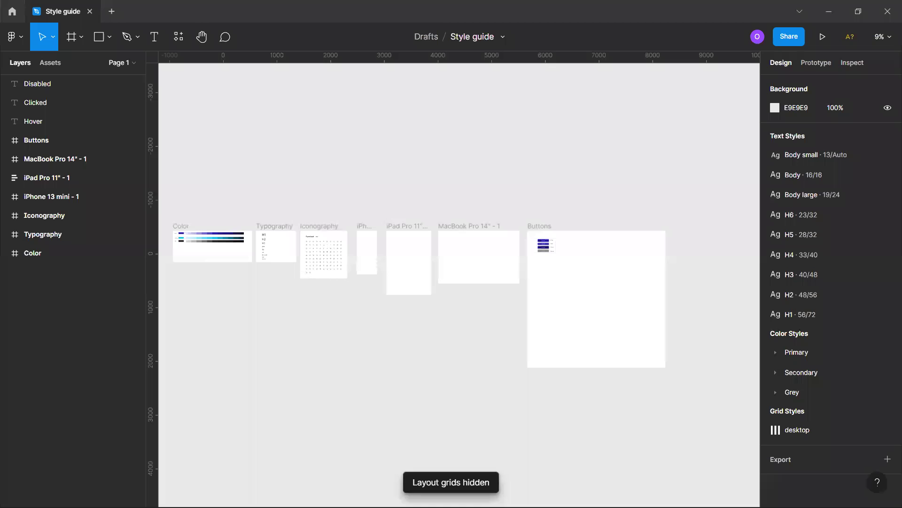
# Stretch the Color frame taller than its 816 height to leave room below the swatch rows.
pyautogui.keyDown('ctrl'); pyautogui.scroll(5, 307, 405); pyautogui.keyUp('ctrl')
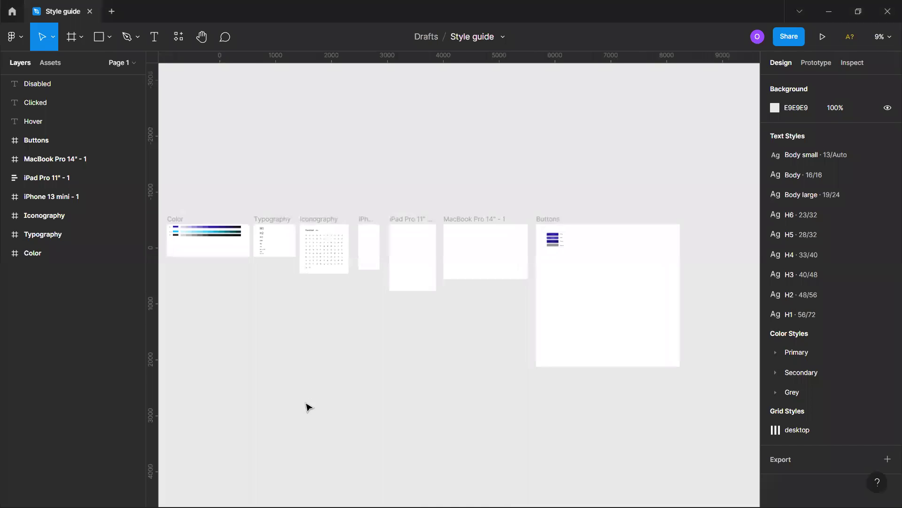
pyautogui.scroll(4, 366, 480)
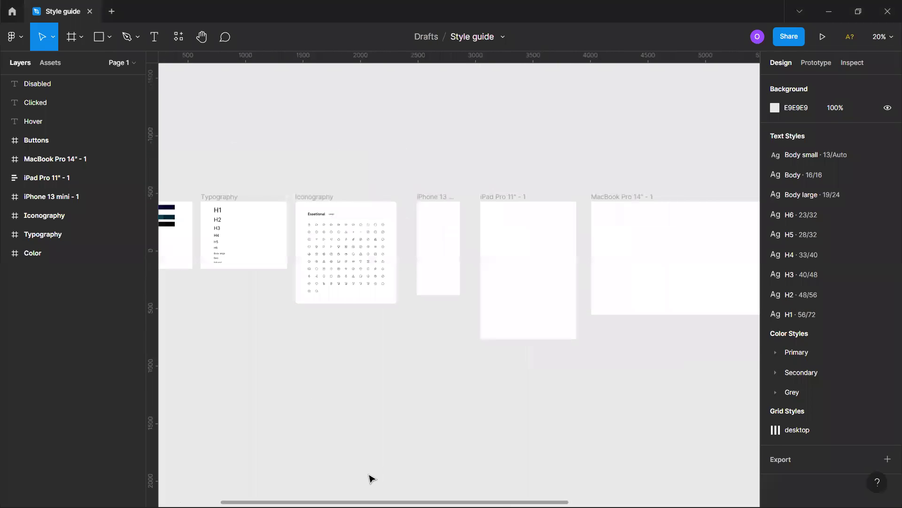
pyautogui.hscroll(-4, 370, 478)
pyautogui.keyDown('ctrl'); pyautogui.scroll(3, 288, 409); pyautogui.keyUp('ctrl')
pyautogui.scroll(1, 291, 404)
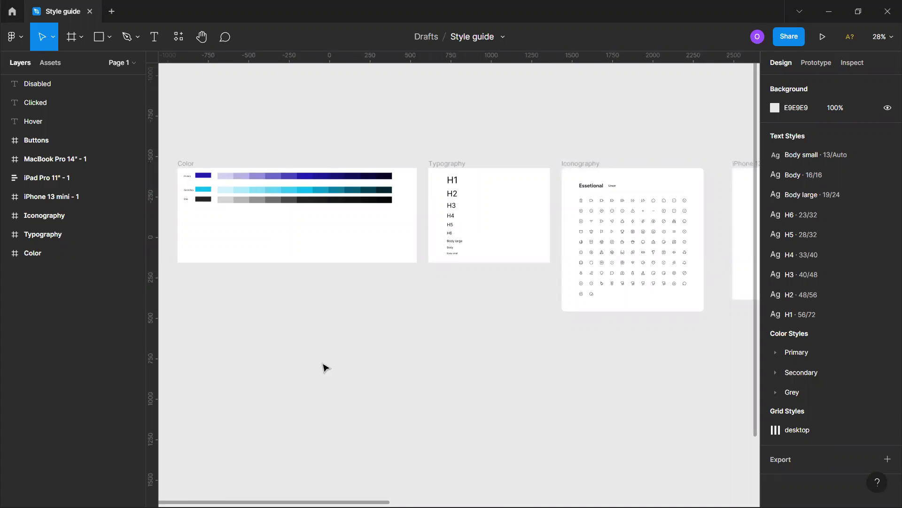
pyautogui.keyDown('ctrl'); pyautogui.scroll(-2, 325, 368); pyautogui.keyUp('ctrl')
pyautogui.keyDown('ctrl'); pyautogui.scroll(4, 328, 403); pyautogui.keyUp('ctrl')
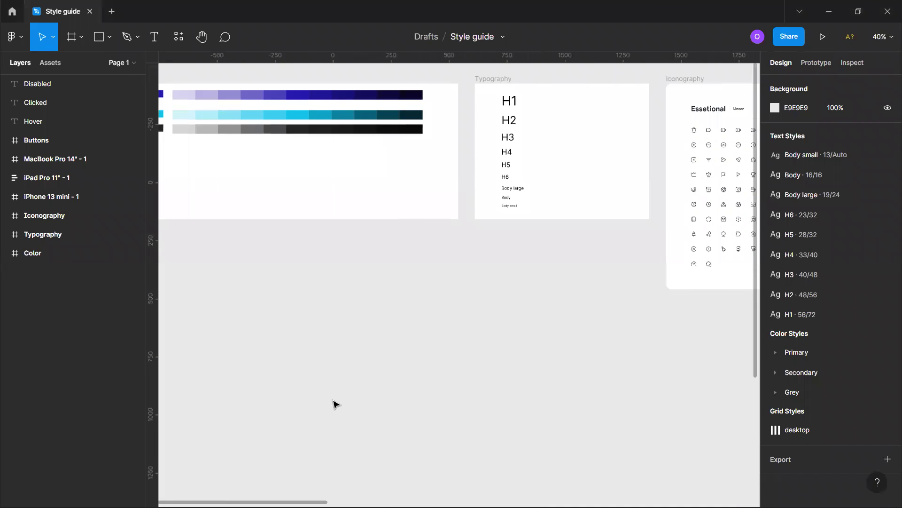
pyautogui.hscroll(-5, 334, 404)
pyautogui.scroll(5, 334, 403)
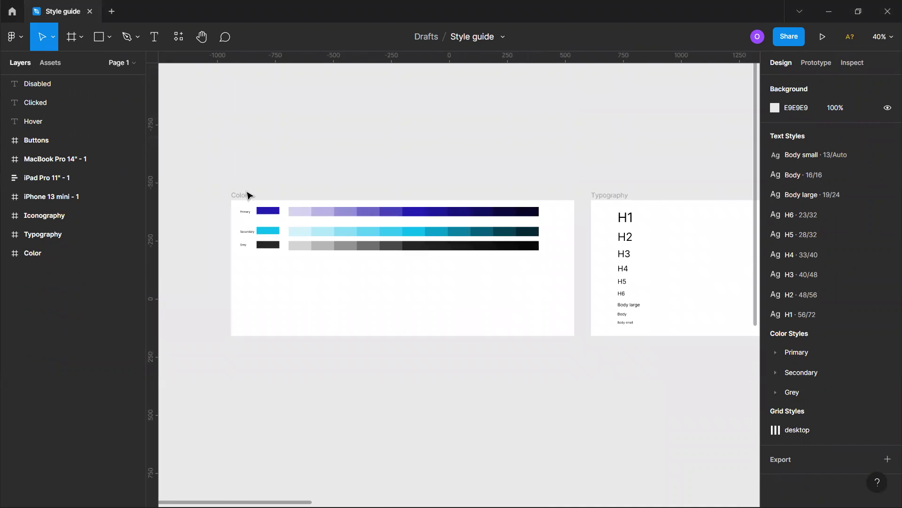
pyautogui.click(403, 336)
pyautogui.moveTo(403, 336); pyautogui.dragTo(399, 451)
pyautogui.click(616, 418)
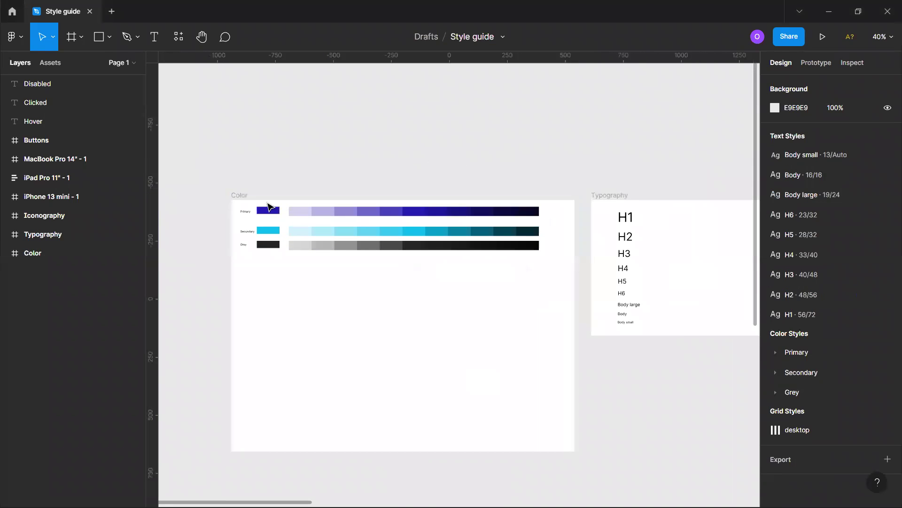
# Extend the Color frame to 1479 × 1185 and quit Telegram from the system tray.
pyautogui.moveTo(407, 452); pyautogui.dragTo(407, 465)
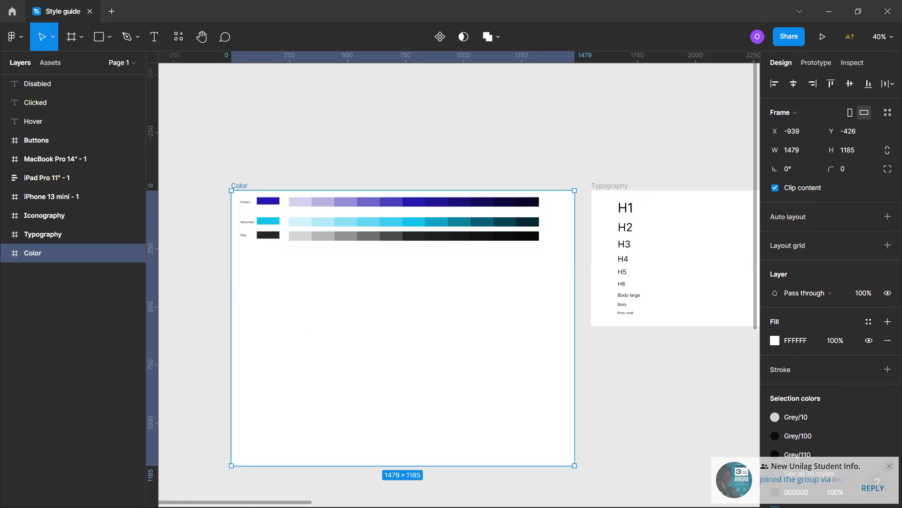
pyautogui.click(766, 499)
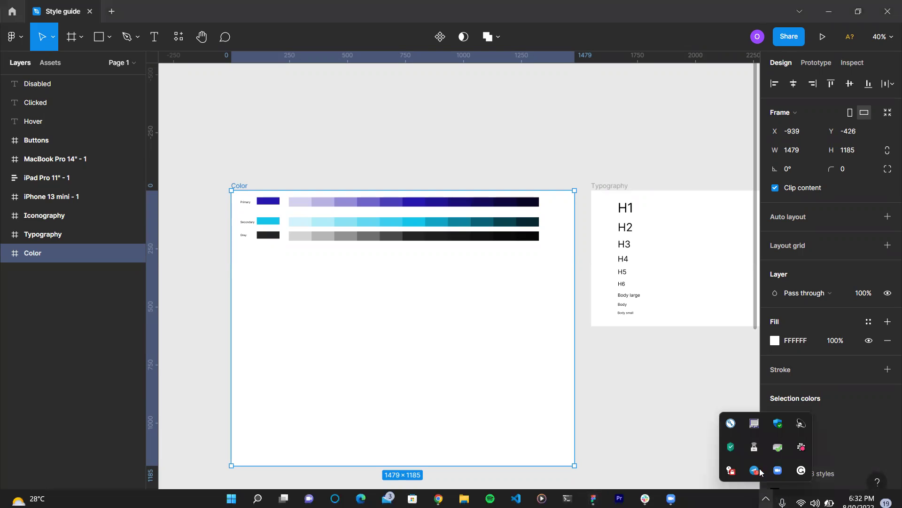
pyautogui.rightClick(758, 469)
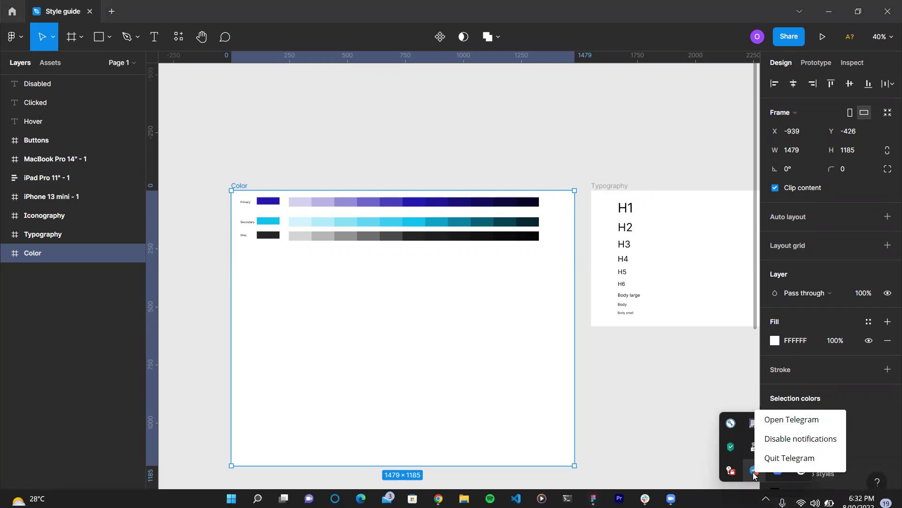
pyautogui.click(801, 463)
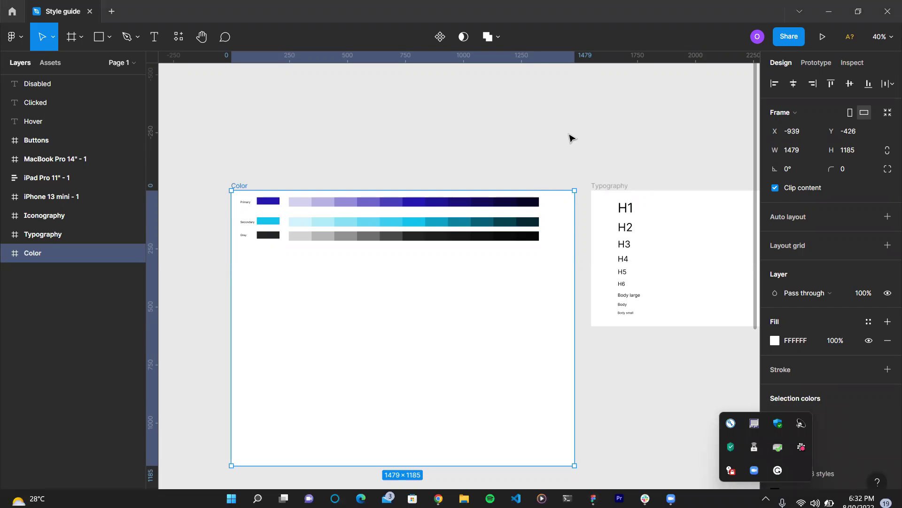
pyautogui.click(574, 383)
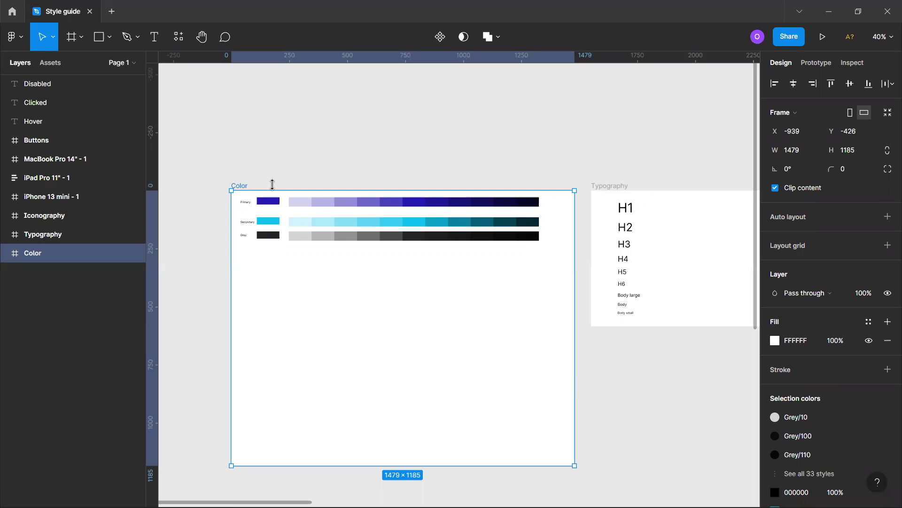
# Enlarge the Color frame to 1768 × 1390 by extending its bottom and left edges.
pyautogui.scroll(-1, 327, 289)
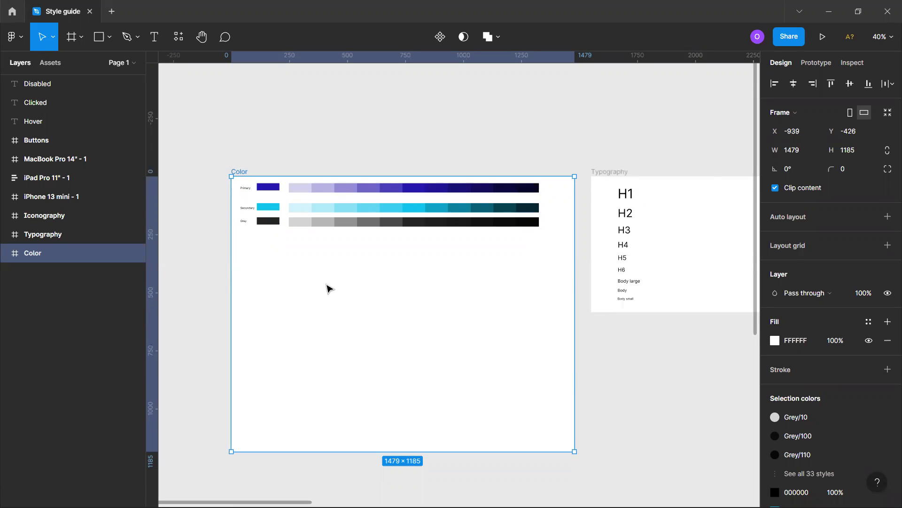
pyautogui.scroll(-2, 328, 287)
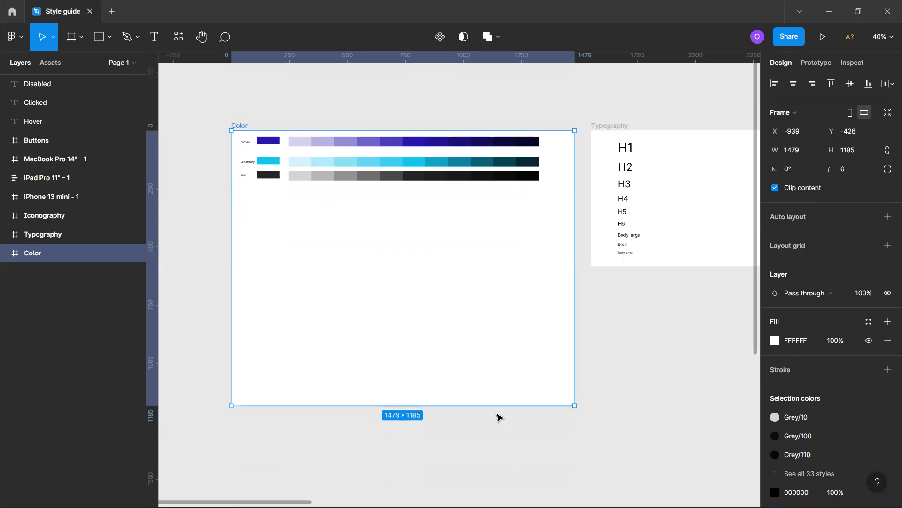
pyautogui.moveTo(492, 418); pyautogui.dragTo(488, 453)
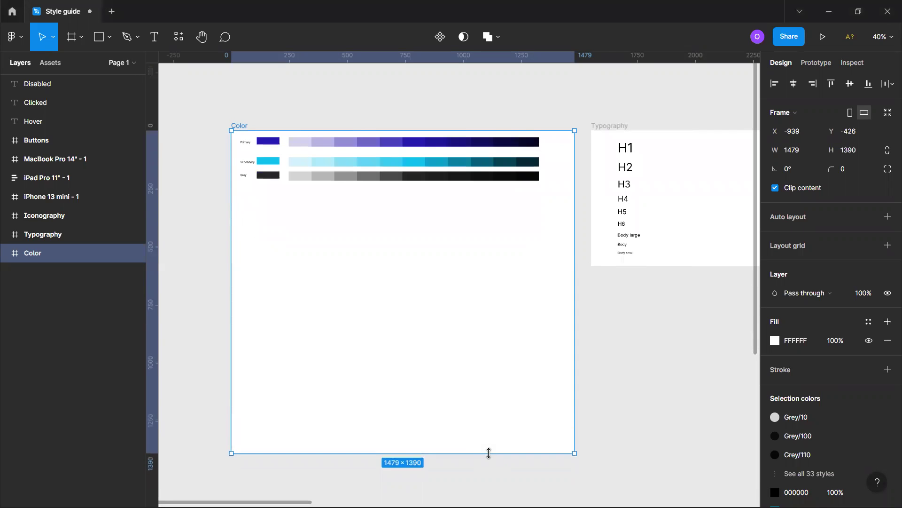
pyautogui.moveTo(229, 268); pyautogui.dragTo(164, 267)
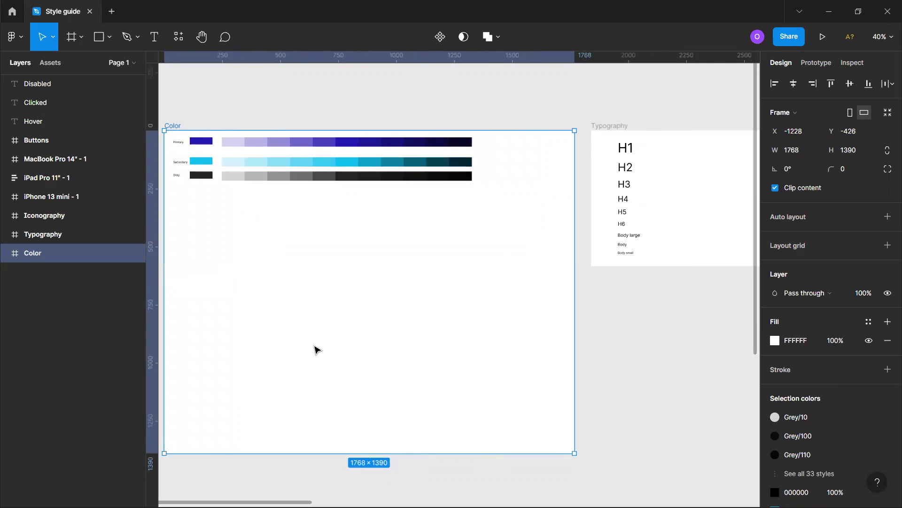
pyautogui.hscroll(-5, 315, 350)
pyautogui.moveTo(232, 339); pyautogui.dragTo(209, 339)
pyautogui.click(609, 112)
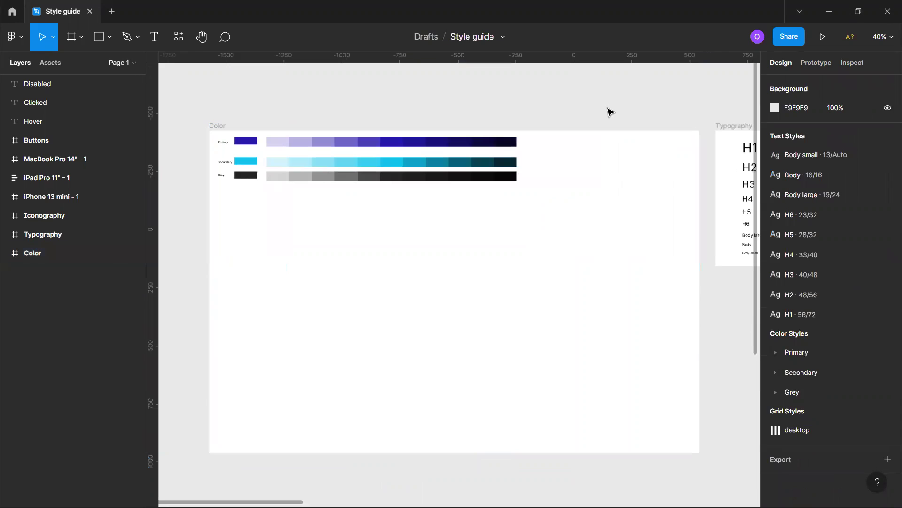
# Copy the grey swatch rectangle into a column of four below the colour rows.
pyautogui.keyDown('ctrl'); pyautogui.scroll(-1, 603, 115); pyautogui.keyUp('ctrl')
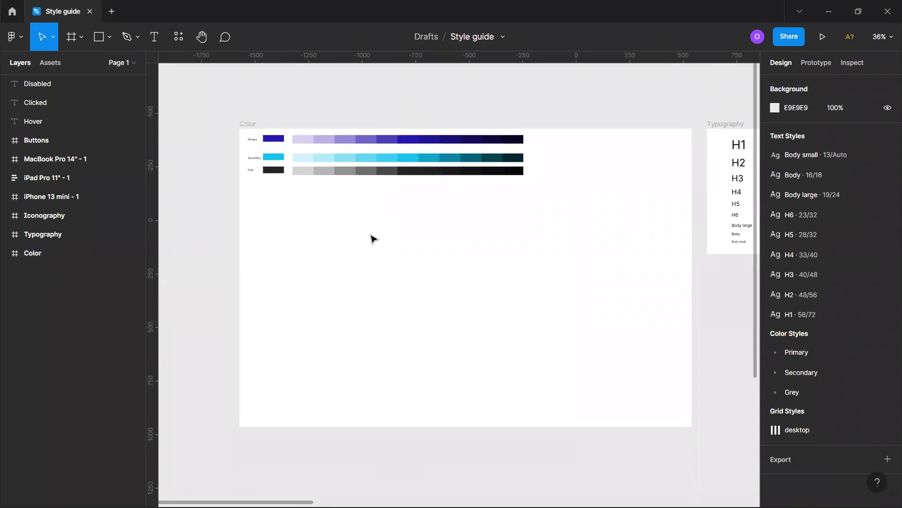
pyautogui.keyDown('ctrl'); pyautogui.scroll(5, 272, 197); pyautogui.keyUp('ctrl')
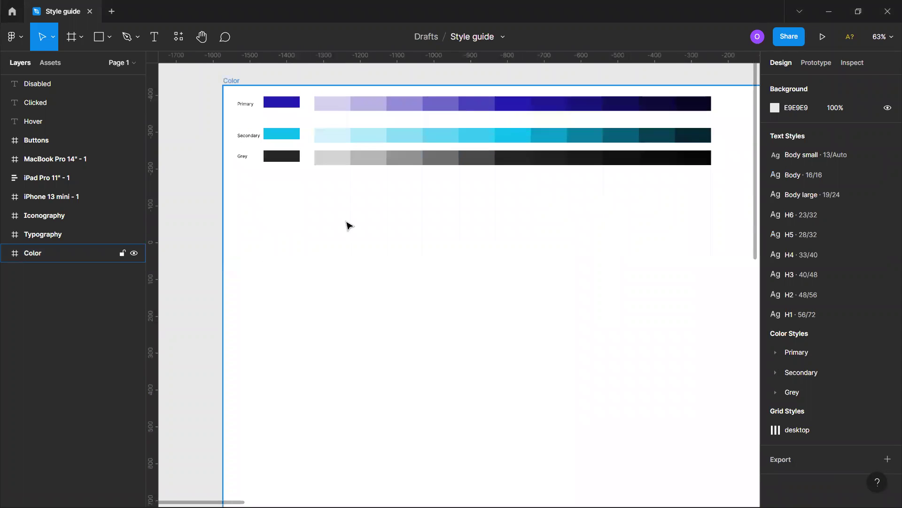
pyautogui.scroll(1, 382, 241)
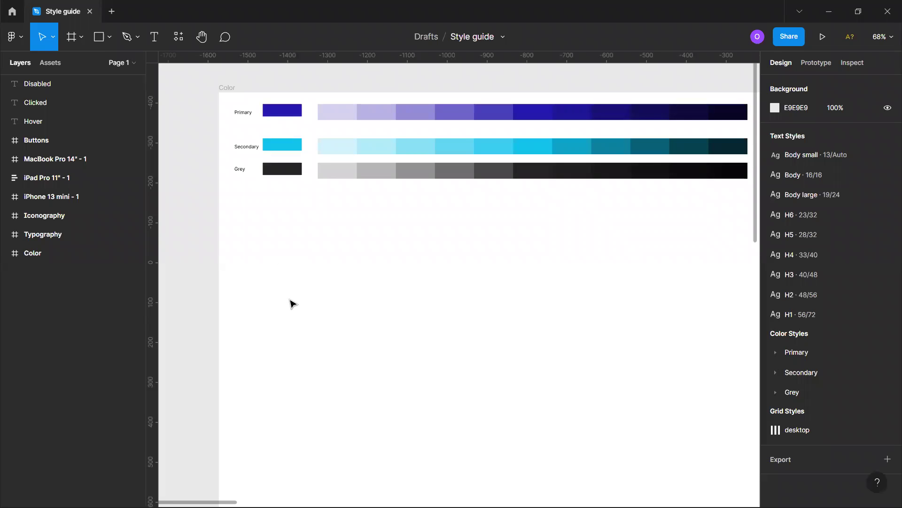
pyautogui.click(288, 172)
pyautogui.click(288, 172)
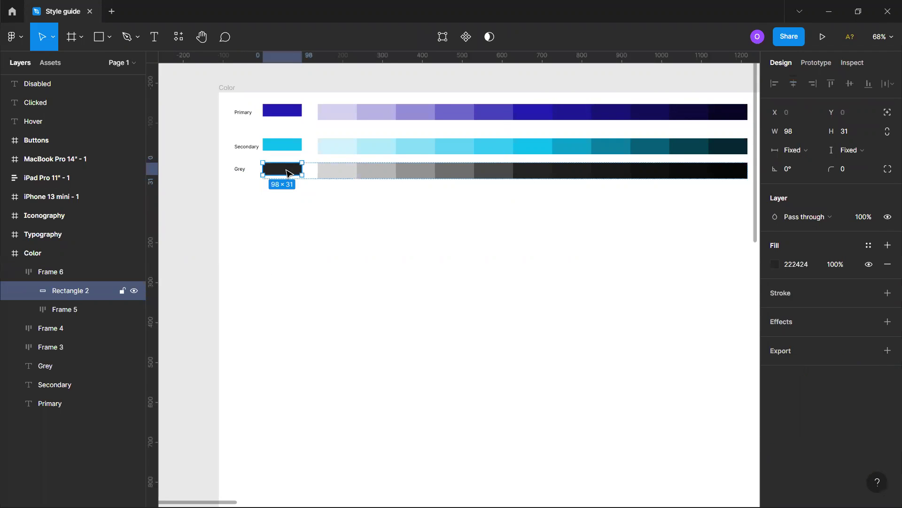
pyautogui.moveTo(288, 172); pyautogui.dragTo(282, 264)
pyautogui.hotkey('ctrl', 'd')
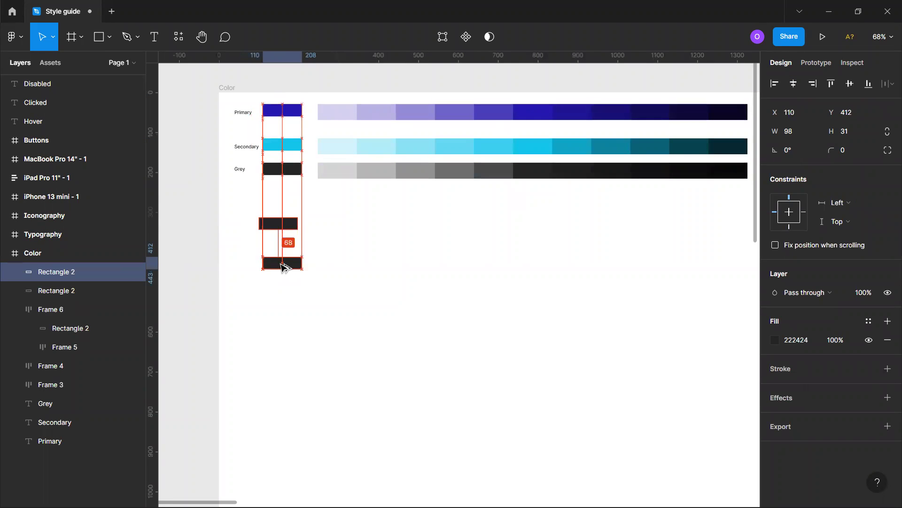
pyautogui.hotkey('ctrl', 'd')
pyautogui.moveTo(282, 263); pyautogui.dragTo(287, 294)
pyautogui.hotkey('ctrl', 'd')
pyautogui.moveTo(285, 328); pyautogui.dragTo(284, 333)
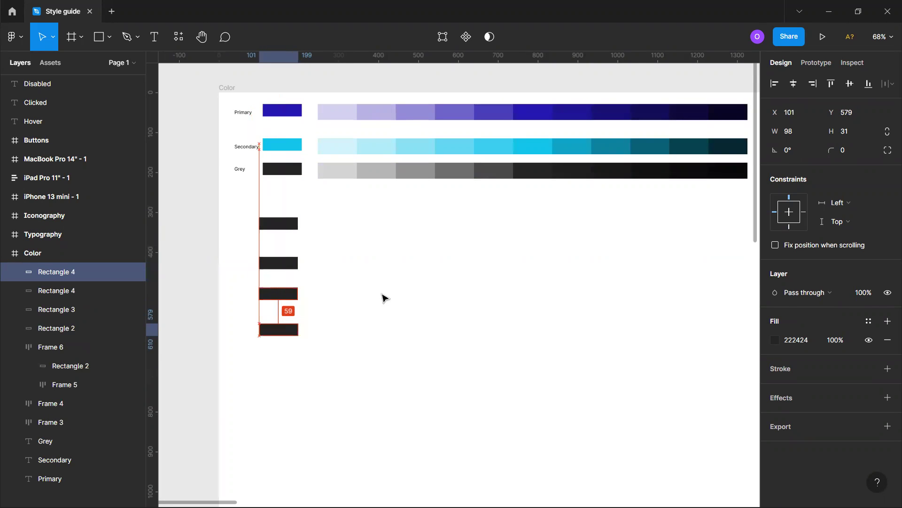
pyautogui.click(306, 317)
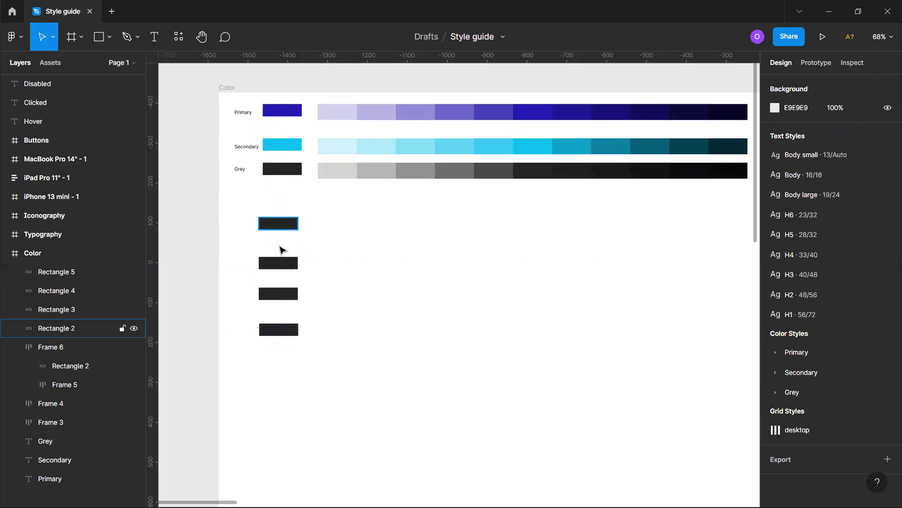
# Distribute the four dark rectangles evenly with 58 vertical spacing.
pyautogui.moveTo(243, 254); pyautogui.dragTo(324, 359)
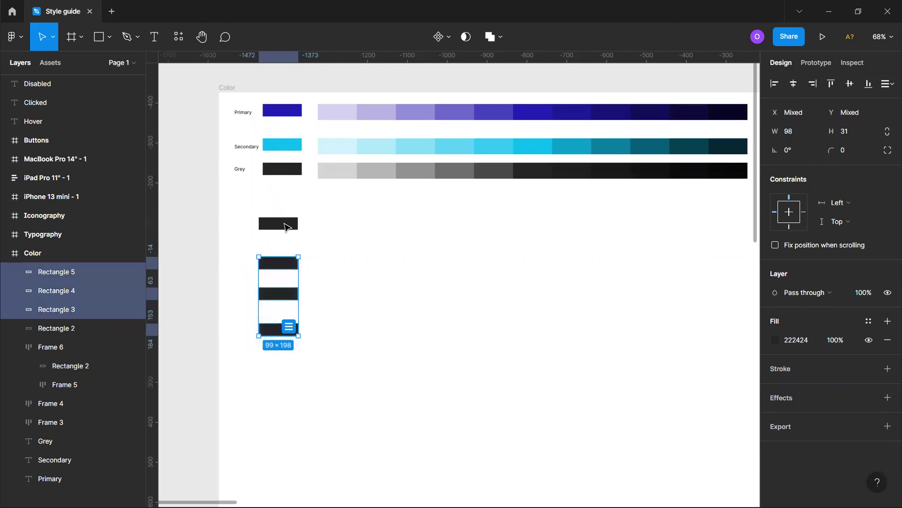
pyautogui.keyDown('shift'); pyautogui.click(287, 227); pyautogui.keyUp('shift')
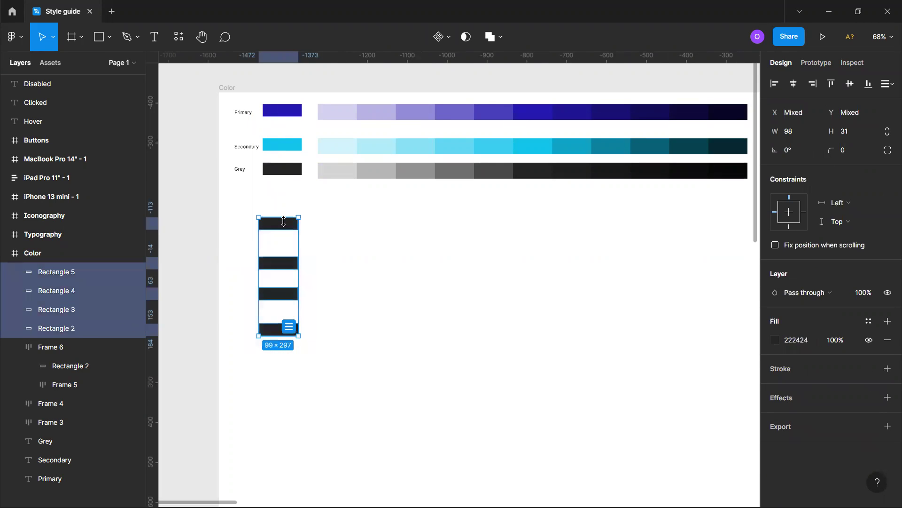
pyautogui.click(888, 83)
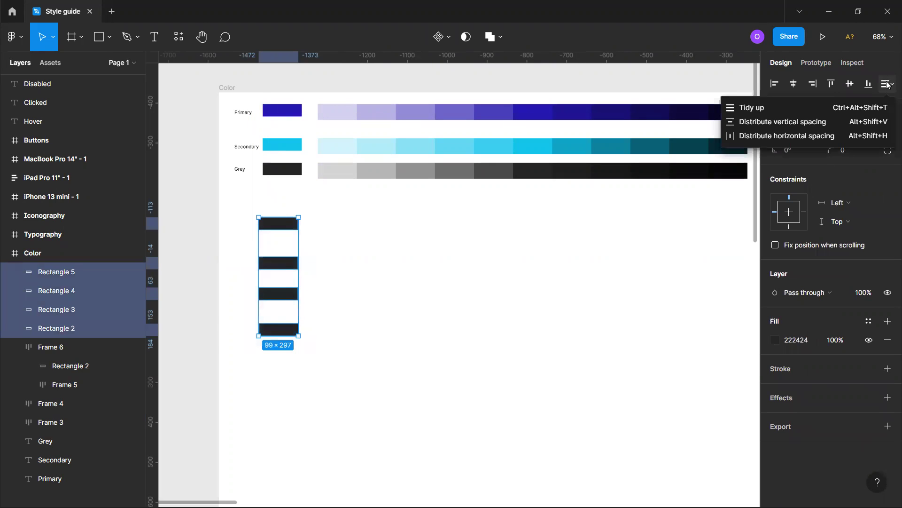
pyautogui.click(824, 122)
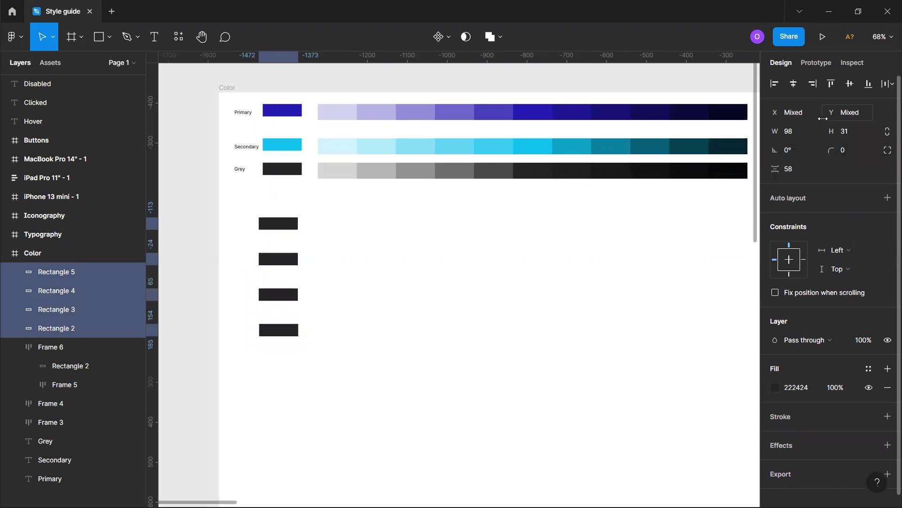
pyautogui.click(391, 379)
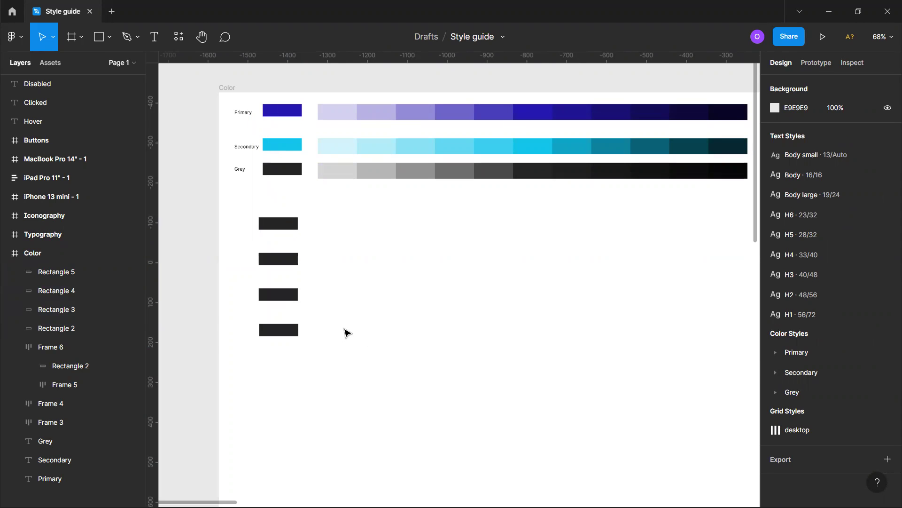
# Fill the top dark swatch with 0D0E0E and rename its layer Black.
pyautogui.click(286, 224)
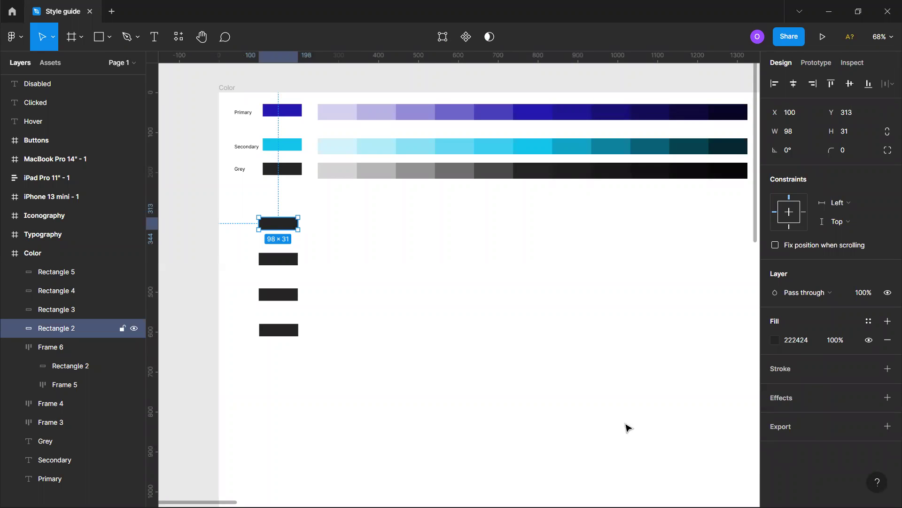
pyautogui.click(775, 340)
pyautogui.moveTo(630, 333); pyautogui.dragTo(628, 352)
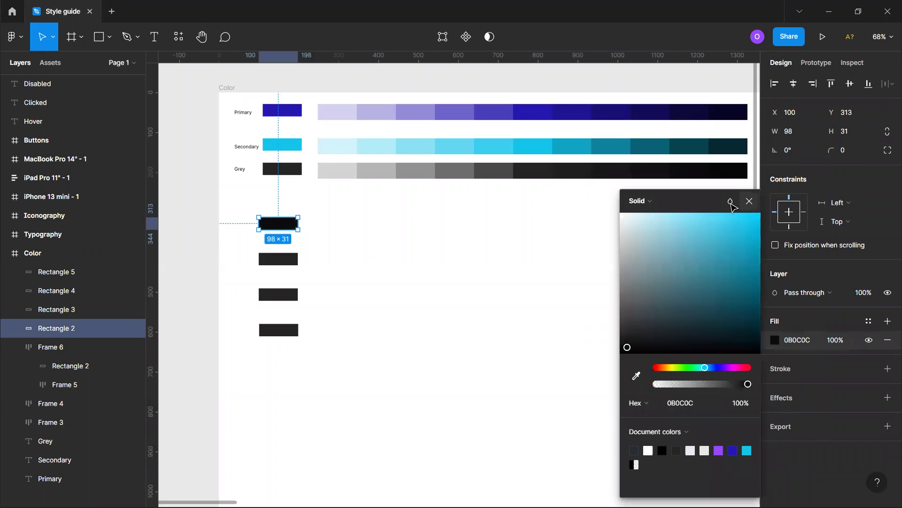
pyautogui.press('Escape')
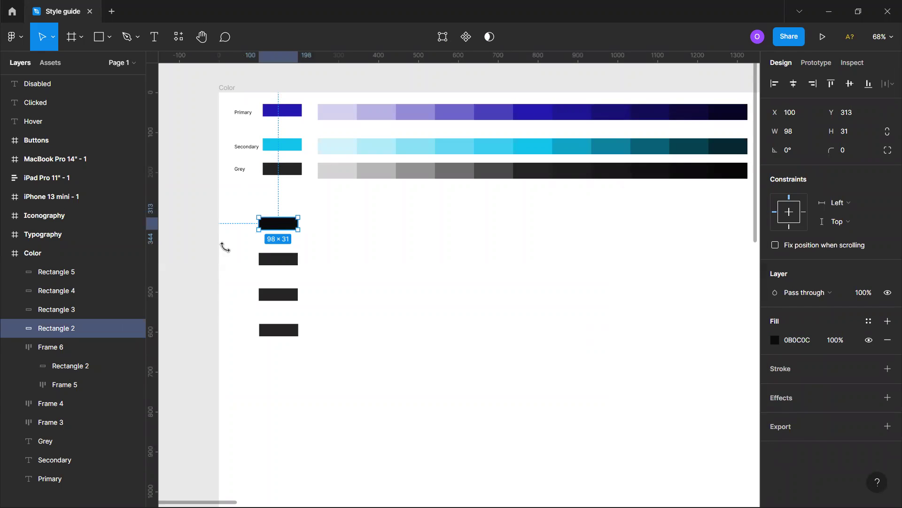
pyautogui.doubleClick(68, 329)
pyautogui.write('Black')
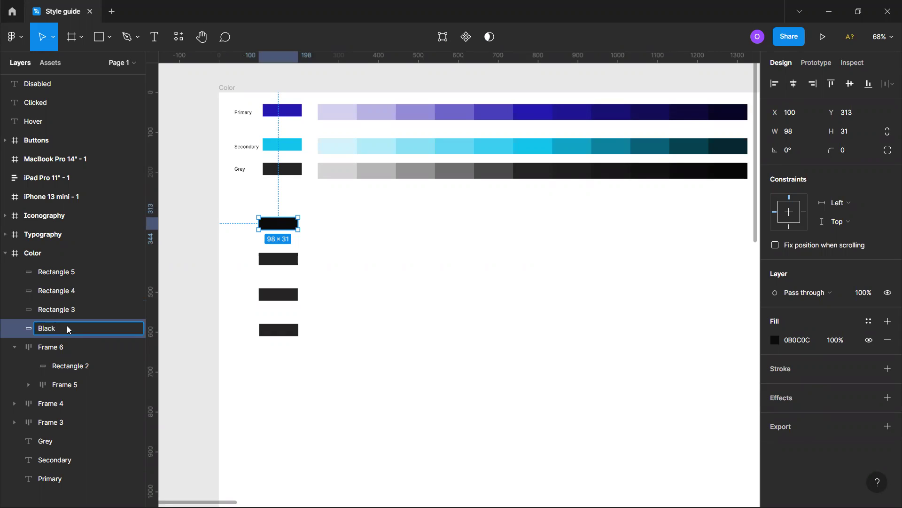
pyautogui.press('Return')
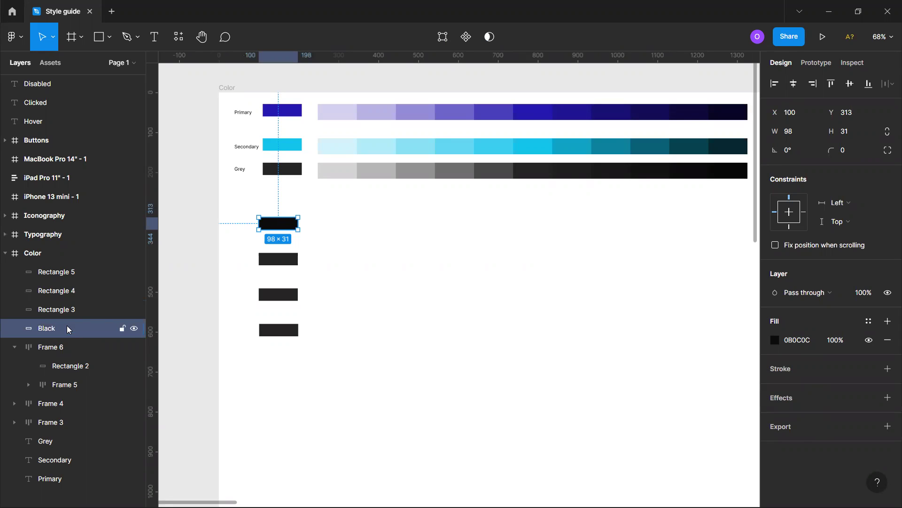
# Add a 'Black' text label beside the swatch, copied from the Grey label.
pyautogui.click(238, 170)
pyautogui.press('BackSpace')
pyautogui.hotkey('ctrl', 'z')
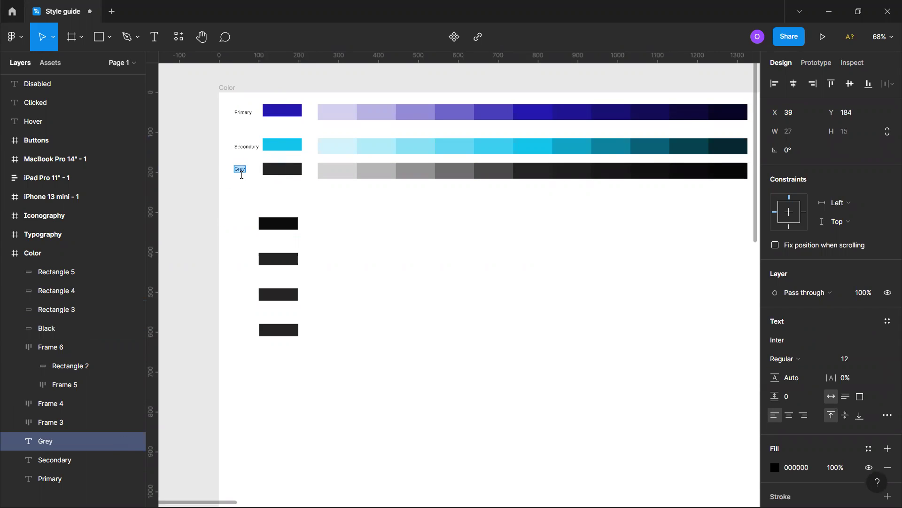
pyautogui.press('Escape')
pyautogui.moveTo(243, 172); pyautogui.dragTo(240, 230)
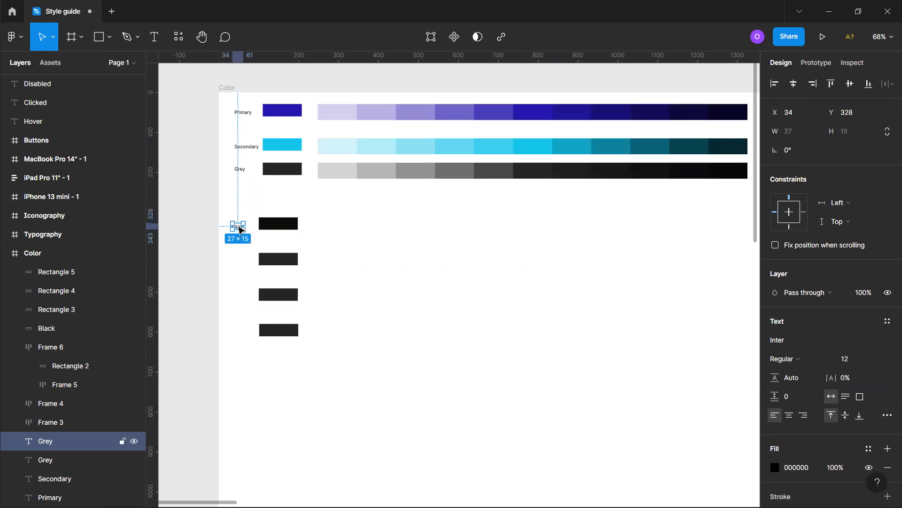
pyautogui.doubleClick(239, 229)
pyautogui.write('Black')
pyautogui.press('Escape')
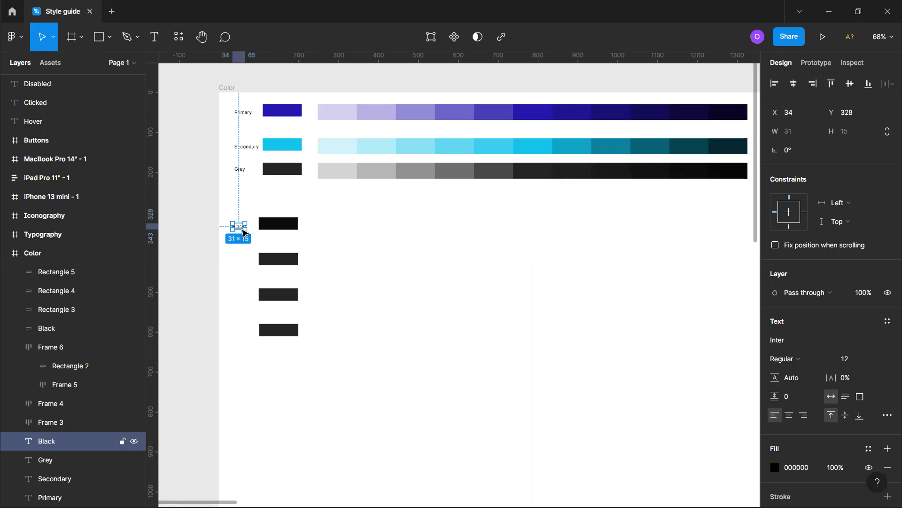
pyautogui.moveTo(245, 232); pyautogui.dragTo(242, 229)
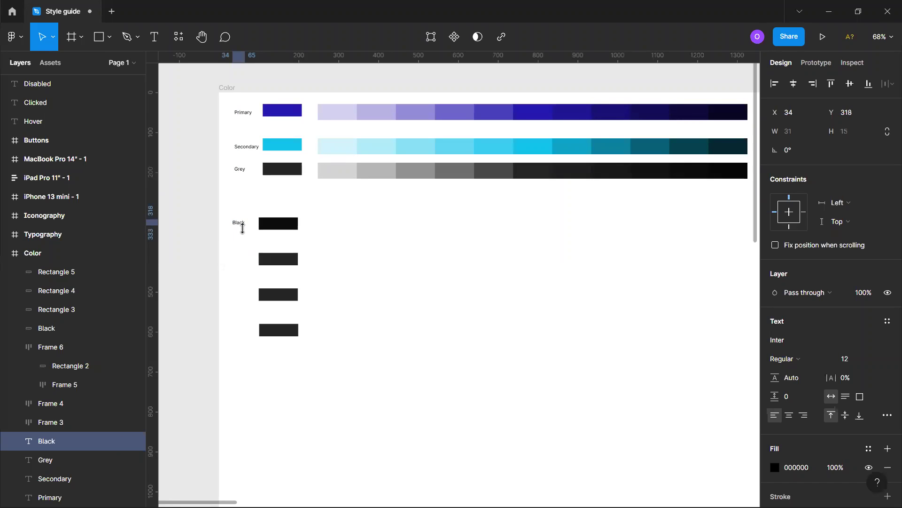
pyautogui.click(284, 258)
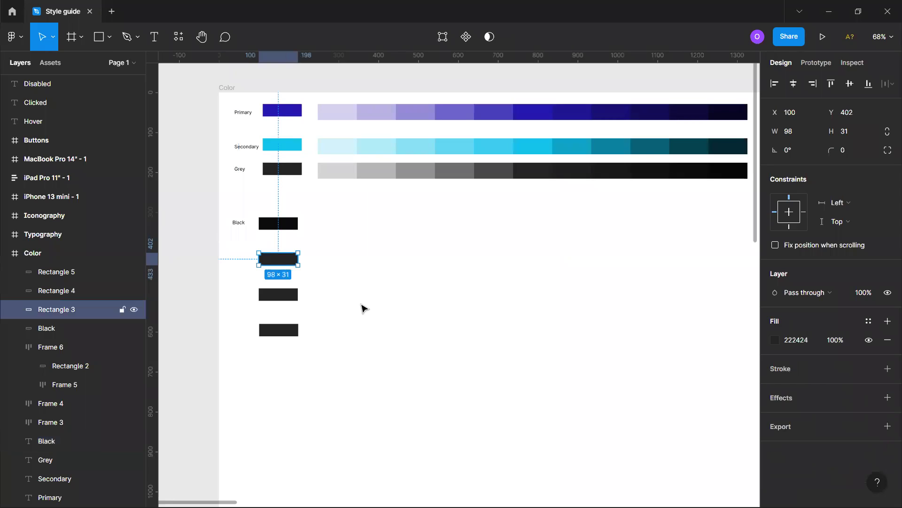
# Change the second swatch's fill to near-white F5F6F9 with a slight blue tint.
pyautogui.click(775, 339)
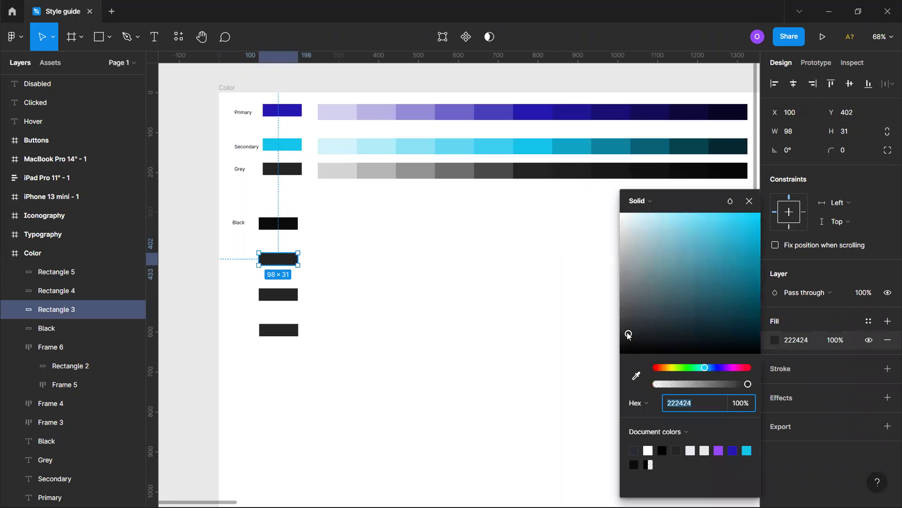
pyautogui.moveTo(631, 308); pyautogui.dragTo(625, 221)
pyautogui.moveTo(707, 368); pyautogui.dragTo(714, 369)
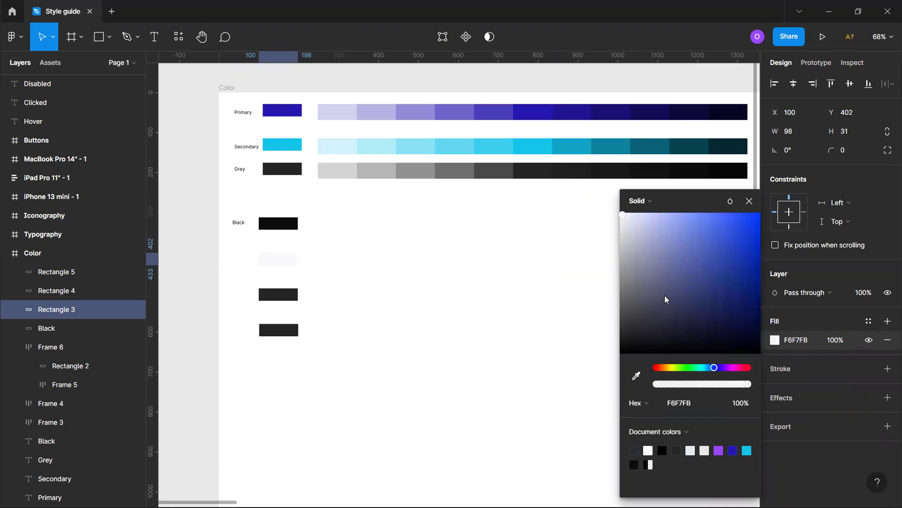
pyautogui.moveTo(625, 221); pyautogui.dragTo(622, 222)
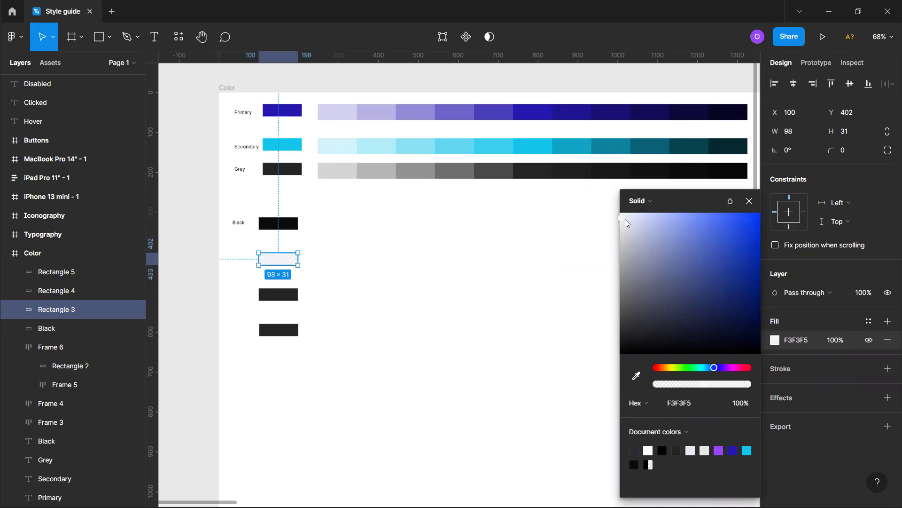
pyautogui.moveTo(626, 222); pyautogui.dragTo(625, 223)
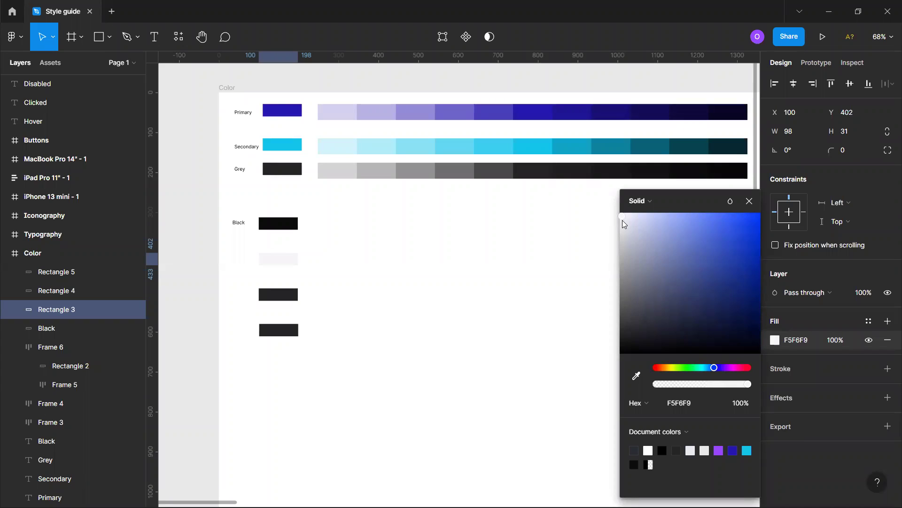
pyautogui.click(749, 201)
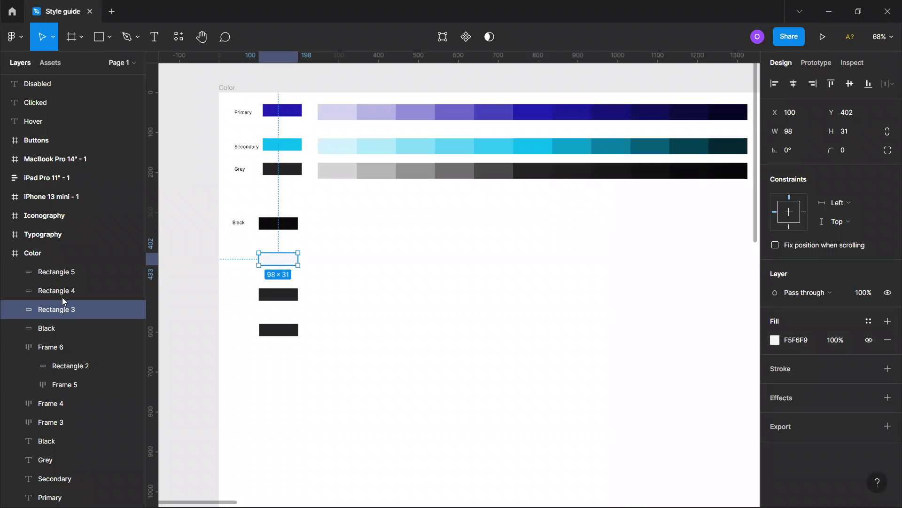
# Name the light swatch white and fill the third swatch bright green 32E939.
pyautogui.doubleClick(56, 311)
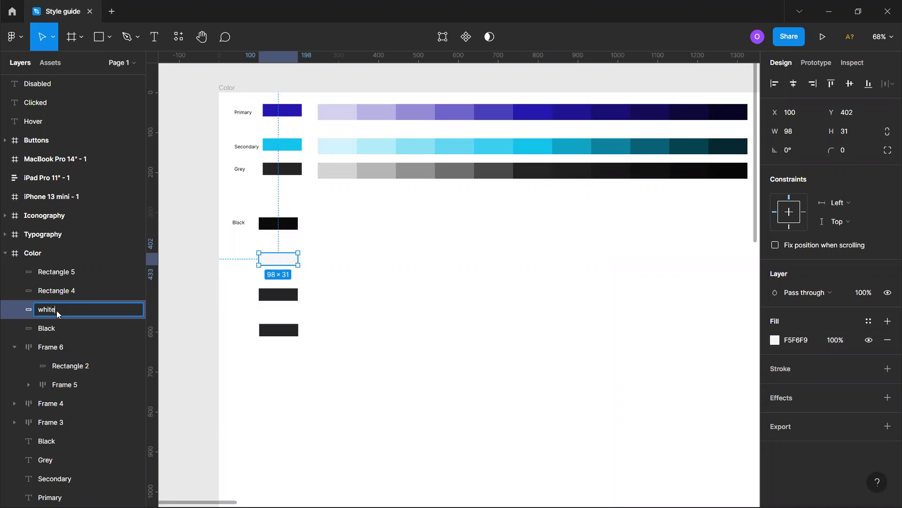
pyautogui.press('Return')
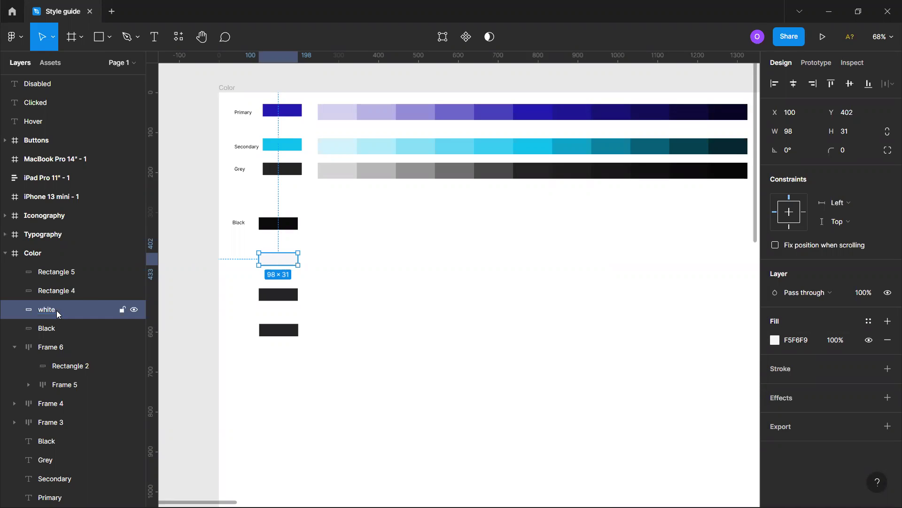
pyautogui.click(290, 288)
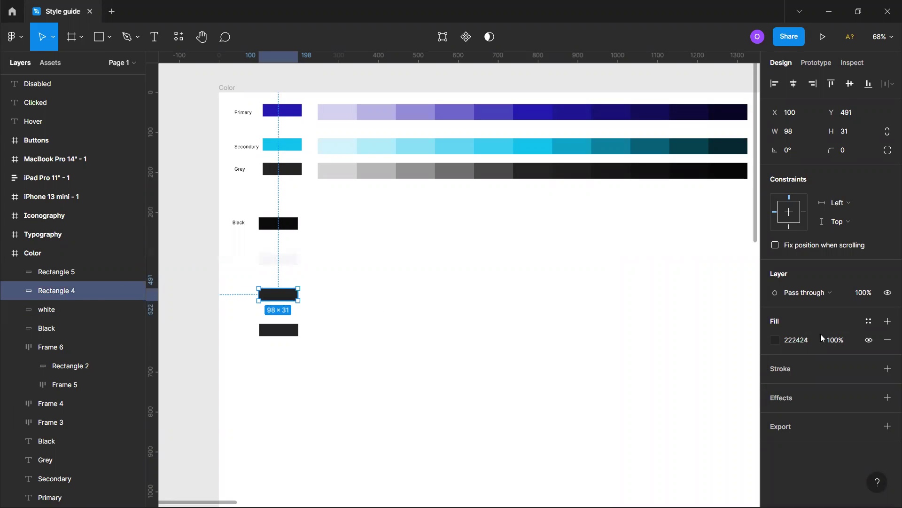
pyautogui.click(774, 340)
pyautogui.moveTo(697, 365); pyautogui.dragTo(687, 365)
pyautogui.click(731, 228)
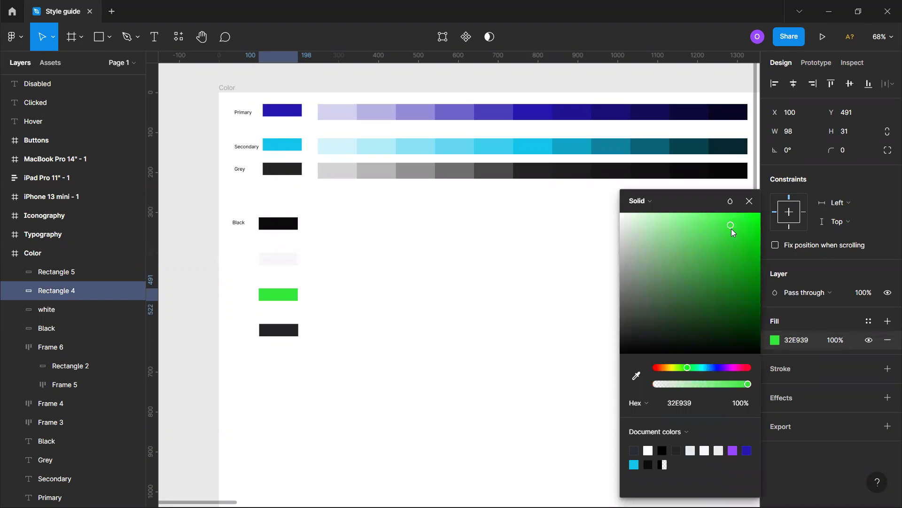
pyautogui.click(738, 235)
pyautogui.moveTo(740, 242); pyautogui.dragTo(730, 226)
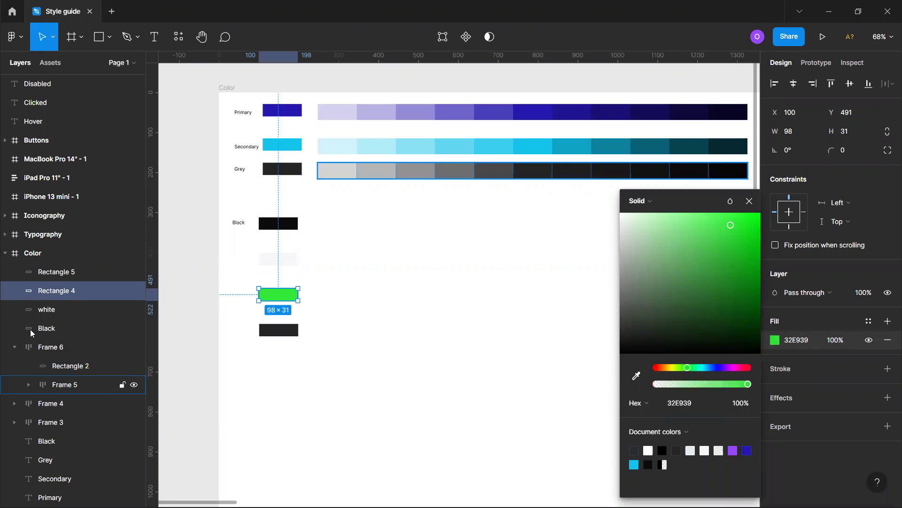
# Rename the green swatch's layer to success.
pyautogui.doubleClick(64, 291)
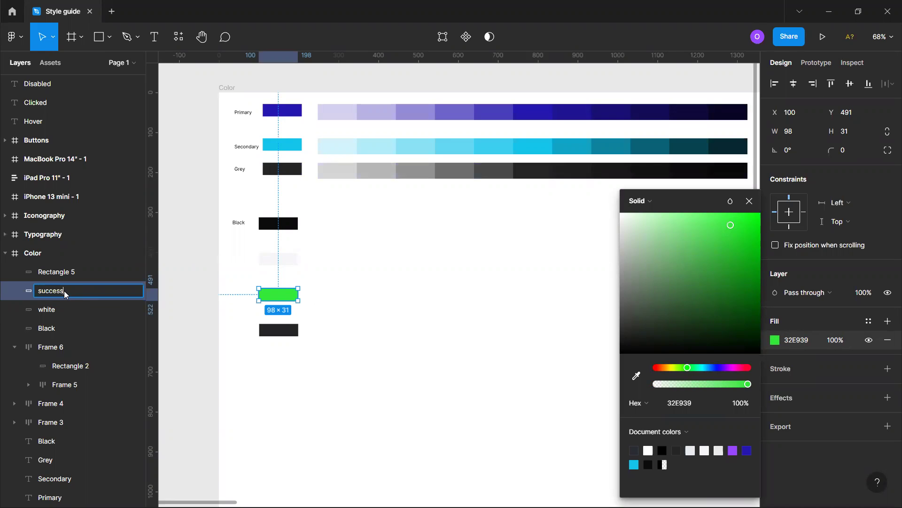
pyautogui.write('success')
pyautogui.press('Return')
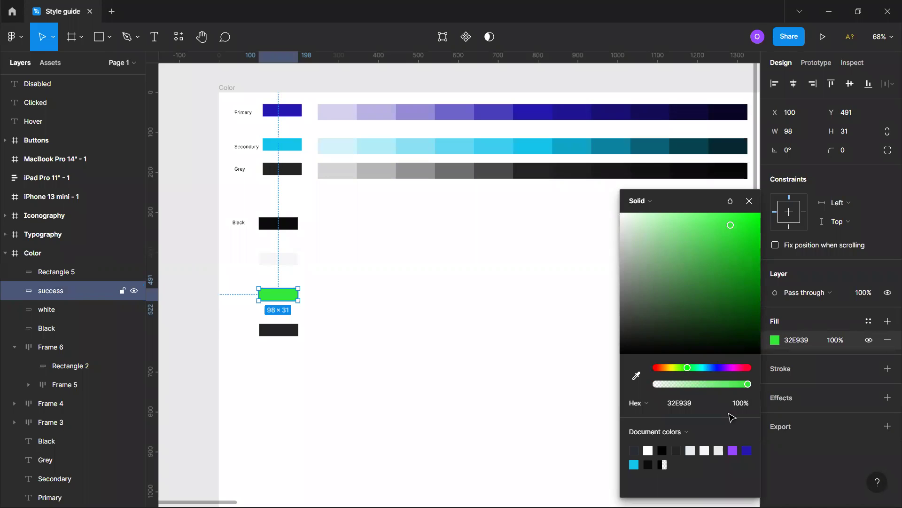
pyautogui.hotkey('shift', 'Tab')
pyautogui.click(775, 340)
# Make the fourth swatch red D12020 and rename its layer error.
pyautogui.moveTo(705, 367); pyautogui.dragTo(739, 241)
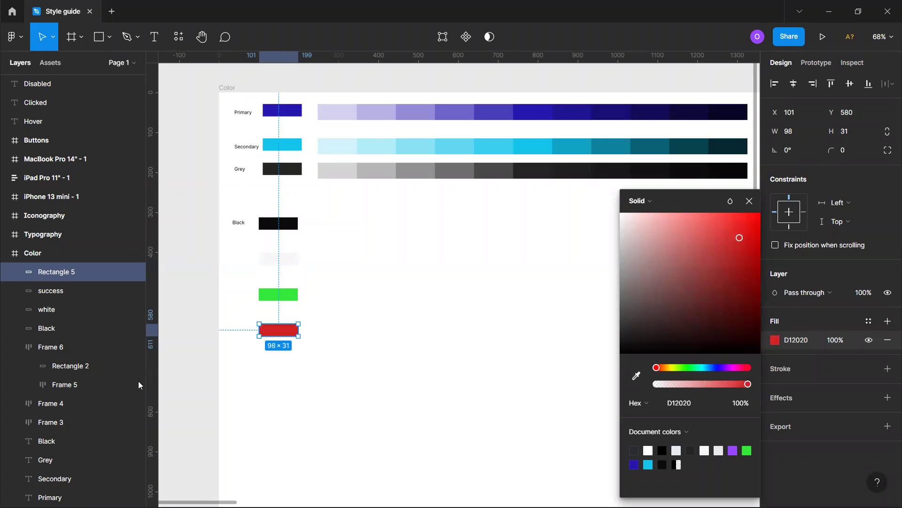
pyautogui.click(202, 338)
pyautogui.click(290, 331)
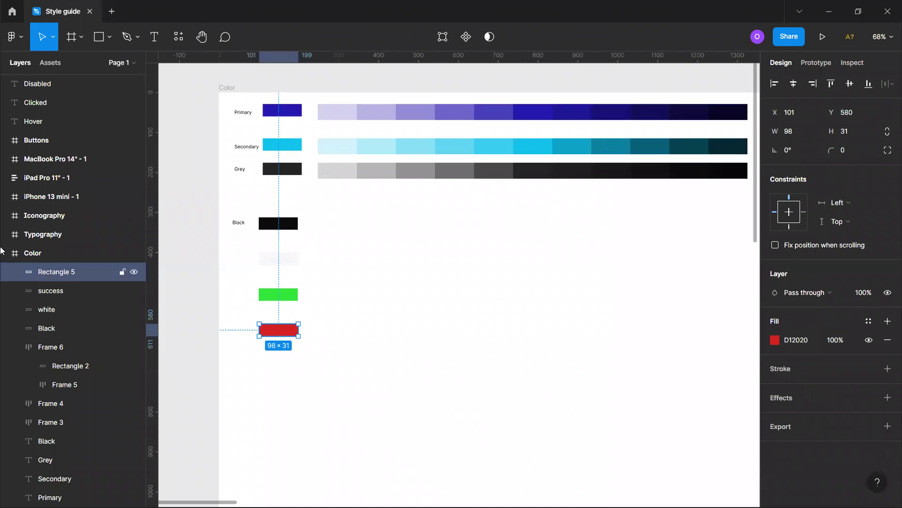
pyautogui.doubleClick(69, 272)
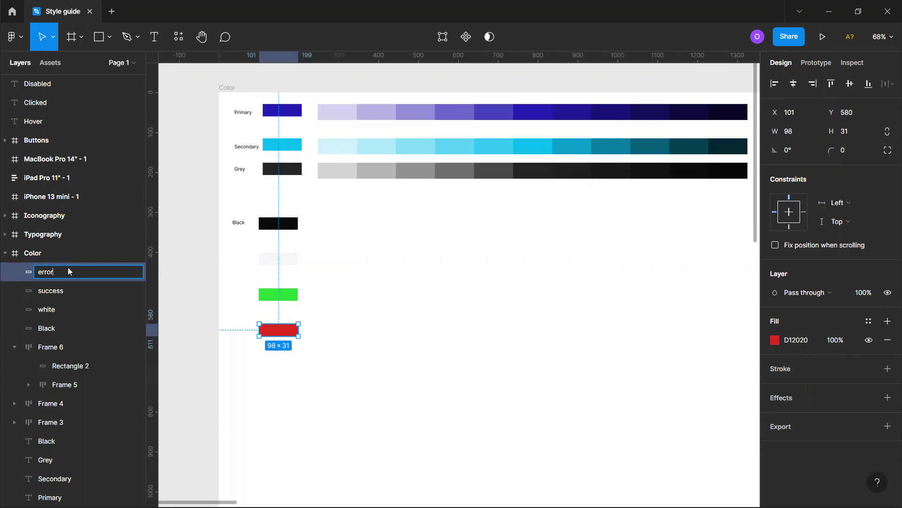
pyautogui.press('Return')
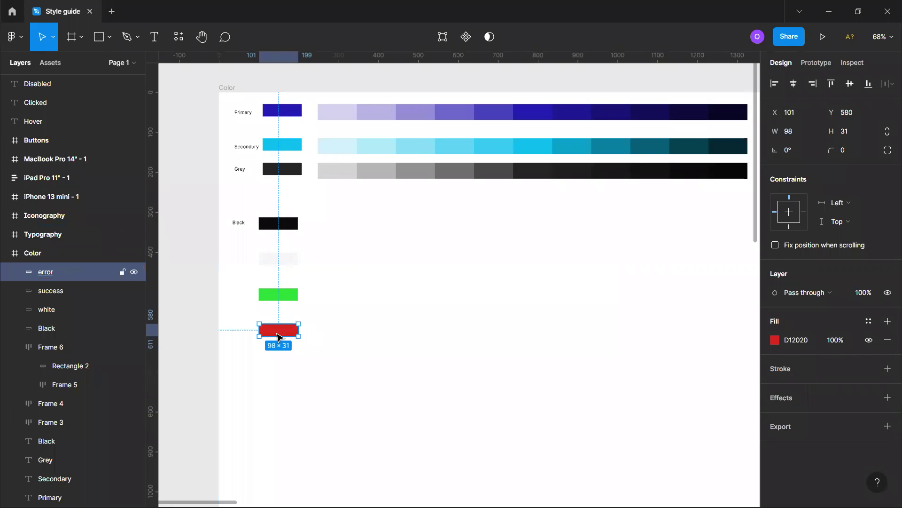
# Duplicate the error swatch to its right and lighten the copy to E96D6D (HSL lightness 67).
pyautogui.moveTo(280, 334); pyautogui.dragTo(334, 332)
pyautogui.click(775, 340)
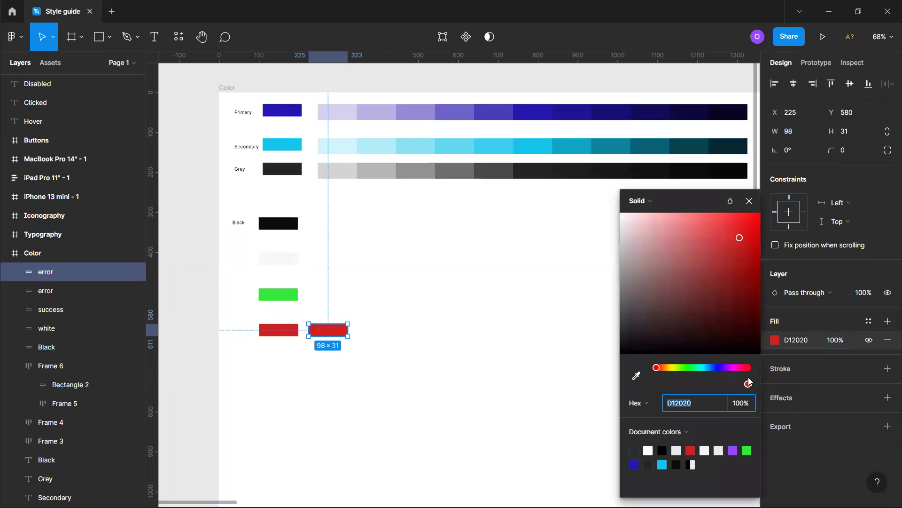
pyautogui.click(640, 403)
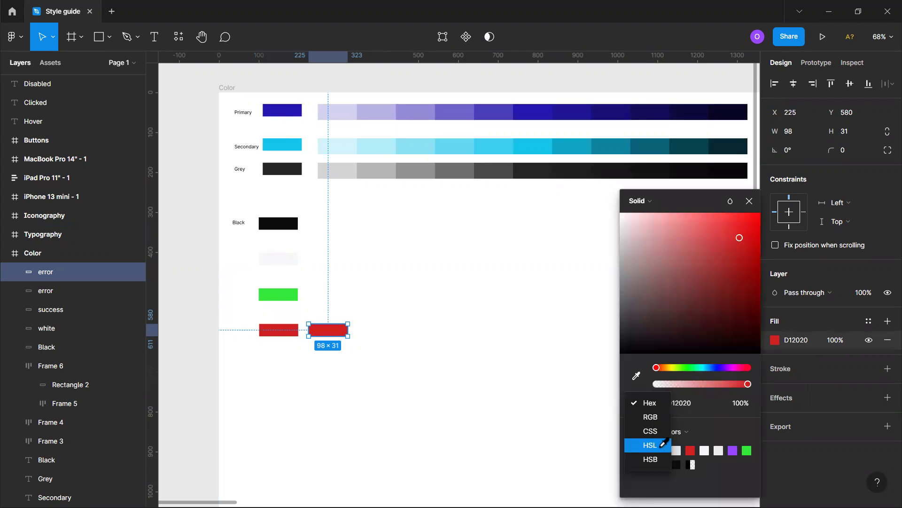
pyautogui.click(654, 444)
pyautogui.click(716, 403)
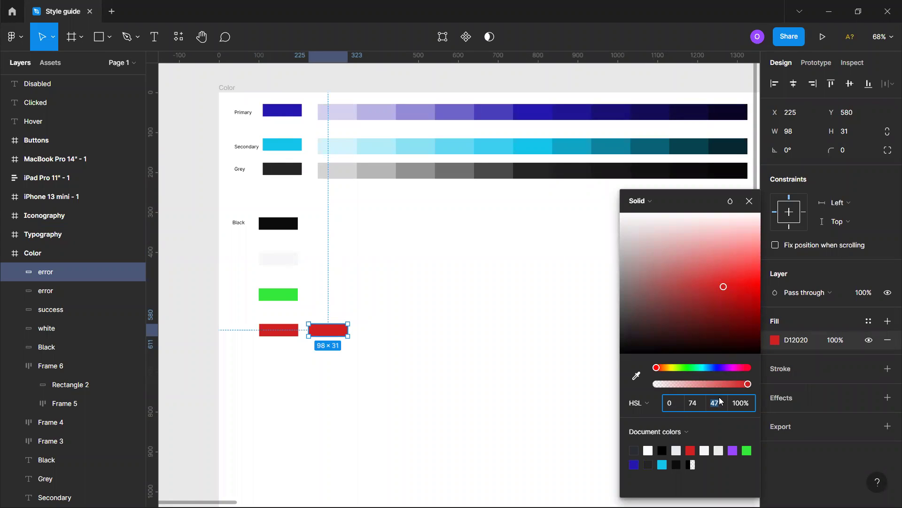
pyautogui.write('27')
pyautogui.press('Return')
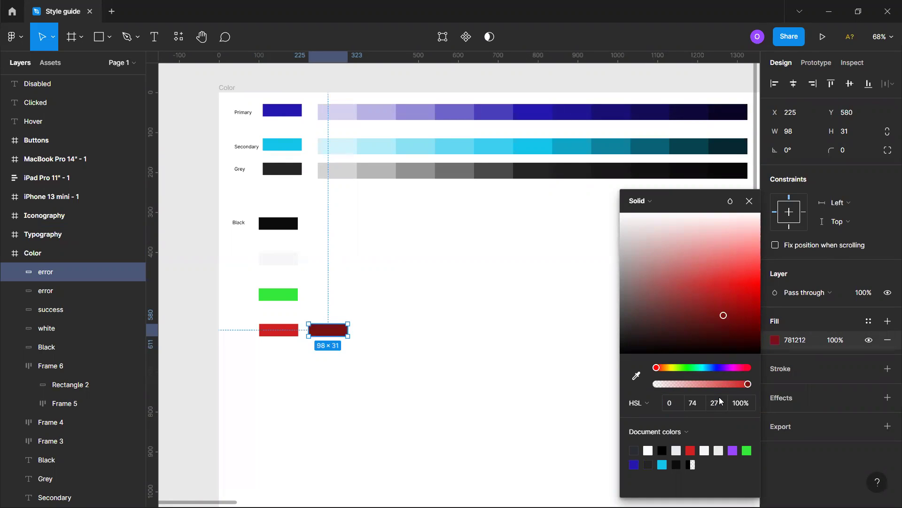
pyautogui.click(715, 403)
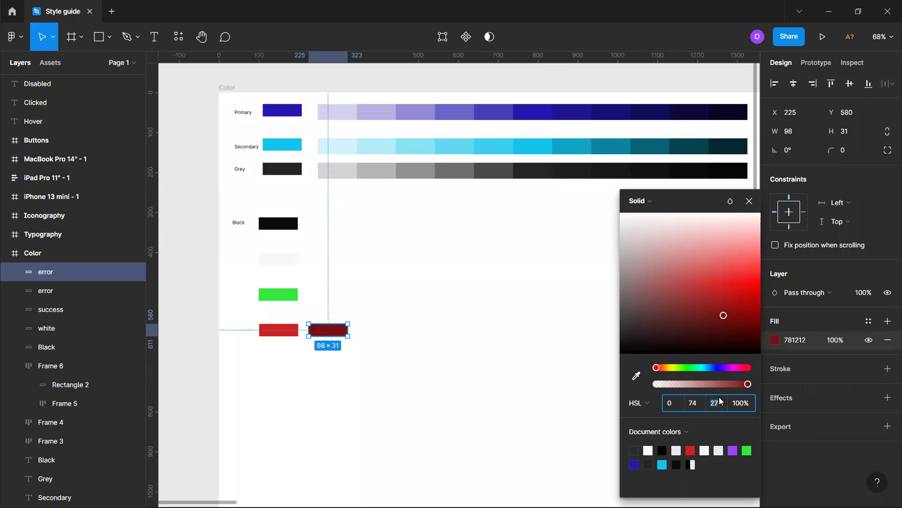
pyautogui.write('67')
pyautogui.press('Return')
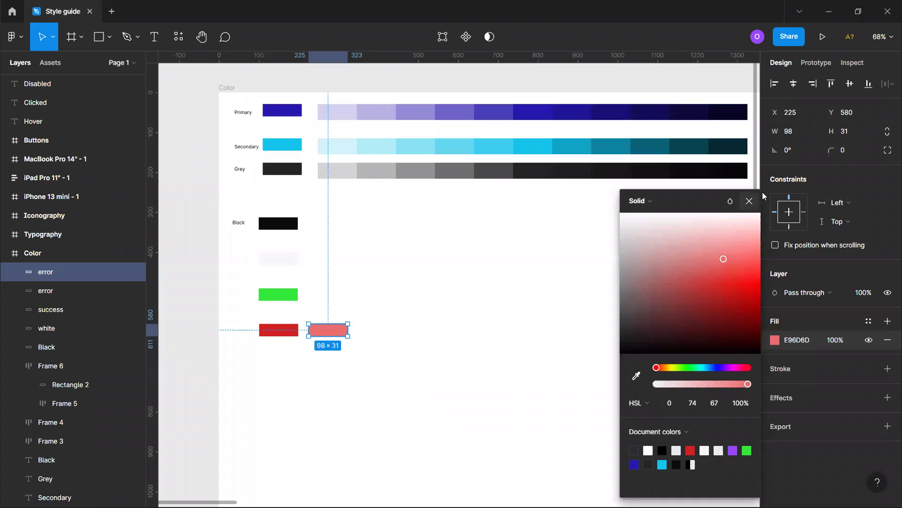
pyautogui.click(754, 200)
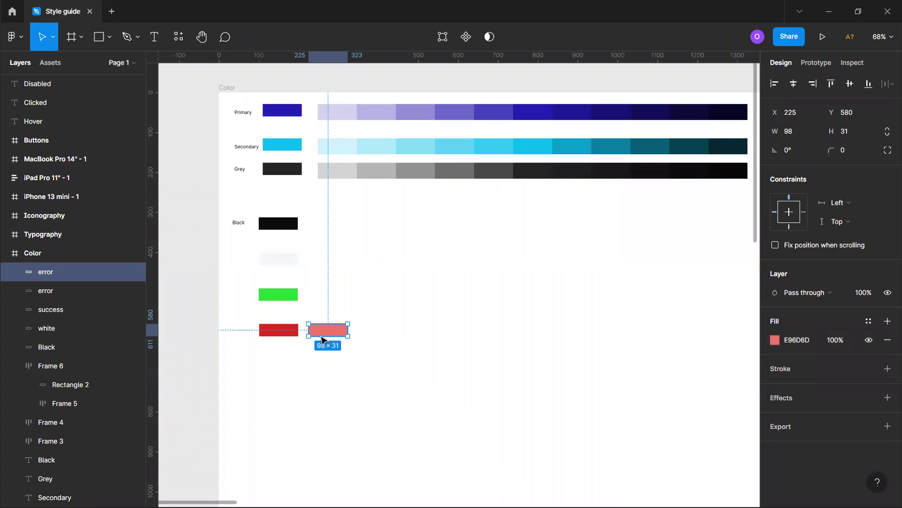
pyautogui.click(458, 368)
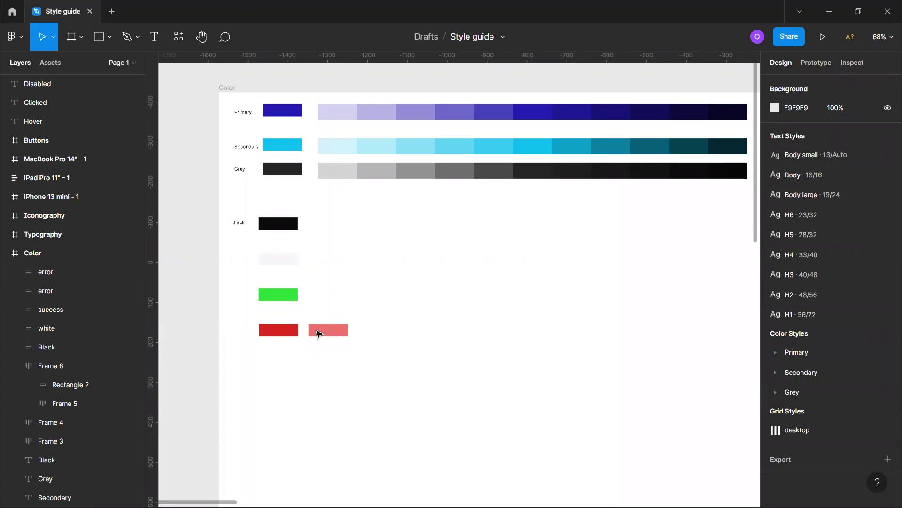
# Duplicate the green success swatch to its right and lighten it to 8CF290 (lightness 75).
pyautogui.click(277, 294)
pyautogui.moveTo(296, 296); pyautogui.dragTo(343, 295)
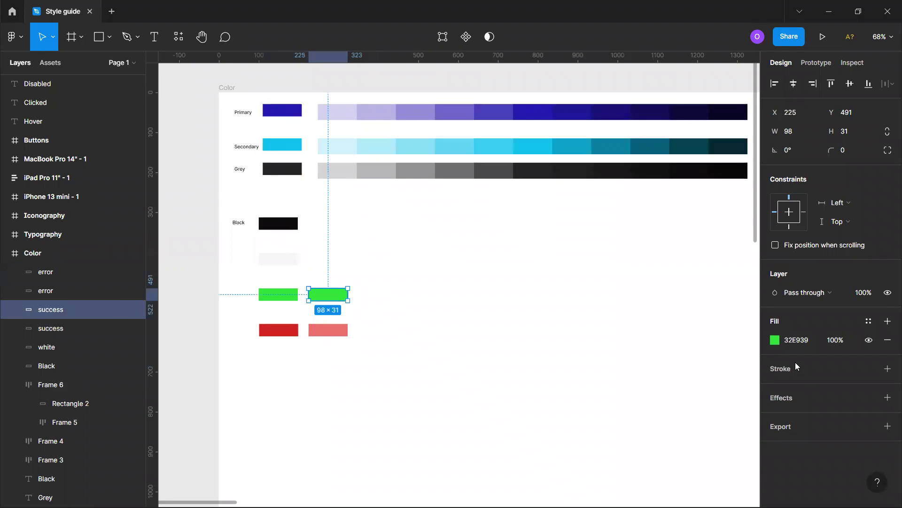
pyautogui.click(775, 340)
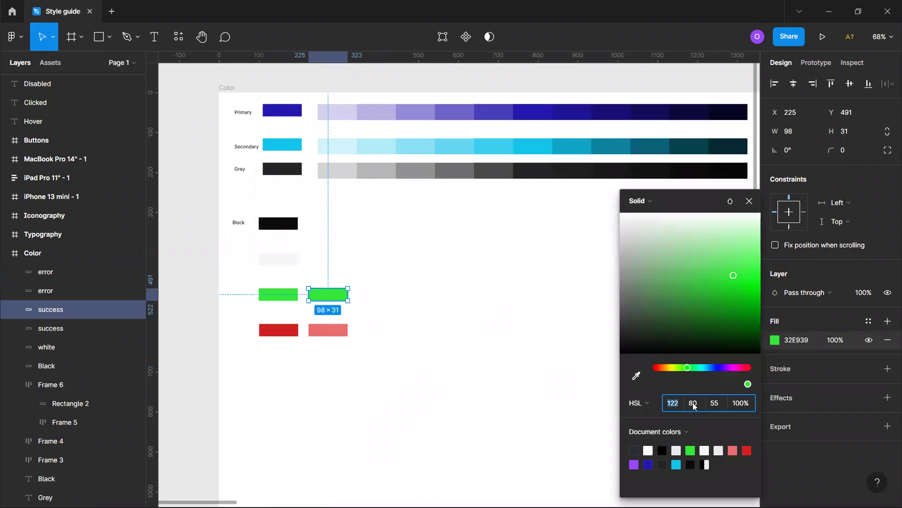
pyautogui.click(719, 402)
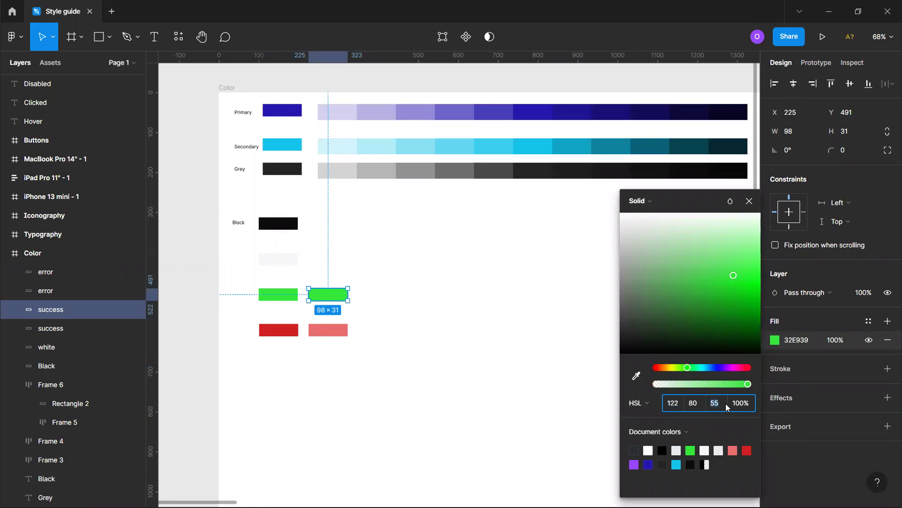
pyautogui.write('75')
pyautogui.press('Return')
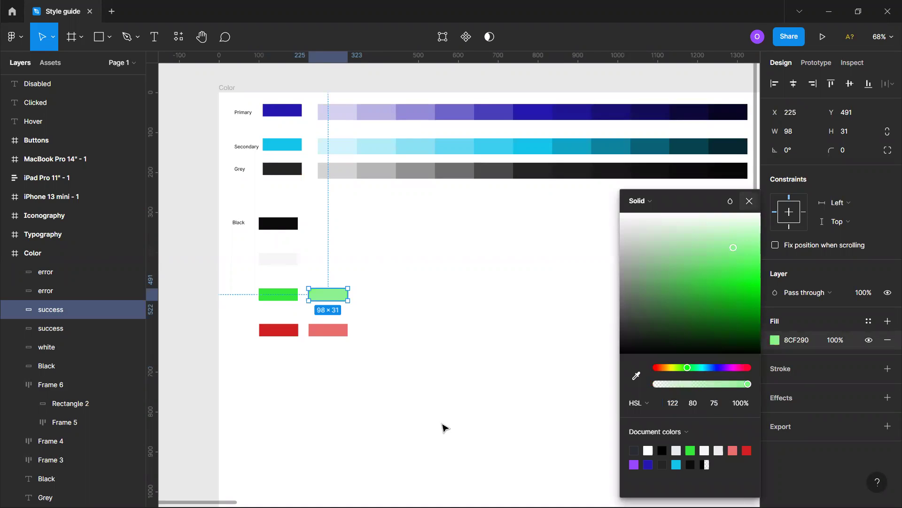
pyautogui.click(443, 425)
pyautogui.click(287, 304)
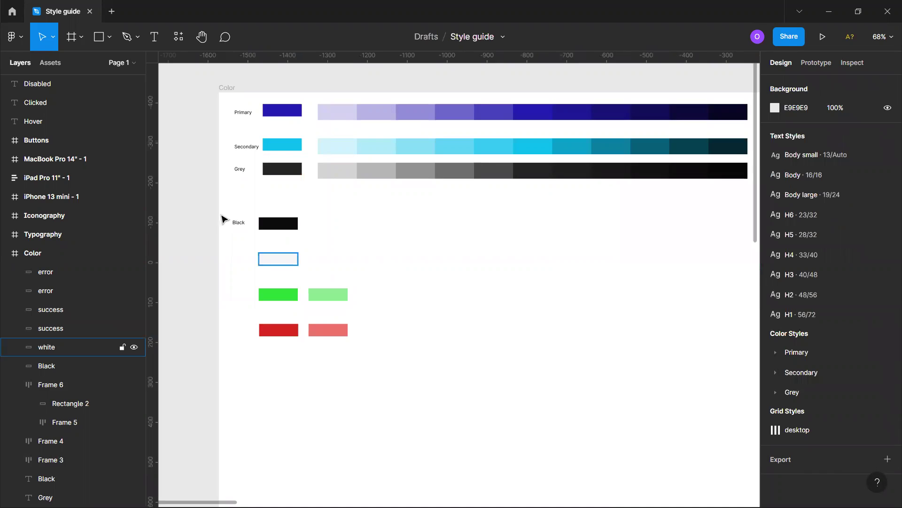
# Alt-drag a copy of the Black label down and rename it White.
pyautogui.moveTo(240, 227); pyautogui.dragTo(240, 332)
pyautogui.doubleClick(237, 258)
pyautogui.write('White')
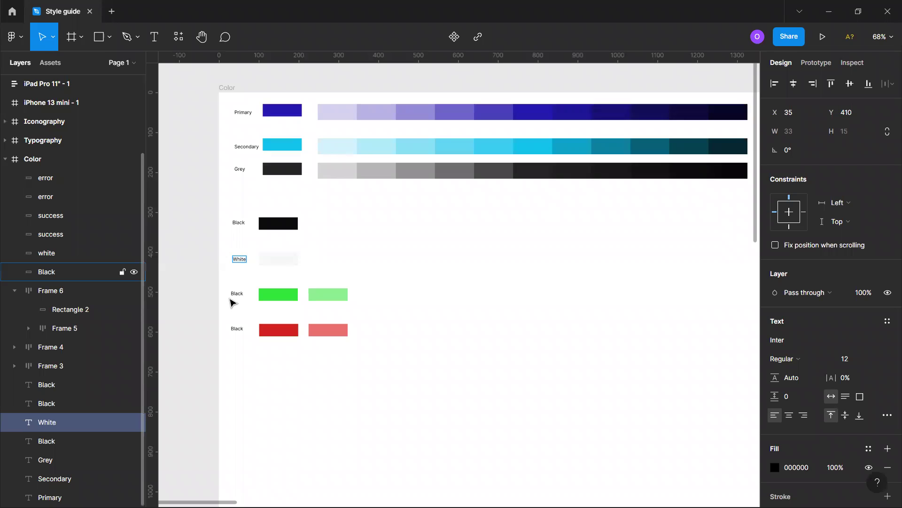
# Rename the green and red row labels to Success and Error.
pyautogui.click(237, 293)
pyautogui.press('Return')
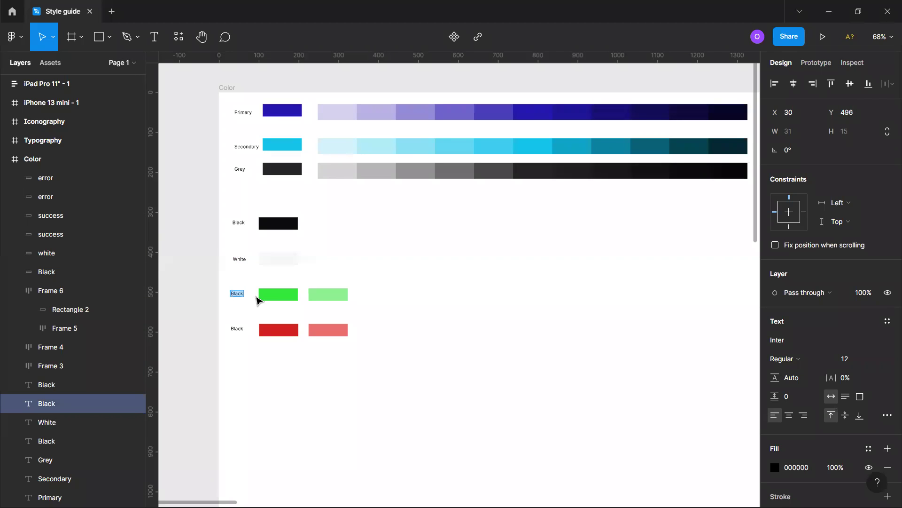
pyautogui.write('Success')
pyautogui.click(236, 327)
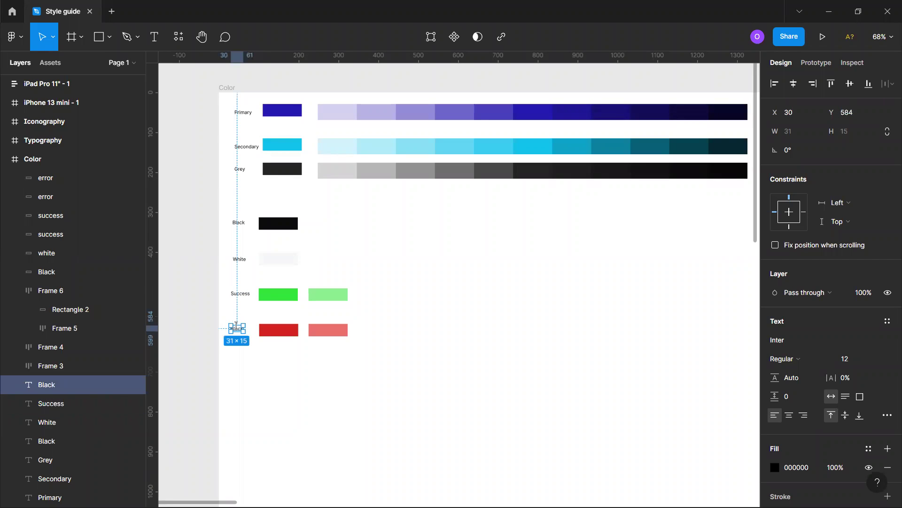
pyautogui.press('Return')
pyautogui.write('Error')
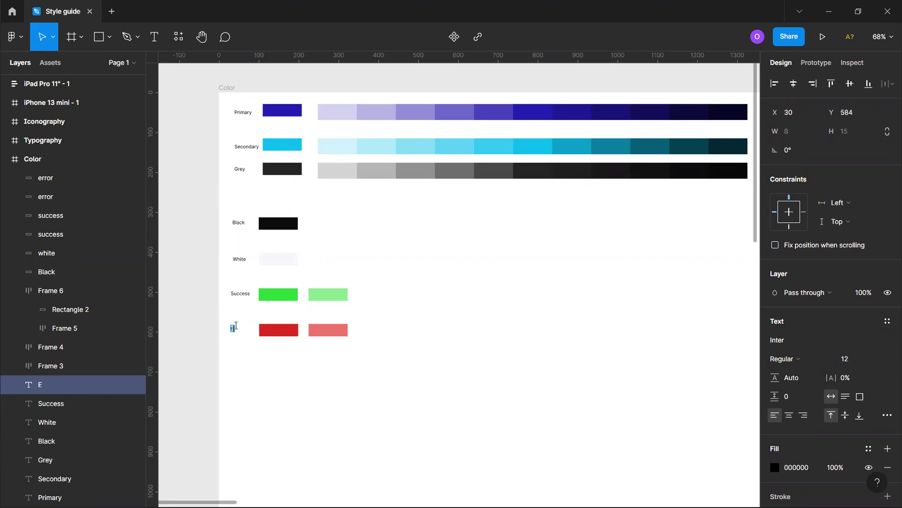
pyautogui.press('Escape')
pyautogui.press('Escape')
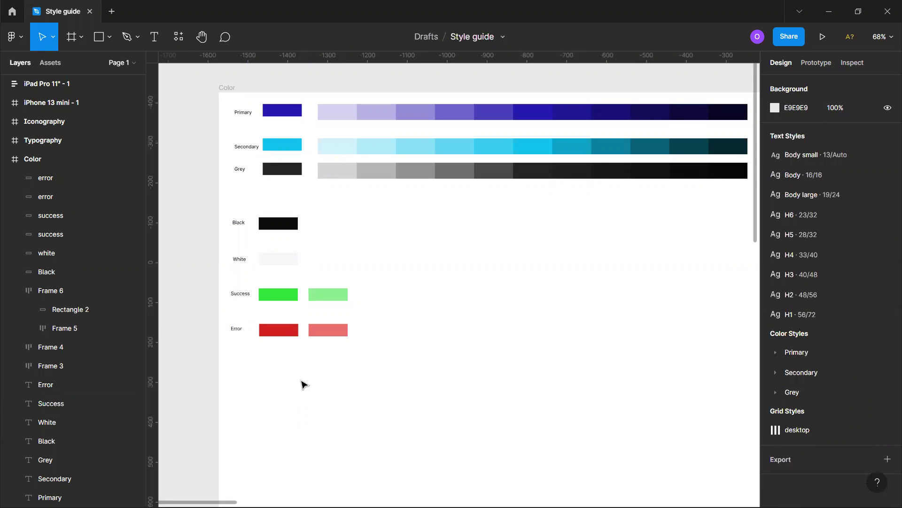
pyautogui.click(294, 328)
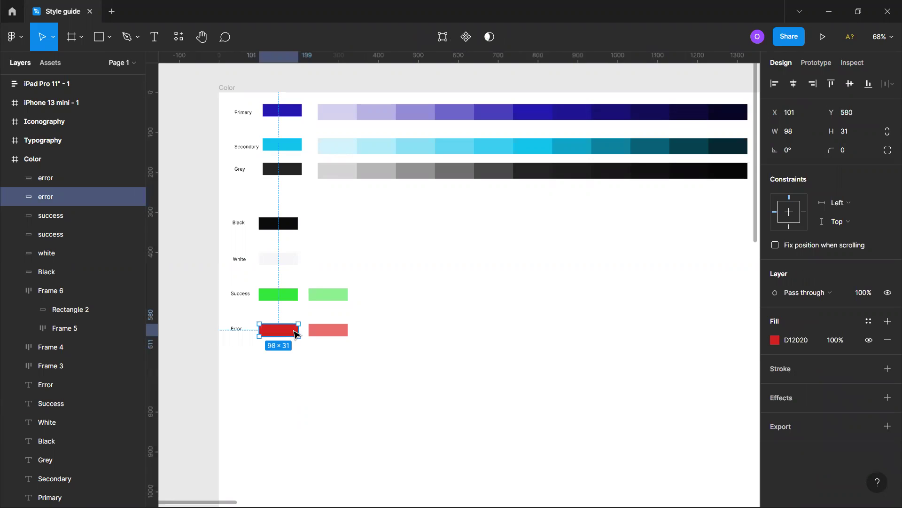
# Wrap the error swatch pair and the success swatch pair each in an auto layout frame.
pyautogui.keyDown('shift'); pyautogui.click(327, 334); pyautogui.keyUp('shift')
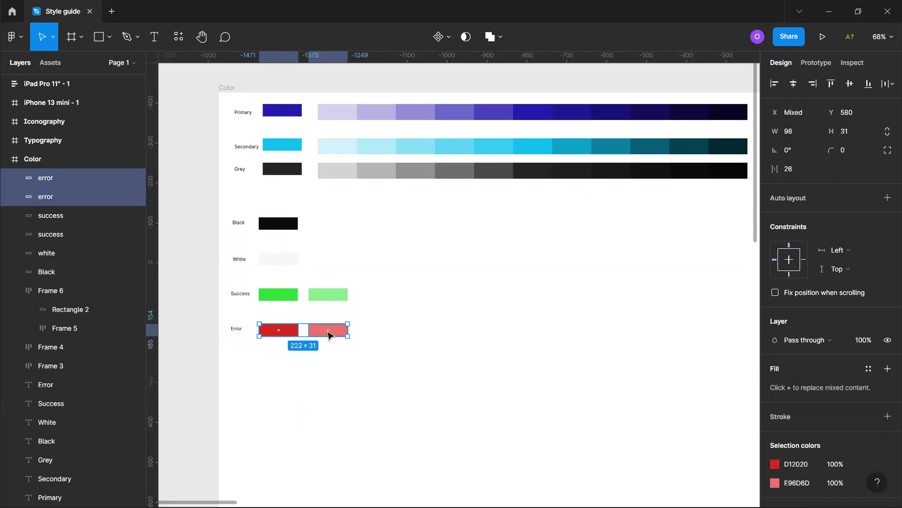
pyautogui.hotkey('shift', 'a')
pyautogui.click(327, 301)
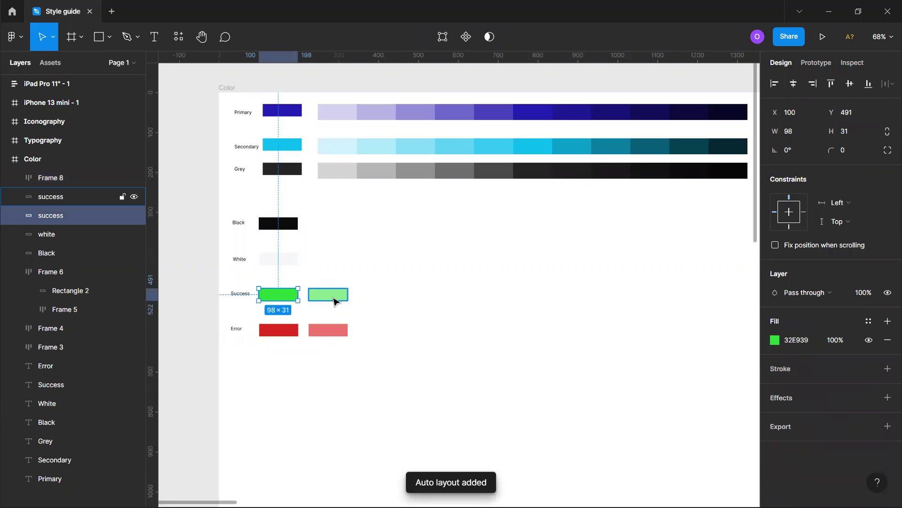
pyautogui.keyDown('shift'); pyautogui.click(278, 294); pyautogui.keyUp('shift')
pyautogui.hotkey('shift', 'a')
pyautogui.press('Escape')
# Select both error swatches inside their frame and begin a batch rename with 'error'.
pyautogui.doubleClick(297, 332)
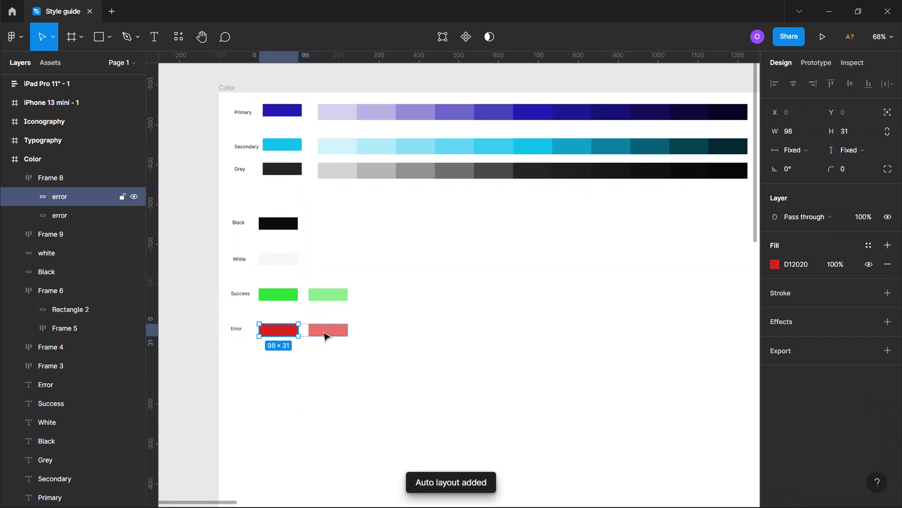
pyautogui.click(309, 328)
pyautogui.click(308, 328)
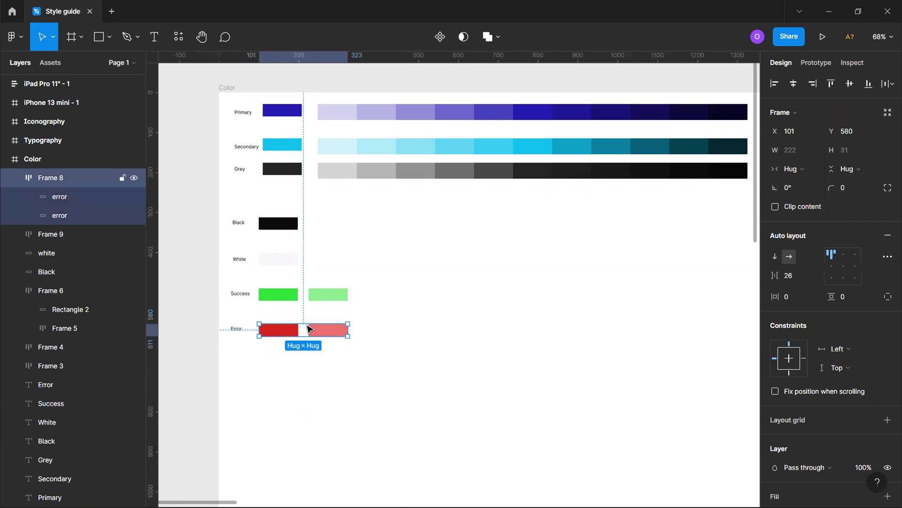
pyautogui.press('Return')
pyautogui.hotkey('ctrl', 'r')
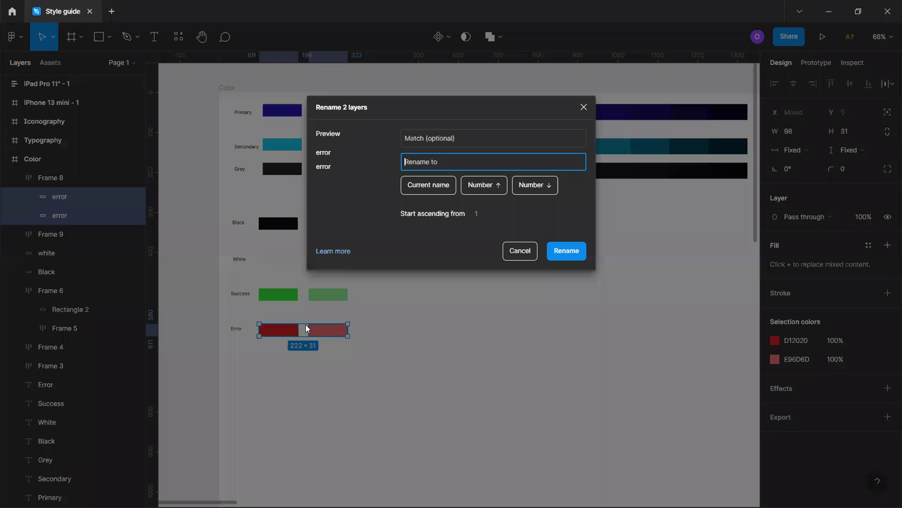
pyautogui.write('error')
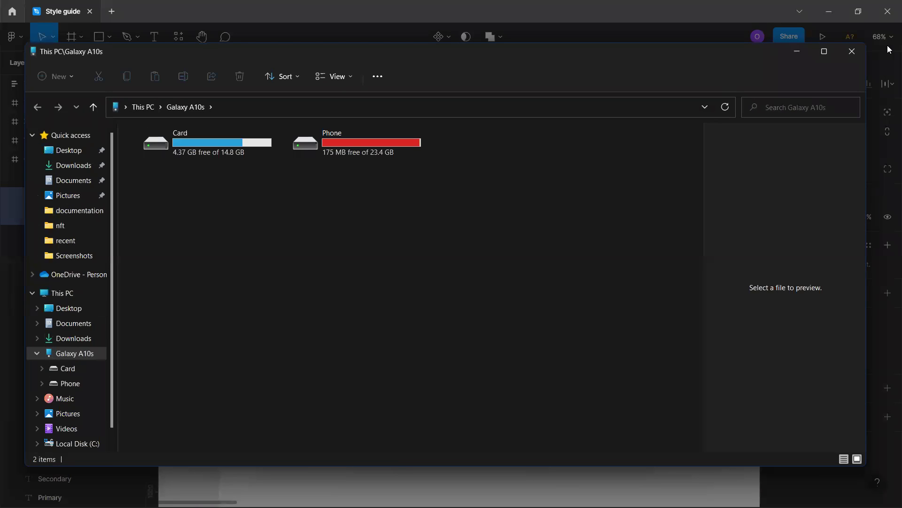
# Close the File Explorer window showing the Galaxy A10s storage.
pyautogui.click(844, 55)
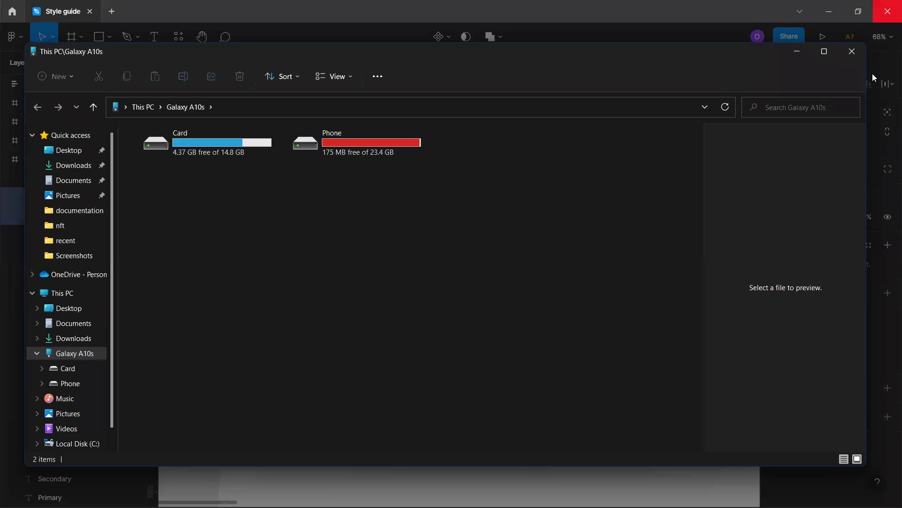
pyautogui.click(845, 52)
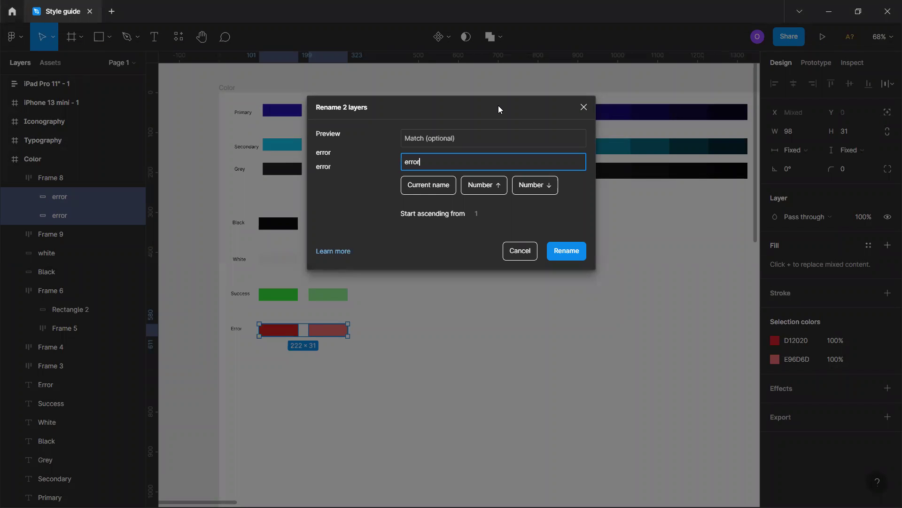
# Finish the batch rename with pattern error/$n0, naming the swatches error/10 and error/20.
pyautogui.press('super+s')
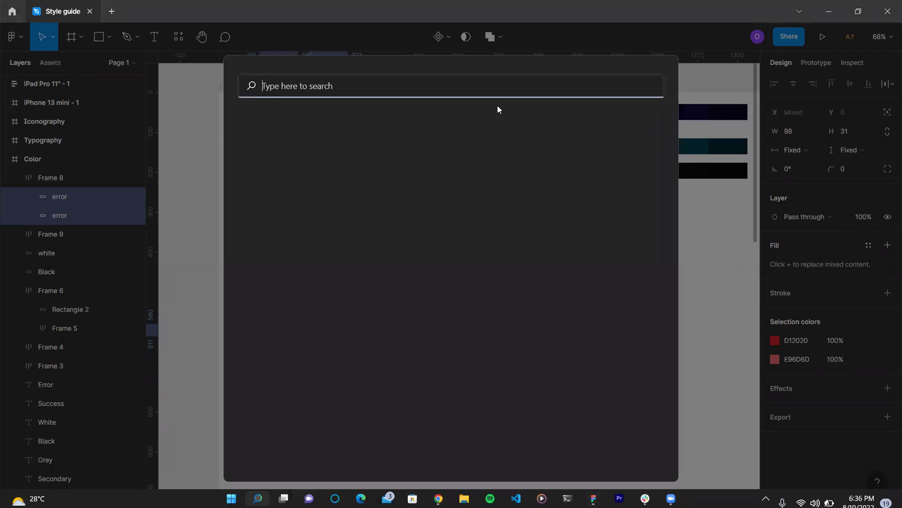
pyautogui.press('Escape')
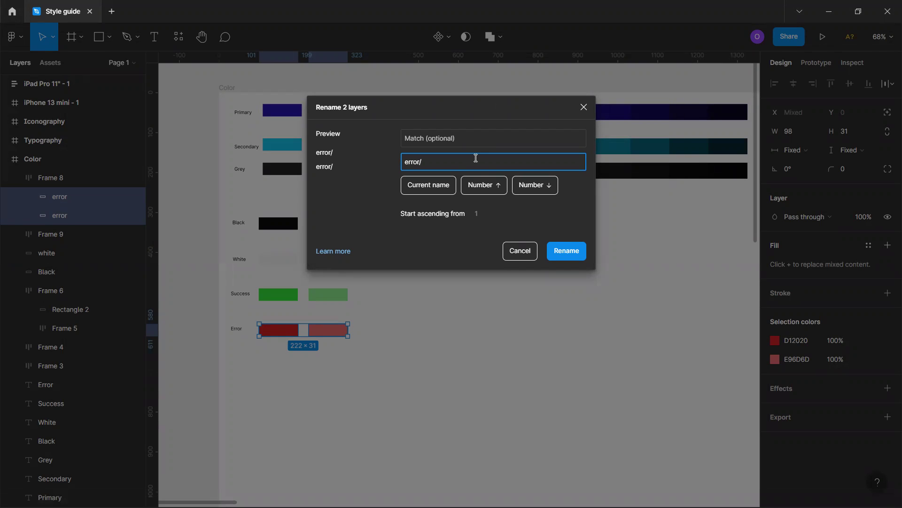
pyautogui.write('$n10')
pyautogui.press('BackSpace')
pyautogui.press('BackSpace')
pyautogui.write('0')
pyautogui.click(580, 257)
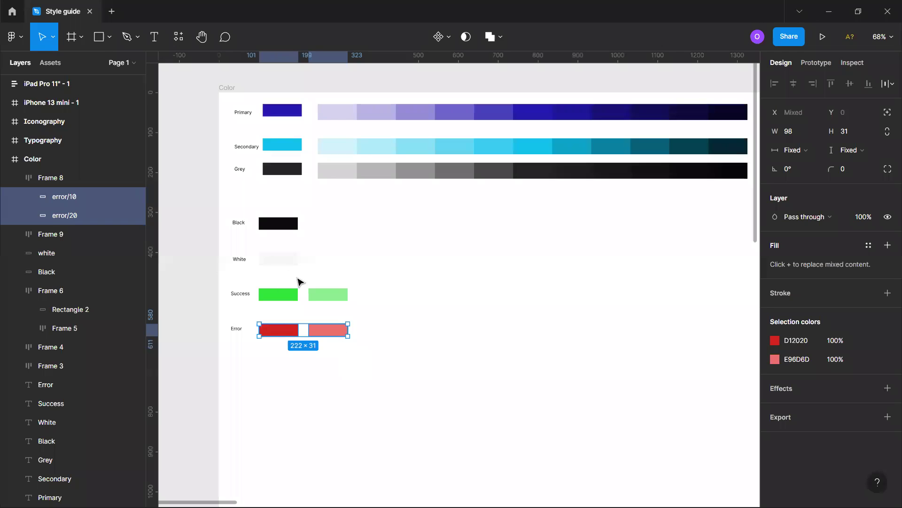
# Batch-rename both success swatches with success/$n0 to success/10 and success/20.
pyautogui.click(310, 301)
pyautogui.press('Return')
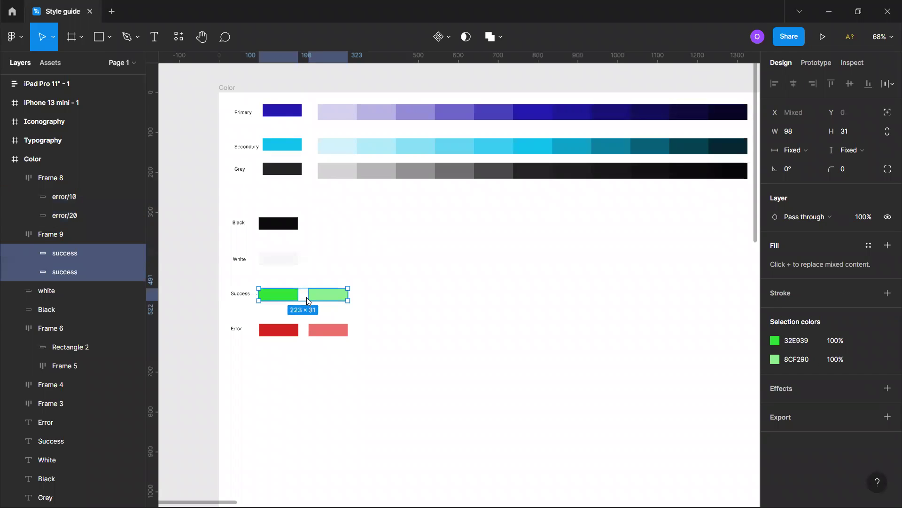
pyautogui.hotkey('ctrl', 'r')
pyautogui.write('success')
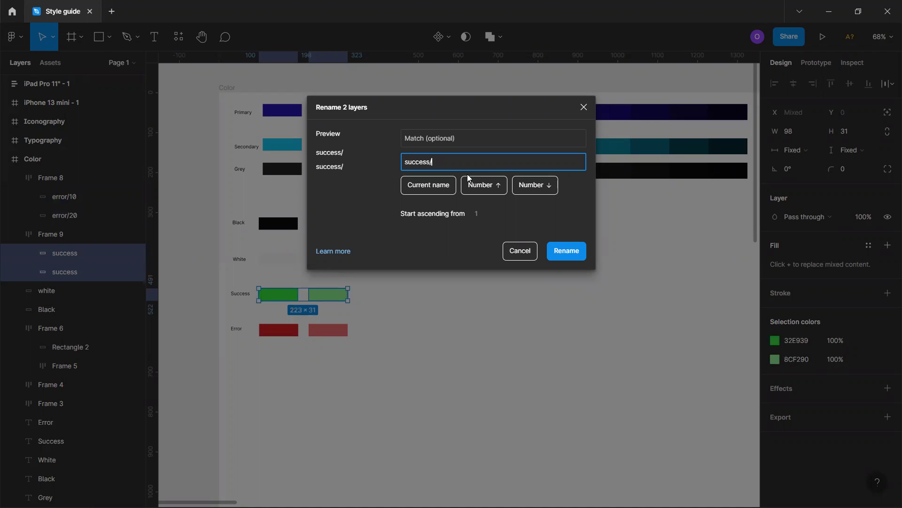
pyautogui.write('/$n0')
pyautogui.click(557, 250)
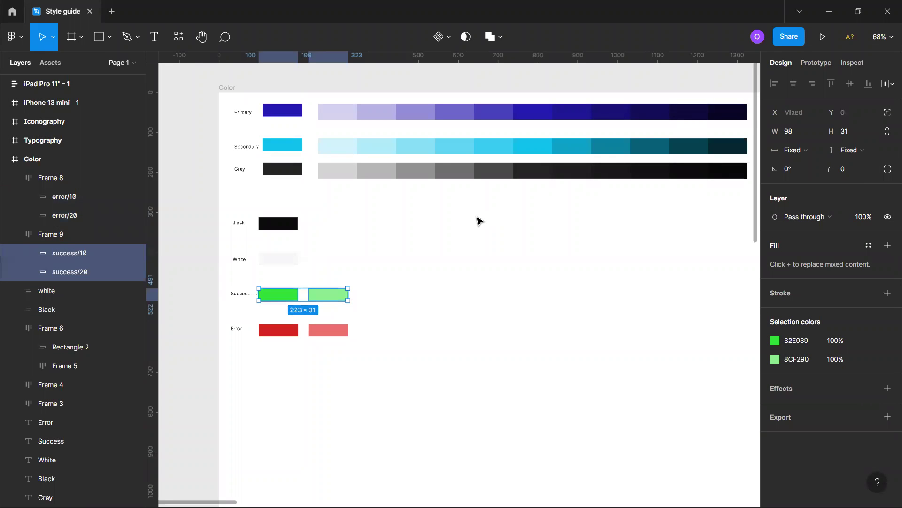
pyautogui.press('Escape')
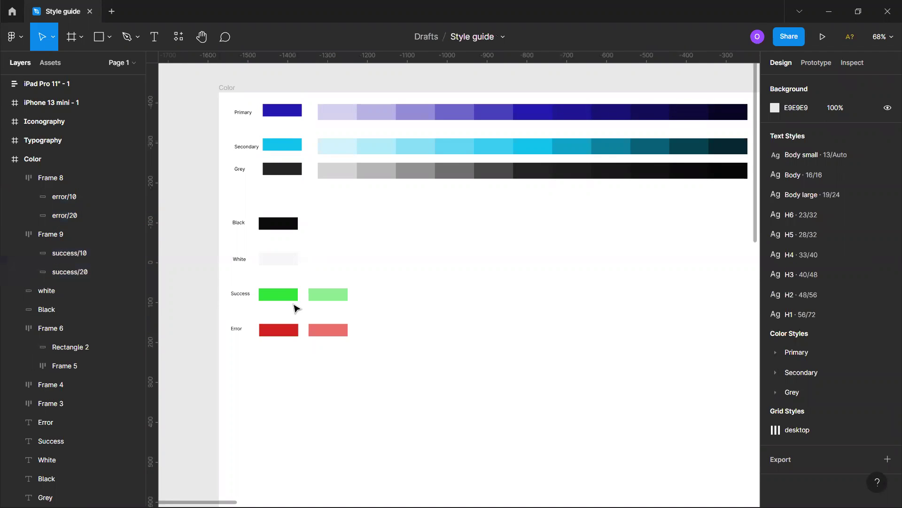
pyautogui.click(303, 298)
pyautogui.press('Return')
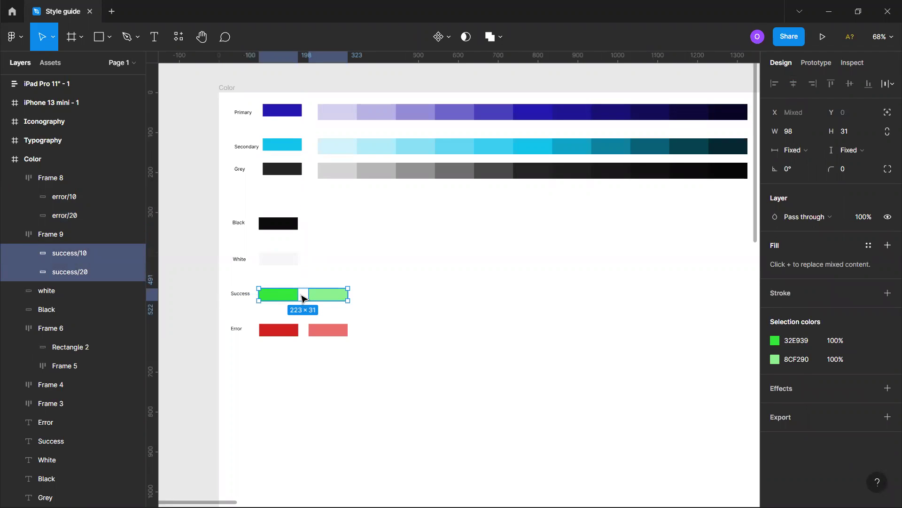
# Run Styler's Generate Styles on the selected success swatches.
pyautogui.hotkey('ctrl', '/')
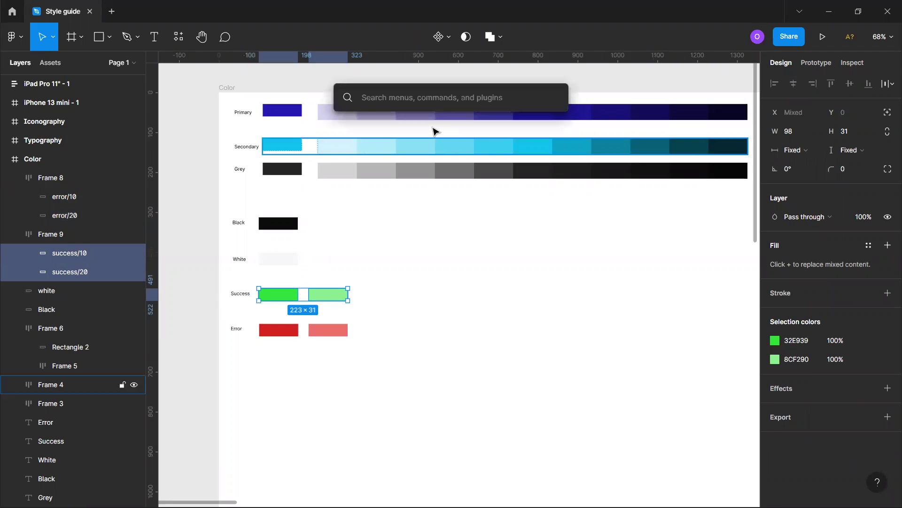
pyautogui.write('styl')
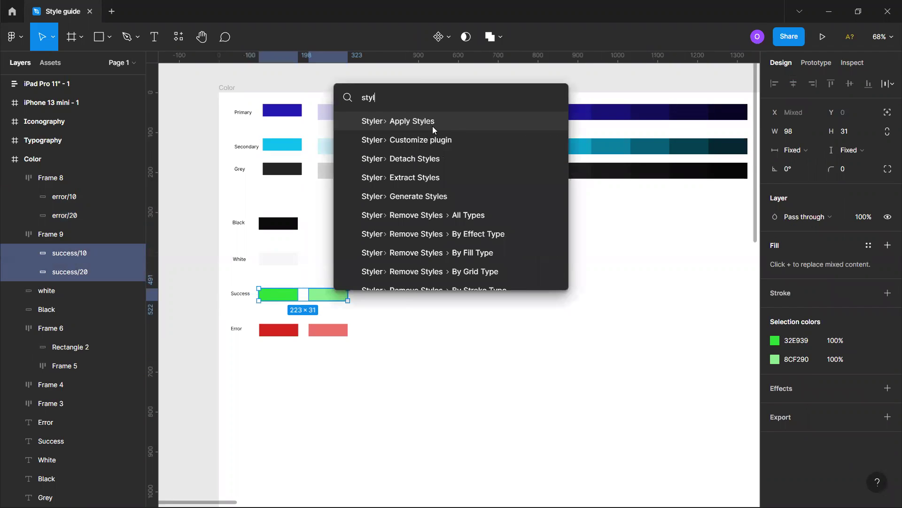
pyautogui.click(419, 196)
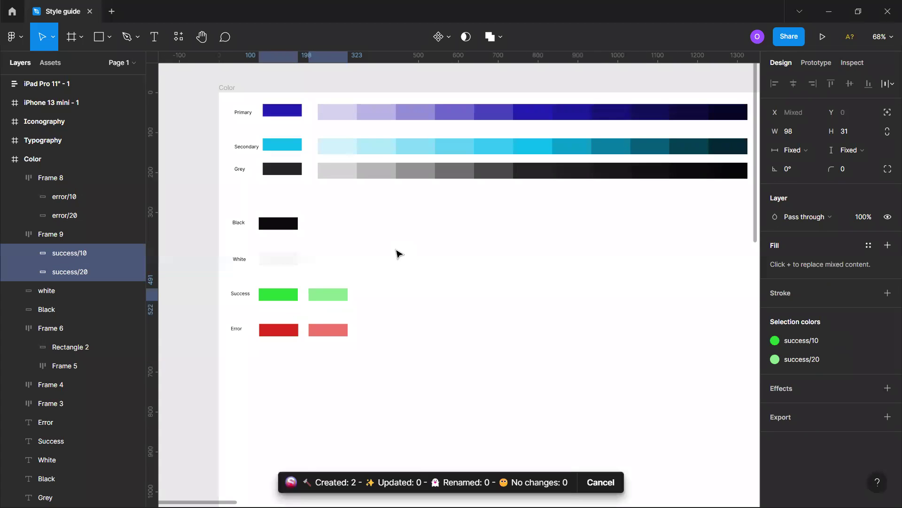
# Select both error swatches and generate their colour styles with Styler.
pyautogui.click(318, 338)
pyautogui.press('Return')
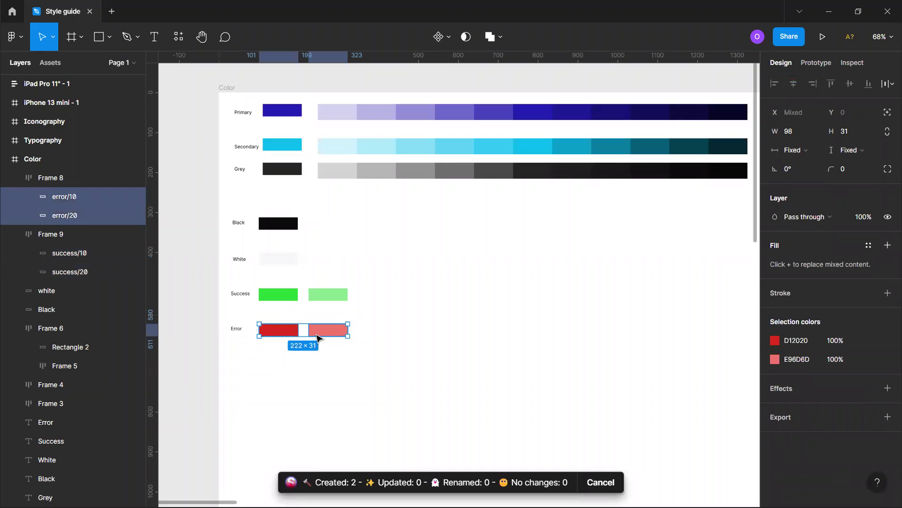
pyautogui.hotkey('ctrl', '/')
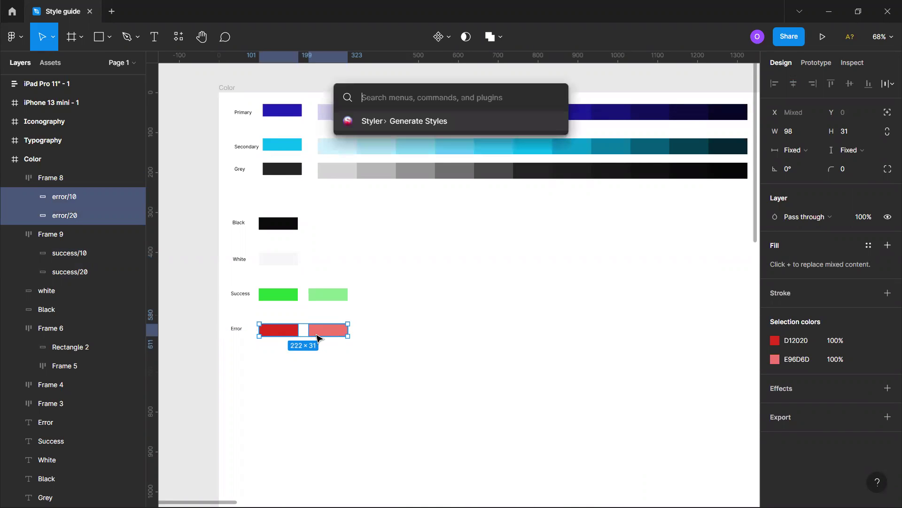
pyautogui.press('Return')
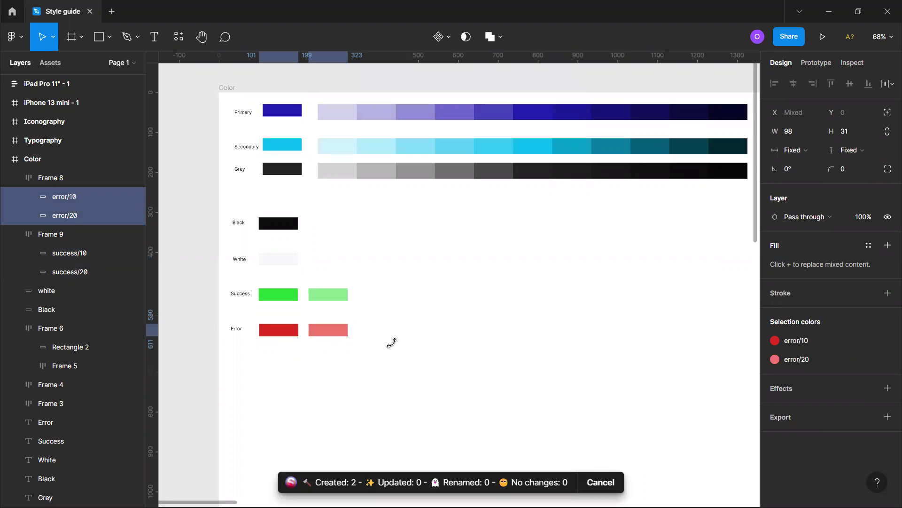
pyautogui.scroll(-5, 449, 317)
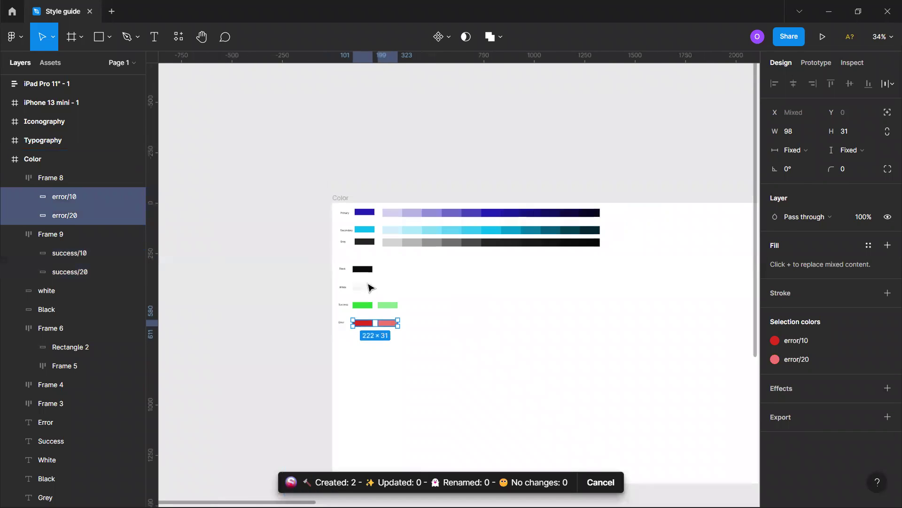
# Generate colour styles from the white swatch and the Black swatch with Styler.
pyautogui.click(368, 284)
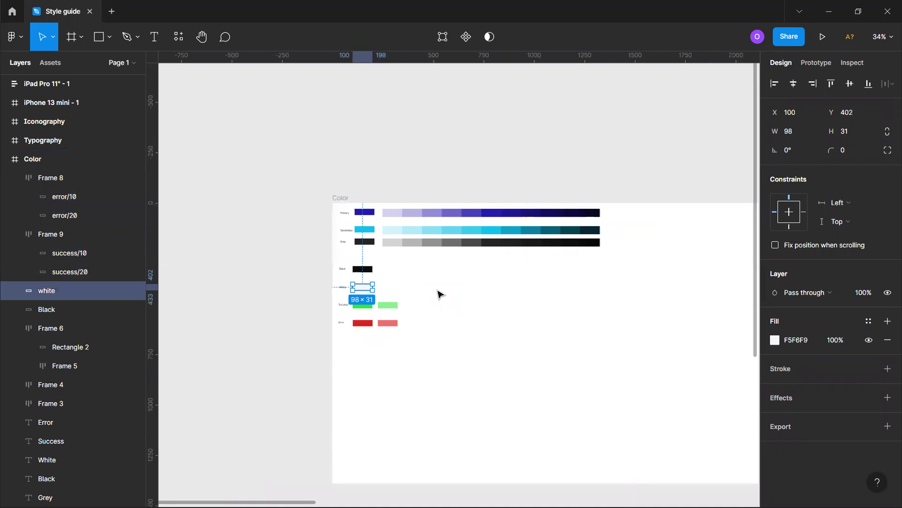
pyautogui.hotkey('ctrl', '/')
pyautogui.press('Return')
pyautogui.click(369, 272)
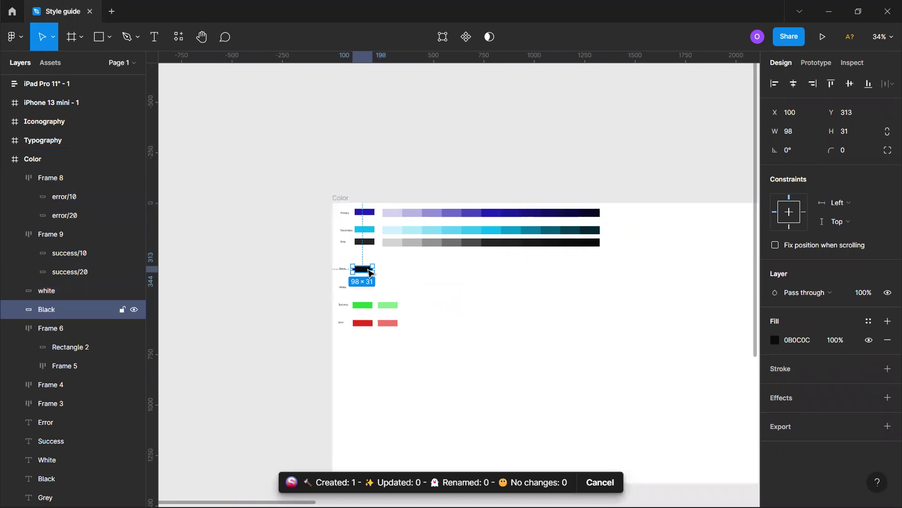
pyautogui.hotkey('ctrl', '/')
pyautogui.press('Return')
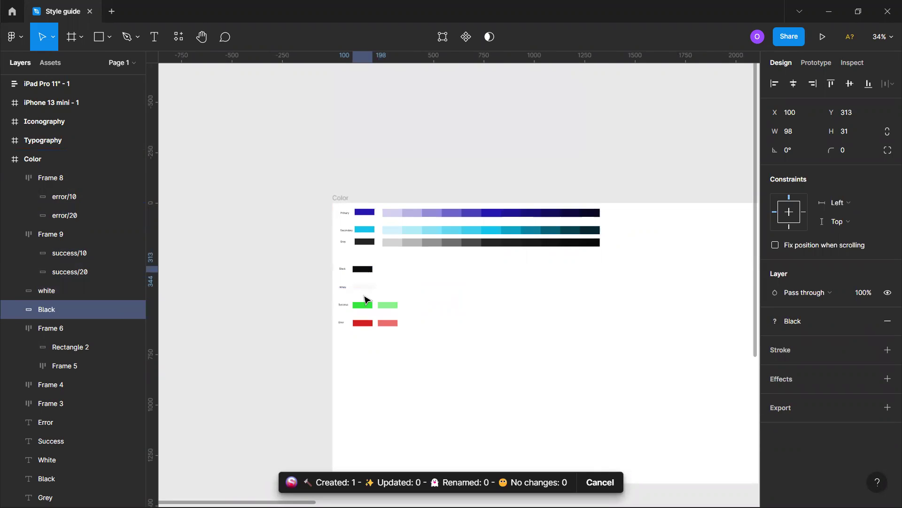
# Review the Color Styles list, expanding the Grey, Secondary and Primary groups.
pyautogui.click(618, 80)
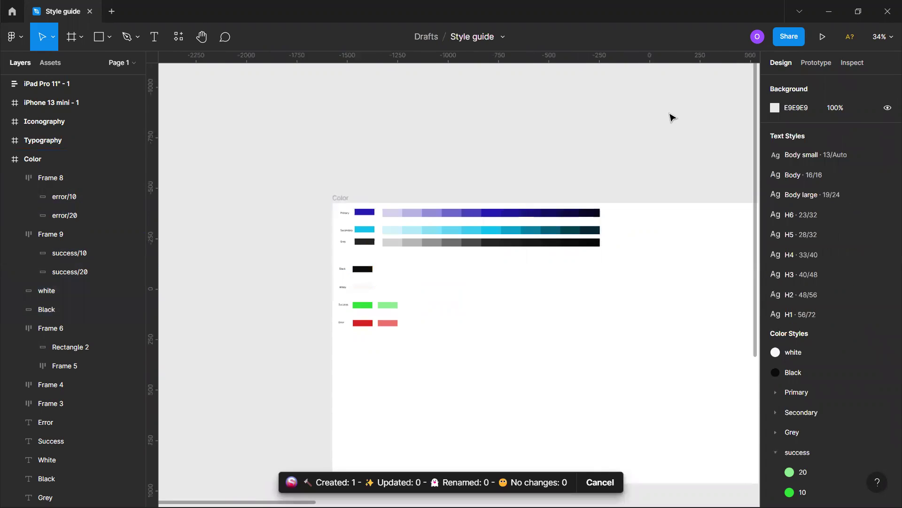
pyautogui.scroll(-3, 828, 413)
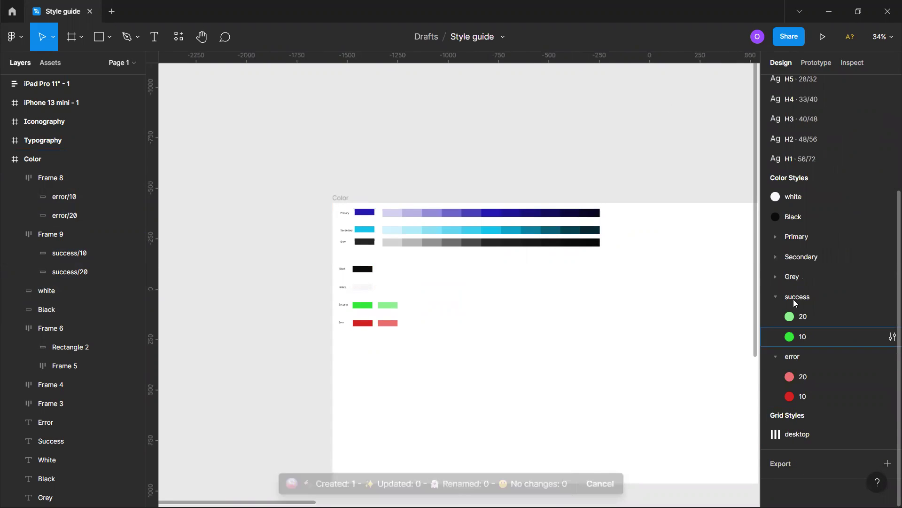
pyautogui.click(772, 276)
pyautogui.click(773, 277)
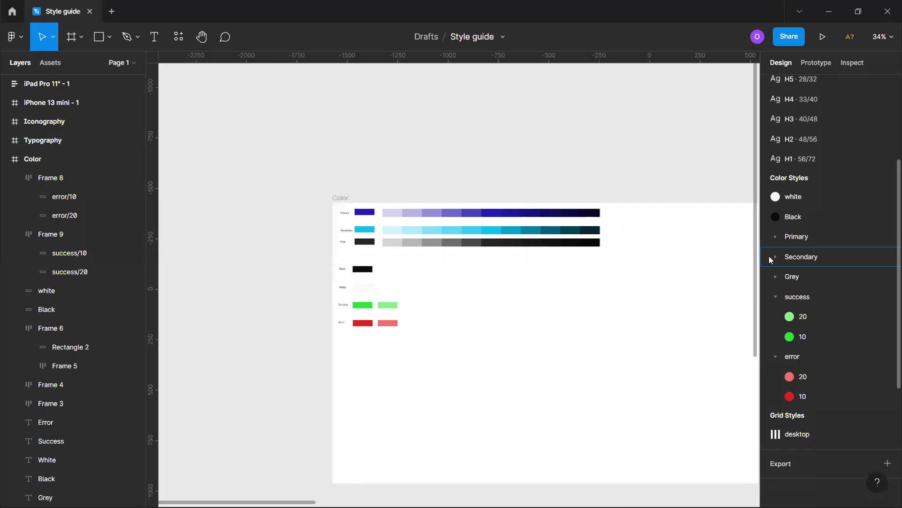
pyautogui.click(769, 256)
pyautogui.click(772, 254)
pyautogui.click(775, 237)
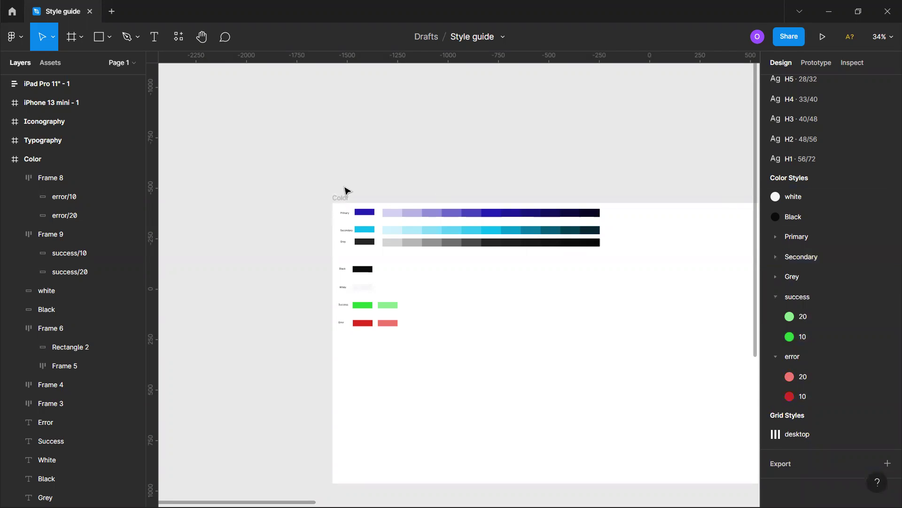
pyautogui.hscroll(4, 347, 191)
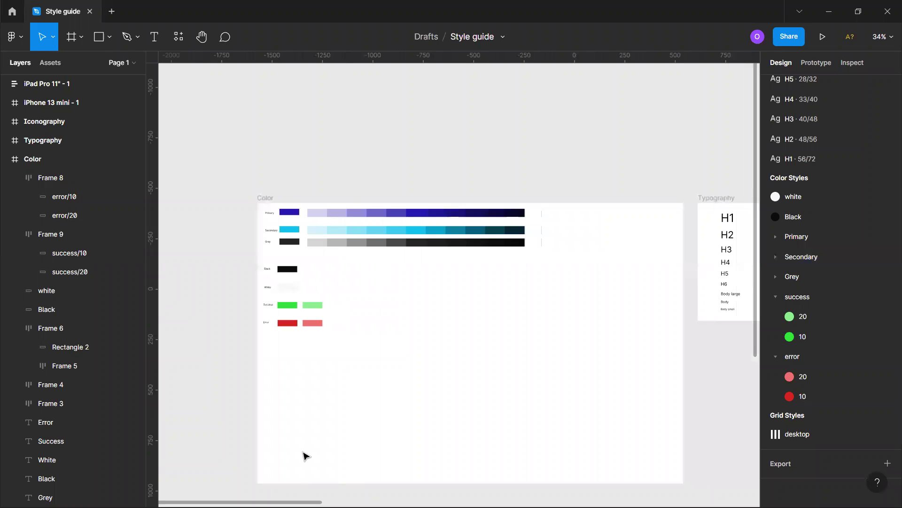
pyautogui.click(315, 350)
pyautogui.scroll(-2, 315, 345)
pyautogui.click(312, 230)
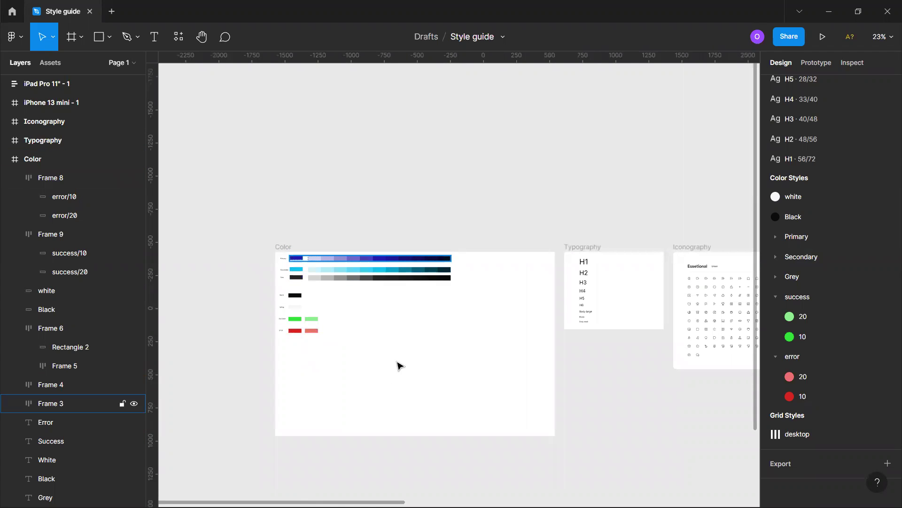
pyautogui.hscroll(4, 403, 274)
pyautogui.scroll(5, 400, 329)
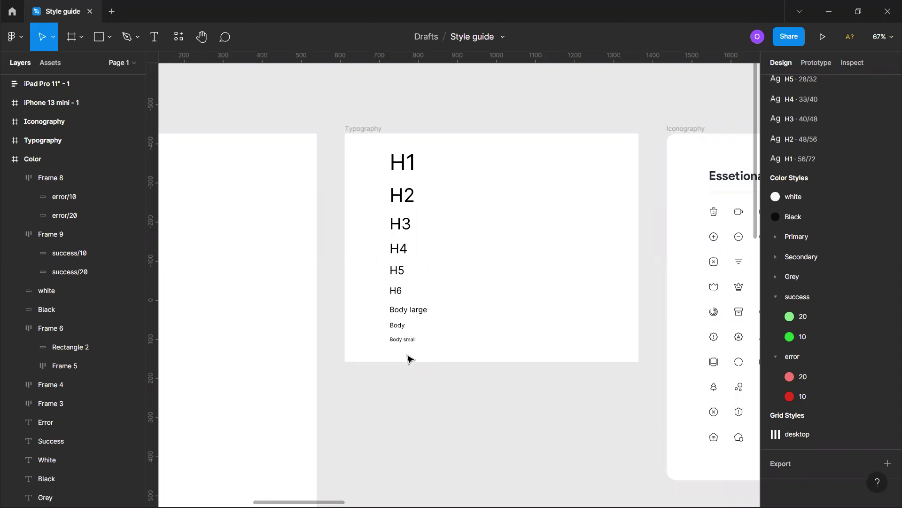
pyautogui.hscroll(10, 417, 354)
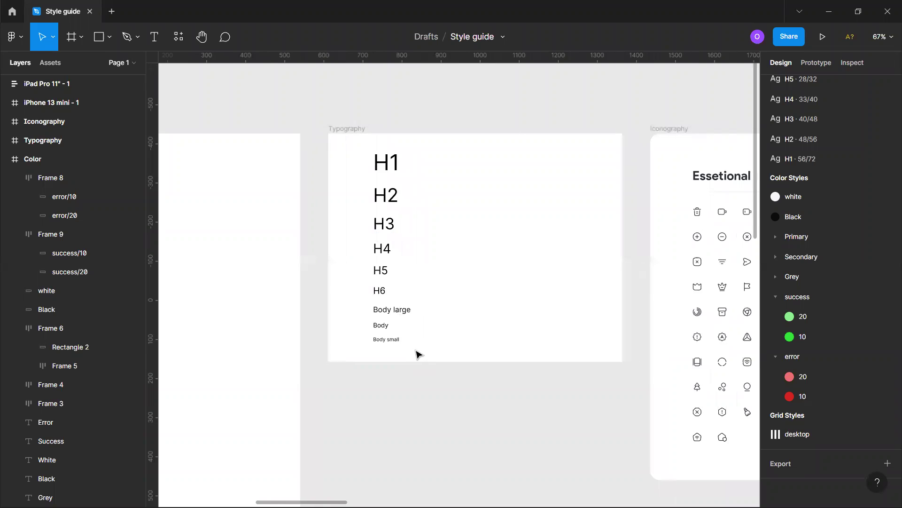
pyautogui.scroll(-2, 420, 354)
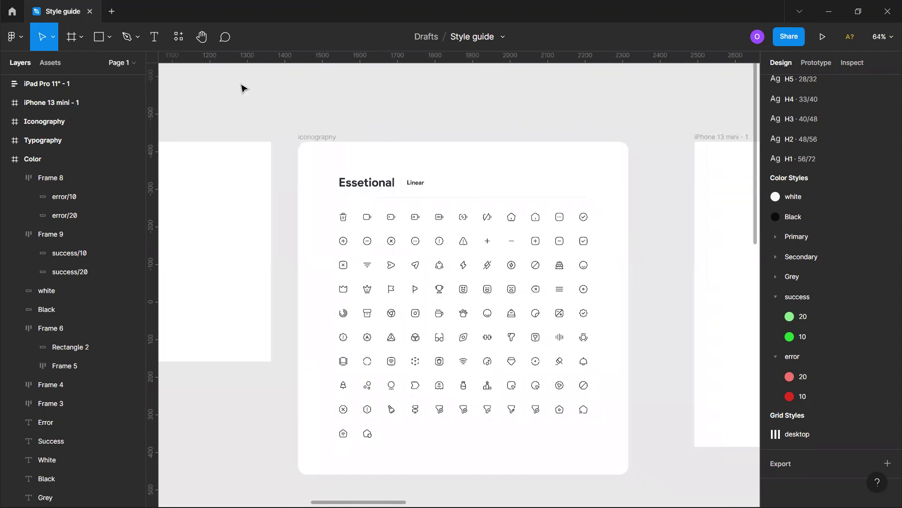
pyautogui.click(316, 137)
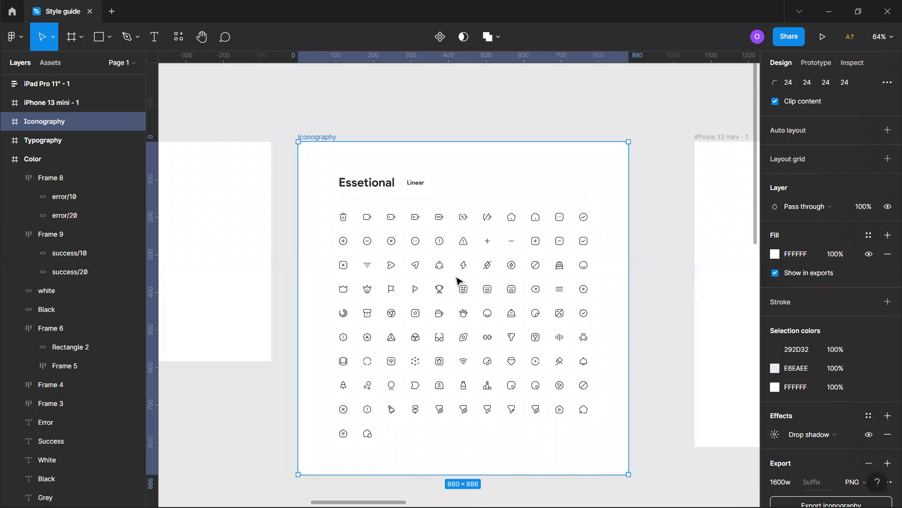
# Show layout grids on the device frames and pan across to the Buttons frame.
pyautogui.hscroll(10, 456, 281)
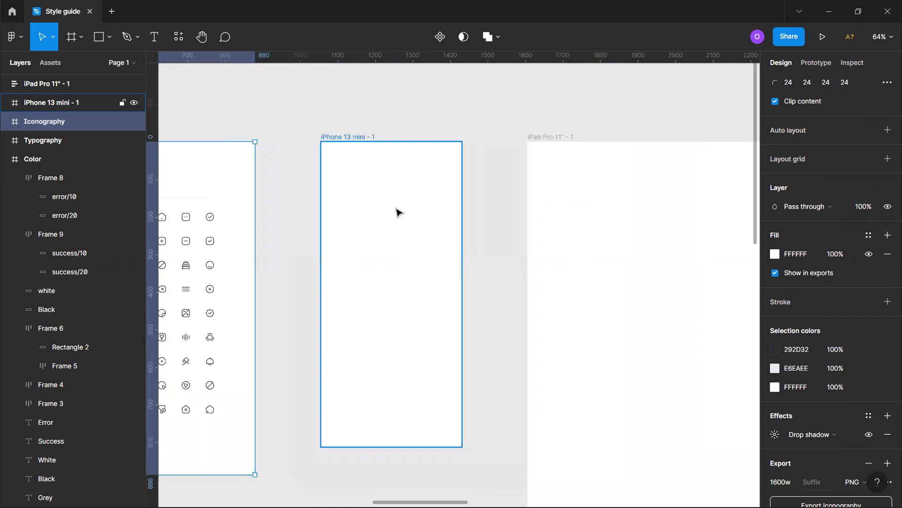
pyautogui.hotkey('ctrl', 'g')
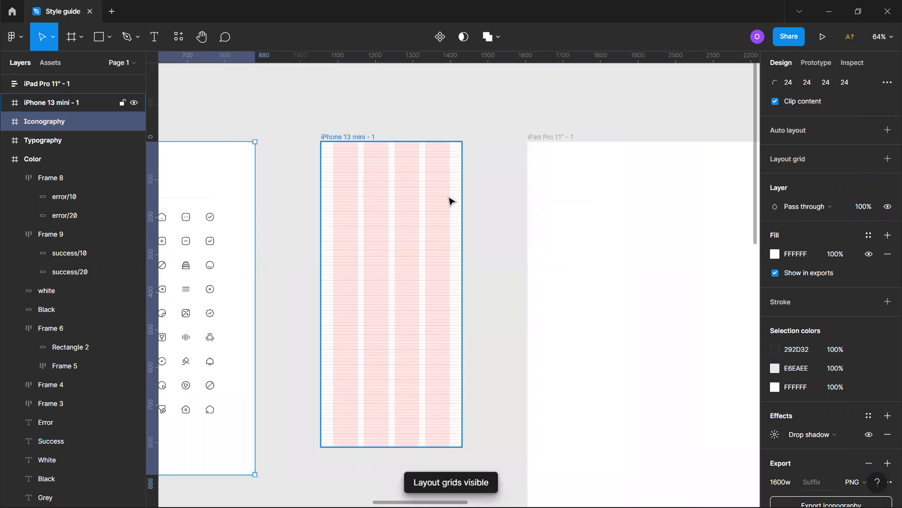
pyautogui.scroll(-3, 582, 241)
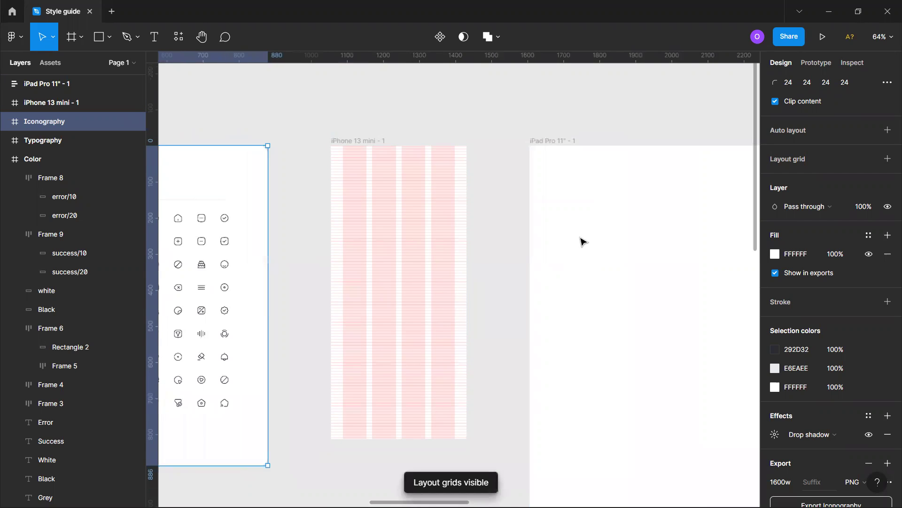
pyautogui.hscroll(5, 578, 237)
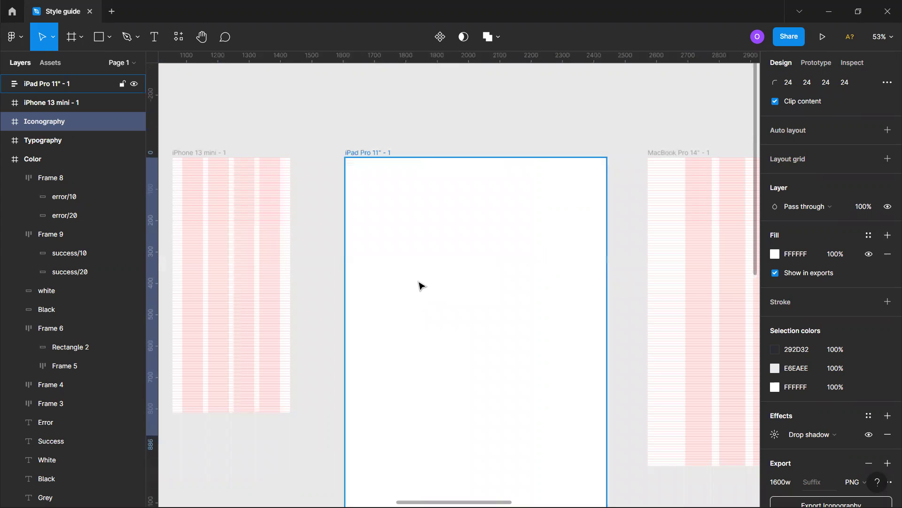
pyautogui.hscroll(8, 398, 302)
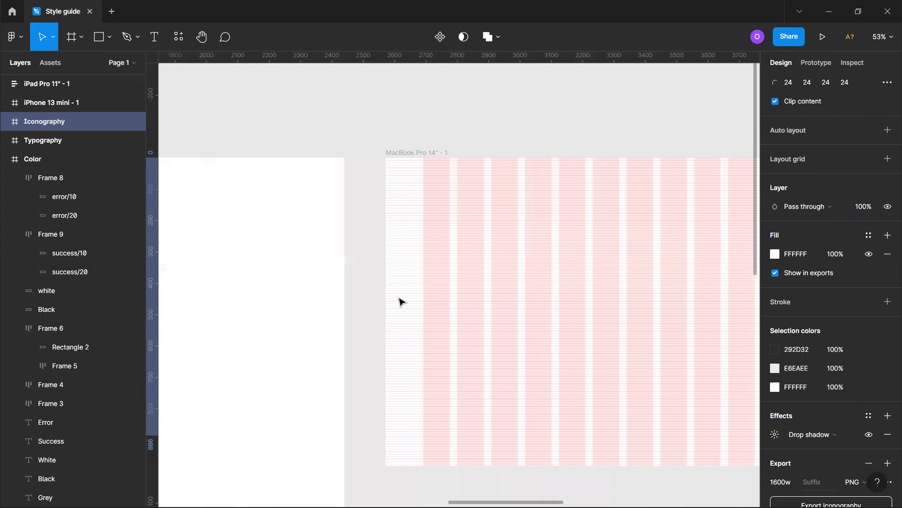
pyautogui.scroll(5, 469, 275)
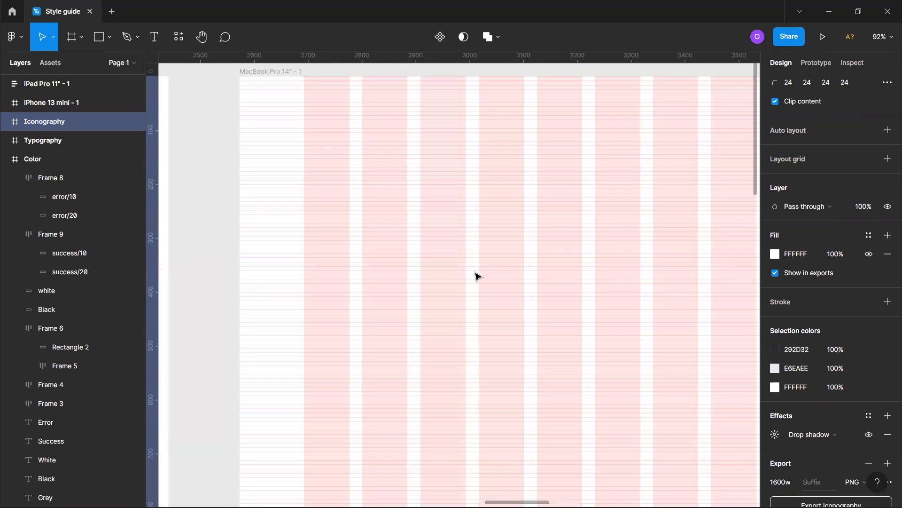
pyautogui.scroll(-3, 385, 160)
pyautogui.hscroll(3, 470, 362)
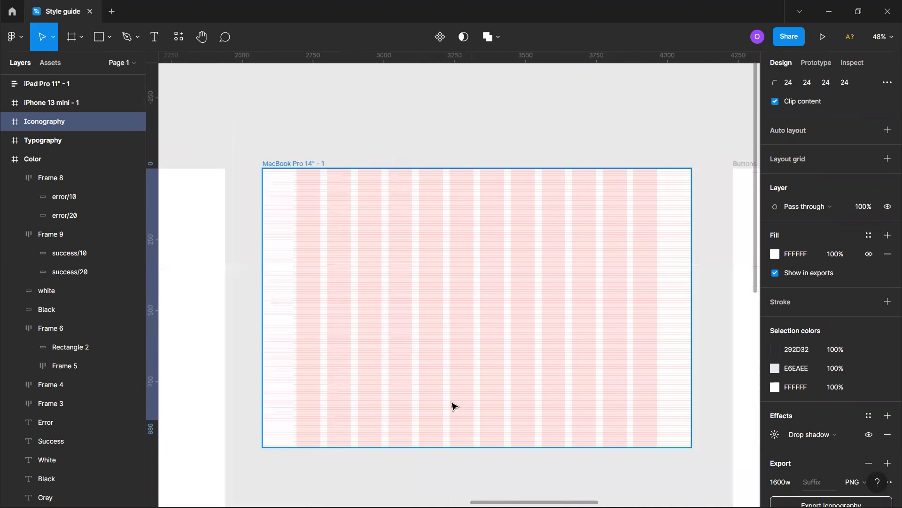
pyautogui.hscroll(10, 460, 416)
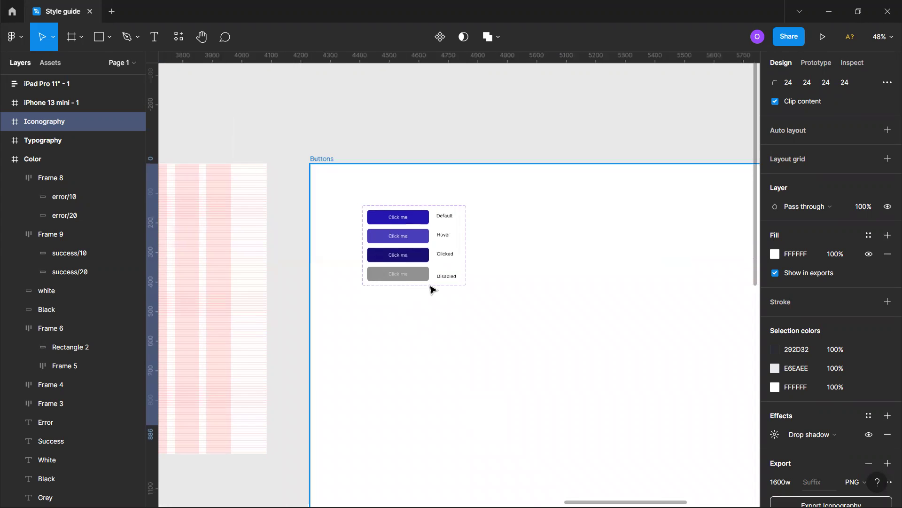
pyautogui.scroll(4, 399, 282)
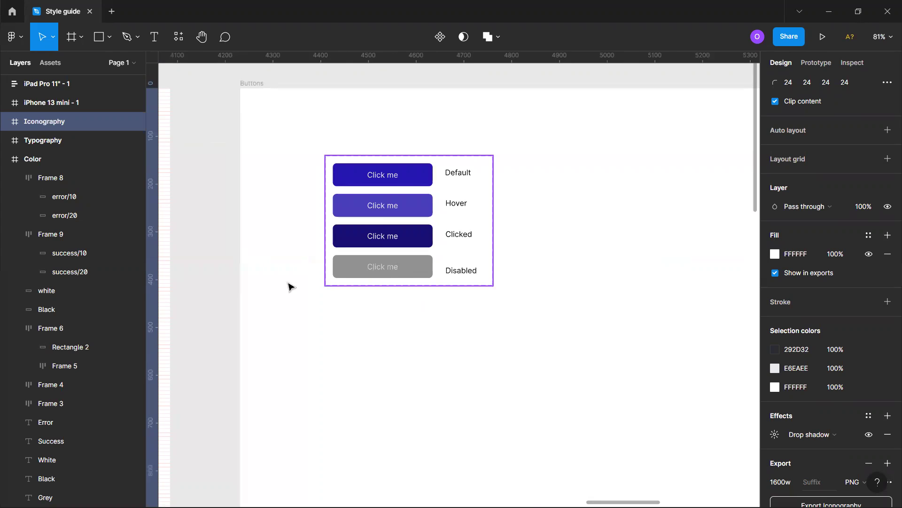
pyautogui.click(432, 345)
pyautogui.scroll(1, 433, 346)
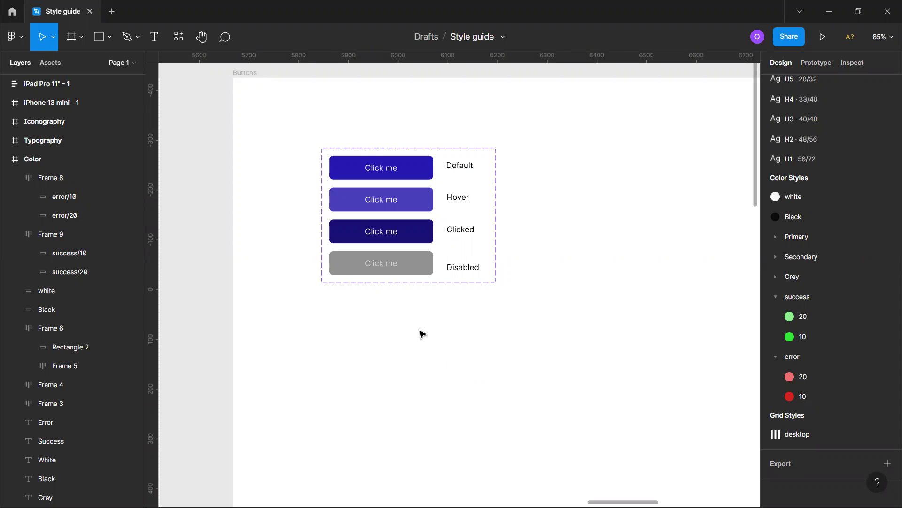
# Set the primary button set's variant spacing to 32 and extend it to fit Disabled.
pyautogui.click(402, 283)
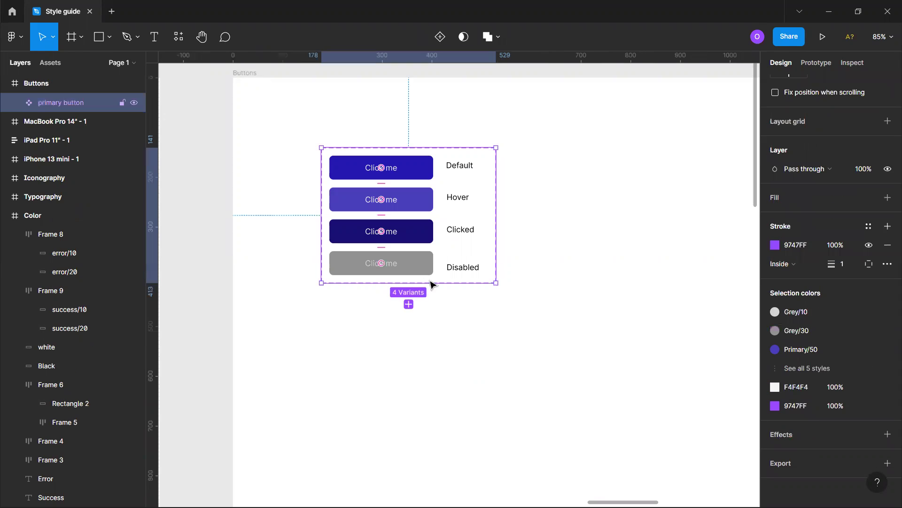
pyautogui.scroll(1, 846, 159)
pyautogui.scroll(4, 846, 159)
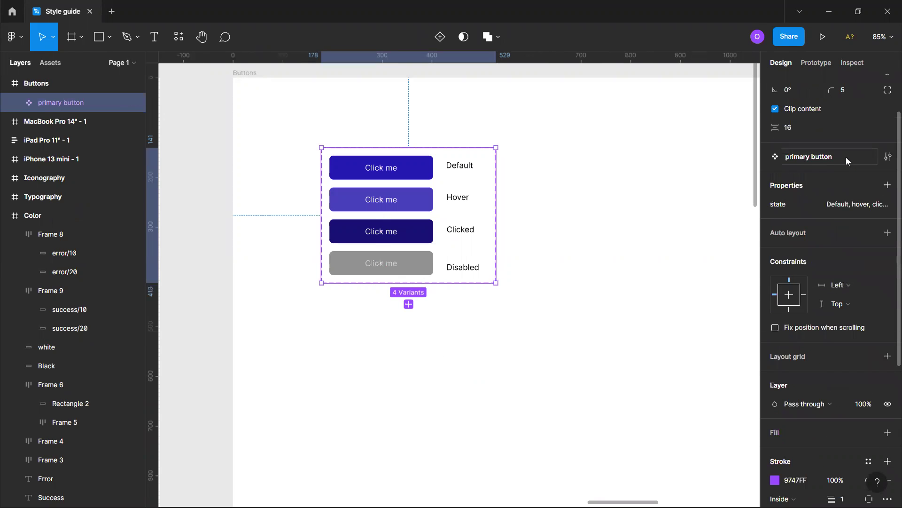
pyautogui.scroll(1, 823, 178)
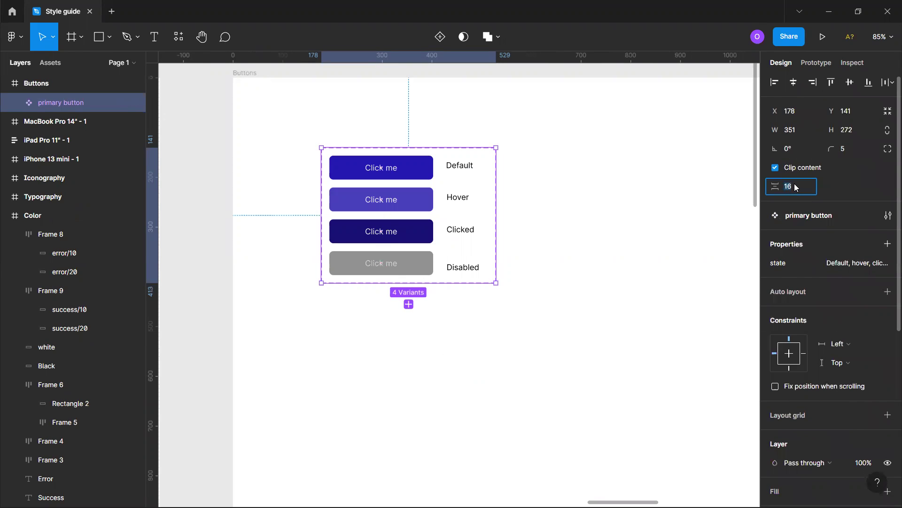
pyautogui.write('32')
pyautogui.press('Return')
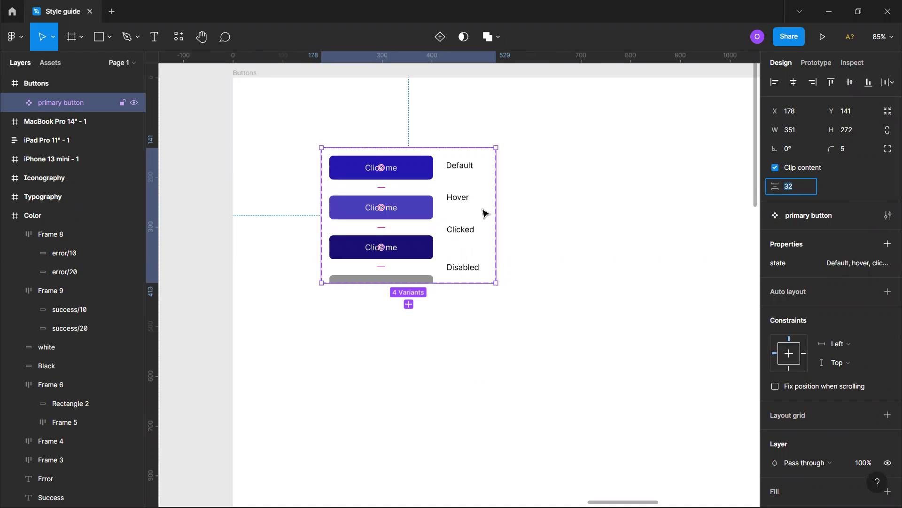
pyautogui.click(492, 211)
pyautogui.moveTo(464, 283); pyautogui.dragTo(465, 306)
# Wrap the Default, Hover, Clicked and Disabled labels in an auto layout frame.
pyautogui.click(501, 397)
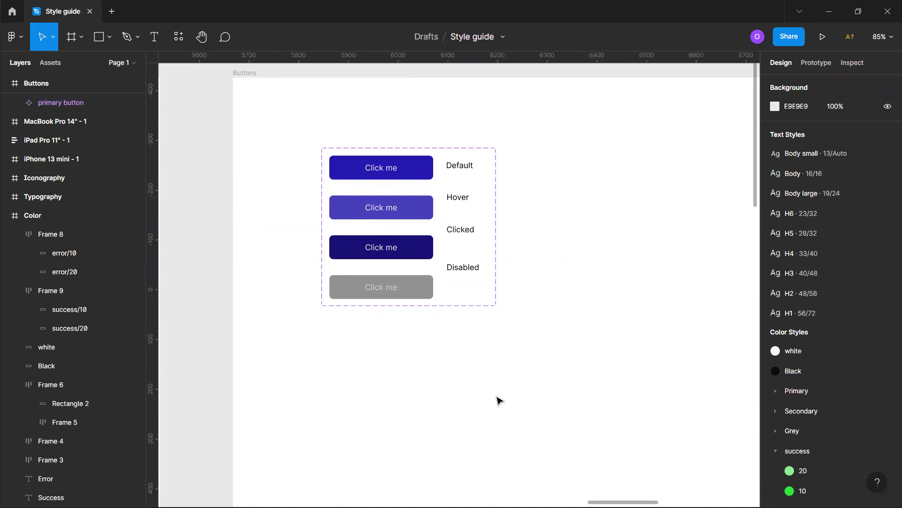
pyautogui.click(465, 268)
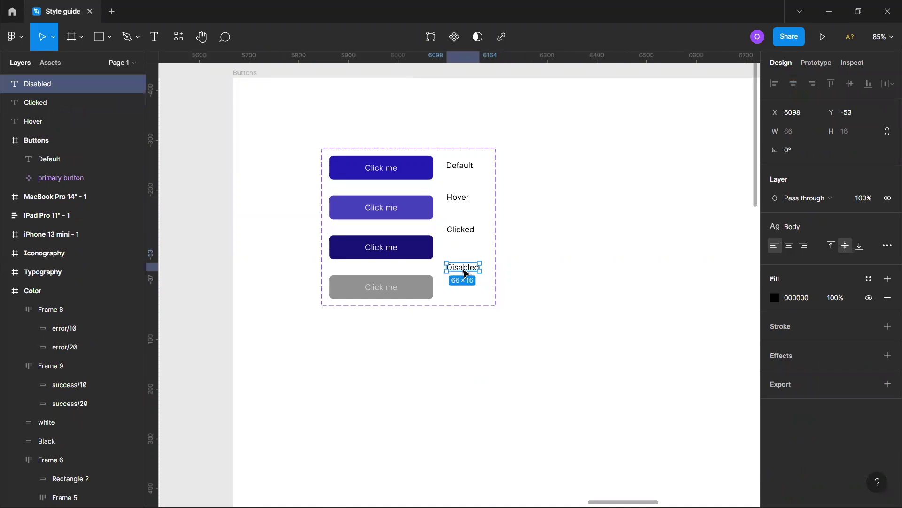
pyautogui.keyDown('shift'); pyautogui.click(461, 233); pyautogui.keyUp('shift')
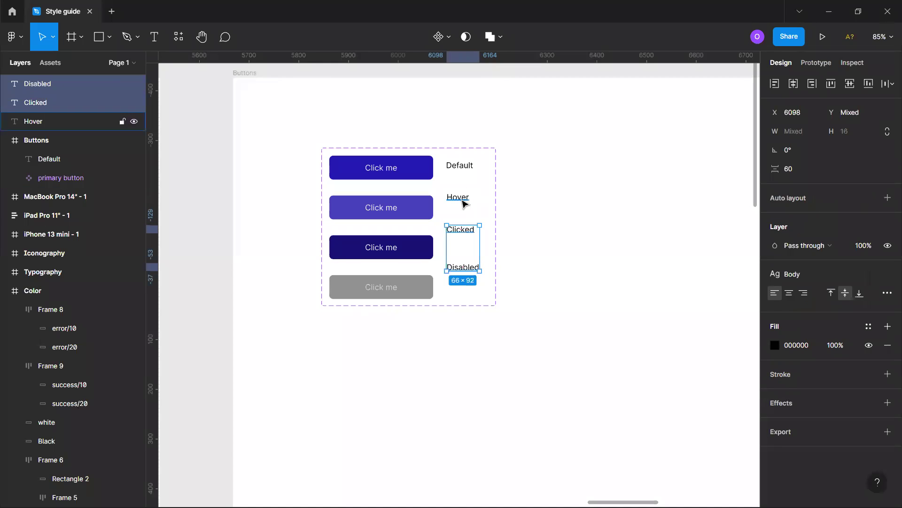
pyautogui.keyDown('shift'); pyautogui.click(463, 199); pyautogui.keyUp('shift')
pyautogui.keyDown('shift'); pyautogui.click(468, 172); pyautogui.keyUp('shift')
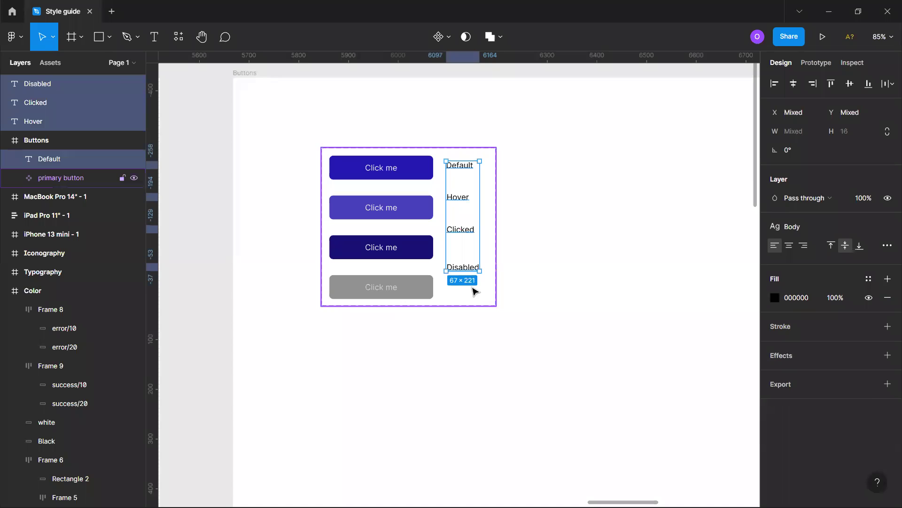
pyautogui.hotkey('shift', 'a')
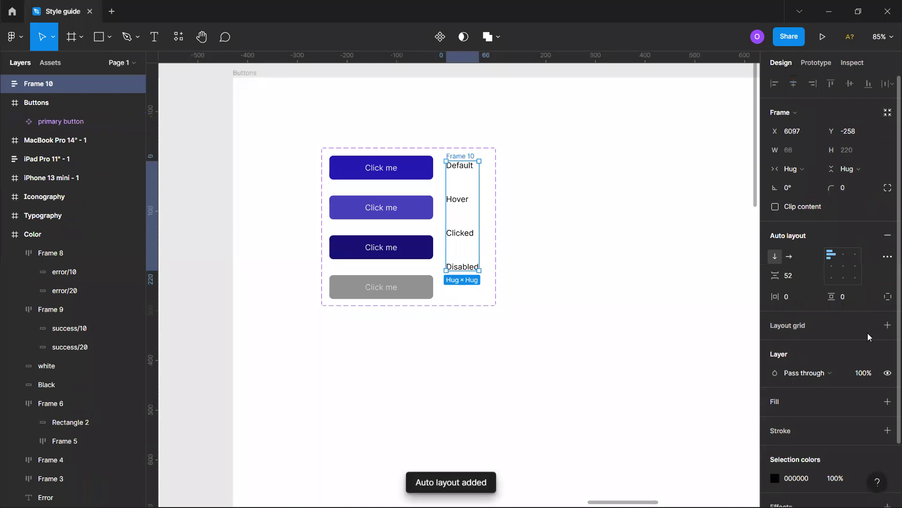
# Set the label frame's item spacing to 68.
pyautogui.click(793, 277)
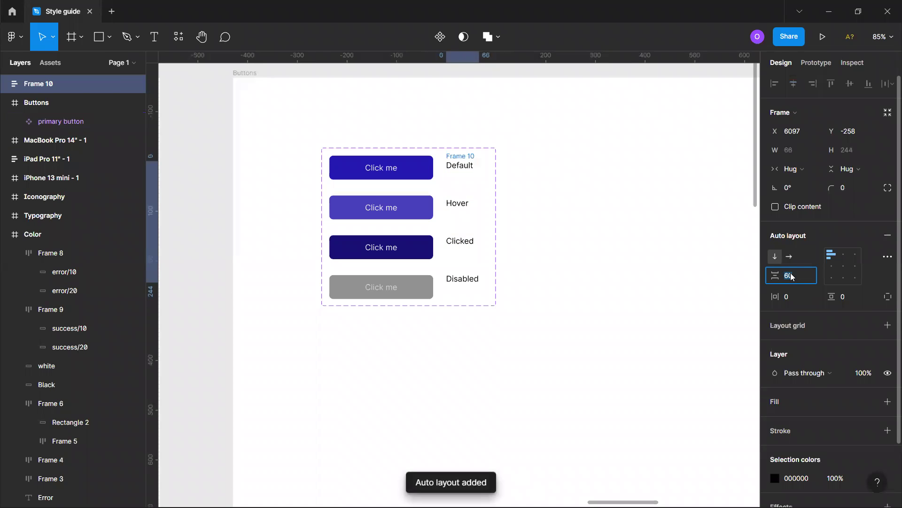
pyautogui.write('60')
pyautogui.press('Return')
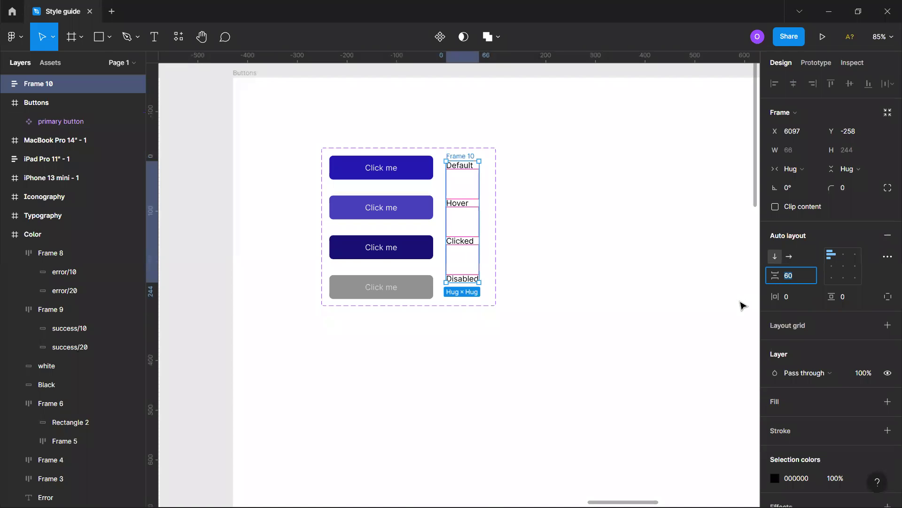
pyautogui.write('68')
pyautogui.press('Return')
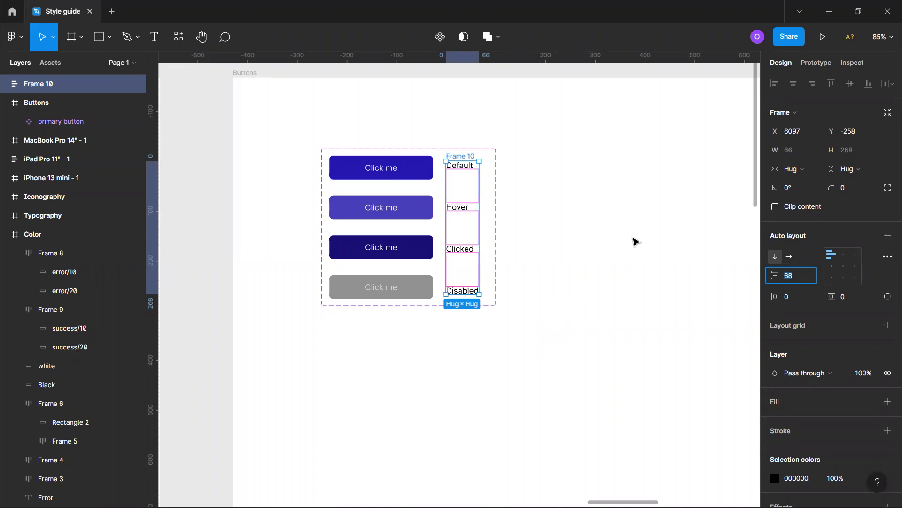
pyautogui.click(644, 236)
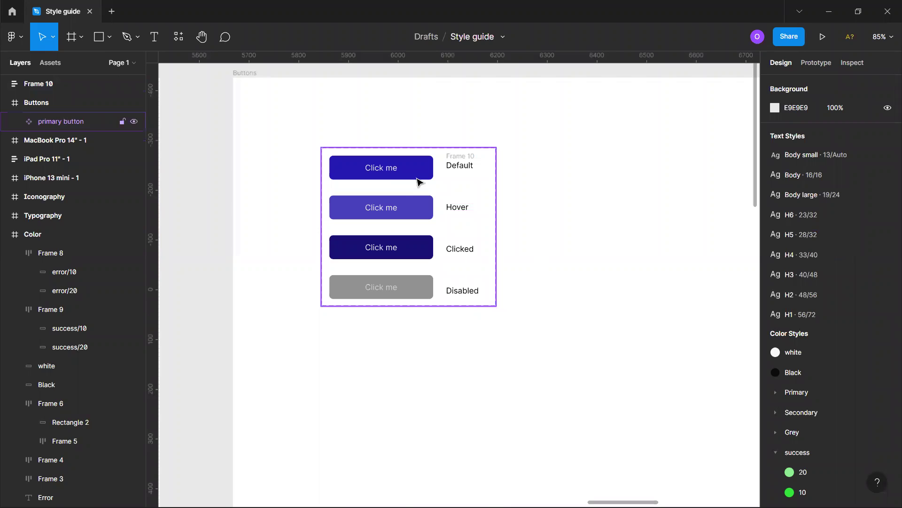
# Apply the Primary/60 colour style to the hover button's fill.
pyautogui.click(415, 209)
pyautogui.click(413, 206)
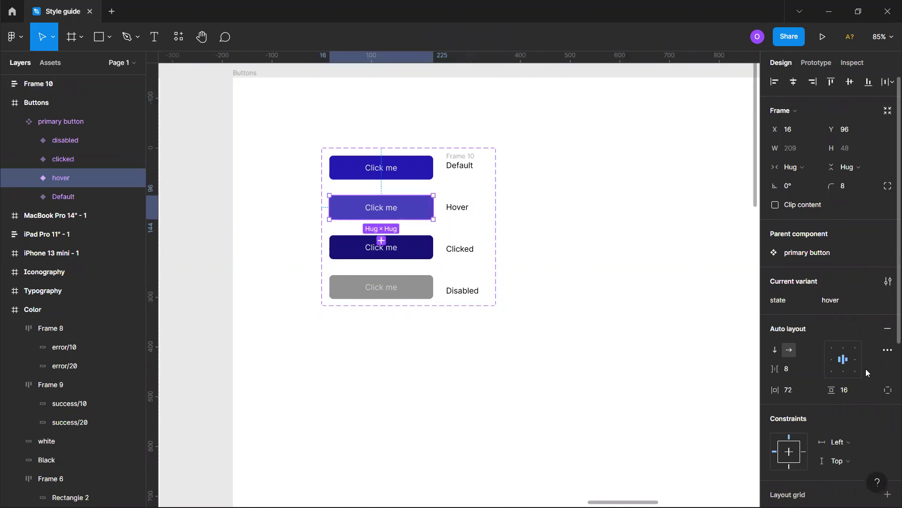
pyautogui.scroll(-4, 866, 368)
pyautogui.click(775, 396)
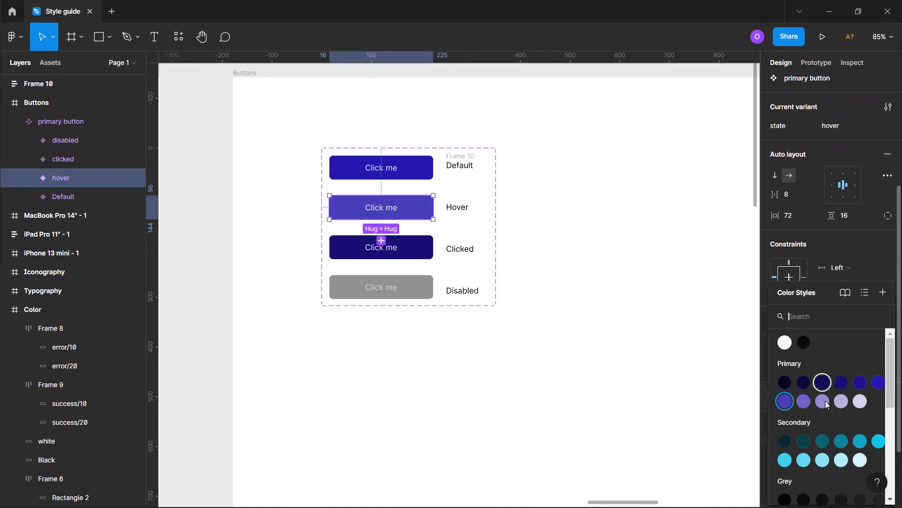
pyautogui.click(880, 389)
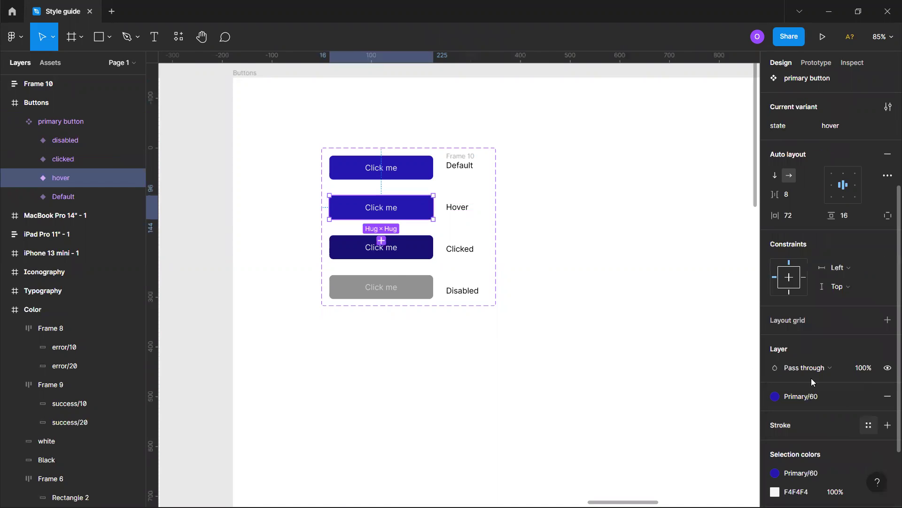
# Set the Default button's Click me text fill to the white colour style.
pyautogui.scroll(-1, 801, 383)
pyautogui.scroll(-1, 800, 383)
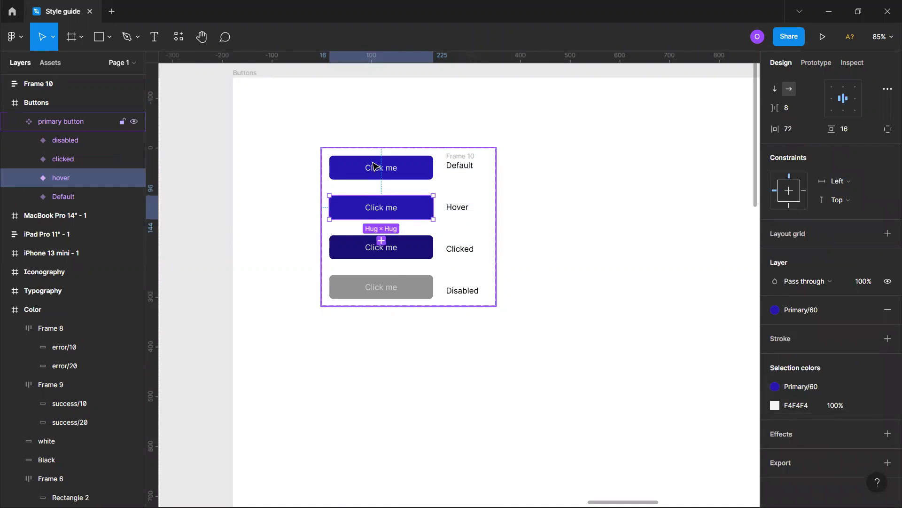
pyautogui.click(385, 172)
pyautogui.click(383, 169)
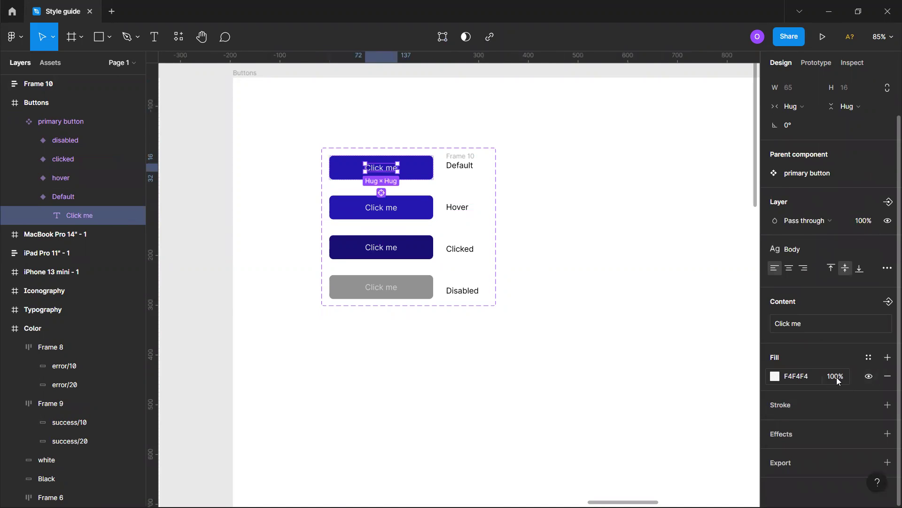
pyautogui.click(869, 357)
pyautogui.click(789, 347)
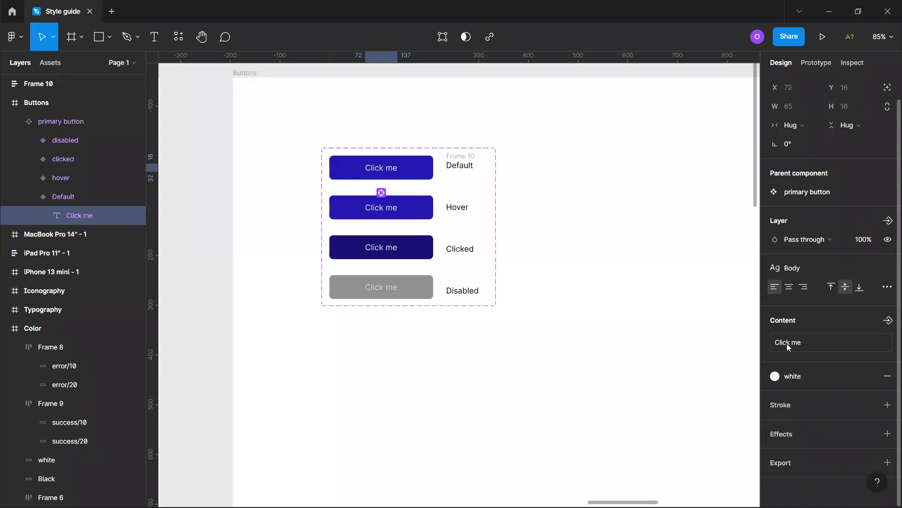
# Set the hover button's Click me text fill to the white colour style.
pyautogui.click(386, 213)
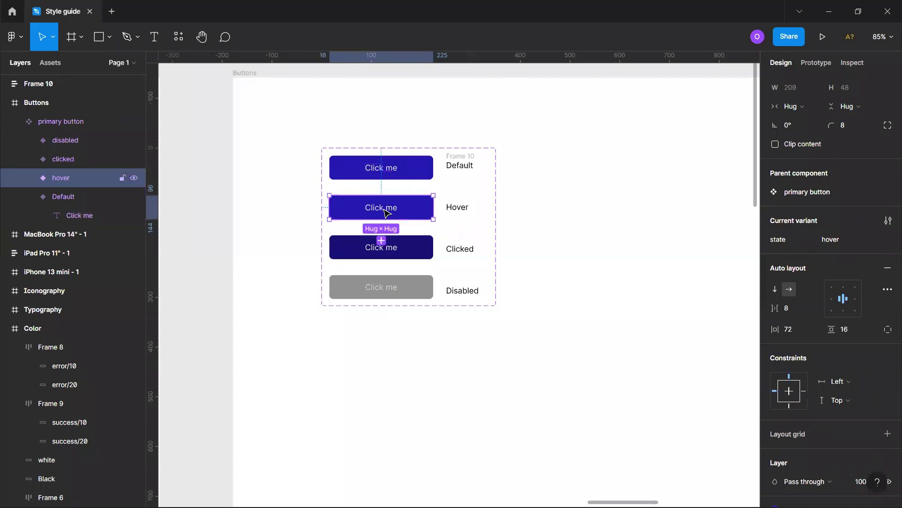
pyautogui.click(386, 213)
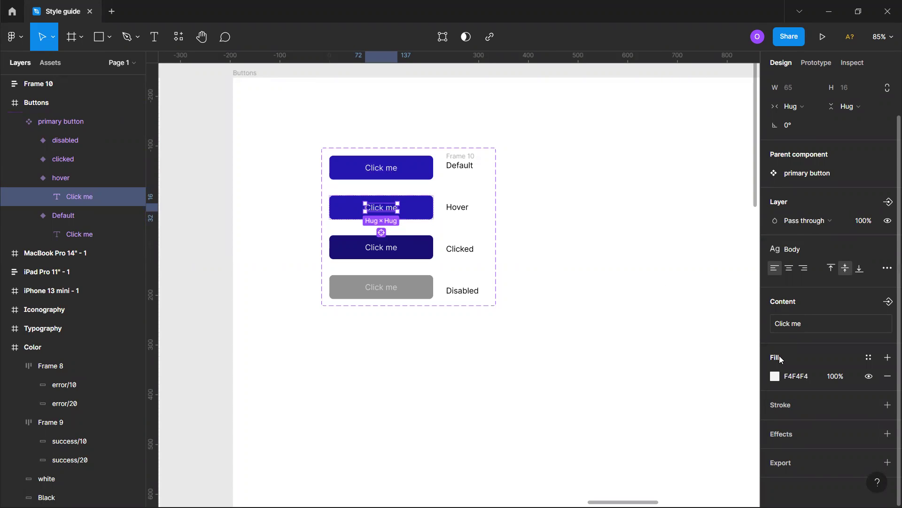
pyautogui.click(872, 356)
pyautogui.scroll(-5, 856, 481)
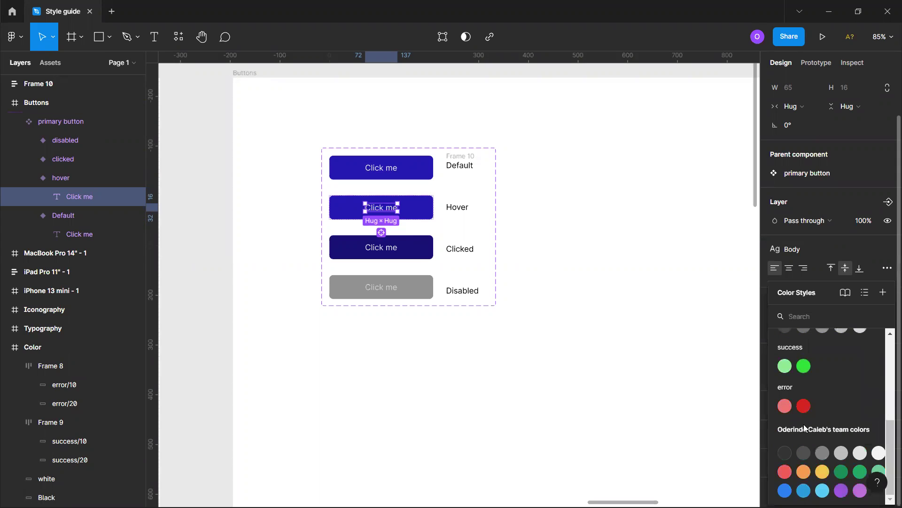
pyautogui.scroll(3, 808, 418)
pyautogui.scroll(-2, 801, 471)
pyautogui.scroll(6, 817, 431)
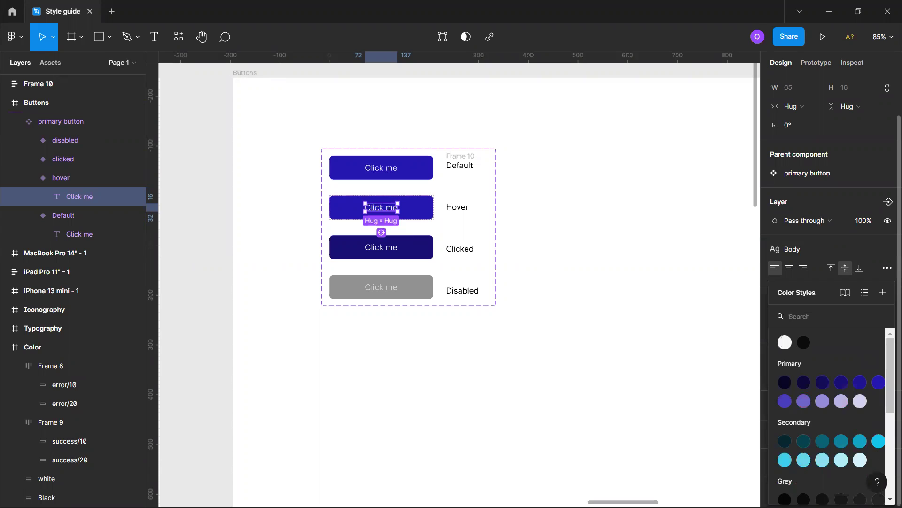
pyautogui.click(785, 343)
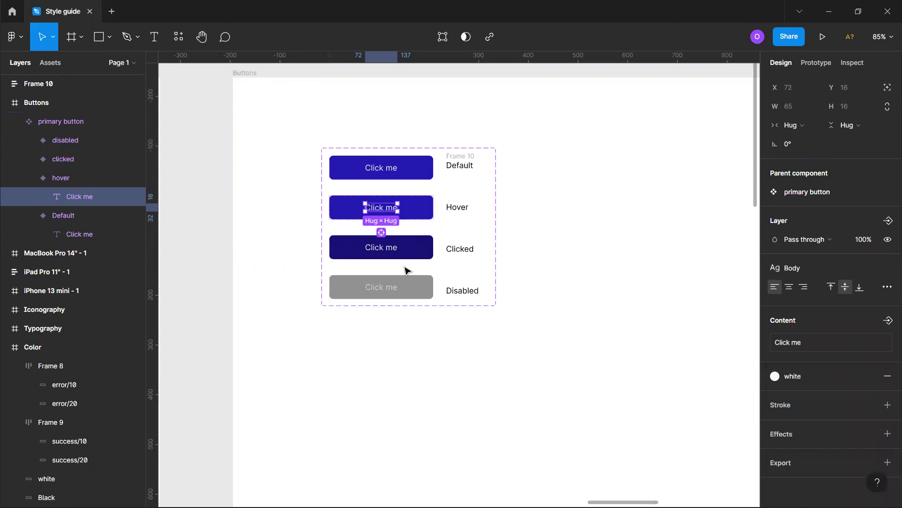
# Make the Clicked button's text white and review colour styles for the Disabled text.
pyautogui.click(382, 246)
pyautogui.click(382, 246)
pyautogui.click(867, 358)
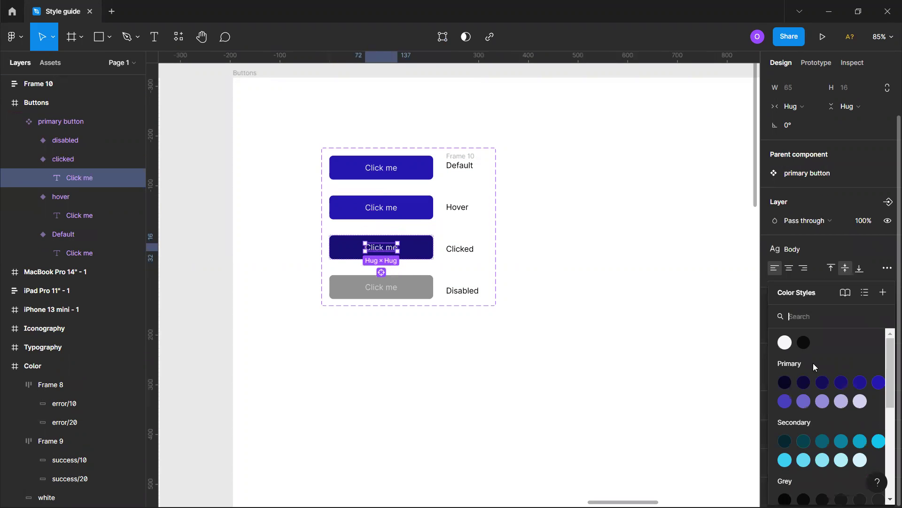
pyautogui.click(787, 344)
pyautogui.doubleClick(389, 288)
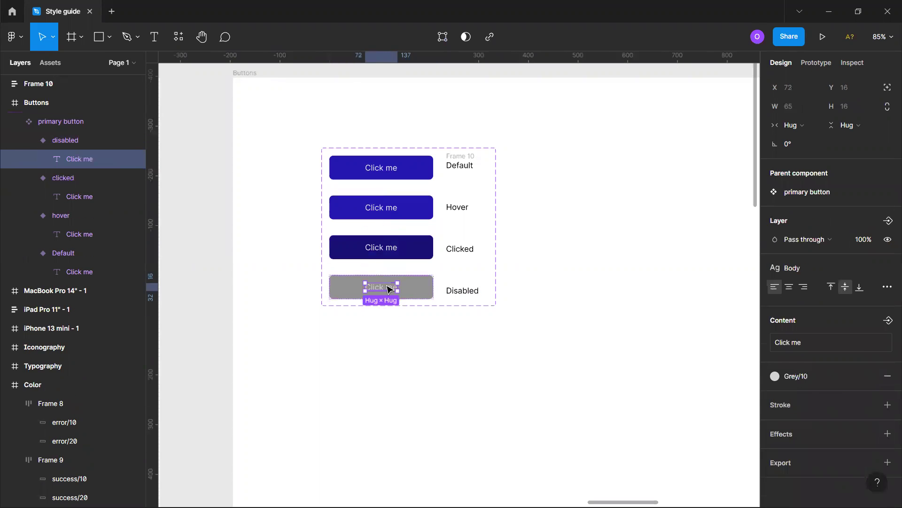
pyautogui.click(819, 375)
pyautogui.scroll(3, 800, 392)
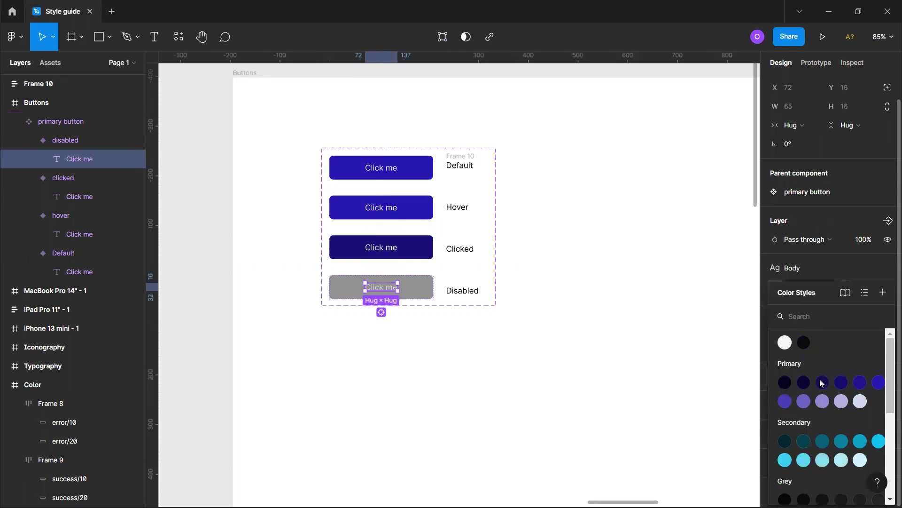
pyautogui.click(640, 367)
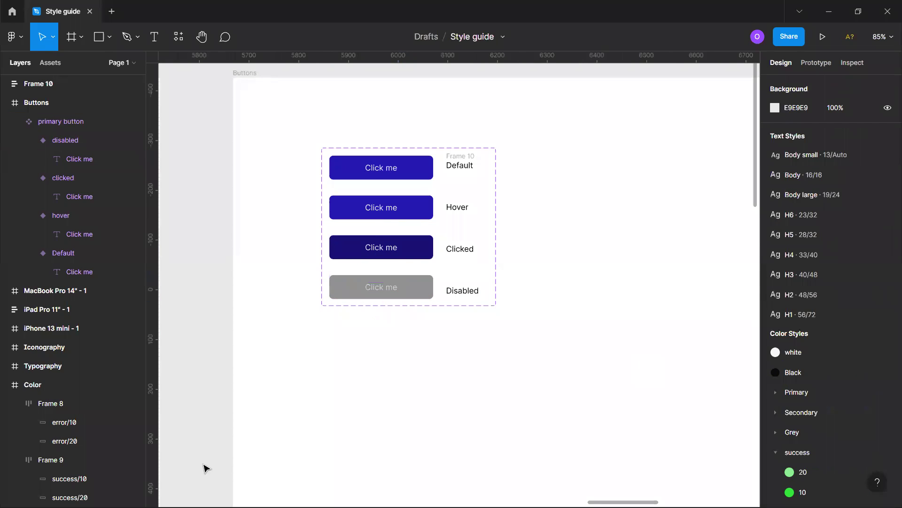
# Add a drop shadow to the hover button: black 25%, offset Y 4, blur 4.
pyautogui.click(403, 216)
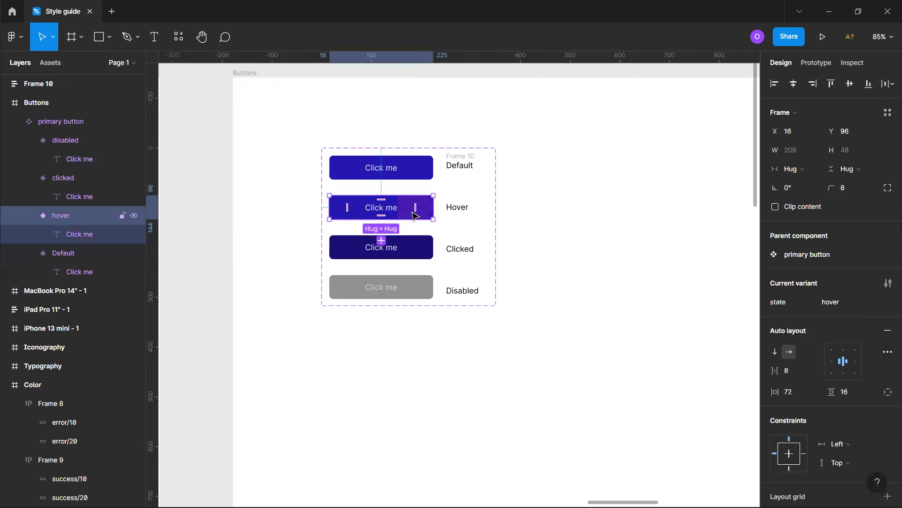
pyautogui.moveTo(469, 237)
pyautogui.mouseDown()
pyautogui.moveTo(529, 236)
pyautogui.moveTo(469, 238)
pyautogui.mouseUp()
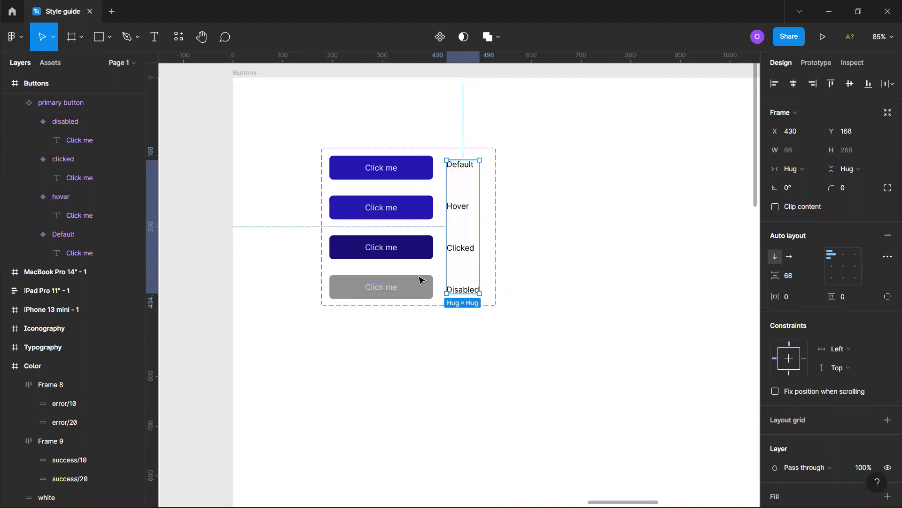
pyautogui.click(421, 216)
pyautogui.scroll(-5, 842, 377)
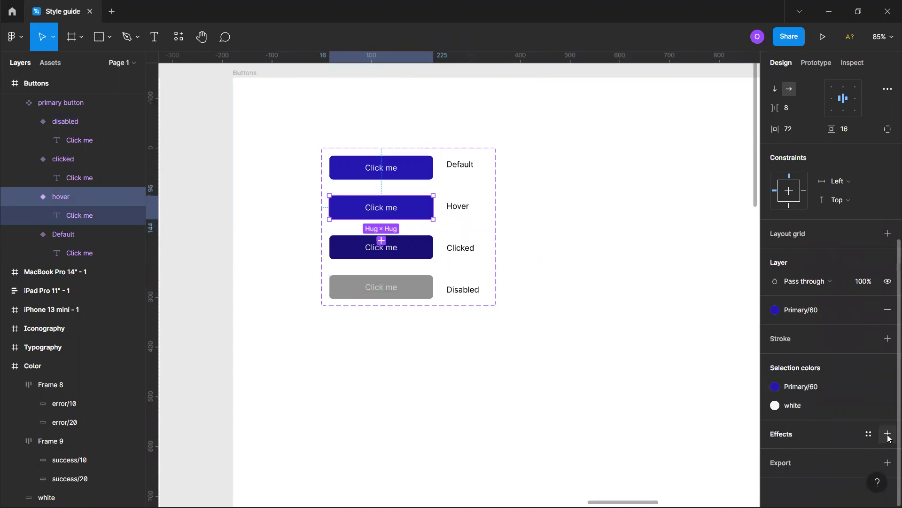
pyautogui.click(889, 436)
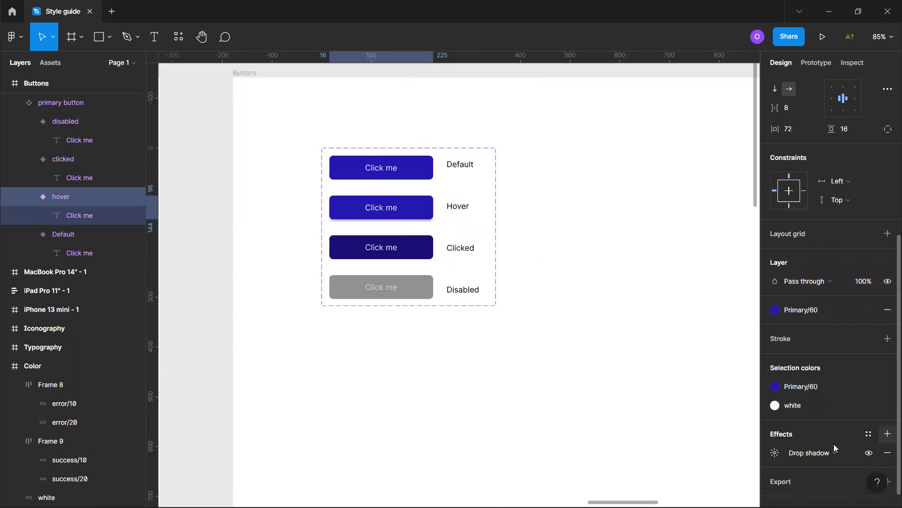
pyautogui.click(775, 453)
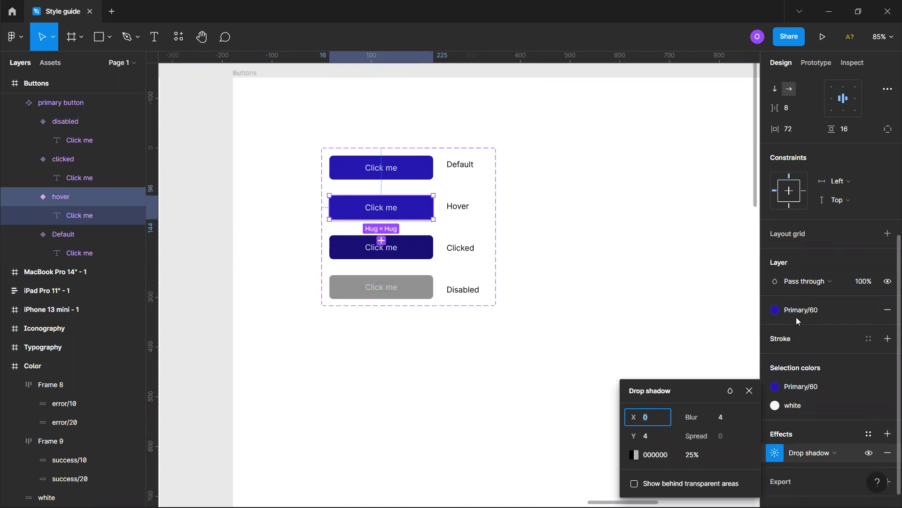
pyautogui.write('r')
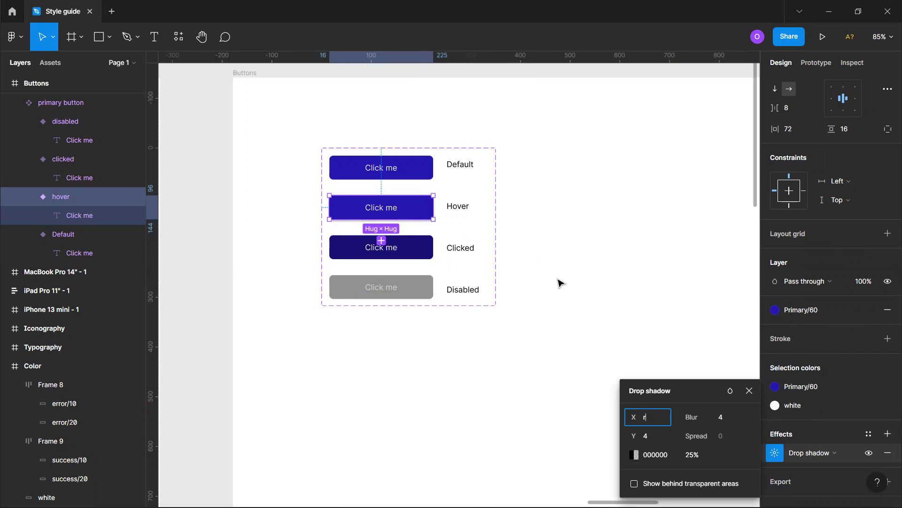
pyautogui.click(724, 375)
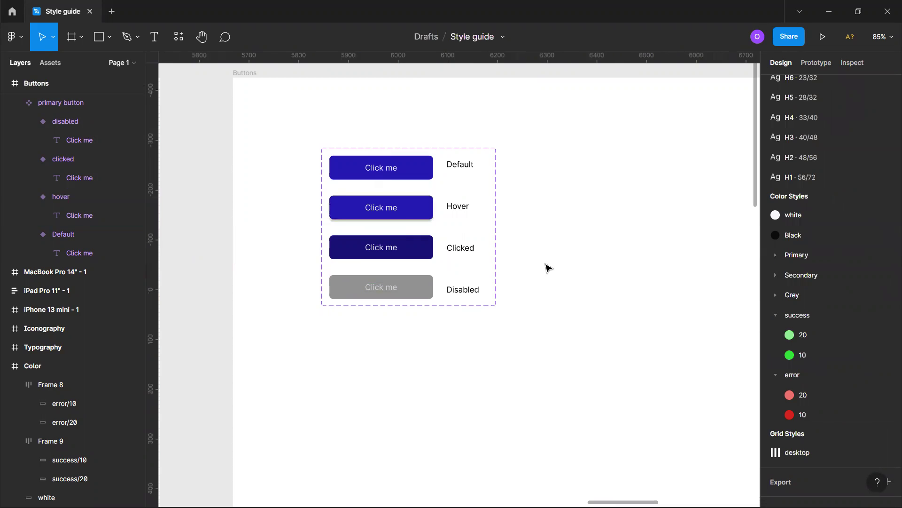
# Draw a 46×34 Primary/40 rectangle beside the button set and a Primary/50 copy.
pyautogui.press('r')
pyautogui.moveTo(545, 263); pyautogui.dragTo(568, 280)
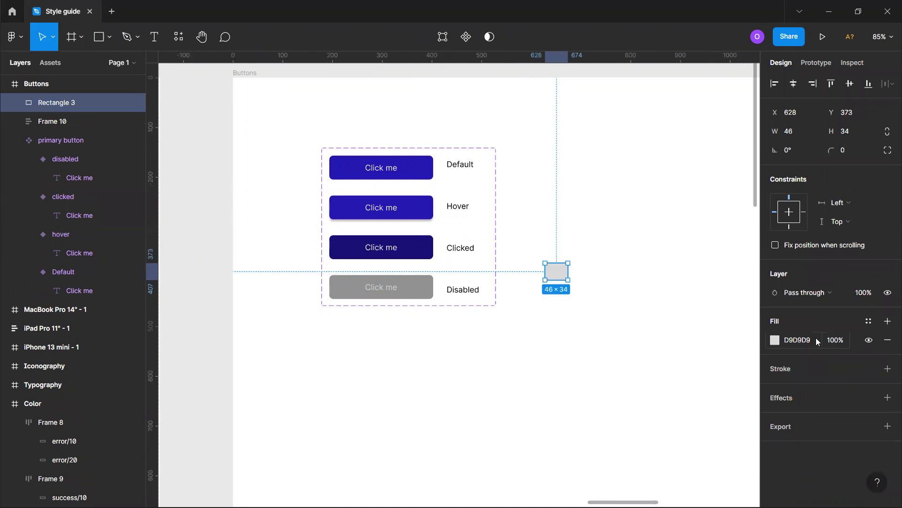
pyautogui.click(868, 321)
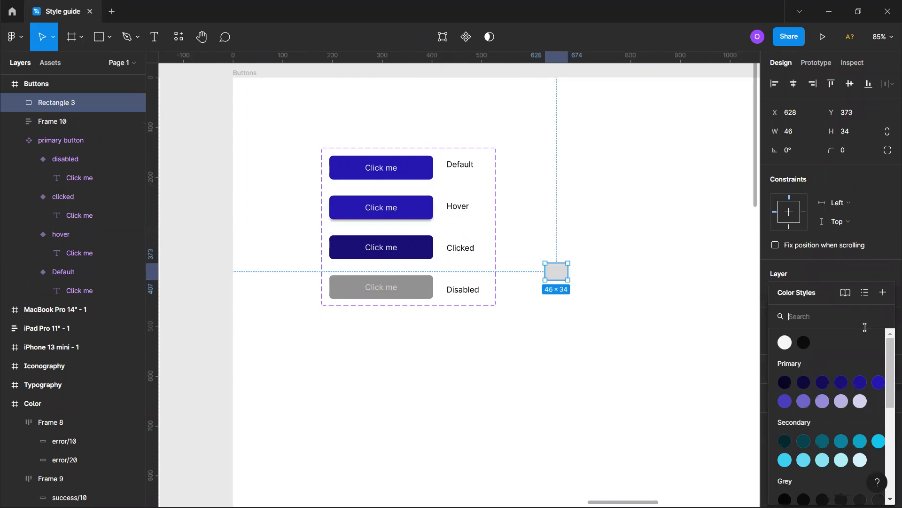
pyautogui.click(785, 401)
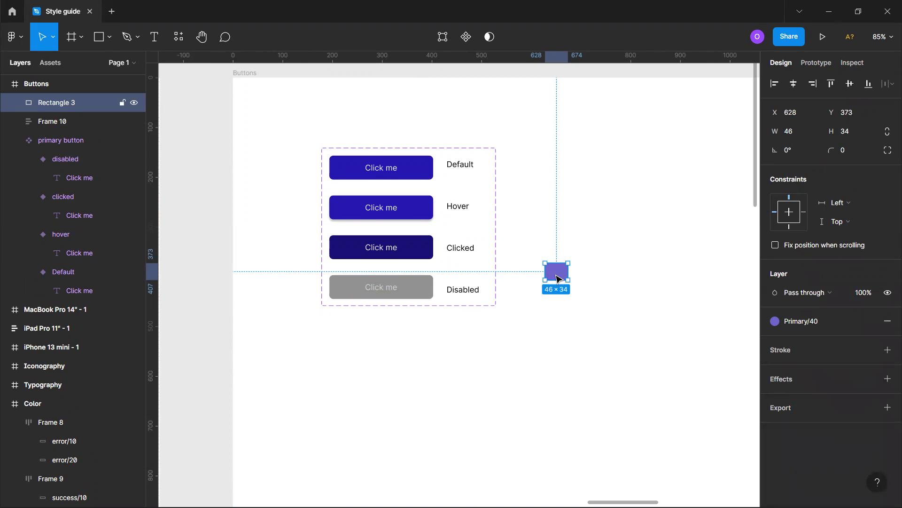
pyautogui.moveTo(560, 274); pyautogui.dragTo(599, 270)
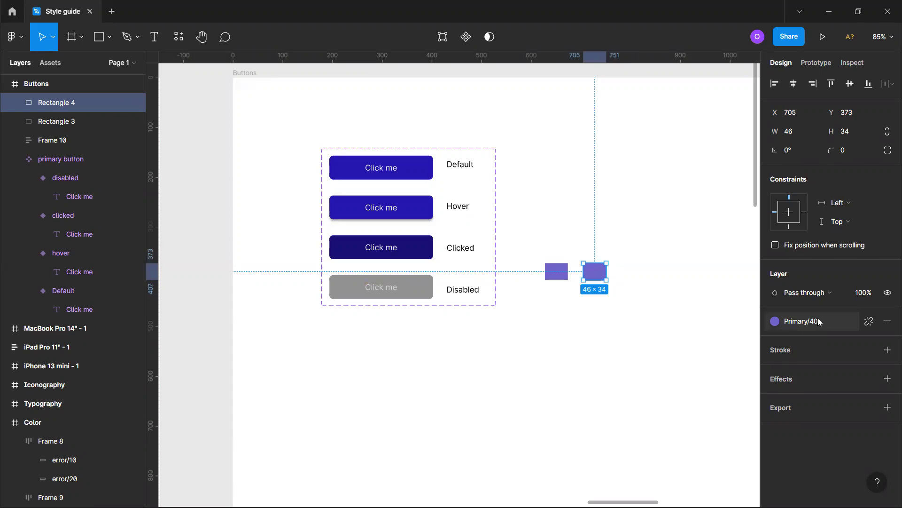
pyautogui.click(775, 321)
pyautogui.click(785, 401)
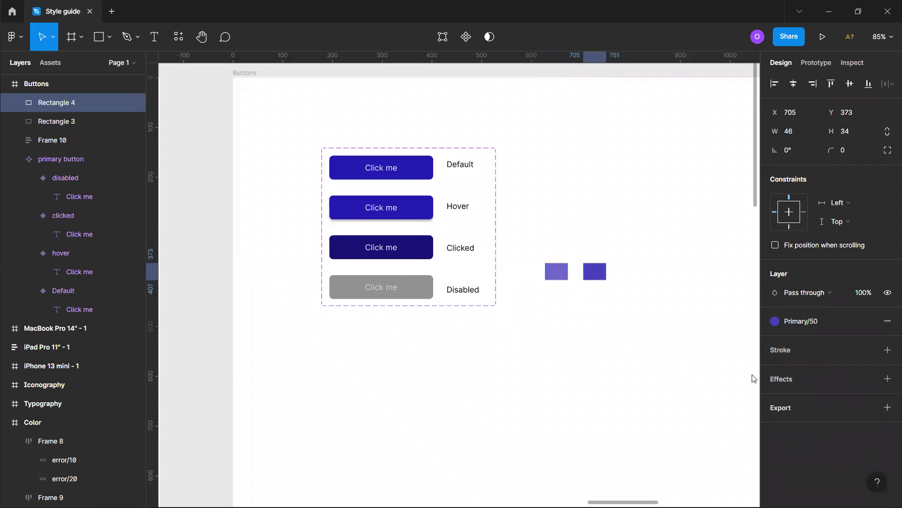
# Add a Primary/30 copy on the left and another copy in a lighter Primary tint.
pyautogui.moveTo(601, 276); pyautogui.dragTo(631, 273)
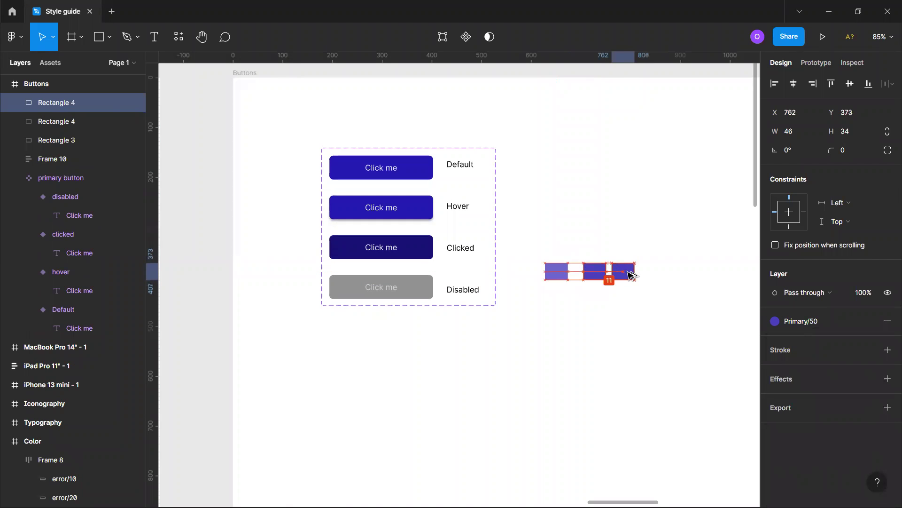
pyautogui.click(808, 316)
pyautogui.click(829, 404)
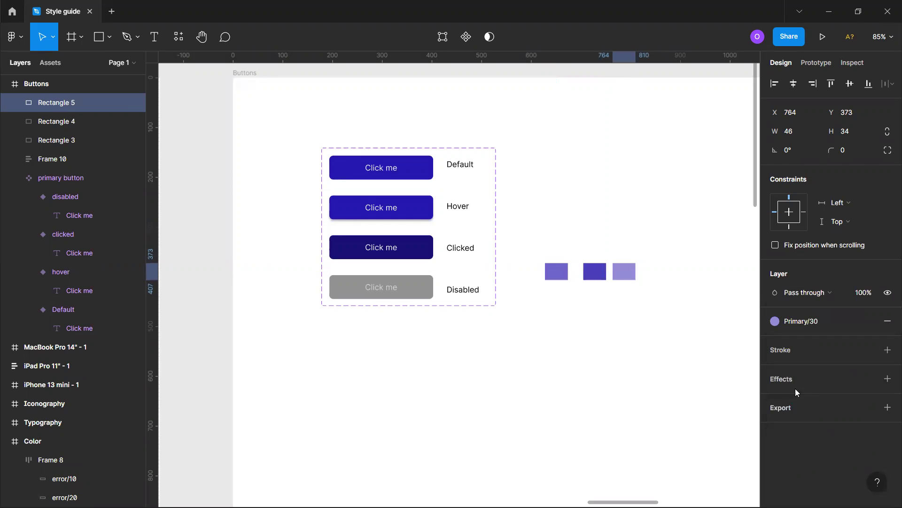
pyautogui.moveTo(626, 268); pyautogui.dragTo(495, 273)
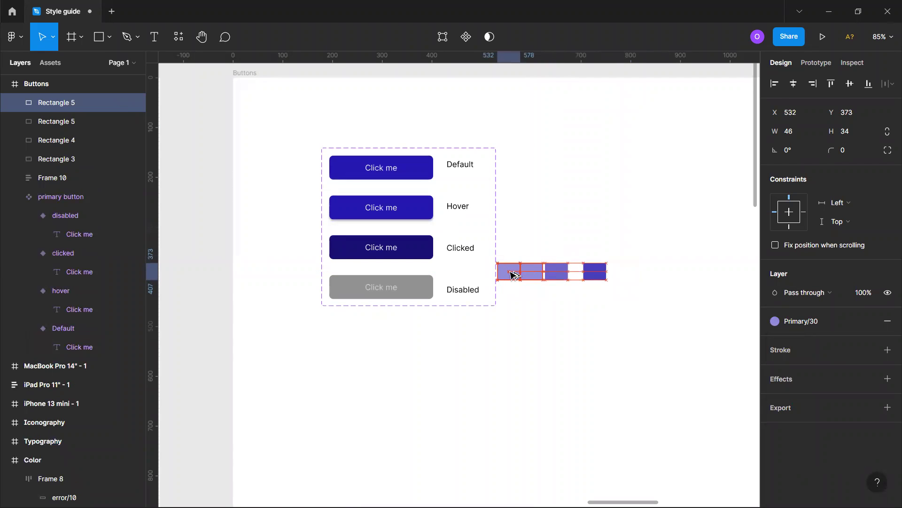
pyautogui.click(814, 329)
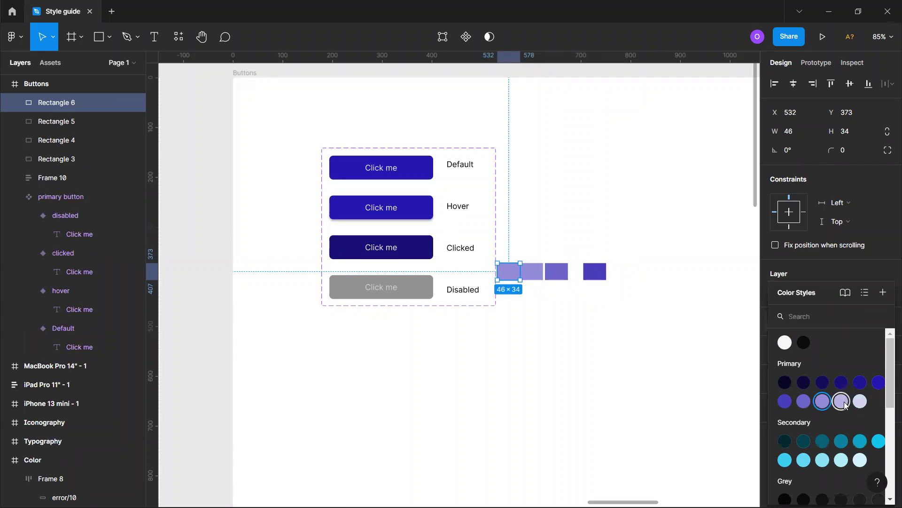
pyautogui.click(841, 401)
# Line the four purple swatches up in a single row.
pyautogui.click(493, 422)
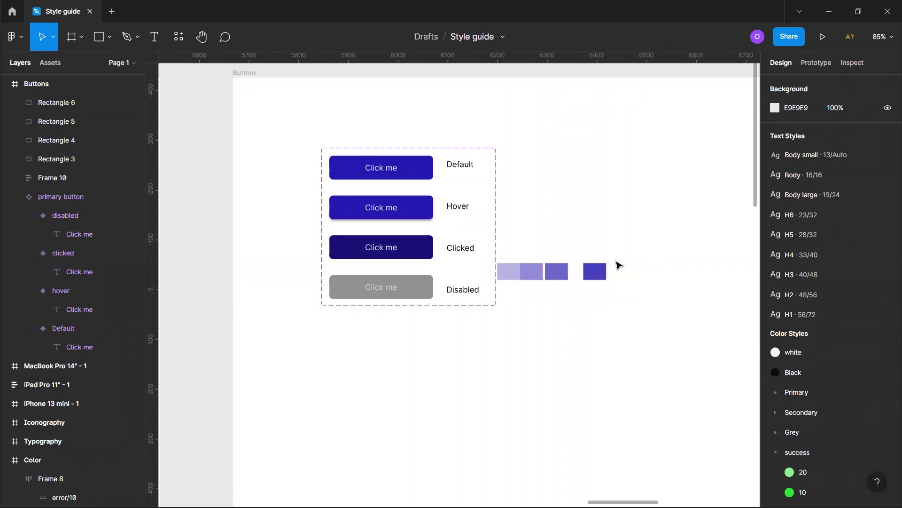
pyautogui.click(559, 273)
pyautogui.click(605, 278)
pyautogui.moveTo(605, 278); pyautogui.dragTo(586, 278)
pyautogui.click(522, 300)
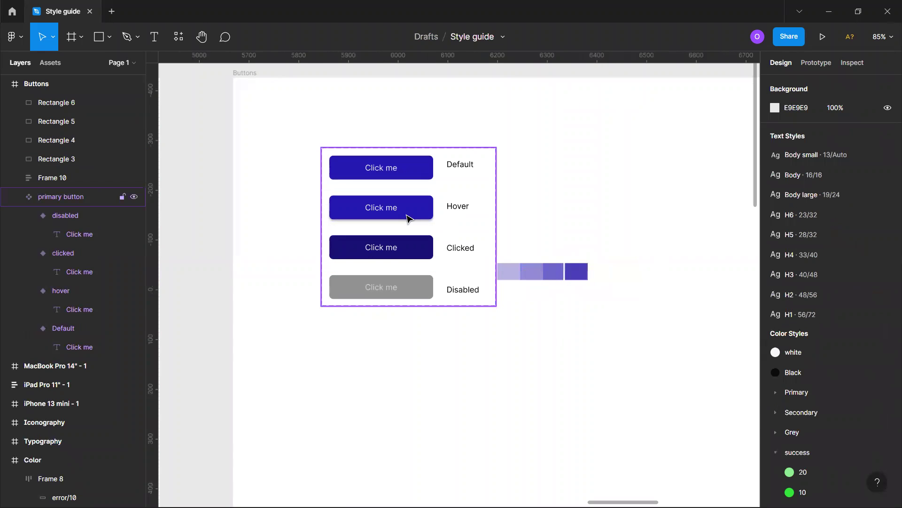
pyautogui.click(409, 216)
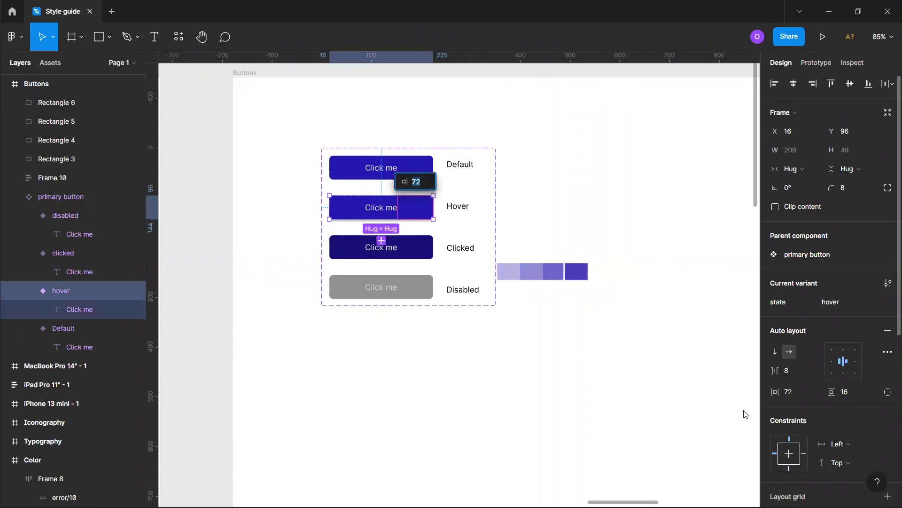
# Set the hover button's drop shadow colour to light purple B6B2E4, sampled from the swatch.
pyautogui.click(743, 412)
pyautogui.click(390, 213)
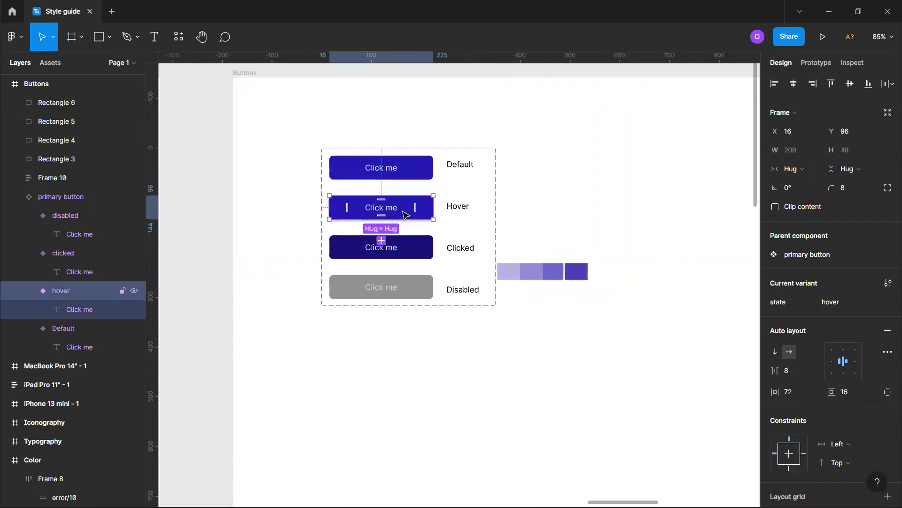
pyautogui.scroll(-5, 832, 418)
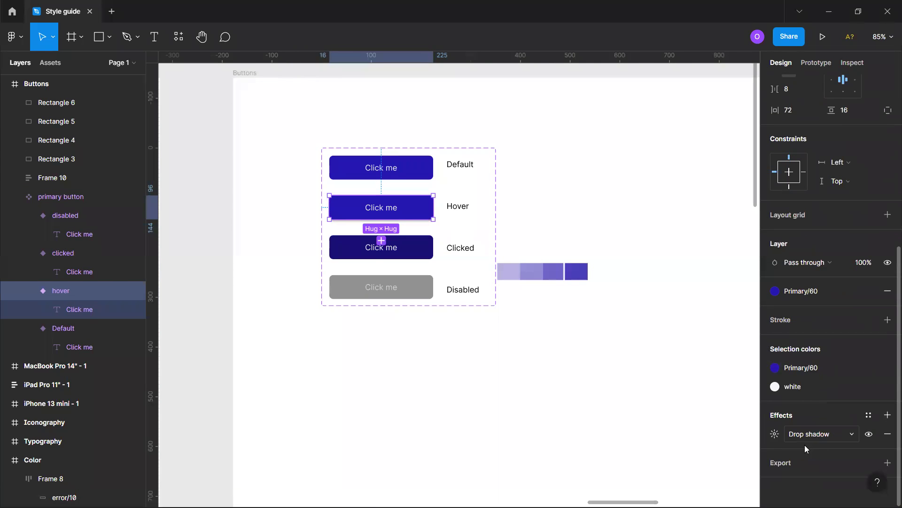
pyautogui.click(775, 436)
pyautogui.click(872, 415)
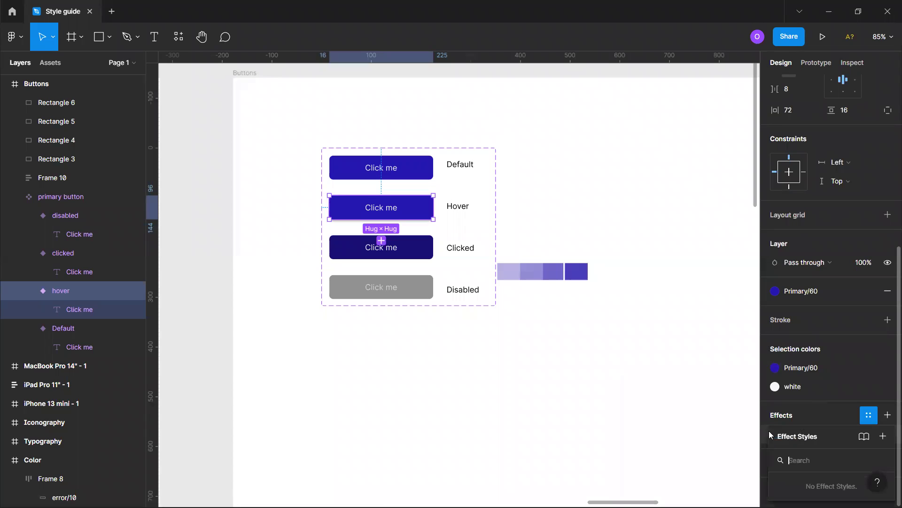
pyautogui.click(811, 414)
pyautogui.click(775, 435)
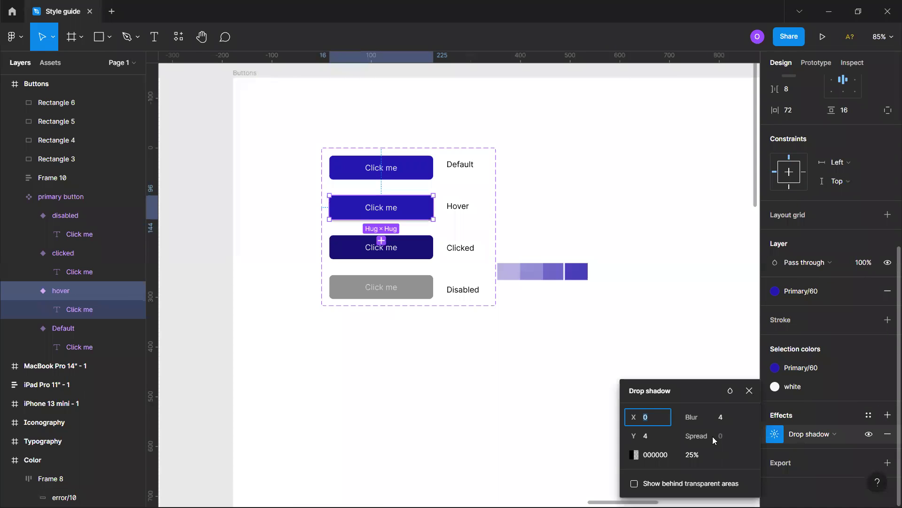
pyautogui.click(635, 454)
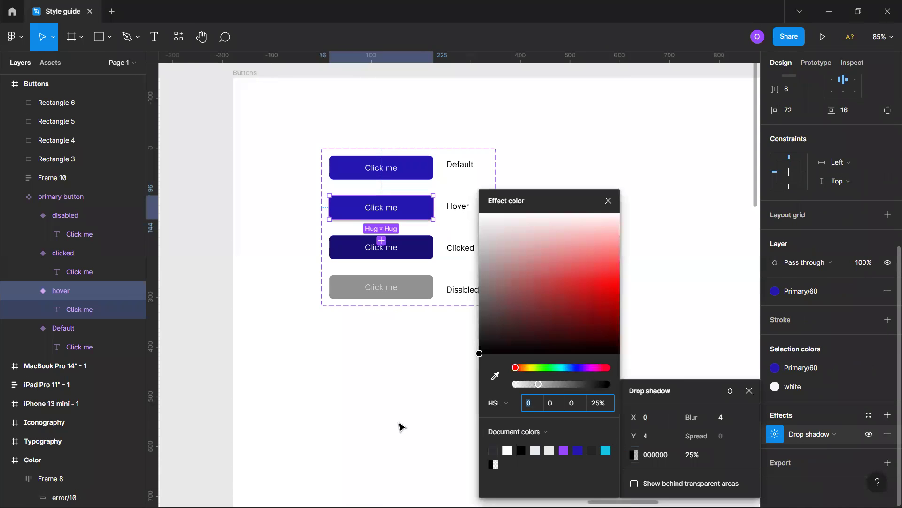
pyautogui.hscroll(-3, 360, 447)
pyautogui.hscroll(5, 364, 451)
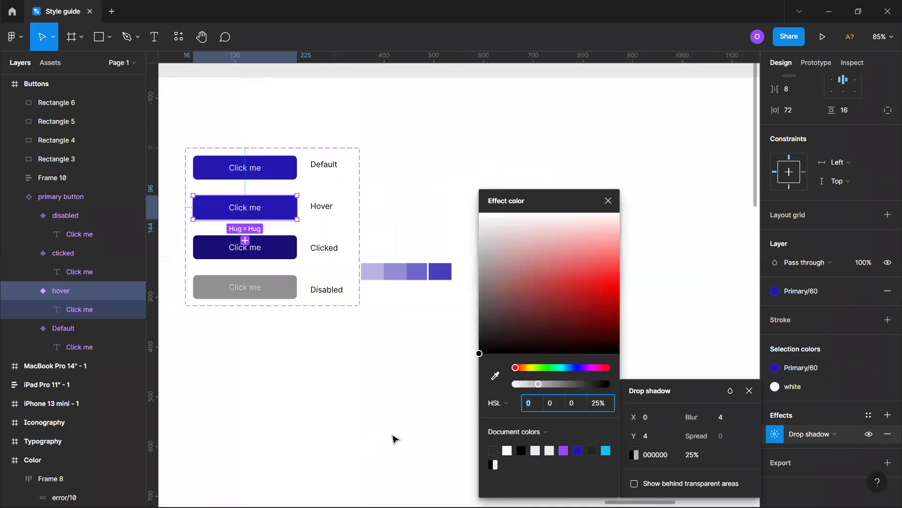
pyautogui.click(493, 382)
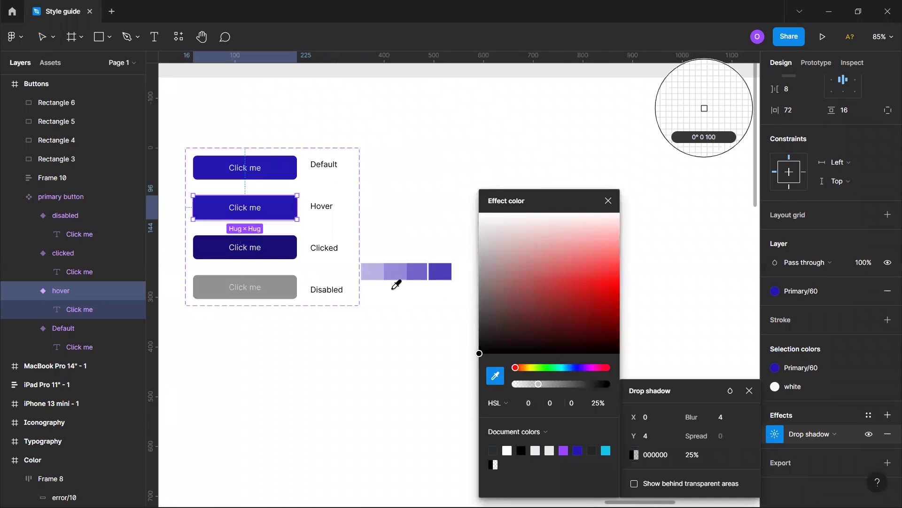
pyautogui.click(380, 271)
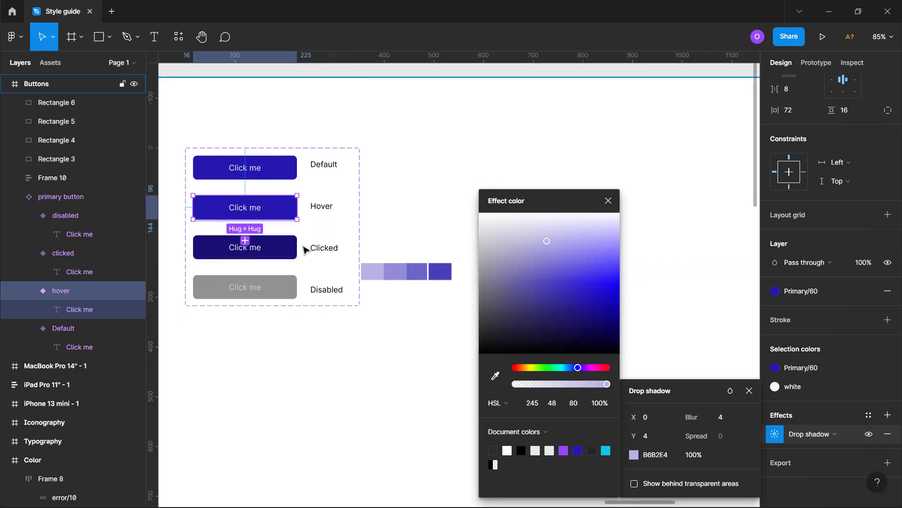
# Set the shadow's blur to 1 and its Y offset to -1.
pyautogui.scroll(2, 304, 249)
pyautogui.click(729, 416)
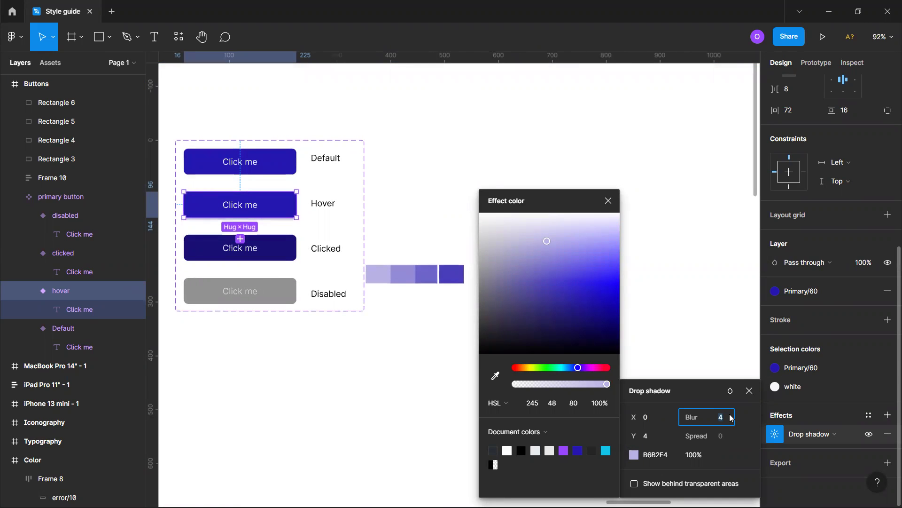
pyautogui.write('2')
pyautogui.press('Return')
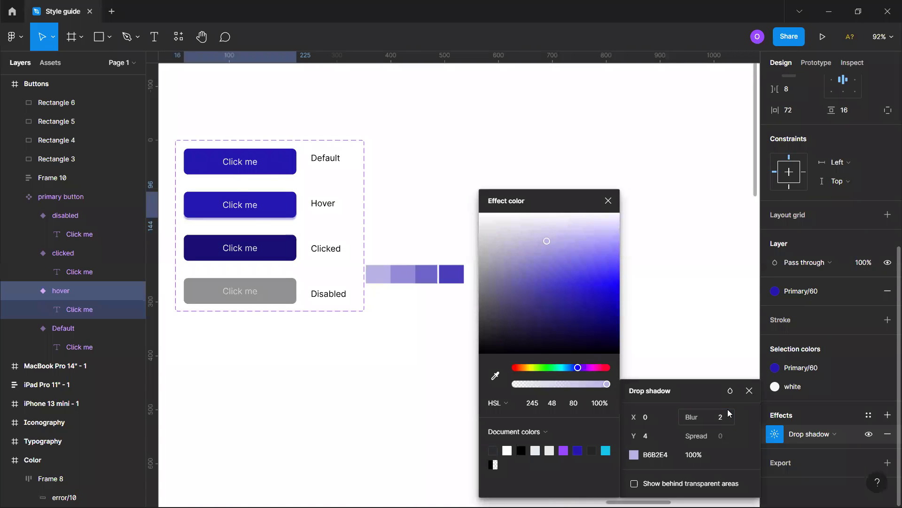
pyautogui.click(731, 418)
pyautogui.write('1')
pyautogui.click(665, 436)
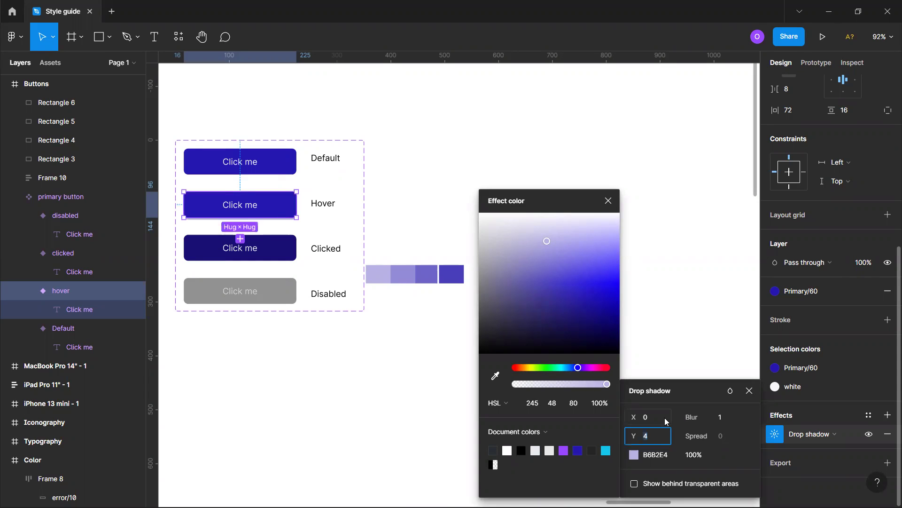
pyautogui.write('0')
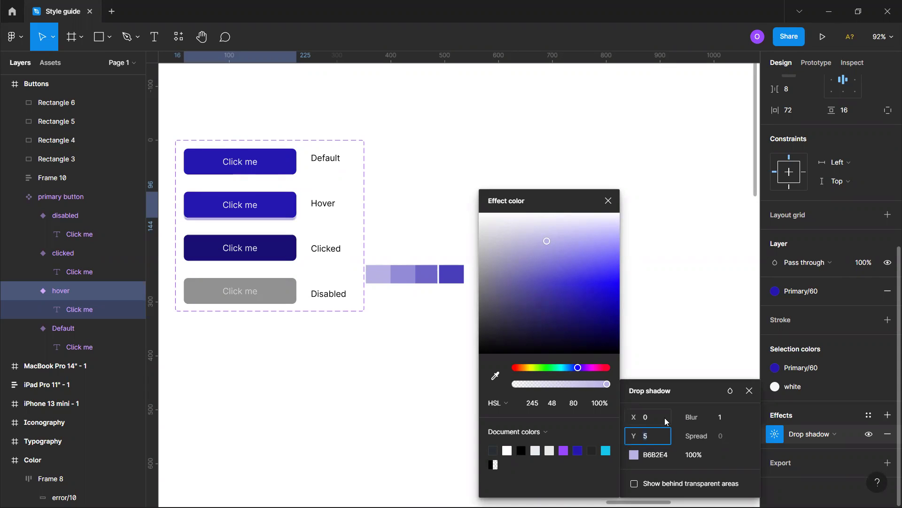
pyautogui.press('Down')
pyautogui.press('Down')
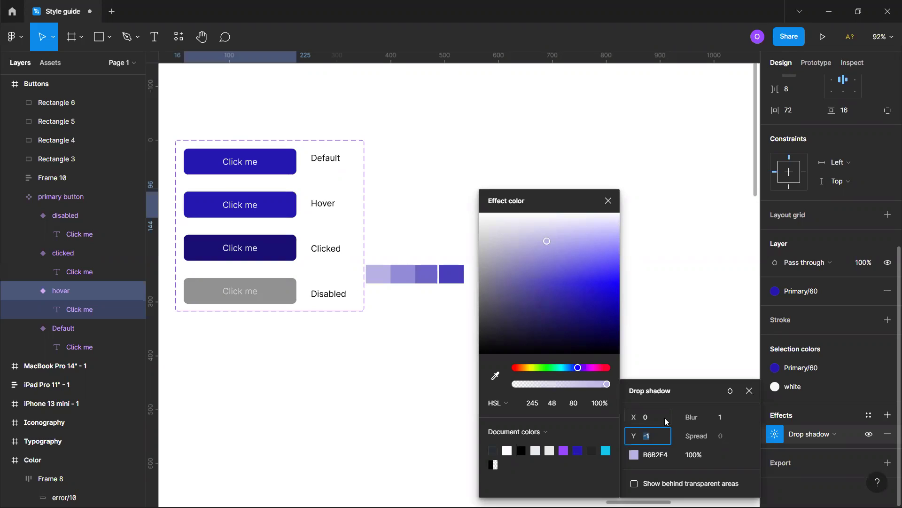
pyautogui.press('Up')
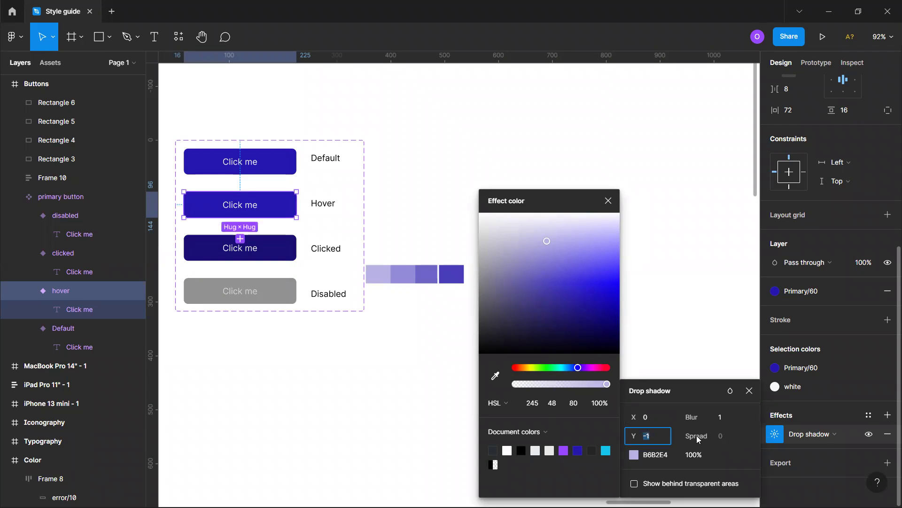
pyautogui.press('Tab')
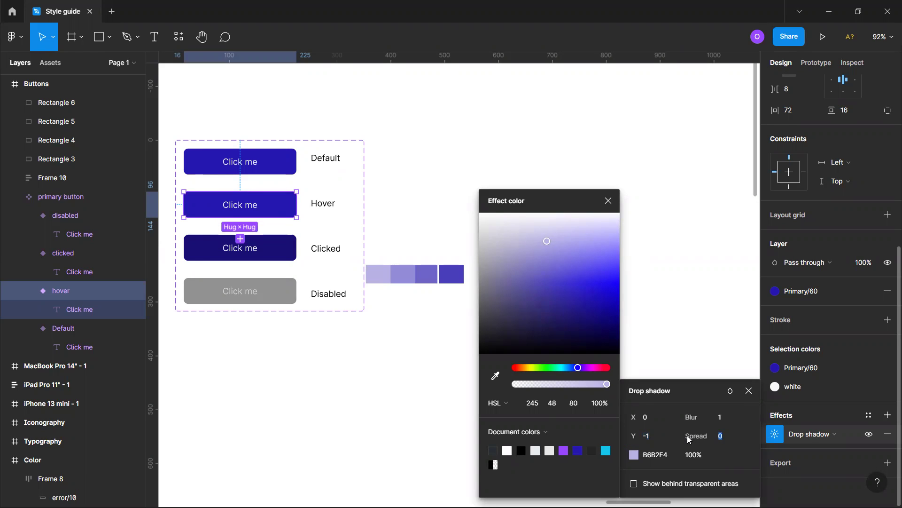
# Change the hover button's drop shadow Y offset from -1 to 3.
pyautogui.click(749, 393)
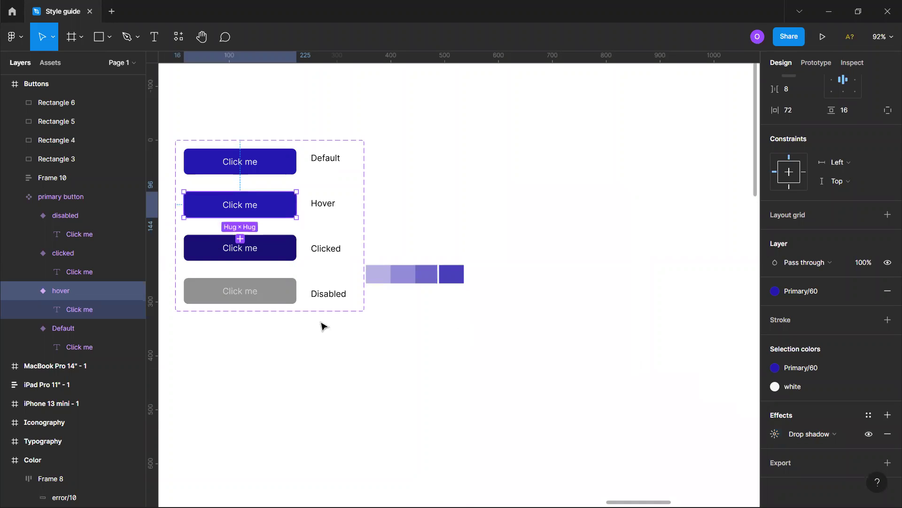
pyautogui.scroll(3, 275, 231)
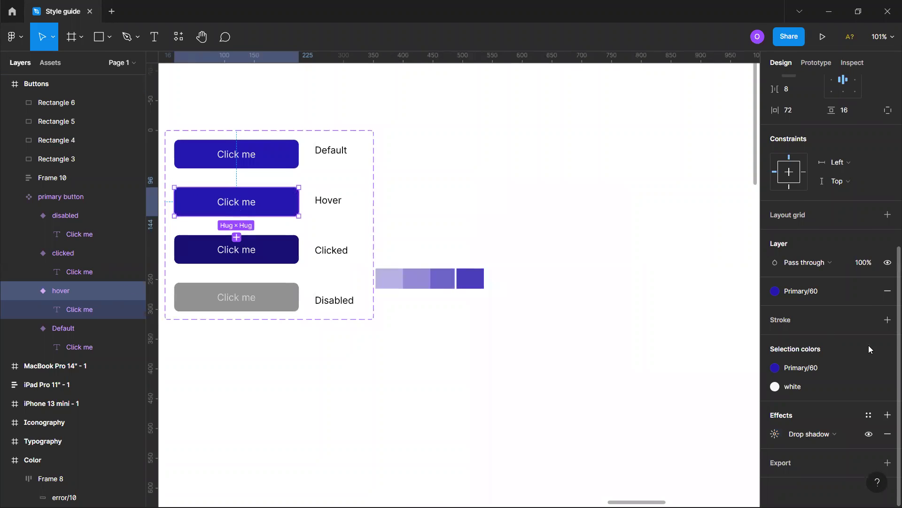
pyautogui.scroll(4, 868, 345)
pyautogui.scroll(-4, 812, 411)
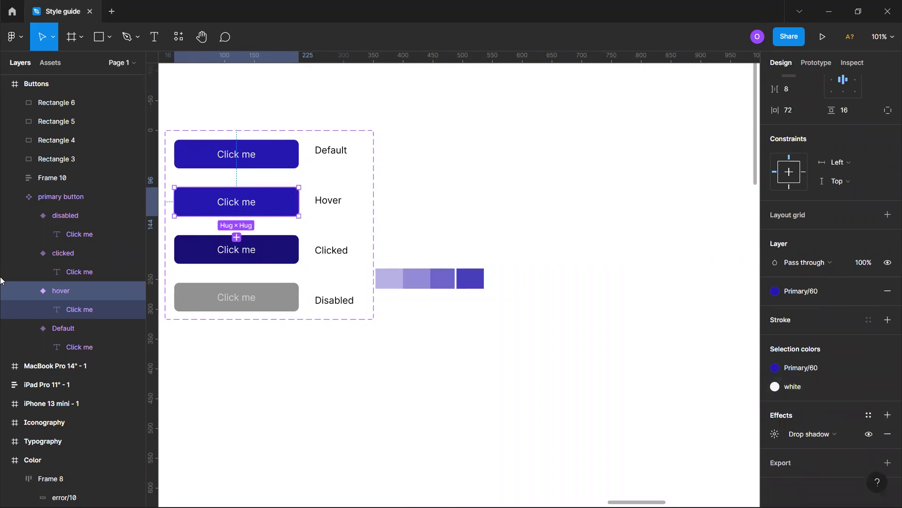
pyautogui.doubleClick(247, 208)
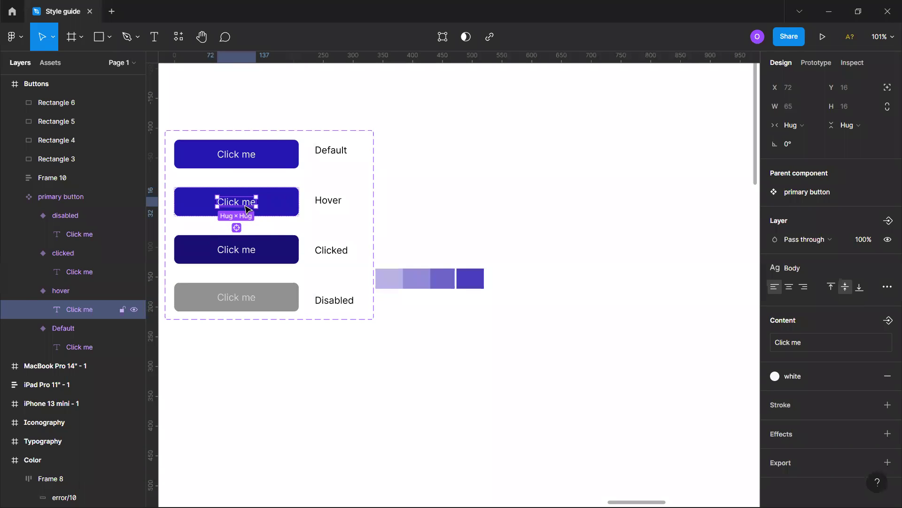
pyautogui.click(282, 207)
pyautogui.hscroll(-3, 351, 373)
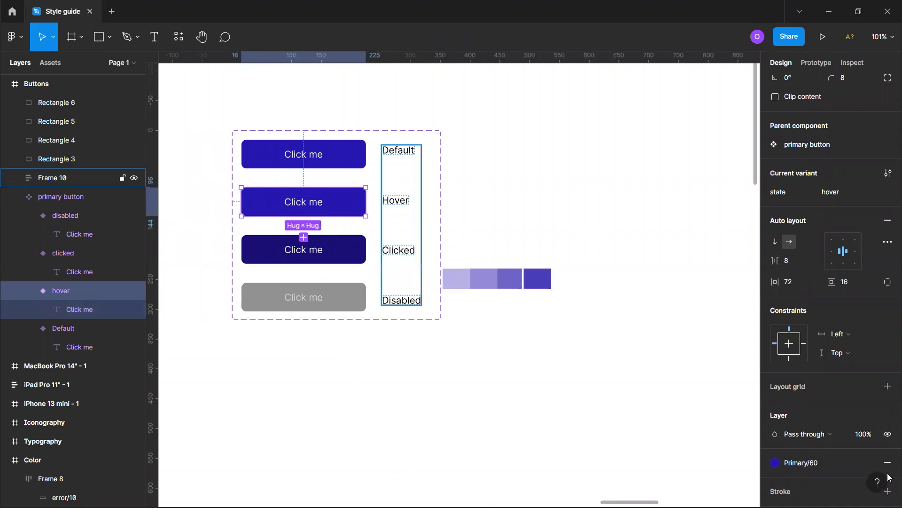
pyautogui.scroll(-4, 776, 419)
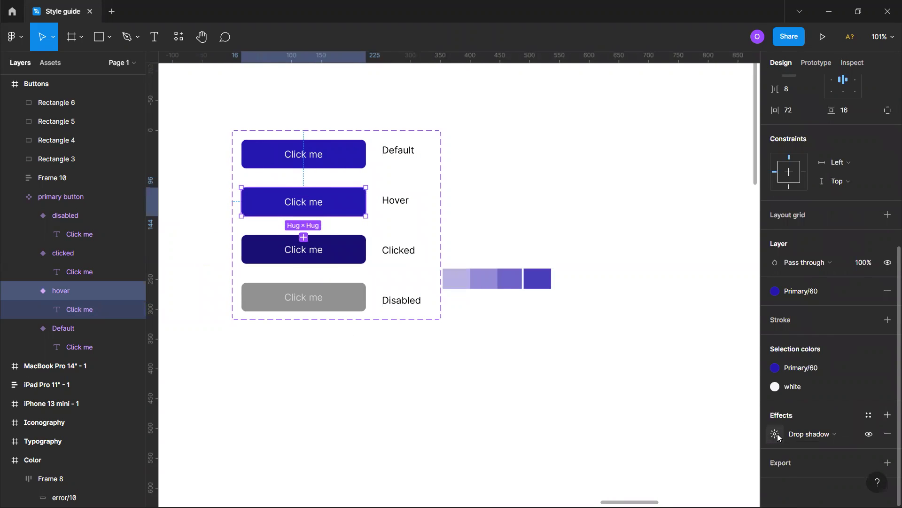
pyautogui.click(775, 434)
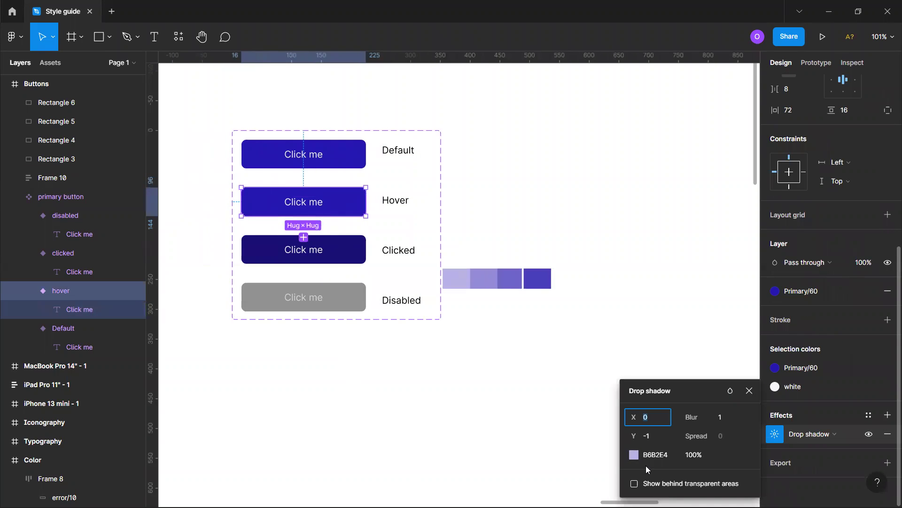
pyautogui.click(655, 431)
pyautogui.press('Up')
pyautogui.press('Up')
pyautogui.press('Up')
pyautogui.press('Up')
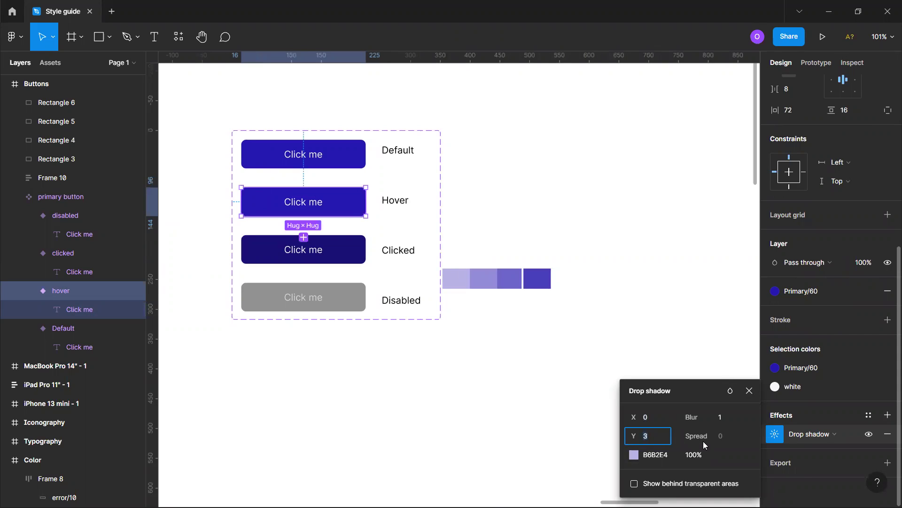
pyautogui.click(754, 394)
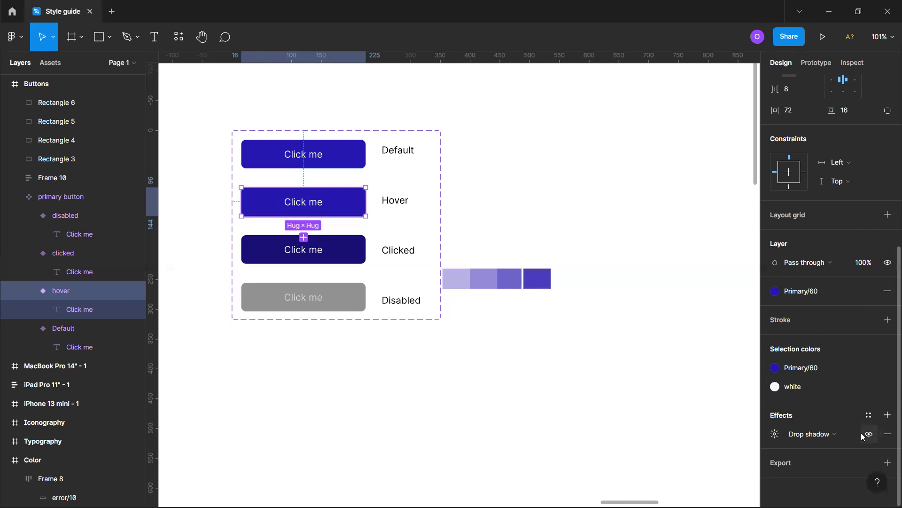
# Change the Hover button's fill to the Primary/50 colour style.
pyautogui.click(771, 290)
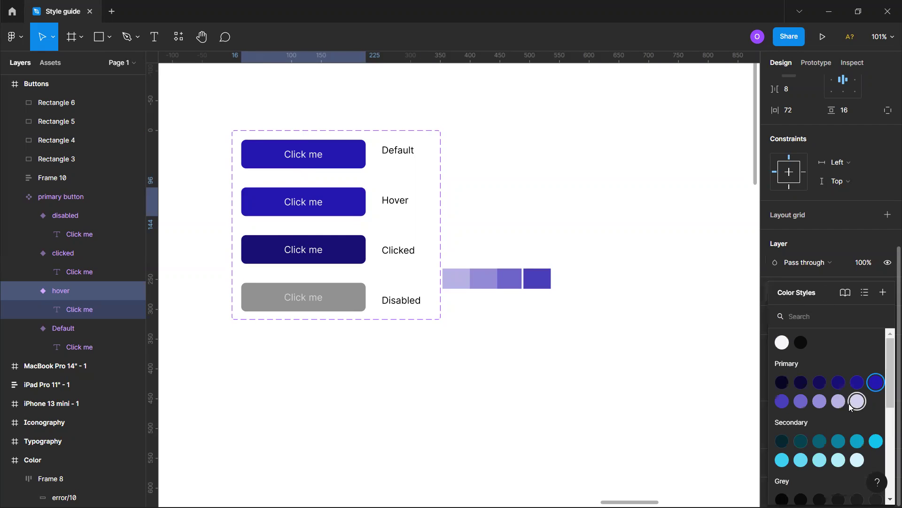
pyautogui.click(782, 401)
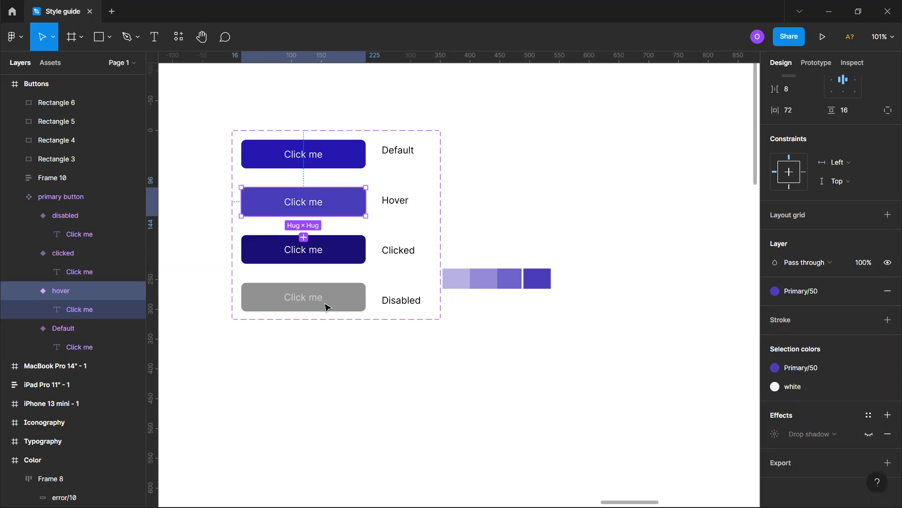
pyautogui.scroll(-3, 478, 293)
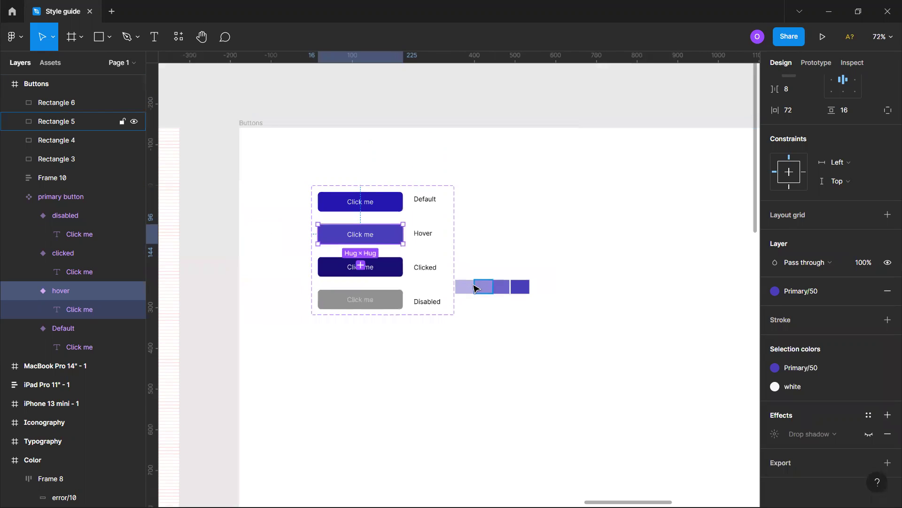
# Move Rectangles 3–6, the four purple swatches, above the primary button component set.
pyautogui.click(470, 288)
pyautogui.keyDown('shift'); pyautogui.click(486, 293); pyautogui.keyUp('shift')
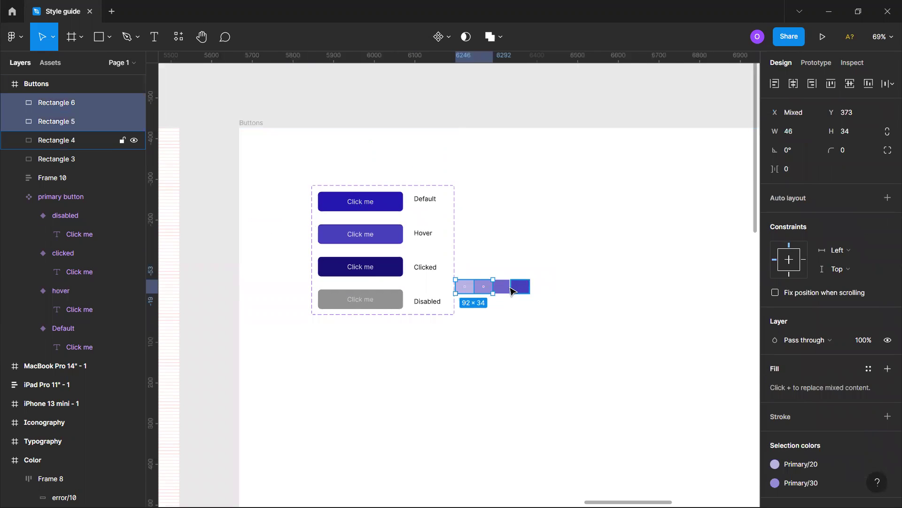
pyautogui.keyDown('shift'); pyautogui.click(515, 288); pyautogui.keyUp('shift')
pyautogui.keyDown('shift'); pyautogui.click(504, 291); pyautogui.keyUp('shift')
pyautogui.moveTo(488, 290); pyautogui.dragTo(344, 178)
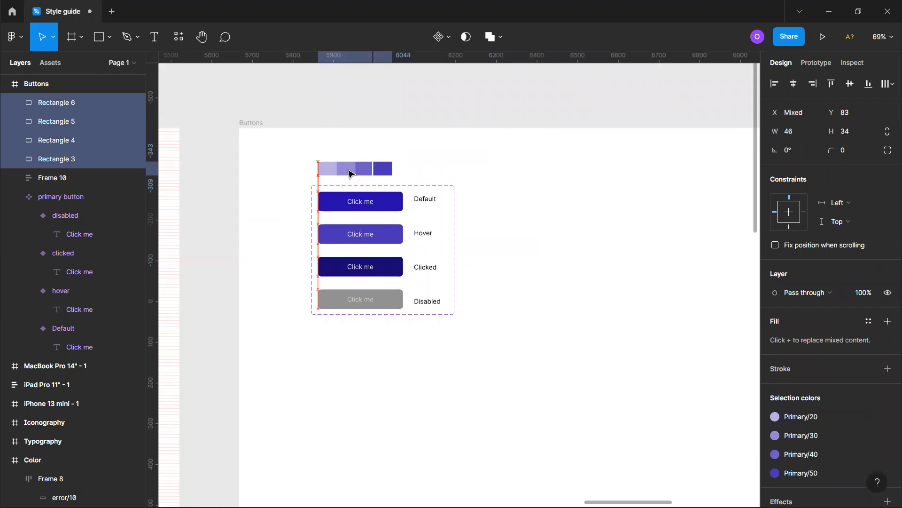
pyautogui.click(401, 360)
pyautogui.keyDown('ctrl'); pyautogui.scroll(-2, 401, 361); pyautogui.keyUp('ctrl')
pyautogui.click(432, 299)
pyautogui.click(447, 304)
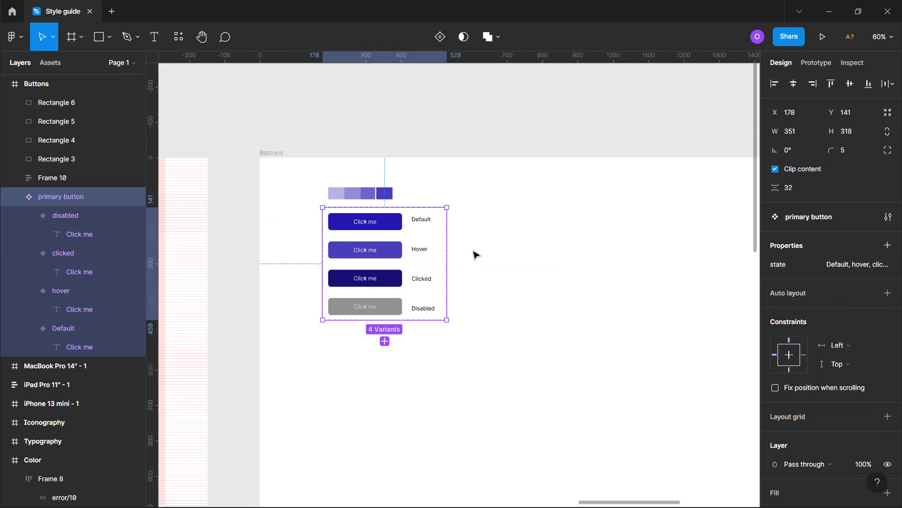
# Duplicate the button set twice to the right and copy the state-label column beside each set.
pyautogui.moveTo(399, 267); pyautogui.dragTo(546, 268)
pyautogui.hscroll(5, 423, 272)
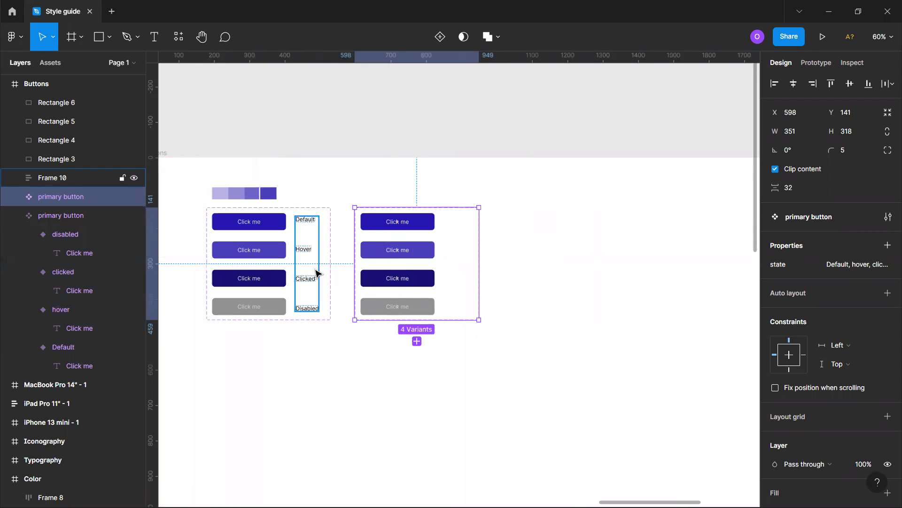
pyautogui.moveTo(317, 272); pyautogui.dragTo(590, 239)
pyautogui.moveTo(459, 249)
pyautogui.mouseDown()
pyautogui.moveTo(604, 252)
pyautogui.moveTo(460, 261)
pyautogui.mouseUp()
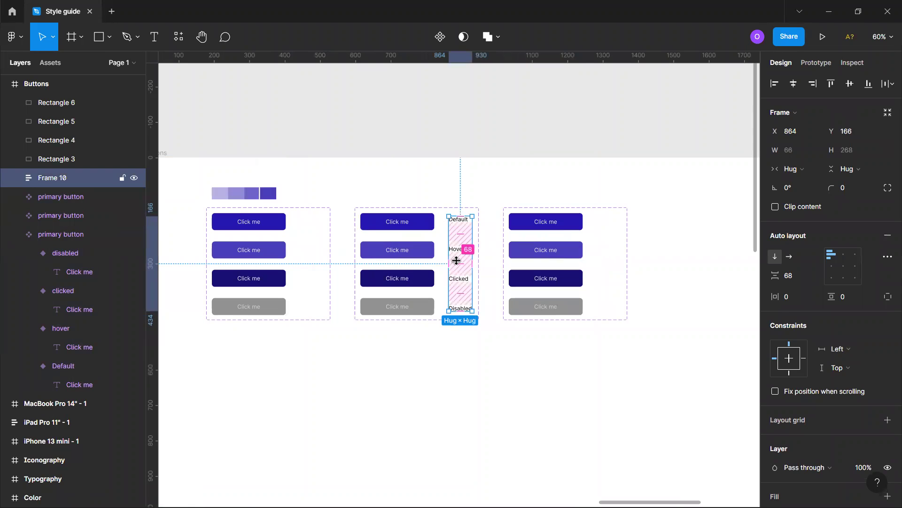
pyautogui.moveTo(456, 260); pyautogui.dragTo(310, 258)
pyautogui.moveTo(467, 268); pyautogui.dragTo(616, 269)
pyautogui.press('Escape')
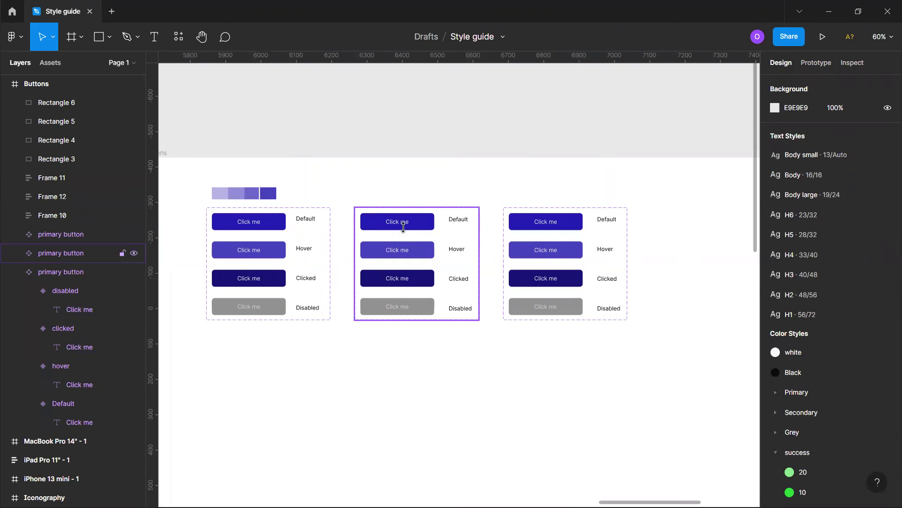
# Give the middle set's Default button a Secondary/60 fill and Black Click me text.
pyautogui.doubleClick(423, 227)
pyautogui.press('Return')
pyautogui.press('Escape')
pyautogui.scroll(-1, 855, 426)
pyautogui.scroll(-5, 842, 386)
pyautogui.click(818, 337)
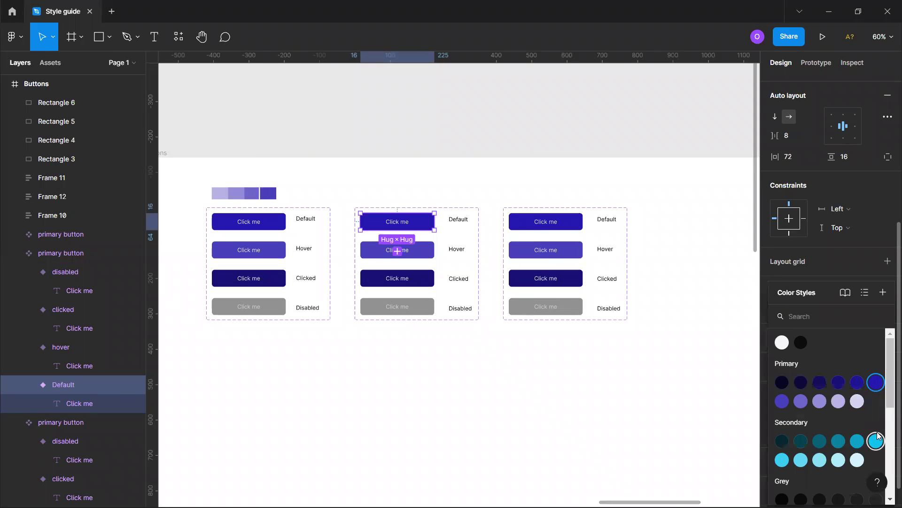
pyautogui.click(876, 441)
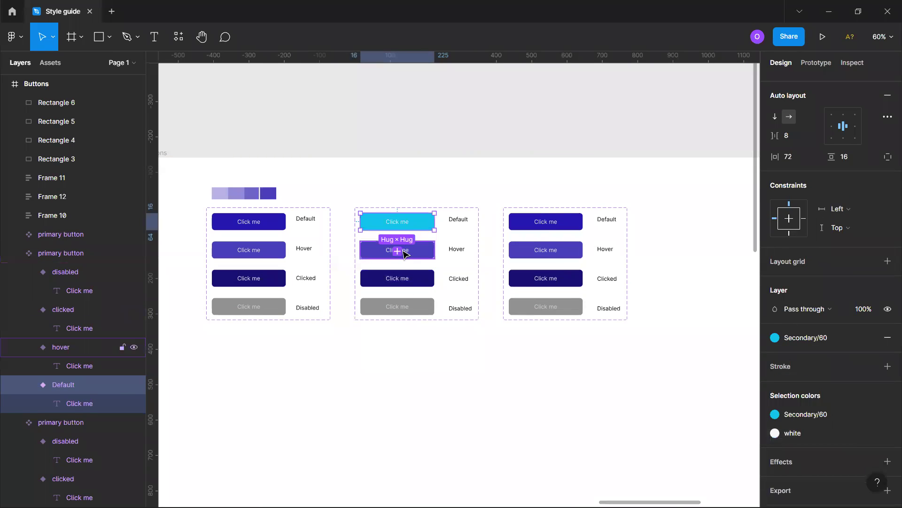
pyautogui.scroll(2, 400, 251)
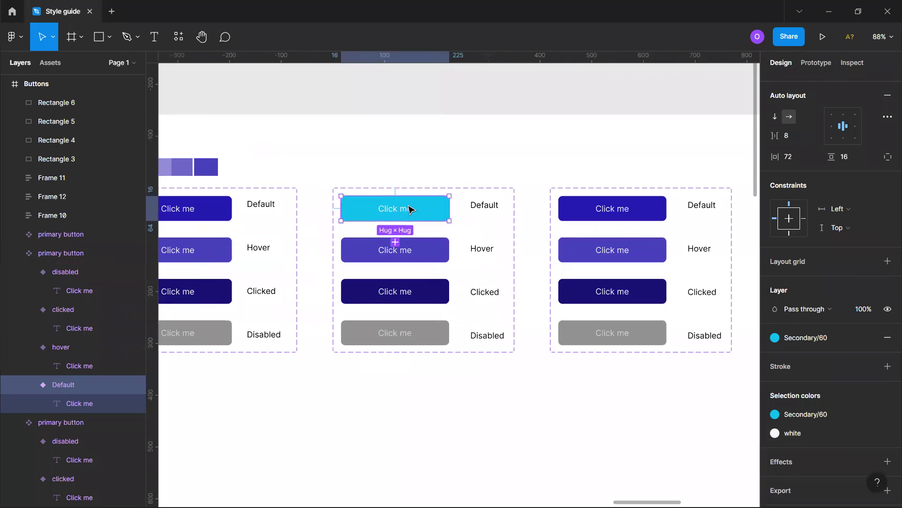
pyautogui.doubleClick(407, 213)
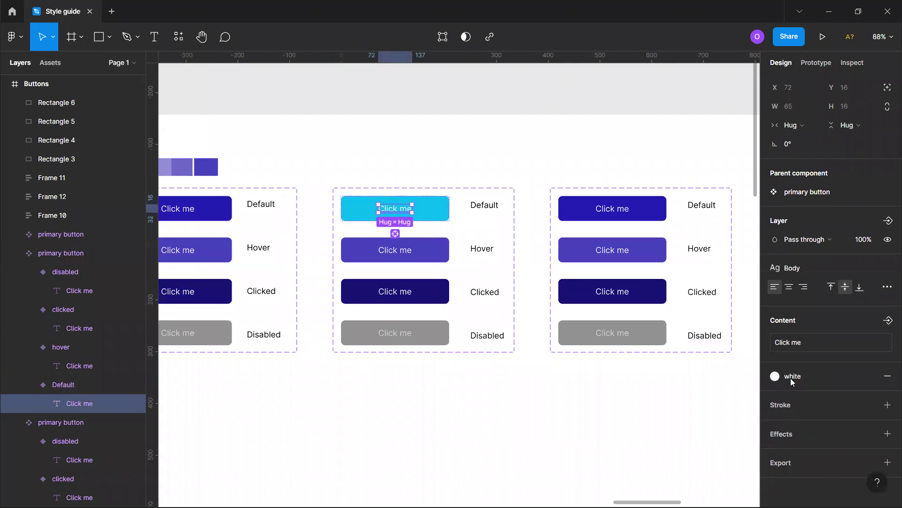
pyautogui.click(797, 384)
pyautogui.click(804, 340)
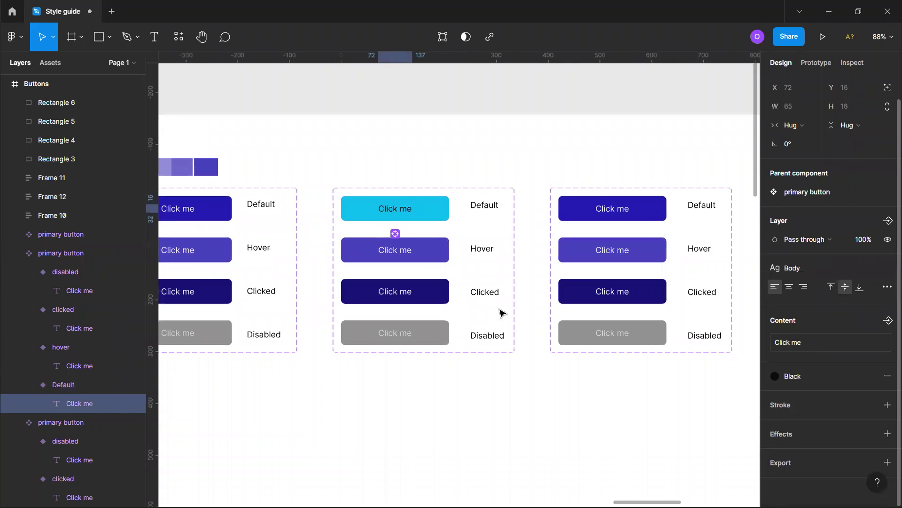
# Give the middle set's Hover button a Secondary/50 fill and Black Click me text.
pyautogui.click(437, 252)
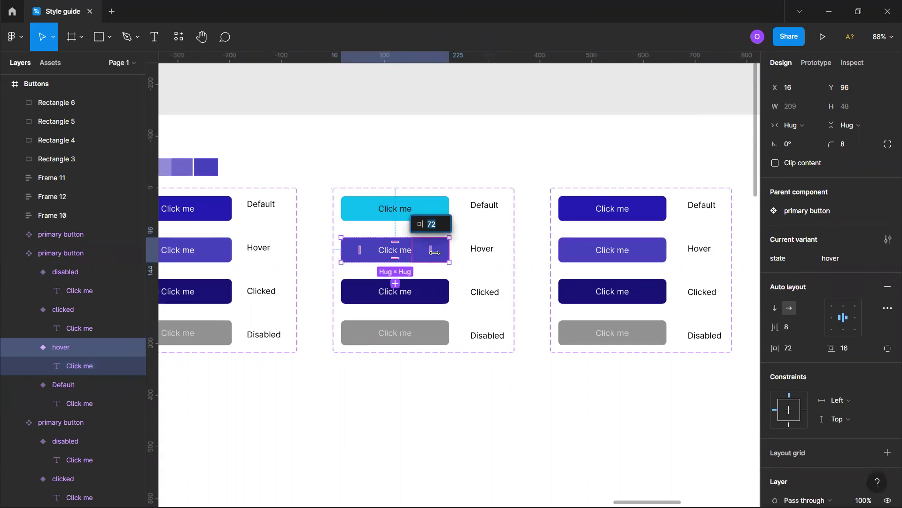
pyautogui.scroll(-4, 836, 363)
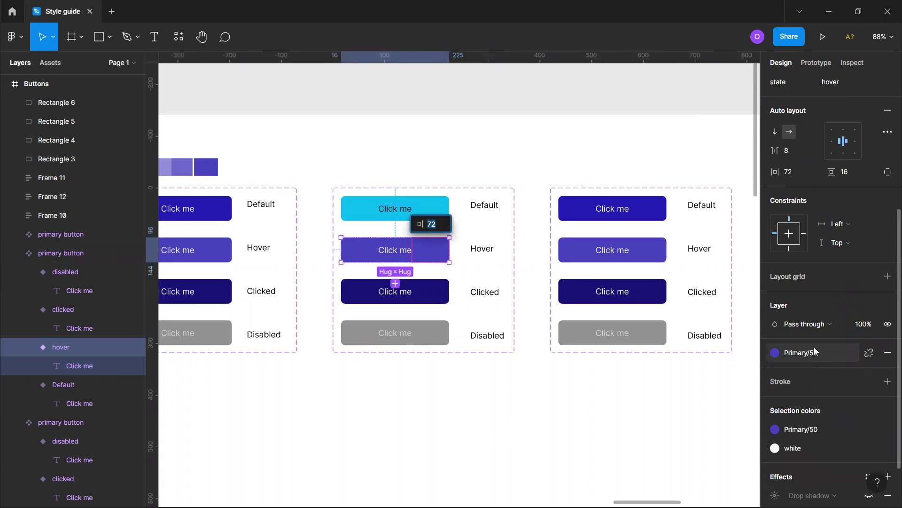
pyautogui.click(815, 352)
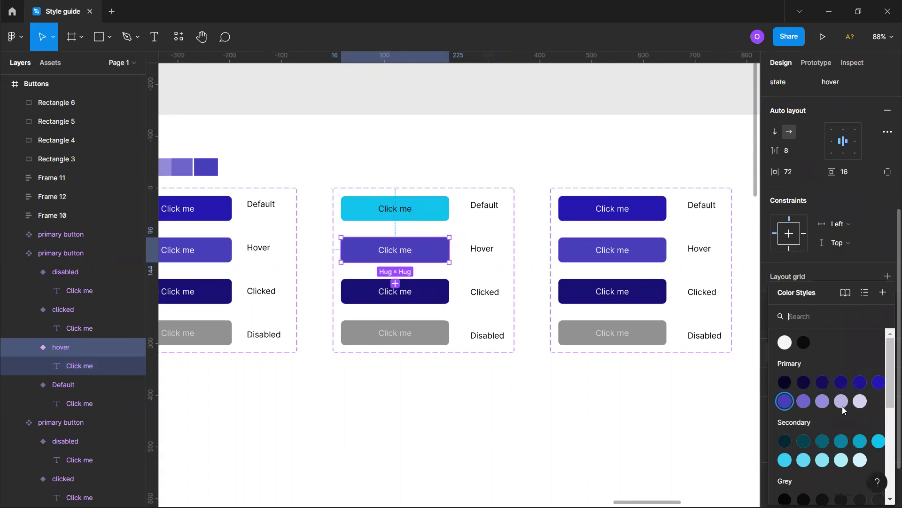
pyautogui.click(784, 460)
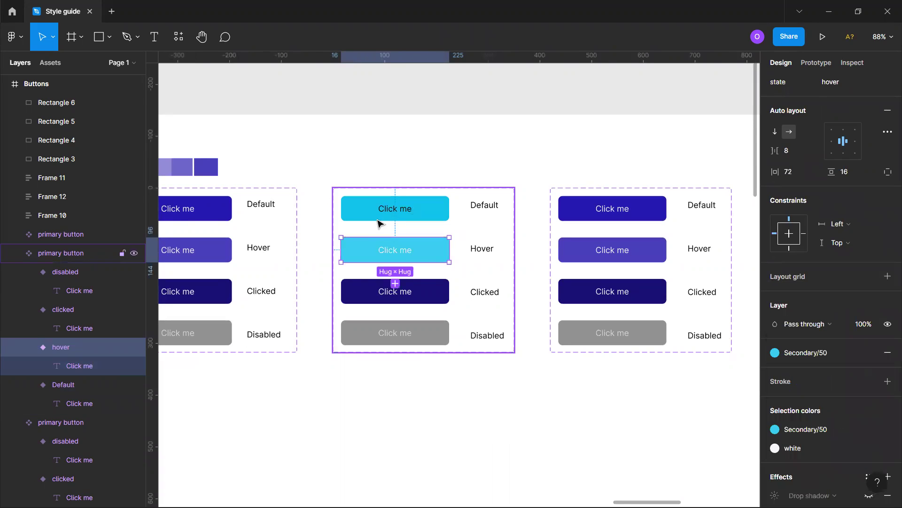
pyautogui.doubleClick(395, 250)
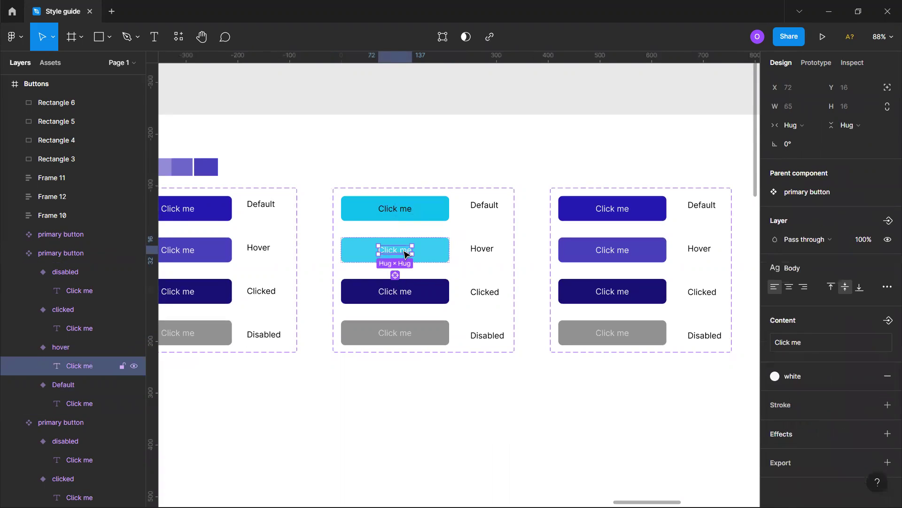
pyautogui.click(792, 375)
pyautogui.click(796, 345)
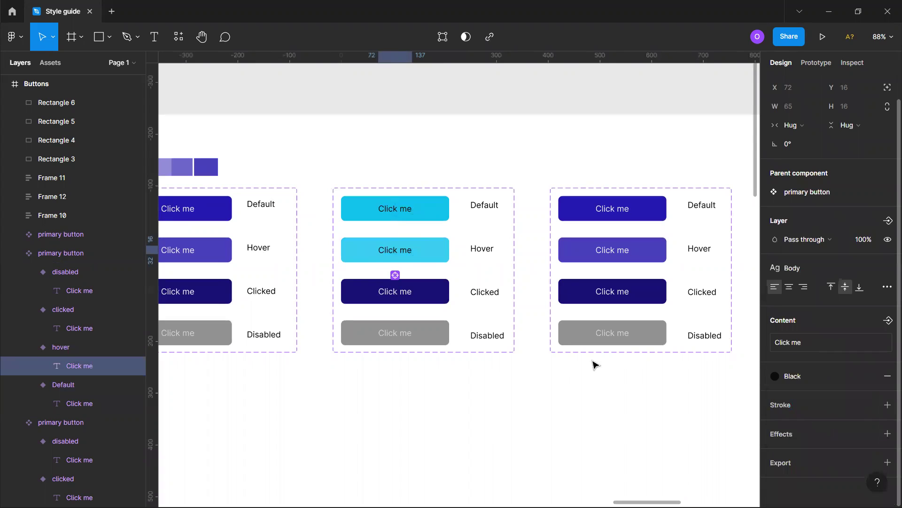
pyautogui.click(439, 295)
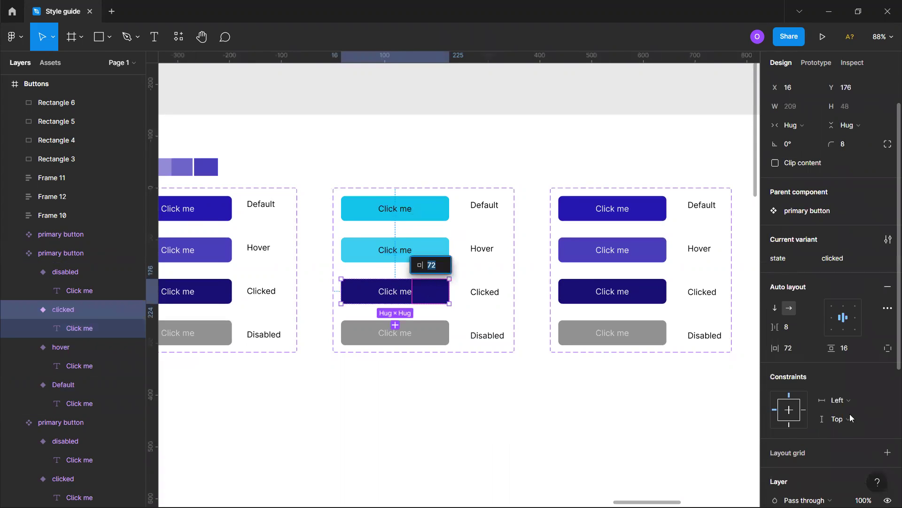
# Apply Secondary/80 to the Clicked button's fill and Black to its Click me text.
pyautogui.scroll(-2, 850, 412)
pyautogui.scroll(-1, 849, 409)
pyautogui.click(814, 408)
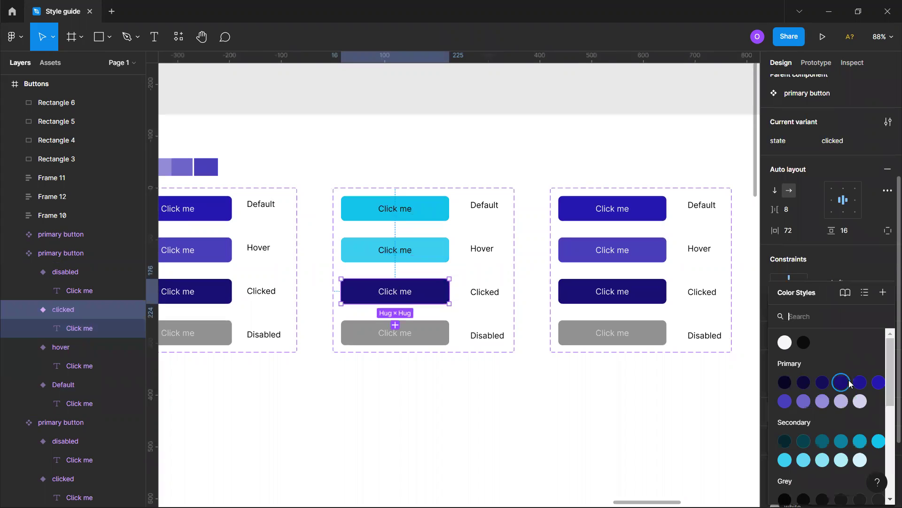
pyautogui.click(838, 443)
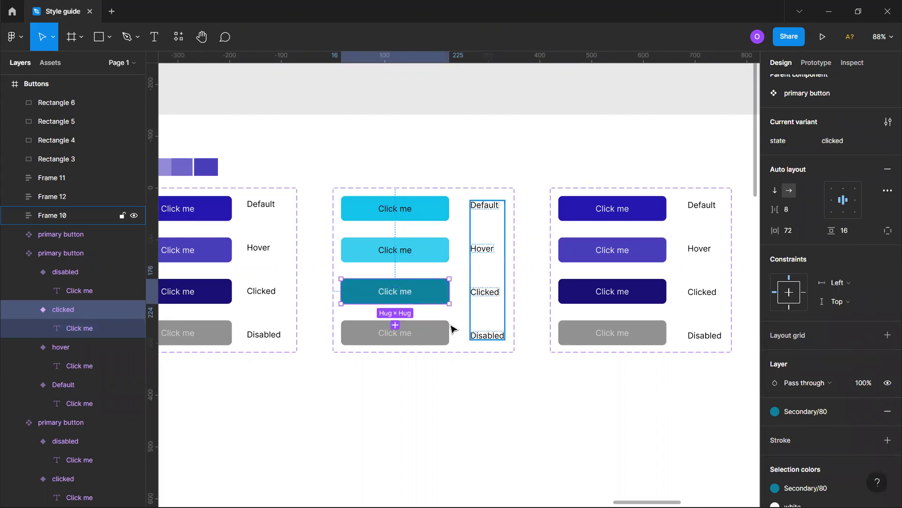
pyautogui.click(407, 294)
pyautogui.click(806, 373)
pyautogui.click(804, 343)
pyautogui.scroll(-3, 442, 415)
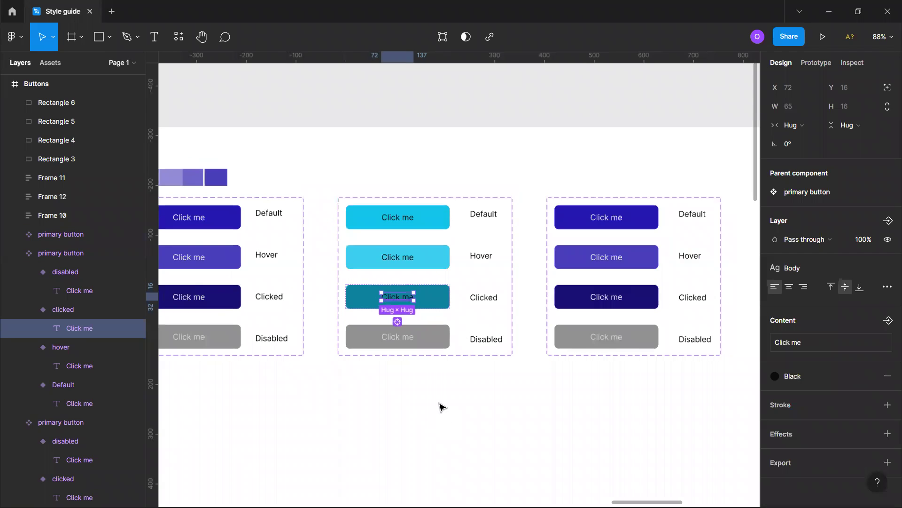
pyautogui.hscroll(2, 477, 440)
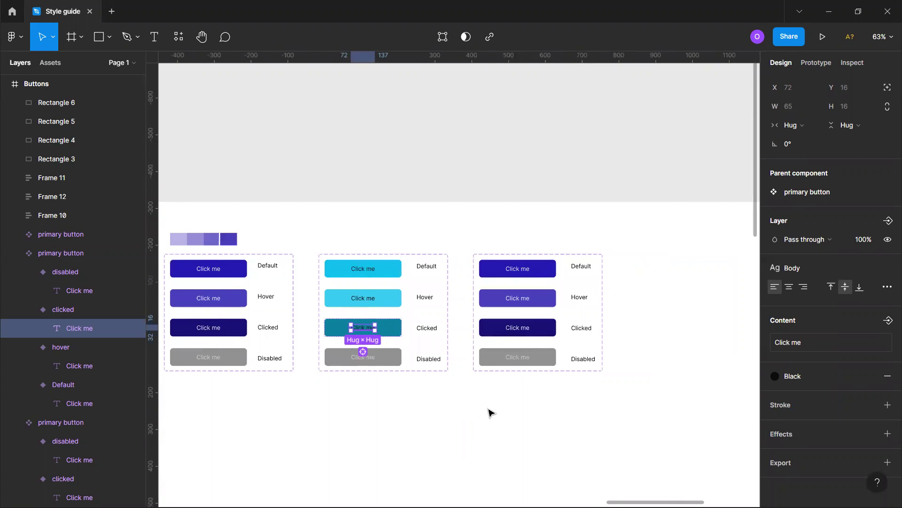
pyautogui.scroll(2, 520, 396)
# Give the third set's Default button a Primary/60 stroke and remove its solid fill.
pyautogui.click(548, 245)
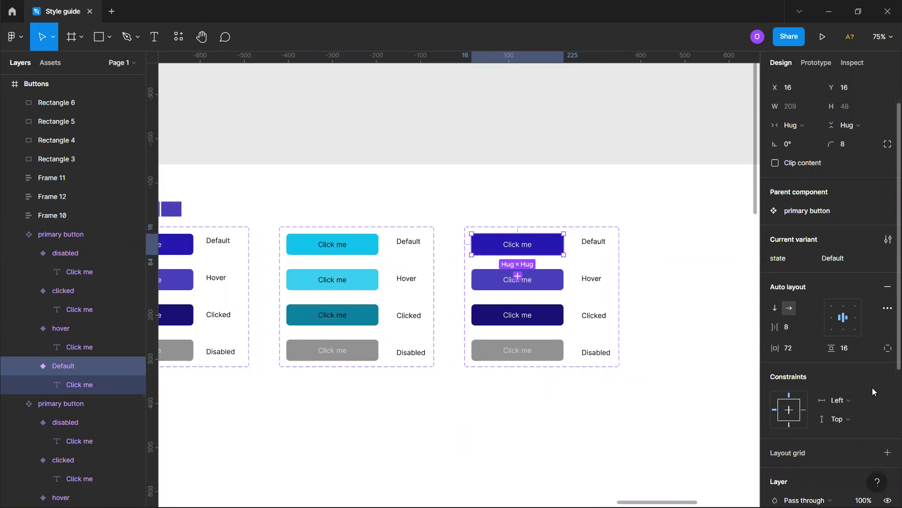
pyautogui.scroll(-5, 872, 388)
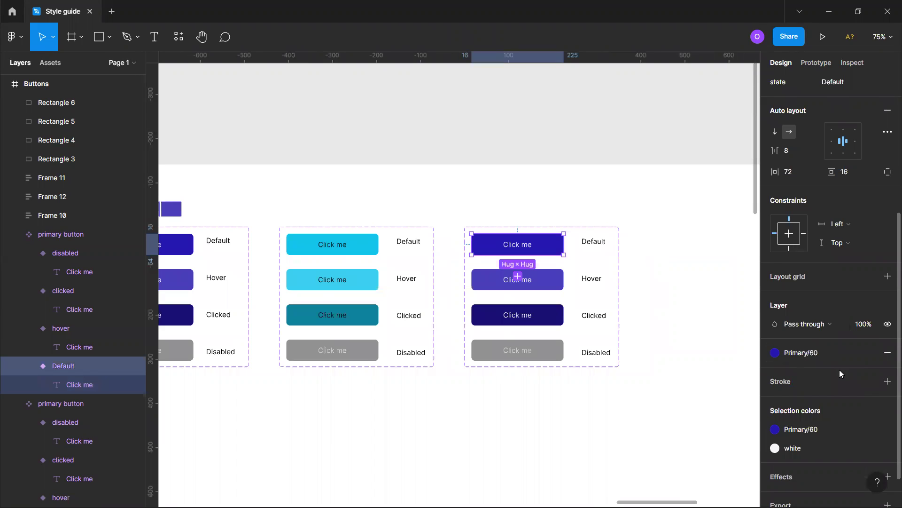
pyautogui.click(875, 384)
pyautogui.click(880, 383)
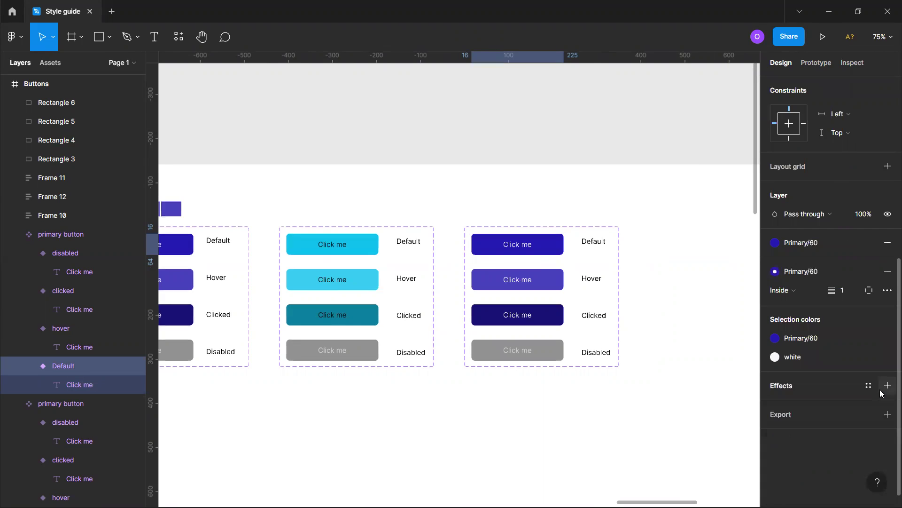
pyautogui.click(888, 245)
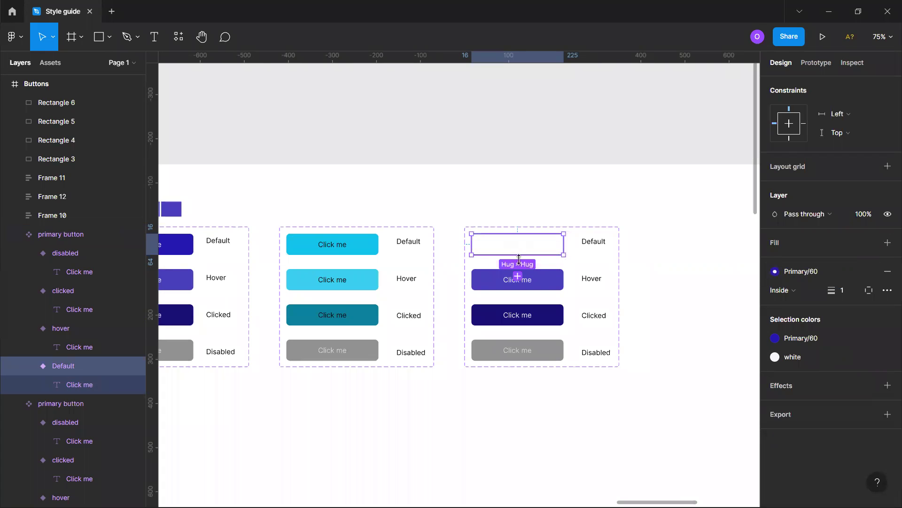
# Color the Default button's 'Click me' label with the Primary purple style.
pyautogui.scroll(5, 522, 251)
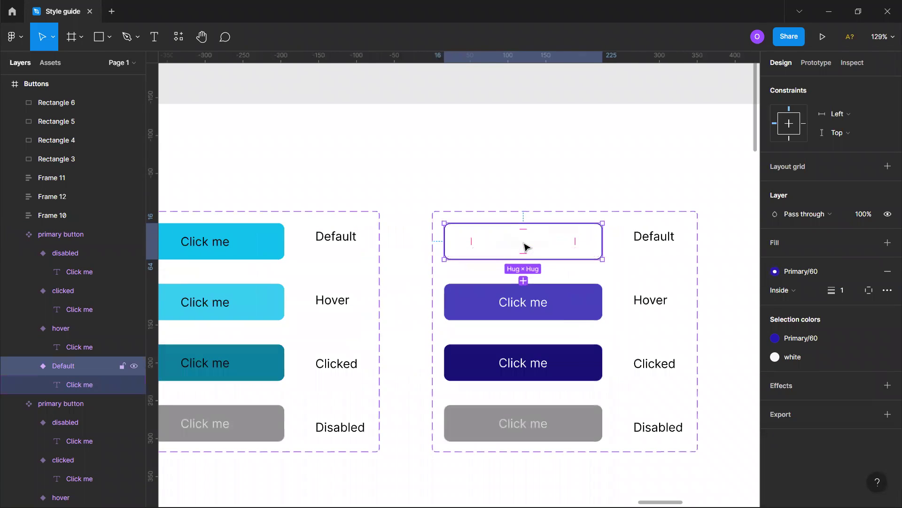
pyautogui.doubleClick(525, 247)
pyautogui.click(799, 306)
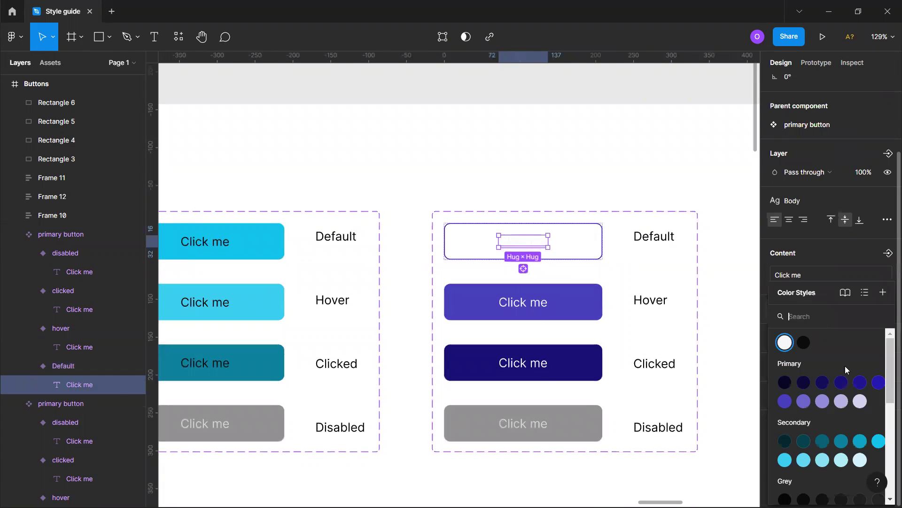
pyautogui.click(877, 382)
pyautogui.click(618, 127)
pyautogui.scroll(-5, 606, 231)
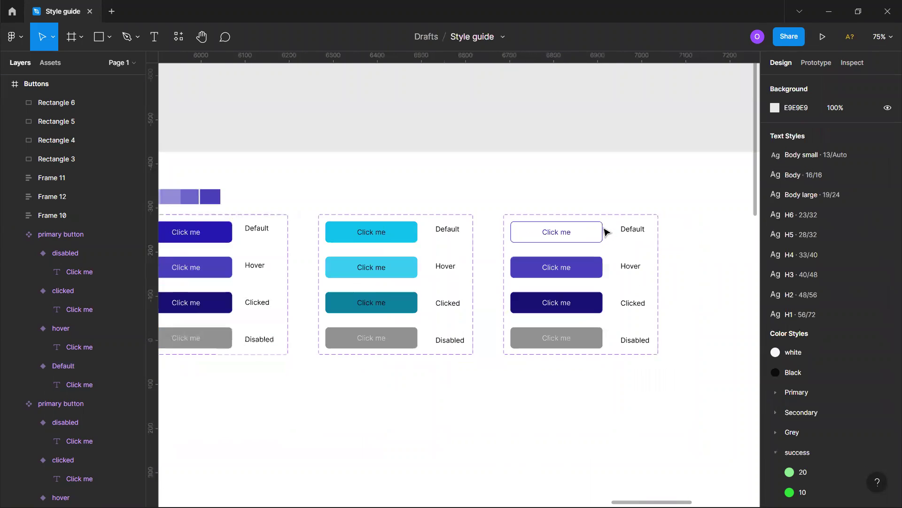
pyautogui.hscroll(2, 604, 234)
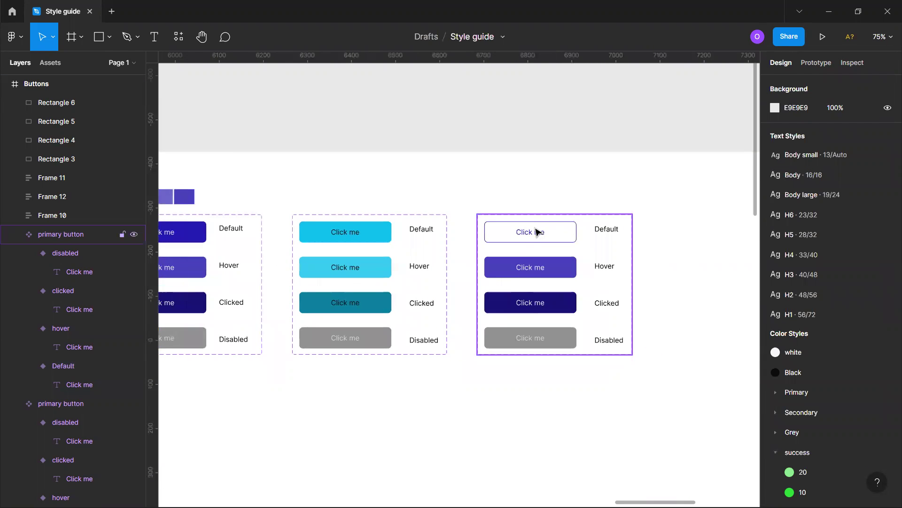
pyautogui.click(568, 270)
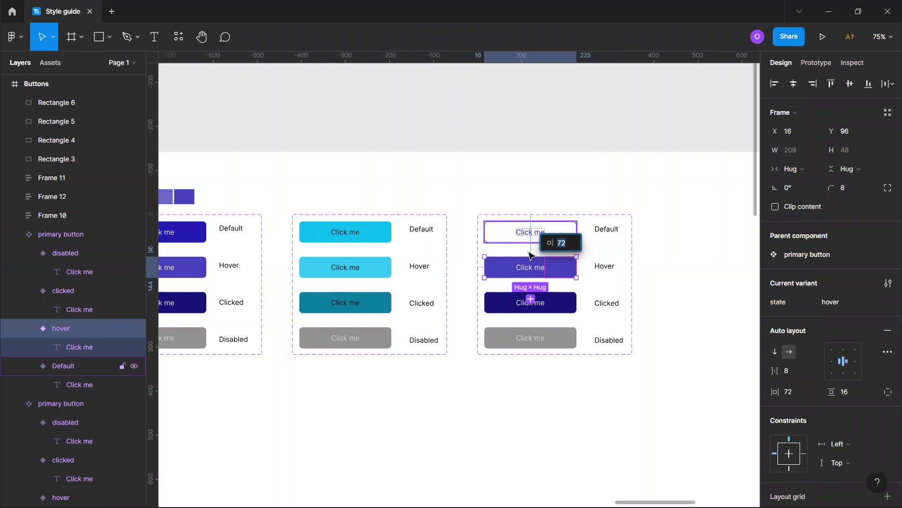
pyautogui.scroll(5, 531, 257)
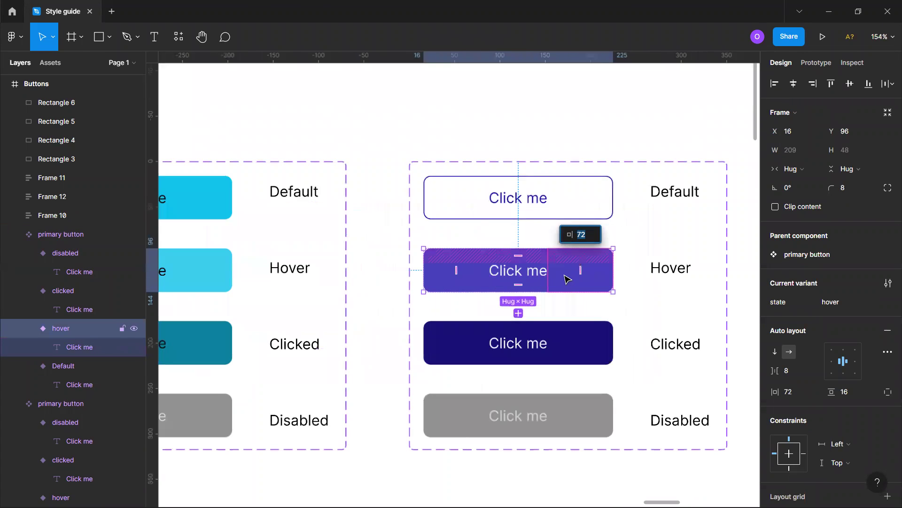
pyautogui.hscroll(2, 564, 276)
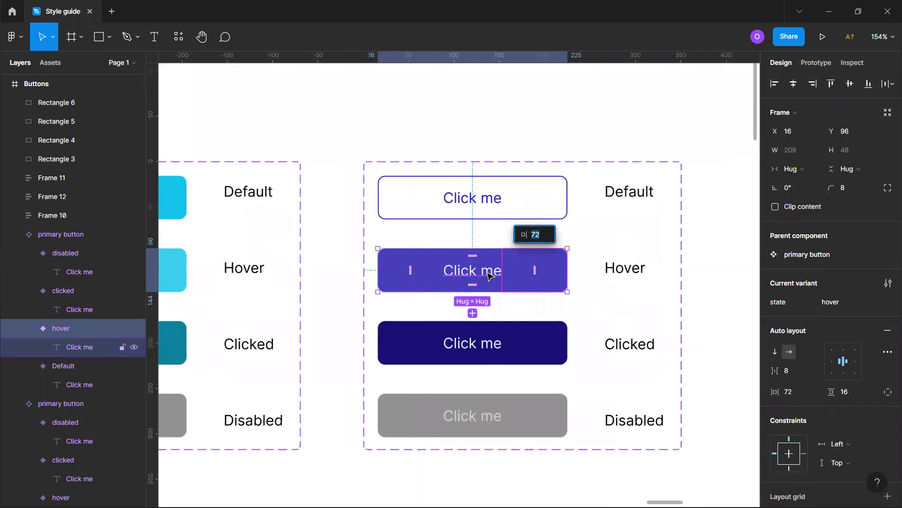
pyautogui.scroll(1, 489, 278)
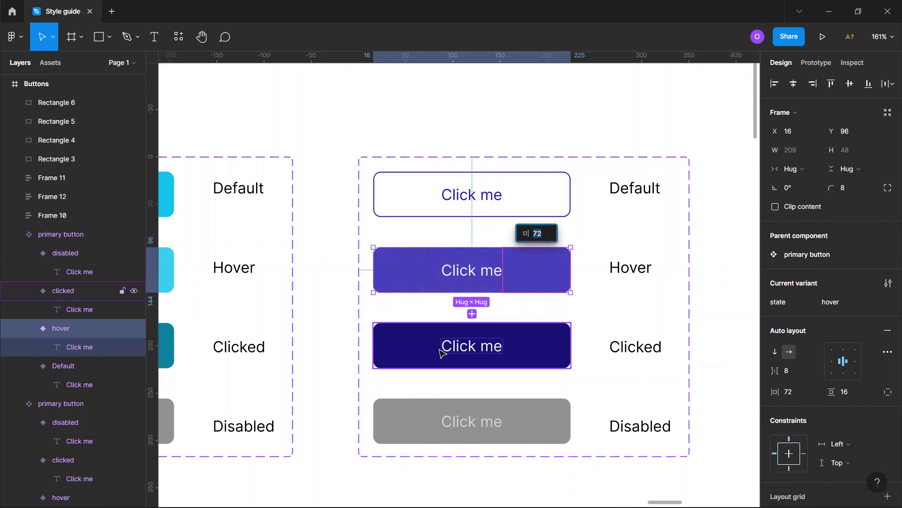
pyautogui.scroll(-3, 483, 322)
pyautogui.scroll(2, 484, 321)
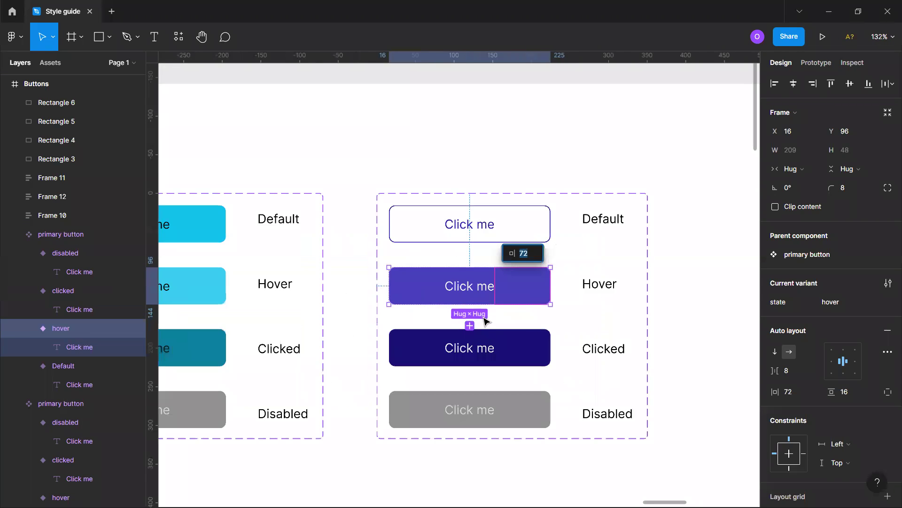
pyautogui.scroll(2, 484, 321)
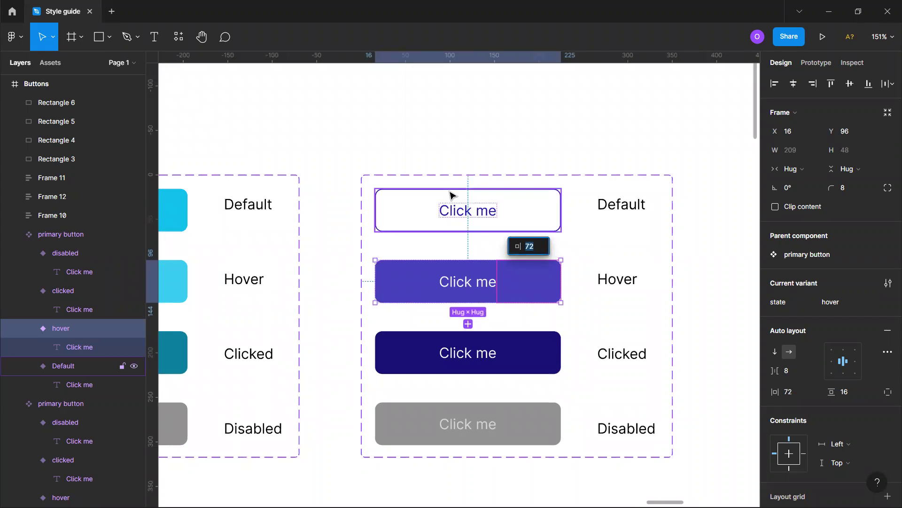
pyautogui.press('XF86AudioRaiseVolume')
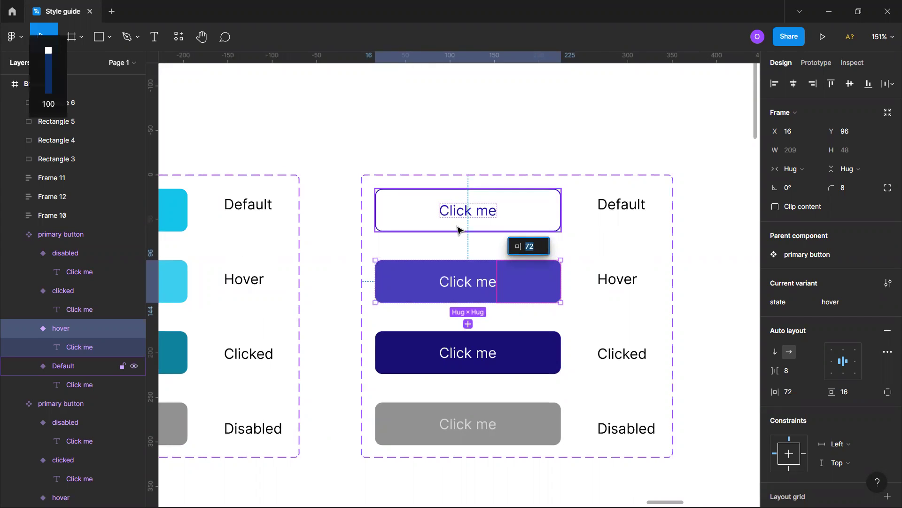
pyautogui.click(628, 142)
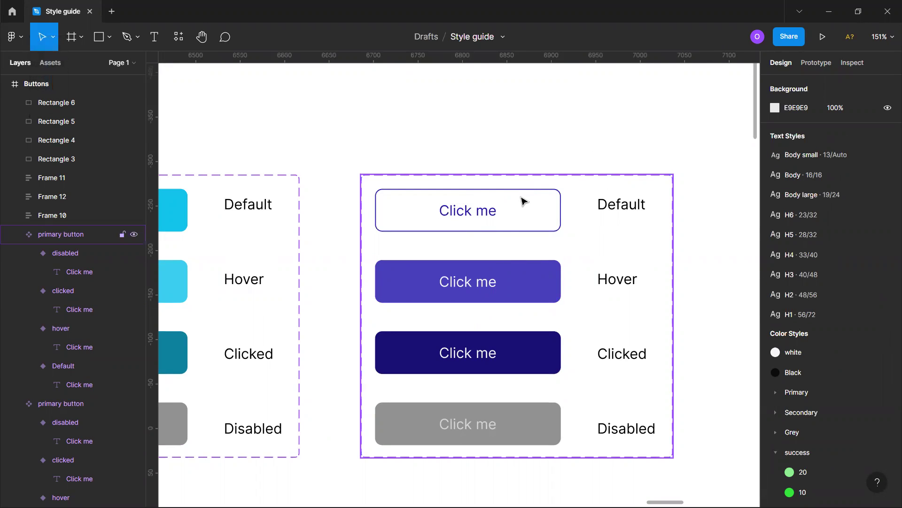
# Change the Hover button's fill style to the pale Primary/10.
pyautogui.click(519, 281)
pyautogui.scroll(-4, 867, 361)
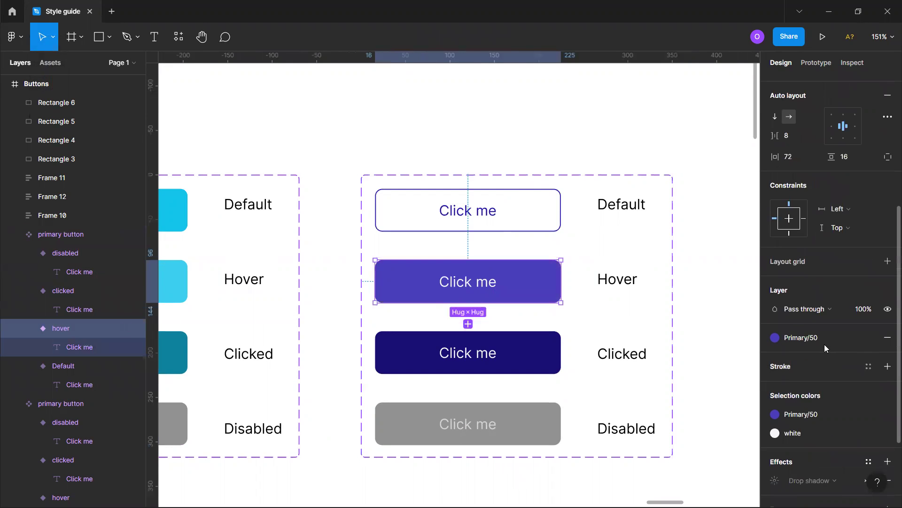
pyautogui.click(825, 344)
pyautogui.click(821, 408)
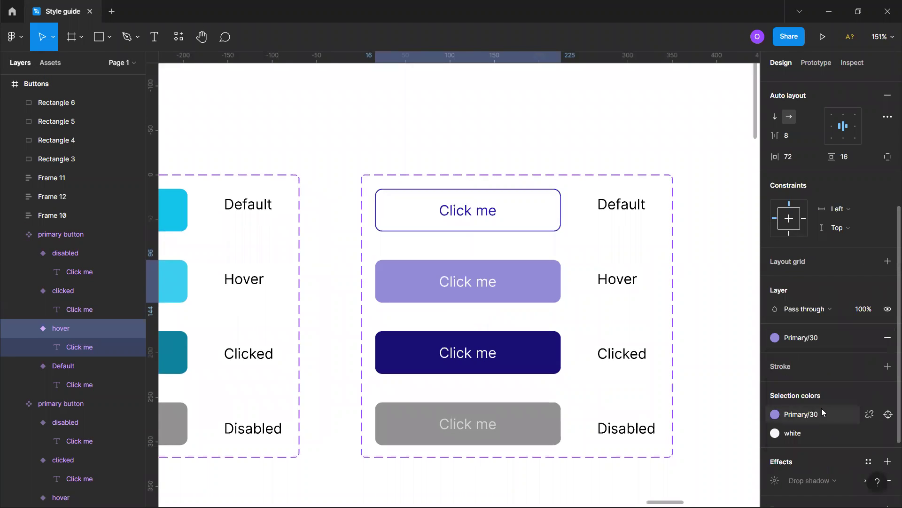
pyautogui.click(822, 334)
pyautogui.click(862, 401)
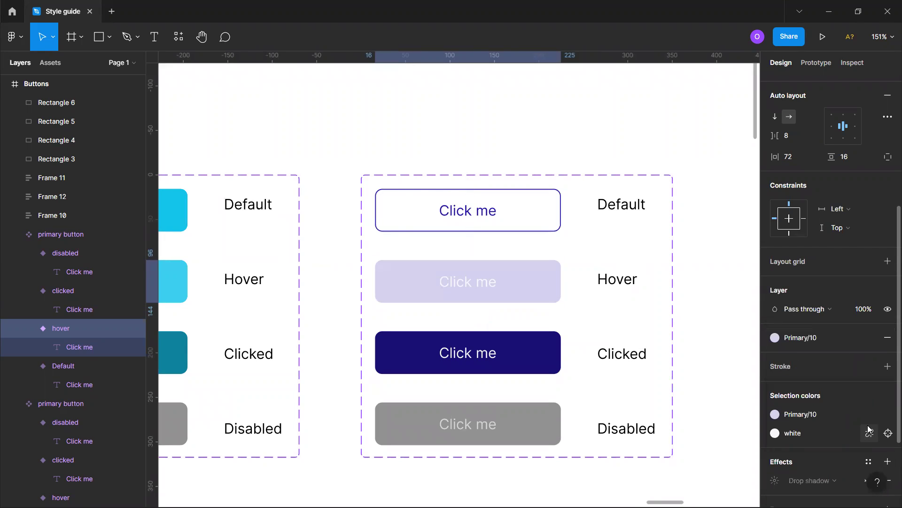
# Set the Hover button's 'Click me' label color to the Black style.
pyautogui.doubleClick(483, 289)
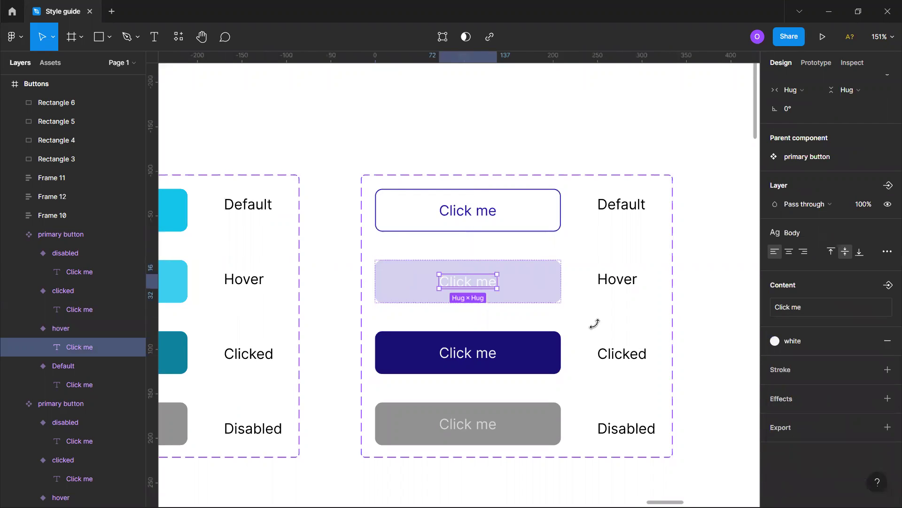
pyautogui.click(810, 344)
pyautogui.click(802, 341)
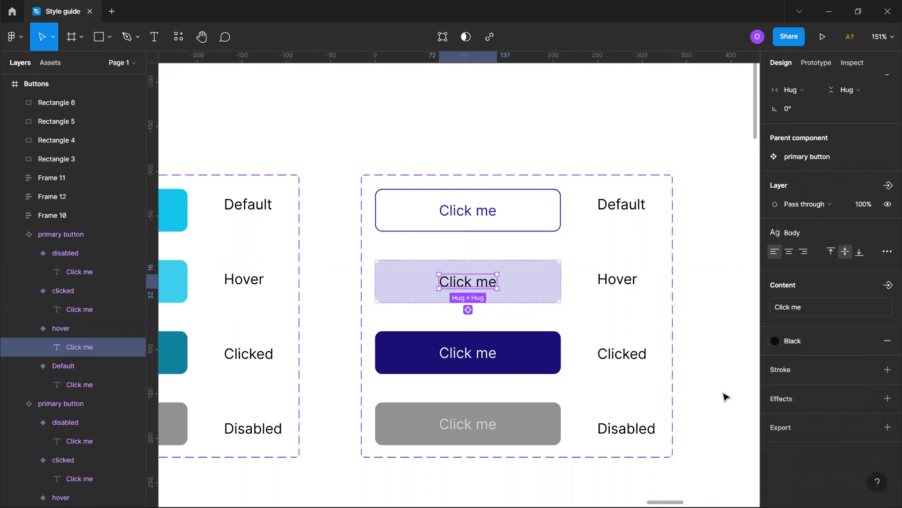
pyautogui.click(715, 326)
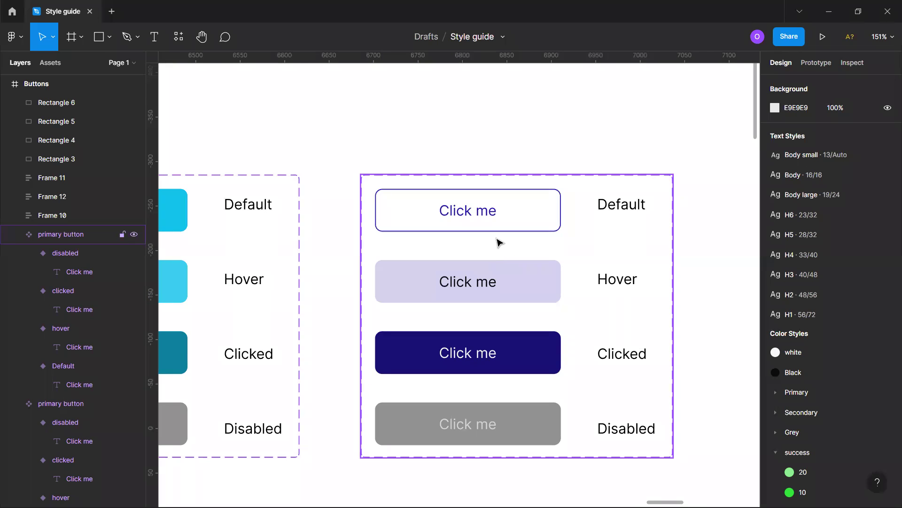
pyautogui.scroll(-2, 510, 242)
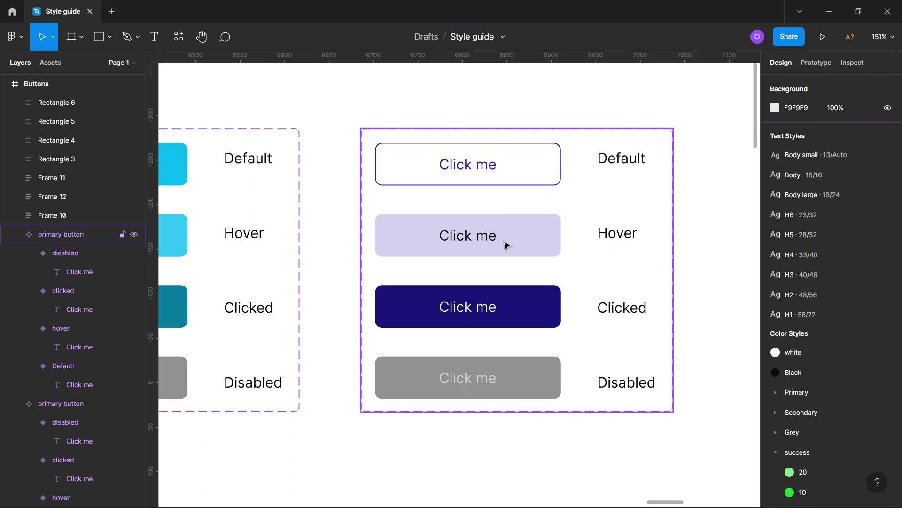
pyautogui.scroll(-1, 507, 245)
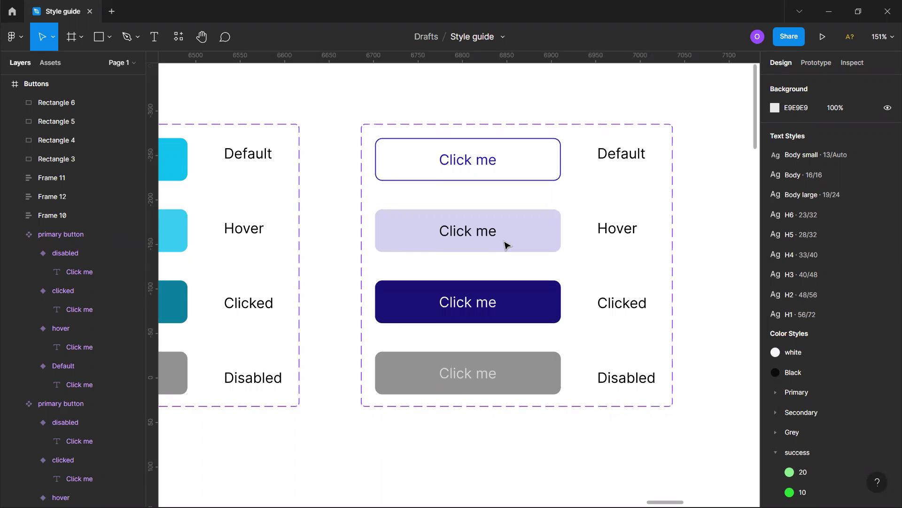
pyautogui.scroll(-3, 507, 245)
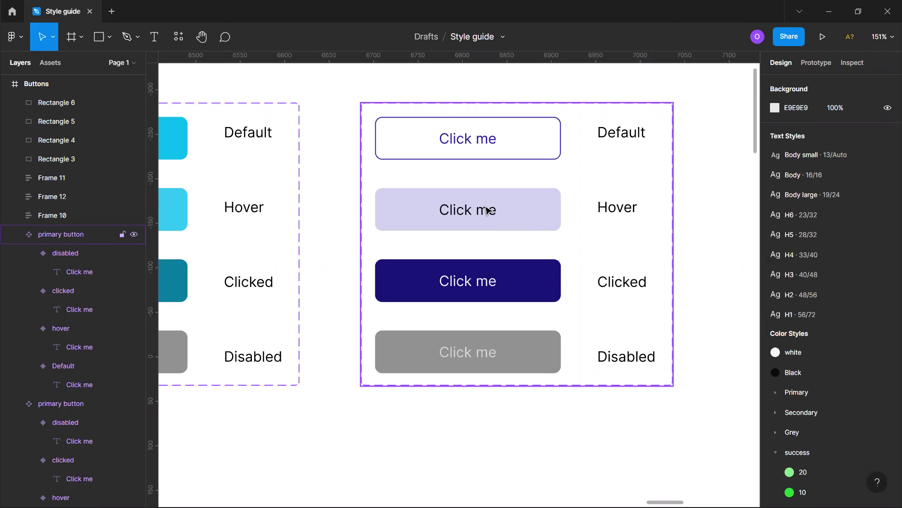
# Fill the hover button variant with Primary/50 and make its Click me text white.
pyautogui.click(488, 210)
pyautogui.click(475, 208)
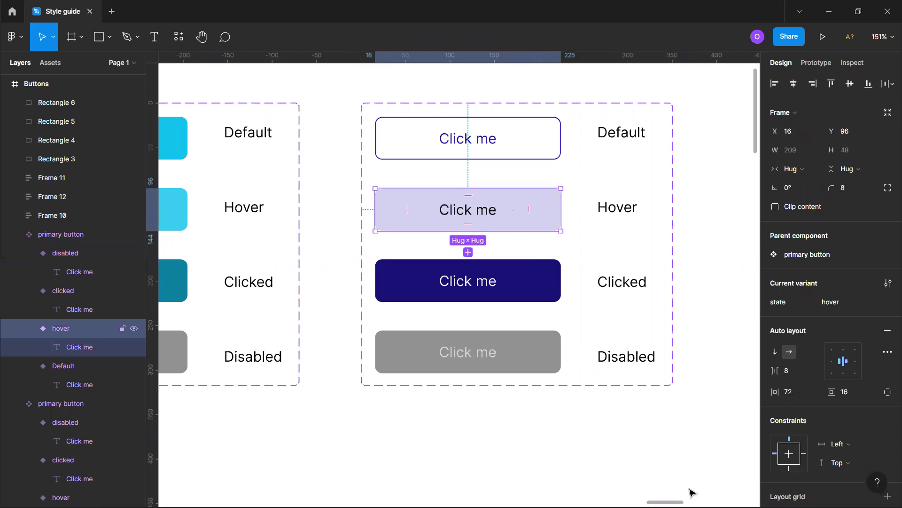
pyautogui.scroll(-5, 845, 330)
pyautogui.click(818, 341)
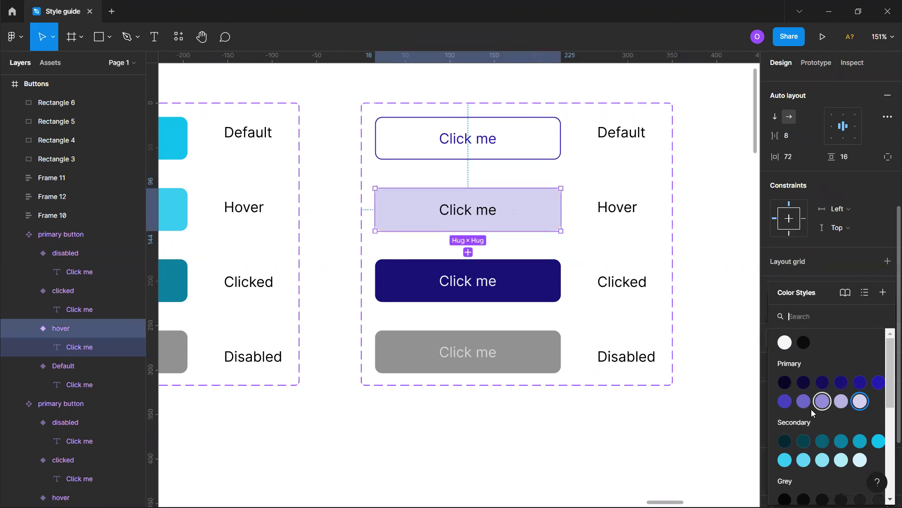
pyautogui.click(785, 402)
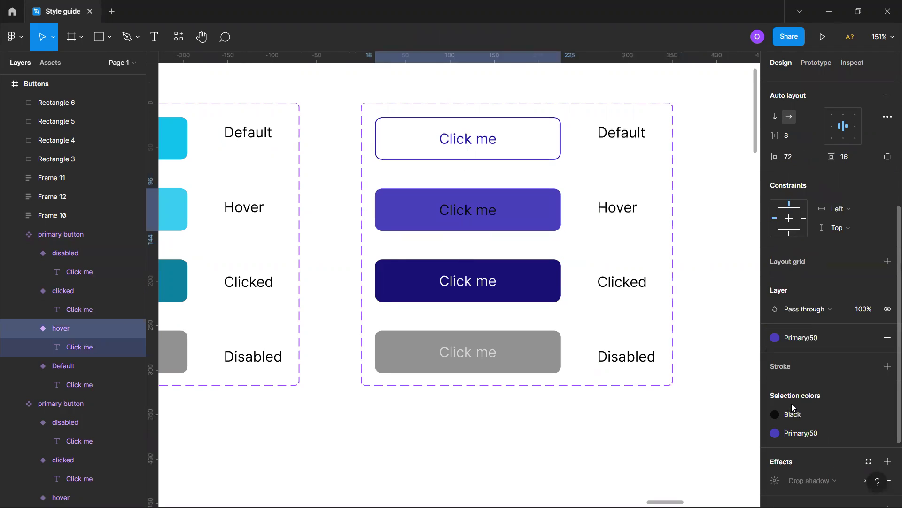
pyautogui.click(804, 338)
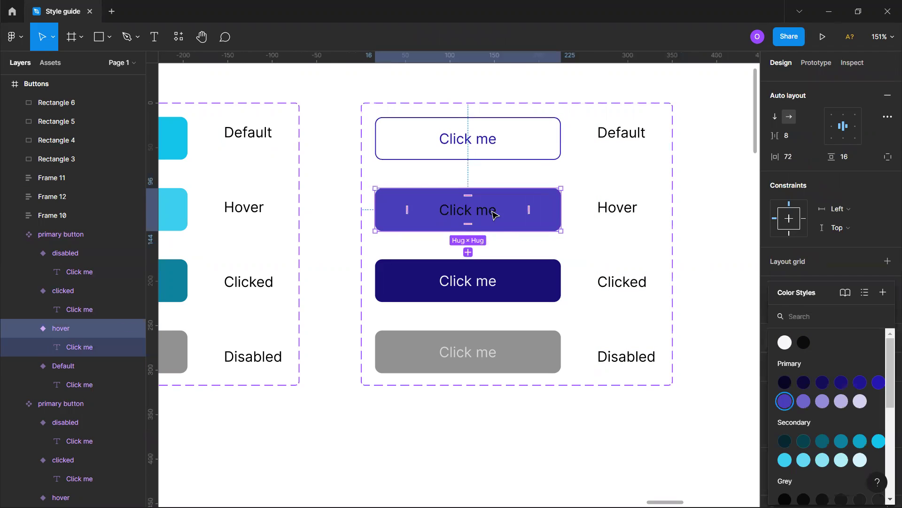
pyautogui.doubleClick(494, 216)
pyautogui.click(804, 344)
pyautogui.click(786, 343)
pyautogui.click(652, 440)
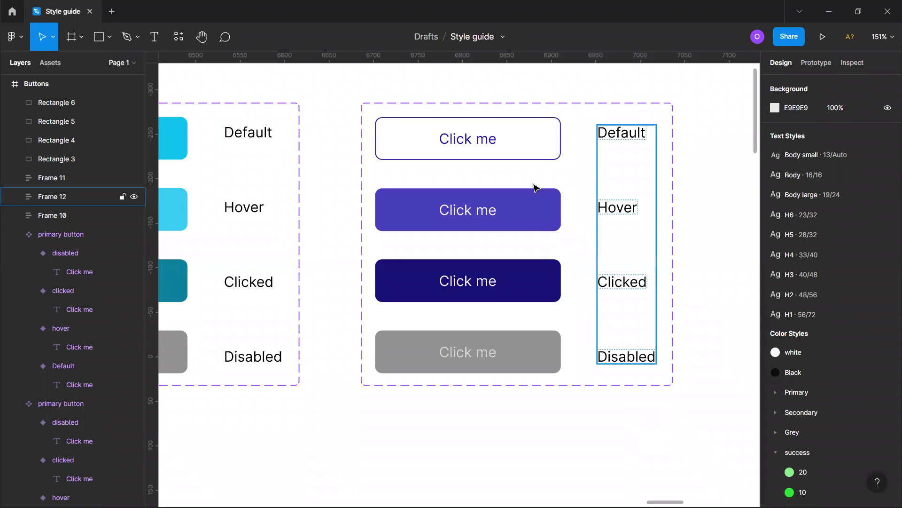
# Change the clicked button variant's fill to the Primary/90 colour style.
pyautogui.scroll(-2, 536, 188)
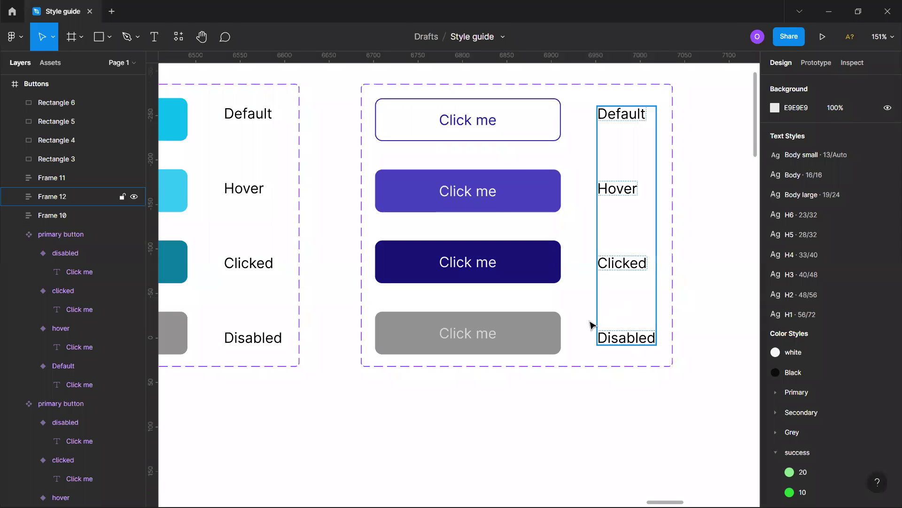
pyautogui.click(545, 262)
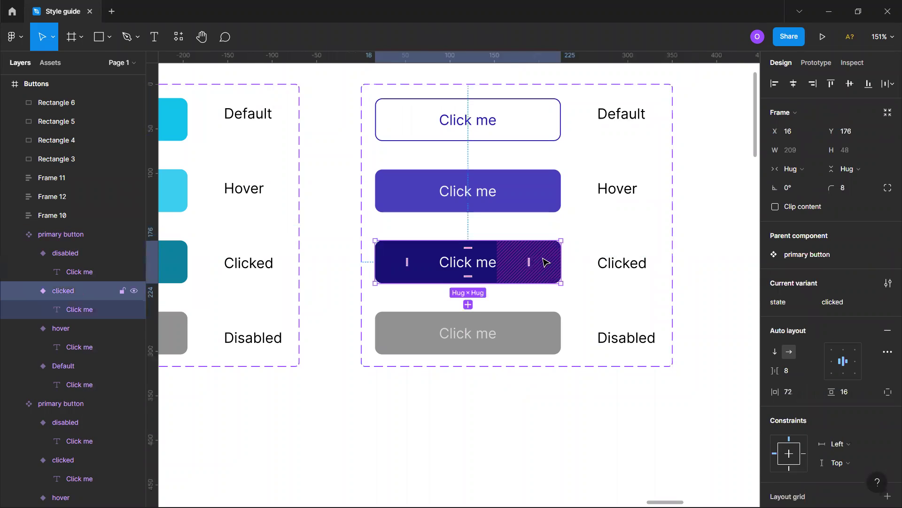
pyautogui.scroll(-5, 816, 383)
pyautogui.scroll(-1, 817, 384)
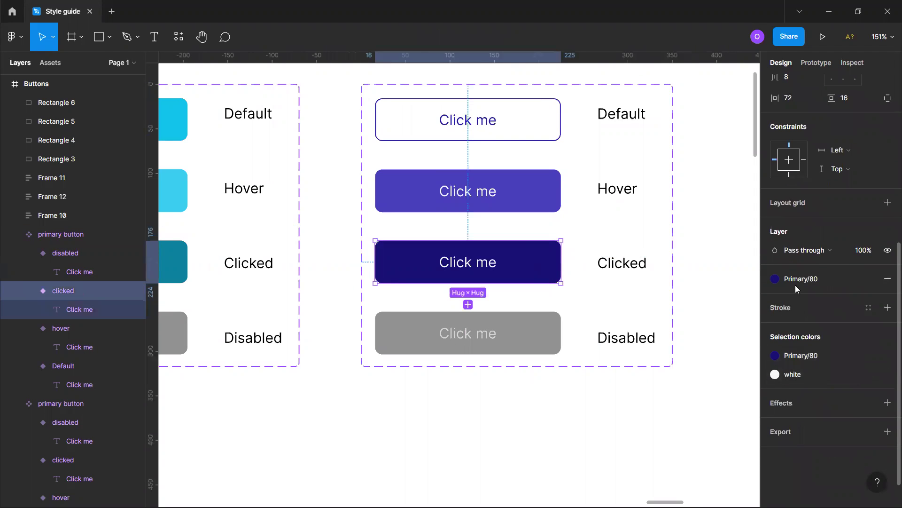
pyautogui.click(800, 357)
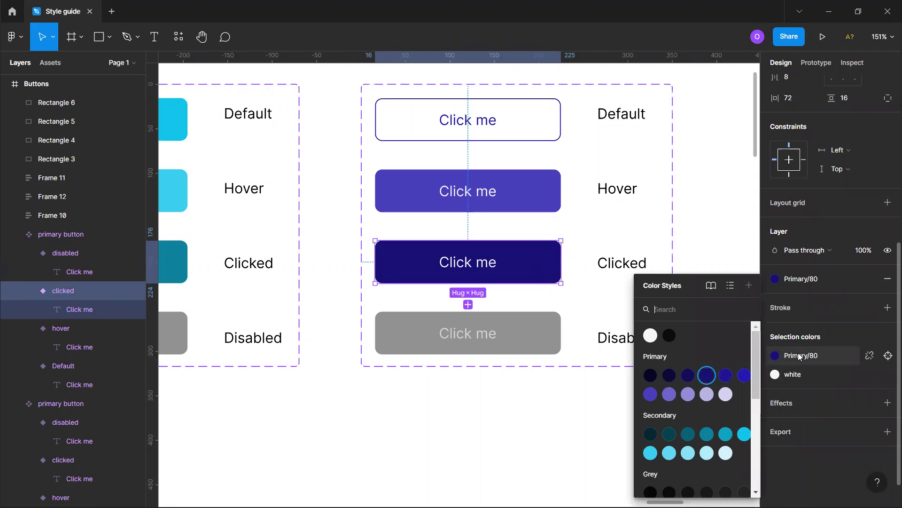
pyautogui.click(687, 373)
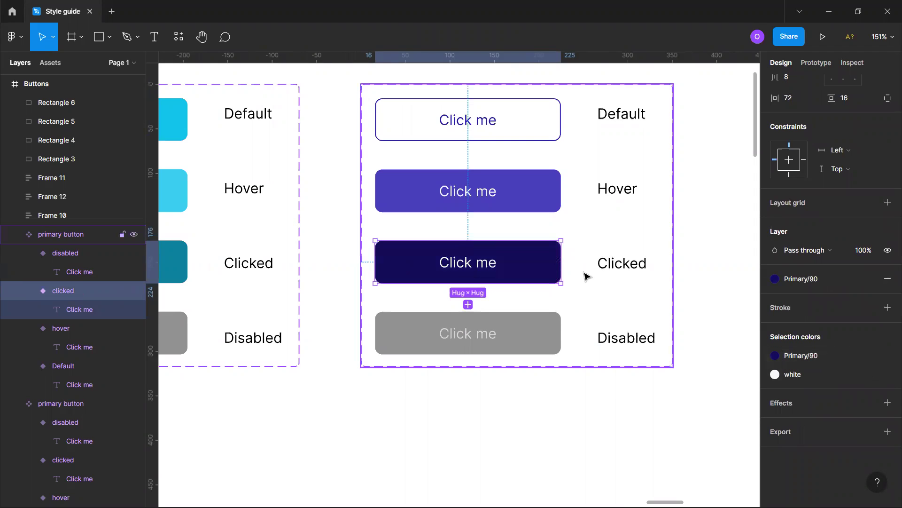
pyautogui.press('Escape')
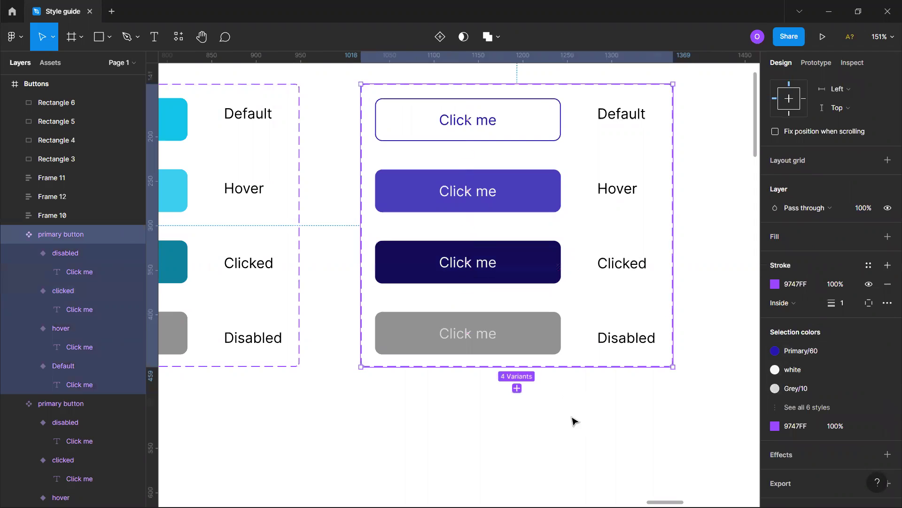
pyautogui.press('Escape')
pyautogui.click(539, 350)
pyautogui.click(540, 350)
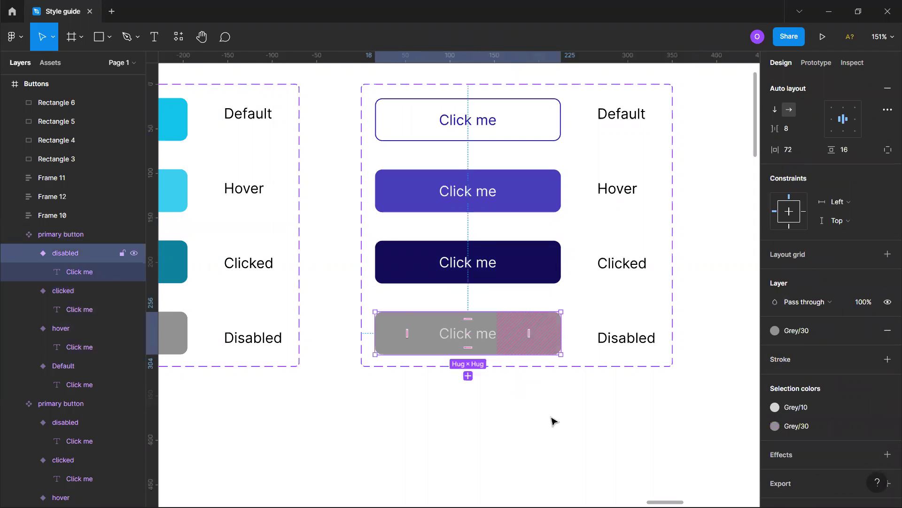
pyautogui.click(548, 410)
# Rename the middle button component set to 'Secondary button'.
pyautogui.scroll(-5, 563, 394)
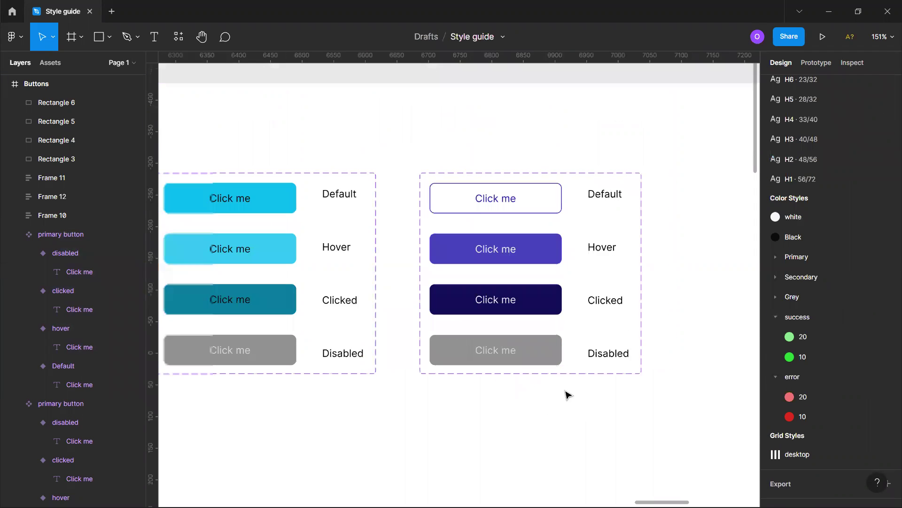
pyautogui.hscroll(-3, 421, 358)
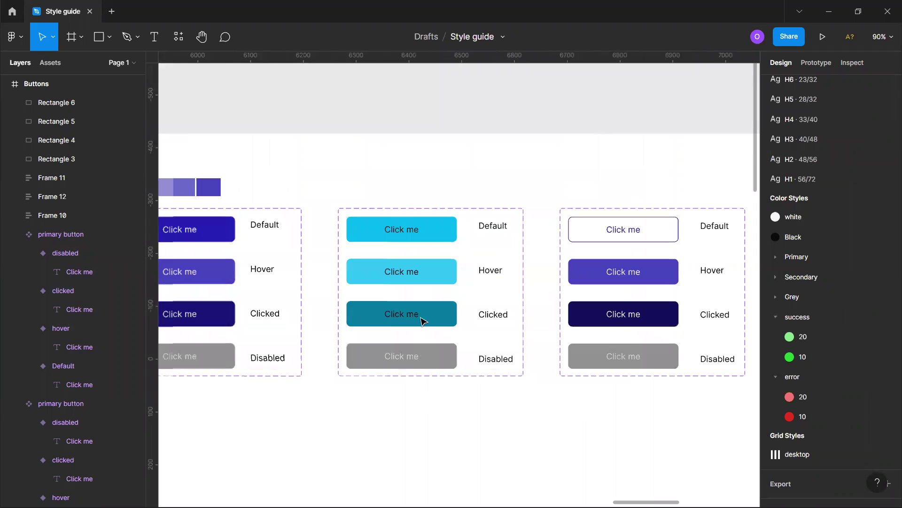
pyautogui.click(458, 266)
pyautogui.scroll(5, 795, 221)
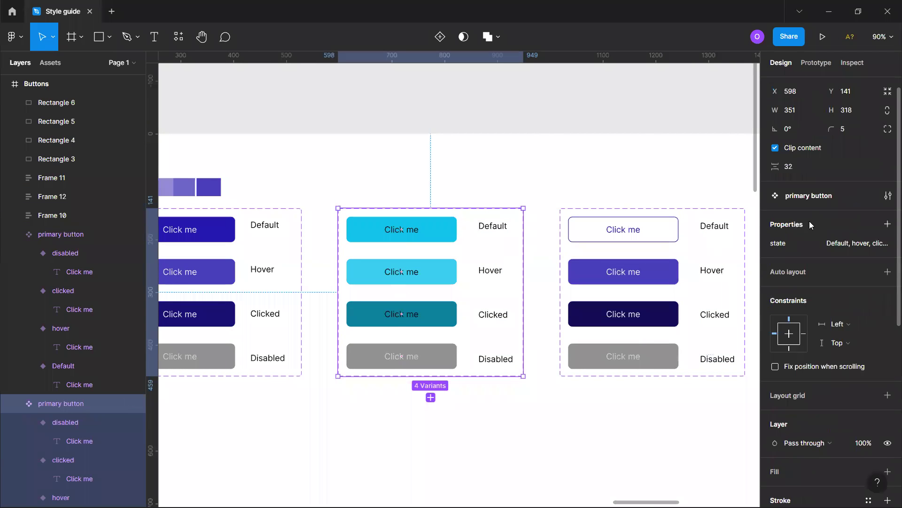
pyautogui.click(798, 196)
pyautogui.click(809, 196)
pyautogui.doubleClick(804, 198)
pyautogui.write('S')
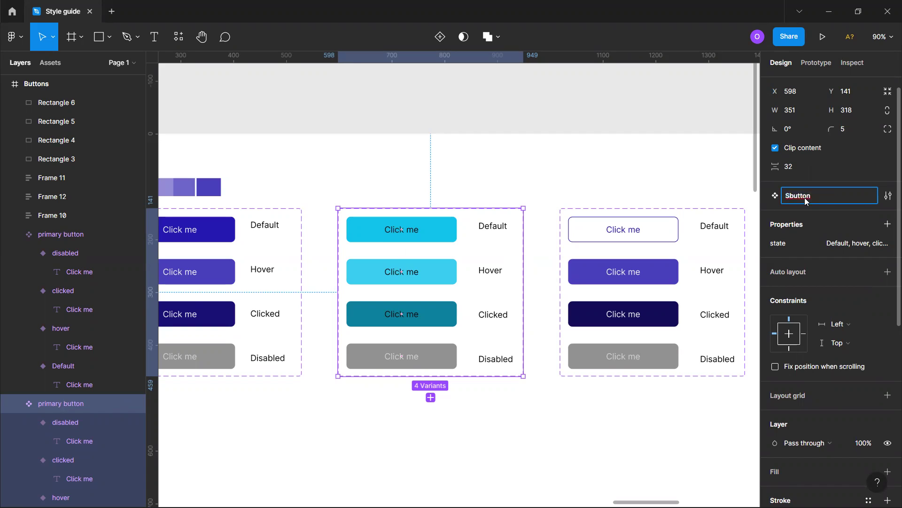
pyautogui.write('econdary')
pyautogui.press('Return')
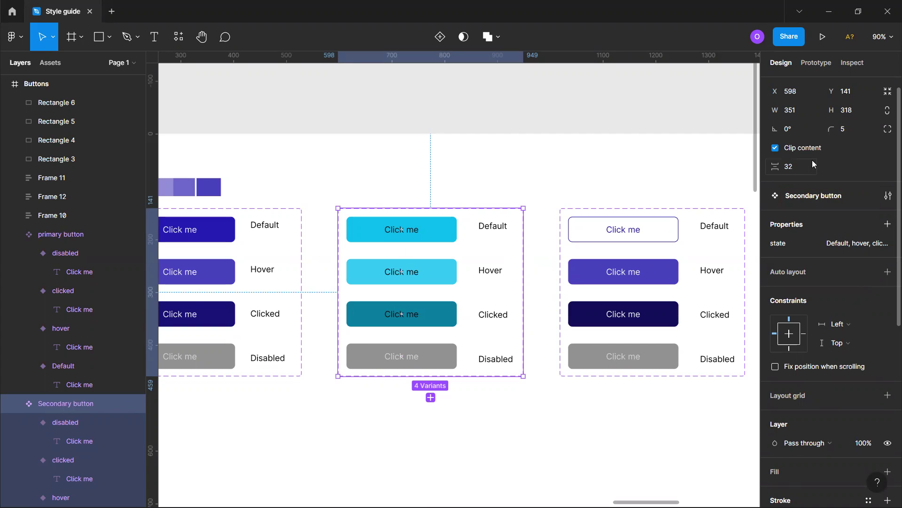
# Rename the right button component set to 'Tertiary button'.
pyautogui.click(691, 264)
pyautogui.doubleClick(803, 200)
pyautogui.write('Tertiary')
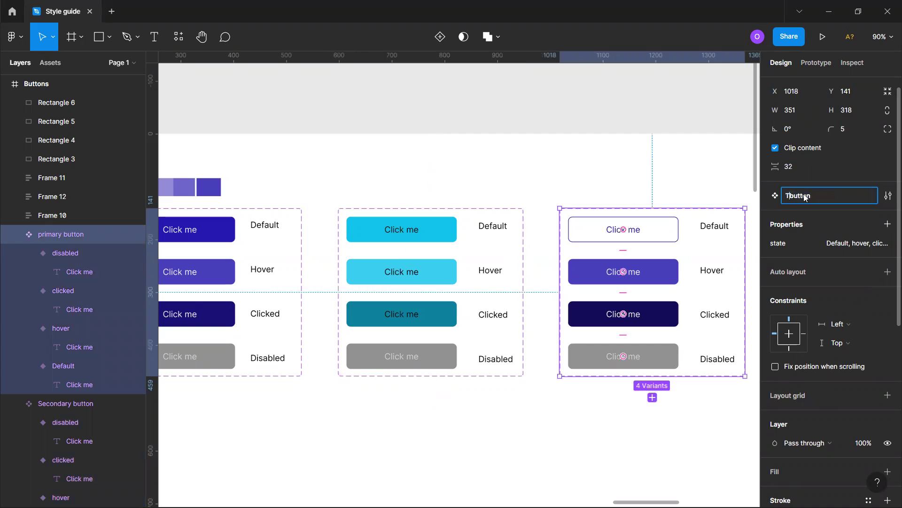
pyautogui.write('y')
pyautogui.press('Return')
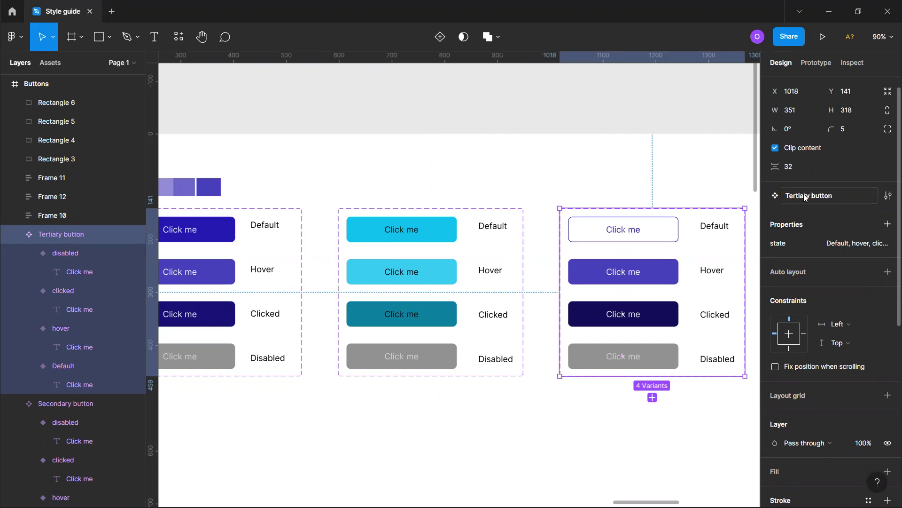
# Resize the Buttons frame to 1742×1471 by dragging its bottom and right edges.
pyautogui.click(697, 199)
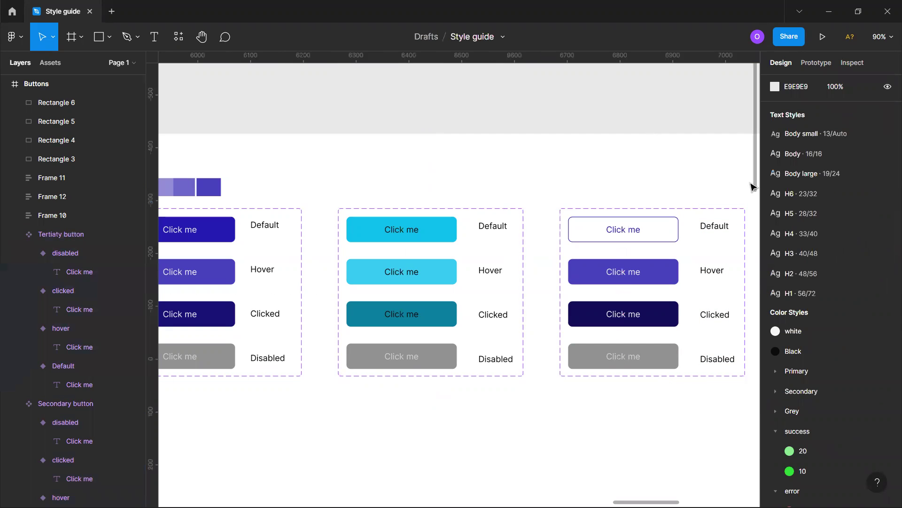
pyautogui.hscroll(2, 625, 227)
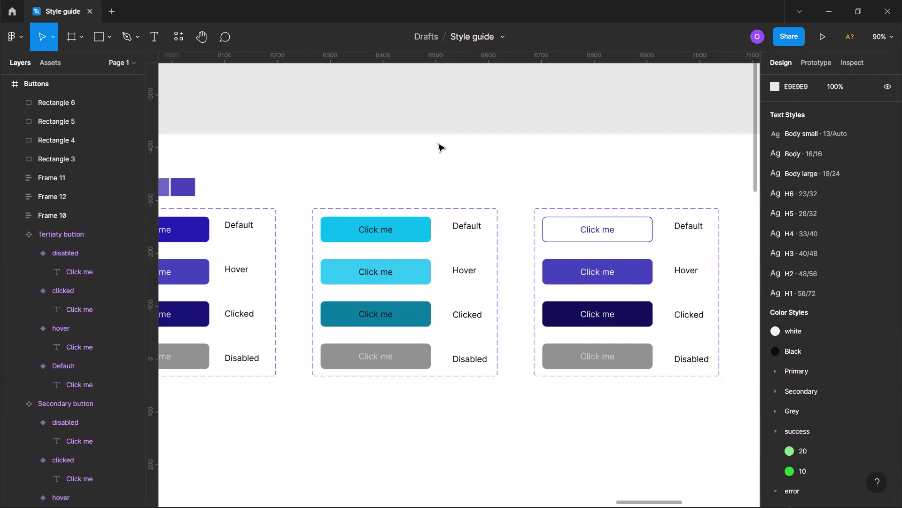
pyautogui.scroll(-3, 503, 209)
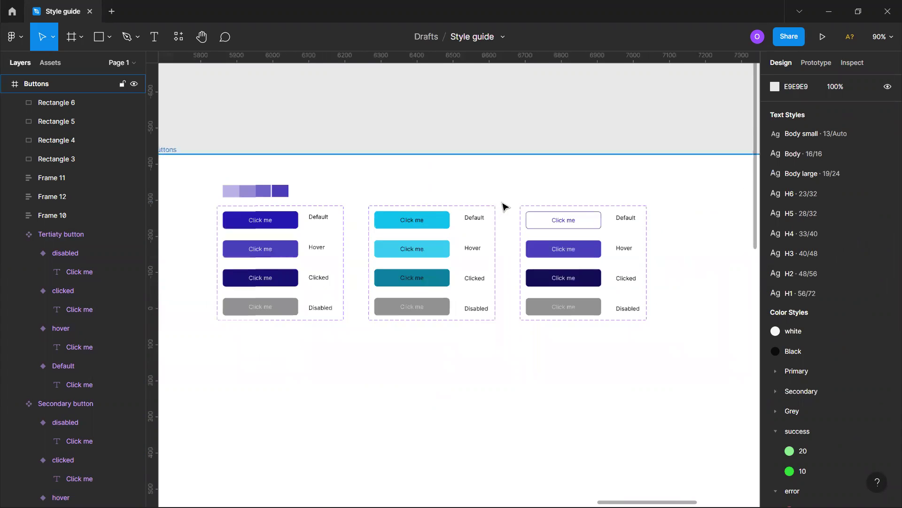
pyautogui.scroll(-5, 508, 221)
pyautogui.scroll(-3, 477, 280)
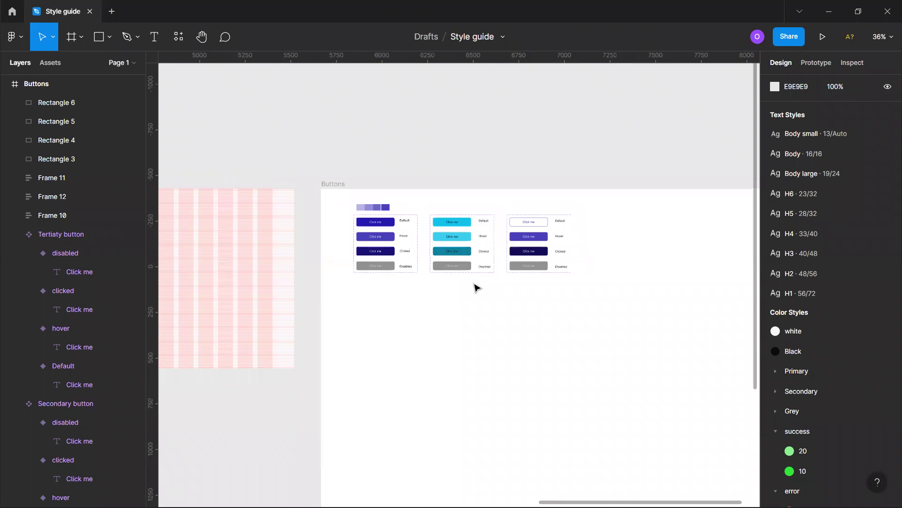
pyautogui.scroll(-3, 486, 288)
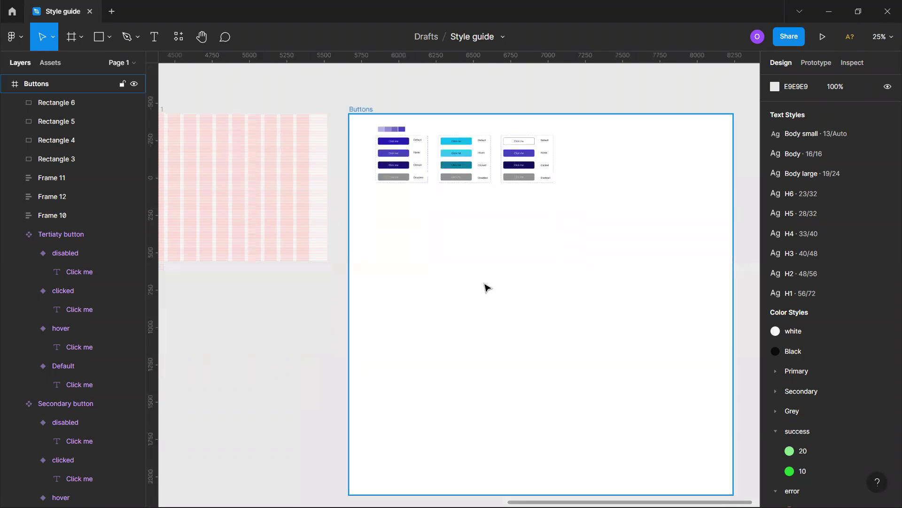
pyautogui.scroll(-1, 485, 286)
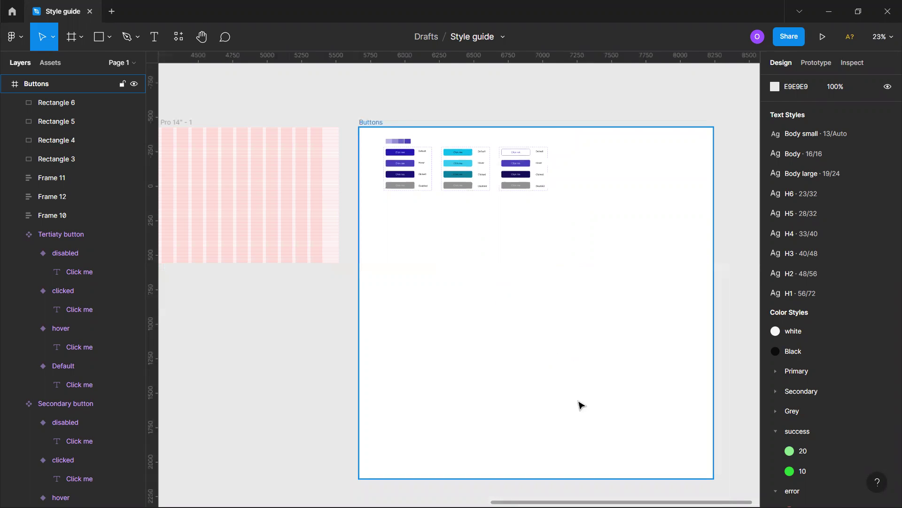
pyautogui.click(586, 474)
pyautogui.moveTo(583, 478); pyautogui.dragTo(524, 330)
pyautogui.moveTo(712, 252); pyautogui.dragTo(585, 257)
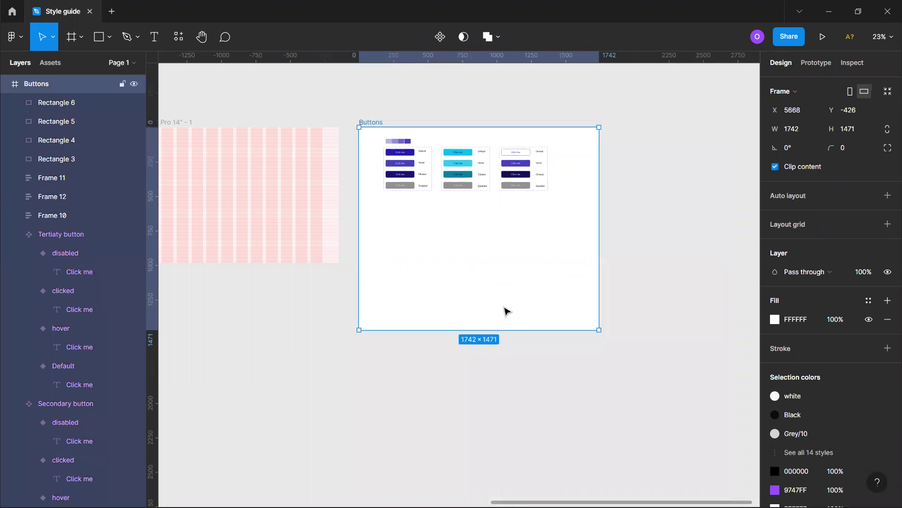
# Move the pet icon from Iconography into the Buttons frame near the first button set.
pyautogui.scroll(-4, 506, 310)
pyautogui.hscroll(-5, 377, 332)
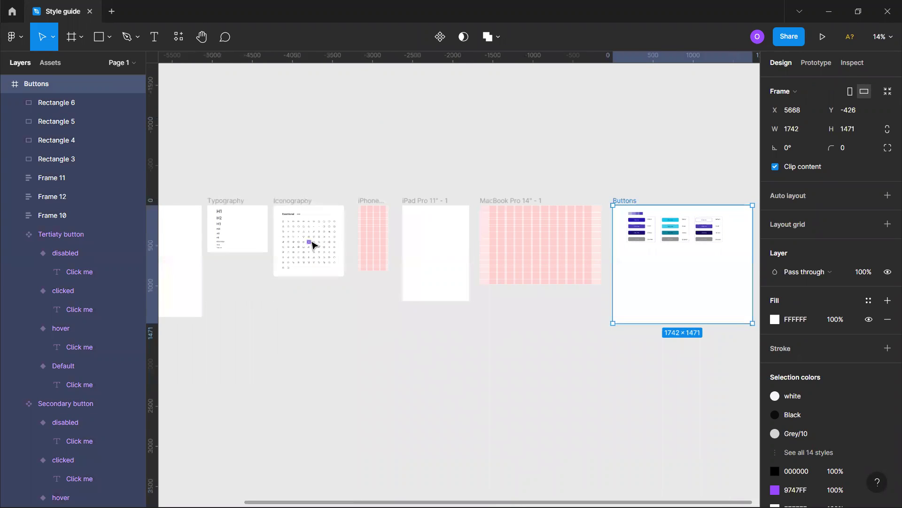
pyautogui.keyDown('ctrl'); pyautogui.scroll(5, 314, 244); pyautogui.keyUp('ctrl')
pyautogui.click(308, 245)
pyautogui.scroll(-5, 308, 245)
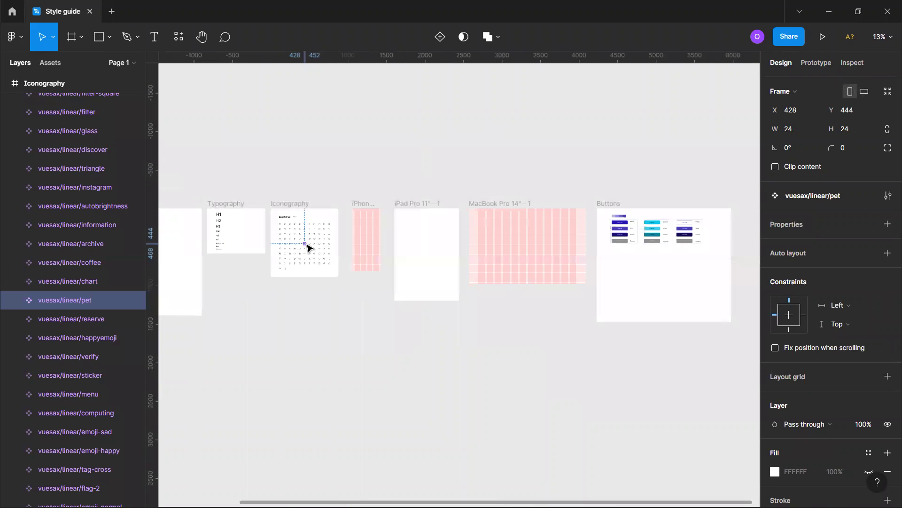
pyautogui.moveTo(308, 246); pyautogui.dragTo(639, 271)
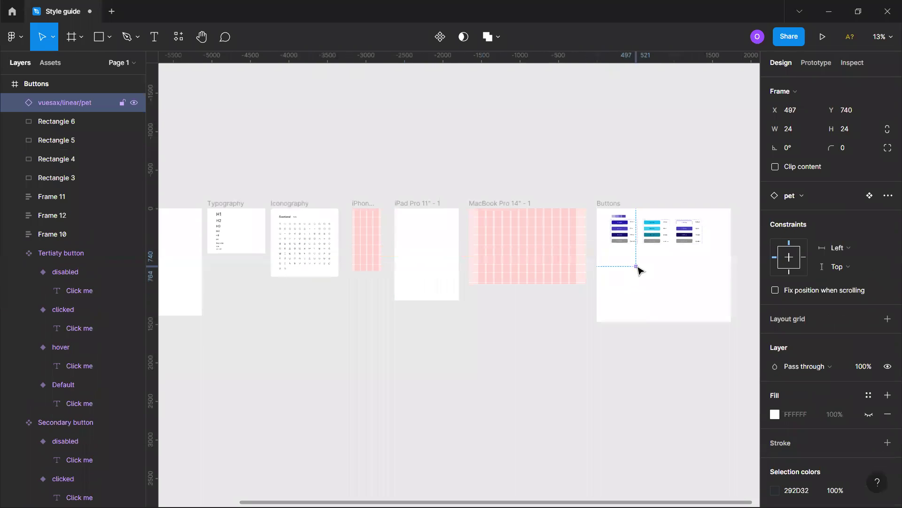
pyautogui.scroll(5, 639, 270)
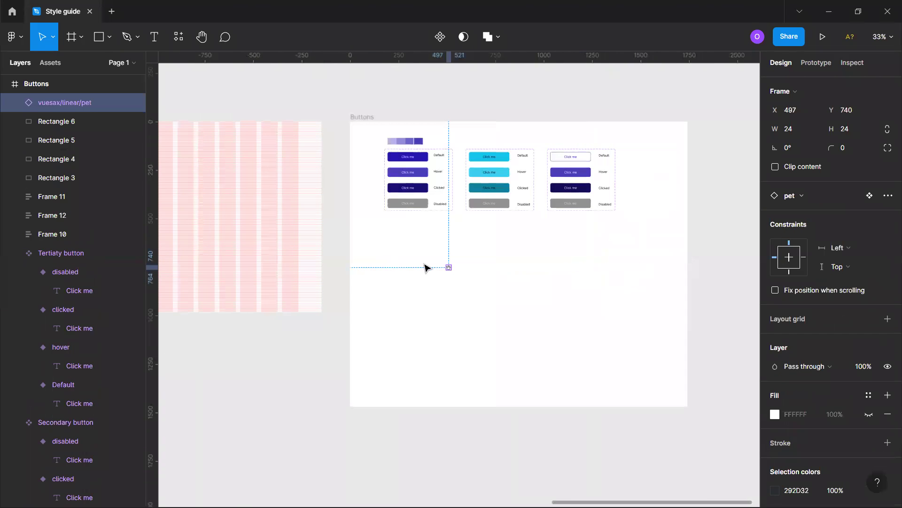
pyautogui.moveTo(449, 267); pyautogui.dragTo(358, 174)
# Duplicate the three button sets into a new row below the originals.
pyautogui.moveTo(642, 234); pyautogui.dragTo(377, 144)
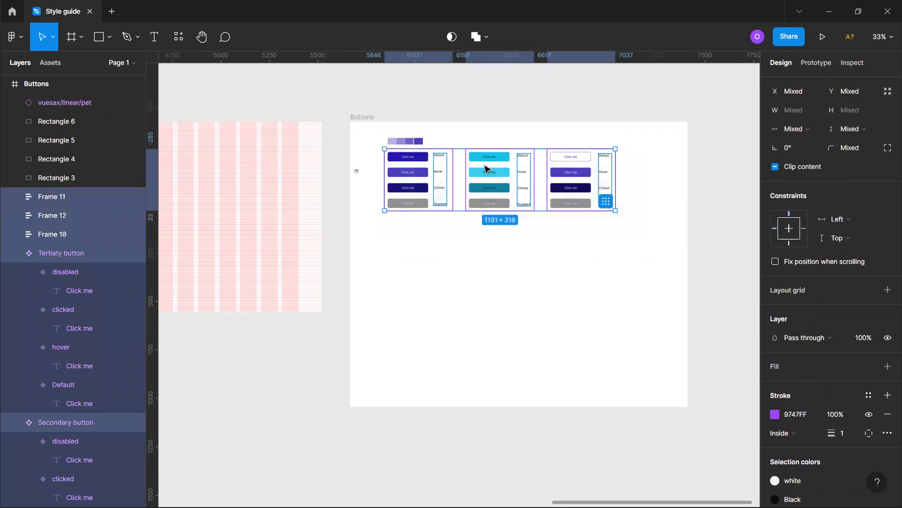
pyautogui.moveTo(462, 170); pyautogui.dragTo(463, 255)
pyautogui.click(459, 254)
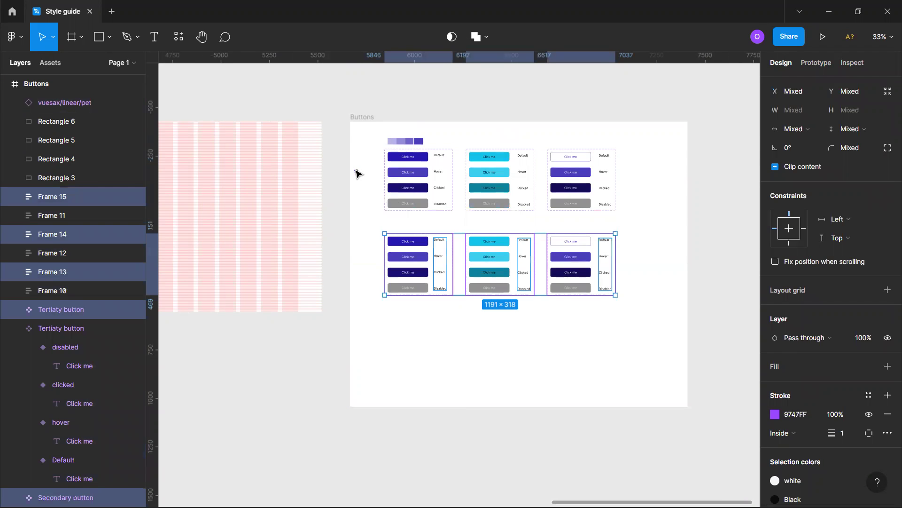
# Place the pet icon inside the Default button and give it the white colour style.
pyautogui.scroll(5, 358, 172)
pyautogui.click(359, 173)
pyautogui.moveTo(358, 173); pyautogui.dragTo(505, 334)
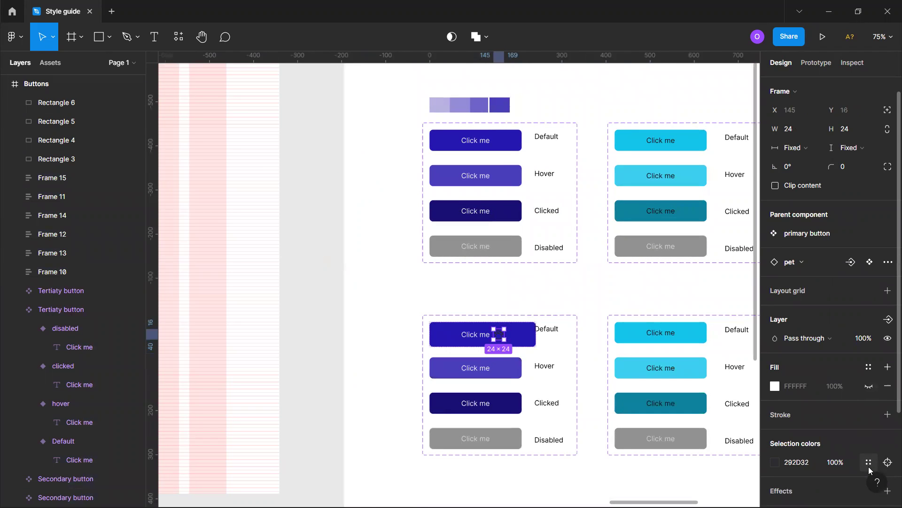
pyautogui.click(869, 463)
pyautogui.click(651, 335)
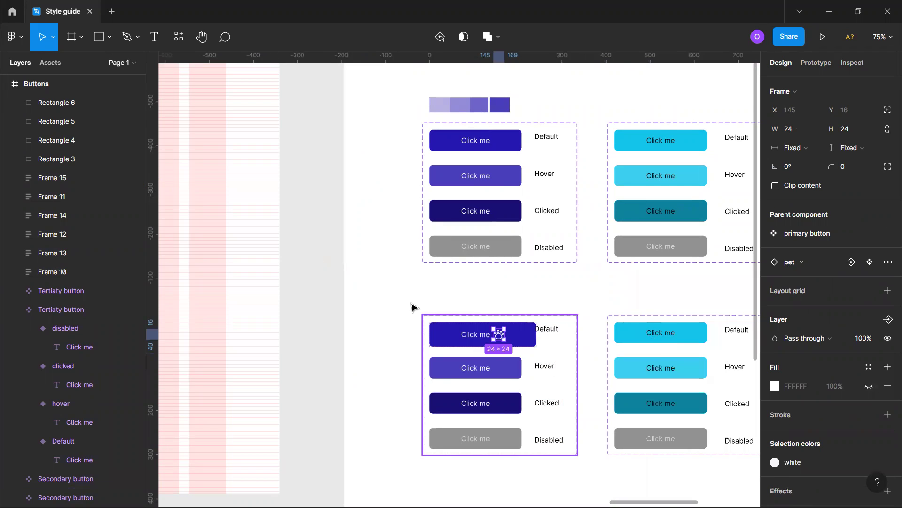
pyautogui.press('Escape')
# Copy the pet icon into the Hover and Clicked button variants.
pyautogui.click(505, 335)
pyautogui.click(504, 335)
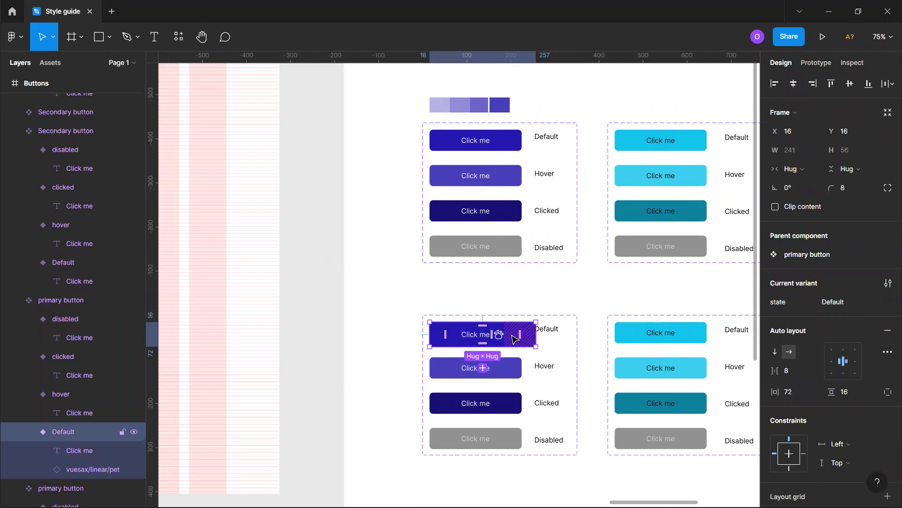
pyautogui.click(559, 341)
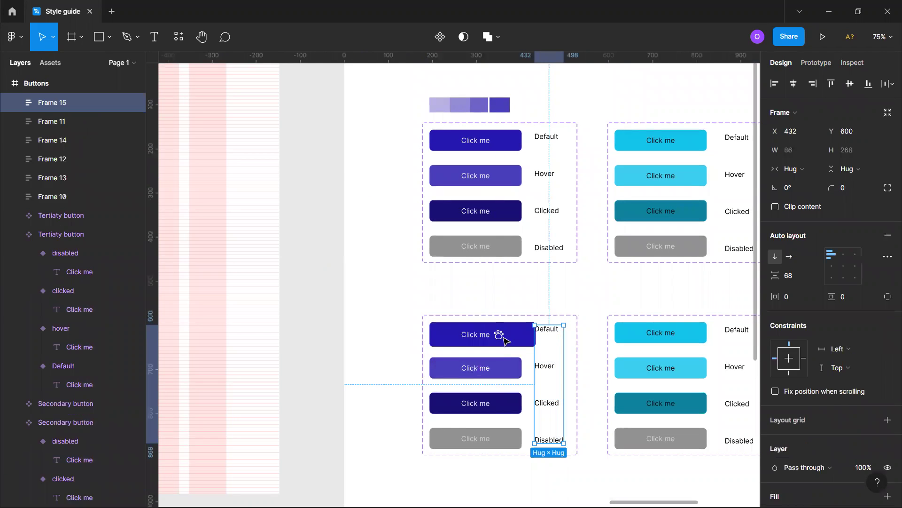
pyautogui.doubleClick(500, 337)
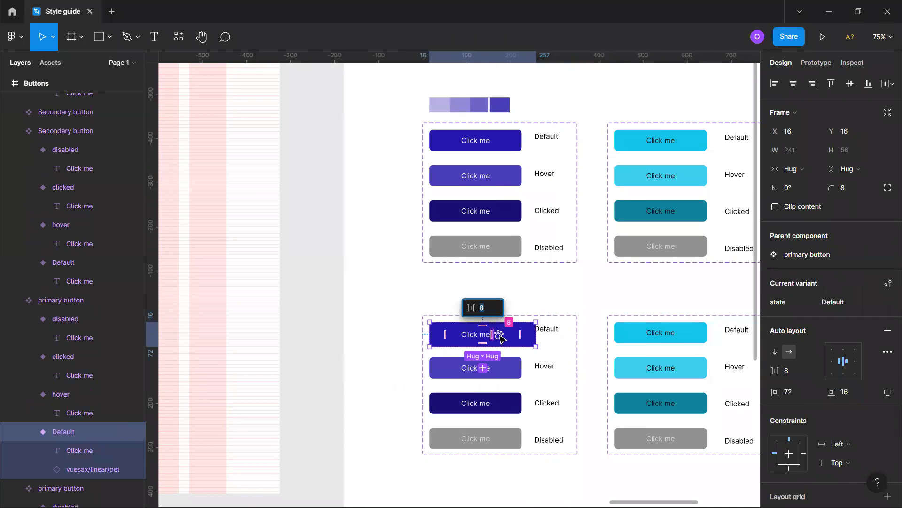
pyautogui.click(500, 338)
pyautogui.moveTo(502, 338); pyautogui.dragTo(505, 375)
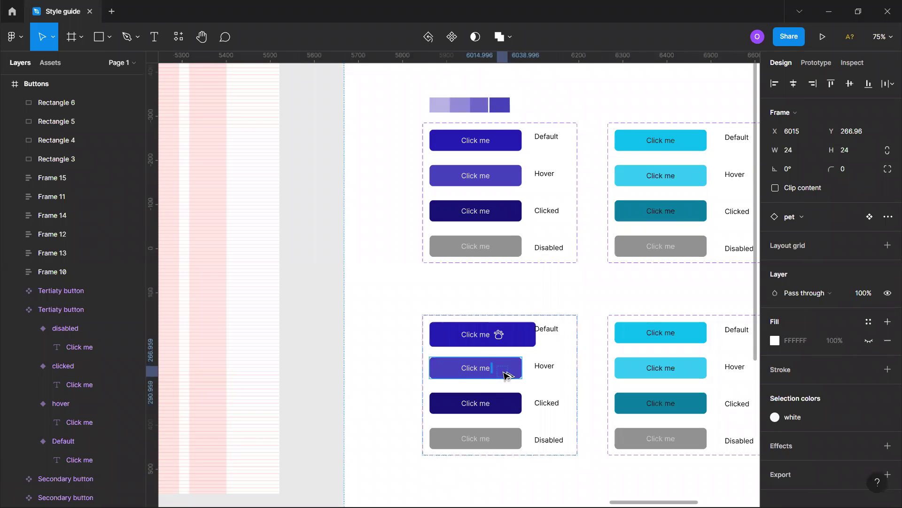
pyautogui.moveTo(506, 376); pyautogui.dragTo(505, 375)
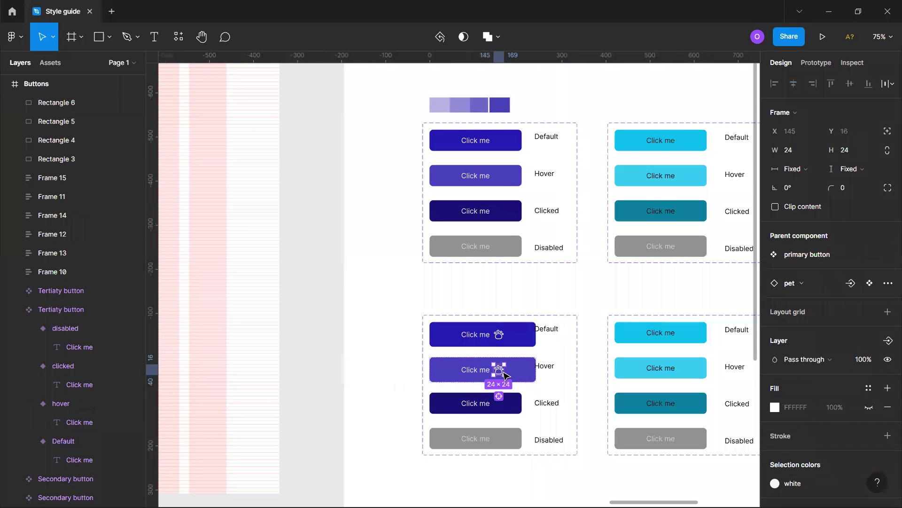
pyautogui.click(540, 347)
pyautogui.click(500, 373)
pyautogui.moveTo(500, 373); pyautogui.dragTo(501, 442)
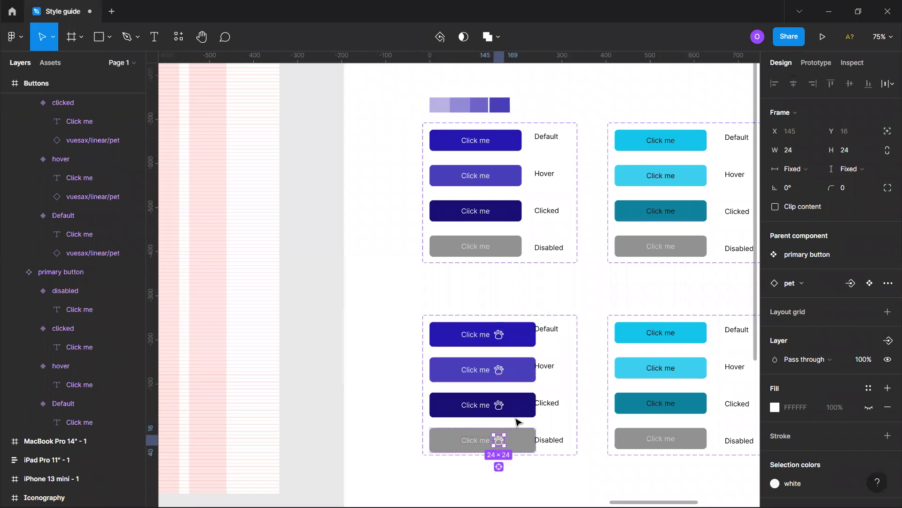
# Give the Hover button a 32 icon gap and 56 side padding.
pyautogui.hscroll(3, 517, 414)
pyautogui.click(491, 374)
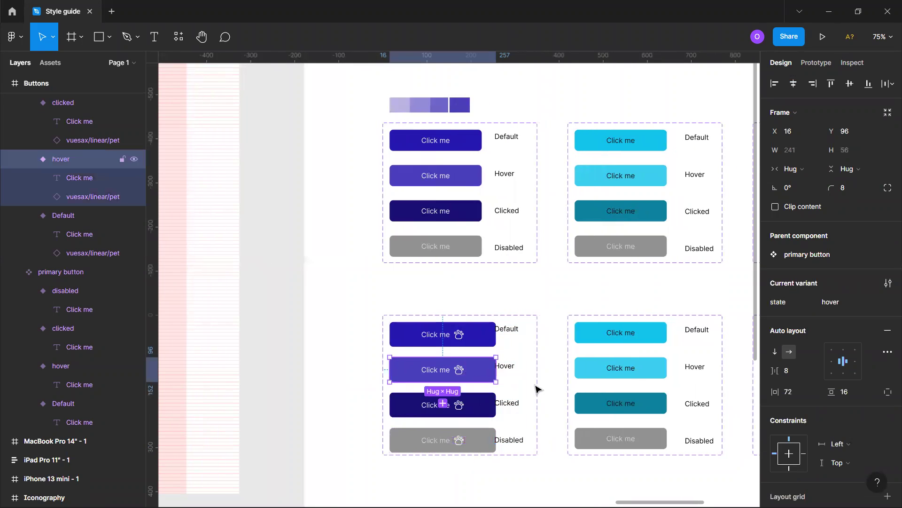
pyautogui.click(801, 373)
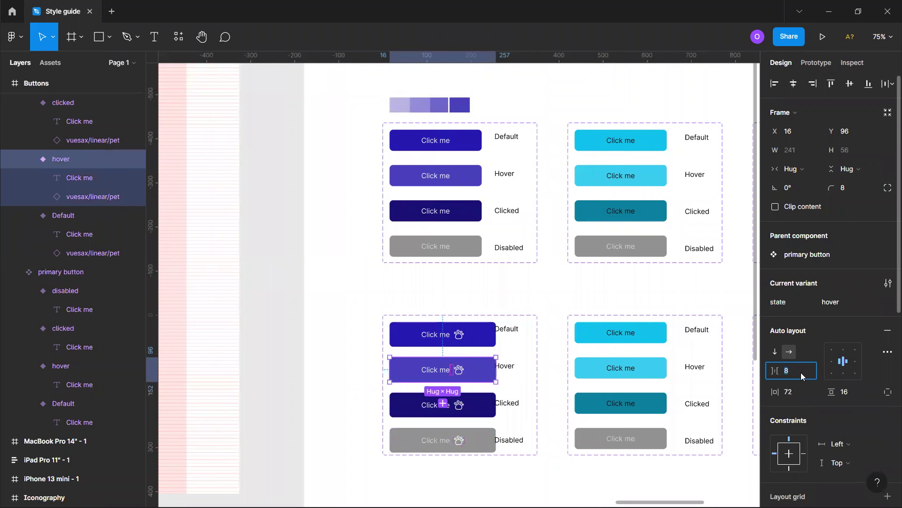
pyautogui.write('24')
pyautogui.press('Return')
pyautogui.write('32')
pyautogui.press('Return')
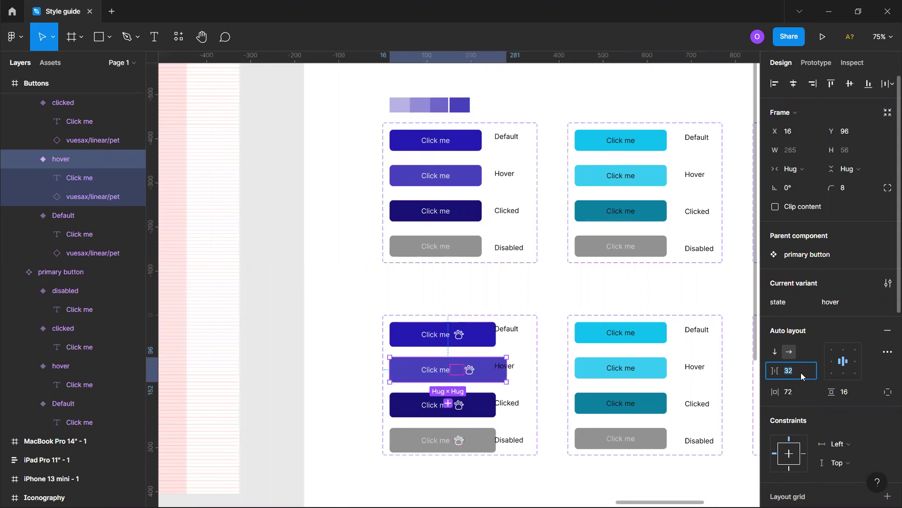
pyautogui.click(793, 398)
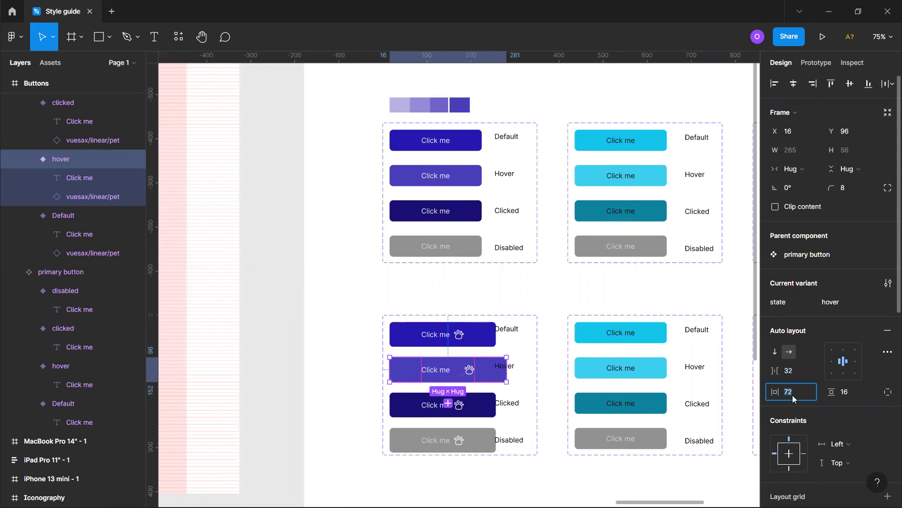
pyautogui.write('56')
pyautogui.press('Return')
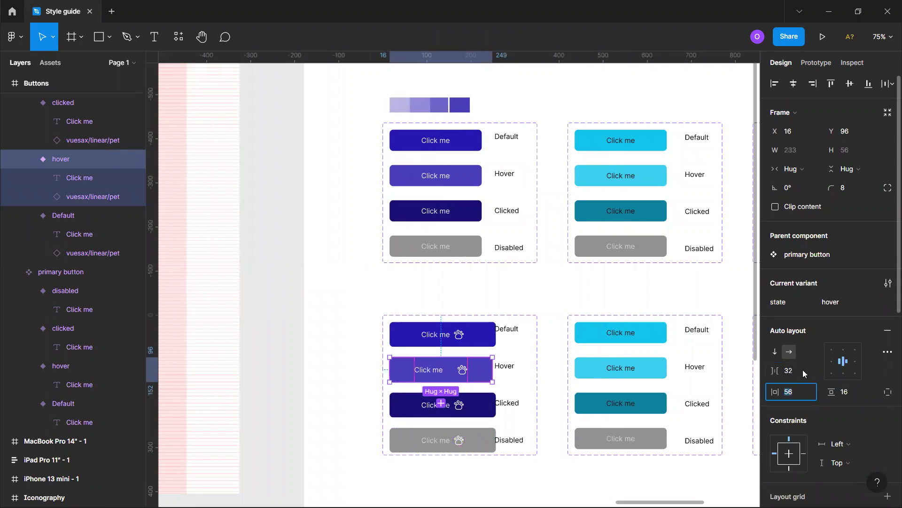
# Give the Default button 56 side padding and a 32 icon gap.
pyautogui.click(444, 339)
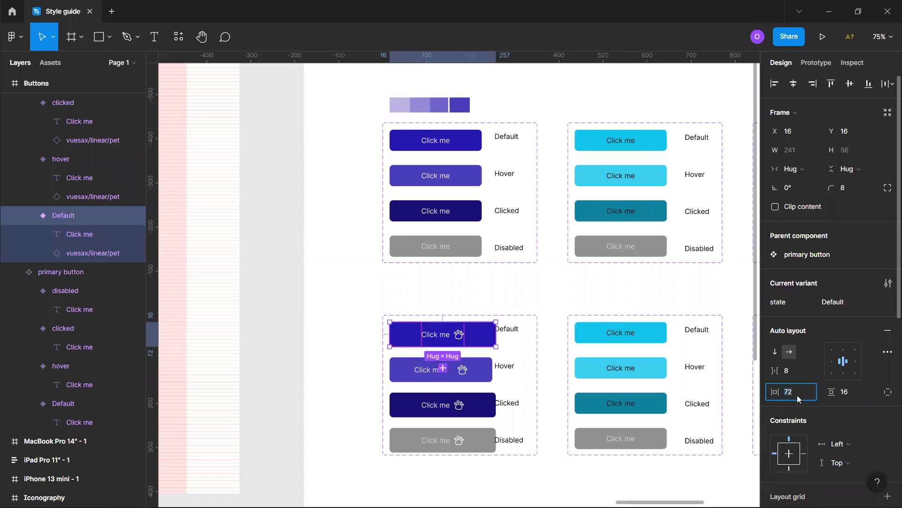
pyautogui.write('56')
pyautogui.press('Return')
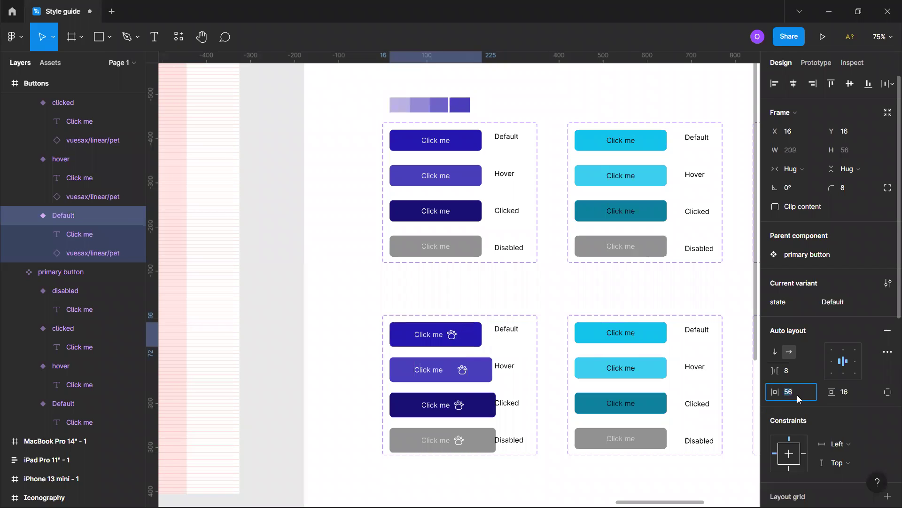
pyautogui.click(797, 369)
pyautogui.write('24')
pyautogui.press('Return')
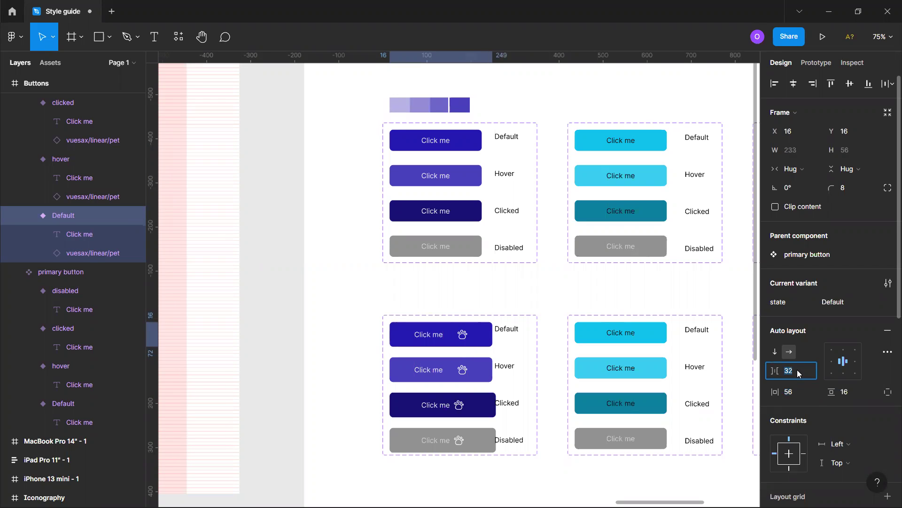
pyautogui.write('32')
pyautogui.press('Return')
# Nudge the state labels column slightly right, undoing a spacing change.
pyautogui.click(506, 385)
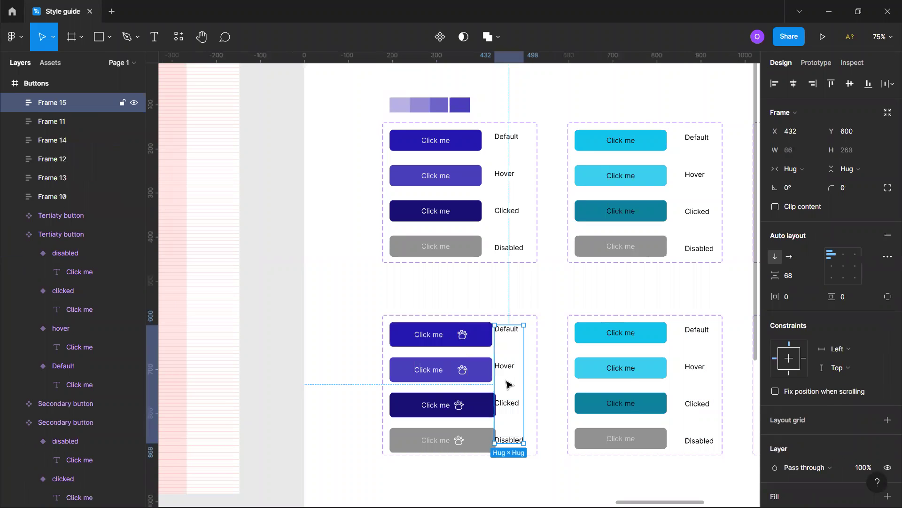
pyautogui.moveTo(513, 390); pyautogui.dragTo(513, 389)
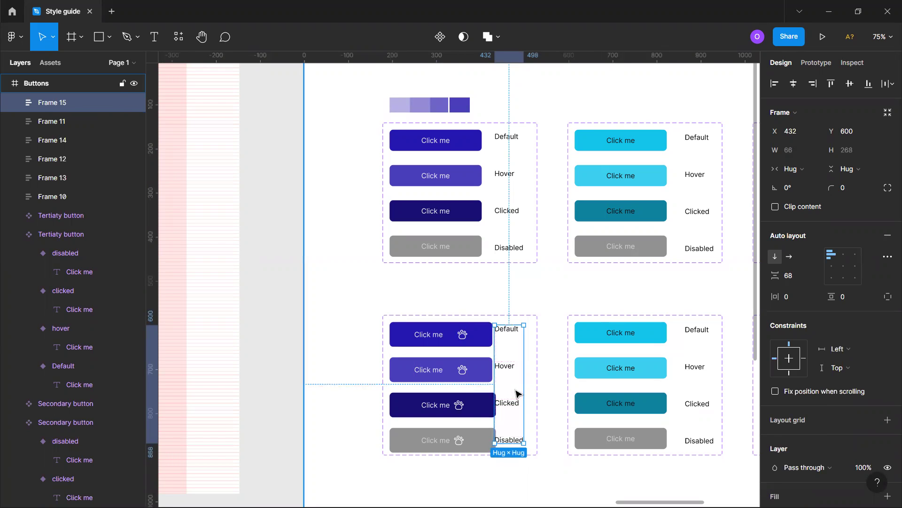
pyautogui.hotkey('ctrl', 'z')
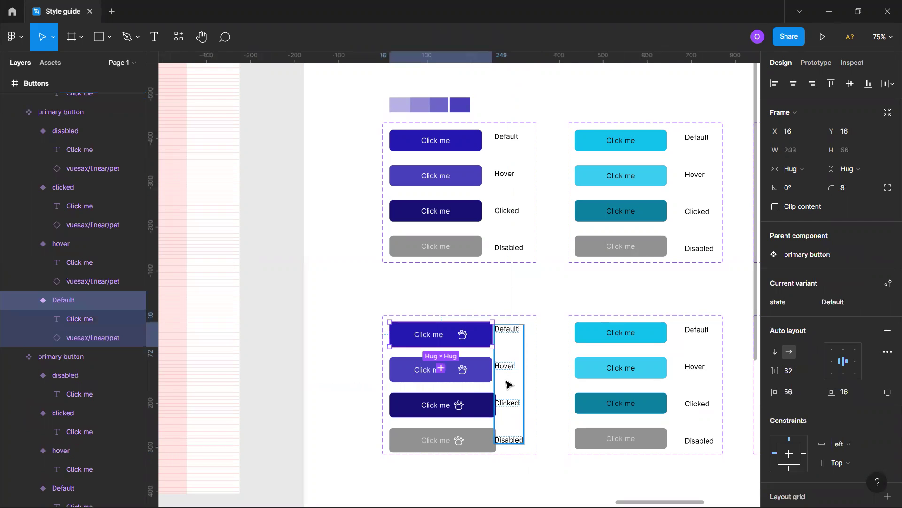
pyautogui.click(507, 379)
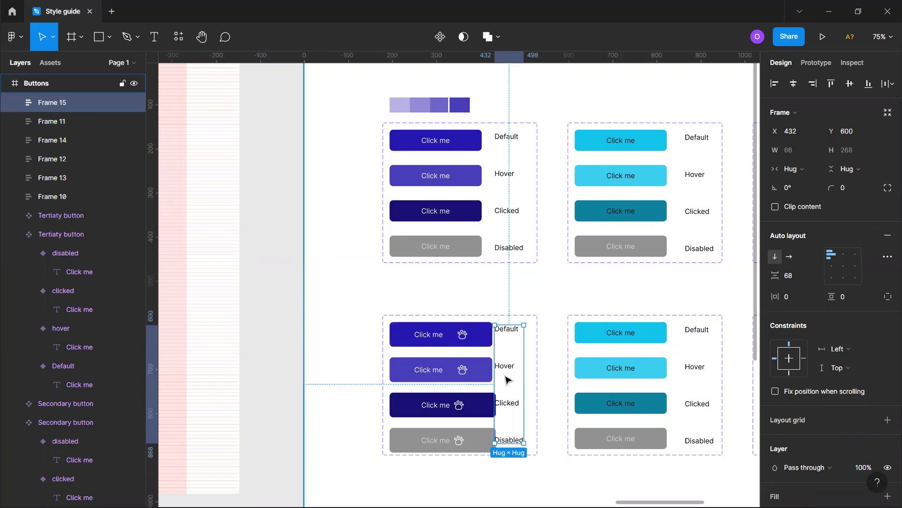
pyautogui.moveTo(508, 382)
pyautogui.moveTo(511, 375); pyautogui.dragTo(519, 370)
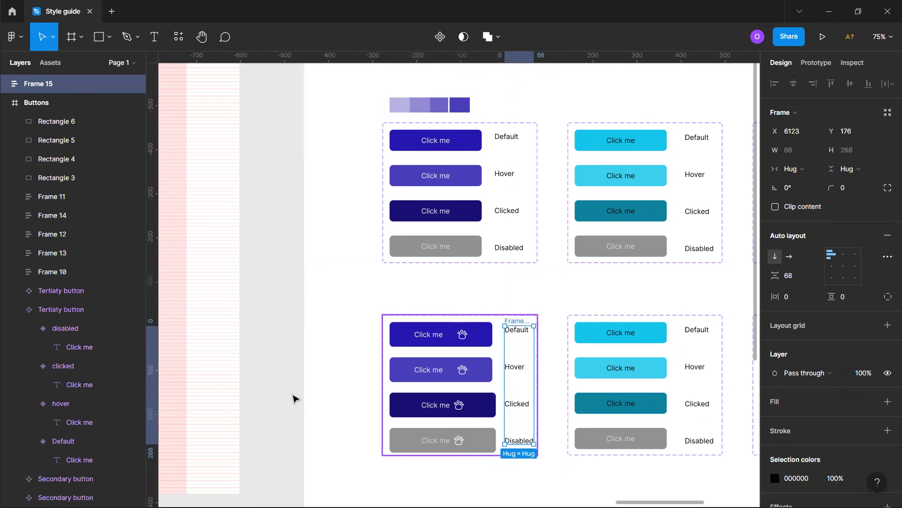
pyautogui.click(317, 389)
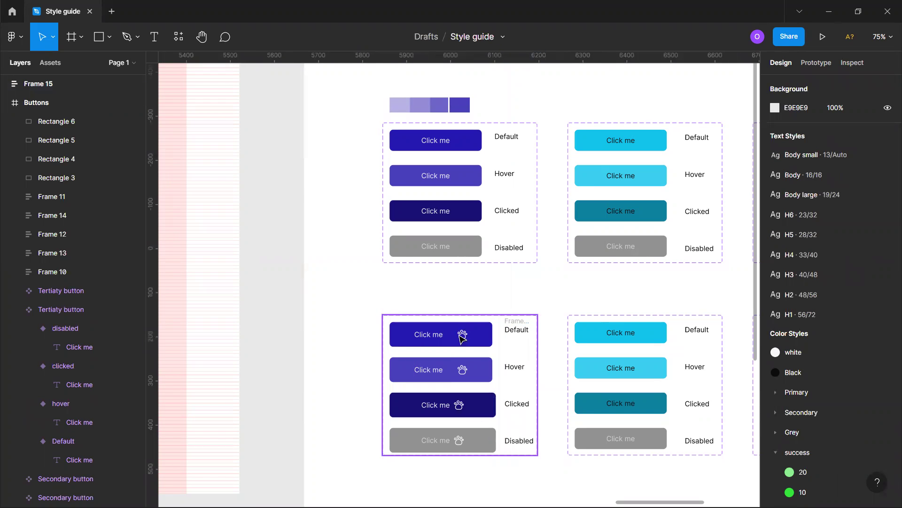
pyautogui.click(479, 340)
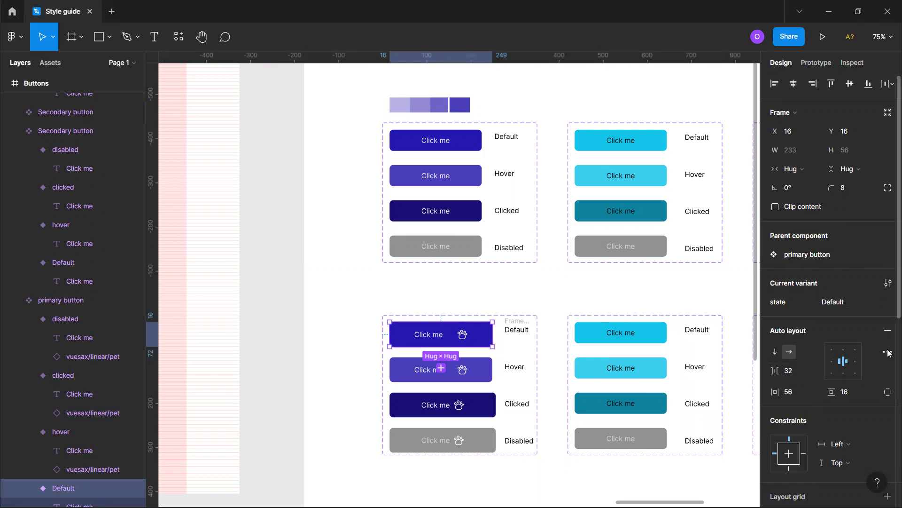
# Set the Default button's advanced layout spacing mode to Space between.
pyautogui.scroll(-5, 839, 324)
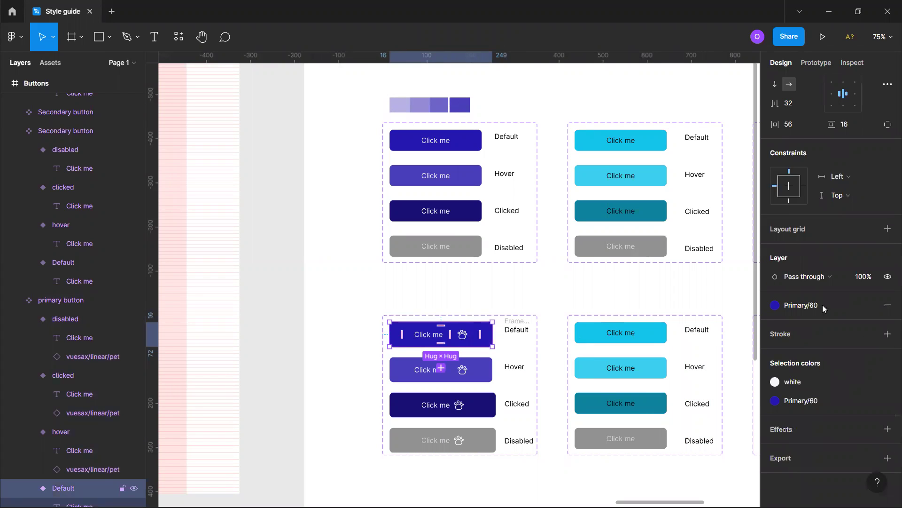
pyautogui.scroll(5, 823, 308)
pyautogui.click(888, 320)
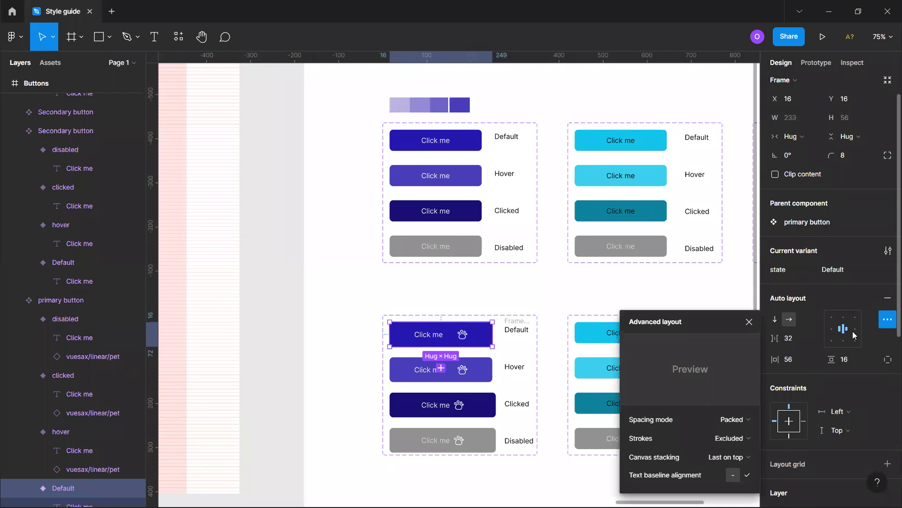
pyautogui.click(745, 422)
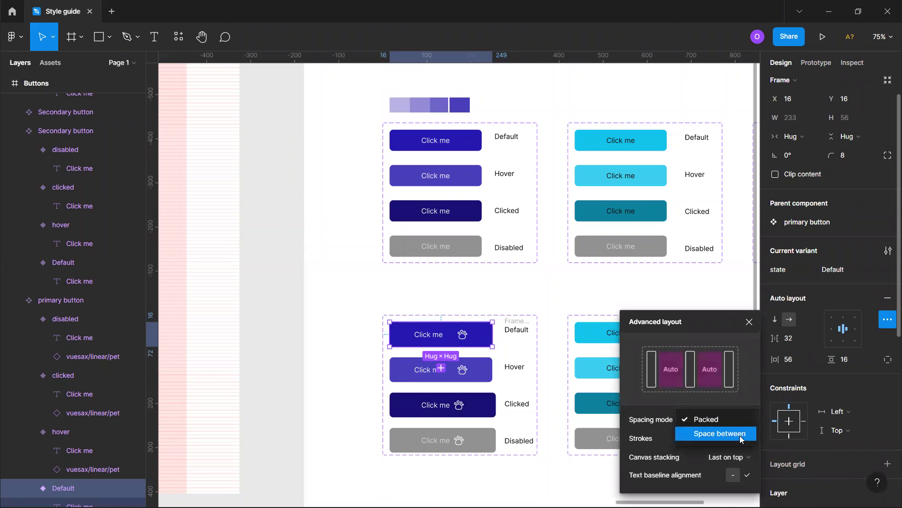
pyautogui.click(740, 435)
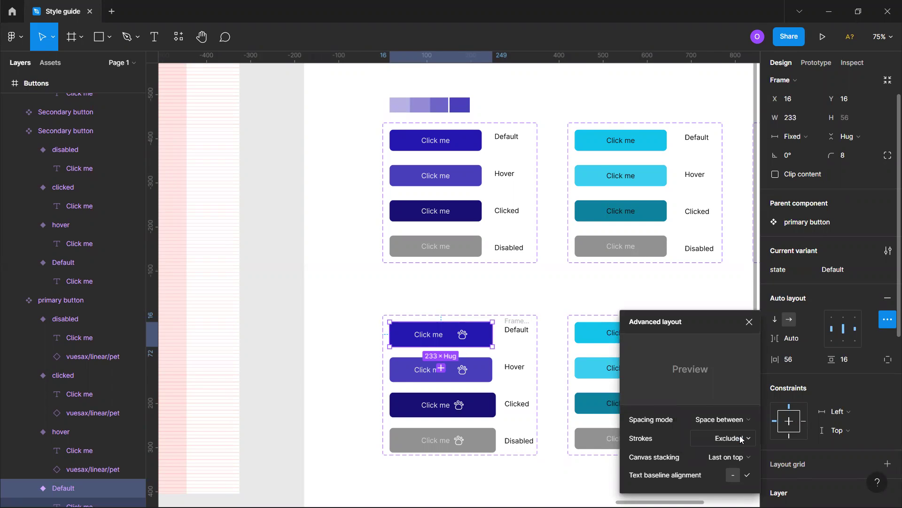
pyautogui.click(744, 326)
# Try side padding values of 8, 16 and 24 on the Default button.
pyautogui.click(802, 361)
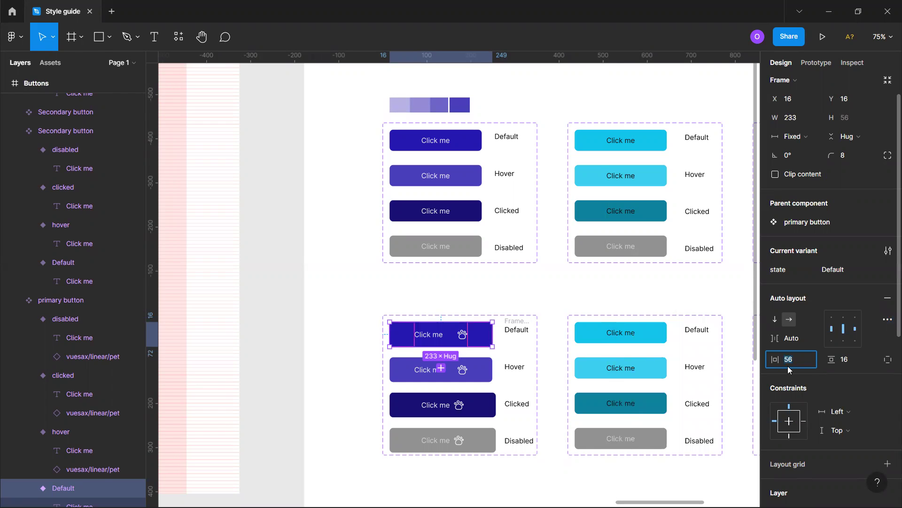
pyautogui.write('8')
pyautogui.press('Return')
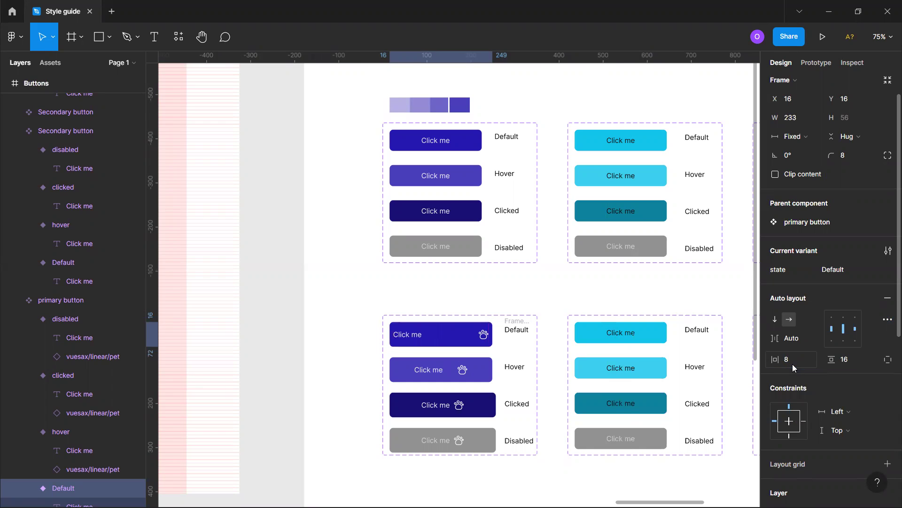
pyautogui.click(791, 360)
pyautogui.write('16')
pyautogui.press('Return')
pyautogui.write('24')
pyautogui.press('Return')
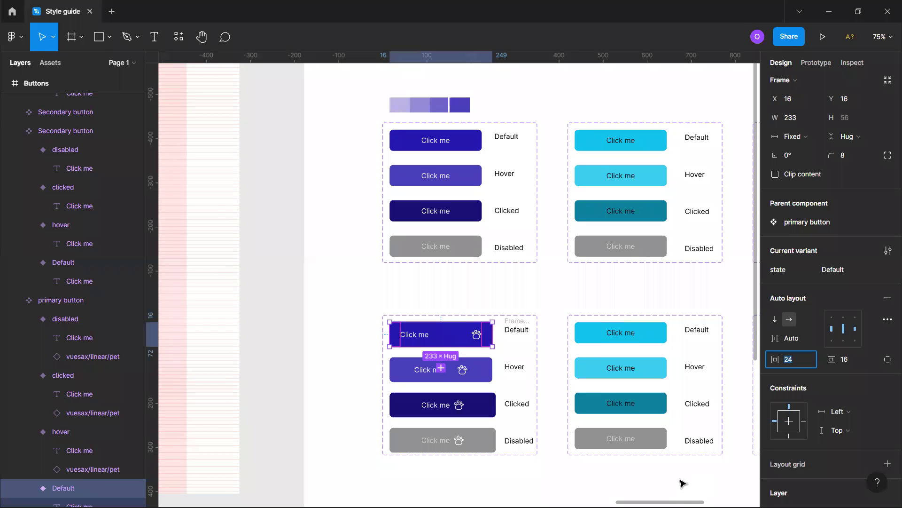
pyautogui.click(469, 300)
# Switch the Default button's spacing mode to Packed, then back to Space between.
pyautogui.click(465, 334)
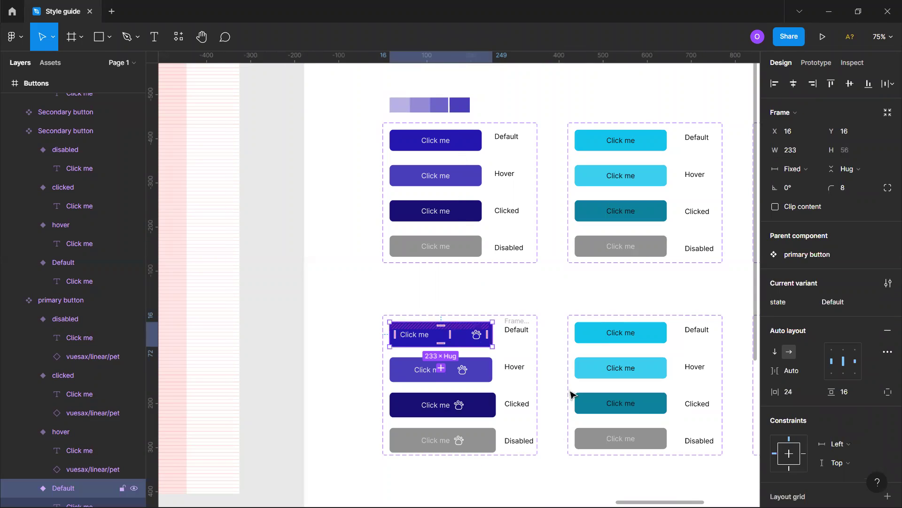
pyautogui.click(887, 354)
pyautogui.click(735, 421)
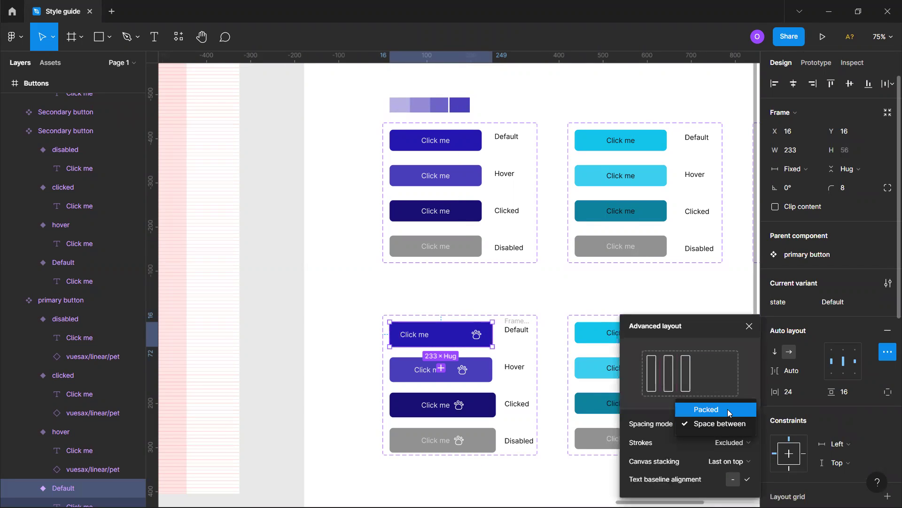
pyautogui.click(728, 409)
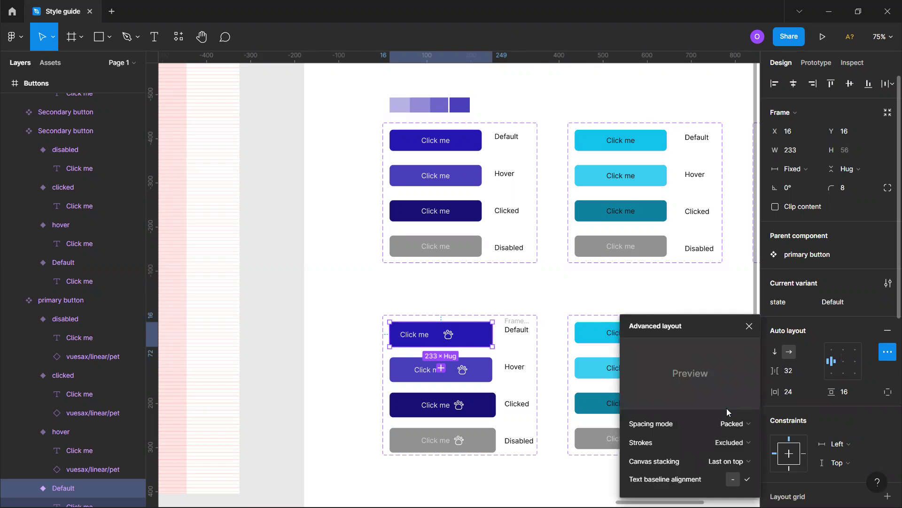
pyautogui.click(732, 423)
pyautogui.click(731, 438)
pyautogui.click(749, 328)
# Undo and redo until the Default button hugs width with 32 gap and 56 padding.
pyautogui.hotkey('ctrl', 'z')
pyautogui.hotkey('ctrl', 'shift', 'z')
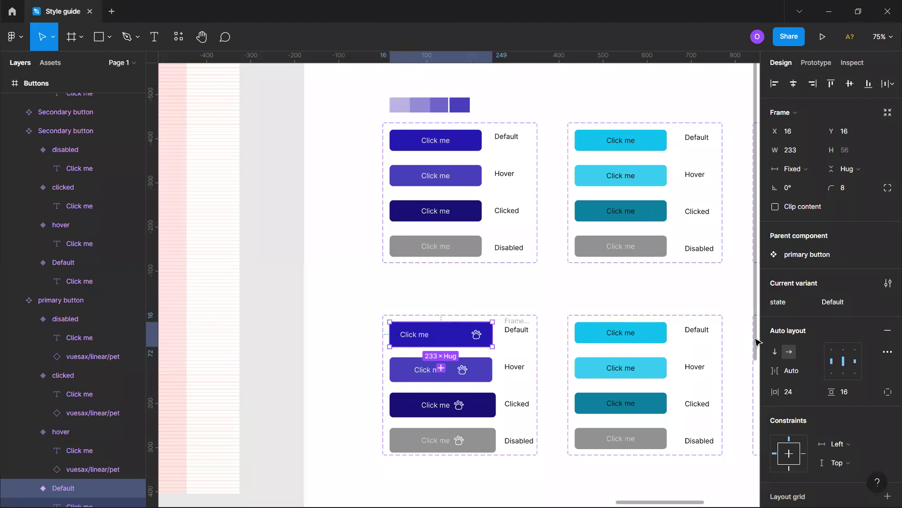
pyautogui.press('Escape')
pyautogui.press('Escape')
pyautogui.hotkey('ctrl', 'shift', 'z')
pyautogui.hotkey('ctrl', 'z')
pyautogui.hotkey('ctrl', 'z')
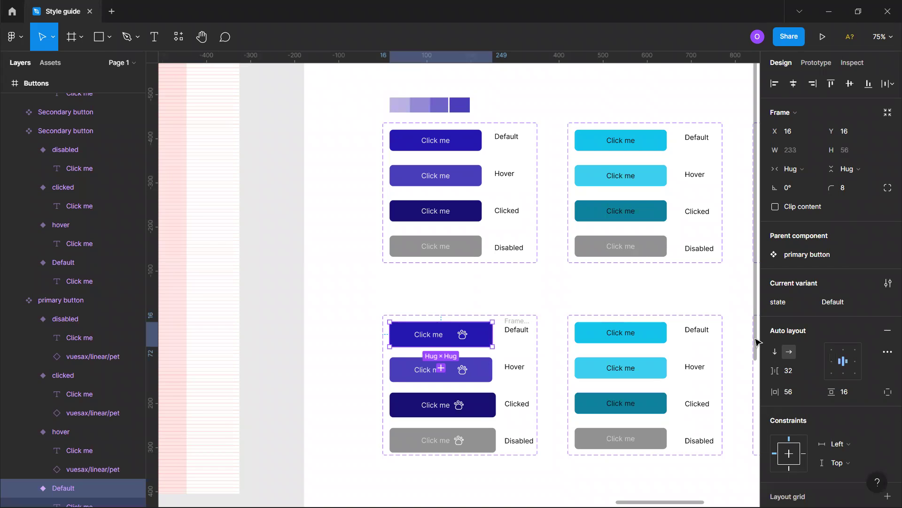
# Give the Clicked button variant 56 side padding and a 32 icon gap.
pyautogui.click(459, 405)
pyautogui.click(796, 387)
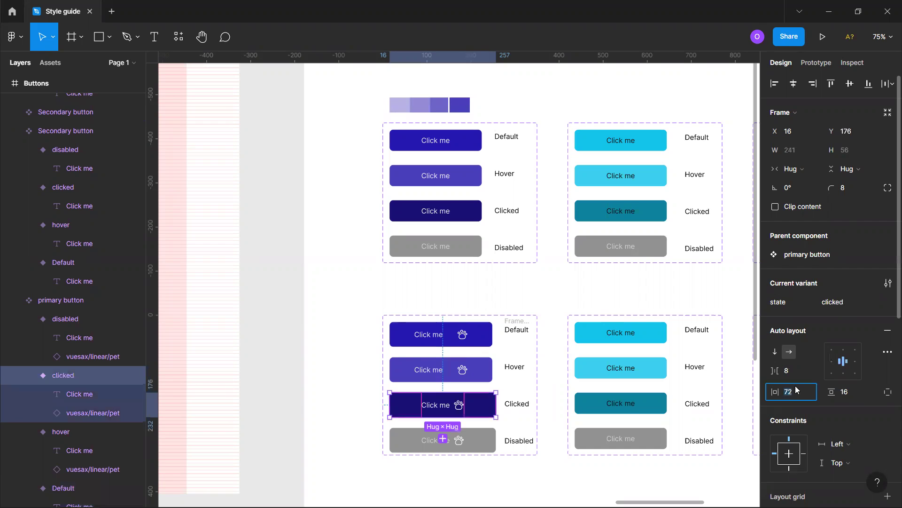
pyautogui.write('56')
pyautogui.press('Return')
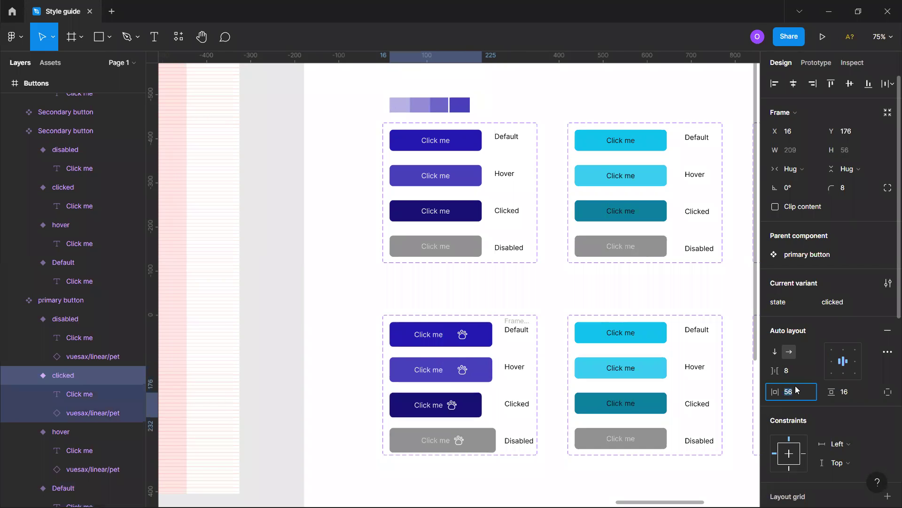
pyautogui.click(801, 373)
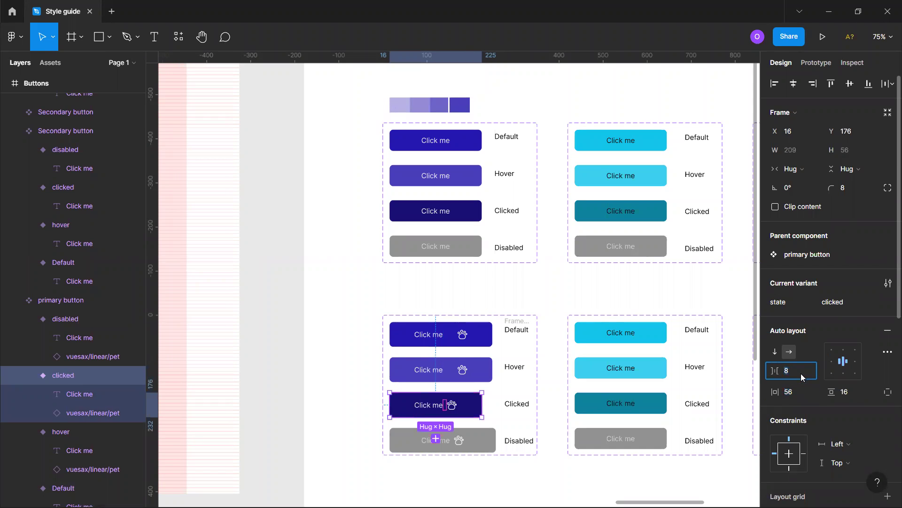
pyautogui.write('32')
pyautogui.press('Return')
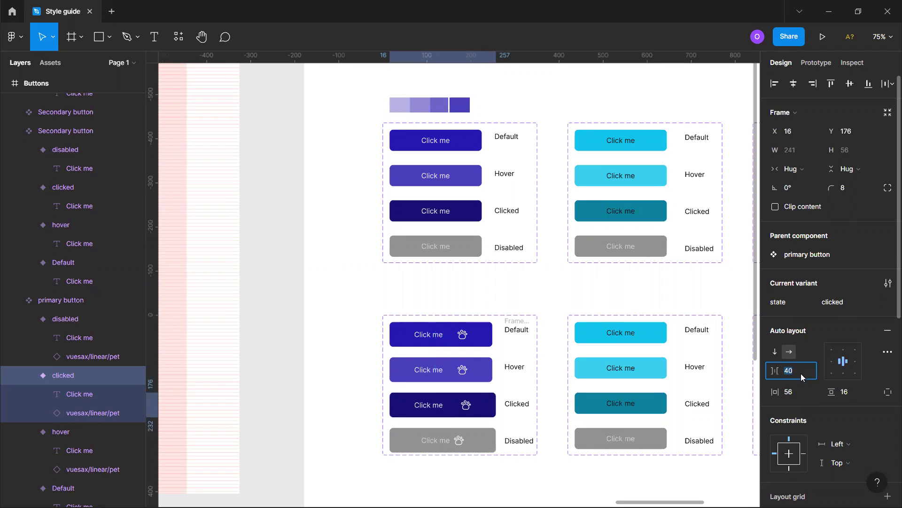
# Give the Disabled button variant 56 side padding and raise its icon gap to 32.
pyautogui.click(483, 444)
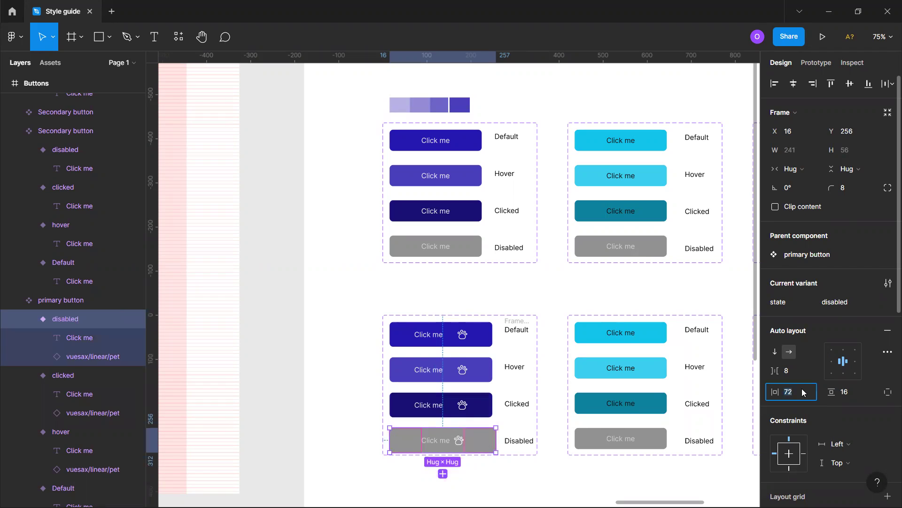
pyautogui.write('56')
pyautogui.press('Return')
pyautogui.write('56')
pyautogui.click(790, 371)
pyautogui.press('Up')
pyautogui.press('Up')
pyautogui.press('Up')
pyautogui.press('Up')
pyautogui.press('Up')
pyautogui.press('Up')
pyautogui.press('Up')
pyautogui.press('Up')
pyautogui.press('Up')
pyautogui.press('Up')
pyautogui.press('Up')
pyautogui.press('Up')
pyautogui.press('Up')
pyautogui.press('Up')
pyautogui.press('Up')
pyautogui.press('Up')
pyautogui.press('Up')
pyautogui.press('Up')
pyautogui.press('Up')
pyautogui.press('Up')
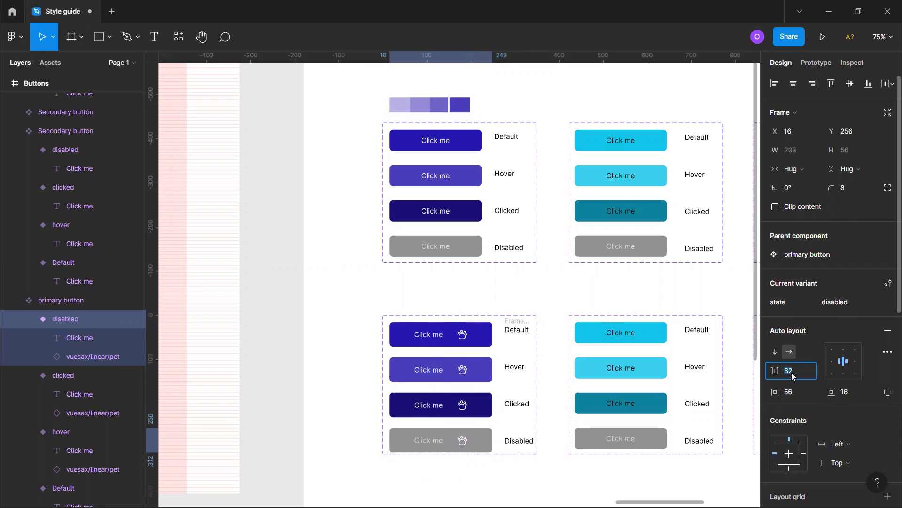
pyautogui.click(529, 477)
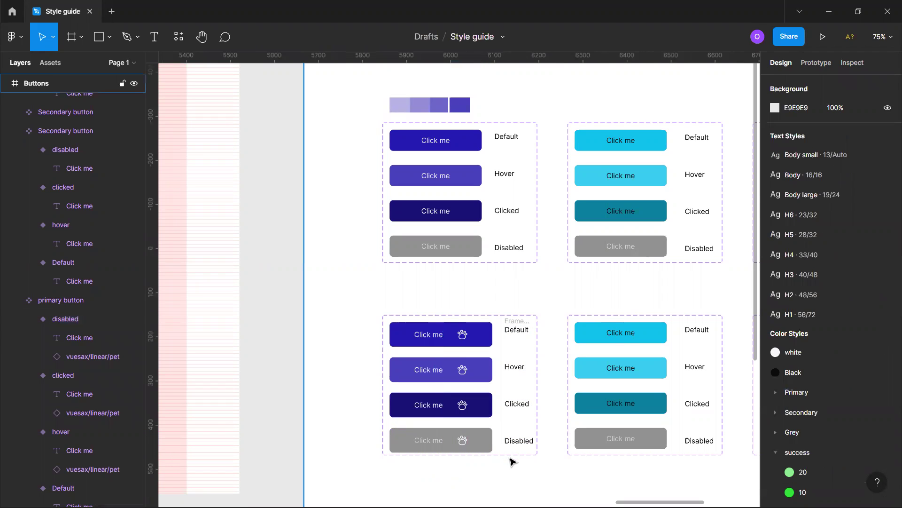
# Swap the Disabled button's white paw icon fill for the Grey/10 colour style.
pyautogui.scroll(-3, 497, 447)
pyautogui.scroll(3, 497, 446)
pyautogui.hscroll(1, 495, 447)
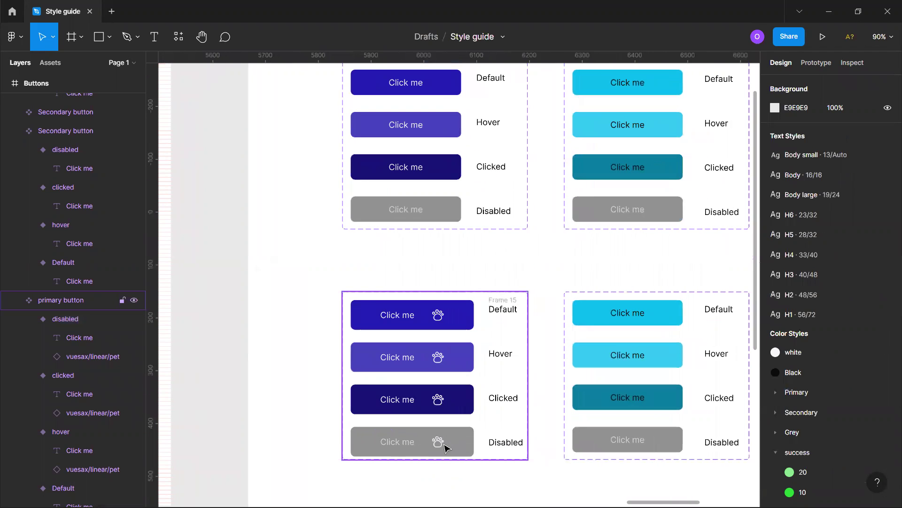
pyautogui.keyDown('ctrl'); pyautogui.click(399, 444); pyautogui.keyUp('ctrl')
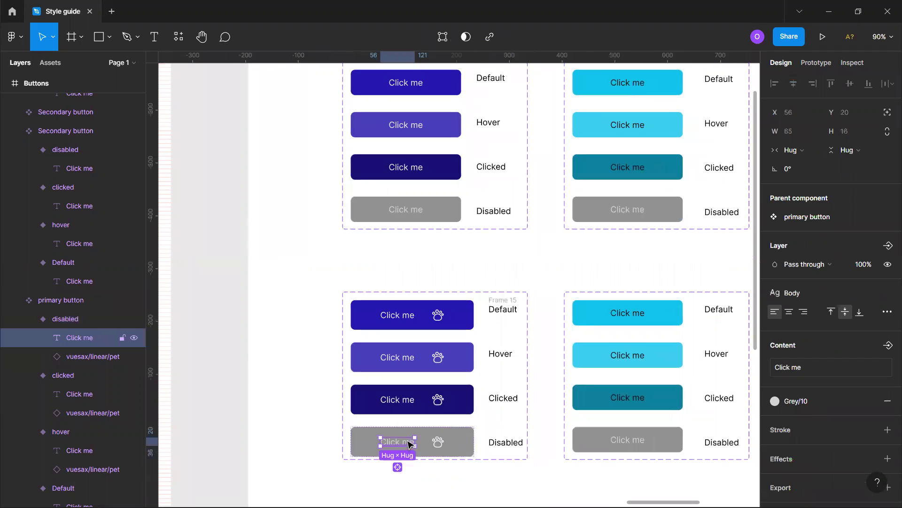
pyautogui.click(443, 443)
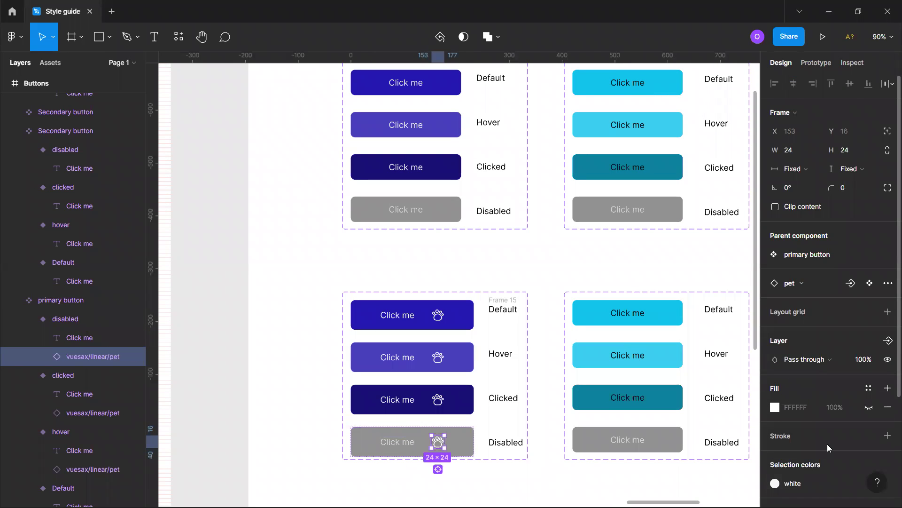
pyautogui.scroll(-3, 841, 402)
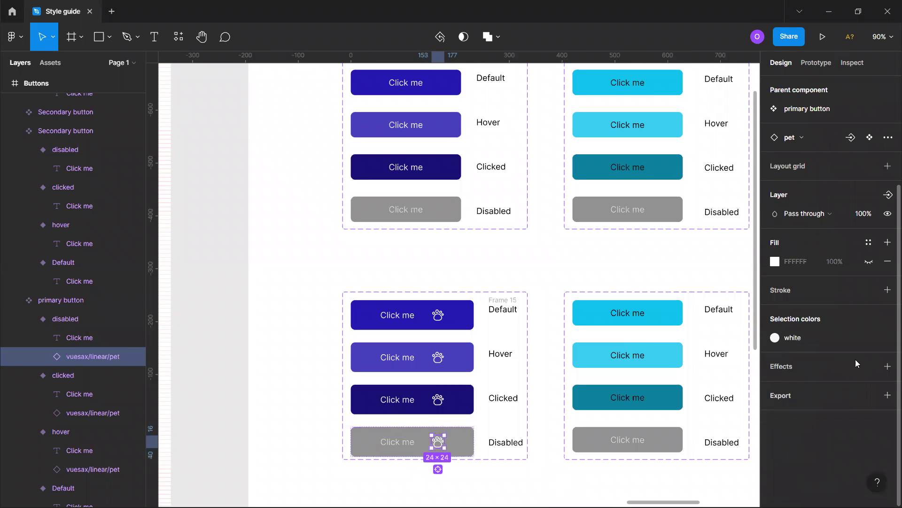
pyautogui.click(826, 339)
pyautogui.scroll(-5, 691, 401)
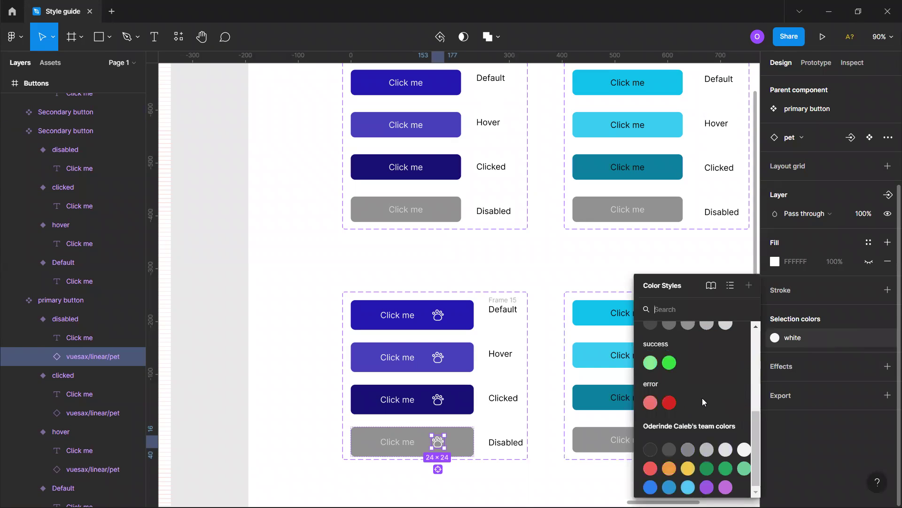
pyautogui.scroll(3, 702, 397)
pyautogui.click(724, 444)
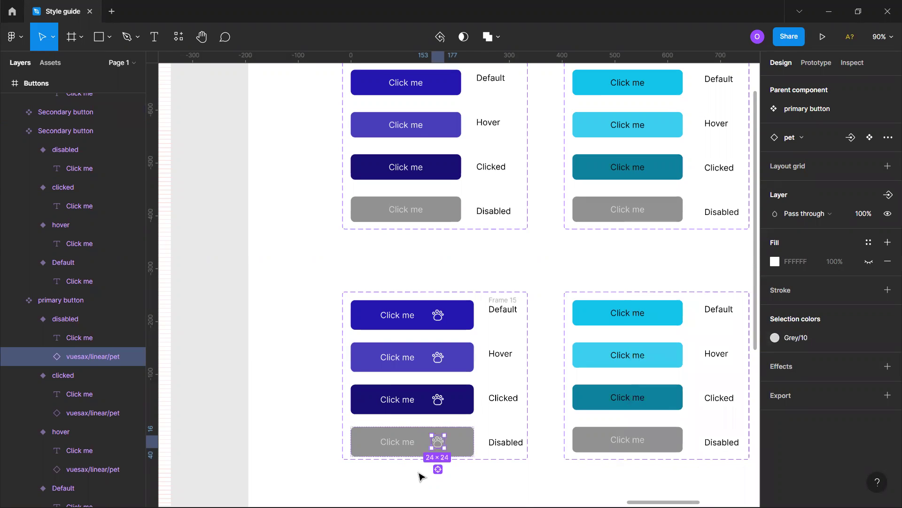
pyautogui.click(400, 488)
pyautogui.hscroll(4, 450, 468)
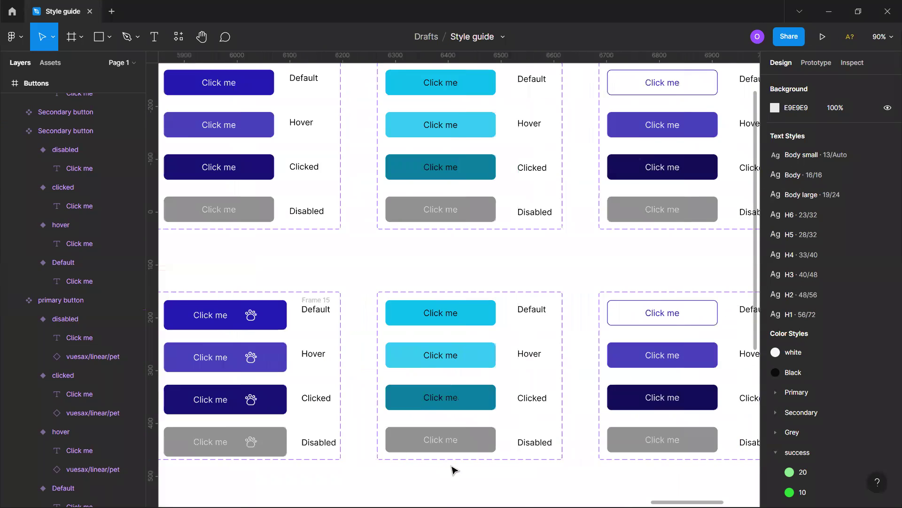
pyautogui.scroll(-5, 452, 469)
# Delete the two lower-right duplicate button sets.
pyautogui.moveTo(404, 347); pyautogui.dragTo(685, 487)
pyautogui.press('Delete')
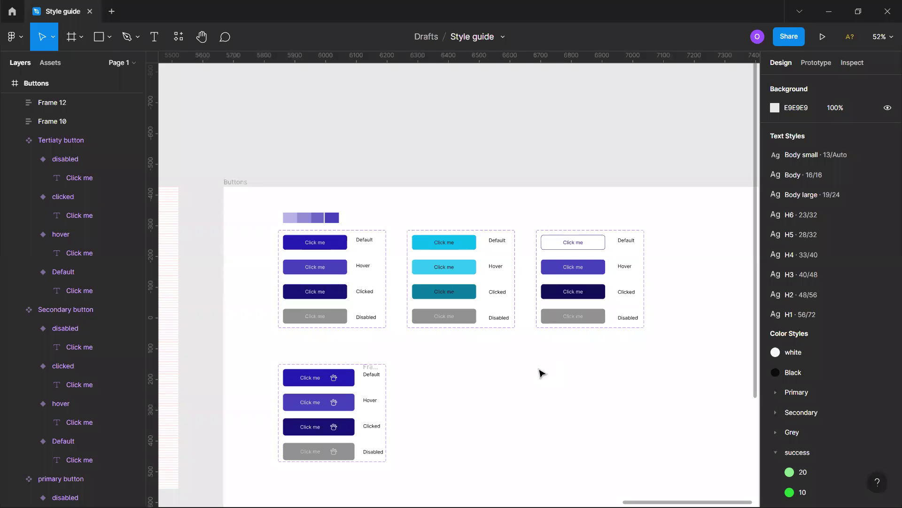
pyautogui.click(396, 401)
pyautogui.click(390, 369)
# Rename the duplicated component set to 'primary button with icon'.
pyautogui.click(386, 373)
pyautogui.click(827, 217)
pyautogui.click(832, 216)
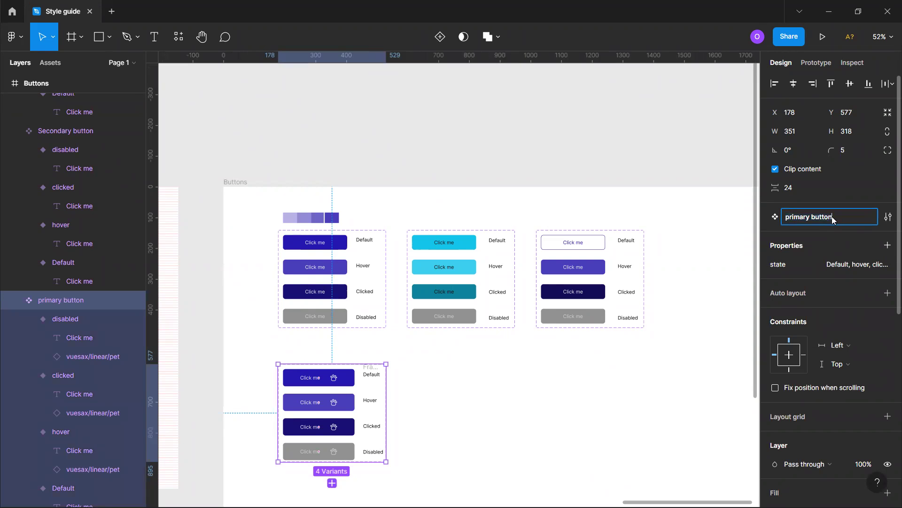
pyautogui.write('with icon')
pyautogui.press('Return')
pyautogui.click(488, 141)
# Alt-drag a duplicate of the Buttons frame to the right of the original.
pyautogui.scroll(-3, 484, 139)
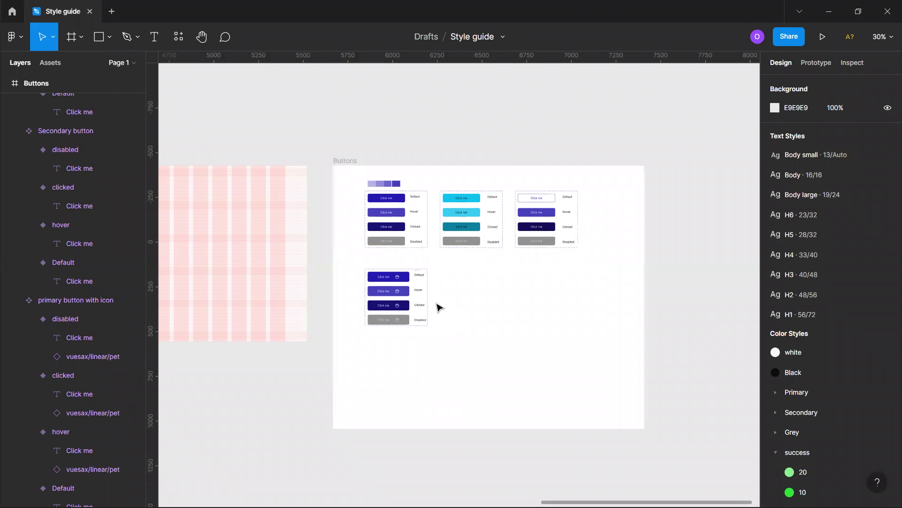
pyautogui.hscroll(5, 435, 305)
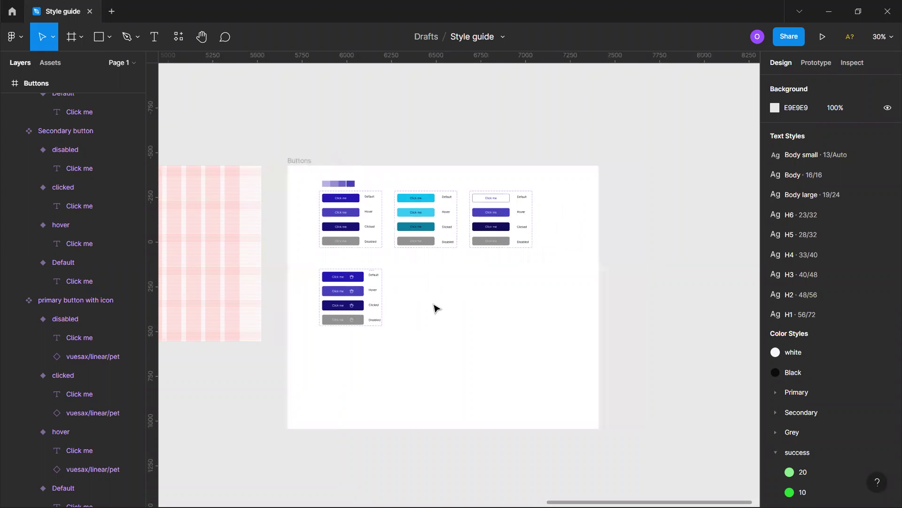
pyautogui.hscroll(-3, 437, 291)
pyautogui.click(230, 162)
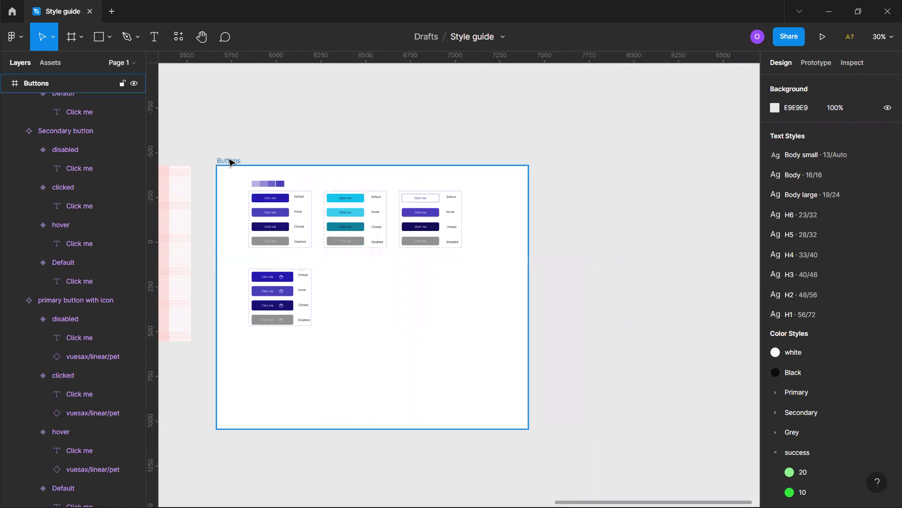
pyautogui.click(230, 161)
pyautogui.moveTo(241, 161); pyautogui.dragTo(557, 162)
# Delete all button sets and swatches from the copied frame, leaving it blank.
pyautogui.hscroll(4, 665, 185)
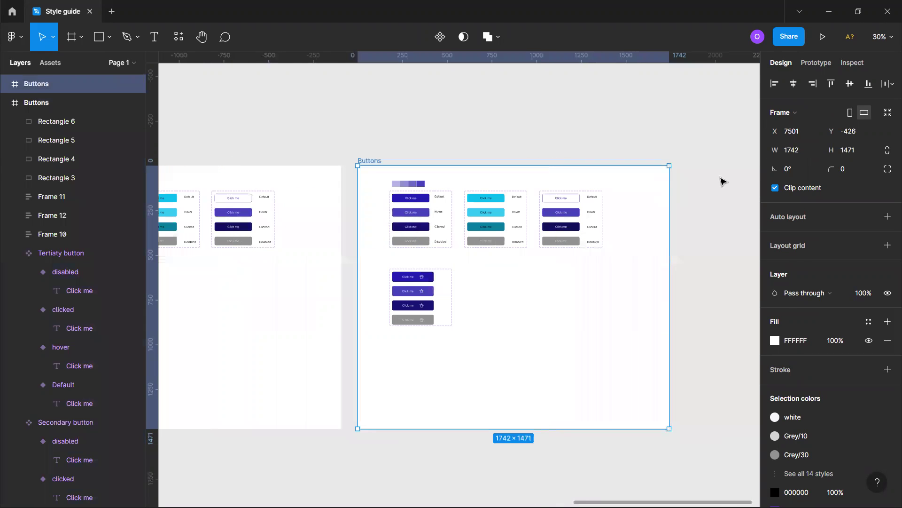
pyautogui.click(677, 187)
pyautogui.moveTo(380, 177); pyautogui.dragTo(636, 371)
pyautogui.press('Delete')
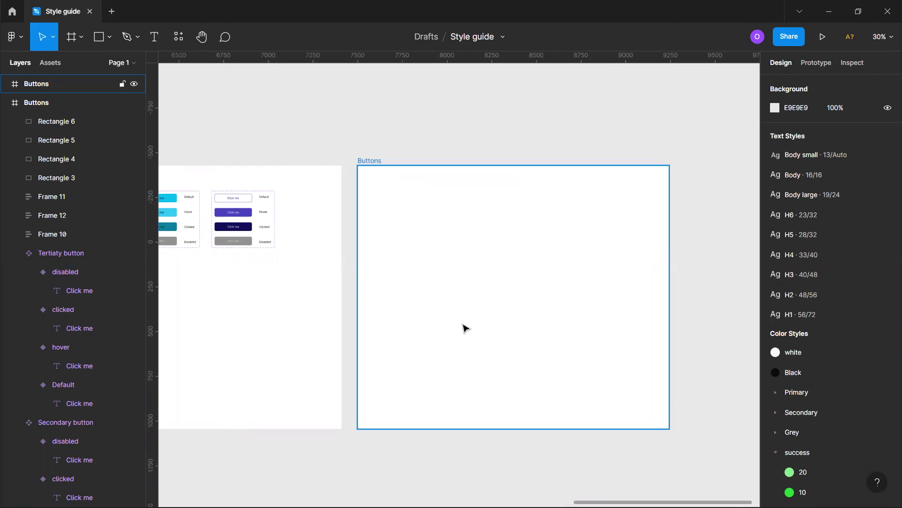
# Start a text box inside the empty copied frame.
pyautogui.scroll(3, 449, 311)
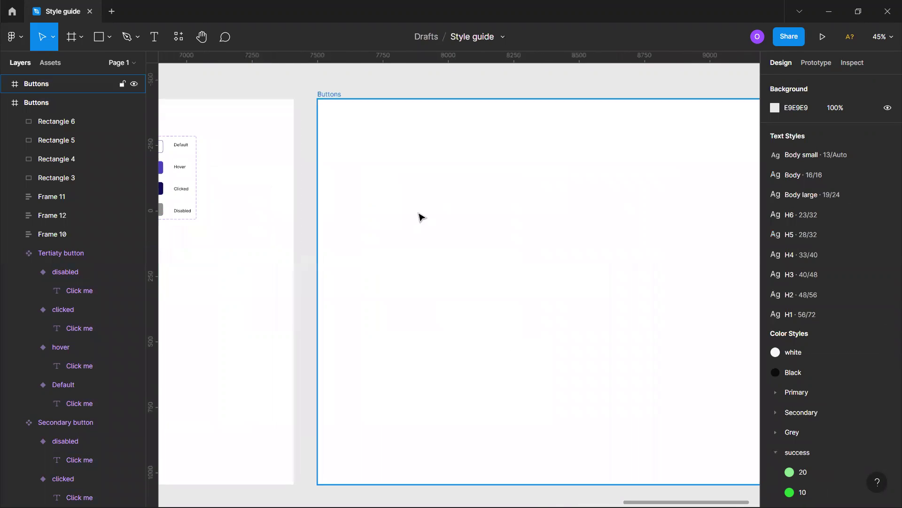
pyautogui.press('t')
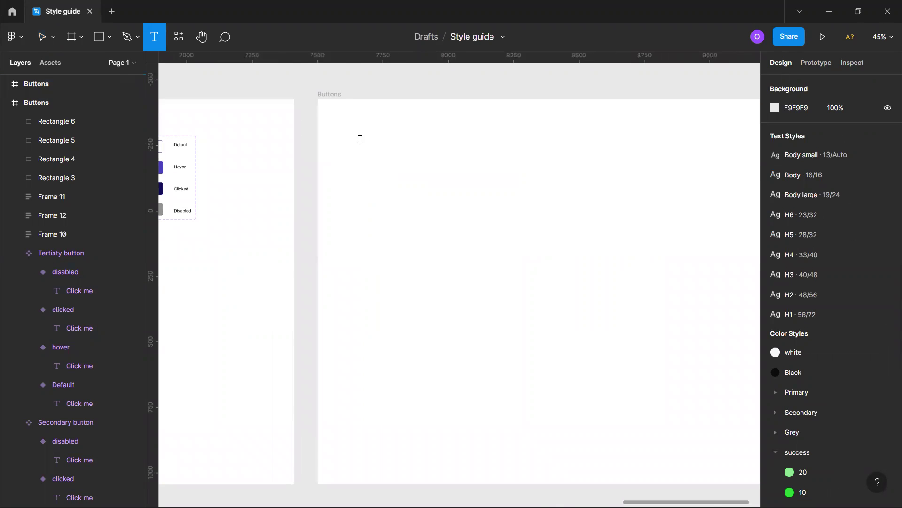
pyautogui.click(356, 135)
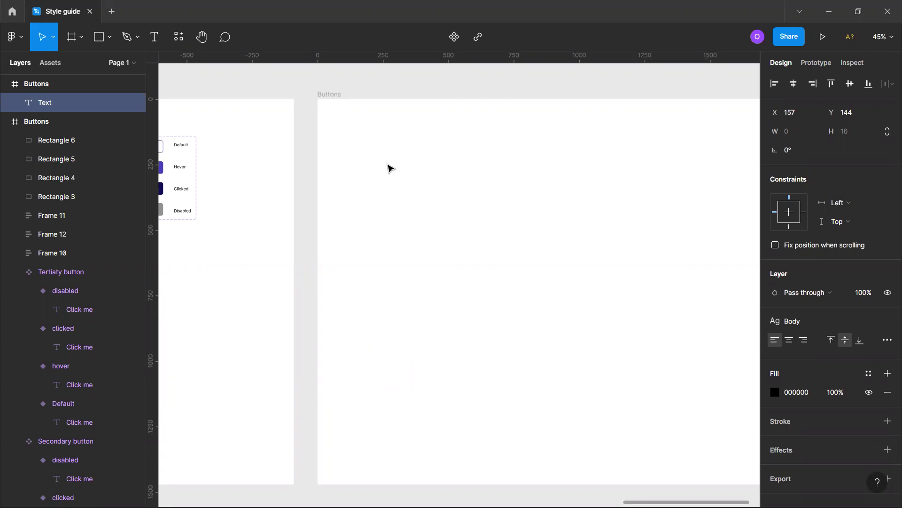
# Add a 'Username' text in the empty frame with the Body text style.
pyautogui.press('t')
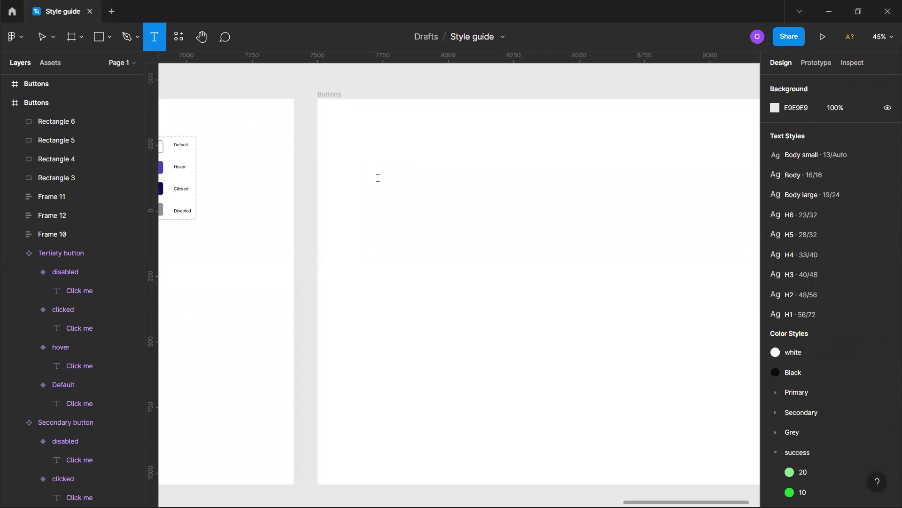
pyautogui.click(377, 177)
pyautogui.write('Username')
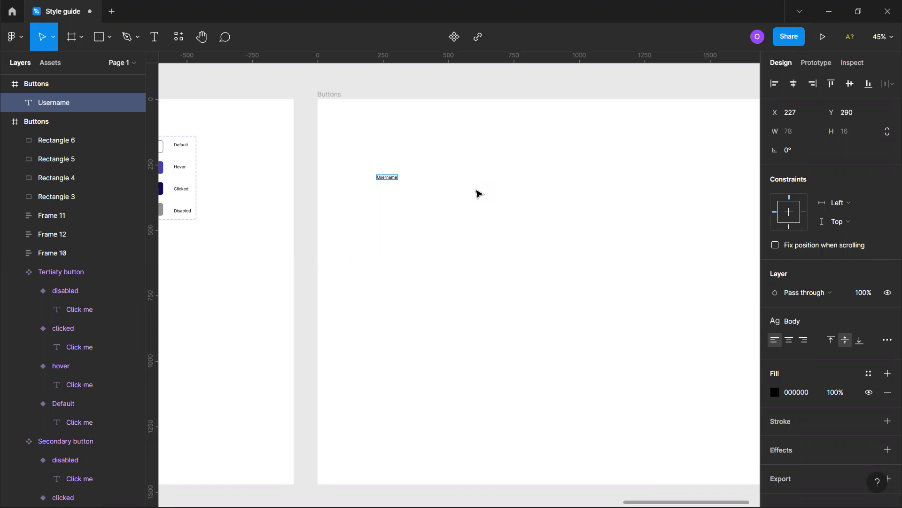
pyautogui.press('Escape')
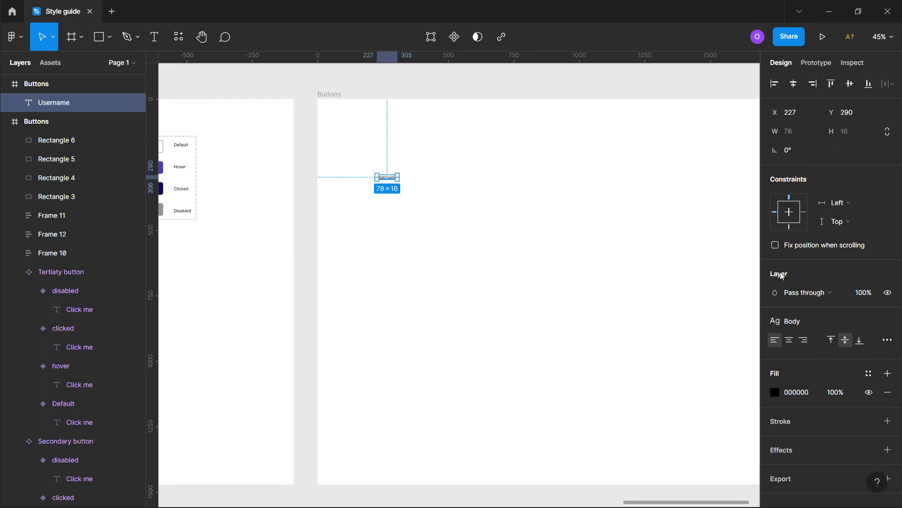
pyautogui.click(816, 321)
pyautogui.click(821, 359)
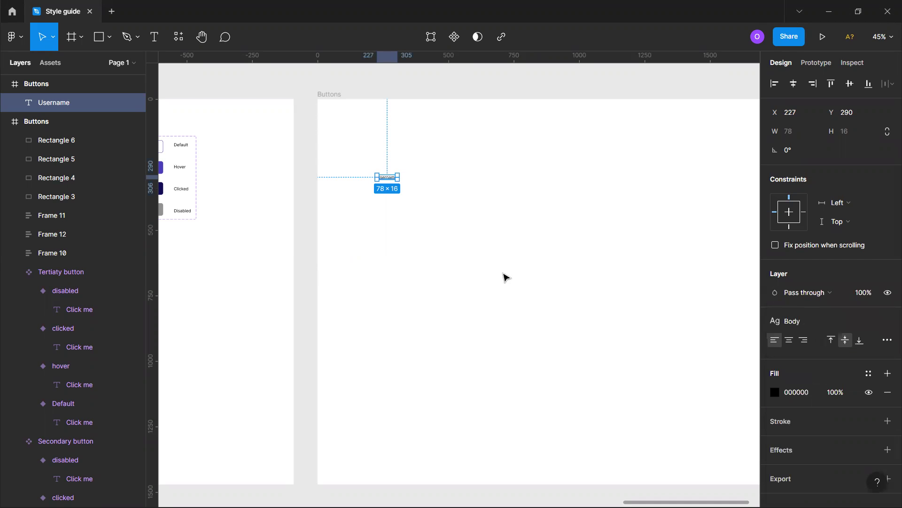
pyautogui.click(433, 201)
# Wrap Username in auto layout aligned middle-left with 32 vertical padding.
pyautogui.click(389, 178)
pyautogui.hotkey('shift', 'a')
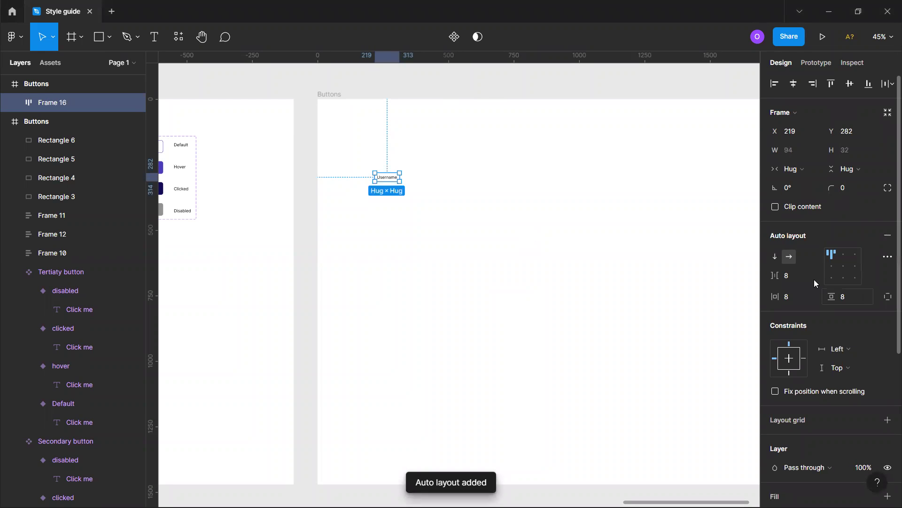
pyautogui.click(828, 266)
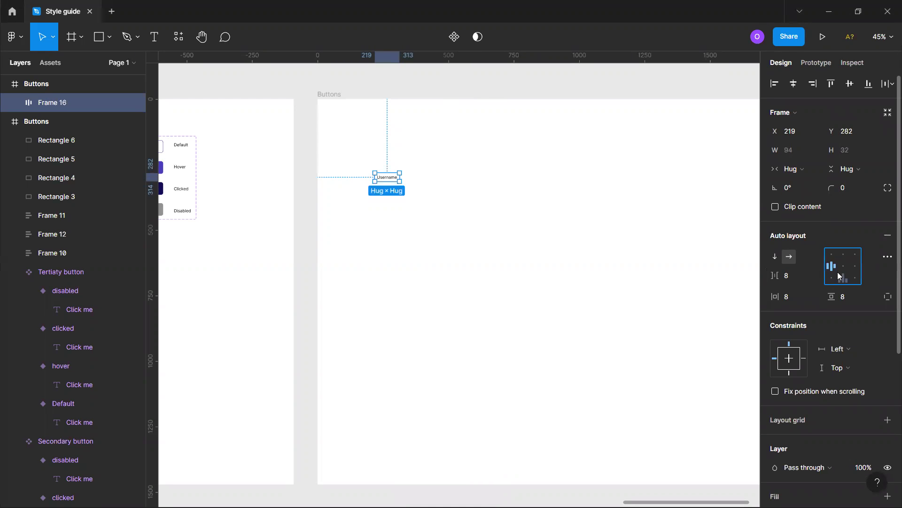
pyautogui.click(845, 296)
pyautogui.hotkey('shift', 'Up')
pyautogui.hotkey('shift', 'Up')
pyautogui.hotkey('shift', 'Up')
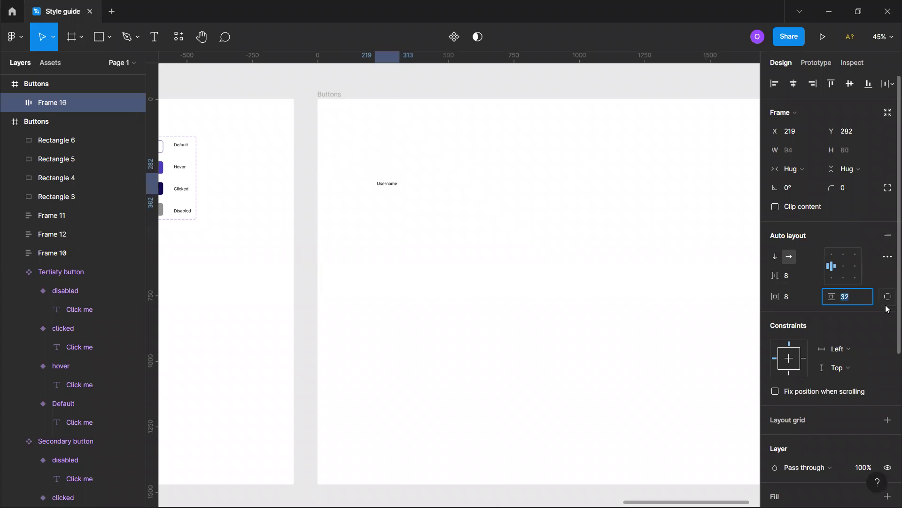
pyautogui.scroll(-5, 848, 337)
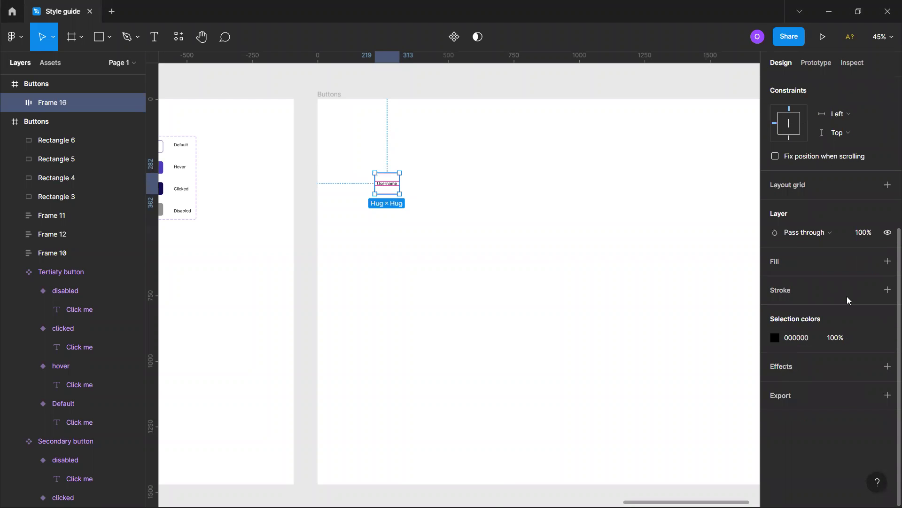
# Give the Username frame a stroke using the Black colour style.
pyautogui.click(869, 290)
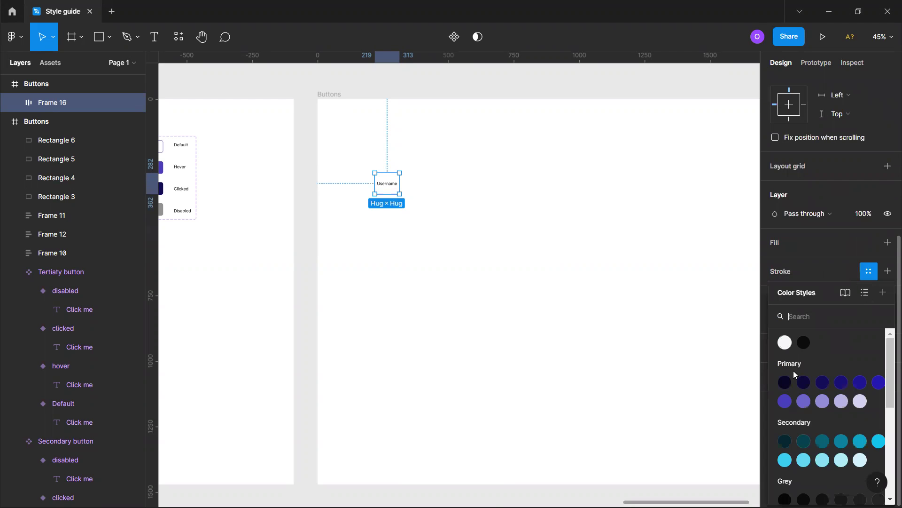
pyautogui.click(805, 343)
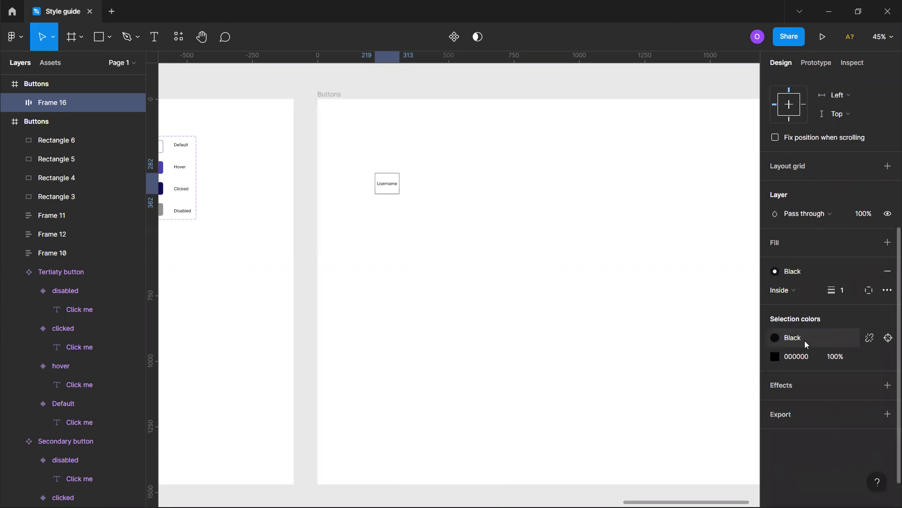
pyautogui.scroll(3, 810, 244)
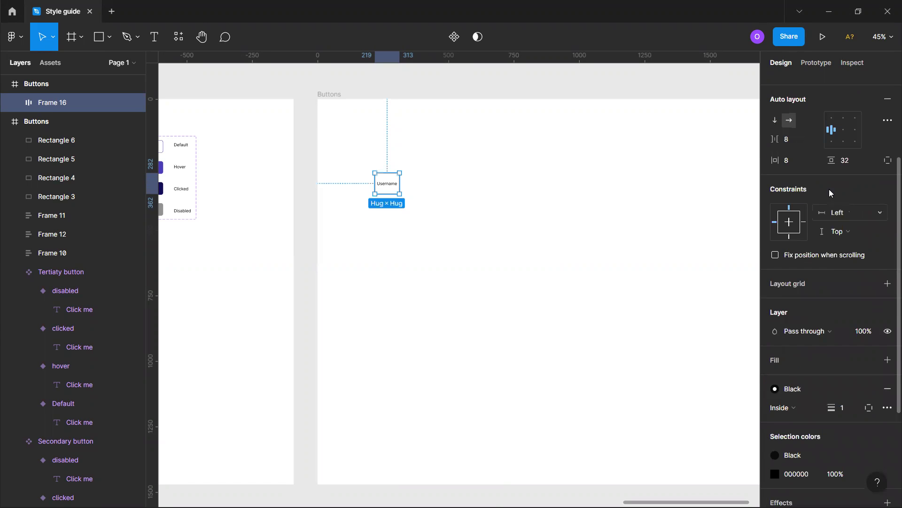
# Keep horizontal padding at 8 after trying 16, and set item spacing to 32.
pyautogui.click(795, 160)
pyautogui.write('16')
pyautogui.press('Return')
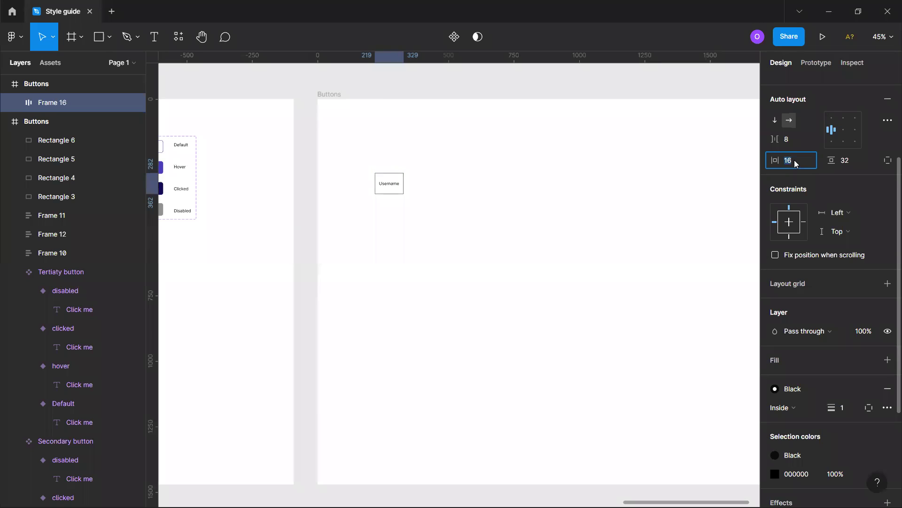
pyautogui.write('8')
pyautogui.press('Return')
pyautogui.click(790, 140)
pyautogui.write('32')
pyautogui.press('Return')
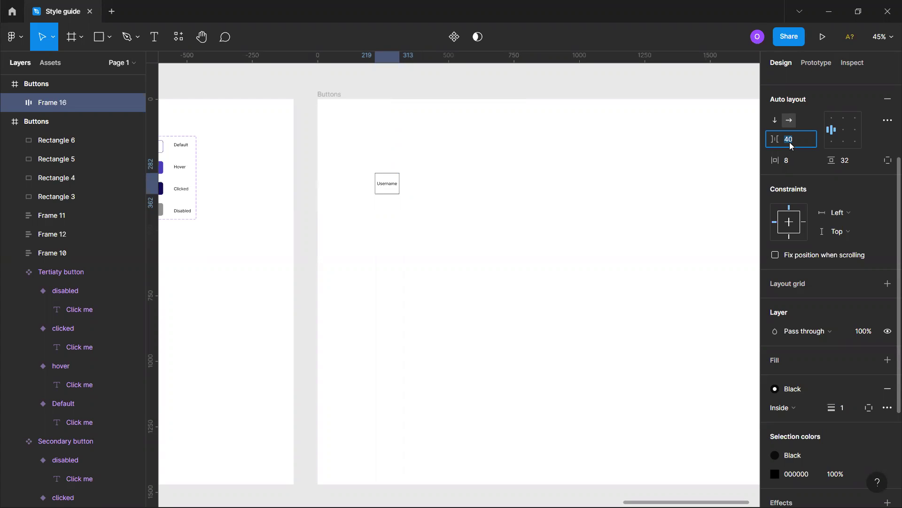
pyautogui.click(400, 193)
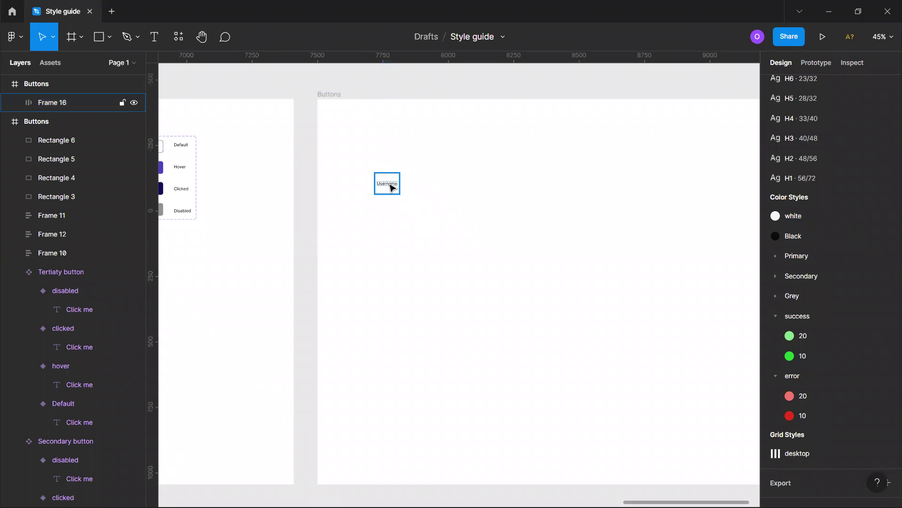
# Set the Username field frame to a fixed width of 520.
pyautogui.click(392, 187)
pyautogui.moveTo(400, 186); pyautogui.dragTo(479, 186)
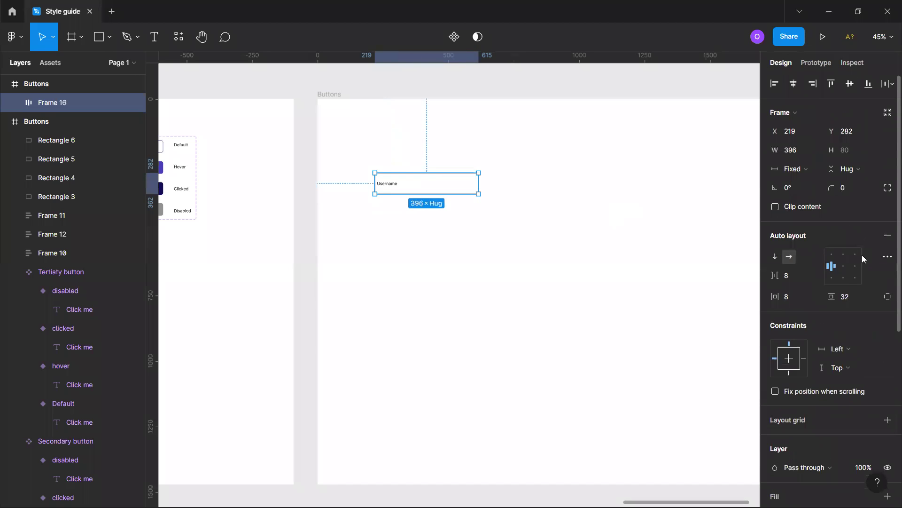
pyautogui.click(807, 151)
pyautogui.write('80')
pyautogui.press('Return')
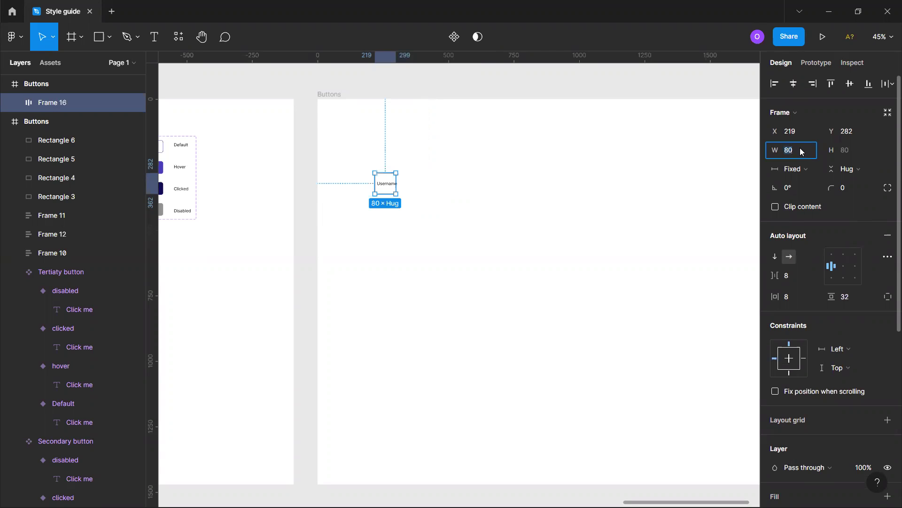
pyautogui.hotkey('shift', 'Up')
pyautogui.hotkey('shift', 'Up')
pyautogui.hotkey('shift', 'Up')
pyautogui.hotkey('shift', 'Up')
pyautogui.hotkey('shift', 'Up')
pyautogui.hotkey('shift', 'Up')
pyautogui.hotkey('shift', 'Up')
pyautogui.hotkey('shift', 'Up')
pyautogui.hotkey('shift', 'Up')
pyautogui.hotkey('shift', 'Up')
pyautogui.hotkey('shift', 'Up')
pyautogui.hotkey('shift', 'Up')
pyautogui.hotkey('shift', 'Up')
pyautogui.hotkey('shift', 'Up')
pyautogui.hotkey('shift', 'Up')
pyautogui.hotkey('shift', 'Up')
pyautogui.hotkey('shift', 'Up')
pyautogui.hotkey('shift', 'Up')
pyautogui.hotkey('shift', 'Up')
pyautogui.hotkey('shift', 'Up')
pyautogui.hotkey('shift', 'Up')
pyautogui.hotkey('shift', 'Up')
pyautogui.hotkey('shift', 'Up')
pyautogui.hotkey('shift', 'Up')
pyautogui.hotkey('shift', 'Up')
pyautogui.hotkey('shift', 'Up')
pyautogui.hotkey('shift', 'Up')
pyautogui.hotkey('shift', 'Up')
pyautogui.hotkey('shift', 'Up')
pyautogui.hotkey('shift', 'Up')
pyautogui.hotkey('shift', 'Up')
pyautogui.hotkey('shift', 'Up')
pyautogui.hotkey('shift', 'Up')
pyautogui.hotkey('shift', 'Up')
pyautogui.hotkey('shift', 'Up')
pyautogui.hotkey('shift', 'Up')
pyautogui.hotkey('shift', 'Up')
pyautogui.hotkey('shift', 'Up')
pyautogui.hotkey('shift', 'Up')
pyautogui.hotkey('shift', 'Up')
pyautogui.hotkey('shift', 'Down')
pyautogui.hotkey('shift', 'Down')
pyautogui.hotkey('shift', 'Down')
pyautogui.hotkey('shift', 'Down')
pyautogui.press('Down')
pyautogui.press('Down')
pyautogui.press('Down')
pyautogui.press('Down')
pyautogui.press('Down')
pyautogui.press('Down')
pyautogui.press('Down')
pyautogui.press('Down')
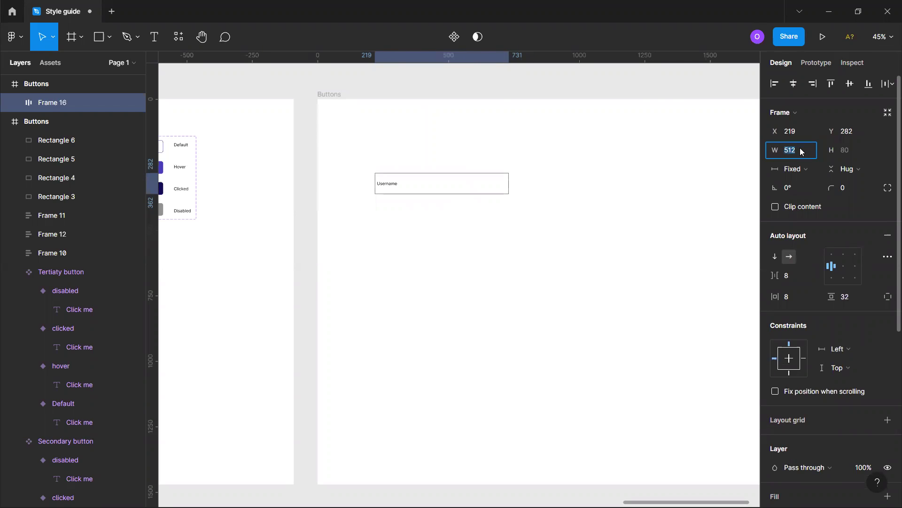
pyautogui.press('Up')
pyautogui.press('Up')
pyautogui.press('Up')
pyautogui.press('Up')
pyautogui.press('Up')
pyautogui.press('Up')
pyautogui.press('Up')
pyautogui.press('Up')
pyautogui.click(475, 261)
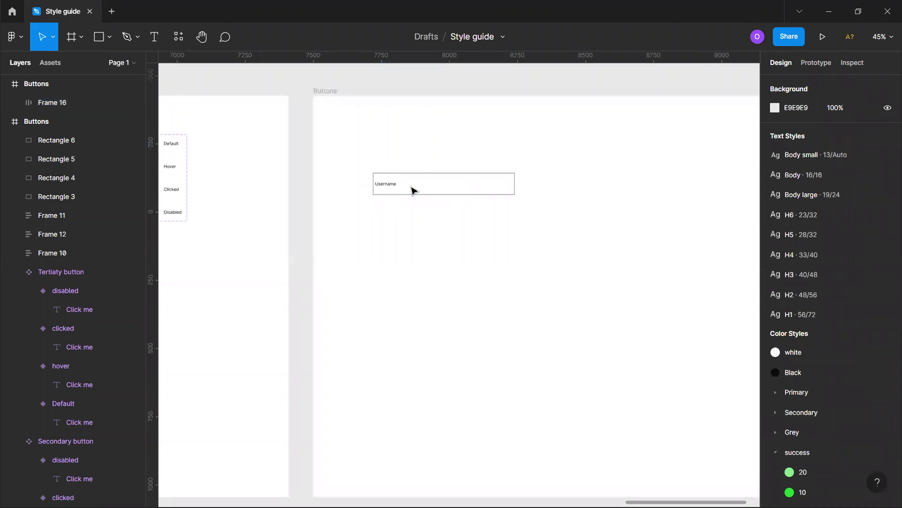
# Round the Username field frame's corners to a radius of 8.
pyautogui.click(445, 185)
pyautogui.click(857, 188)
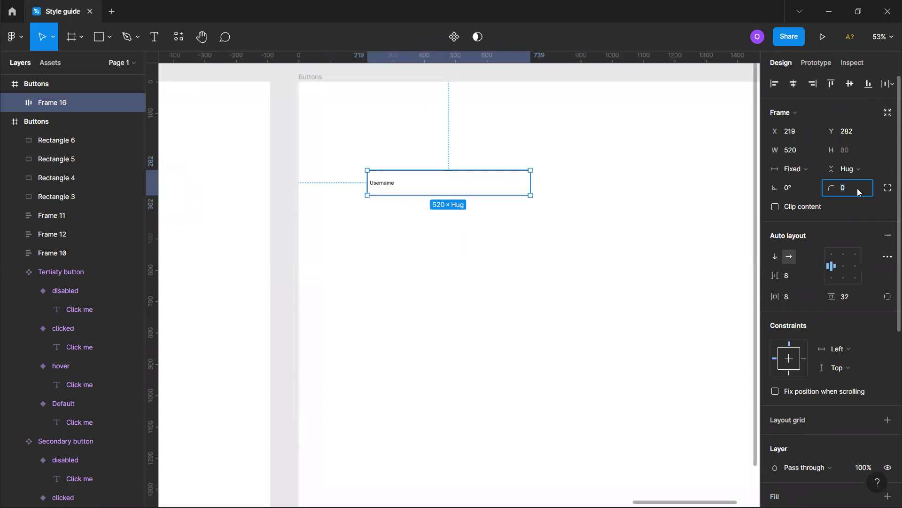
pyautogui.write('8')
pyautogui.press('Return')
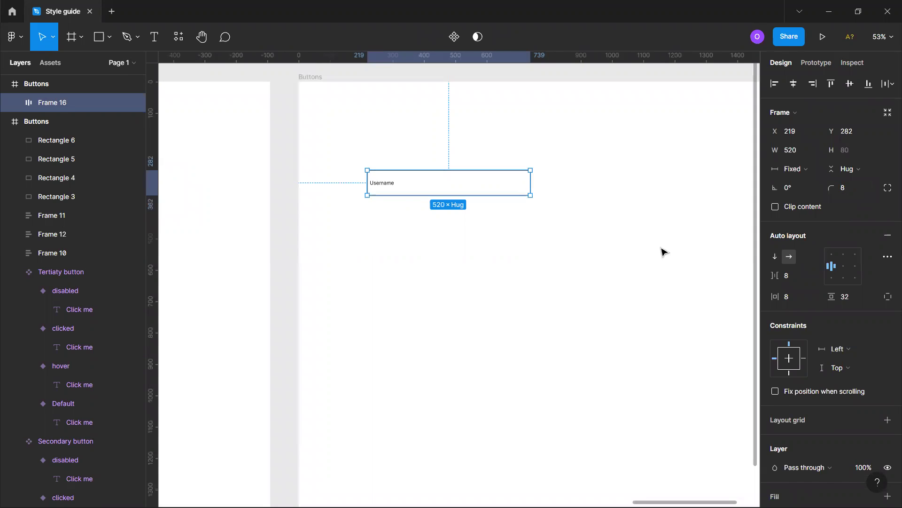
pyautogui.click(583, 218)
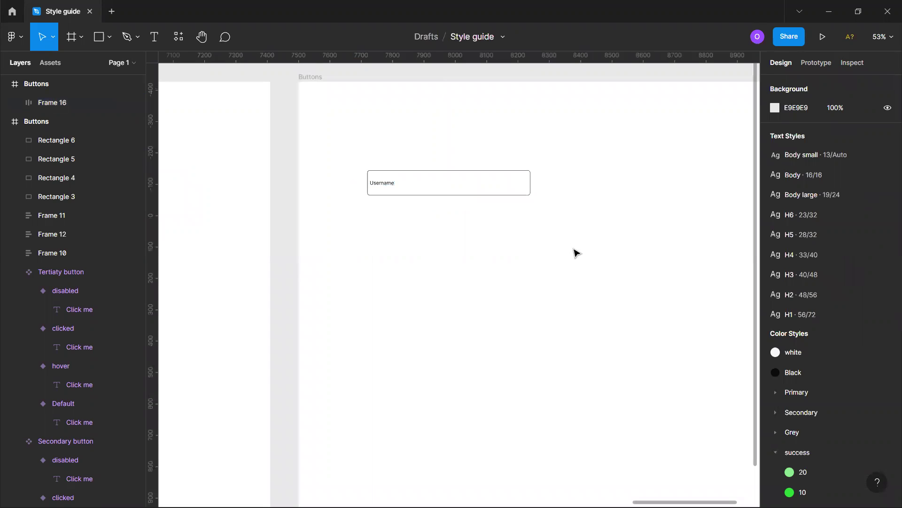
pyautogui.click(454, 184)
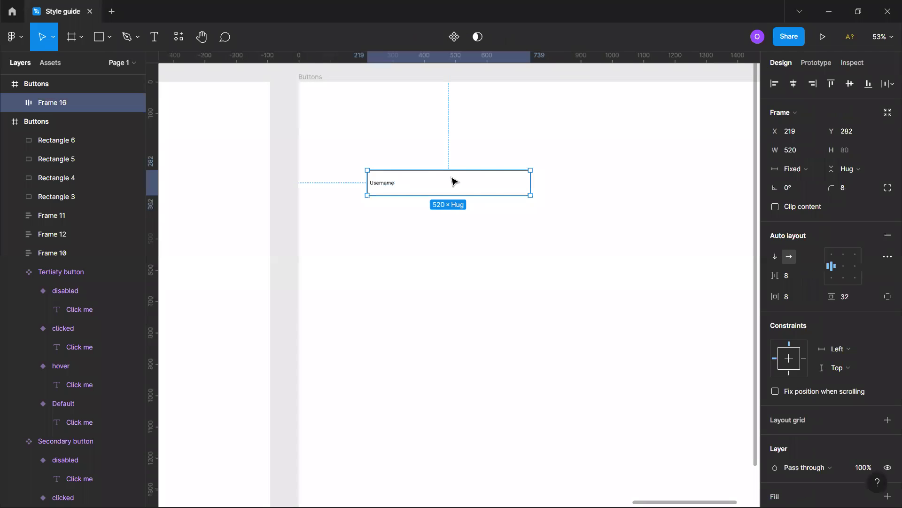
pyautogui.scroll(-5, 870, 360)
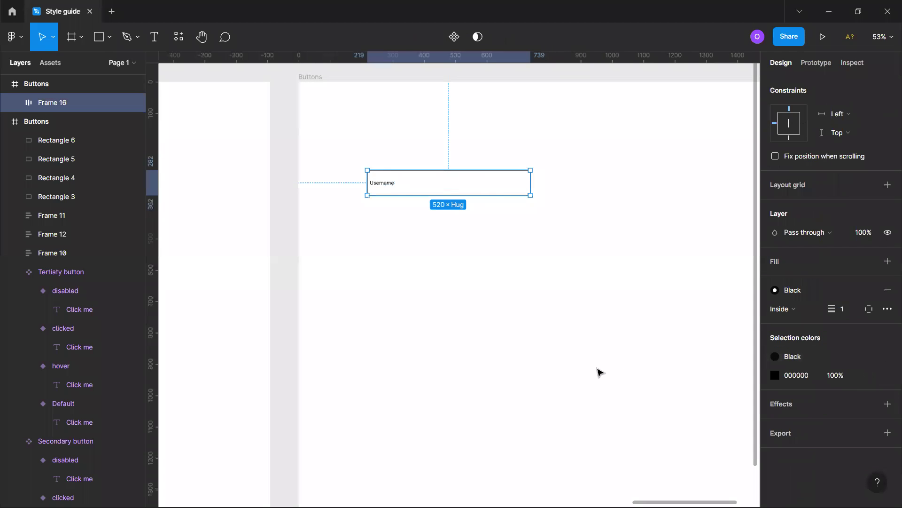
# Style the Username placeholder as Body large text in the Grey/40 colour style.
pyautogui.click(389, 213)
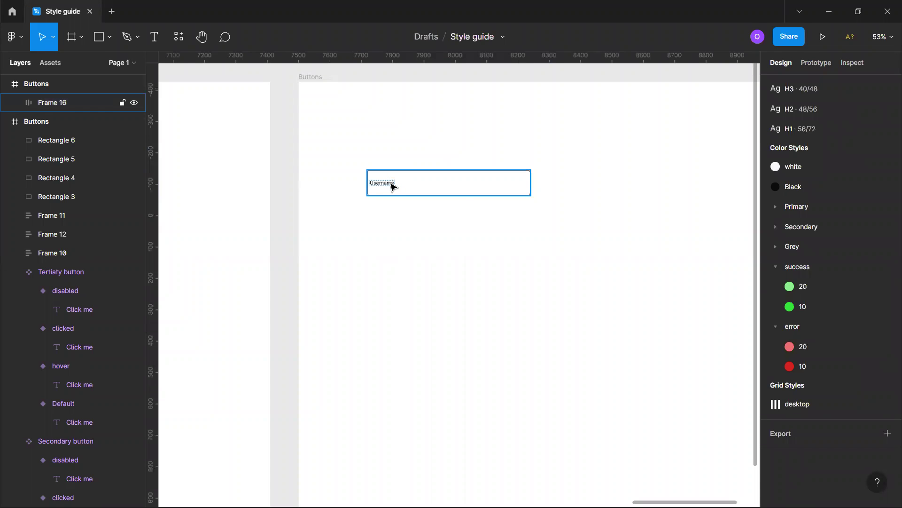
pyautogui.doubleClick(392, 186)
pyautogui.click(823, 243)
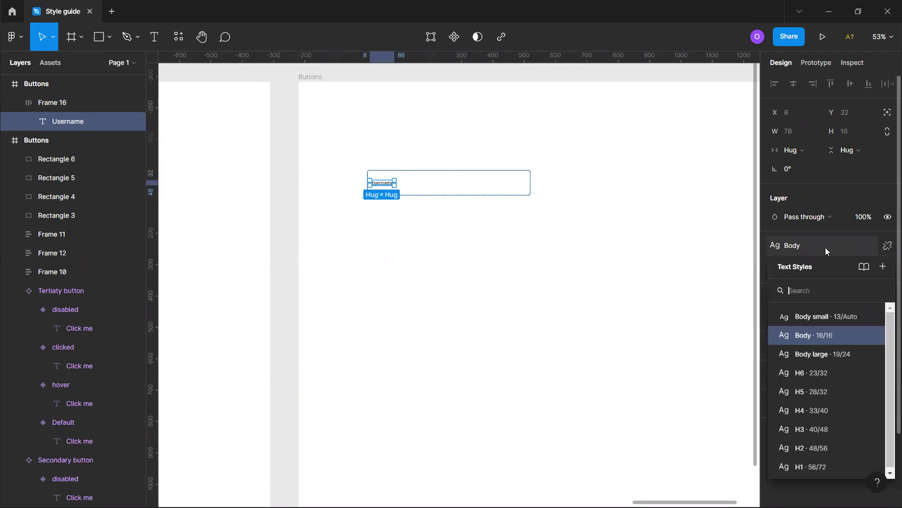
pyautogui.click(827, 348)
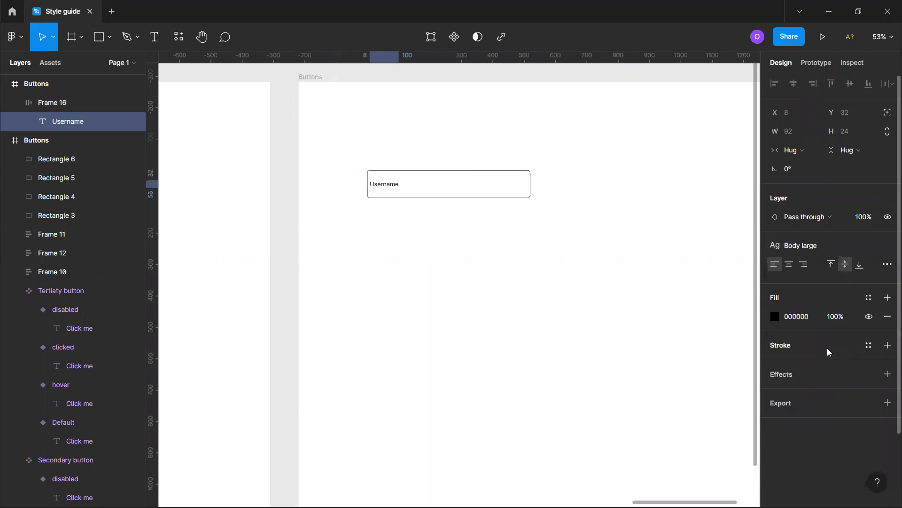
pyautogui.click(869, 298)
pyautogui.scroll(-5, 853, 399)
pyautogui.scroll(3, 846, 393)
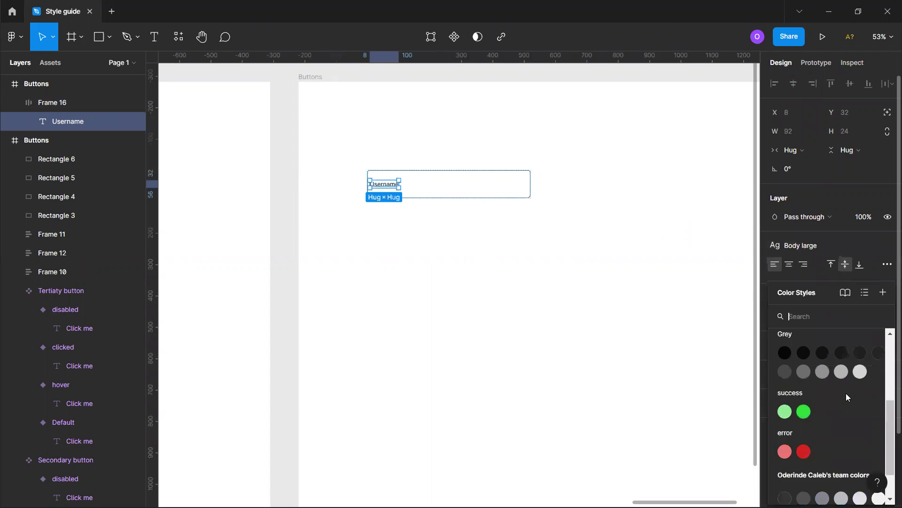
pyautogui.click(792, 442)
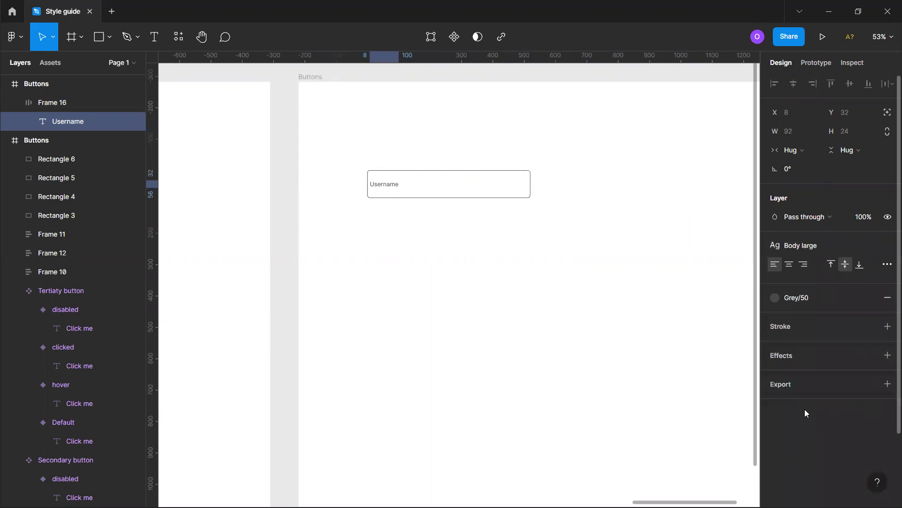
pyautogui.click(823, 303)
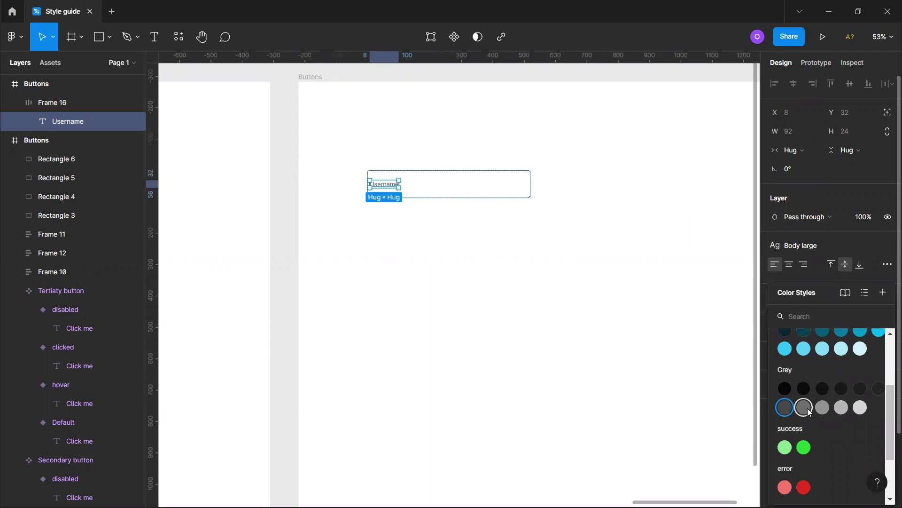
pyautogui.click(804, 407)
# Alt-drag a copy of the Username text to just above the input box.
pyautogui.click(511, 199)
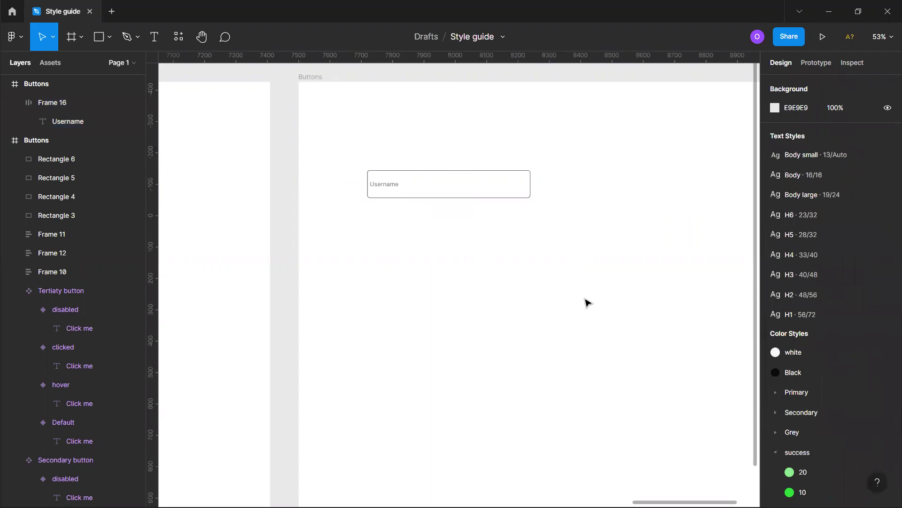
pyautogui.doubleClick(392, 186)
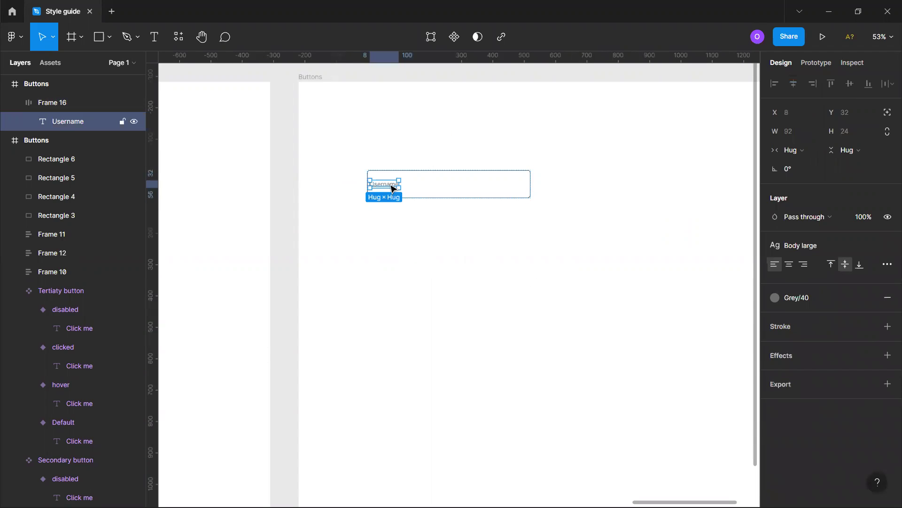
pyautogui.moveTo(390, 187); pyautogui.dragTo(389, 168)
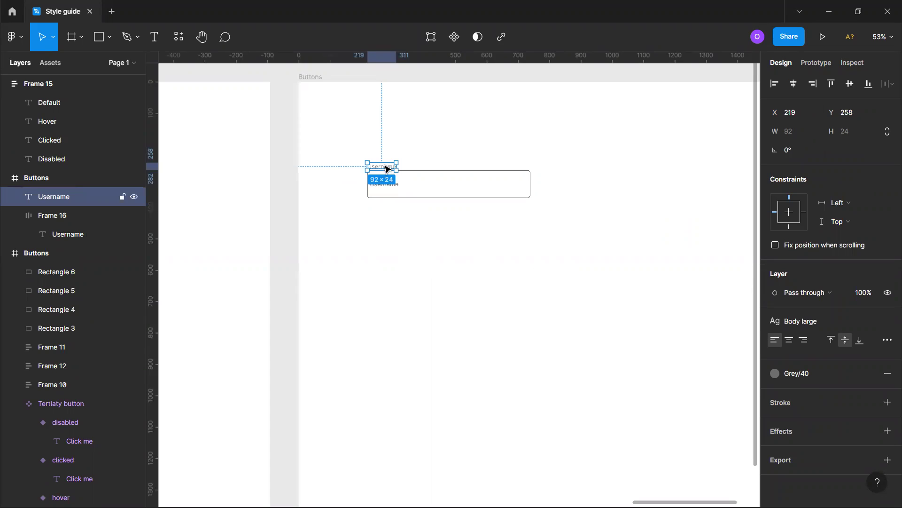
# Change the copied label's text to 'Name', keeping the Body large text style.
pyautogui.doubleClick(385, 166)
pyautogui.write('Name')
pyautogui.press('Escape')
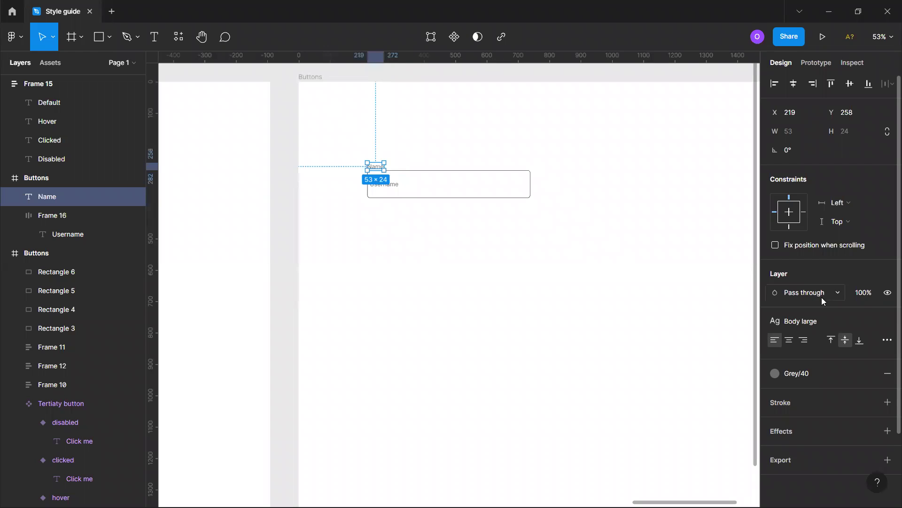
pyautogui.click(811, 321)
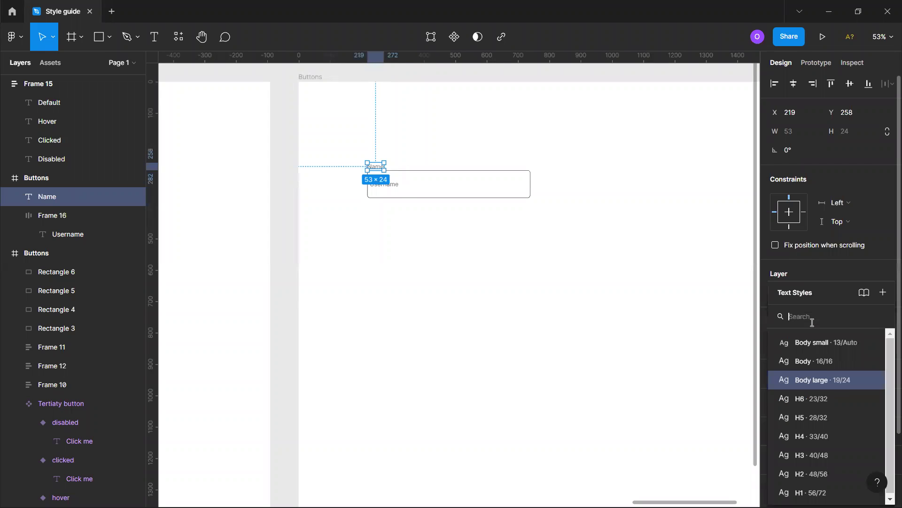
pyautogui.click(826, 364)
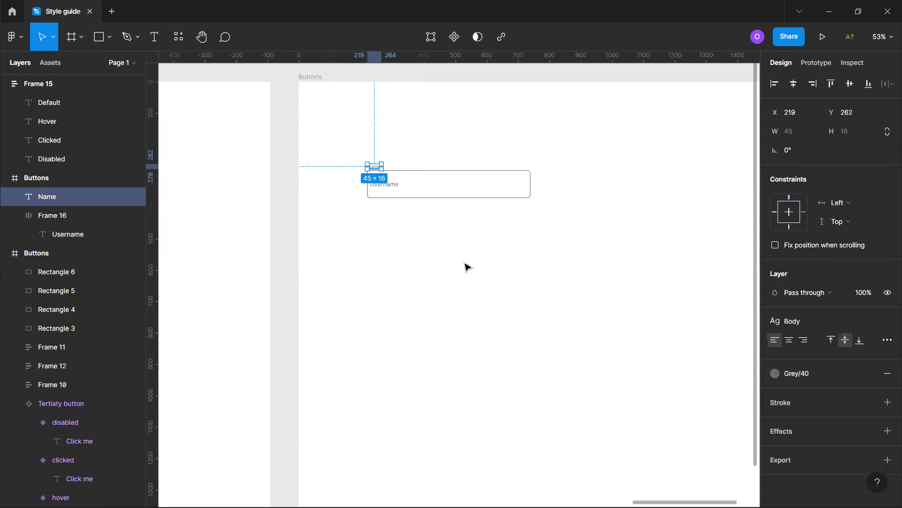
pyautogui.click(442, 277)
pyautogui.click(381, 166)
pyautogui.click(807, 322)
pyautogui.click(804, 380)
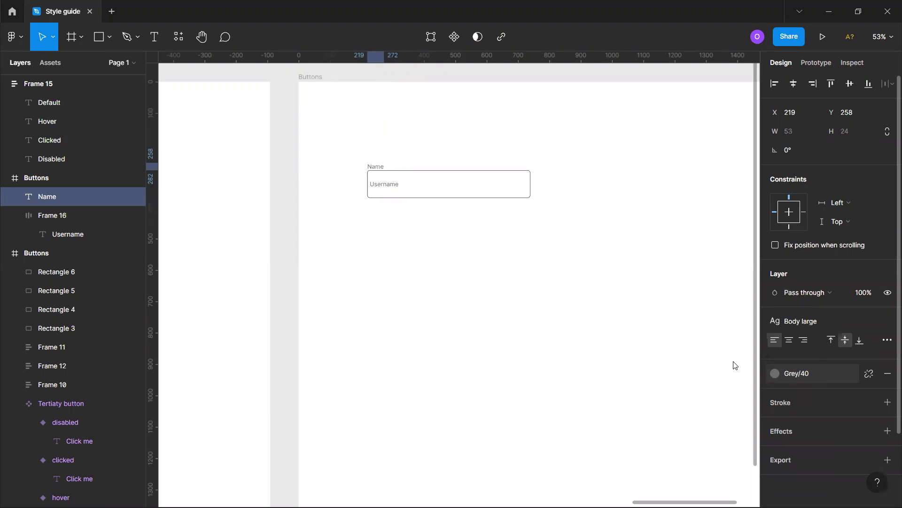
pyautogui.click(402, 251)
# Reselect the Name label and review its text style options.
pyautogui.scroll(2, 398, 226)
pyautogui.scroll(2, 407, 223)
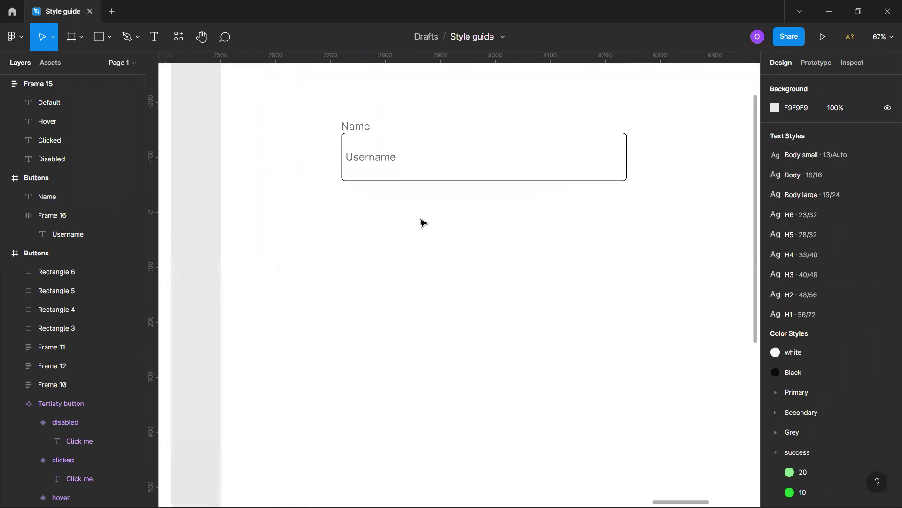
pyautogui.scroll(1, 473, 219)
pyautogui.click(364, 173)
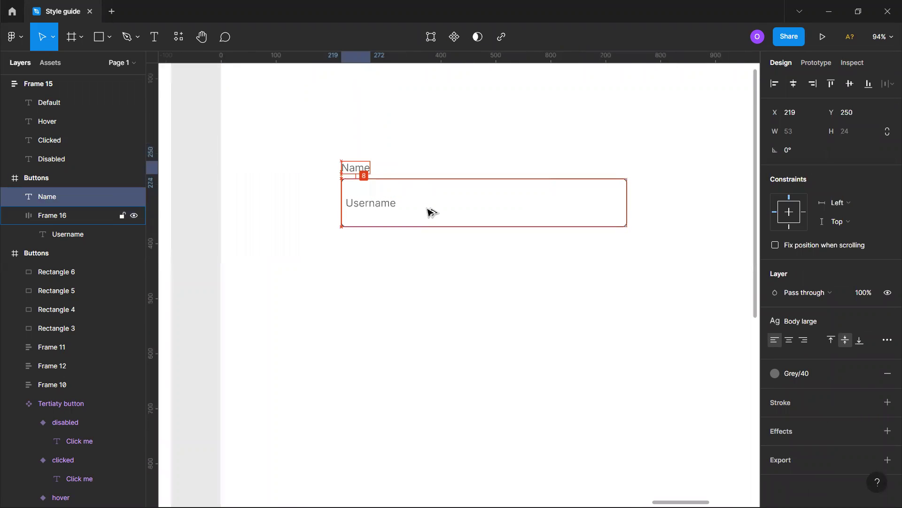
pyautogui.click(412, 258)
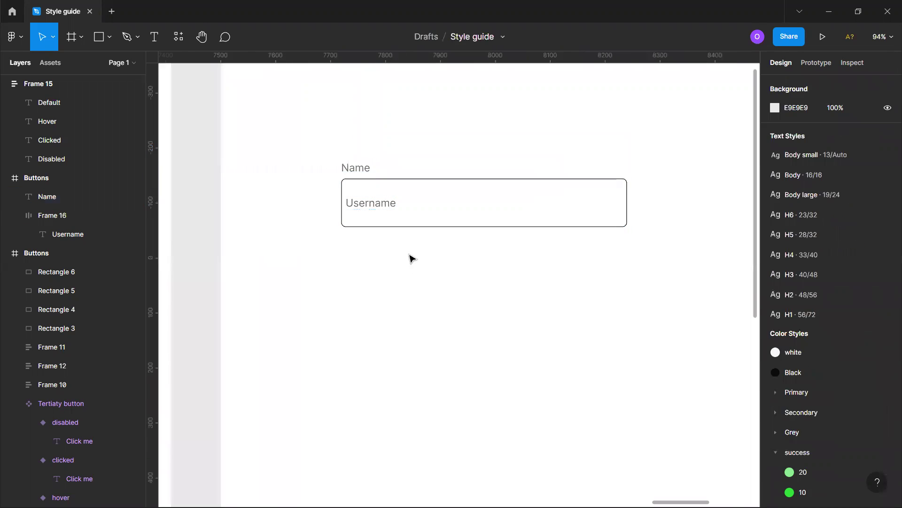
pyautogui.click(356, 171)
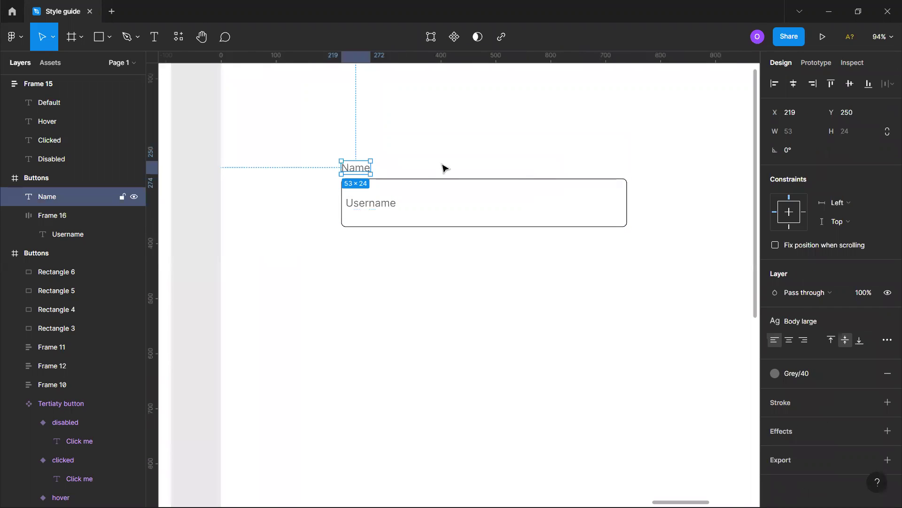
pyautogui.click(813, 318)
pyautogui.click(679, 306)
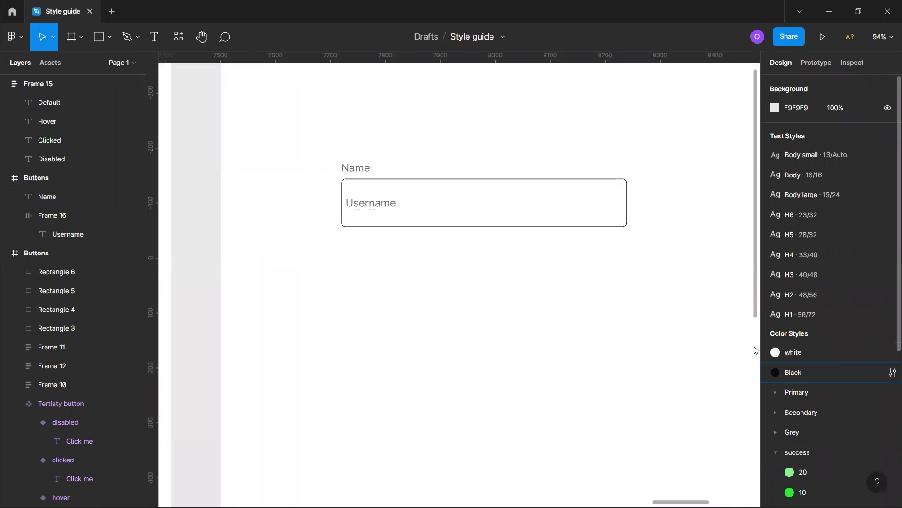
pyautogui.click(363, 172)
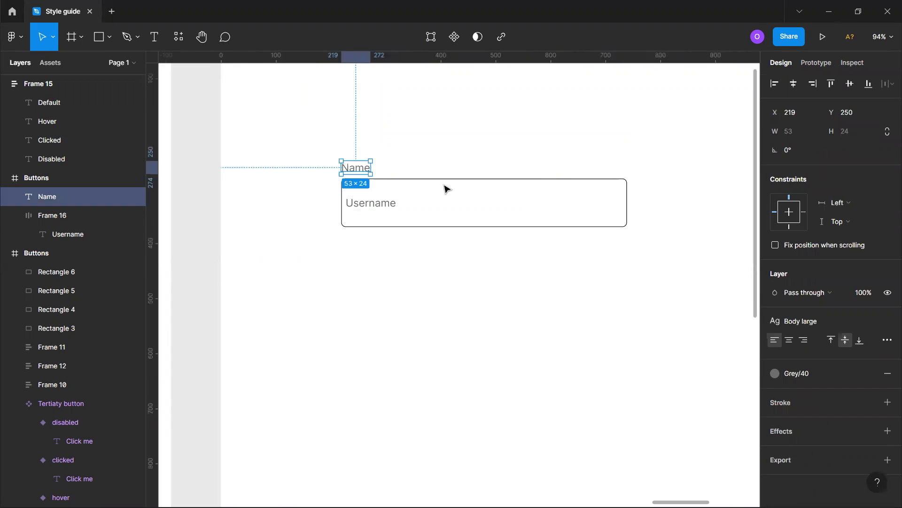
# Recolour the Name label from Grey/40 to Grey/60, after trying and undoing a Primary purple.
pyautogui.click(801, 374)
pyautogui.scroll(2, 821, 405)
pyautogui.scroll(2, 820, 405)
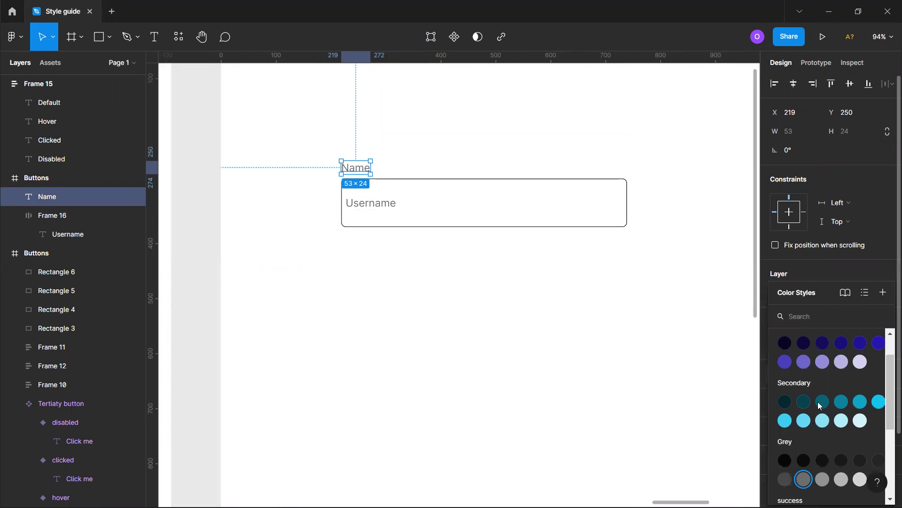
pyautogui.click(883, 384)
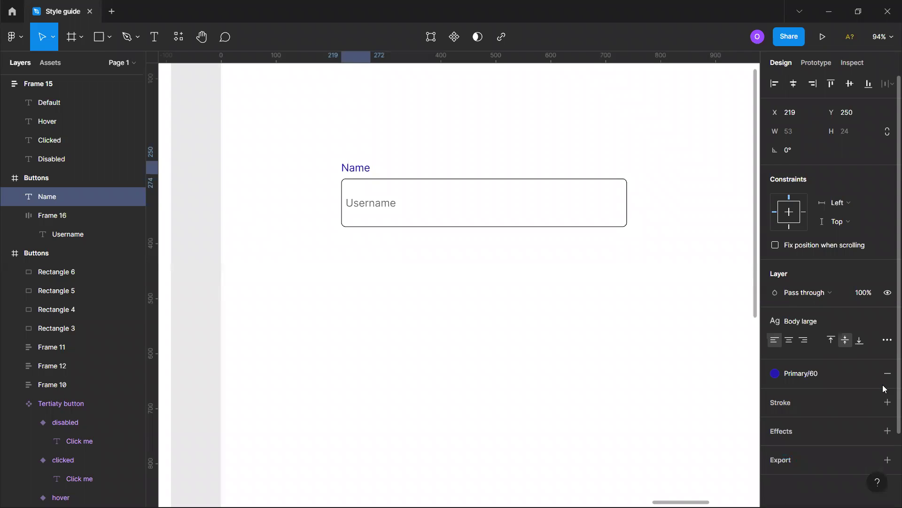
pyautogui.hotkey('ctrl', 'z')
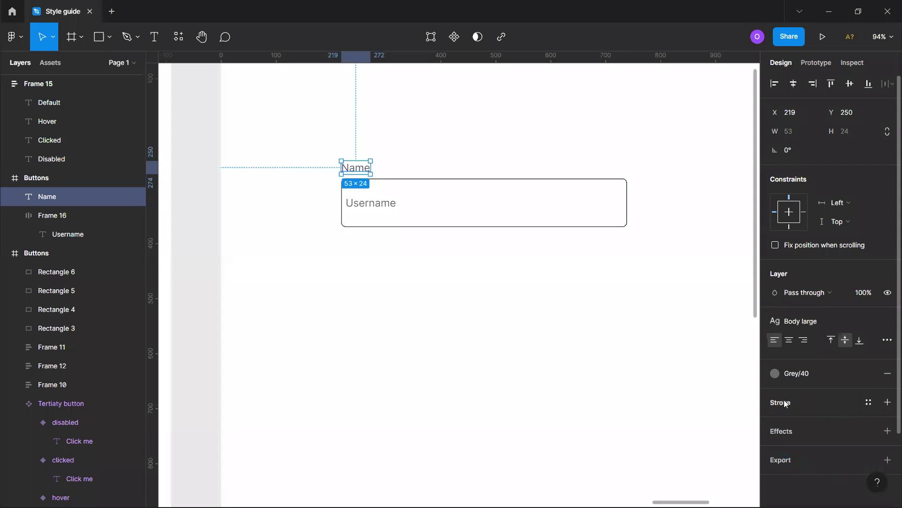
pyautogui.click(810, 379)
pyautogui.scroll(-1, 842, 395)
pyautogui.click(879, 385)
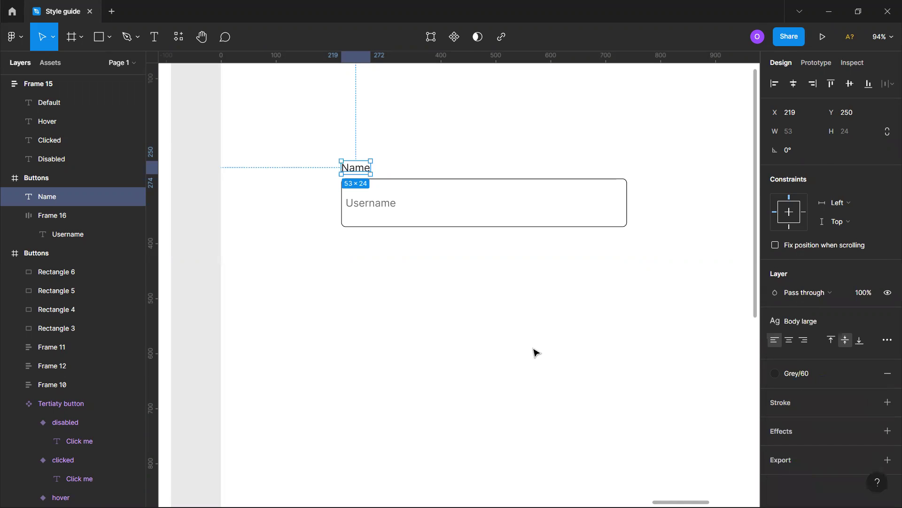
pyautogui.click(530, 362)
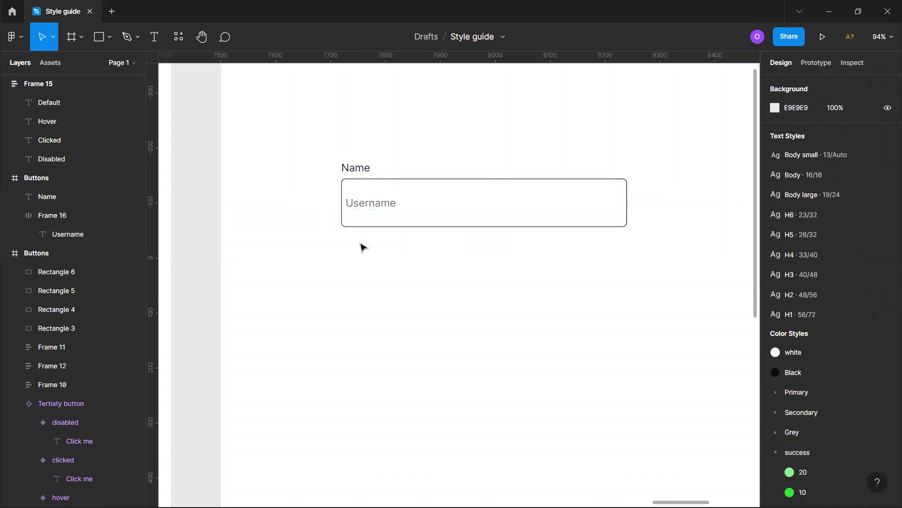
pyautogui.click(393, 208)
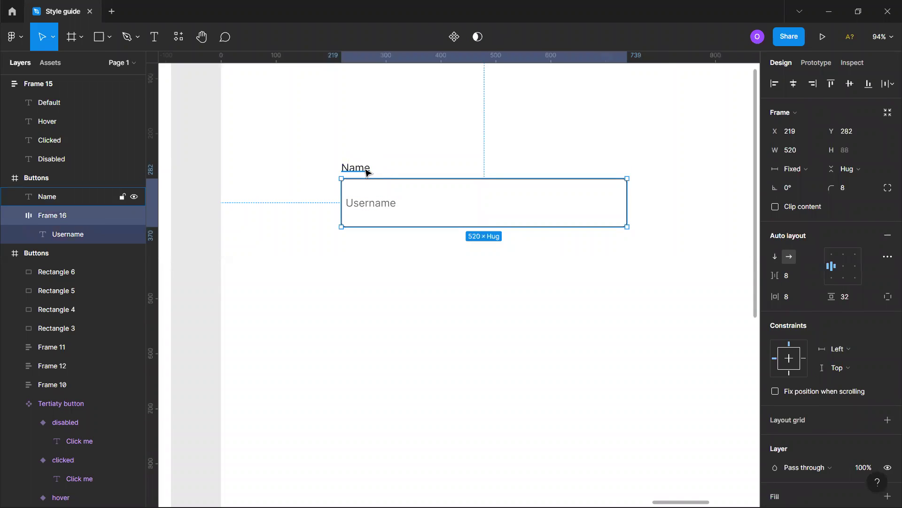
# Wrap the Name label and Username box in an auto-layout frame and move it up-left.
pyautogui.keyDown('shift'); pyautogui.click(374, 174); pyautogui.keyUp('shift')
pyautogui.hotkey('shift', 'a')
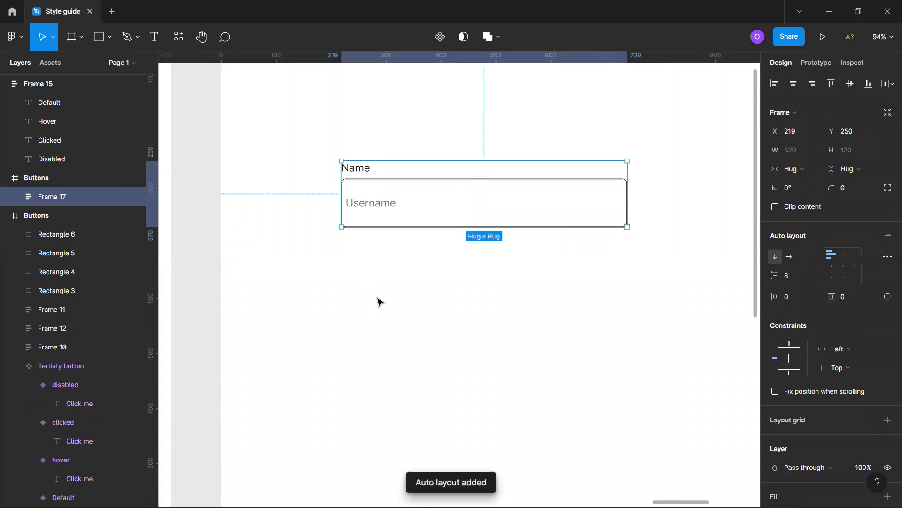
pyautogui.click(397, 298)
pyautogui.scroll(-5, 396, 298)
pyautogui.click(417, 250)
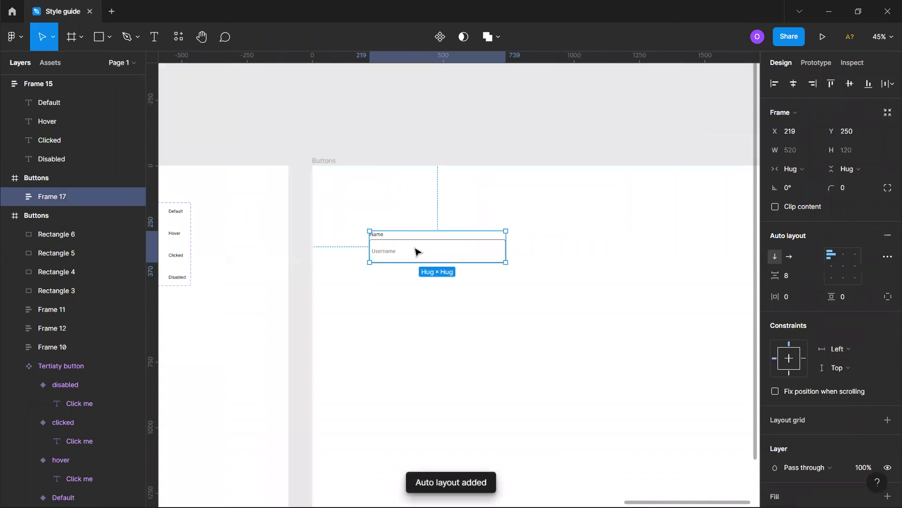
pyautogui.moveTo(417, 249); pyautogui.dragTo(405, 206)
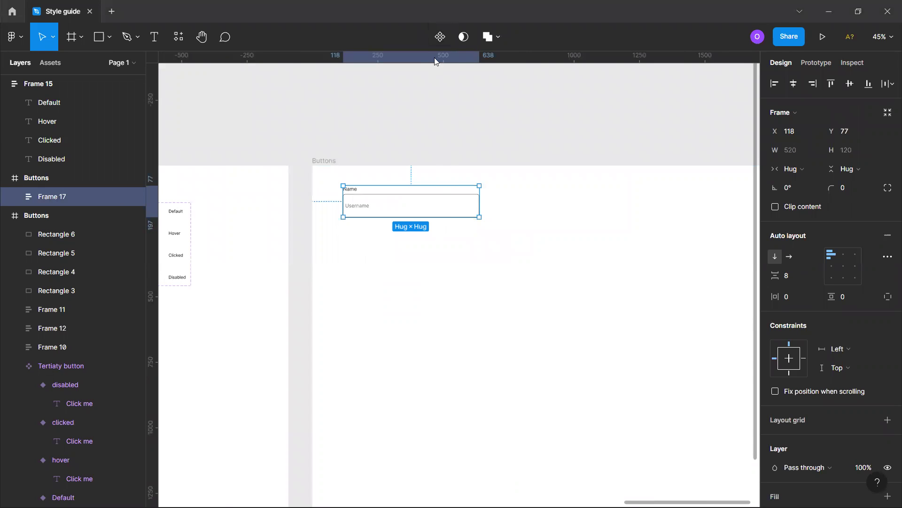
# Make the frame a component named 'Input field'.
pyautogui.click(440, 40)
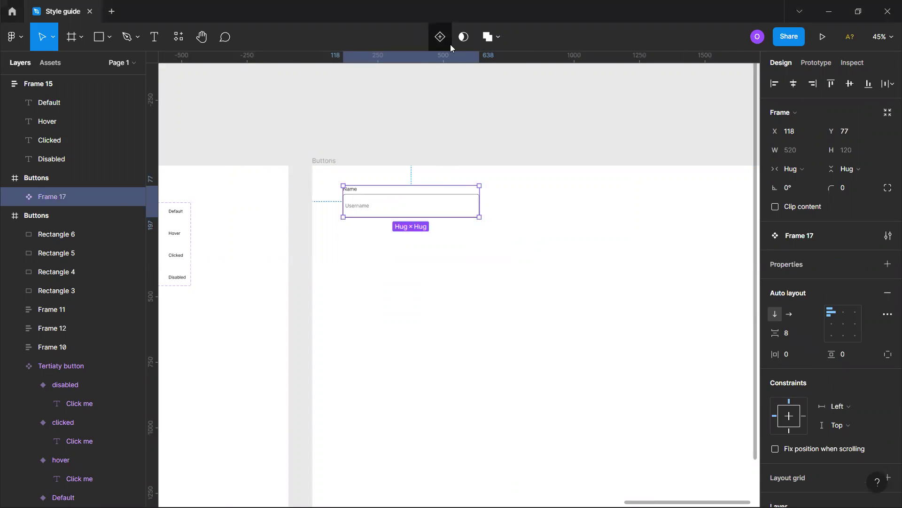
pyautogui.click(810, 235)
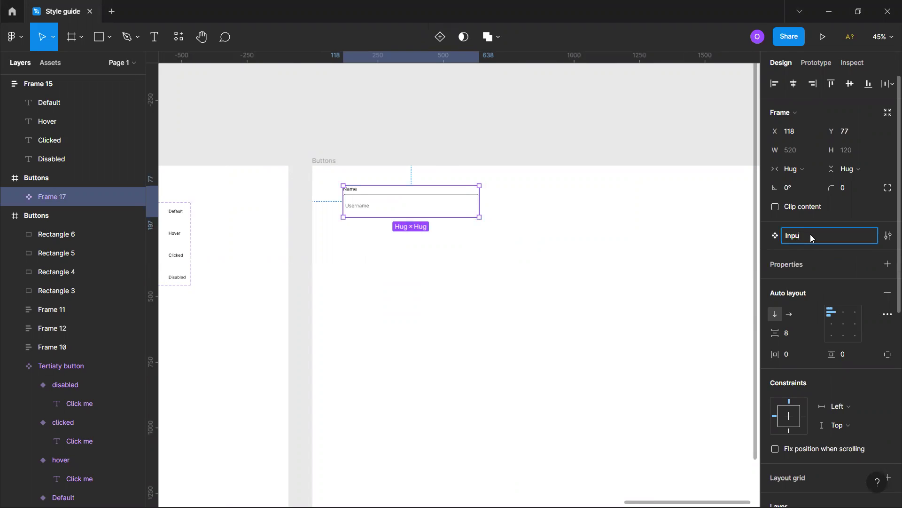
pyautogui.write('Input field')
pyautogui.press('Return')
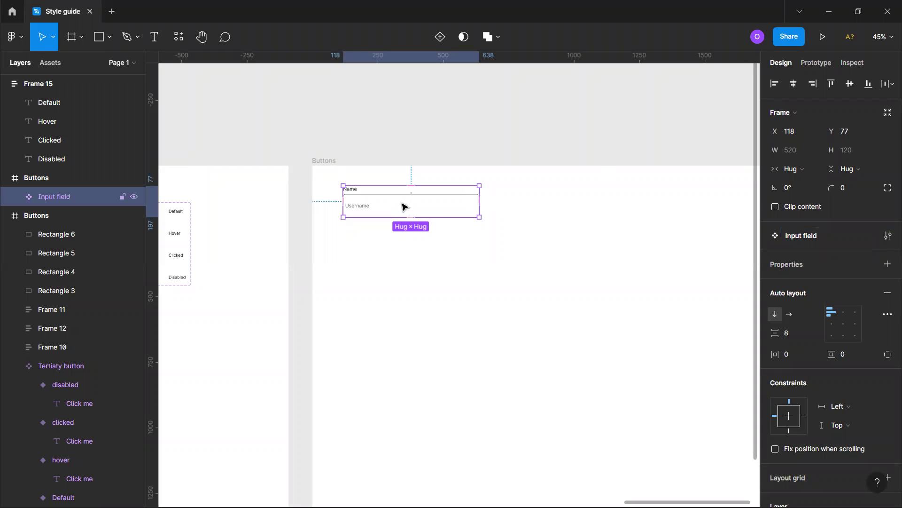
# Add a second variant and set its property to state with the value active.
pyautogui.click(456, 296)
pyautogui.click(437, 207)
pyautogui.click(438, 36)
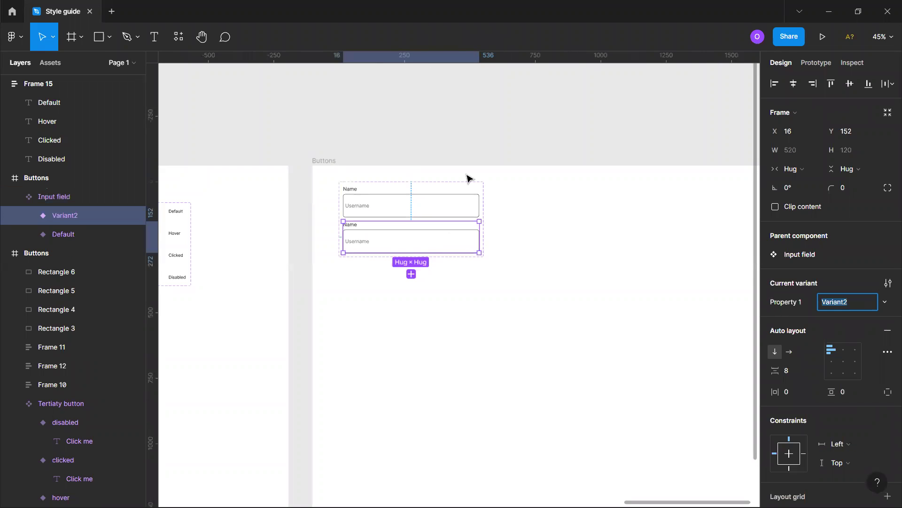
pyautogui.click(442, 245)
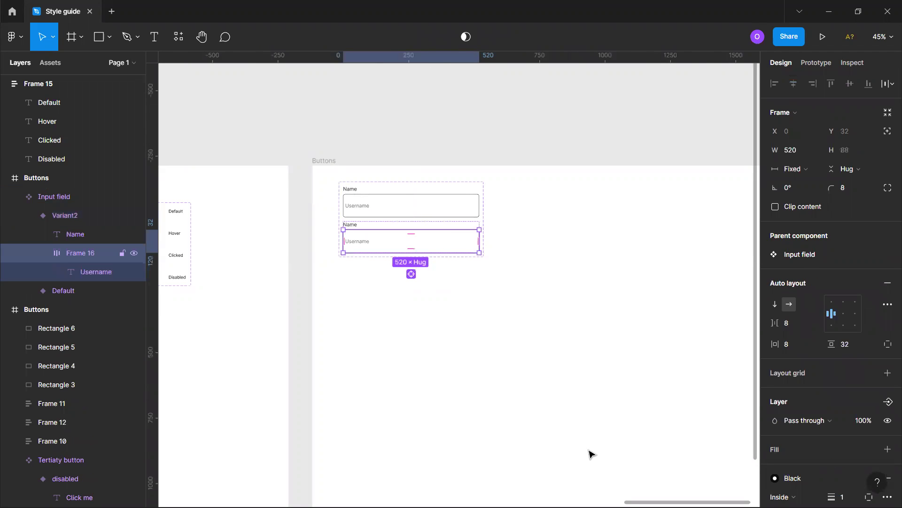
pyautogui.click(548, 369)
pyautogui.click(451, 238)
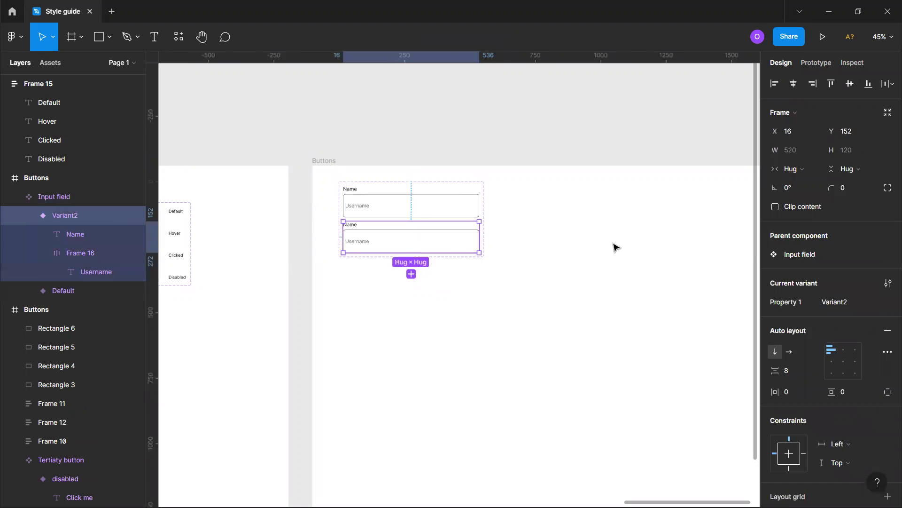
pyautogui.doubleClick(793, 302)
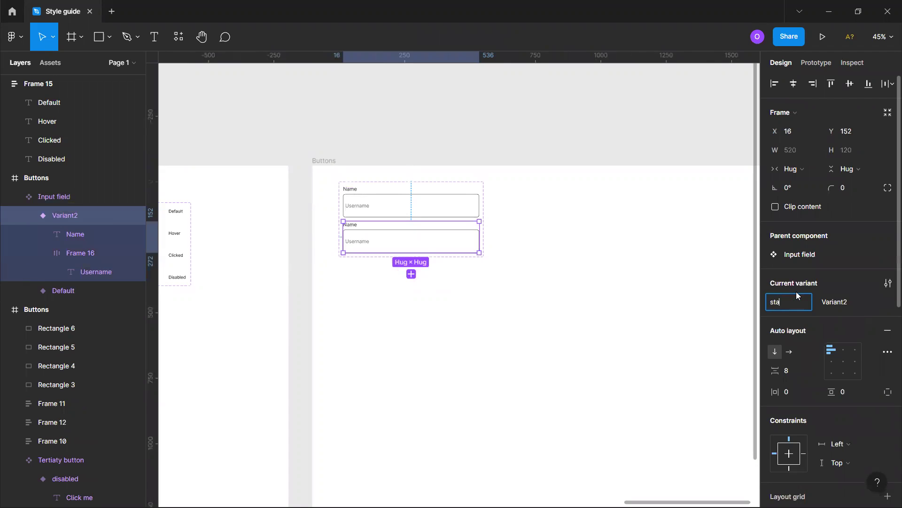
pyautogui.press('Return')
pyautogui.click(865, 300)
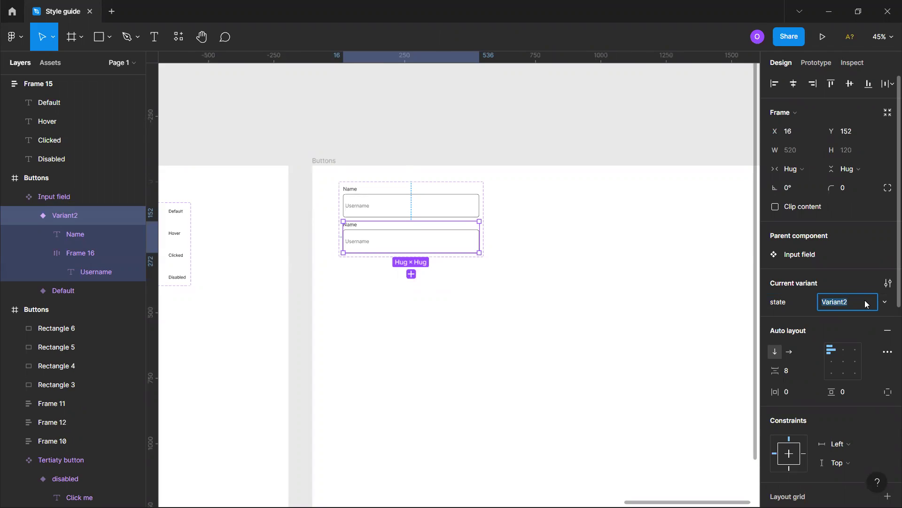
pyautogui.write('active')
pyautogui.press('Return')
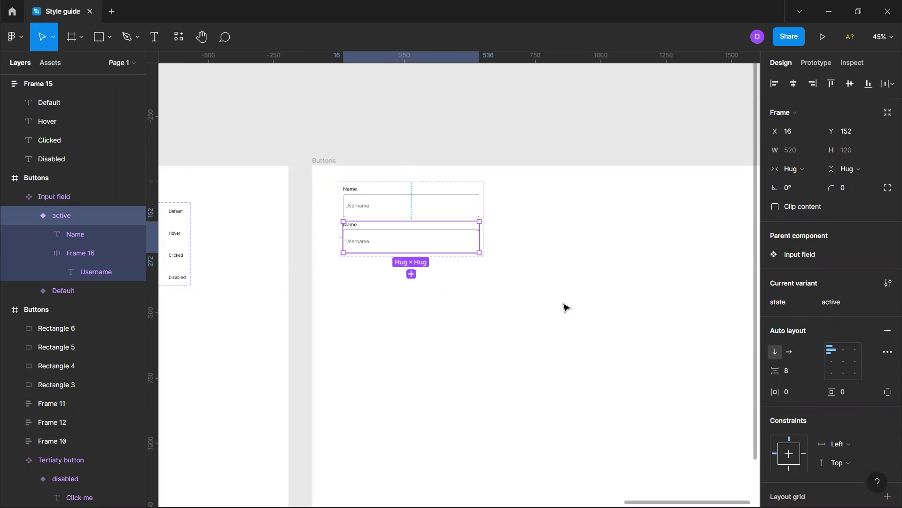
# Give the active variant's input box a Primary/60 outline.
pyautogui.click(493, 279)
pyautogui.scroll(5, 494, 279)
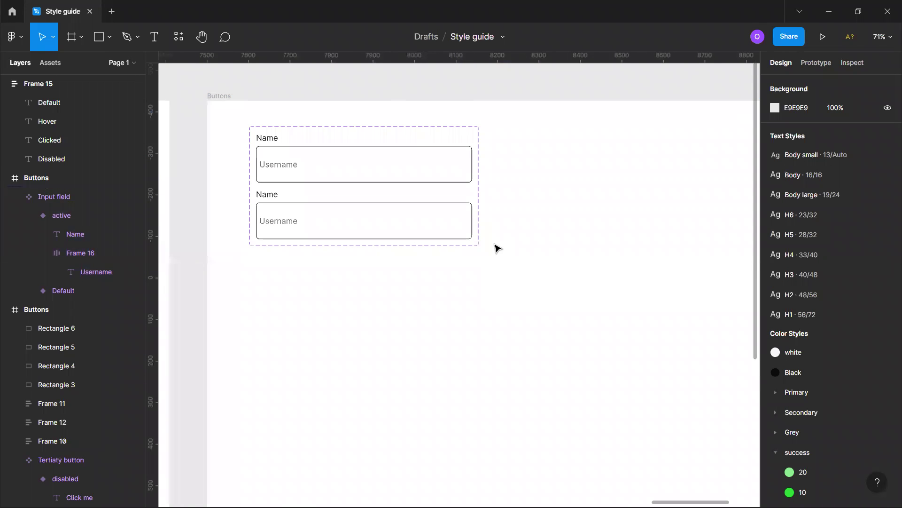
pyautogui.click(400, 217)
pyautogui.click(400, 217)
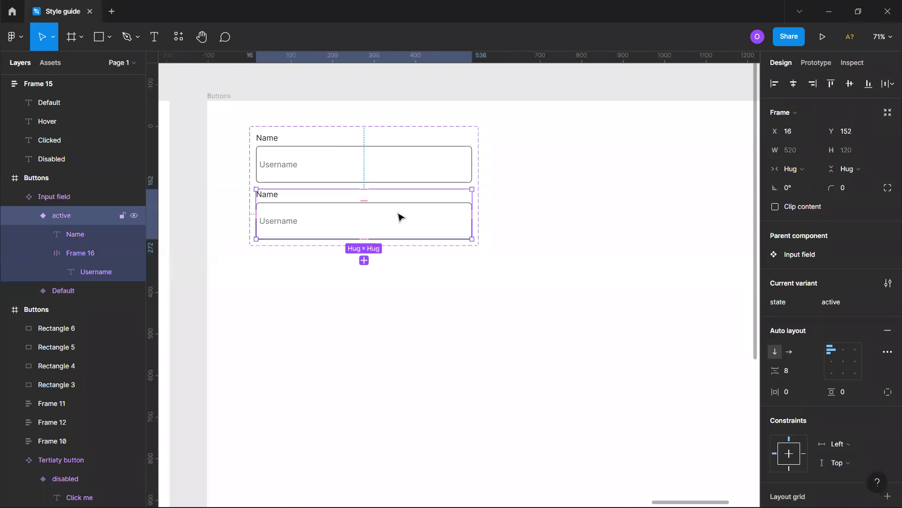
pyautogui.click(400, 216)
pyautogui.scroll(-6, 842, 272)
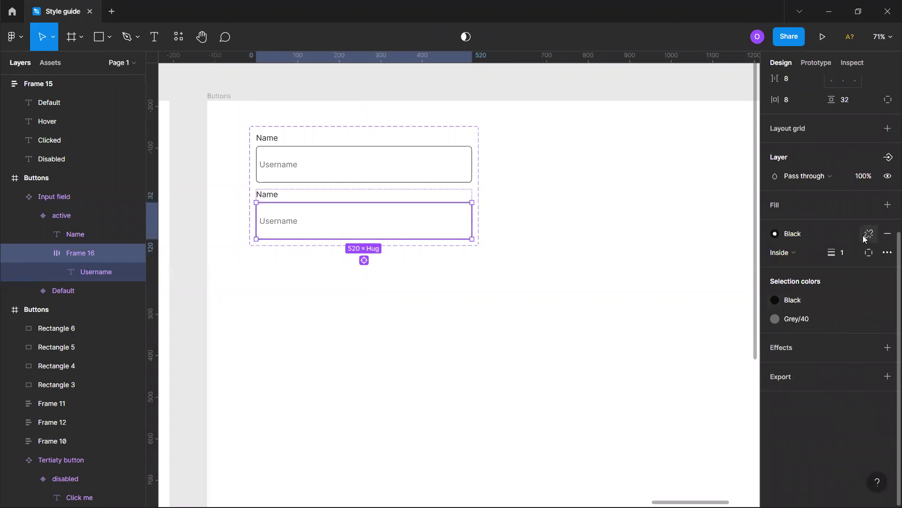
pyautogui.click(783, 235)
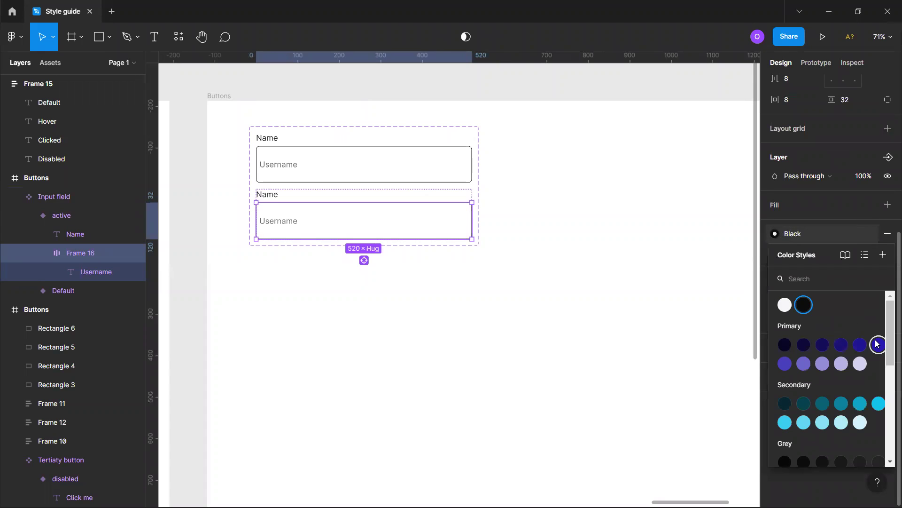
pyautogui.click(878, 344)
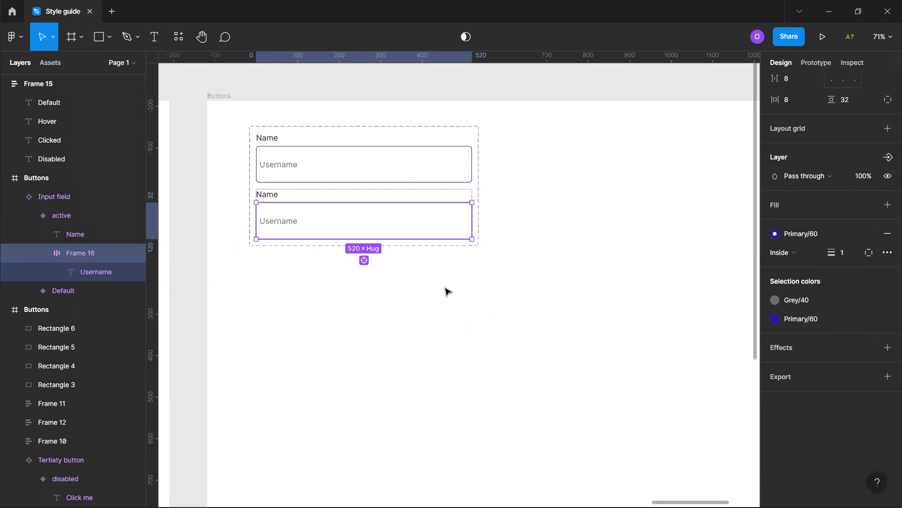
pyautogui.click(404, 278)
pyautogui.click(383, 238)
pyautogui.click(382, 236)
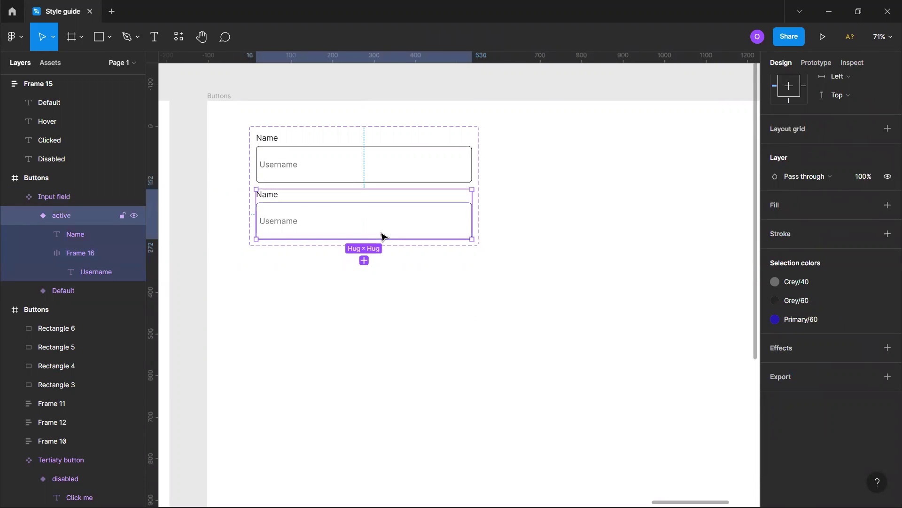
# Add a third variant named selected and delete its Username placeholder text.
pyautogui.click(365, 260)
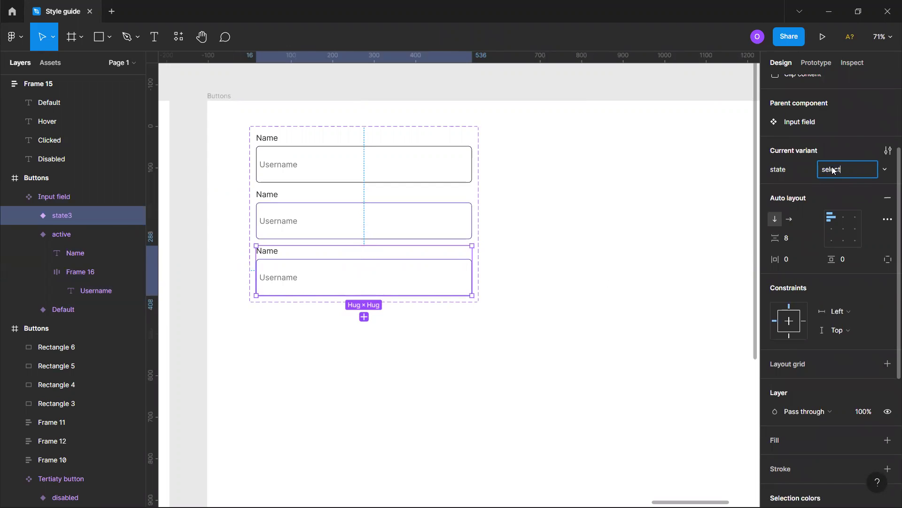
pyautogui.press('Return')
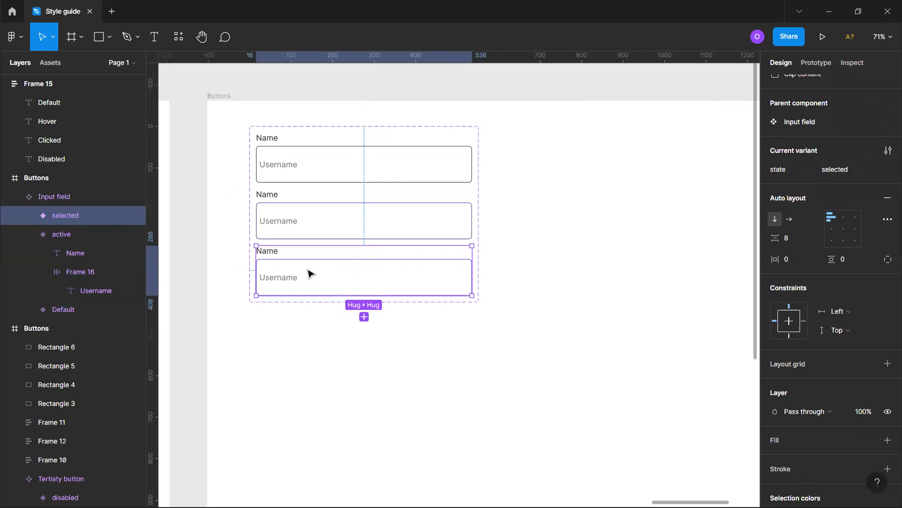
pyautogui.doubleClick(285, 279)
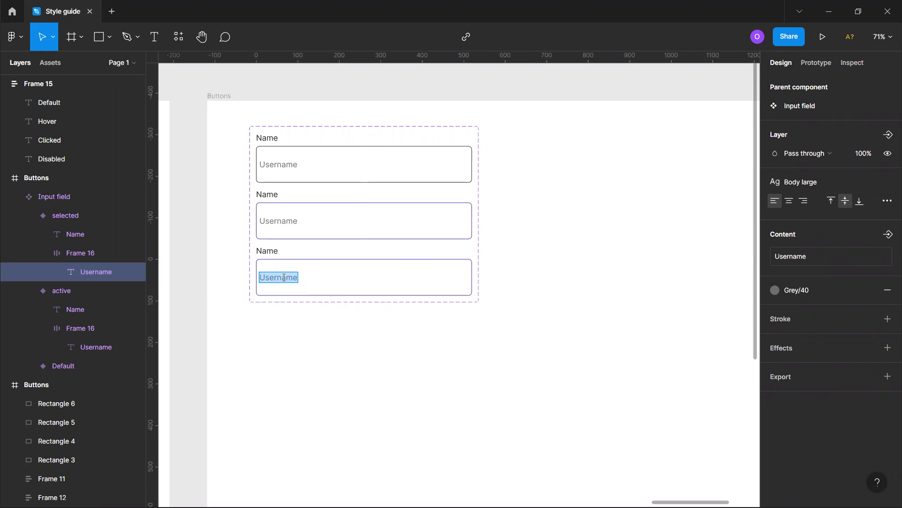
pyautogui.press('BackSpace')
# Change the selected variant's caret fill from Grey/40 to the Black colour style.
pyautogui.click(805, 293)
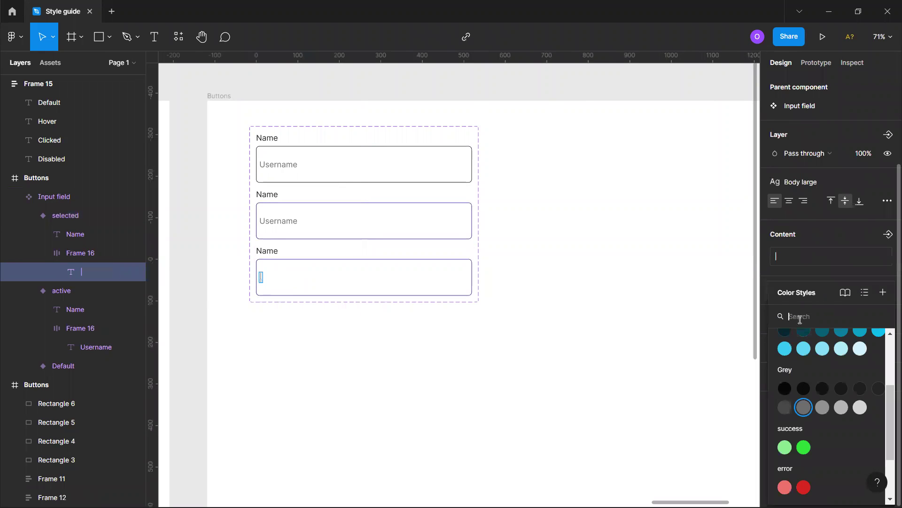
pyautogui.click(775, 383)
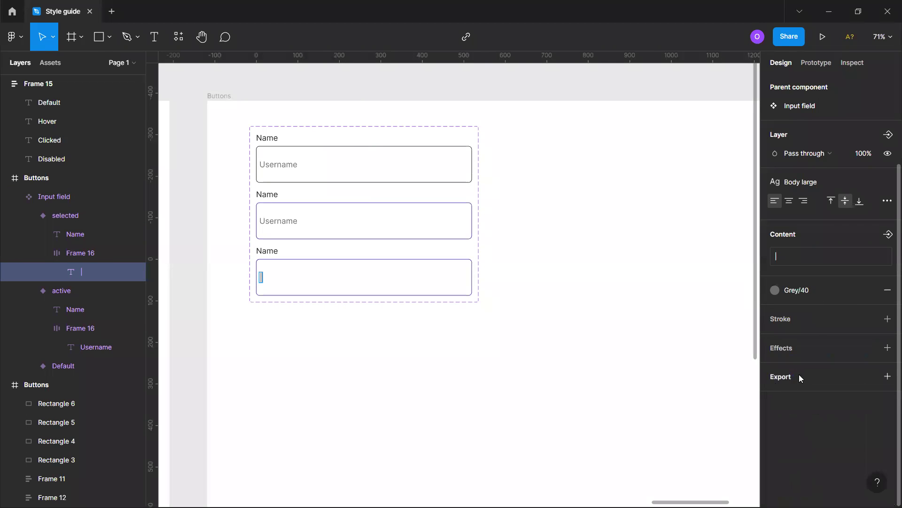
pyautogui.click(808, 288)
pyautogui.scroll(3, 804, 425)
pyautogui.scroll(-2, 804, 424)
pyautogui.scroll(2, 797, 410)
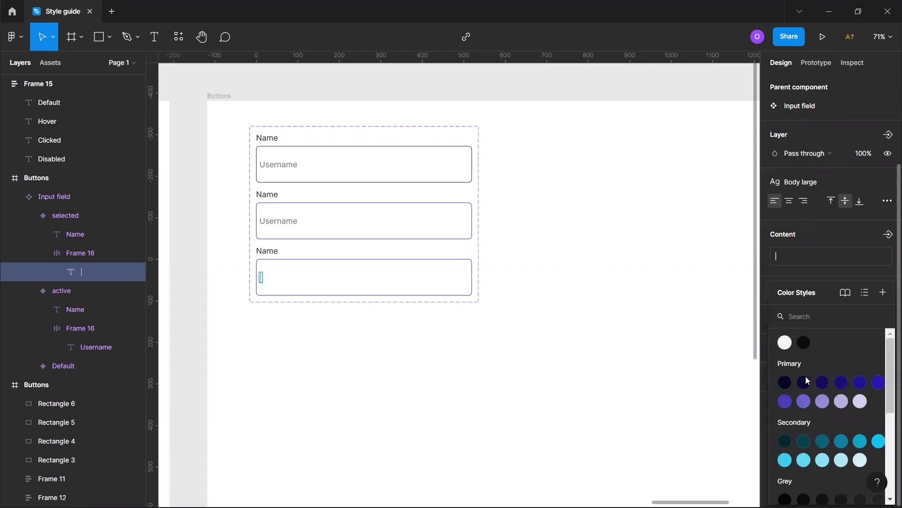
pyautogui.press('Escape')
pyautogui.press('Escape')
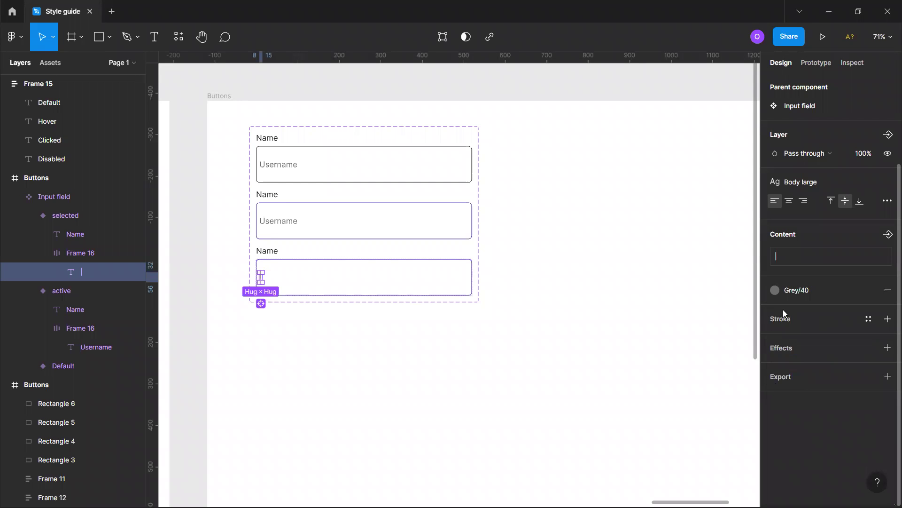
pyautogui.click(795, 295)
pyautogui.scroll(2, 803, 372)
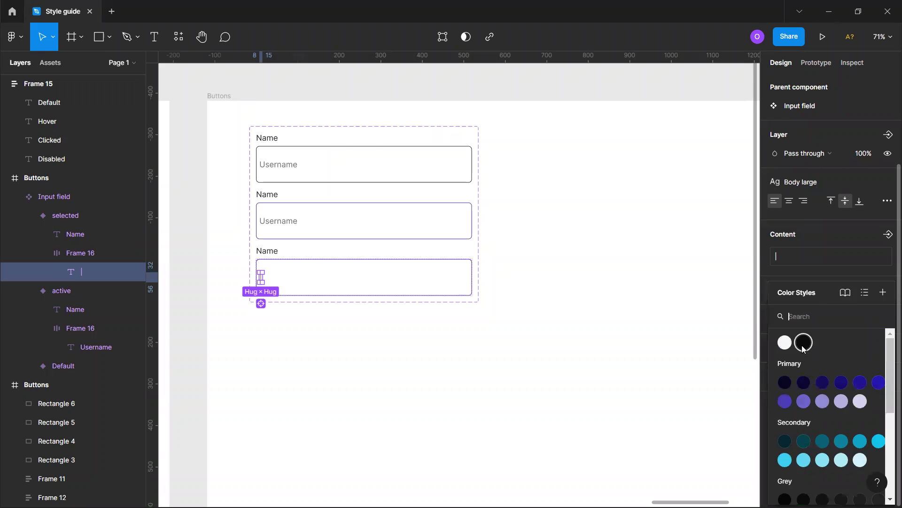
pyautogui.click(803, 343)
pyautogui.click(383, 353)
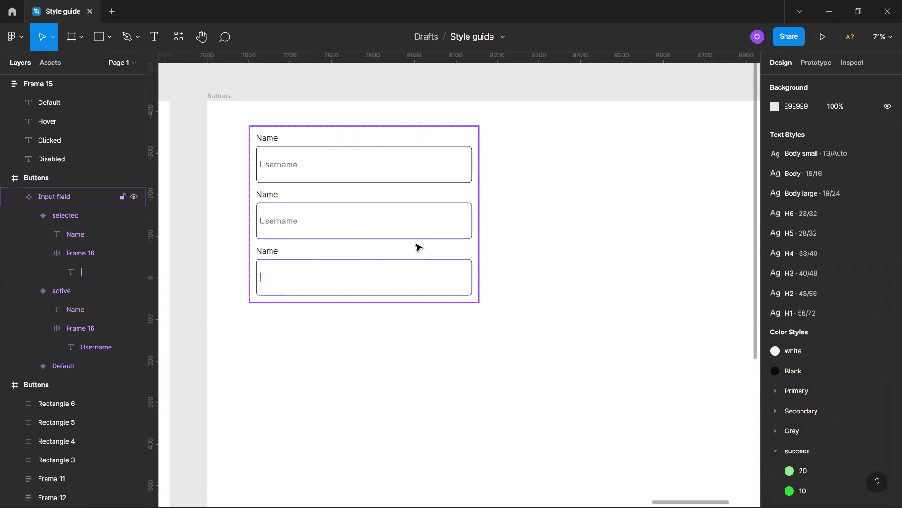
pyautogui.click(410, 284)
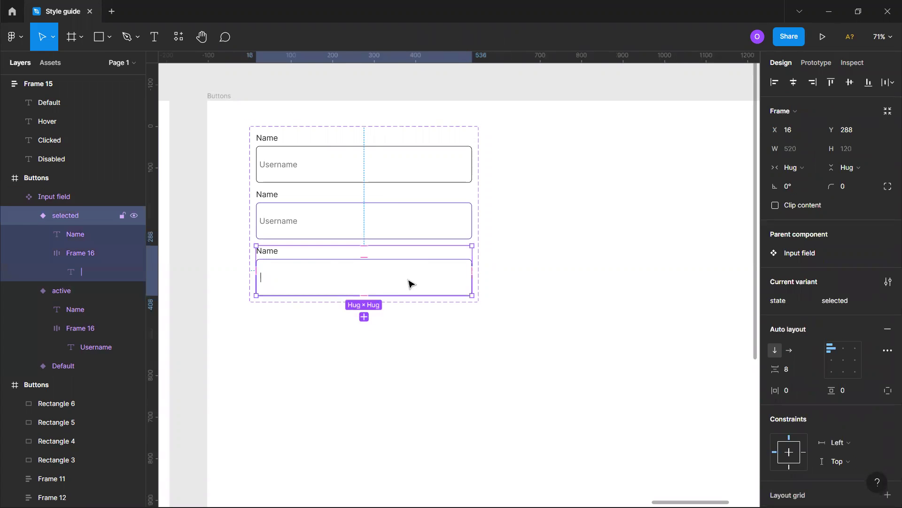
# Add a fourth variant named filled and type a sample name into its input box.
pyautogui.click(365, 317)
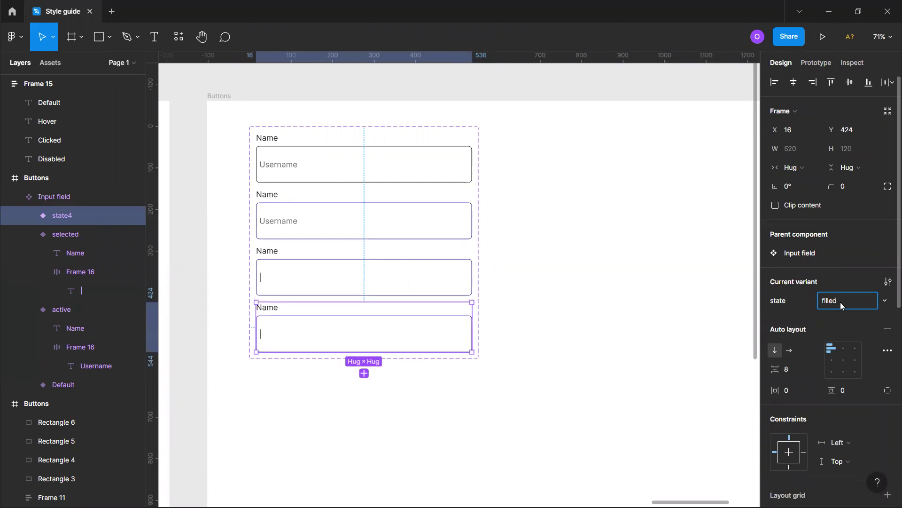
pyautogui.press('Return')
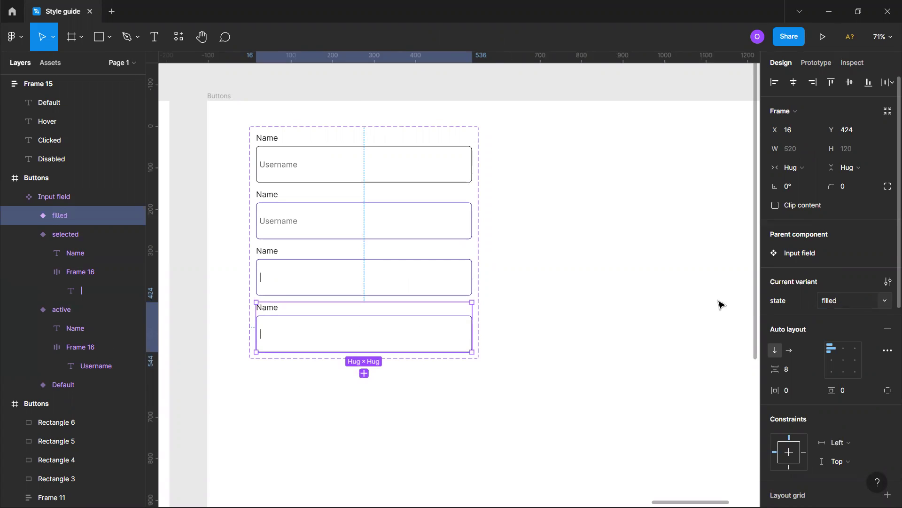
pyautogui.doubleClick(332, 337)
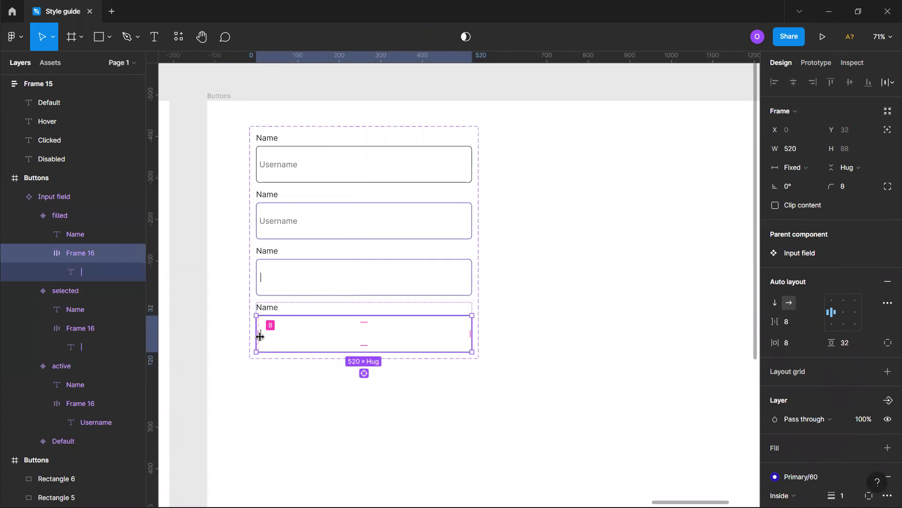
pyautogui.scroll(5, 266, 343)
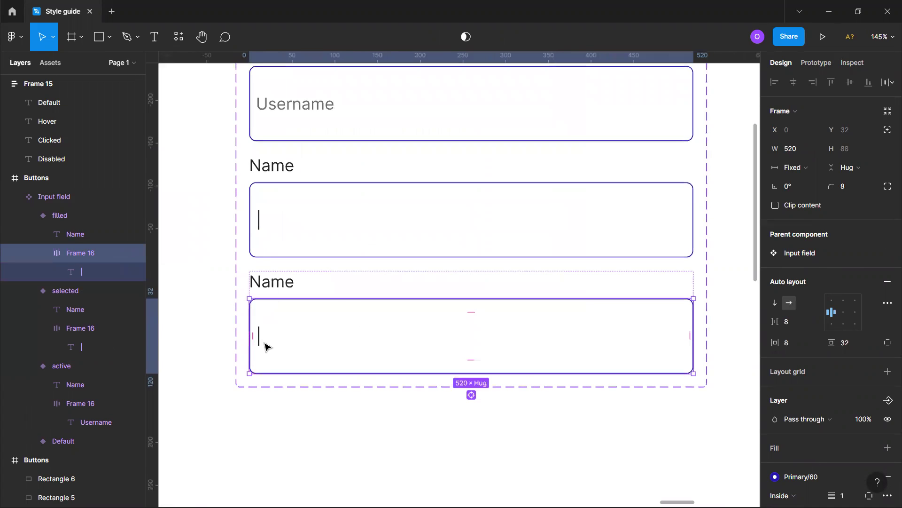
pyautogui.doubleClick(261, 343)
pyautogui.doubleClick(263, 336)
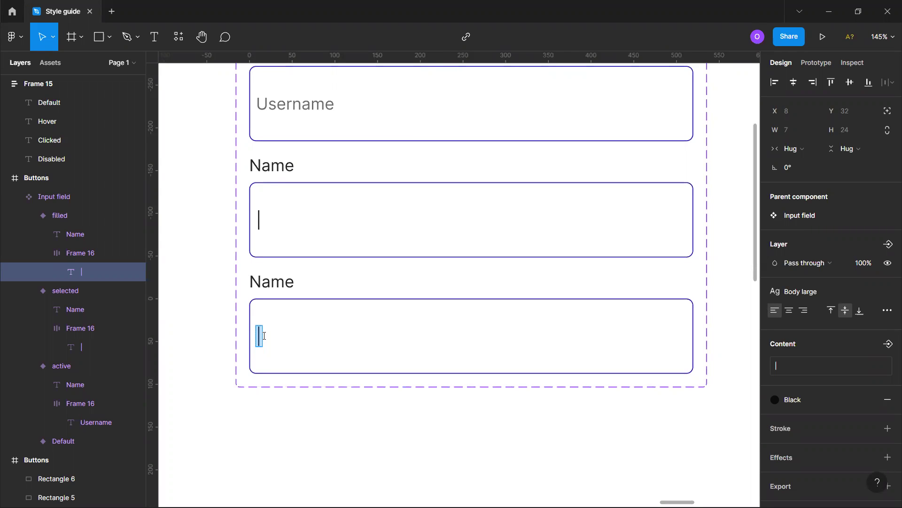
pyautogui.write('J')
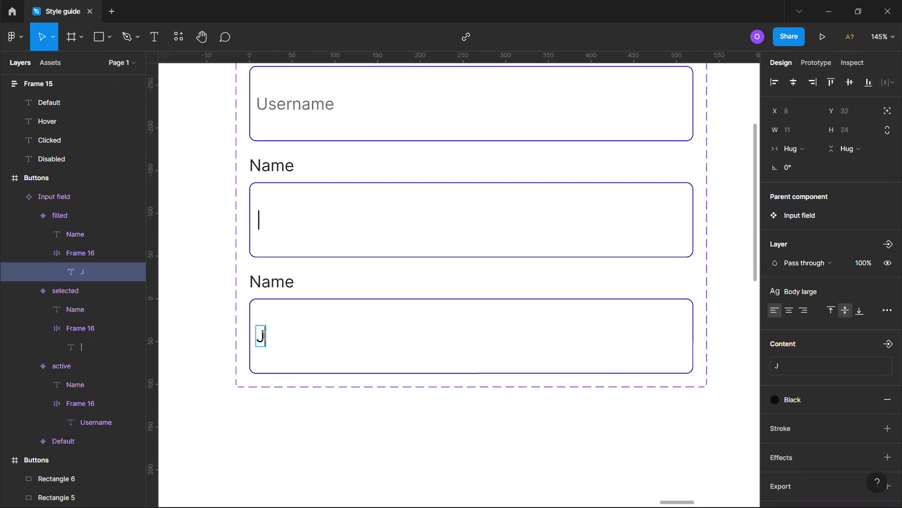
pyautogui.write('ohn Snow')
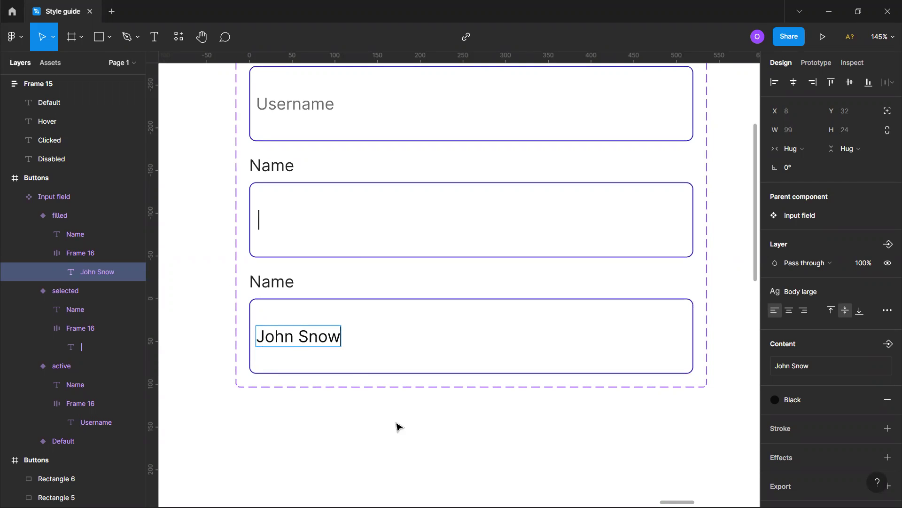
pyautogui.press('Escape')
pyautogui.scroll(-5, 415, 447)
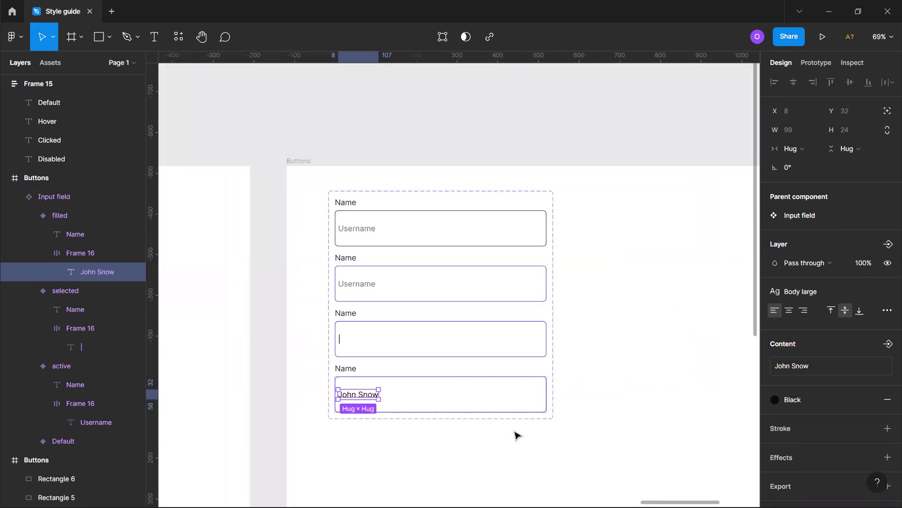
pyautogui.press('Escape')
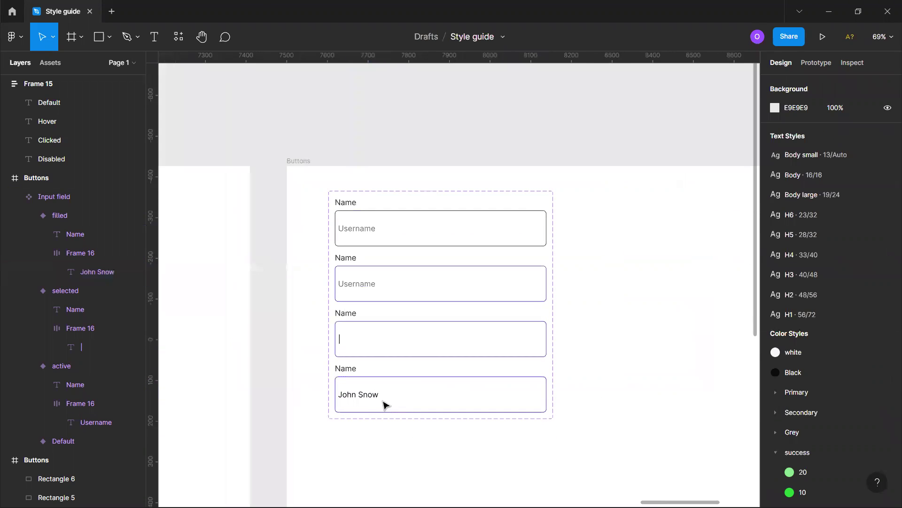
pyautogui.click(419, 384)
pyautogui.click(419, 385)
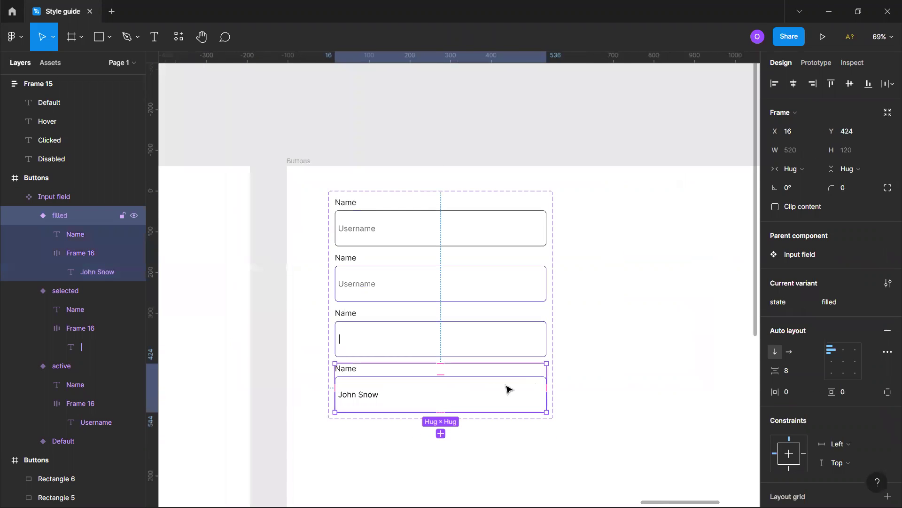
# Add a fifth variant named success and bring up colour styles for its box border.
pyautogui.click(440, 433)
pyautogui.scroll(-2, 455, 397)
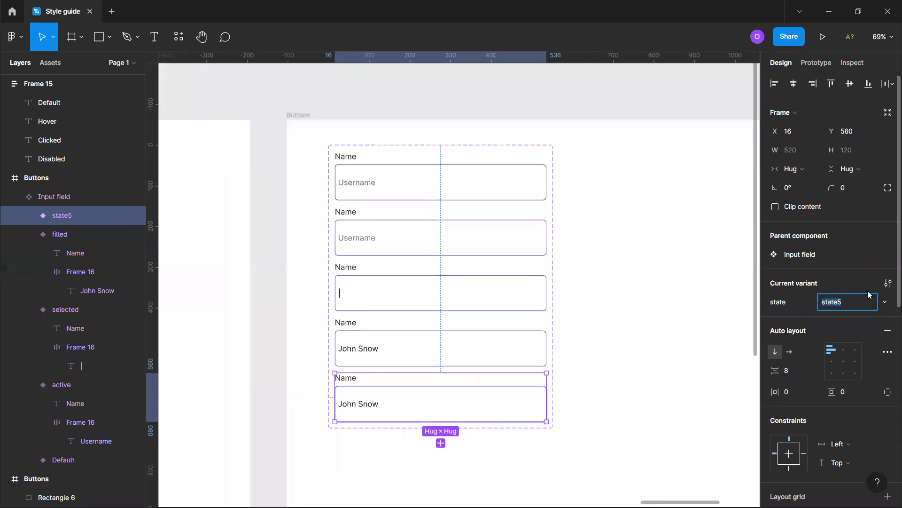
pyautogui.write('sUCCE')
pyautogui.press('BackSpace')
pyautogui.press('BackSpace')
pyautogui.press('BackSpace')
pyautogui.press('BackSpace')
pyautogui.write('uccess')
pyautogui.press('Return')
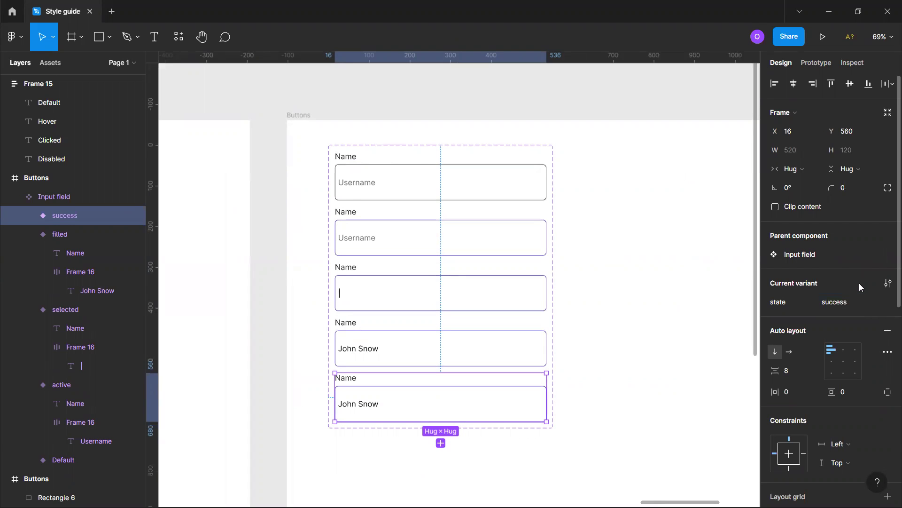
pyautogui.click(407, 410)
pyautogui.scroll(-5, 863, 379)
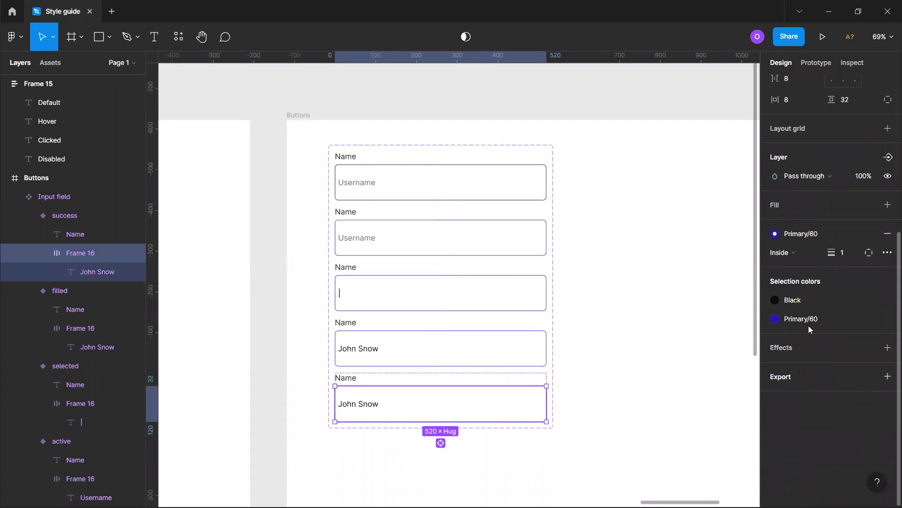
pyautogui.click(821, 241)
pyautogui.scroll(-5, 838, 389)
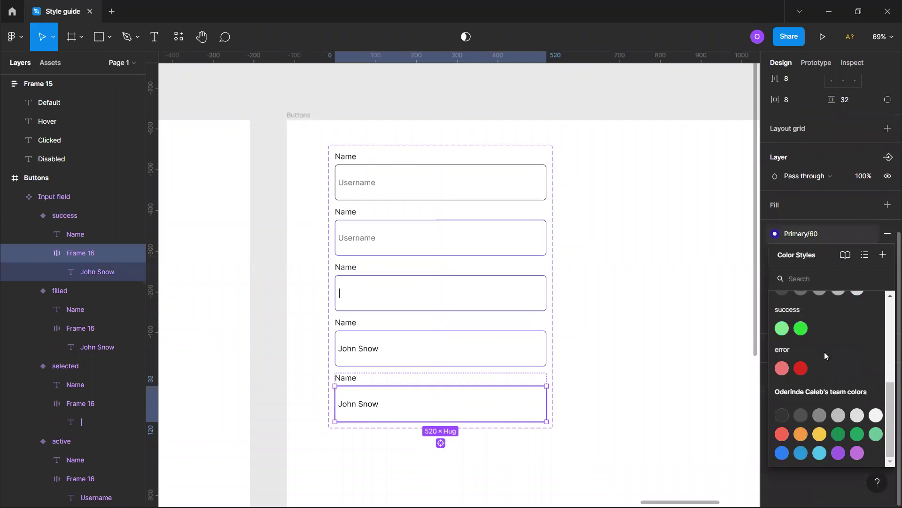
# Set the success variant's box border to the success/10 green style.
pyautogui.click(801, 328)
pyautogui.click(663, 417)
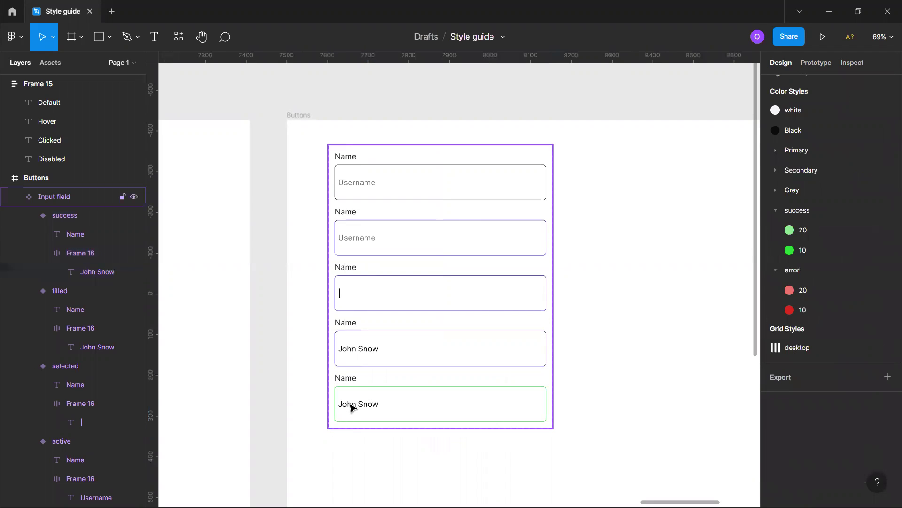
pyautogui.scroll(-1, 441, 353)
pyautogui.click(452, 349)
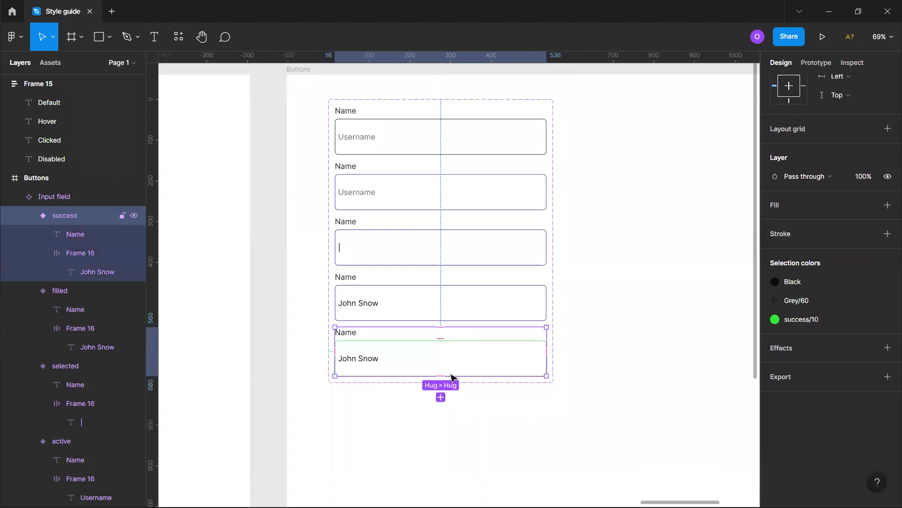
# Add a sixth variant below success with an error/10 red border.
pyautogui.click(440, 397)
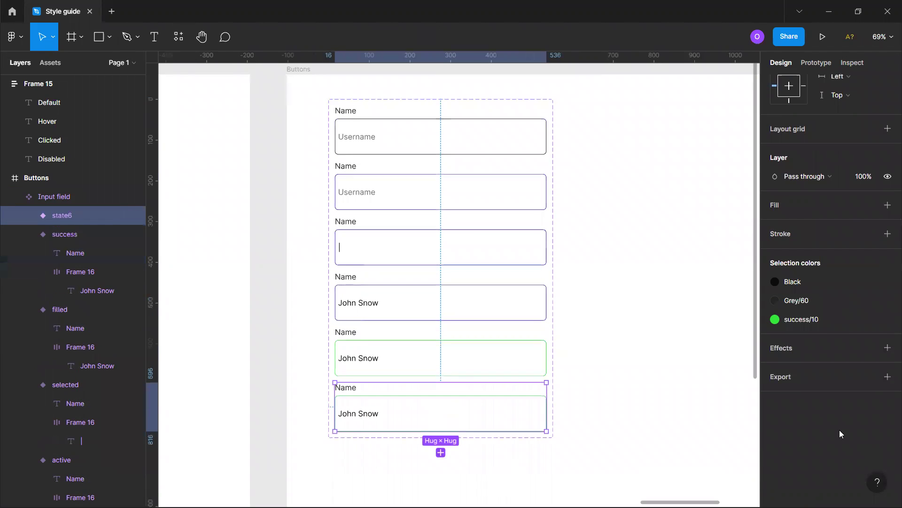
pyautogui.click(811, 324)
pyautogui.click(666, 438)
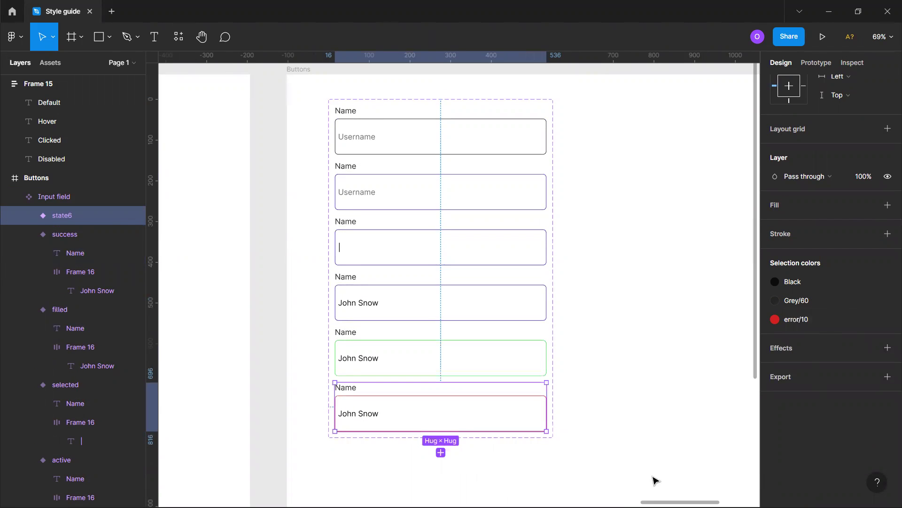
pyautogui.click(608, 350)
pyautogui.scroll(1, 430, 393)
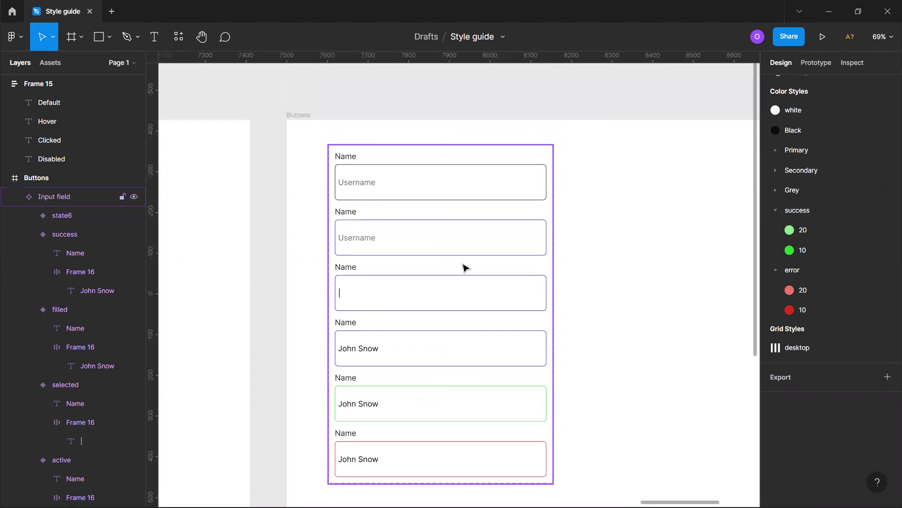
pyautogui.scroll(-2, 453, 361)
# Set vertical padding to 16 on the Default and active input boxes.
pyautogui.click(453, 360)
pyautogui.click(419, 221)
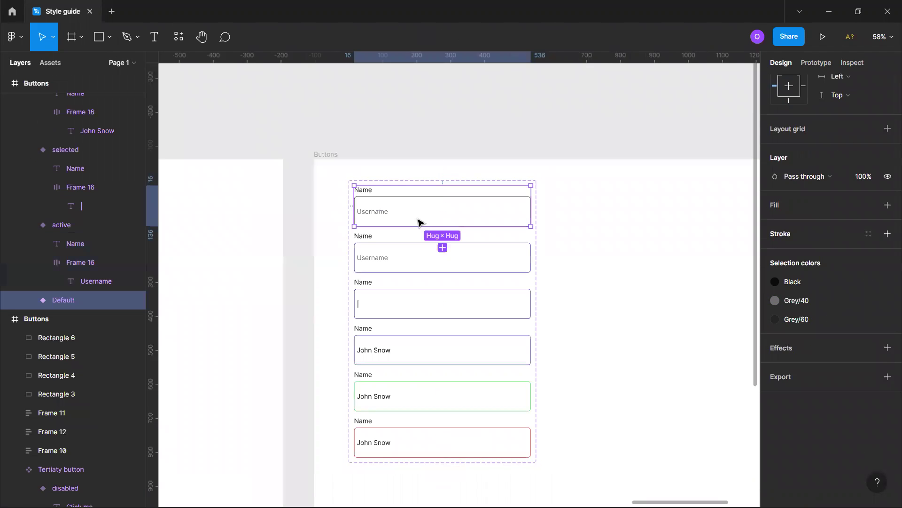
pyautogui.click(413, 208)
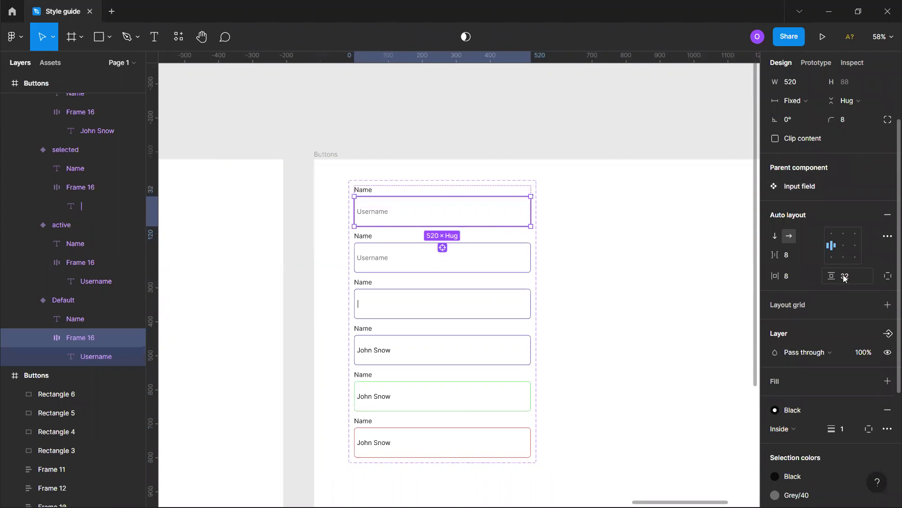
pyautogui.click(849, 278)
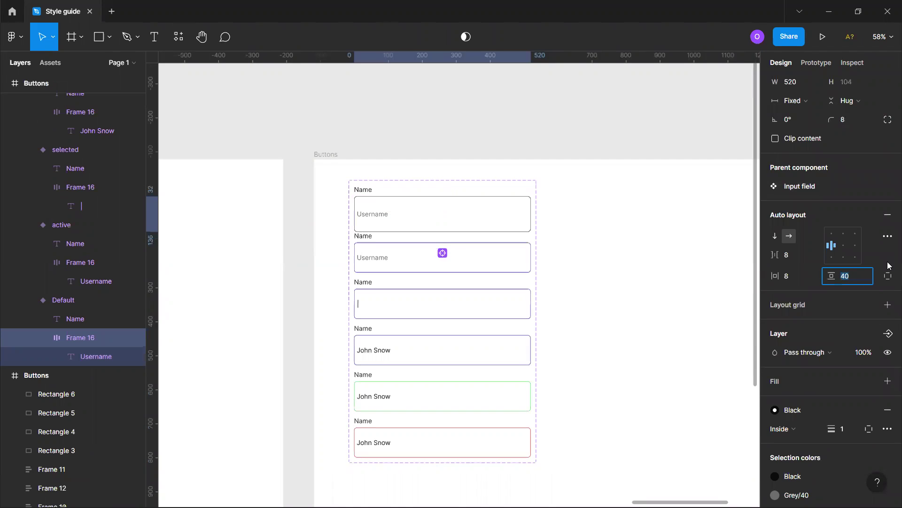
pyautogui.write('24')
pyautogui.press('Return')
pyautogui.write('16')
pyautogui.press('Return')
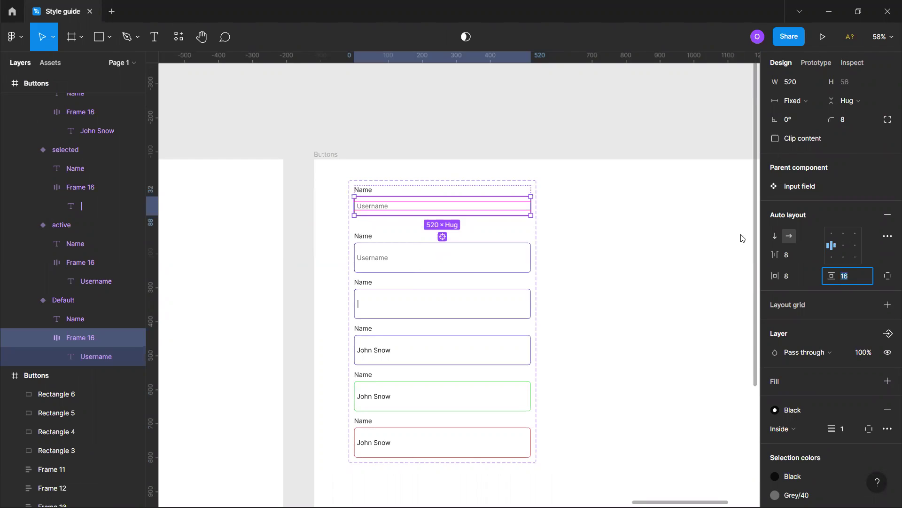
pyautogui.click(480, 264)
pyautogui.click(860, 278)
pyautogui.write('16')
pyautogui.press('Return')
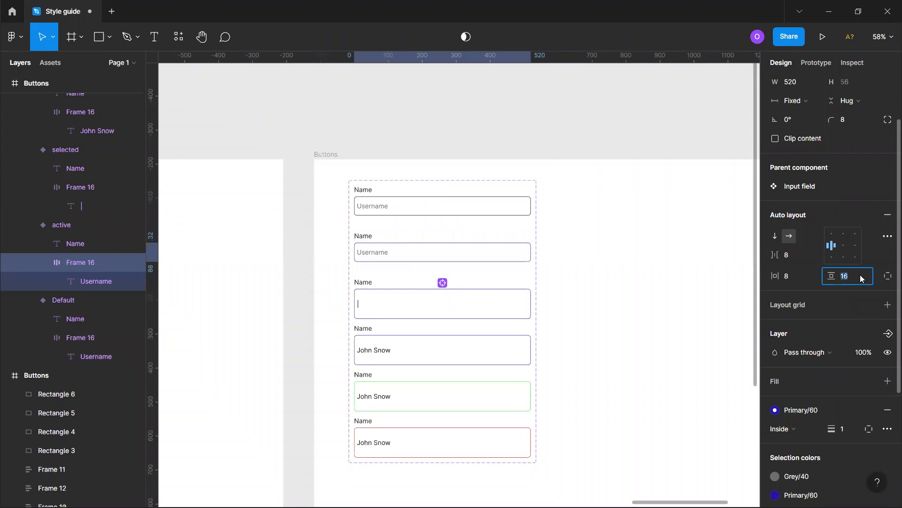
# Set vertical padding to 16 on the selected and filled input boxes.
pyautogui.click(399, 300)
pyautogui.click(849, 277)
pyautogui.write('16')
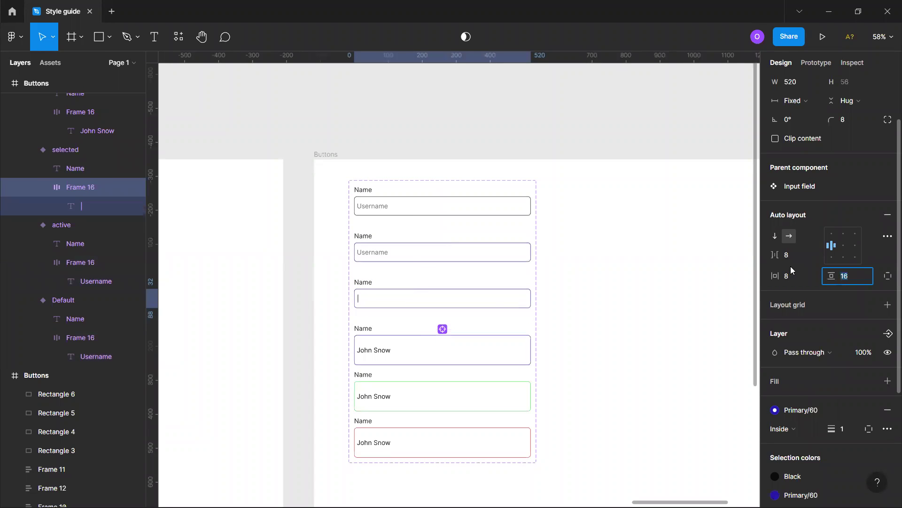
pyautogui.press('Return')
pyautogui.click(452, 356)
pyautogui.click(859, 276)
pyautogui.write('16')
pyautogui.press('Return')
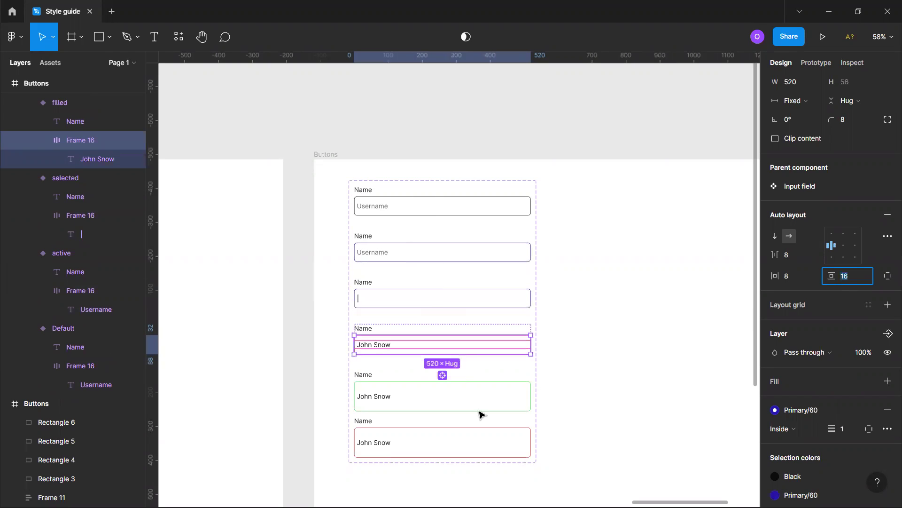
# Set vertical padding to 16 on the success and error input boxes.
pyautogui.click(498, 405)
pyautogui.click(498, 405)
pyautogui.click(863, 275)
pyautogui.write('16')
pyautogui.press('Return')
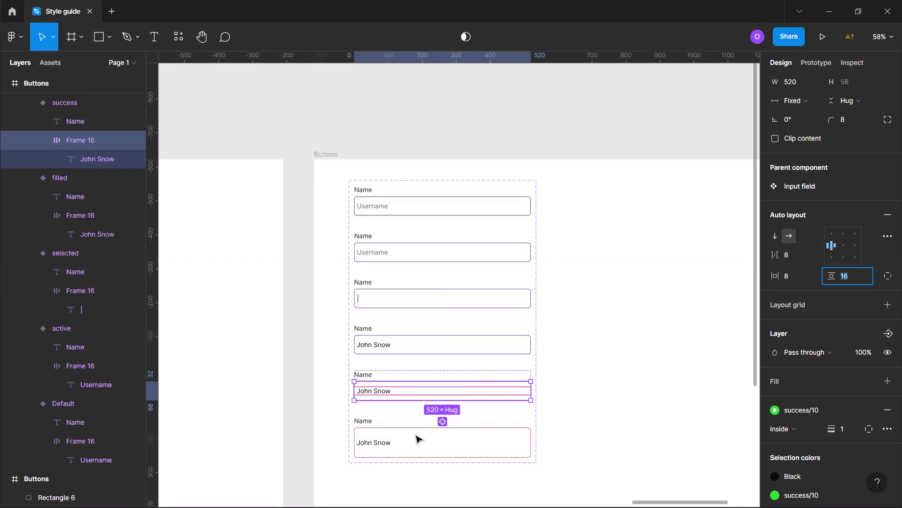
pyautogui.click(420, 435)
pyautogui.click(423, 441)
pyautogui.click(854, 281)
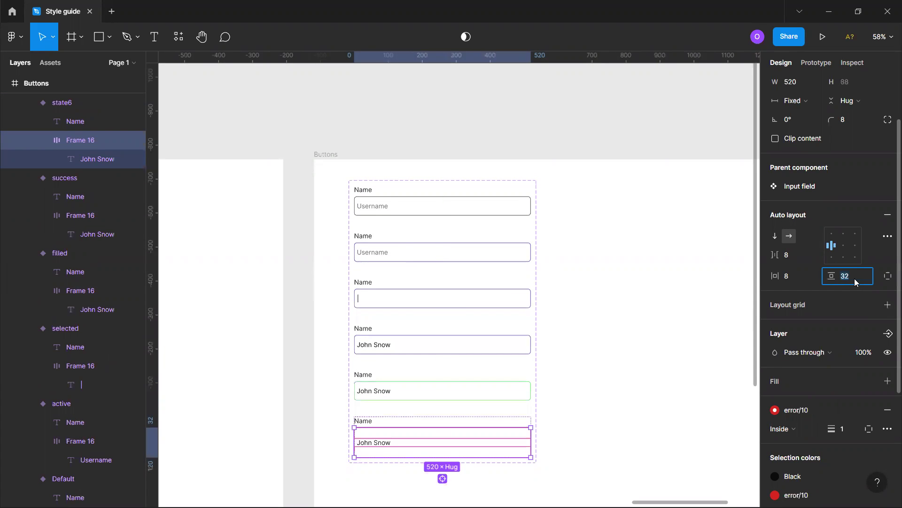
pyautogui.write('16')
pyautogui.press('Return')
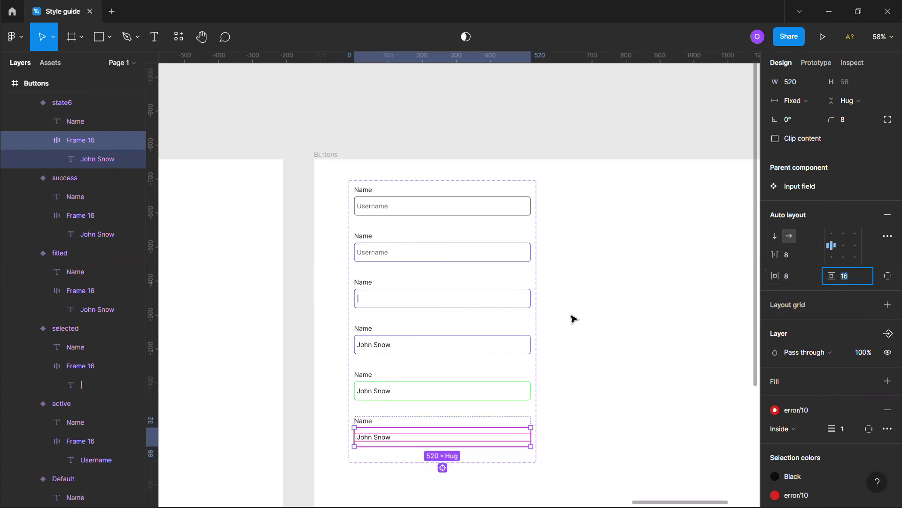
pyautogui.click(574, 319)
# Set the spacing between the Input field variants to 40.
pyautogui.click(402, 353)
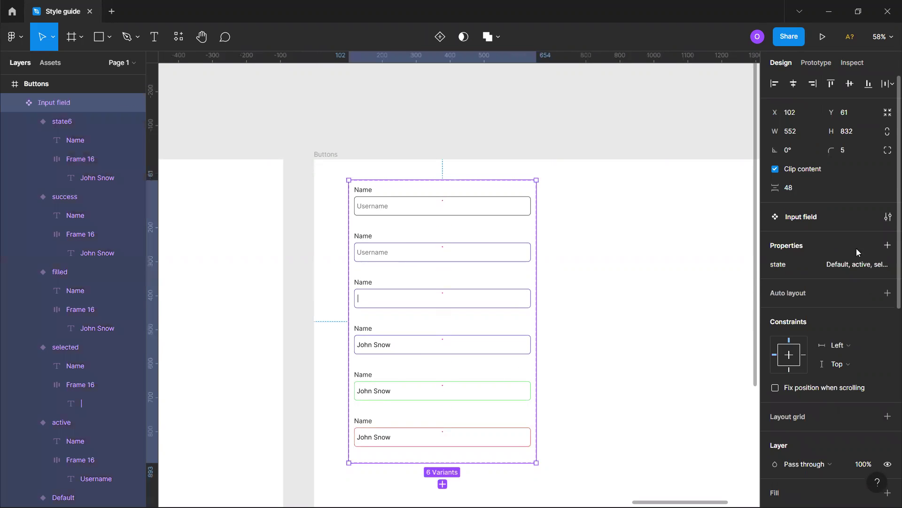
pyautogui.click(801, 187)
pyautogui.write('32')
pyautogui.press('Return')
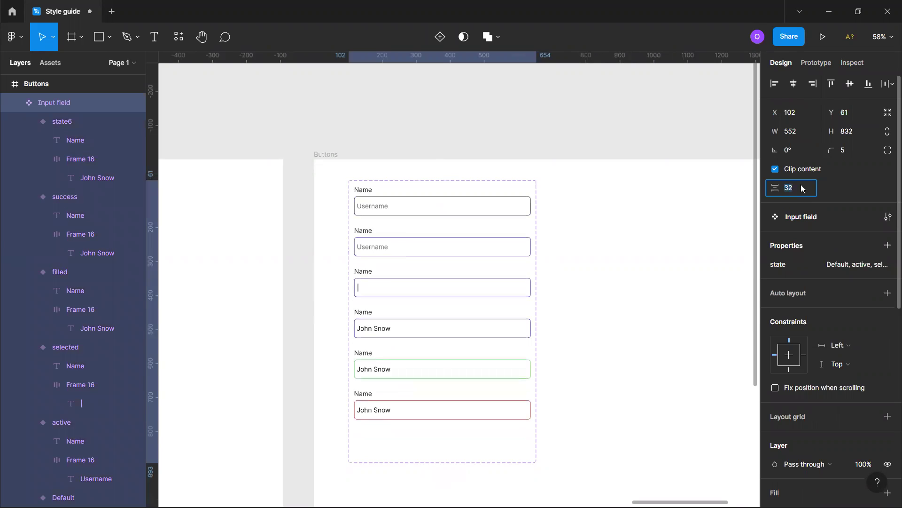
pyautogui.write('40')
pyautogui.press('Return')
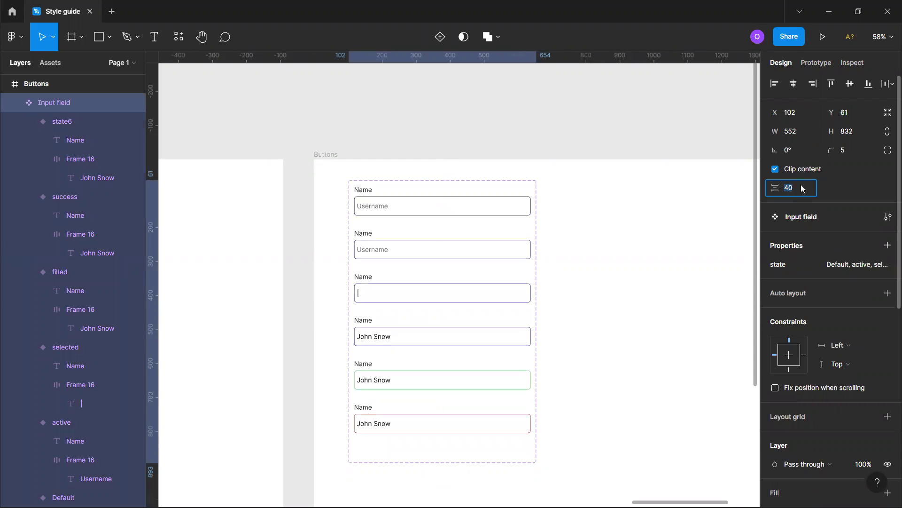
# Resize the component set wider and place a copy of the caption column beside the inputs.
pyautogui.moveTo(413, 461); pyautogui.dragTo(413, 447)
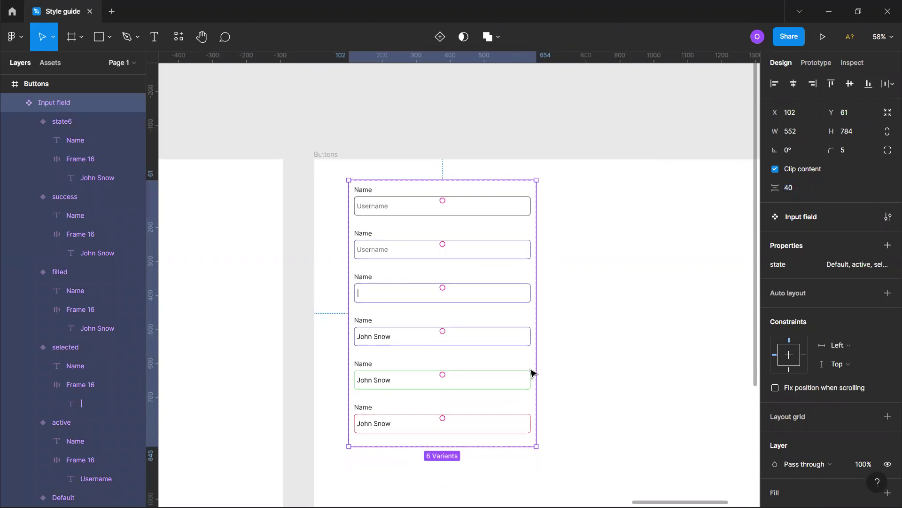
pyautogui.moveTo(549, 337); pyautogui.dragTo(609, 349)
pyautogui.scroll(-2, 564, 352)
pyautogui.moveTo(208, 276); pyautogui.dragTo(567, 268)
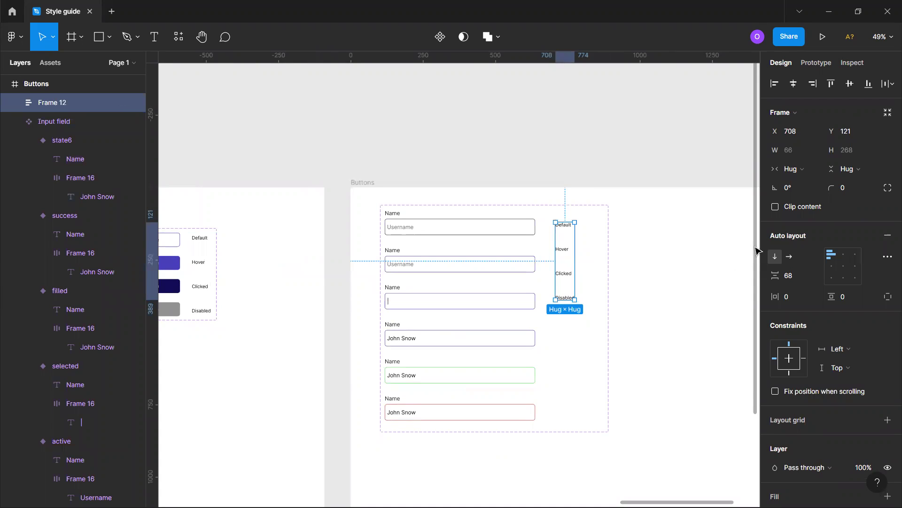
# Set the caption column spacing to 116 so captions line up with the inputs.
pyautogui.click(794, 276)
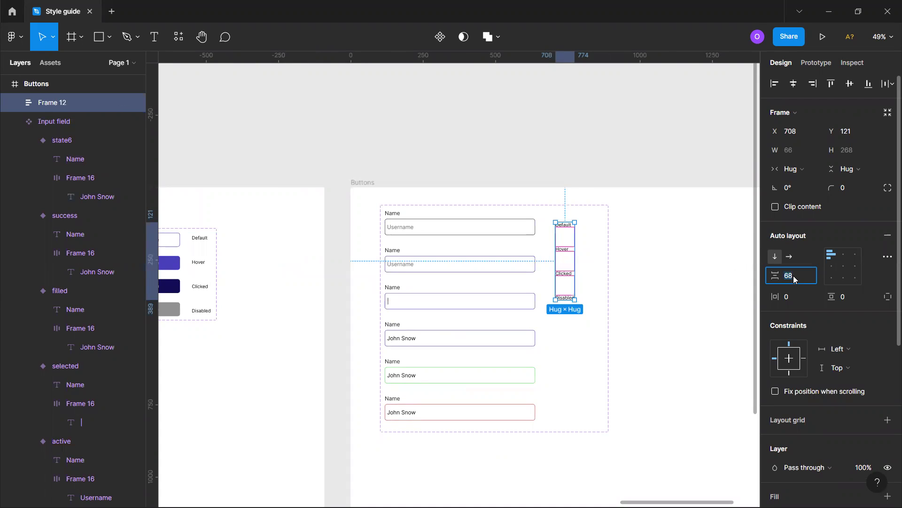
pyautogui.write('92')
pyautogui.press('Return')
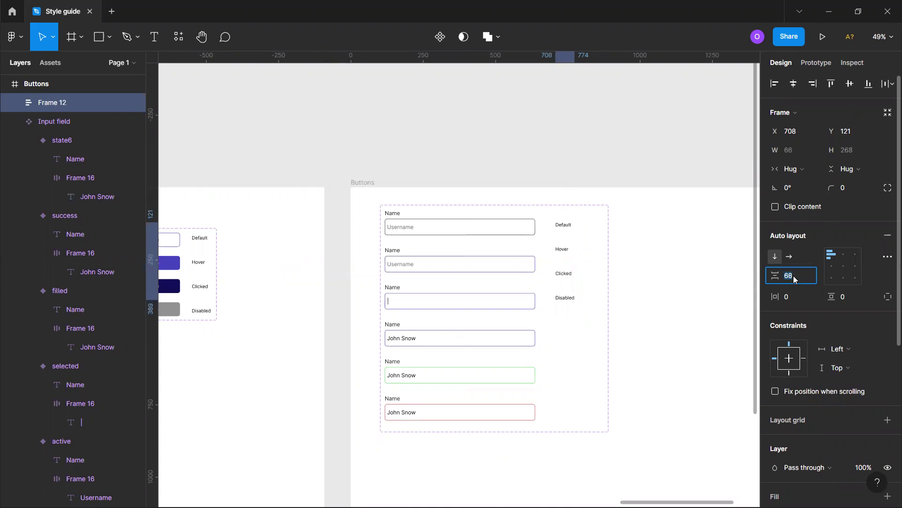
pyautogui.write('124')
pyautogui.press('Return')
pyautogui.write('116')
pyautogui.press('Return')
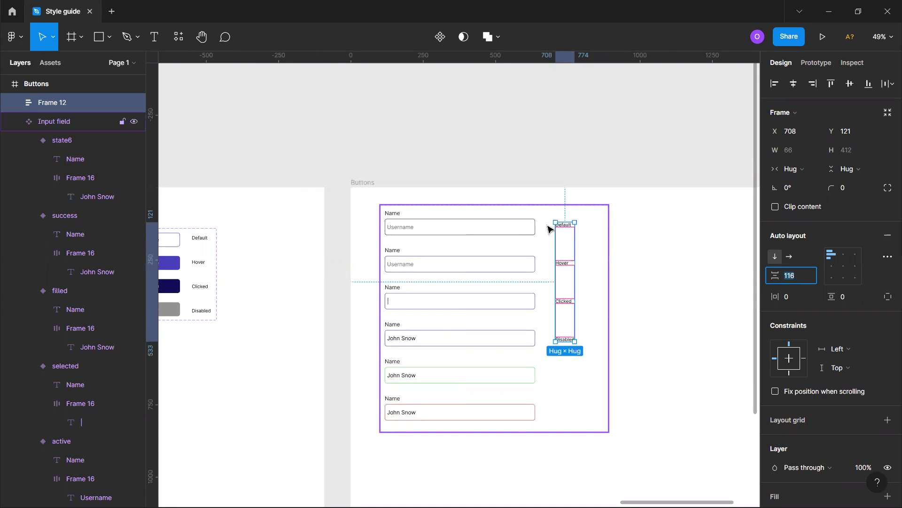
# Relabel the Hover, Clicked and Disabled captions as Active, selected and filled.
pyautogui.click(568, 266)
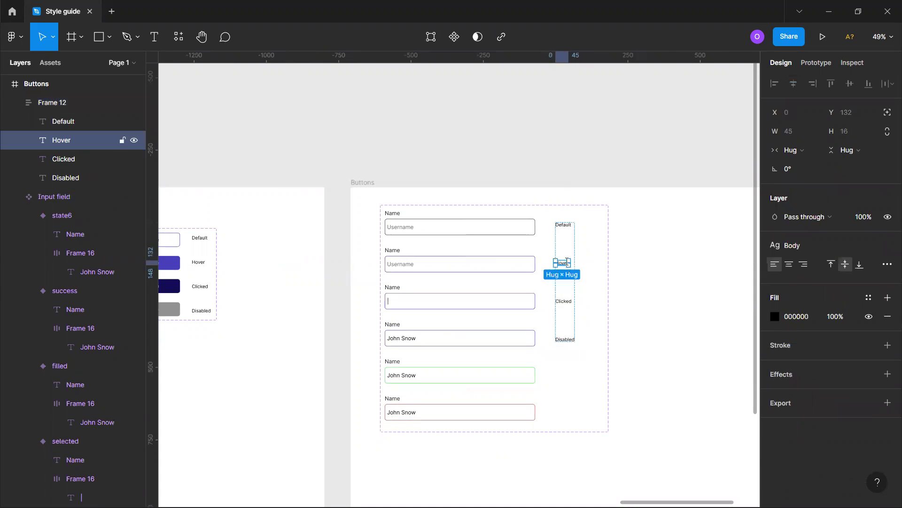
pyautogui.doubleClick(567, 262)
pyautogui.write('Active')
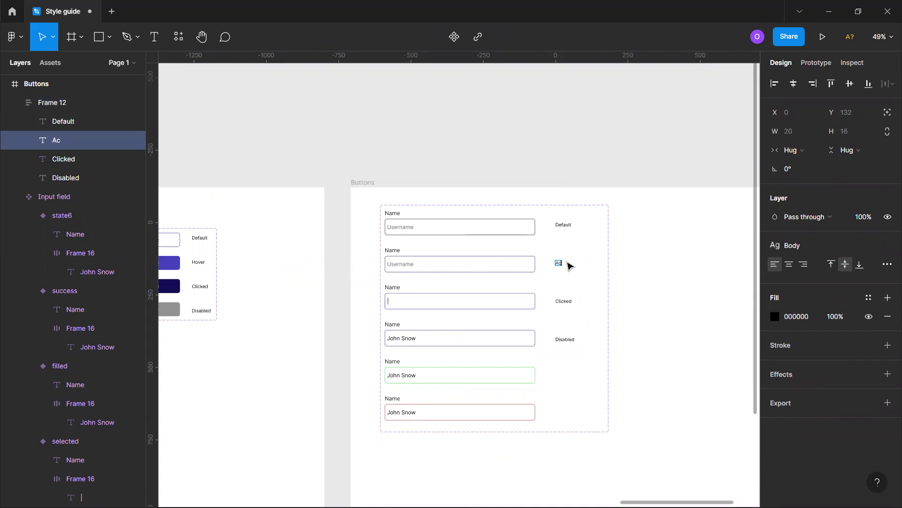
pyautogui.doubleClick(565, 301)
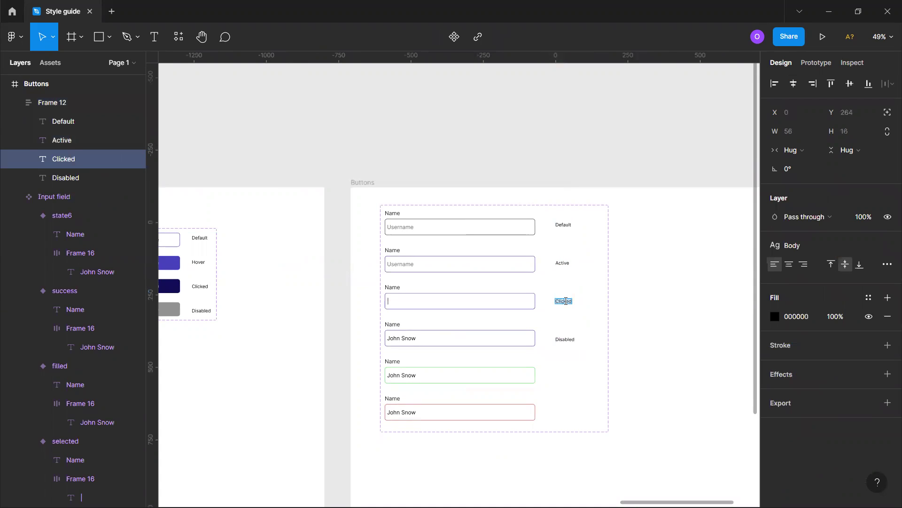
pyautogui.write('selected')
pyautogui.doubleClick(568, 339)
pyautogui.write('filled')
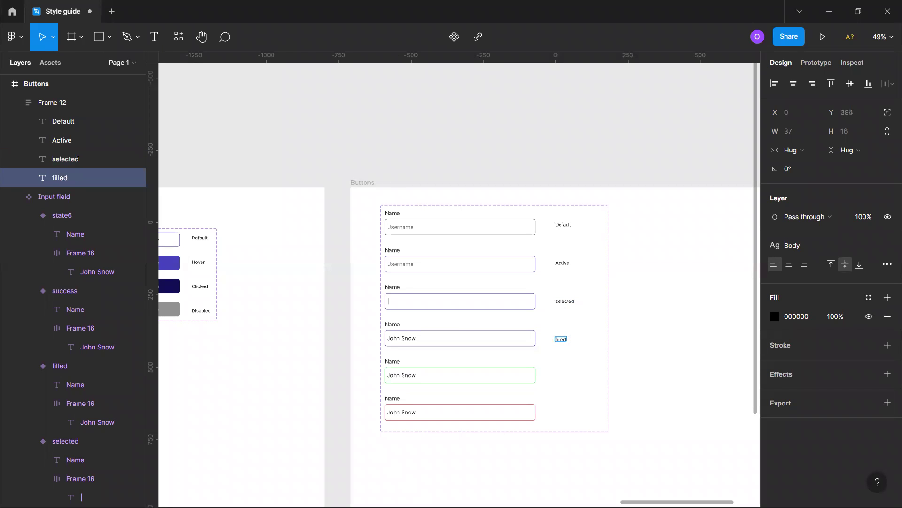
pyautogui.press('Escape')
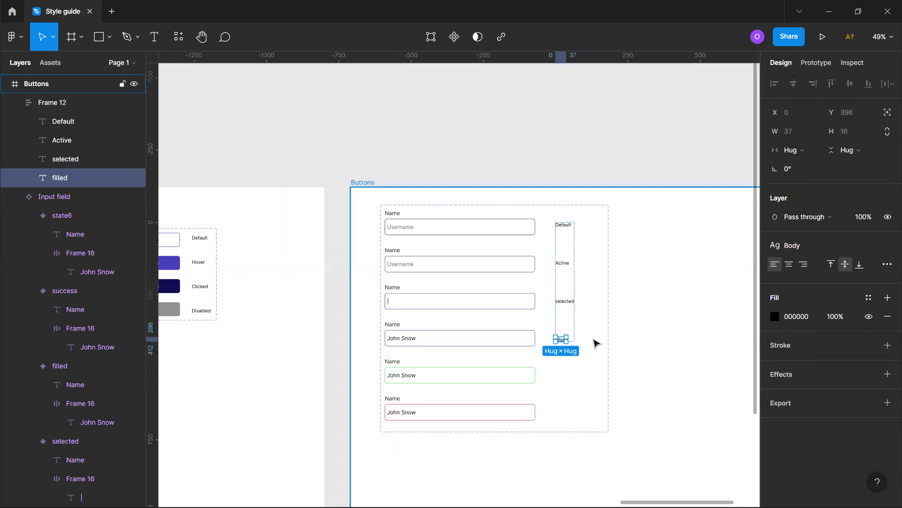
# Duplicate the last caption twice and label the copies Success and Error.
pyautogui.hotkey('ctrl', 'd')
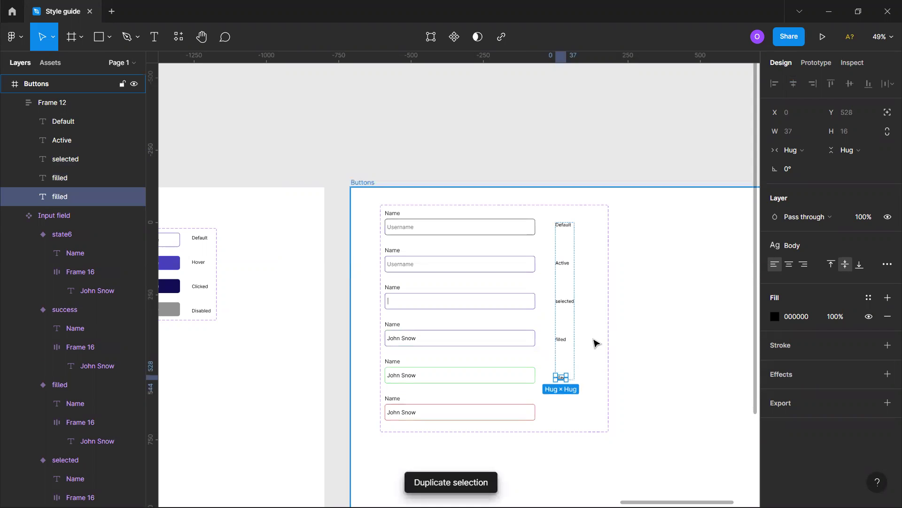
pyautogui.doubleClick(565, 378)
pyautogui.write('Success')
pyautogui.press('Escape')
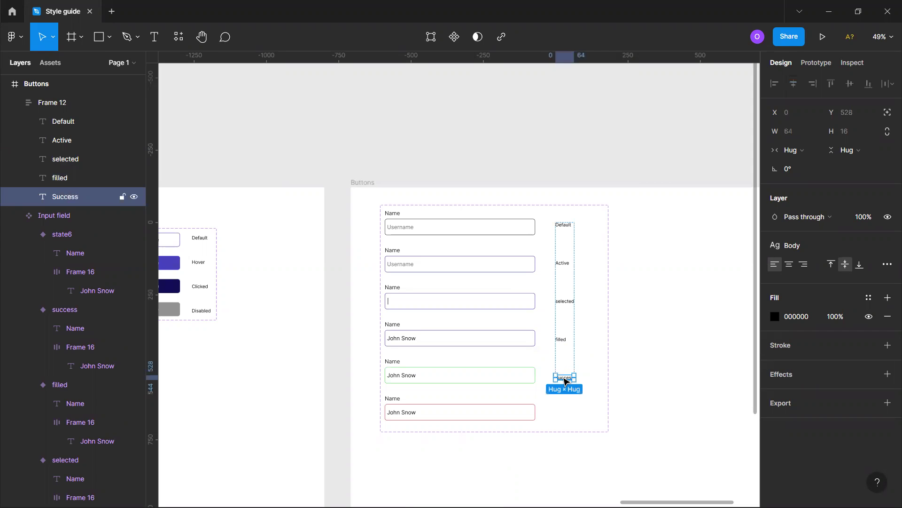
pyautogui.hotkey('ctrl', 'd')
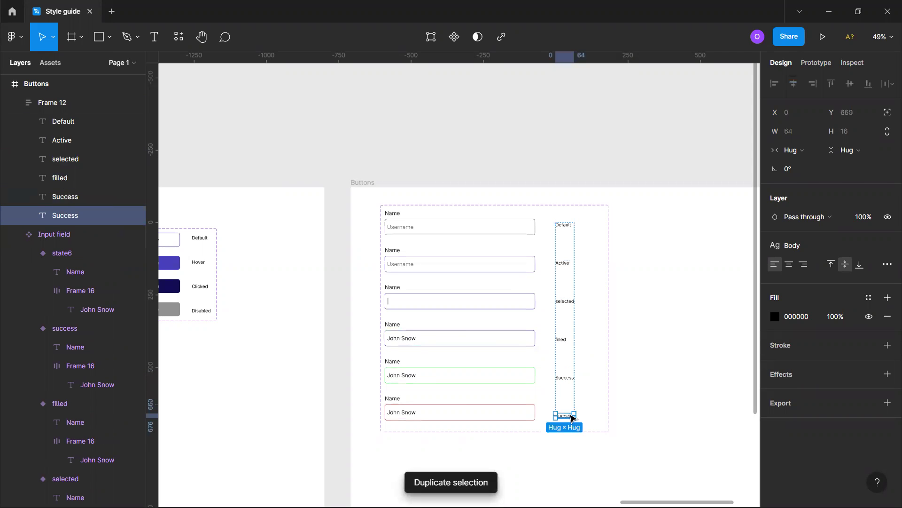
pyautogui.doubleClick(566, 416)
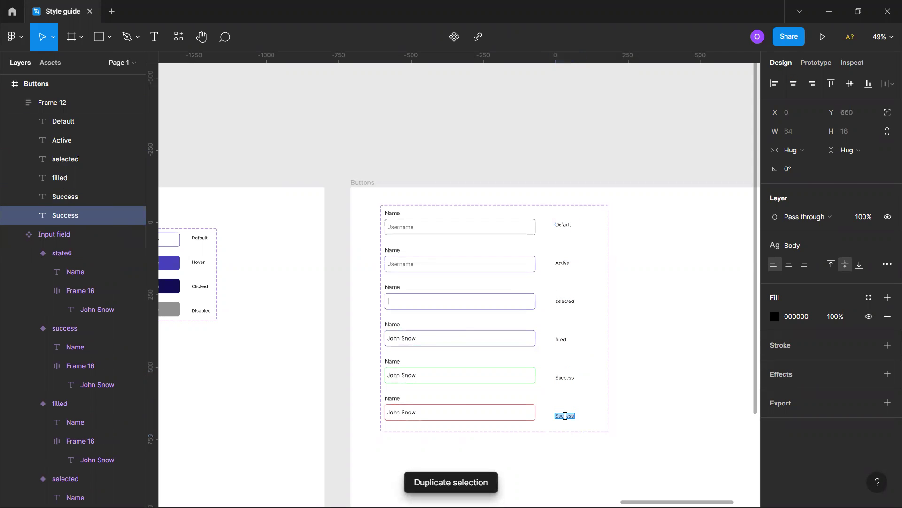
pyautogui.write('Error')
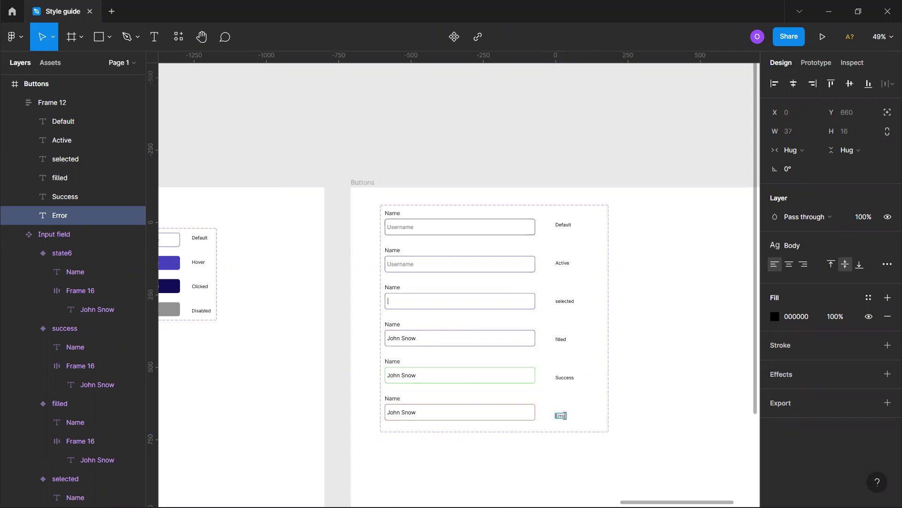
pyautogui.press('Escape')
pyautogui.click(641, 398)
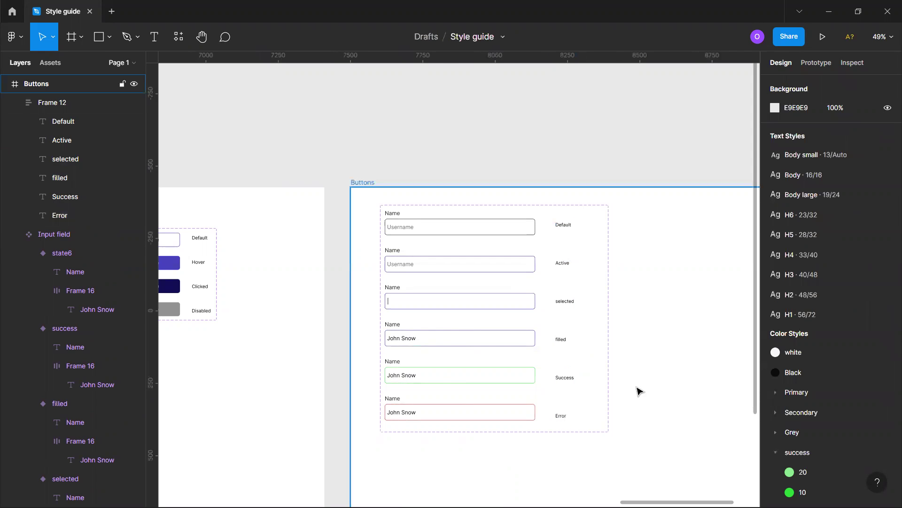
# Drag the right edge of the Buttons frame holding the input fields until its width reads 1249.
pyautogui.scroll(-2, 640, 391)
pyautogui.hscroll(3, 457, 401)
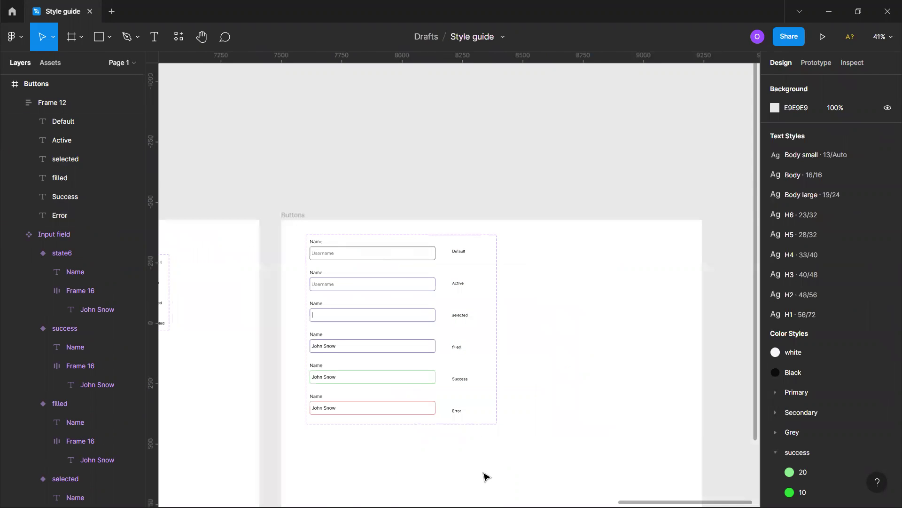
pyautogui.scroll(-1, 512, 438)
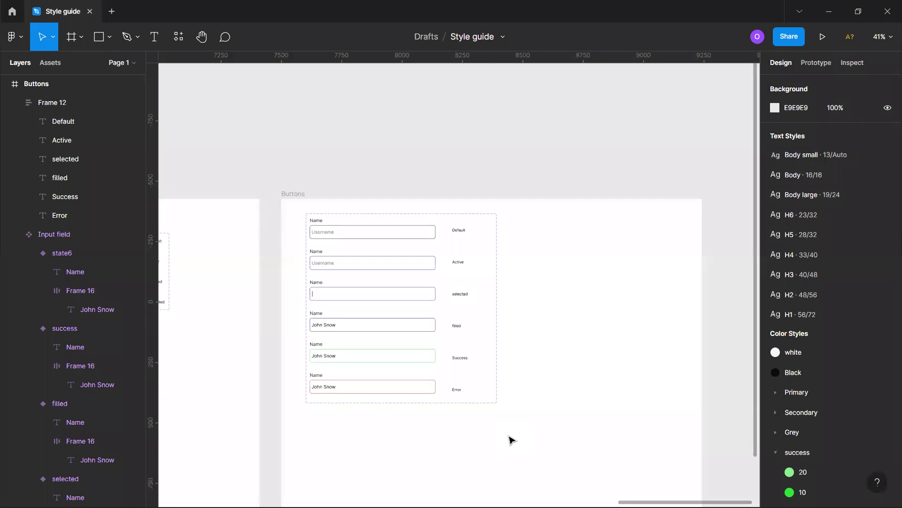
pyautogui.scroll(-1, 520, 435)
pyautogui.scroll(-5, 541, 425)
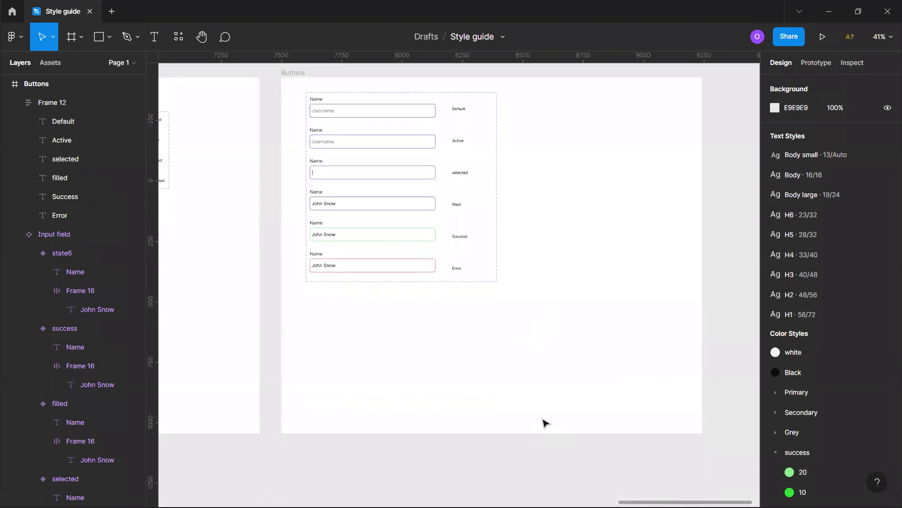
pyautogui.click(291, 78)
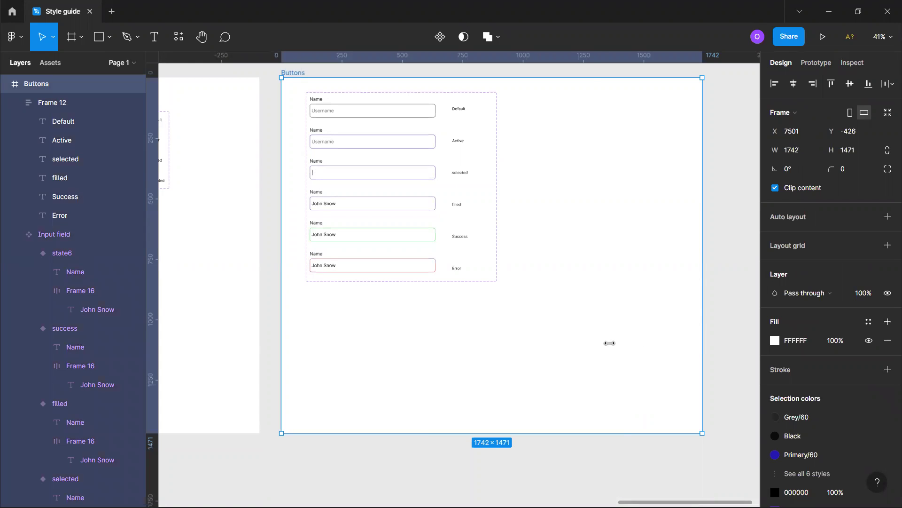
pyautogui.moveTo(610, 342); pyautogui.dragTo(582, 343)
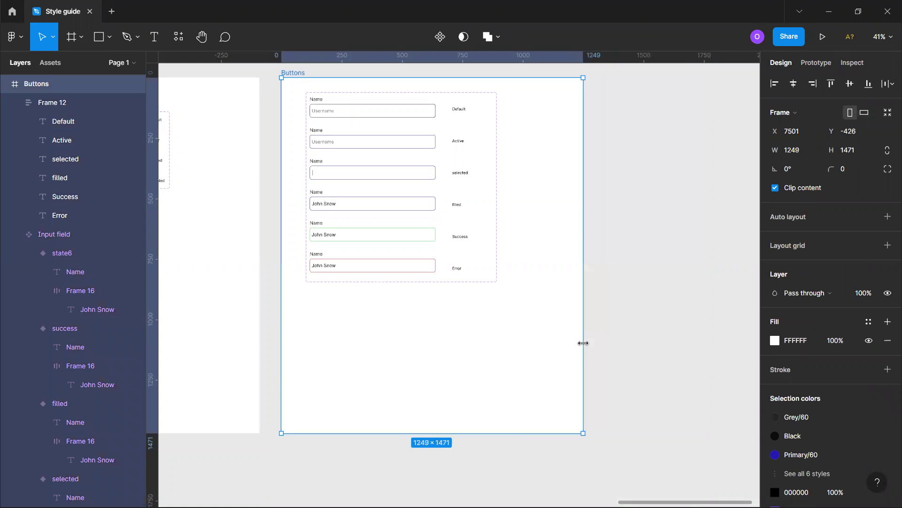
# Deselect and zoom out to review the narrowed 1249 × 1471 Buttons frame.
pyautogui.click(672, 345)
pyautogui.scroll(-2, 642, 344)
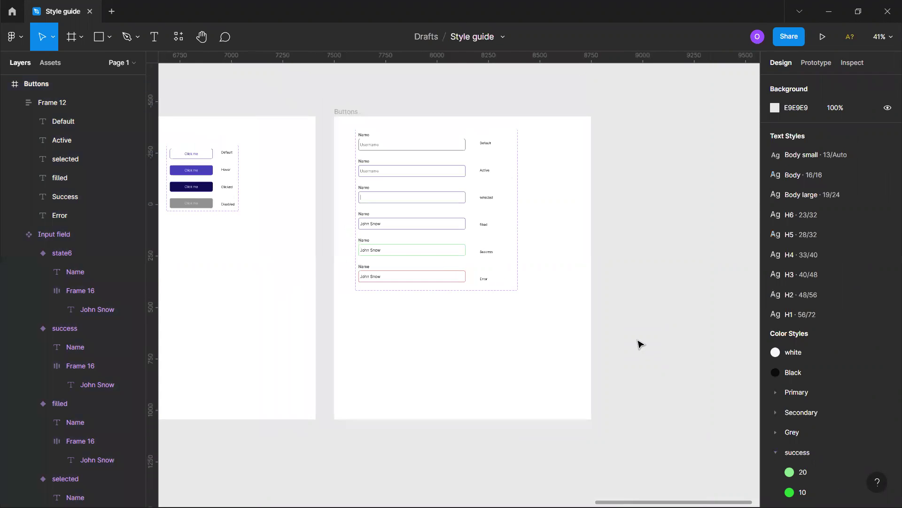
pyautogui.hscroll(2, 639, 340)
pyautogui.click(423, 356)
pyautogui.scroll(-2, 409, 351)
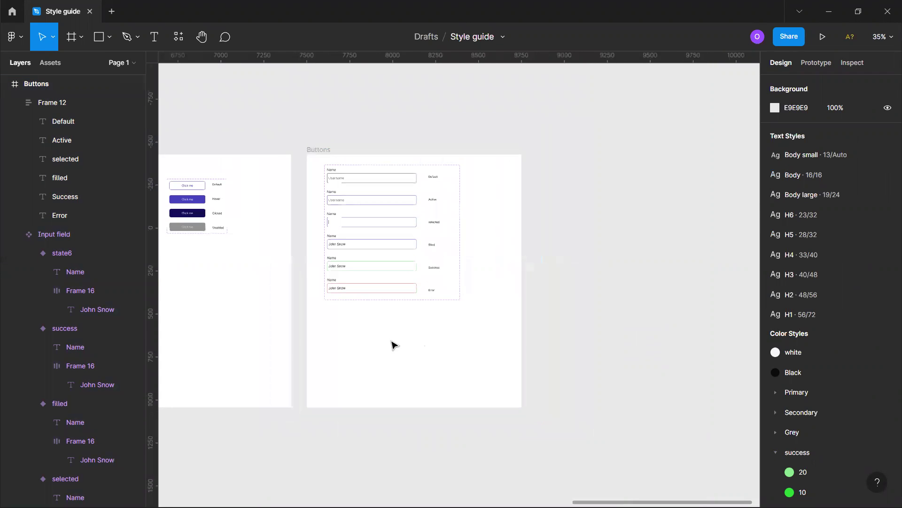
pyautogui.press('Escape')
pyautogui.hscroll(-4, 382, 328)
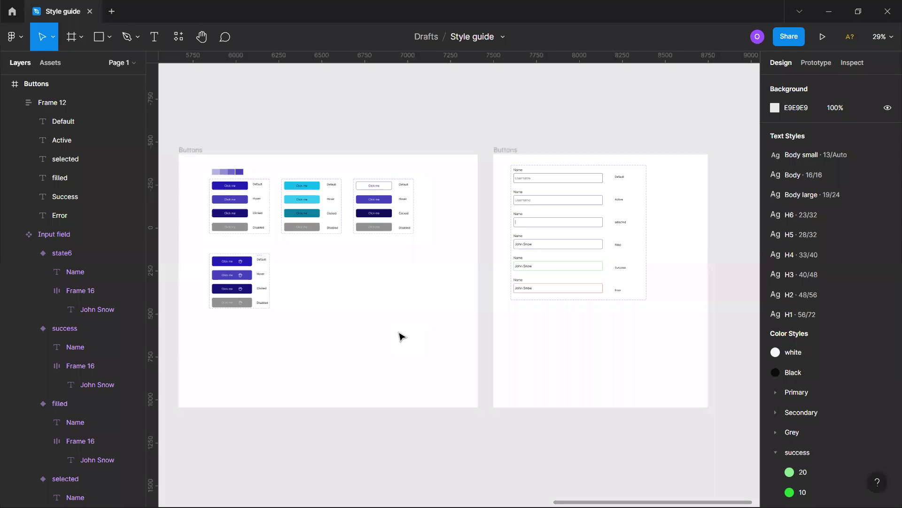
# Duplicate the Buttons frame with the input field states to its right, at X 8841.
pyautogui.hscroll(5, 428, 336)
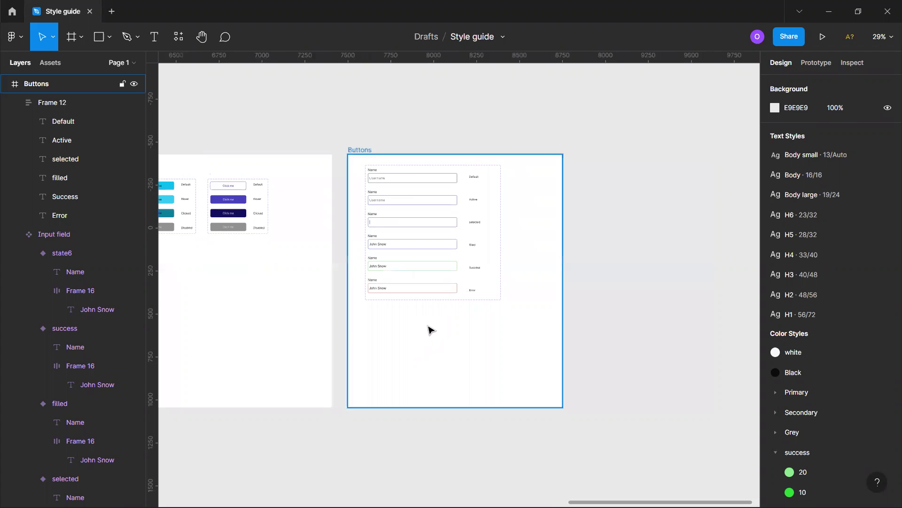
pyautogui.scroll(-1, 428, 329)
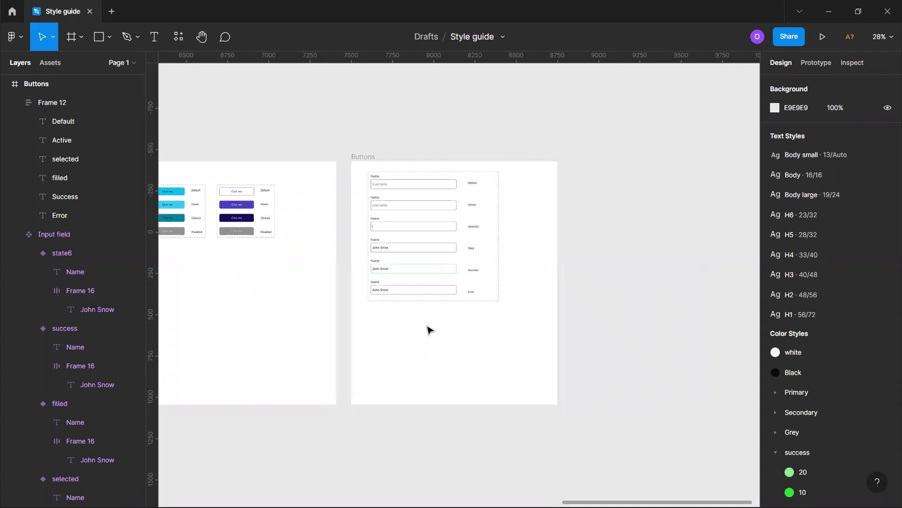
pyautogui.doubleClick(425, 272)
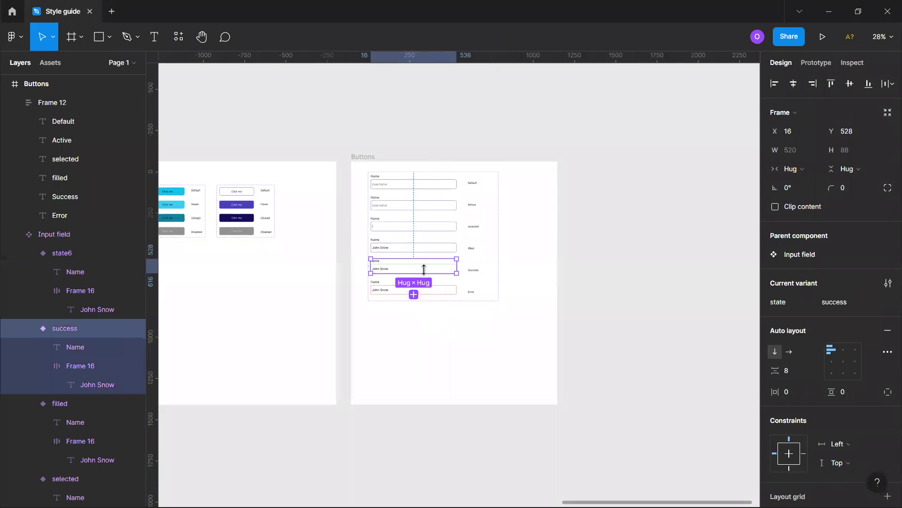
pyautogui.click(443, 349)
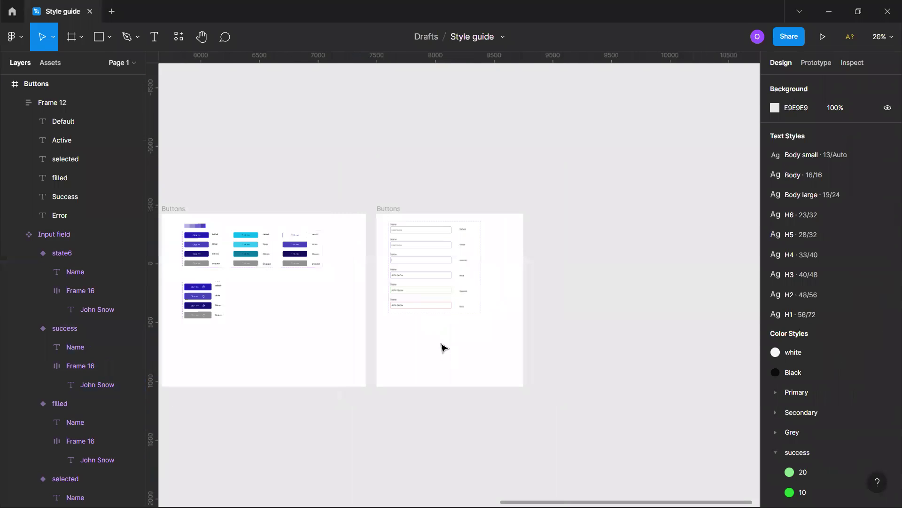
pyautogui.click(388, 213)
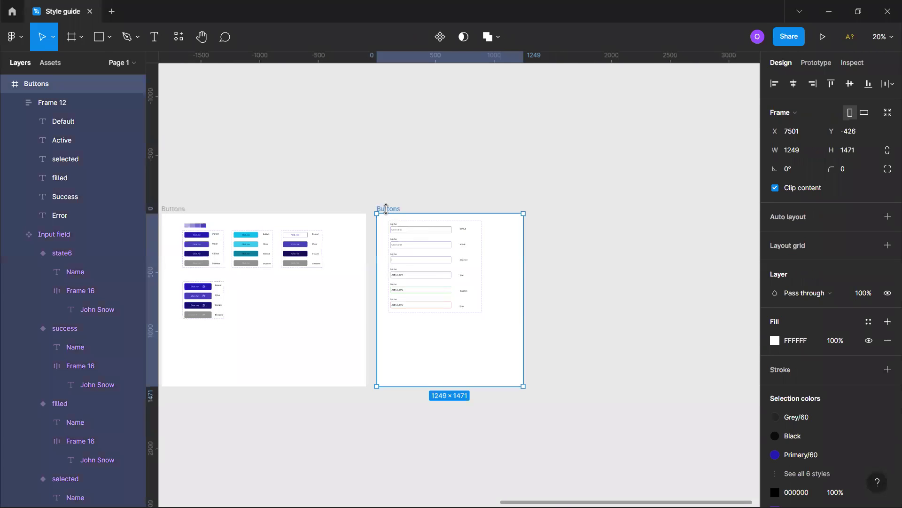
pyautogui.moveTo(394, 212); pyautogui.dragTo(554, 210)
pyautogui.hscroll(6, 548, 263)
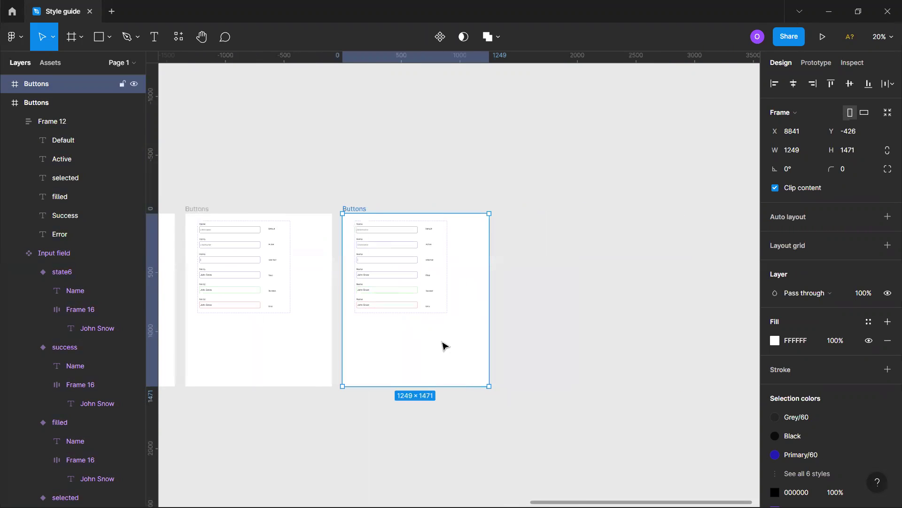
pyautogui.scroll(2, 443, 345)
# Delete the input fields from the copy and rename the original frame 'Intputs'.
pyautogui.click(470, 306)
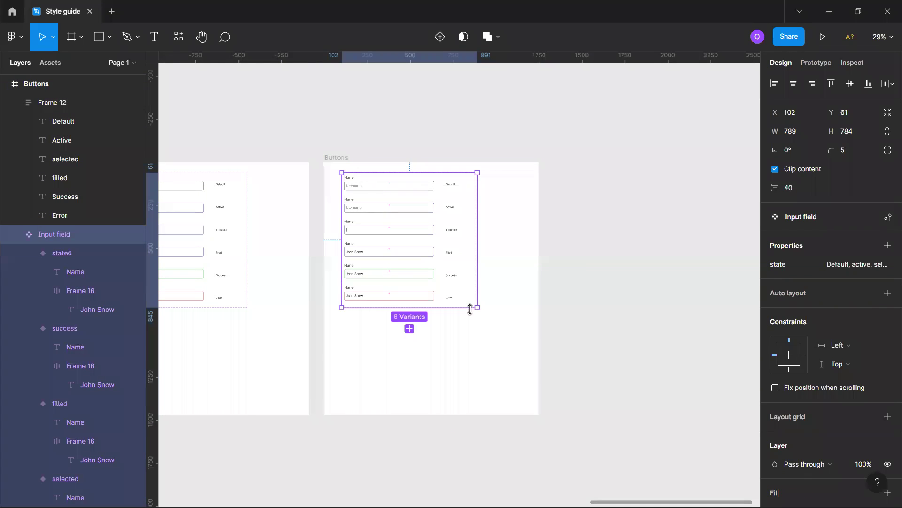
pyautogui.press('Delete')
pyautogui.hscroll(-3, 466, 312)
pyautogui.doubleClick(207, 157)
pyautogui.write('Intp')
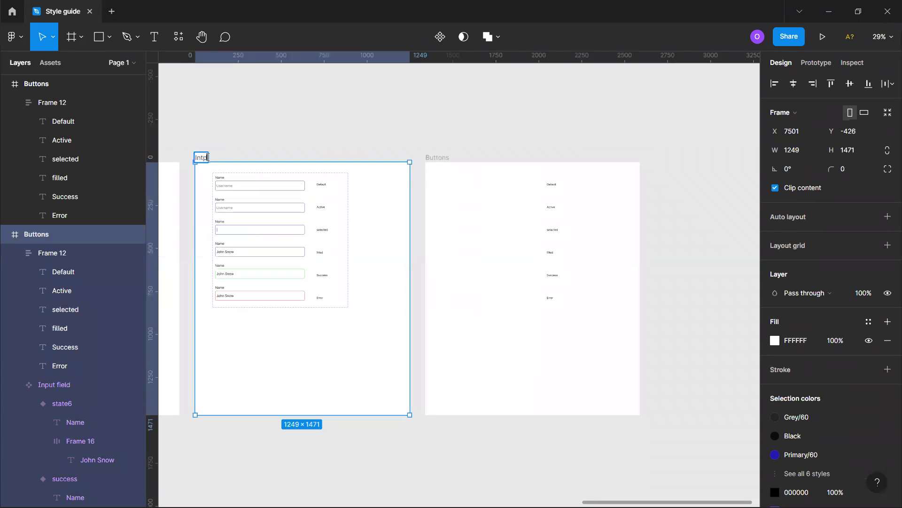
pyautogui.write('uts')
pyautogui.press('Return')
# Rename the copy 'Alerts and notification' and delete its leftover state labels.
pyautogui.click(446, 158)
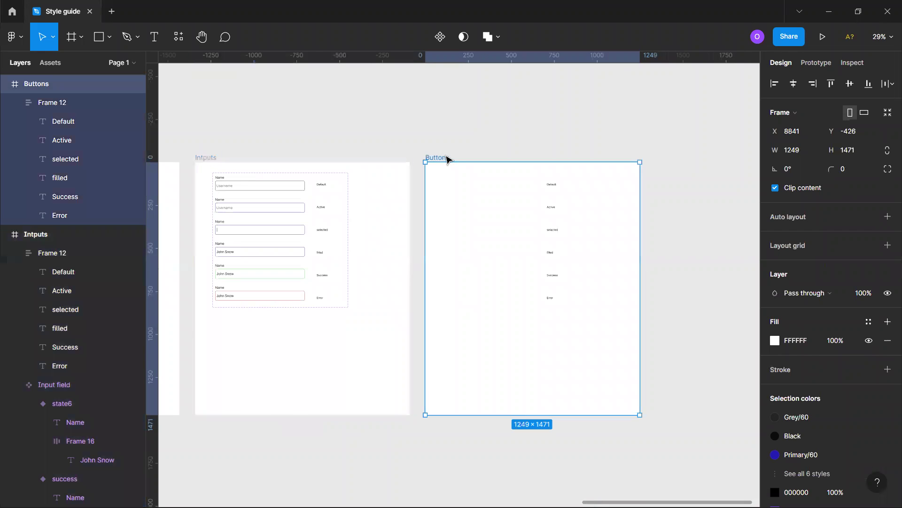
pyautogui.doubleClick(446, 158)
pyautogui.write('Aler')
pyautogui.write('ts and notifi')
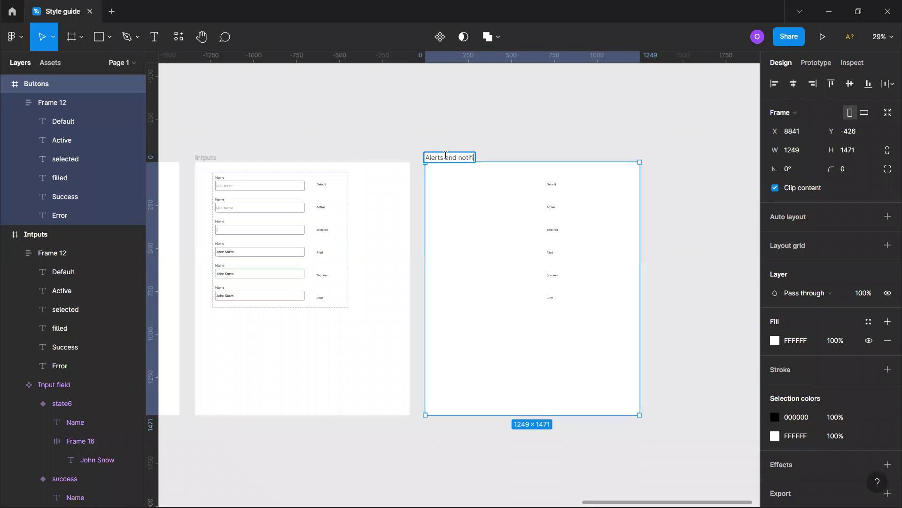
pyautogui.write('cation')
pyautogui.press('Return')
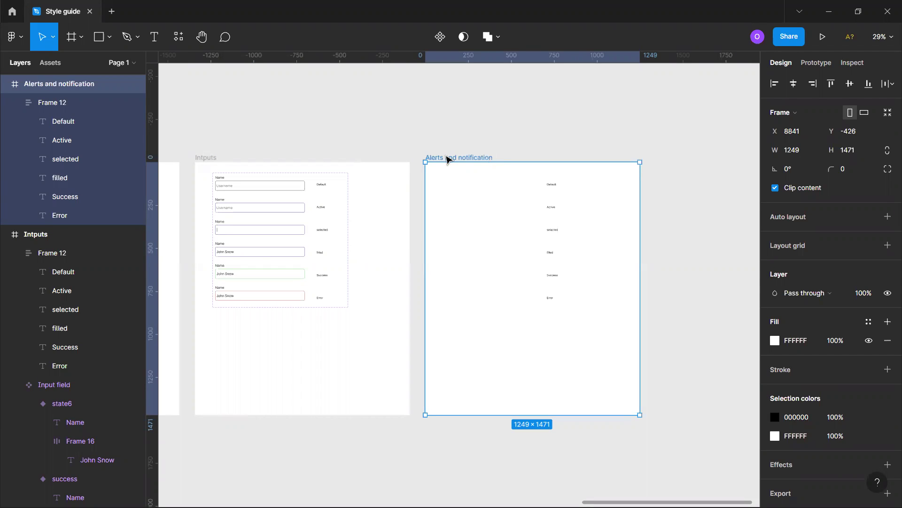
pyautogui.click(556, 247)
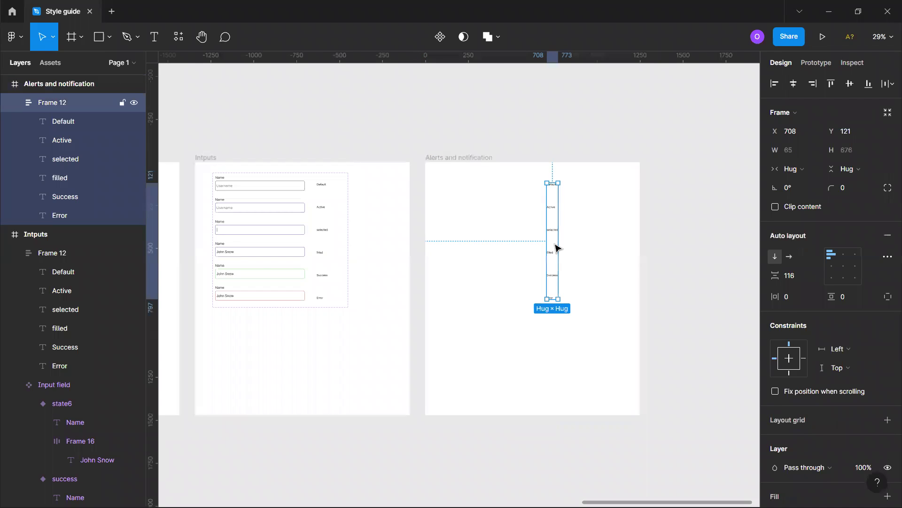
pyautogui.press('Delete')
pyautogui.click(528, 251)
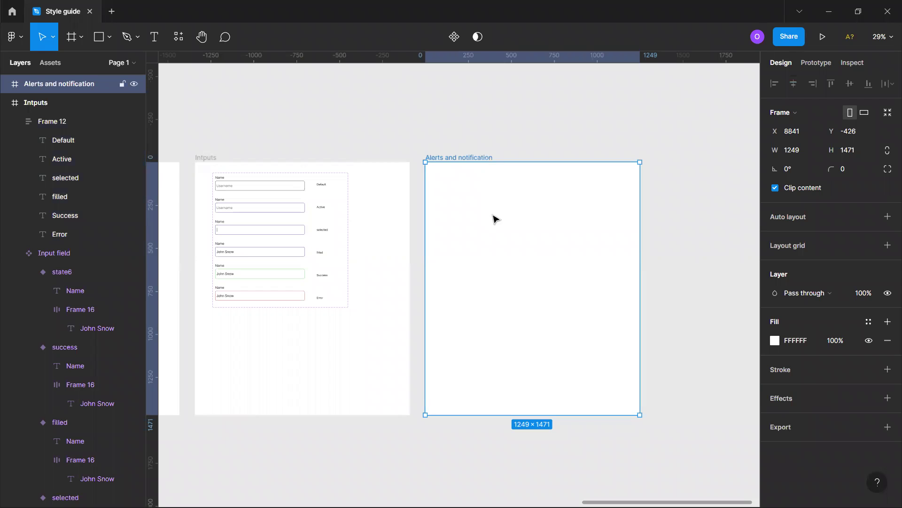
# Draw a wide 1459×235 Frame 17 above the Intputs and Alerts and notification frames.
pyautogui.scroll(-3, 553, 252)
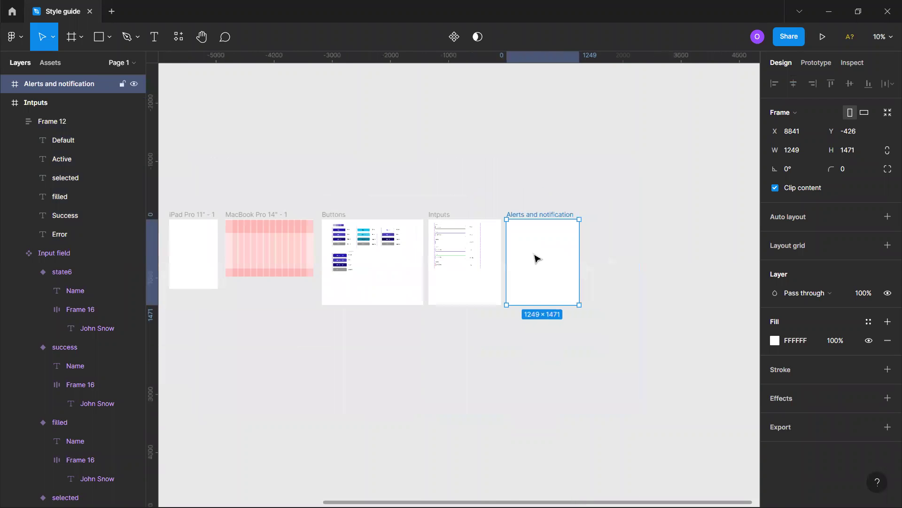
pyautogui.scroll(3, 548, 258)
pyautogui.scroll(5, 548, 257)
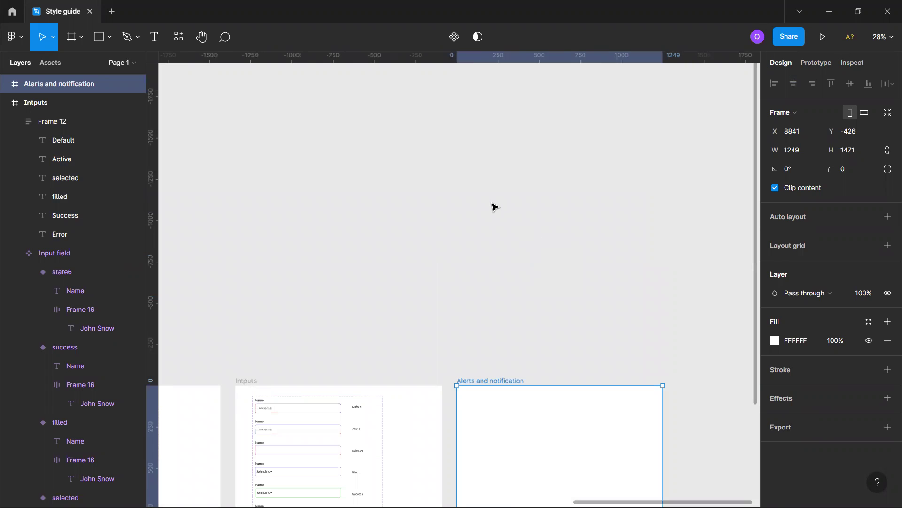
pyautogui.press('f')
pyautogui.moveTo(389, 143); pyautogui.dragTo(629, 183)
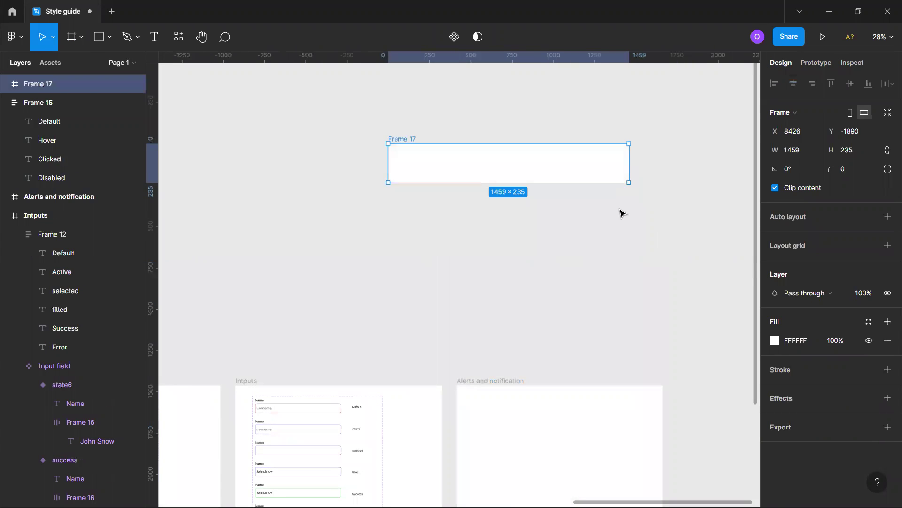
pyautogui.click(674, 247)
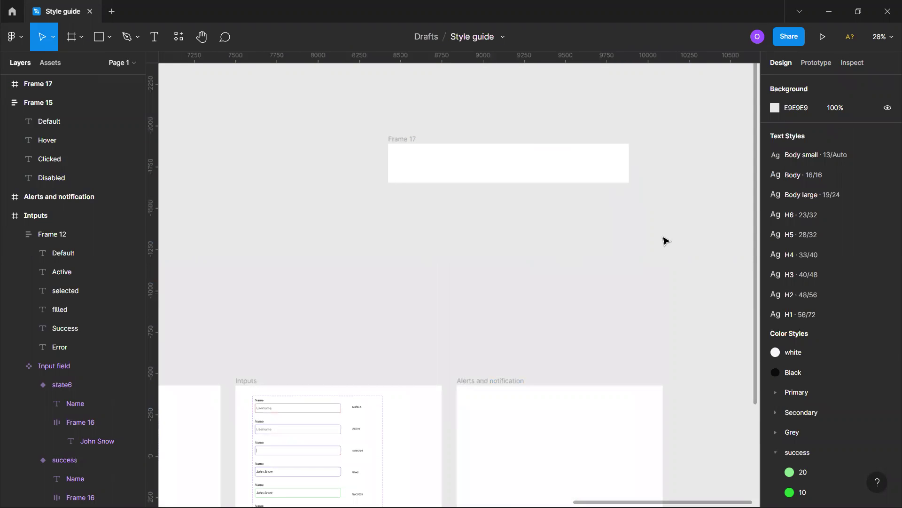
pyautogui.press('f')
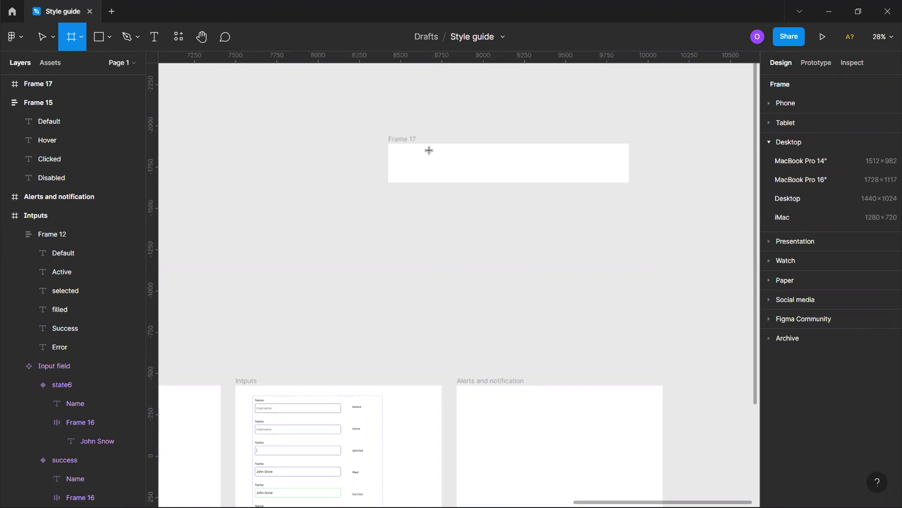
# Draw a bar frame inside Frame 17, fill it Grey/30 and centre it horizontally.
pyautogui.moveTo(415, 153); pyautogui.dragTo(615, 186)
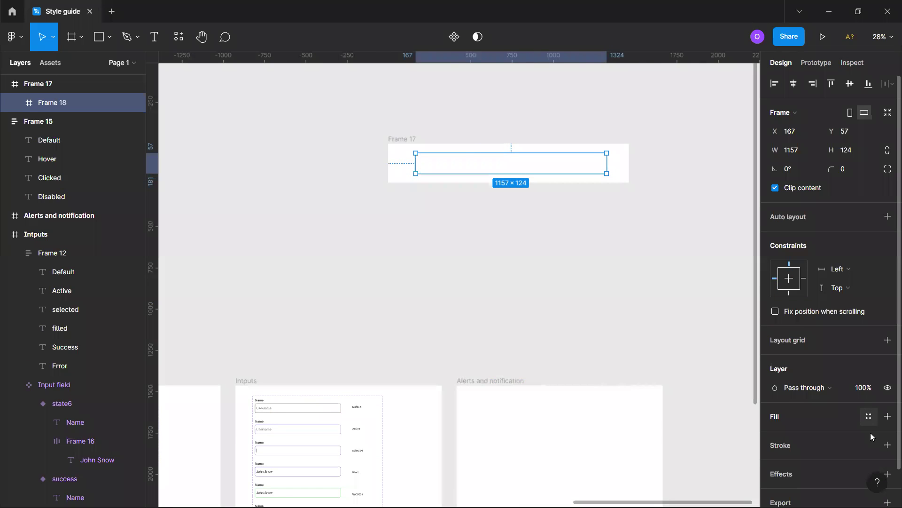
pyautogui.click(869, 416)
pyautogui.scroll(-5, 851, 423)
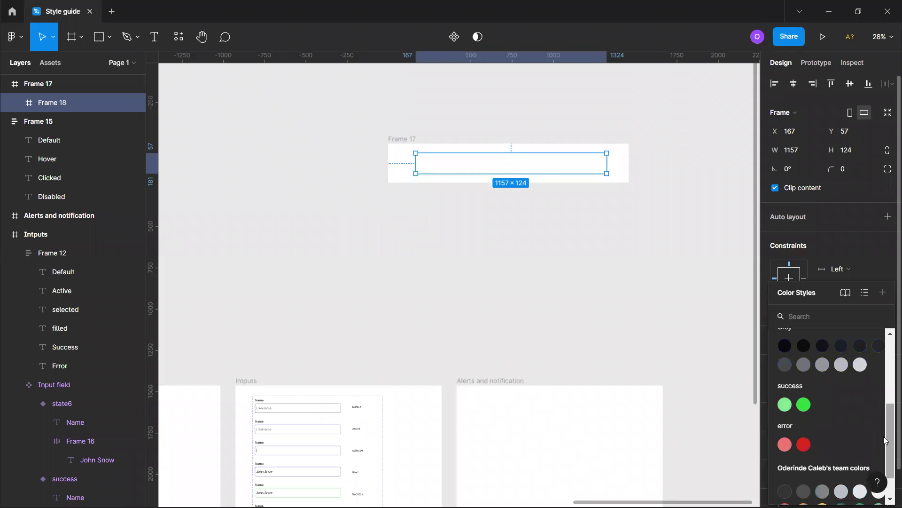
pyautogui.scroll(3, 851, 414)
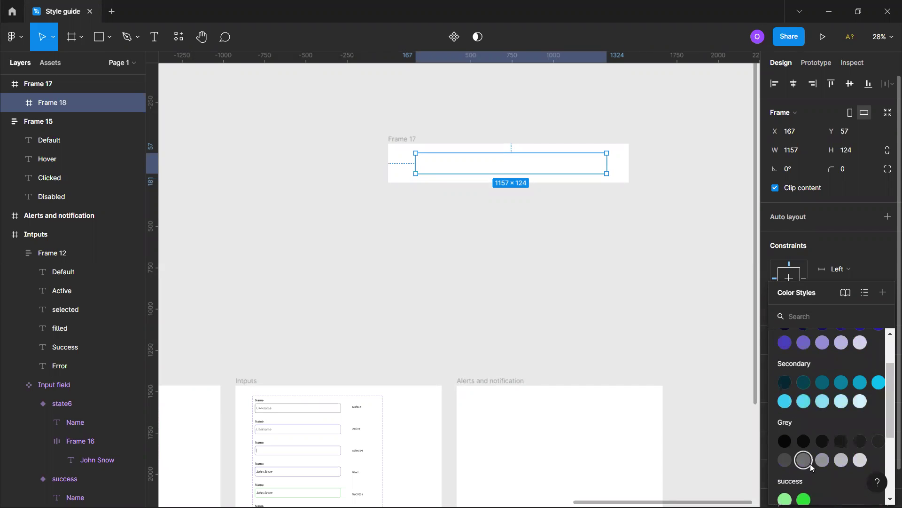
pyautogui.click(823, 459)
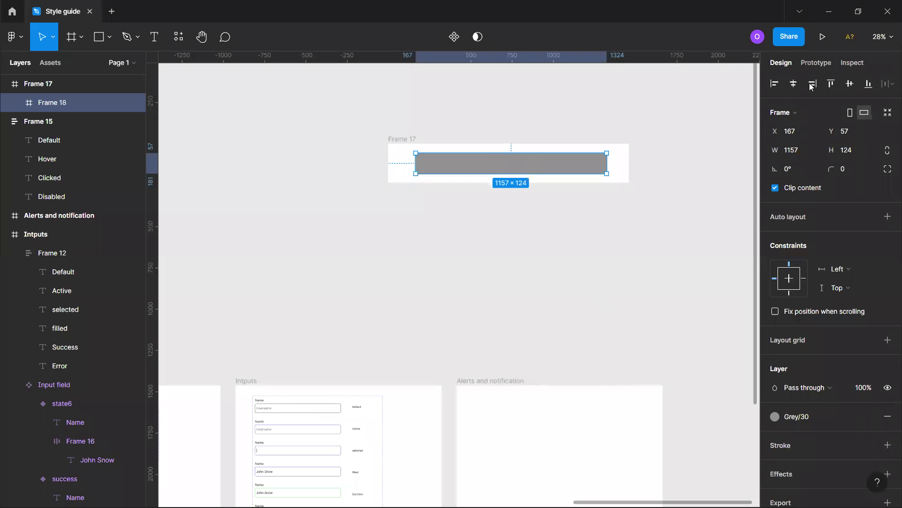
pyautogui.click(795, 84)
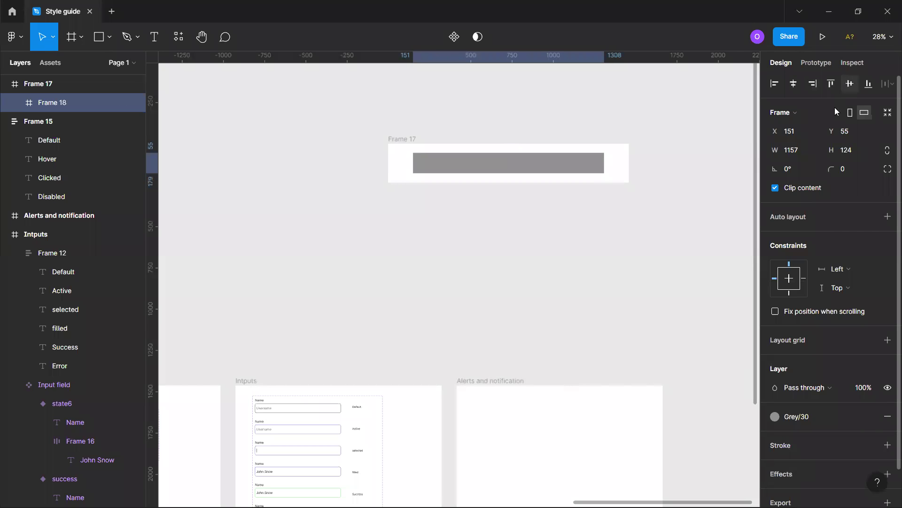
pyautogui.click(611, 215)
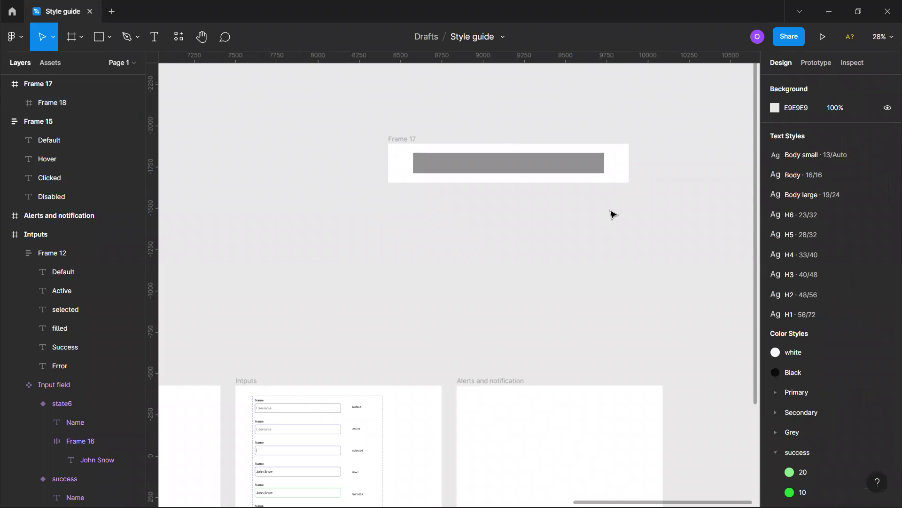
# Add a small Grey/40 square right of the bar and a grey copy at the left end.
pyautogui.press('f')
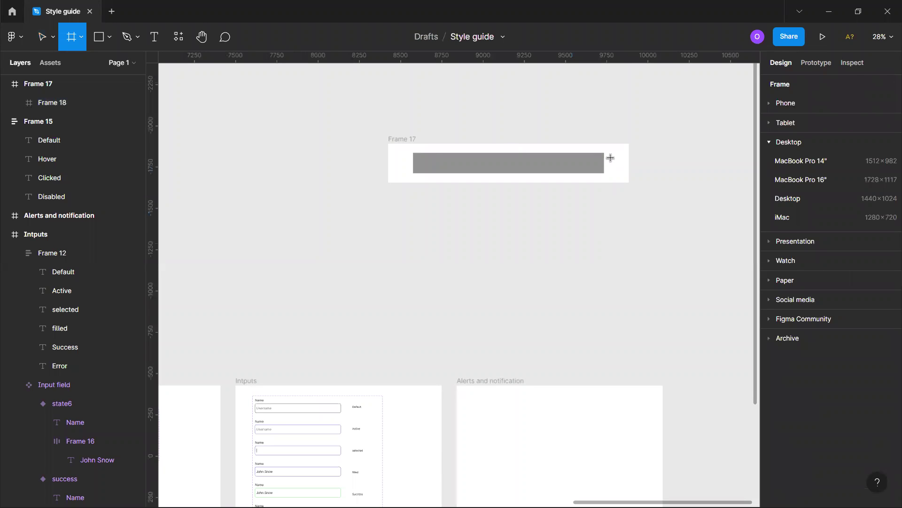
pyautogui.moveTo(611, 157); pyautogui.dragTo(623, 168)
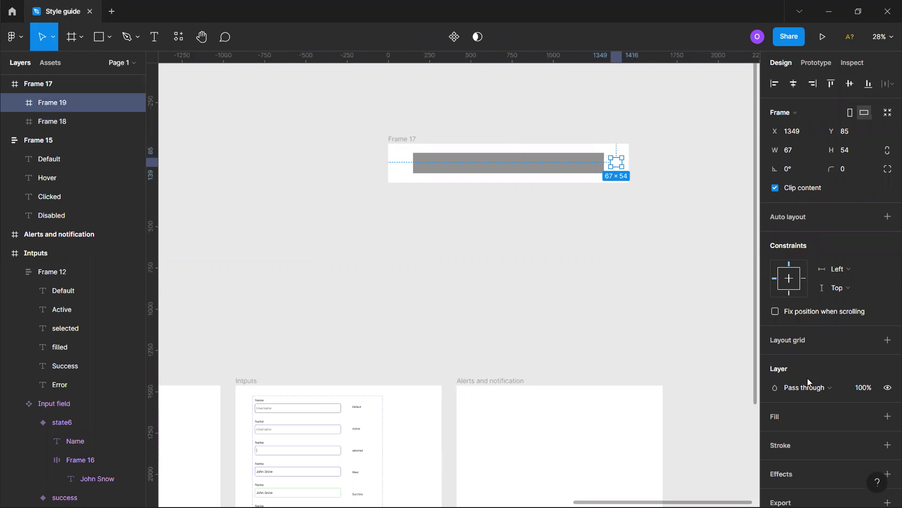
pyautogui.click(869, 416)
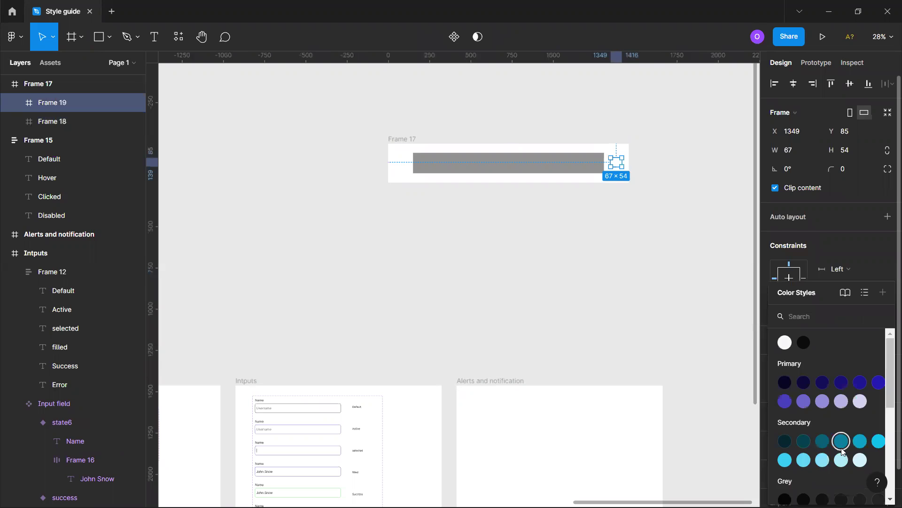
pyautogui.scroll(-3, 843, 451)
pyautogui.click(805, 439)
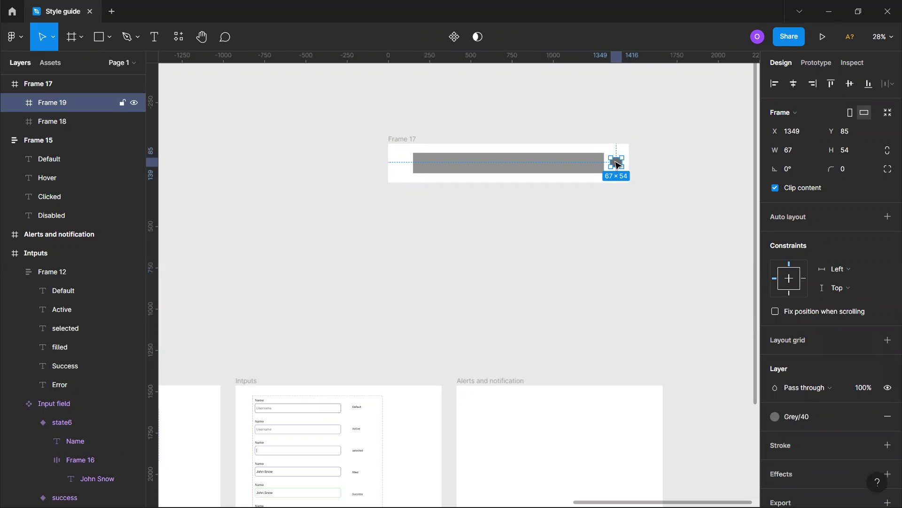
pyautogui.moveTo(617, 163); pyautogui.dragTo(402, 162)
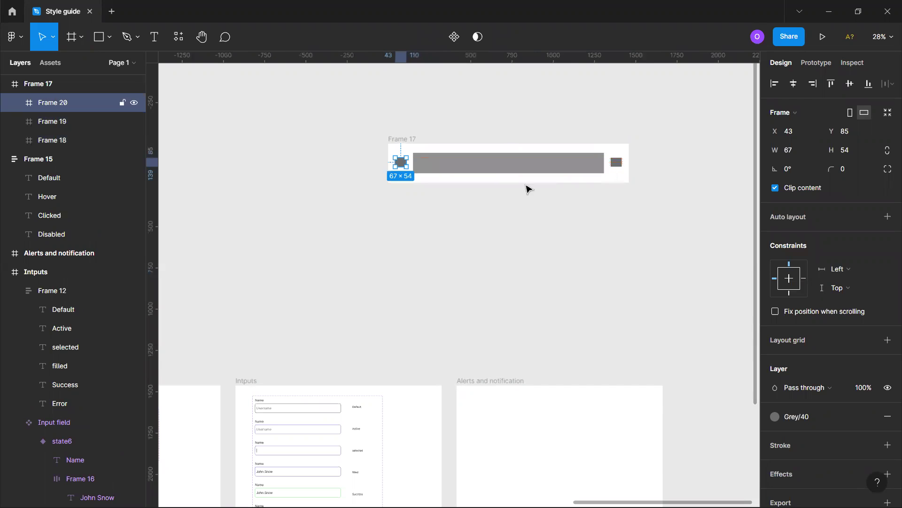
pyautogui.click(819, 410)
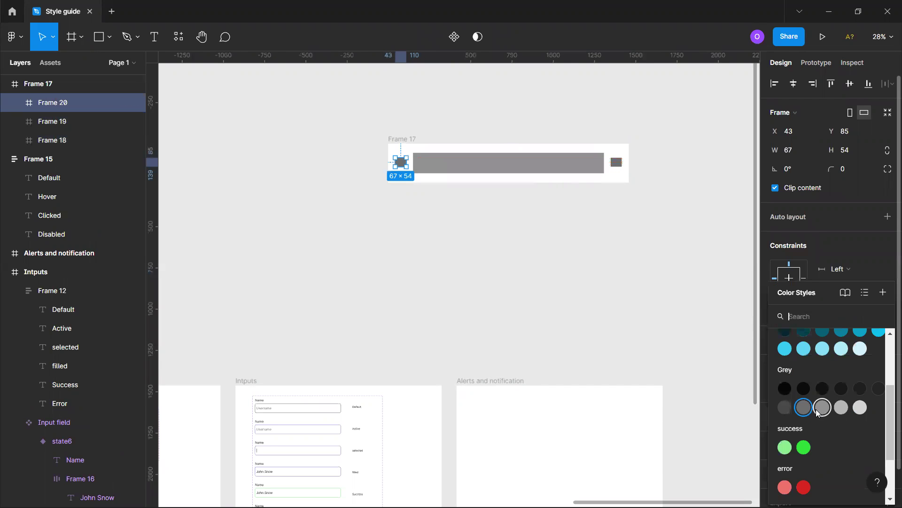
pyautogui.click(791, 409)
pyautogui.click(386, 141)
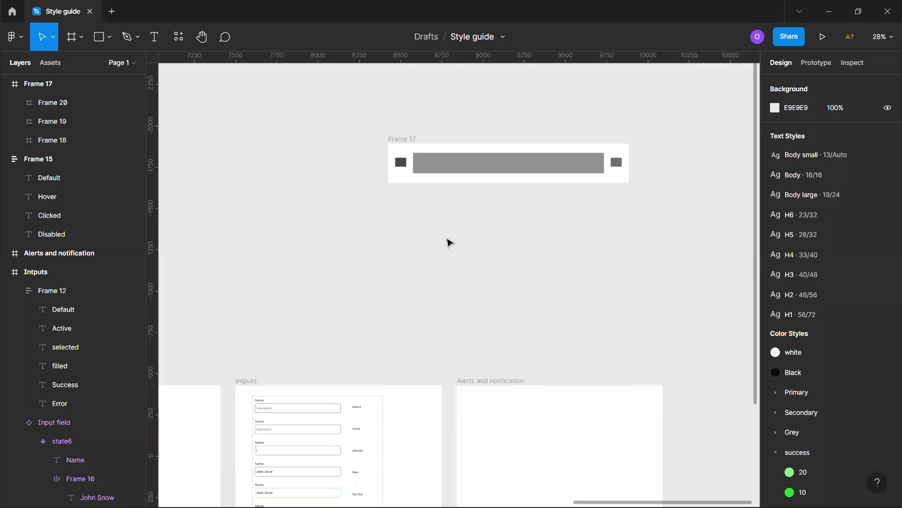
# Align Frame 17 with the Alerts and notification frame's left edge.
pyautogui.moveTo(402, 144); pyautogui.dragTo(462, 318)
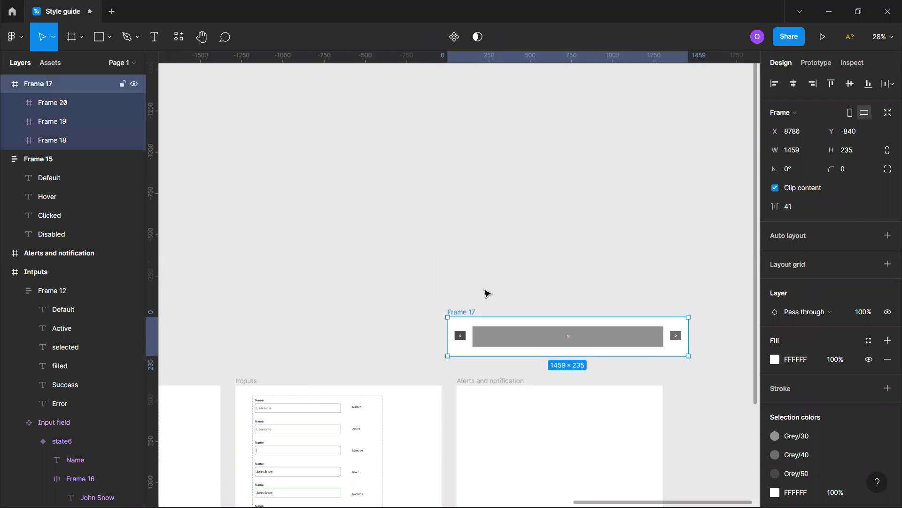
pyautogui.scroll(-4, 485, 286)
pyautogui.scroll(1, 306, 183)
pyautogui.click(306, 183)
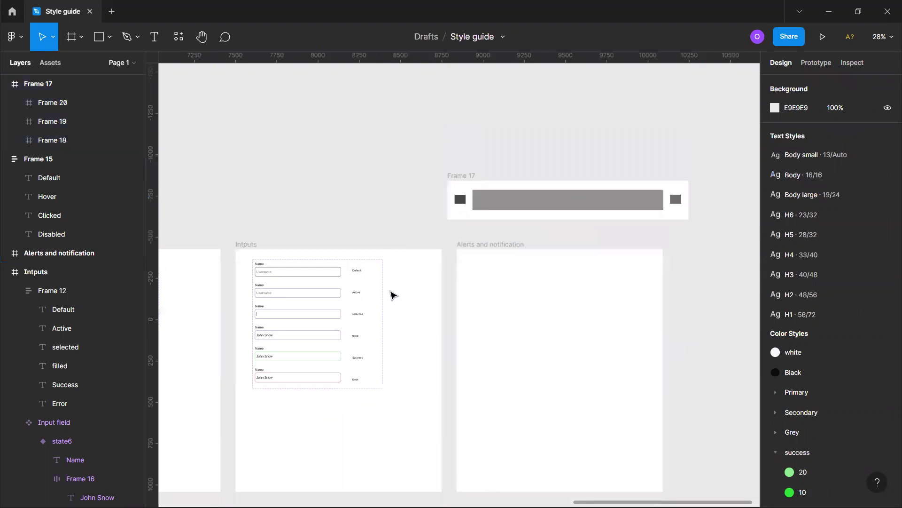
pyautogui.scroll(-5, 395, 297)
pyautogui.hscroll(-7, 394, 321)
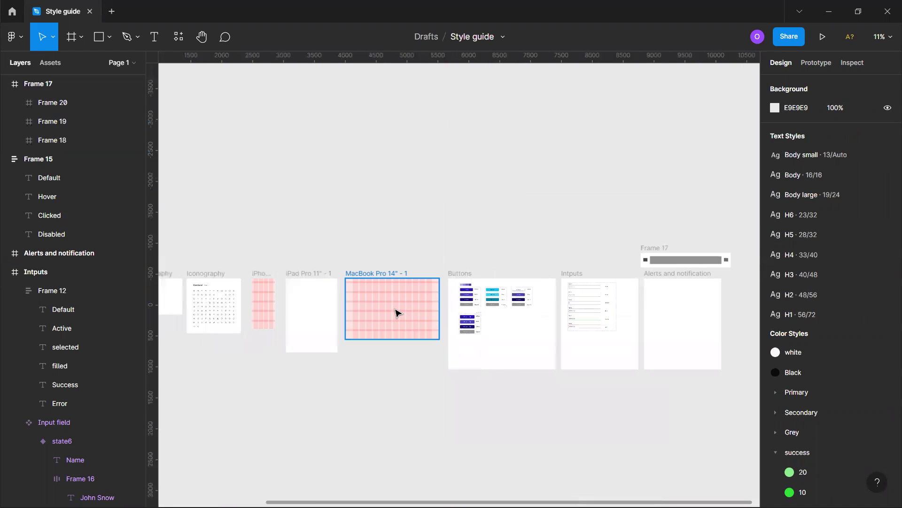
# Copy the paragraph under 'Join a Live Zoom Demo' in Chrome and return to Figma.
pyautogui.moveTo(389, 506)
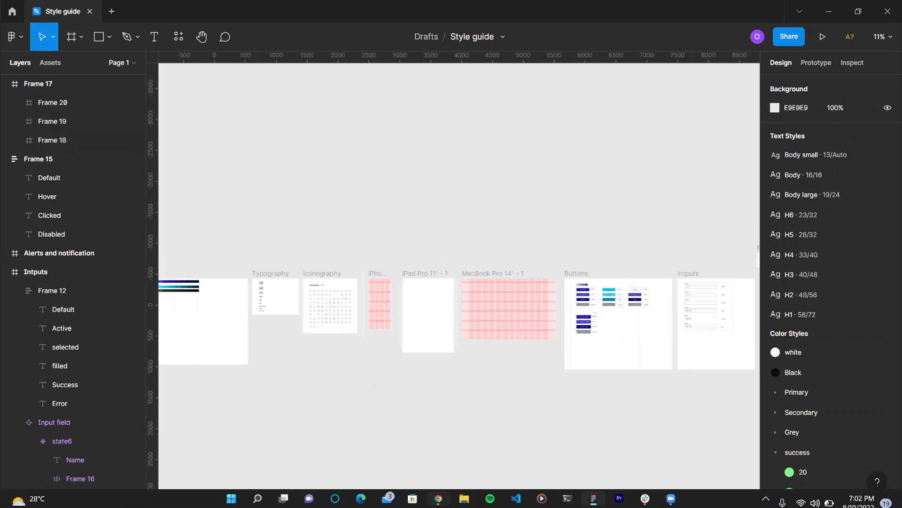
pyautogui.click(438, 498)
pyautogui.moveTo(459, 245); pyautogui.dragTo(692, 287)
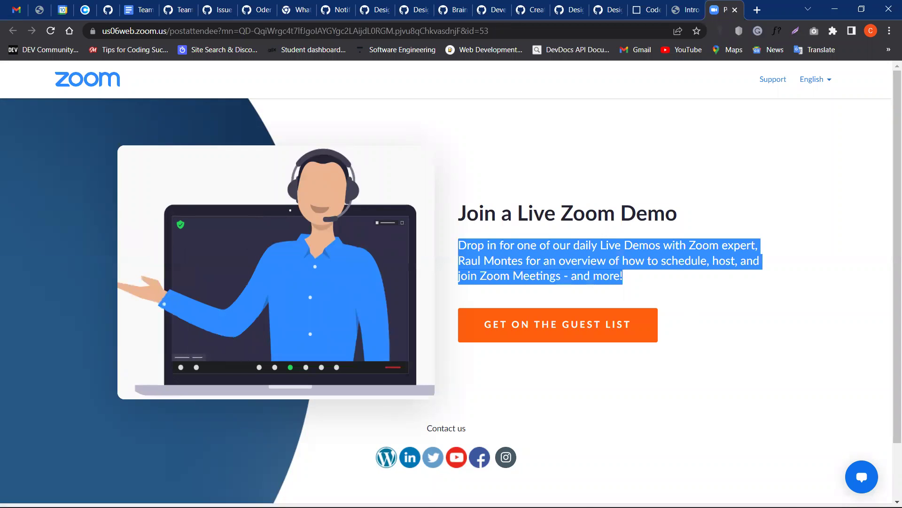
pyautogui.moveTo(645, 499)
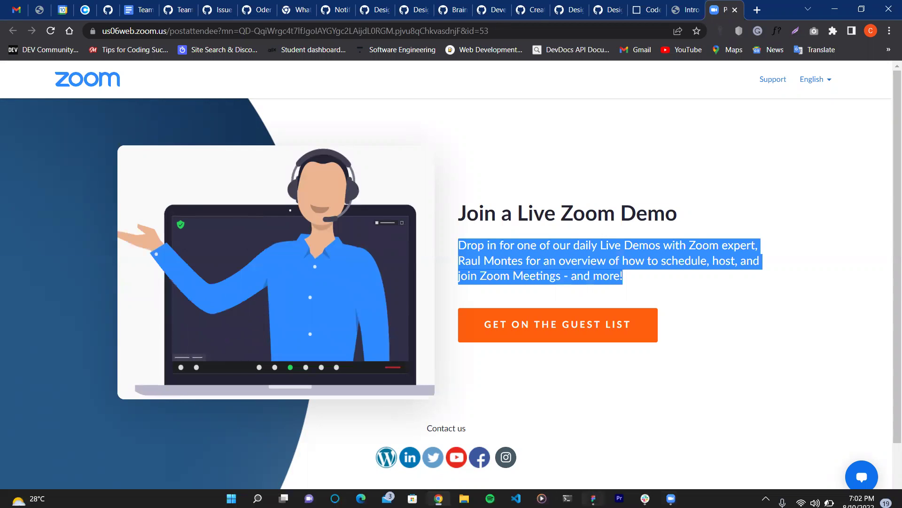
pyautogui.hotkey('alt', 'Tab')
pyautogui.hscroll(3, 557, 322)
# Paste the Zoom demo paragraph into the Alerts frame, narrowed to 604 wide over two lines.
pyautogui.hscroll(3, 541, 319)
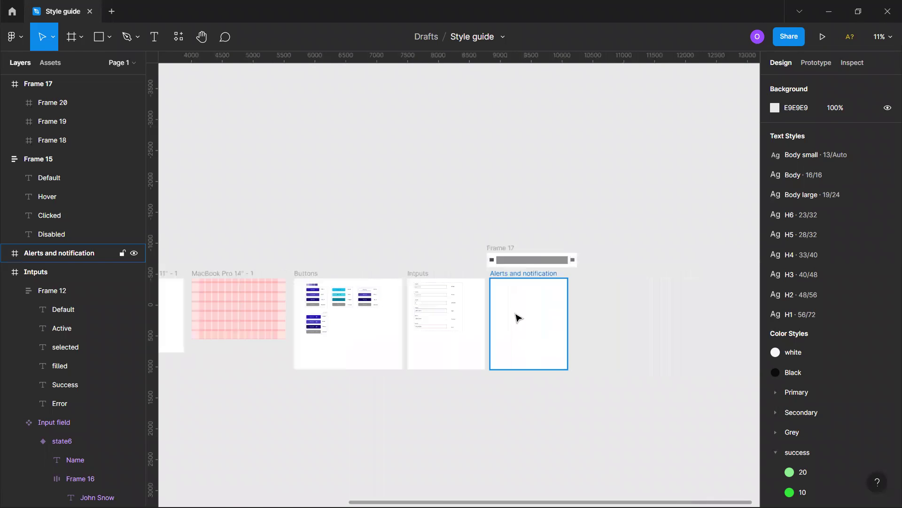
pyautogui.scroll(5, 523, 315)
pyautogui.click(484, 255)
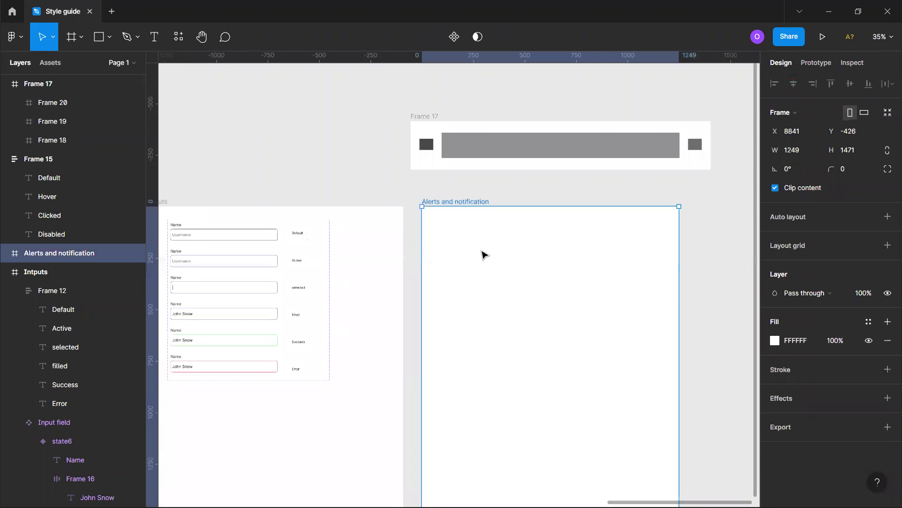
pyautogui.hotkey('ctrl', 'v')
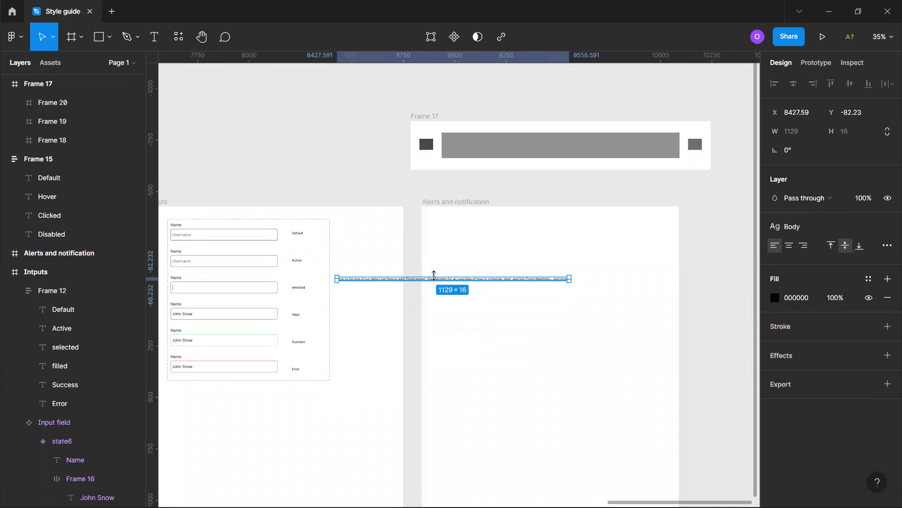
pyautogui.moveTo(442, 282); pyautogui.dragTo(535, 254)
pyautogui.scroll(5, 535, 254)
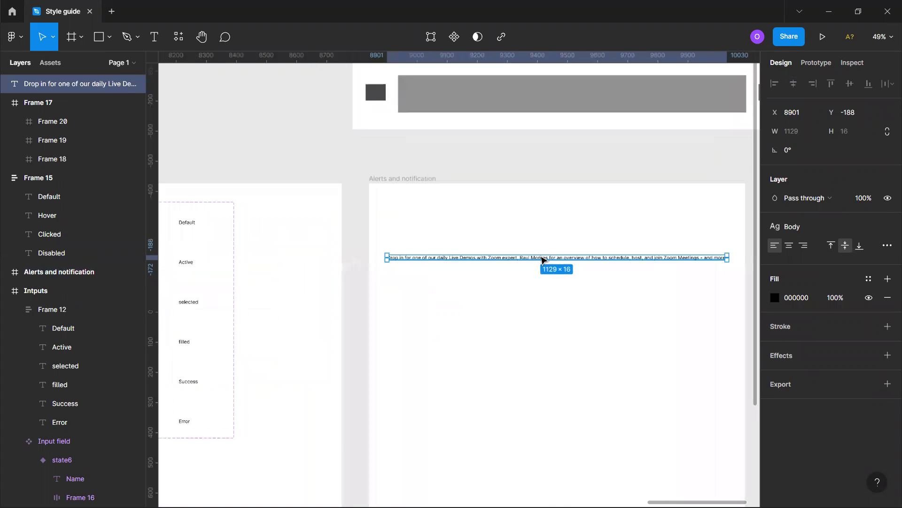
pyautogui.hscroll(3, 616, 274)
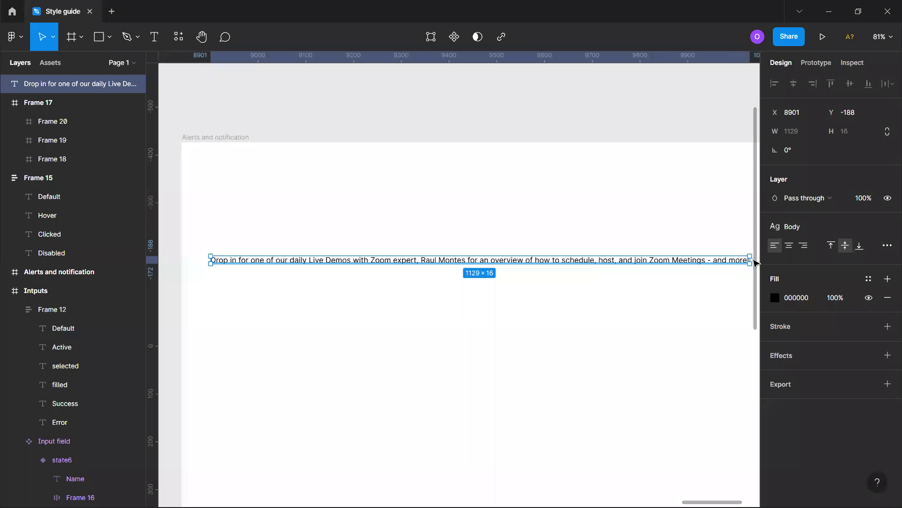
pyautogui.hscroll(1, 745, 265)
pyautogui.moveTo(742, 262); pyautogui.dragTo(485, 254)
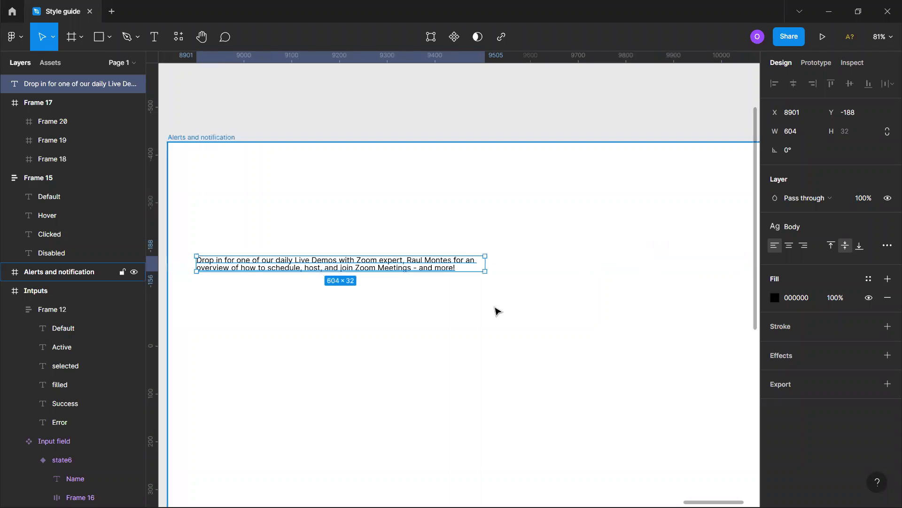
pyautogui.moveTo(343, 264); pyautogui.dragTo(414, 273)
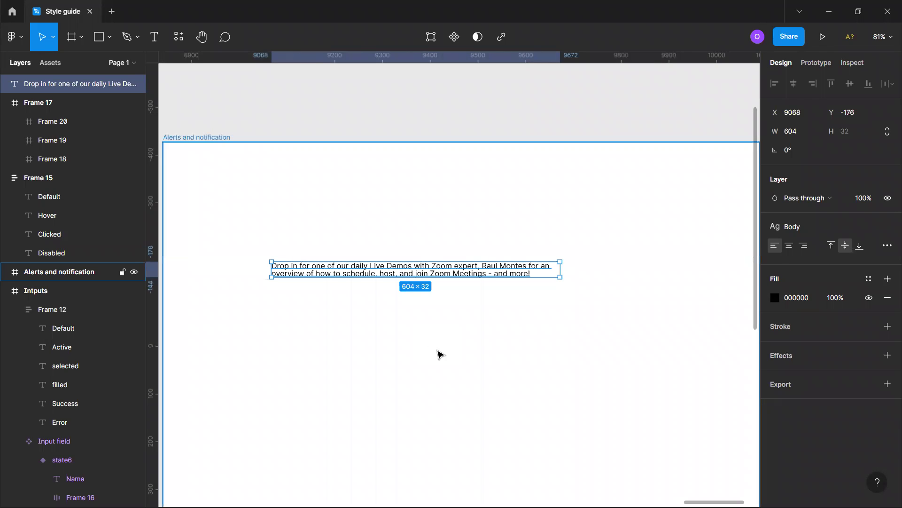
# Wrap the paragraph in a centred auto-layout frame with 24 horizontal and 16 vertical padding.
pyautogui.hotkey('shift', 'a')
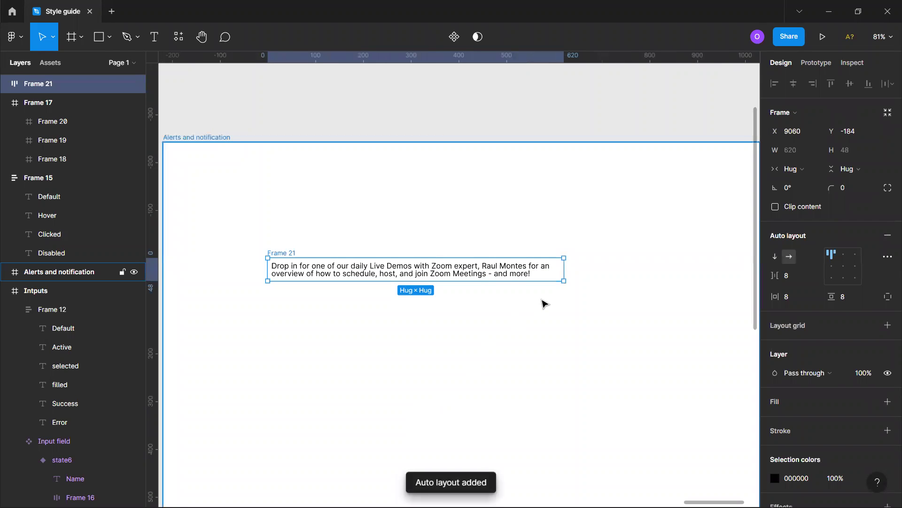
pyautogui.click(844, 267)
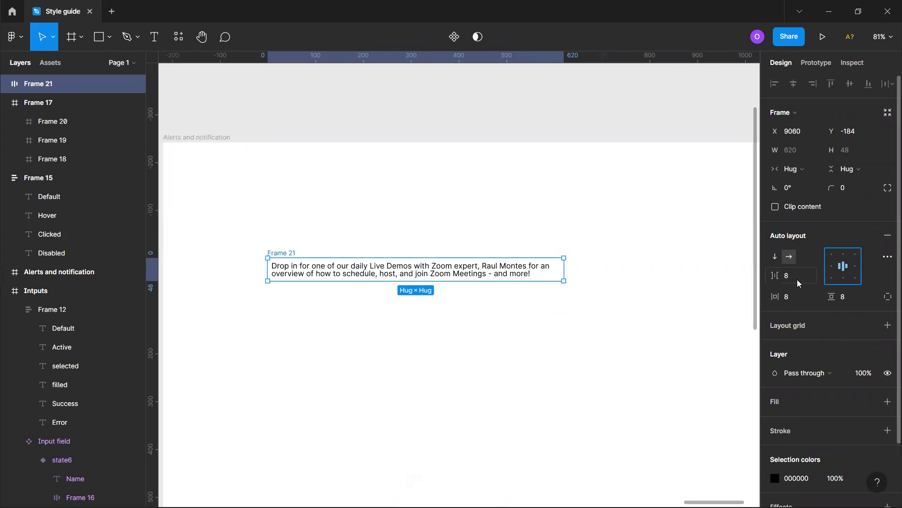
pyautogui.click(806, 301)
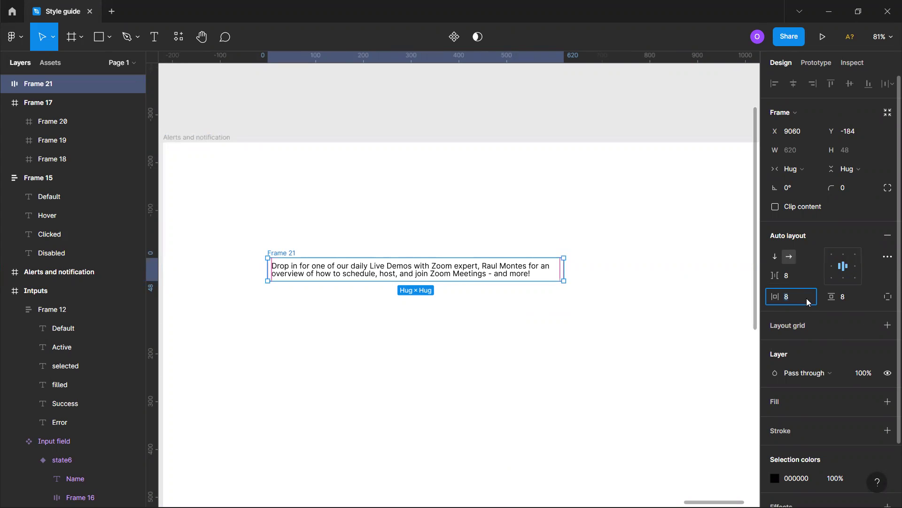
pyautogui.write('16')
pyautogui.press('Return')
pyautogui.write('24')
pyautogui.press('Return')
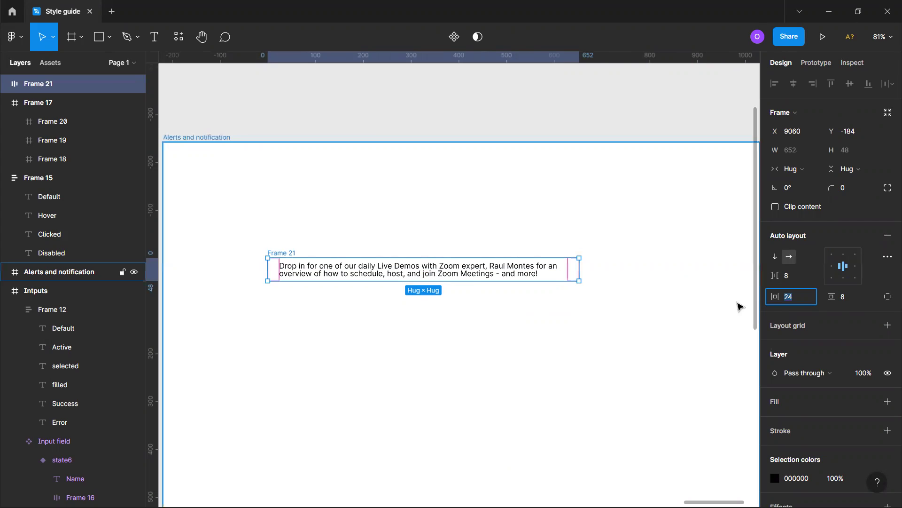
pyautogui.click(863, 298)
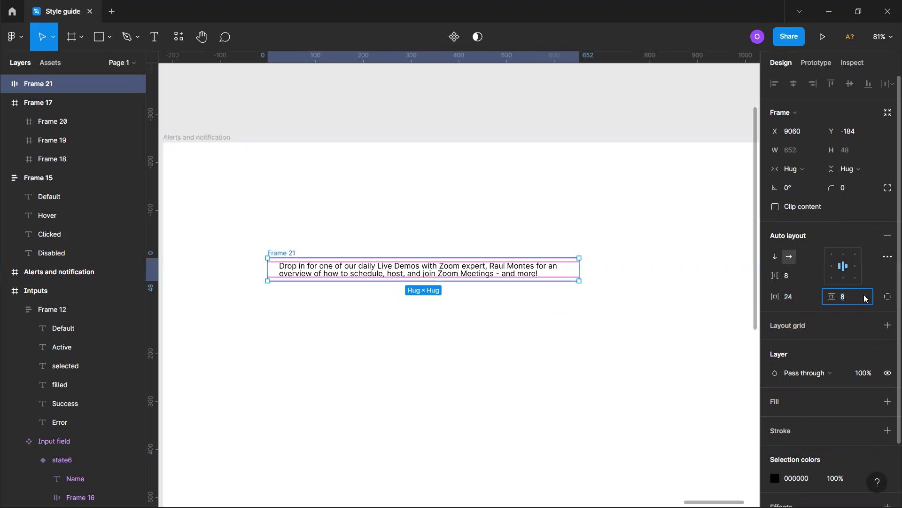
pyautogui.write('16')
pyautogui.press('Return')
# Fill Frame 21 with Primary/10 and colour its text Primary/60.
pyautogui.scroll(-3, 817, 432)
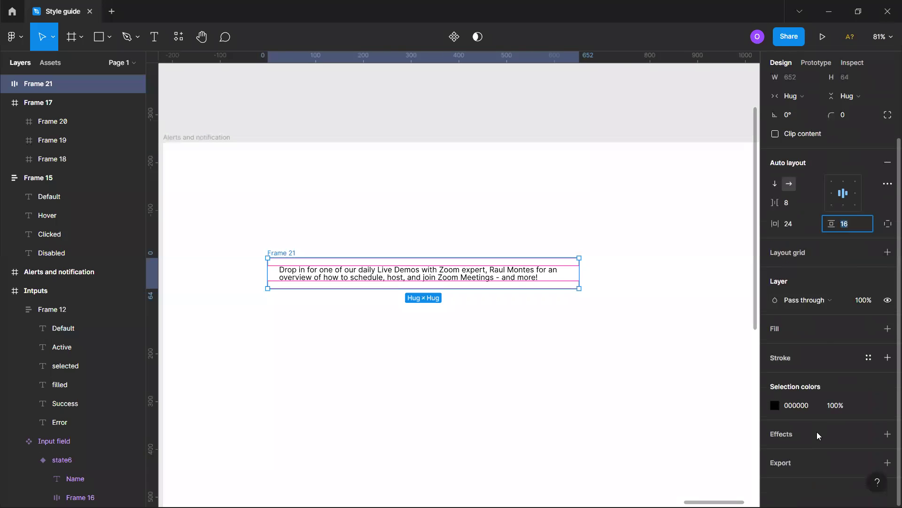
pyautogui.click(869, 327)
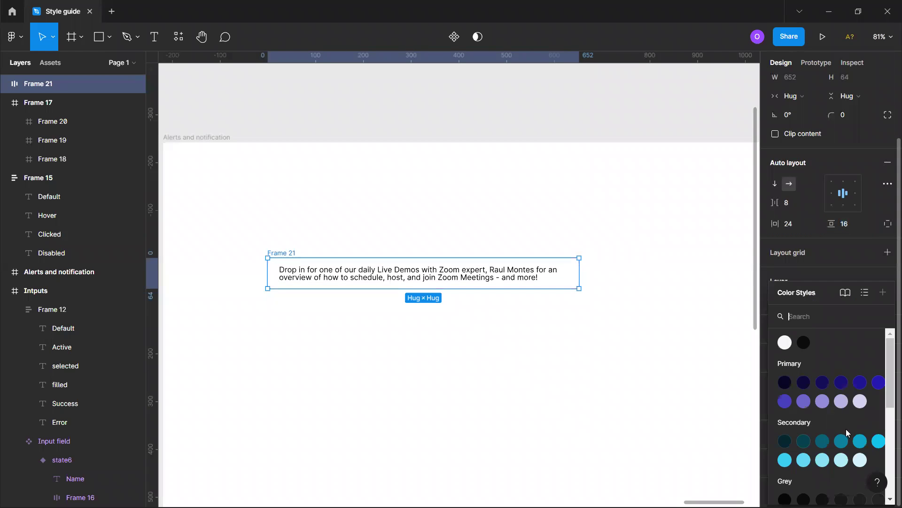
pyautogui.click(860, 401)
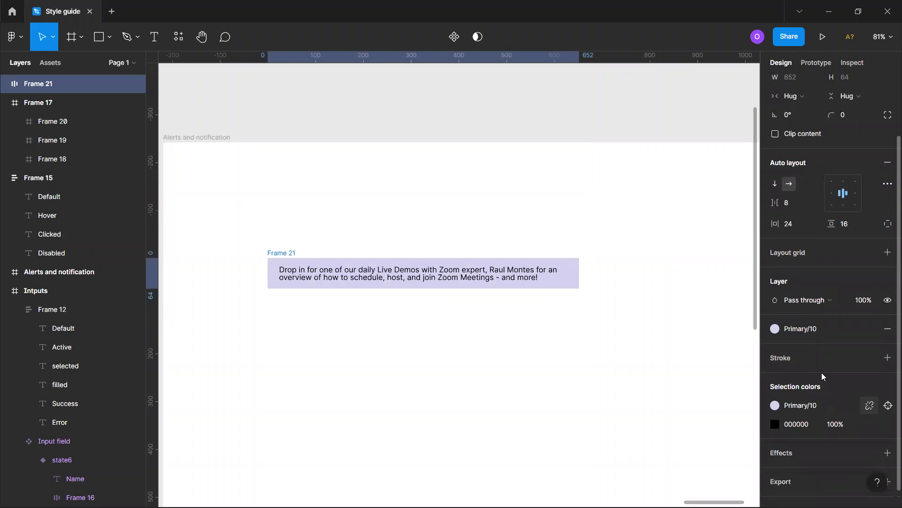
pyautogui.doubleClick(398, 272)
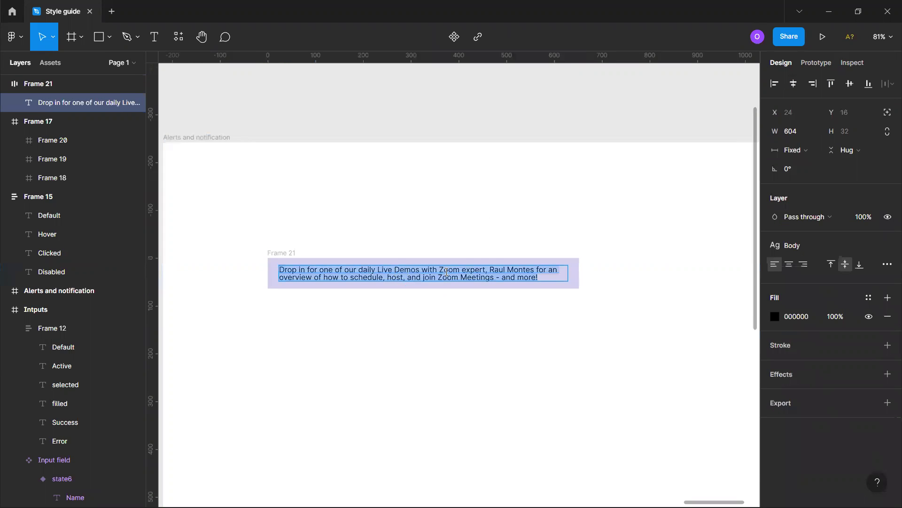
pyautogui.press('Escape')
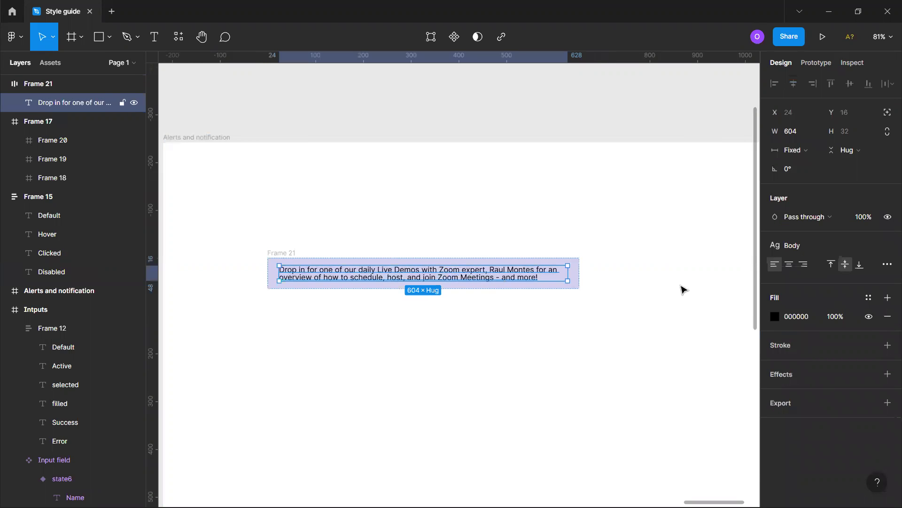
pyautogui.click(869, 297)
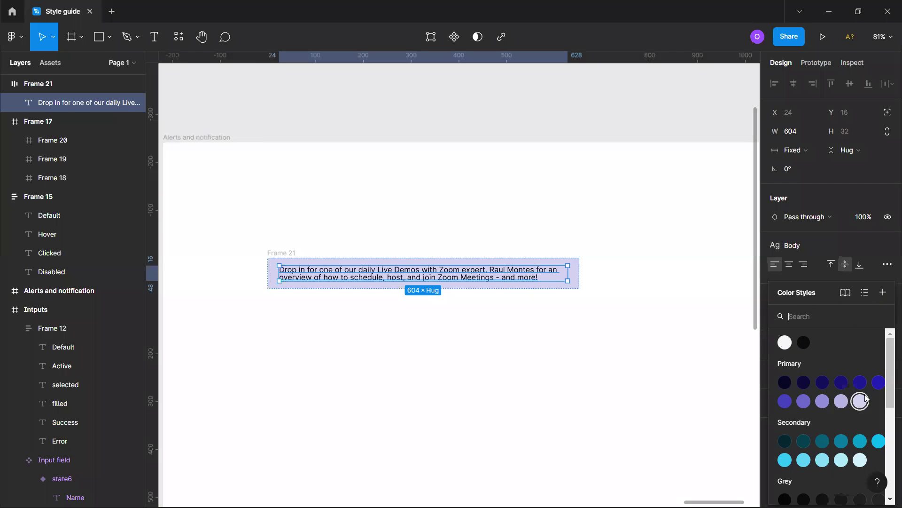
pyautogui.click(879, 382)
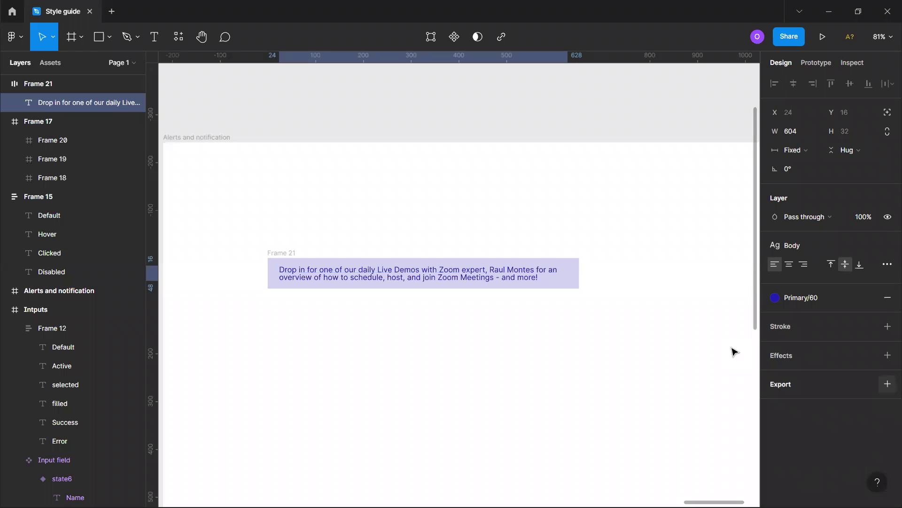
# Set Frame 21's corner radius to 8.
pyautogui.click(580, 280)
pyautogui.click(854, 190)
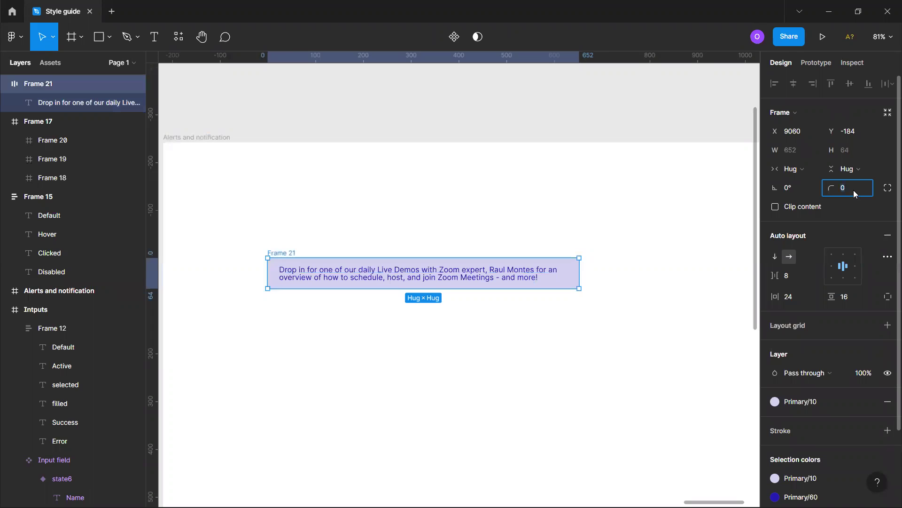
pyautogui.write('8')
pyautogui.press('Return')
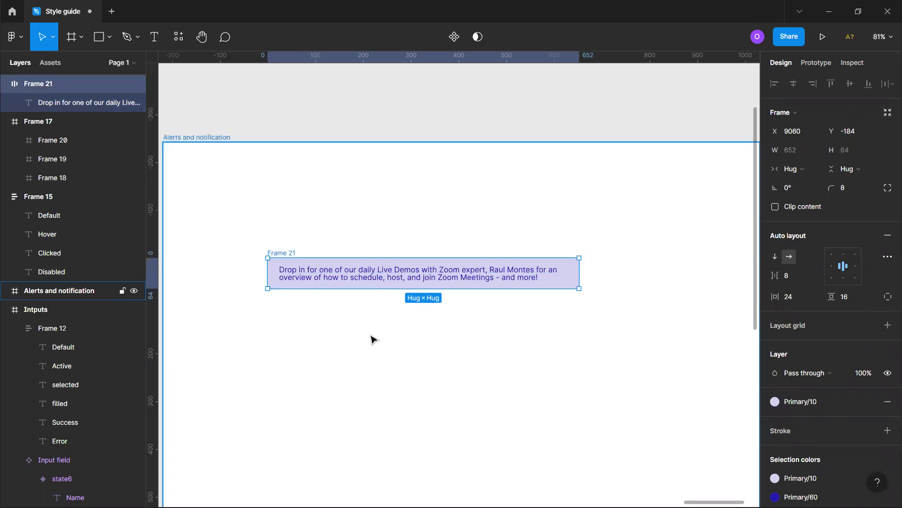
pyautogui.click(378, 346)
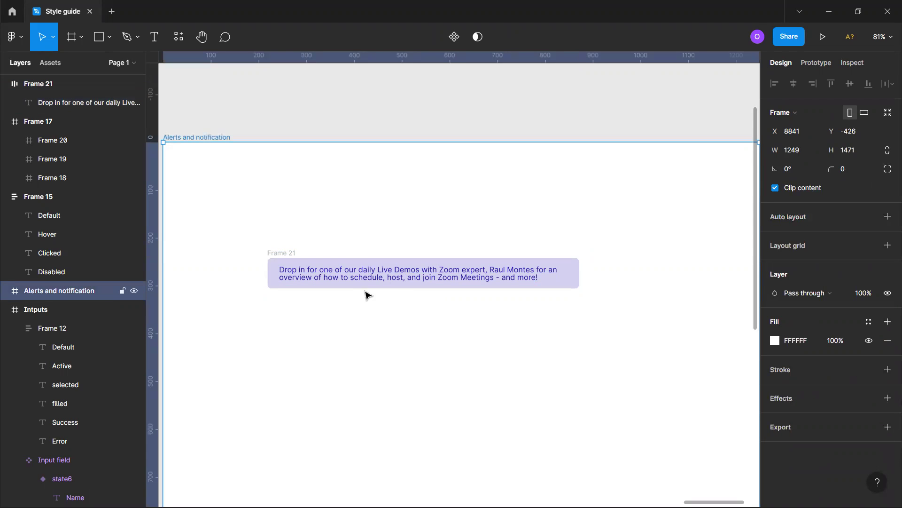
# Switch Frame 21's fill to dark Primary/60 and make the alert text white.
pyautogui.click(578, 301)
pyautogui.scroll(-2, 846, 408)
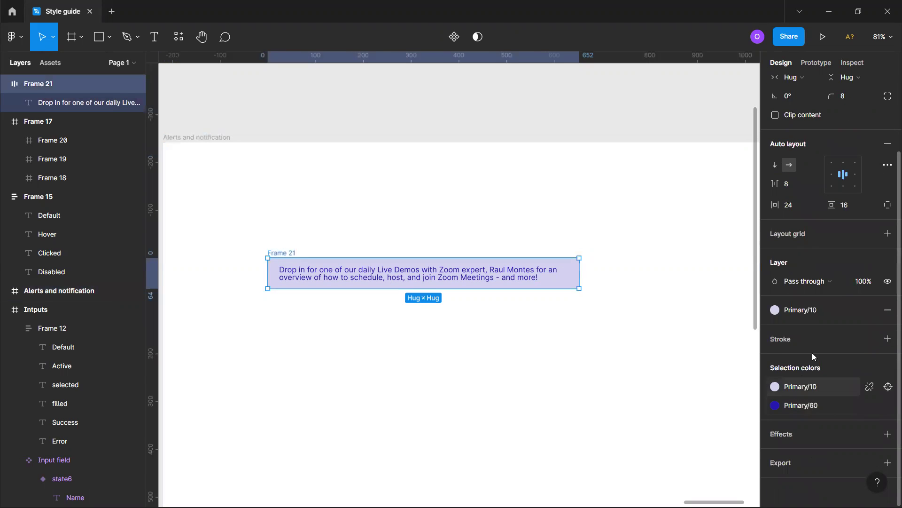
pyautogui.click(809, 310)
pyautogui.click(663, 329)
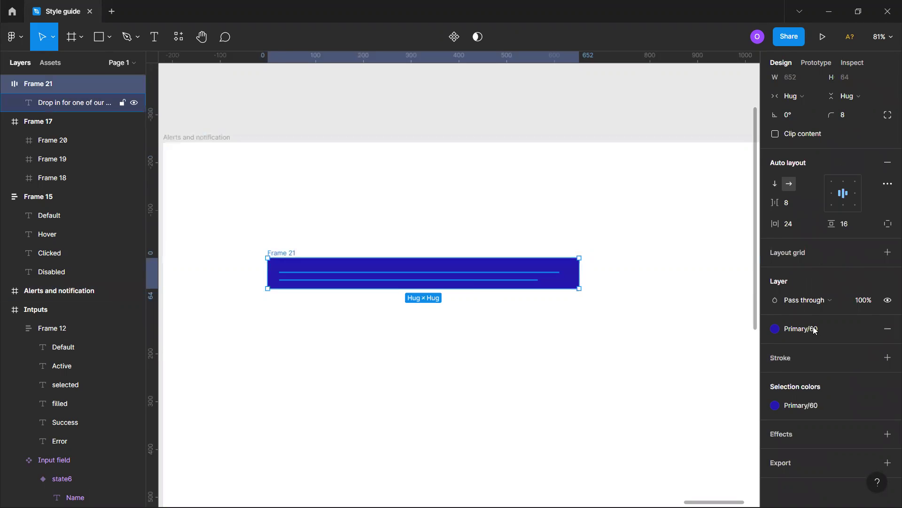
pyautogui.press('Return')
pyautogui.click(783, 301)
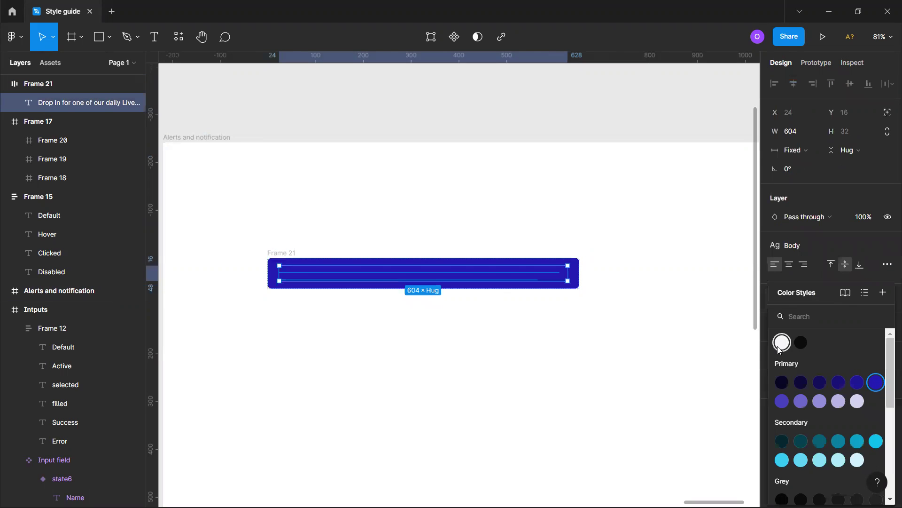
pyautogui.click(780, 346)
# Duplicate the filter-add icon below the Iconography icon grid.
pyautogui.click(535, 339)
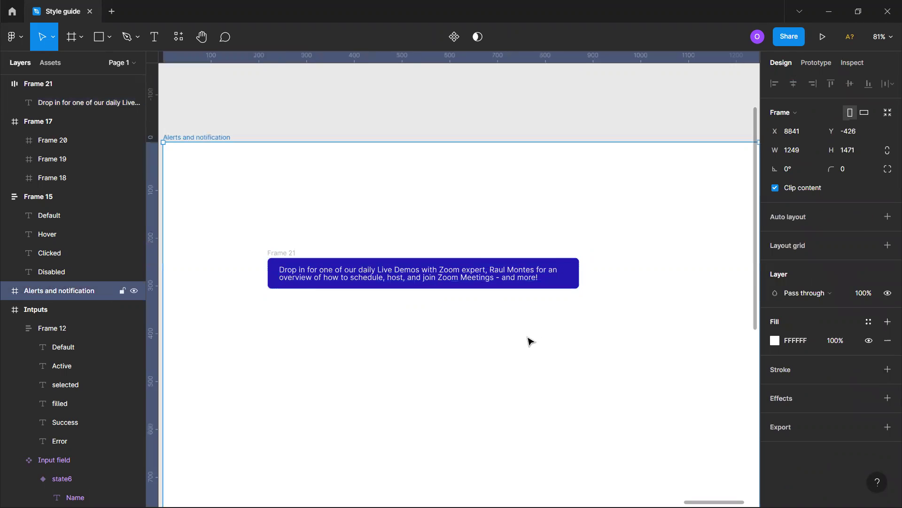
pyautogui.scroll(-5, 459, 382)
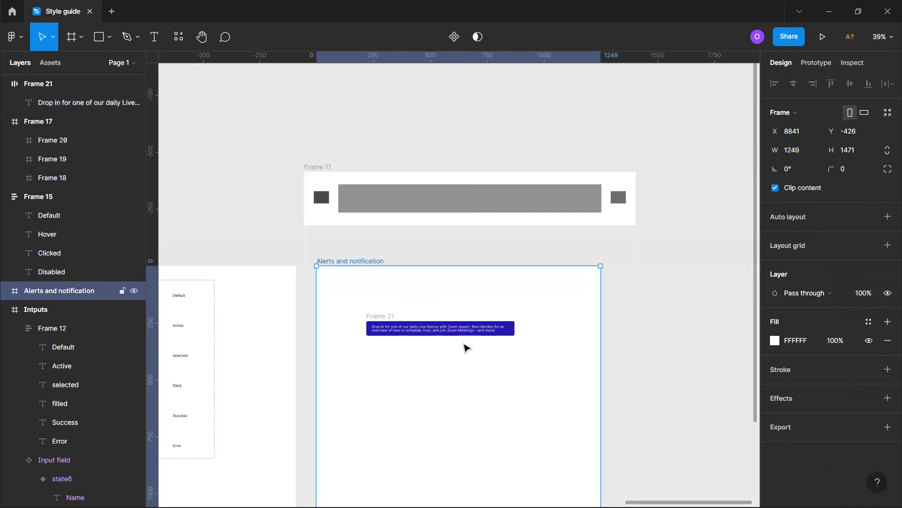
pyautogui.scroll(-1, 395, 414)
pyautogui.hscroll(-15, 404, 423)
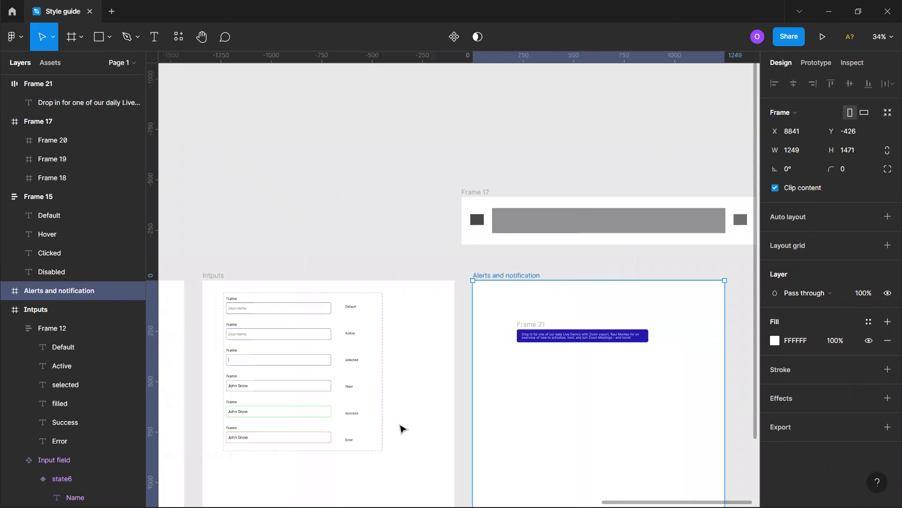
pyautogui.hscroll(-5, 423, 423)
pyautogui.scroll(-5, 437, 430)
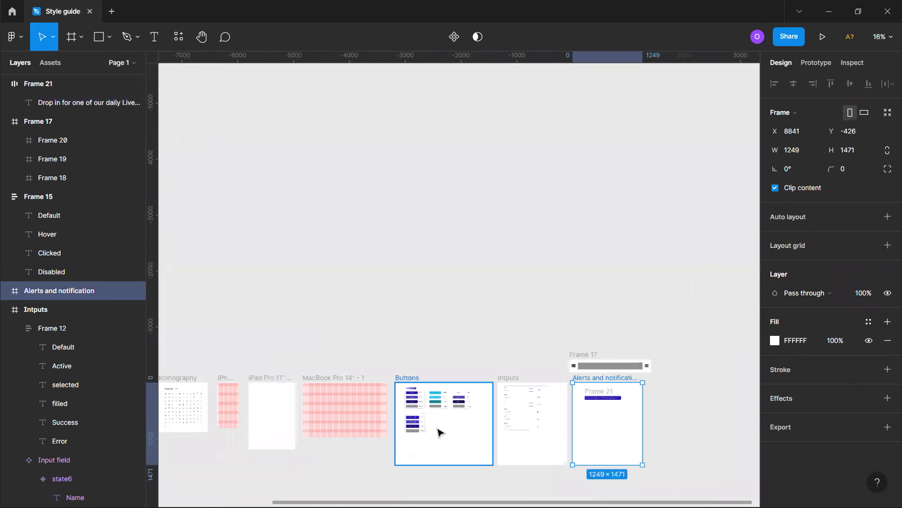
pyautogui.scroll(8, 280, 425)
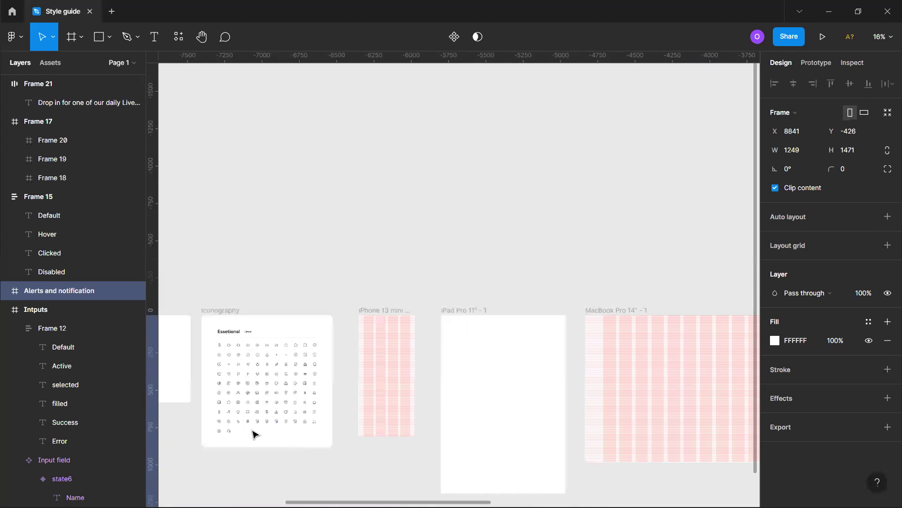
pyautogui.hscroll(-2, 245, 430)
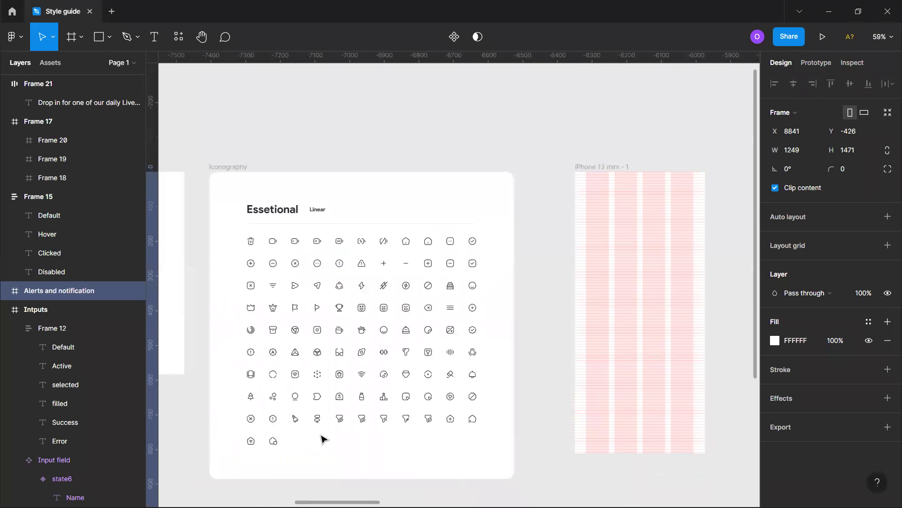
pyautogui.click(362, 418)
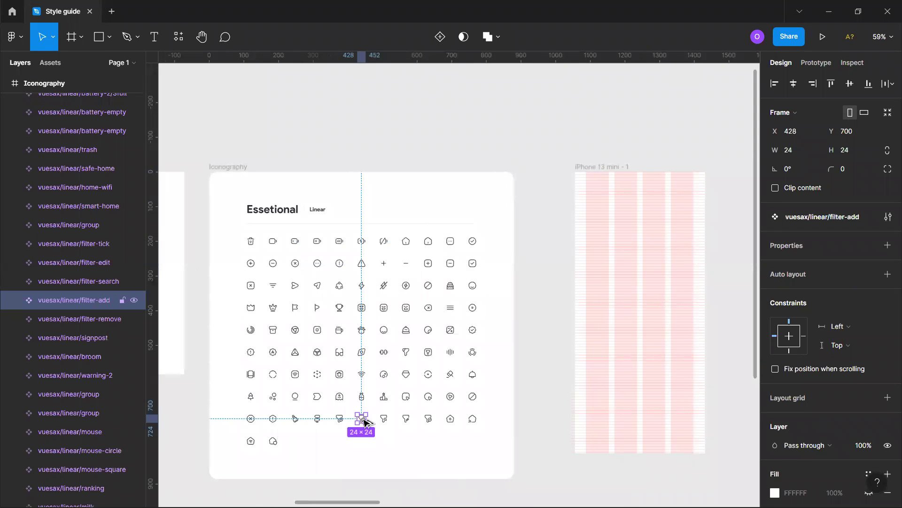
pyautogui.moveTo(365, 422); pyautogui.dragTo(404, 464)
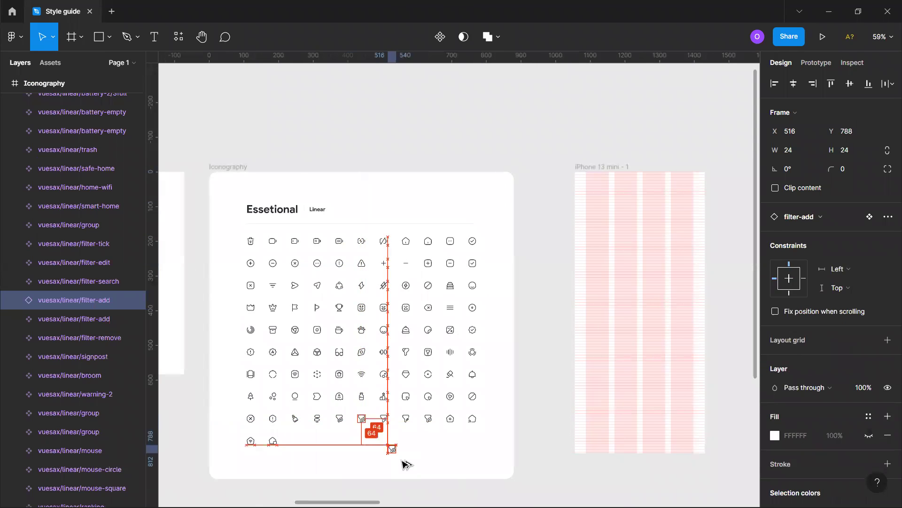
# Swap the copied icon instance for close-circle.
pyautogui.click(800, 220)
pyautogui.click(806, 216)
pyautogui.click(806, 216)
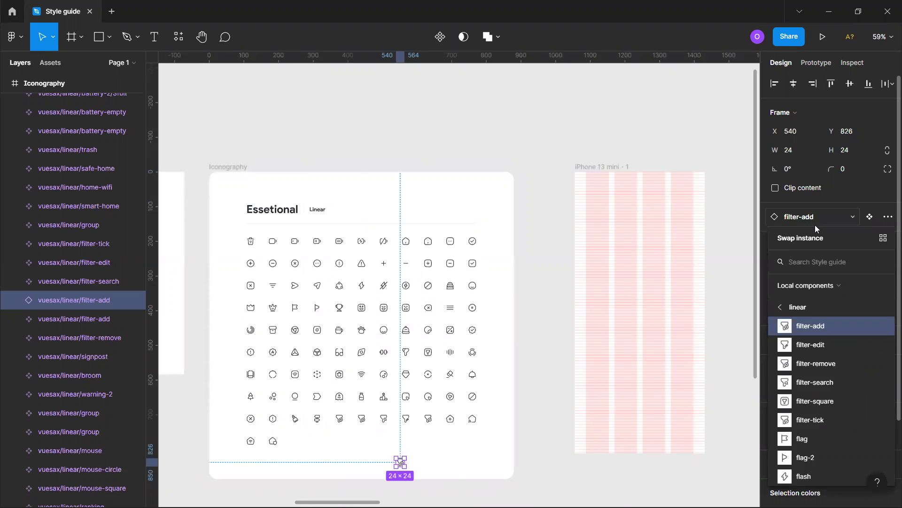
pyautogui.write('close')
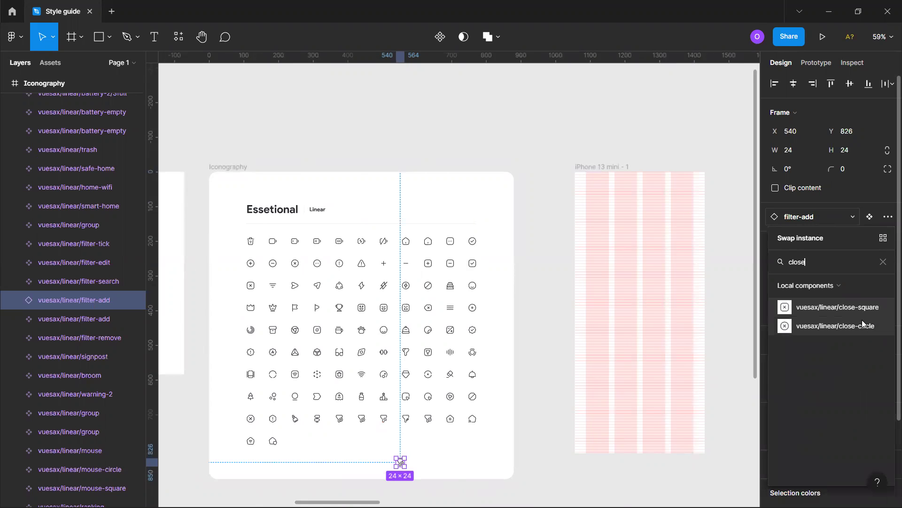
pyautogui.click(860, 324)
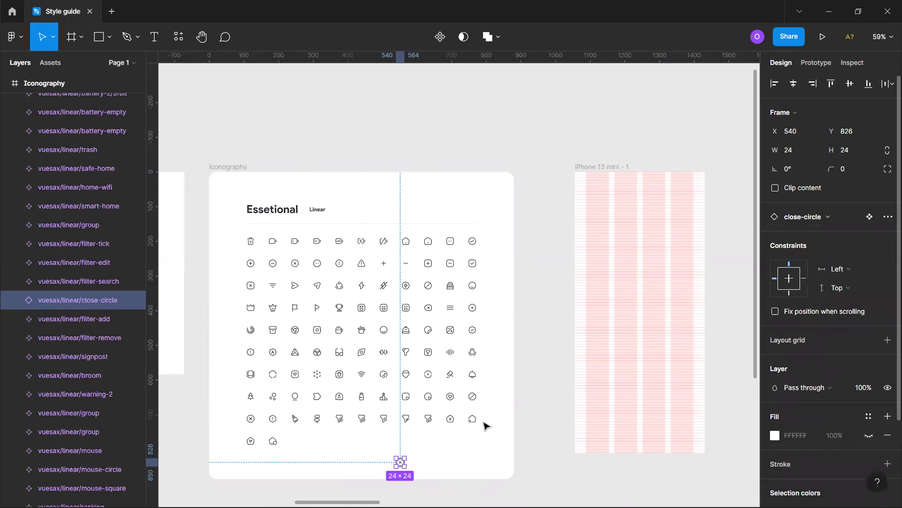
# Move the close-circle icon into the Alerts and notification frame and colour it white.
pyautogui.click(394, 475)
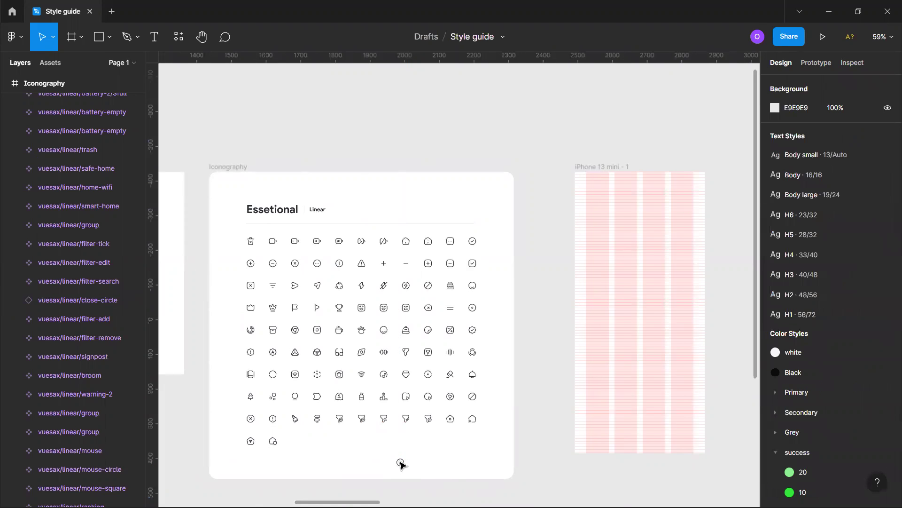
pyautogui.scroll(-10, 405, 462)
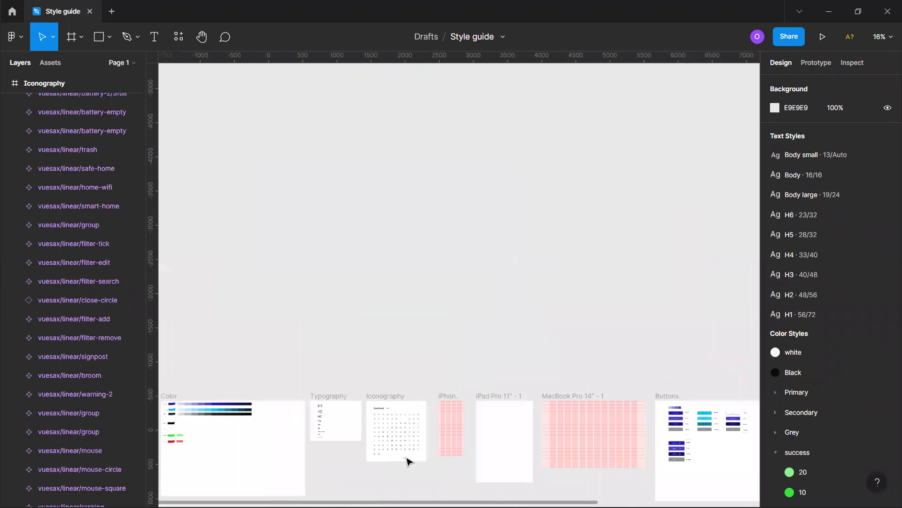
pyautogui.moveTo(407, 462); pyautogui.dragTo(459, 456)
pyautogui.moveTo(635, 461); pyautogui.dragTo(675, 449)
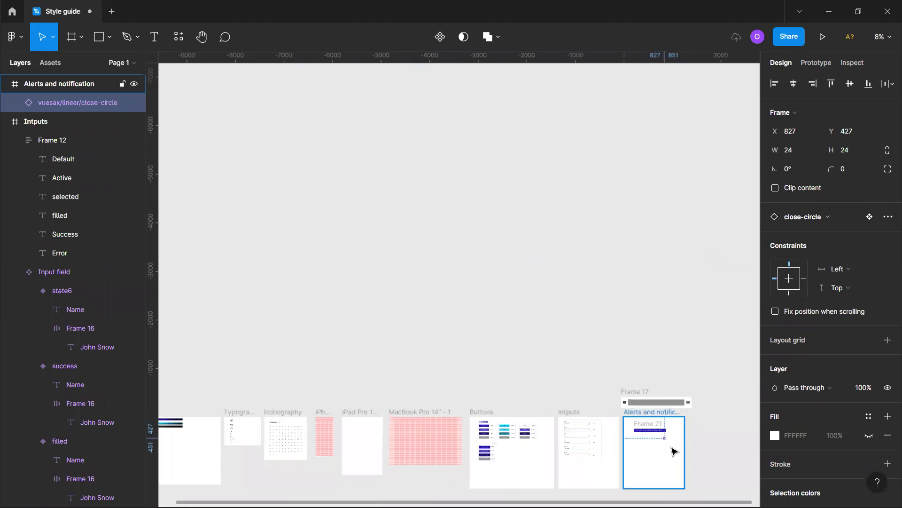
pyautogui.scroll(5, 670, 441)
pyautogui.scroll(10, 667, 436)
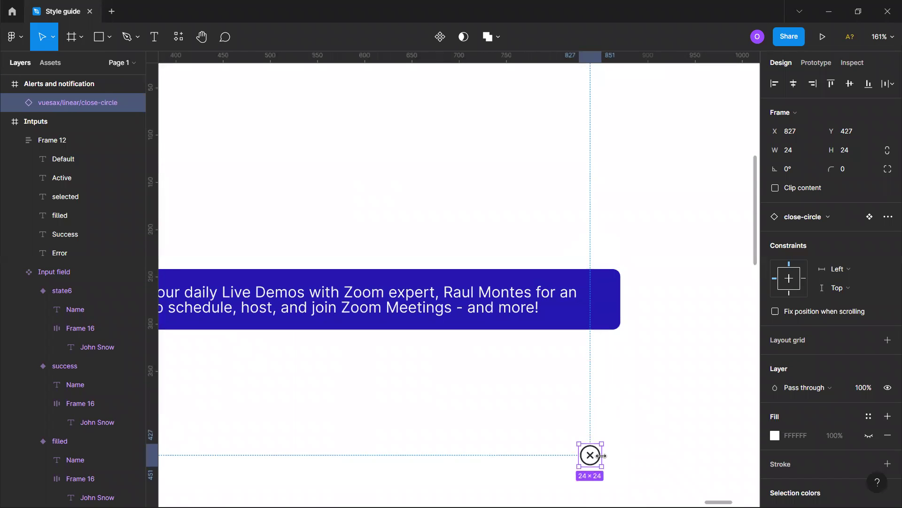
pyautogui.scroll(-3, 837, 416)
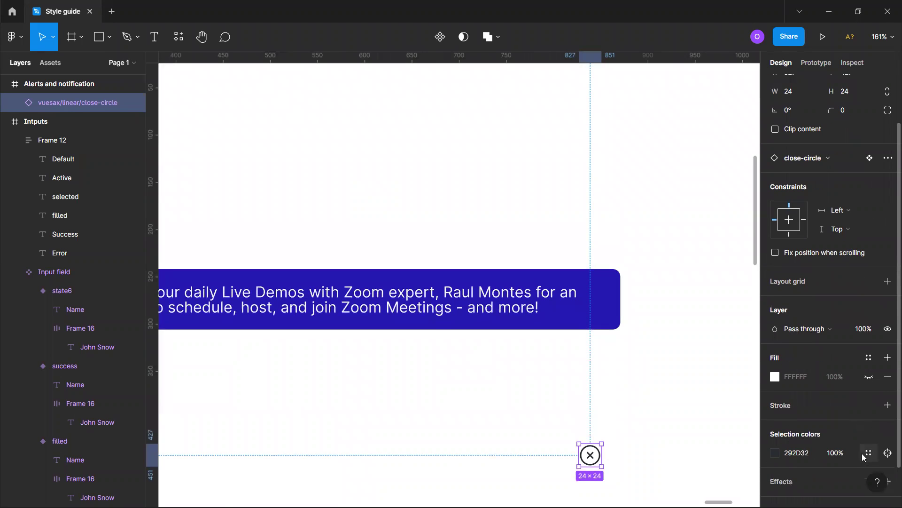
pyautogui.click(862, 454)
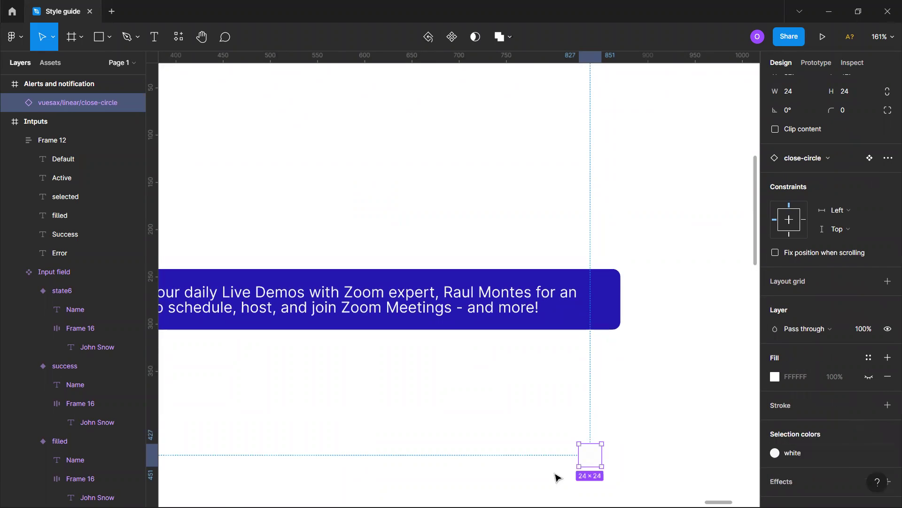
# Drop the close-circle icon into Frame 21 after the text, widening the bar to 684×64.
pyautogui.moveTo(596, 459); pyautogui.dragTo(586, 299)
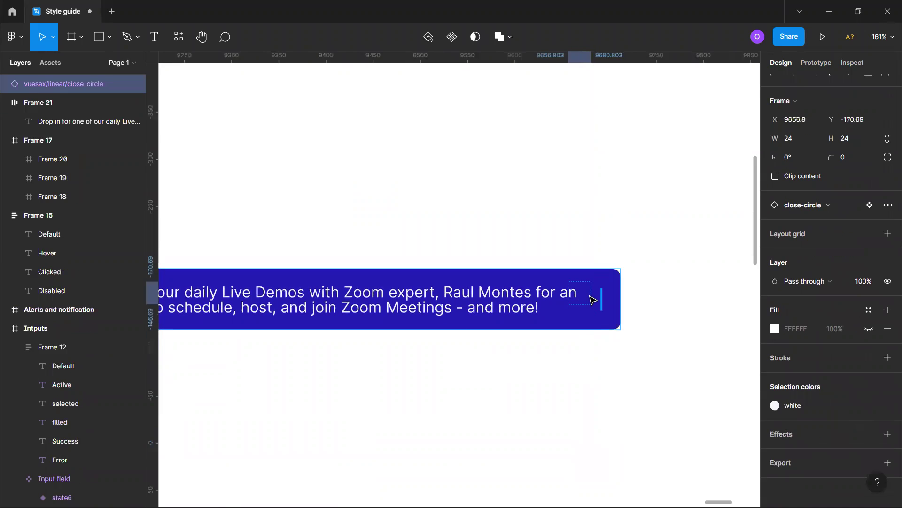
pyautogui.click(556, 419)
pyautogui.scroll(-5, 556, 418)
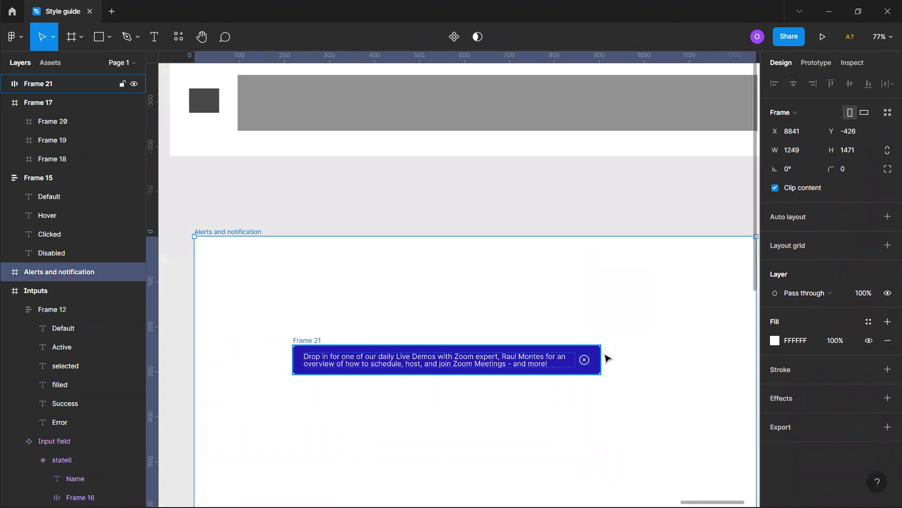
pyautogui.scroll(-6, 407, 404)
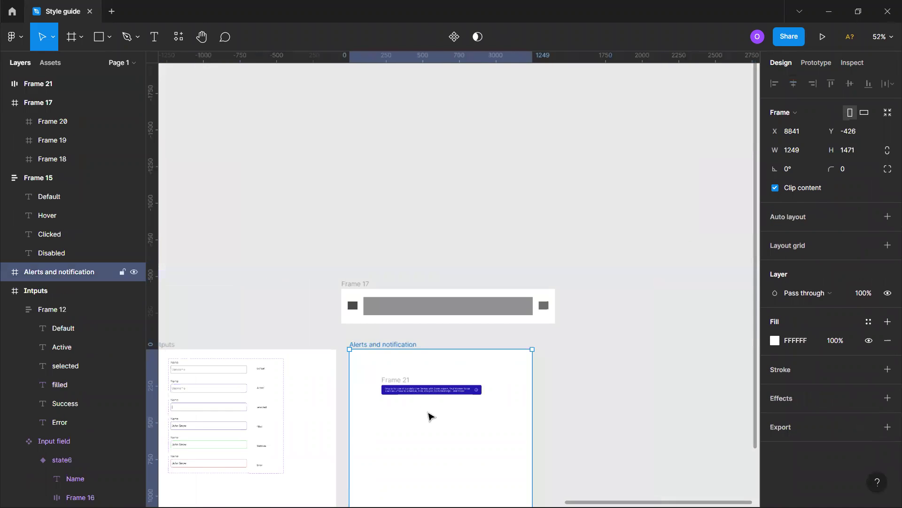
pyautogui.hscroll(-3, 470, 437)
pyautogui.hscroll(5, 571, 428)
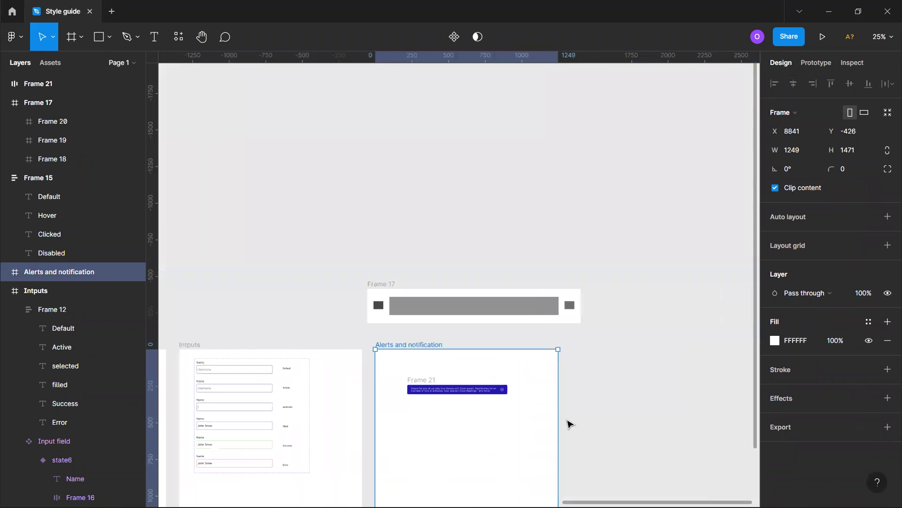
pyautogui.scroll(2, 418, 376)
pyautogui.scroll(3, 420, 374)
# Rename Frame 21 to 'Notification'.
pyautogui.doubleClick(398, 372)
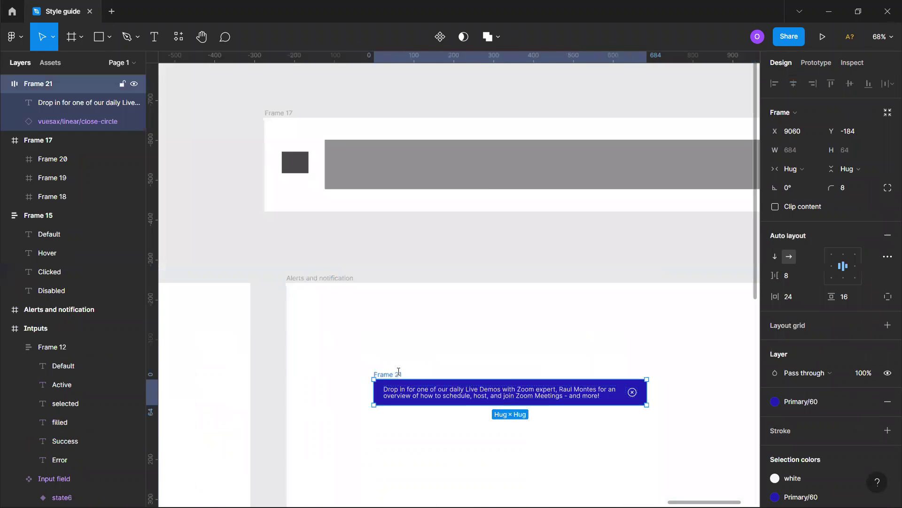
pyautogui.write('Notification')
pyautogui.press('Return')
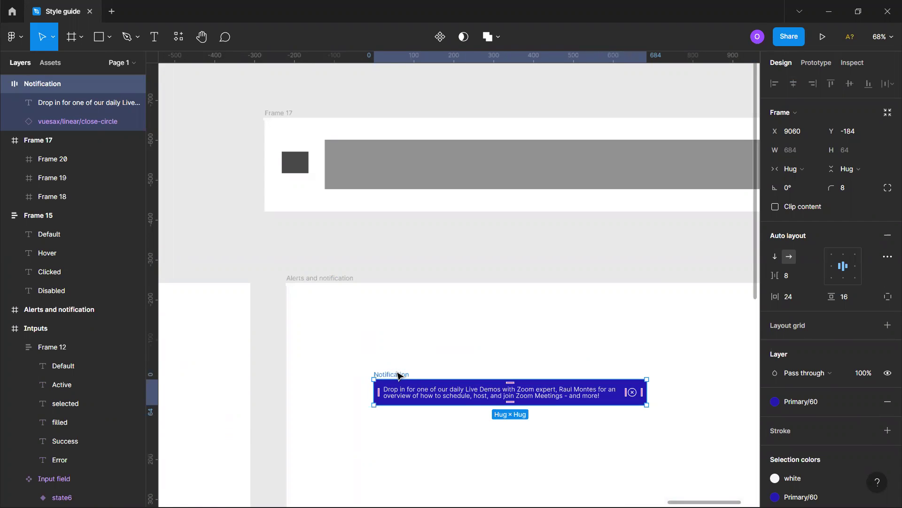
# Duplicate the Notification banner just below the original.
pyautogui.click(463, 459)
pyautogui.scroll(-2, 469, 456)
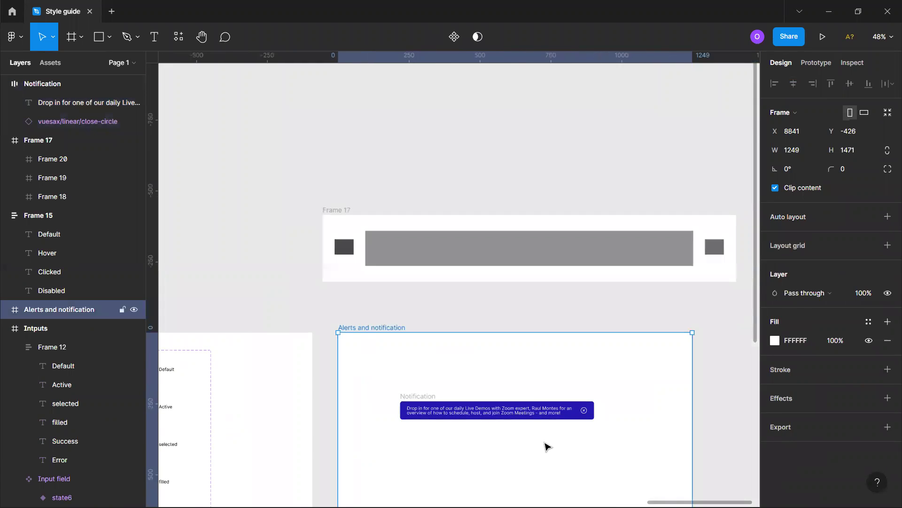
pyautogui.scroll(2, 544, 451)
pyautogui.click(306, 365)
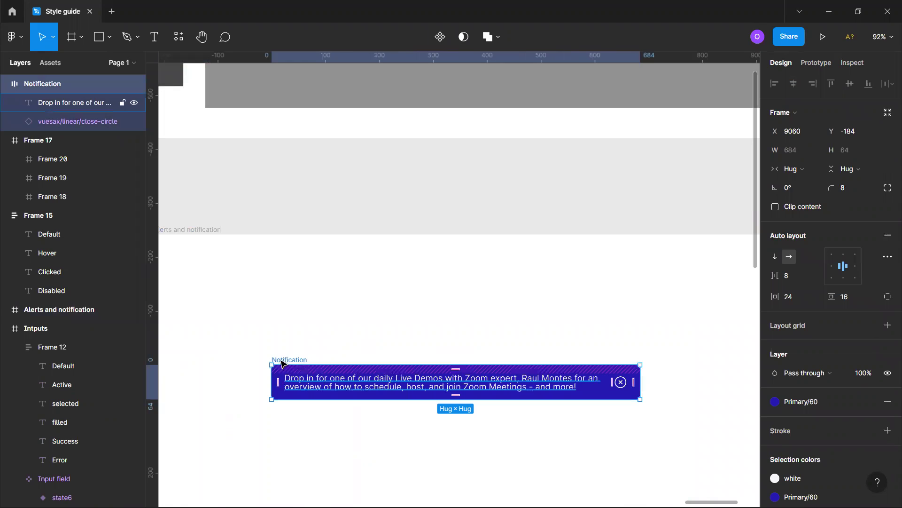
pyautogui.moveTo(297, 386); pyautogui.dragTo(297, 413)
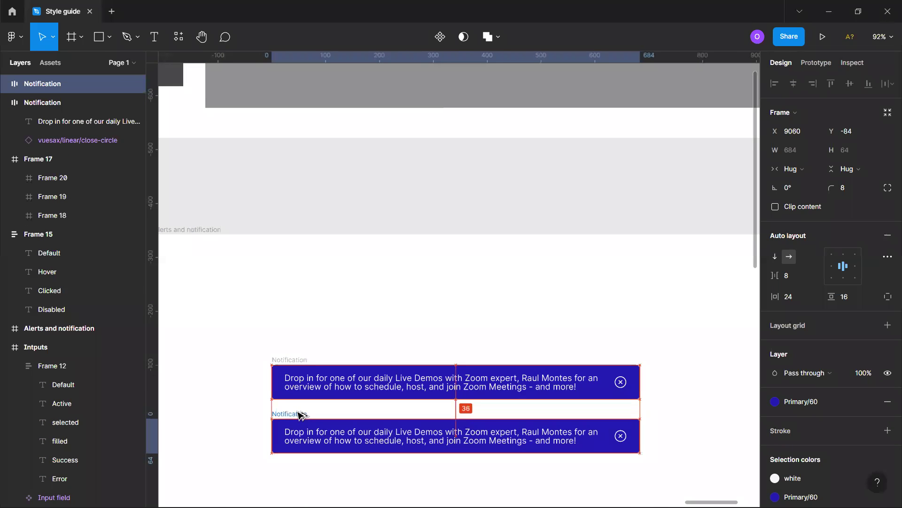
# Rename the lower duplicated banner to 'Warning'.
pyautogui.doubleClick(297, 413)
pyautogui.write('Warning')
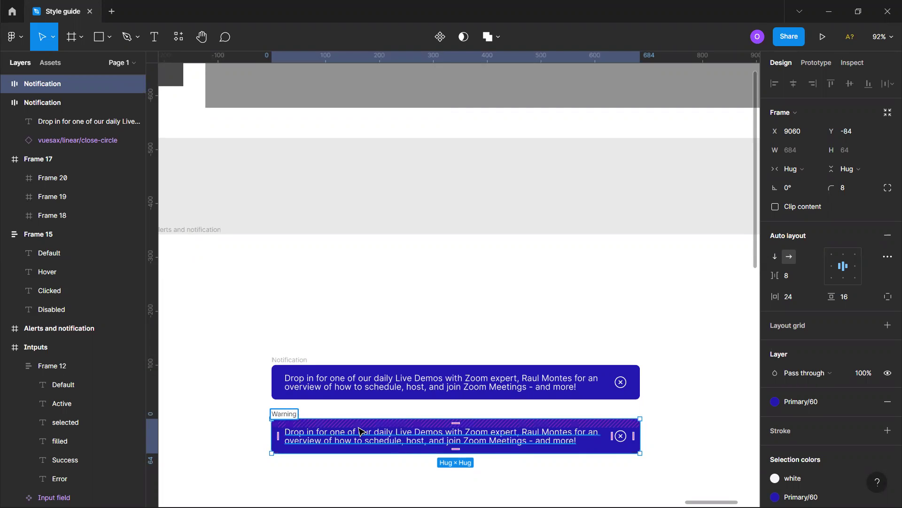
pyautogui.press('Return')
pyautogui.click(696, 346)
# Pan the canvas left and down to the Iconography frame's icon grid.
pyautogui.scroll(-3, 687, 352)
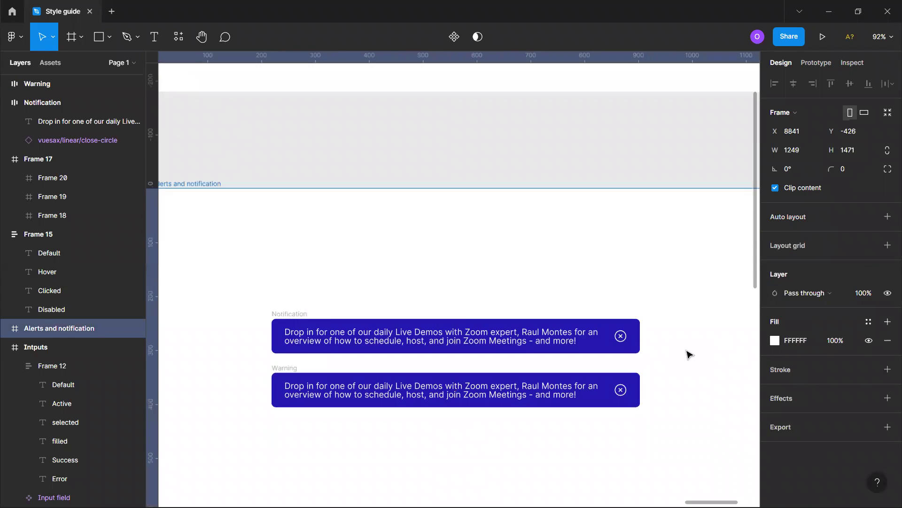
pyautogui.scroll(-5, 425, 383)
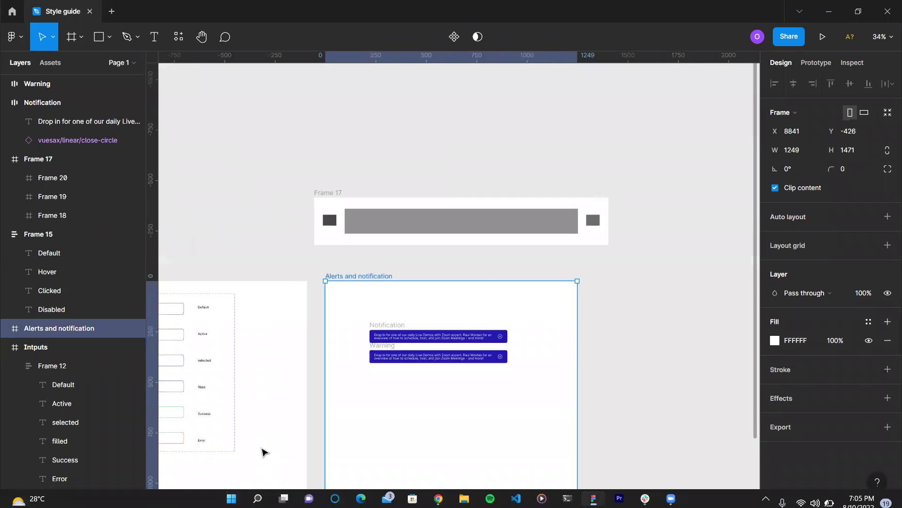
pyautogui.hscroll(-8, 261, 451)
pyautogui.hscroll(-20, 261, 451)
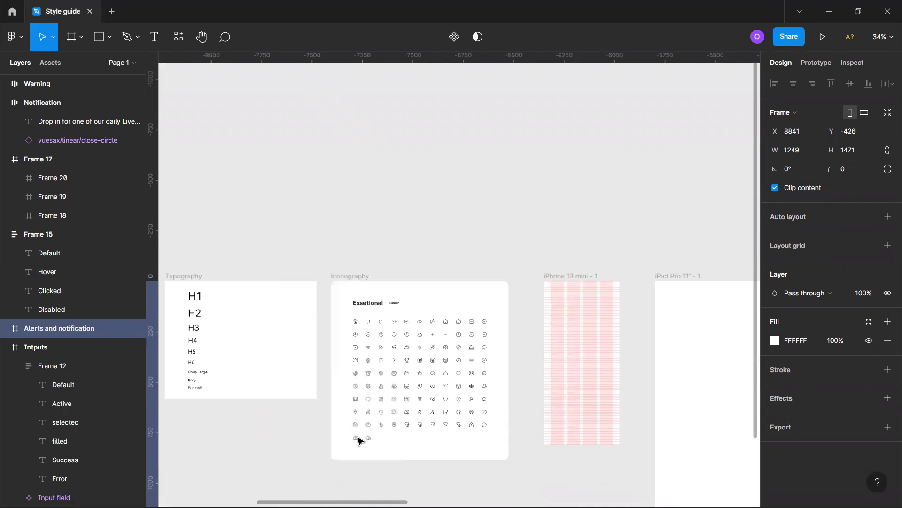
pyautogui.scroll(5, 496, 399)
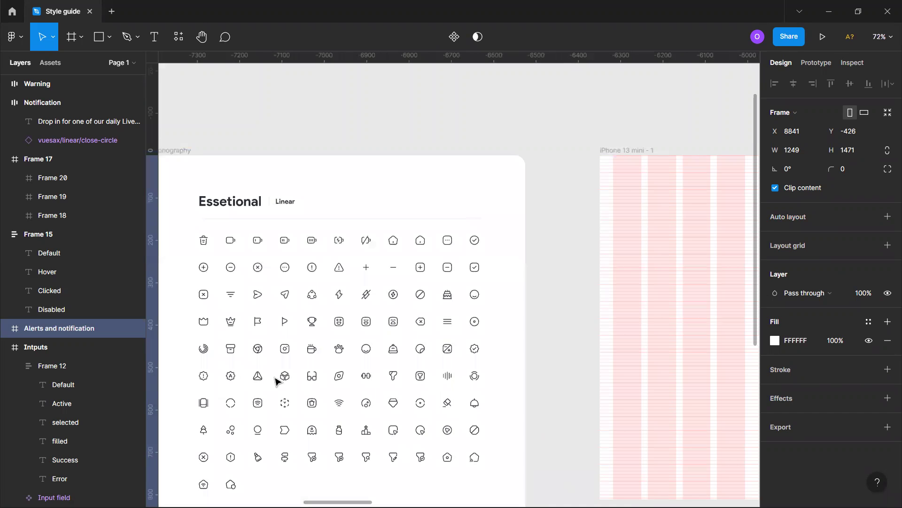
pyautogui.scroll(-2, 293, 382)
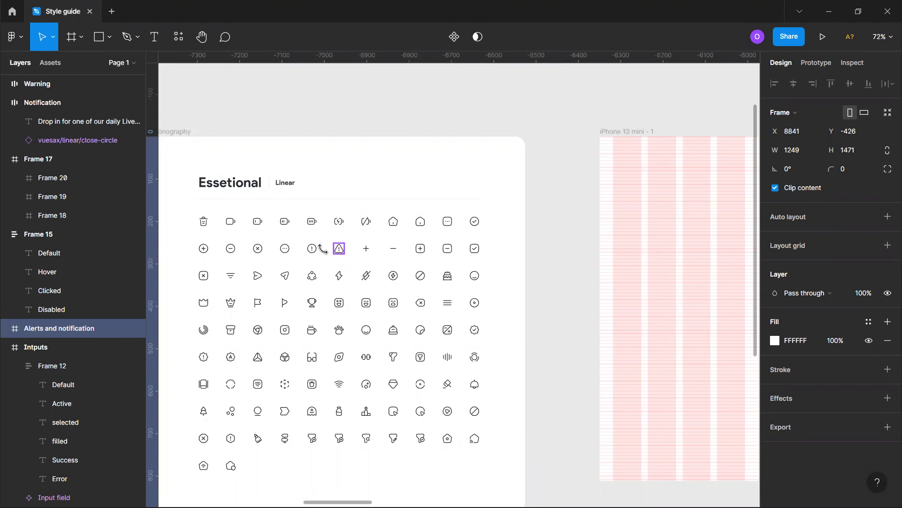
# Drag the danger and info-circle icons into the Alerts and notification frame.
pyautogui.click(339, 249)
pyautogui.keyDown('shift'); pyautogui.click(314, 252); pyautogui.keyUp('shift')
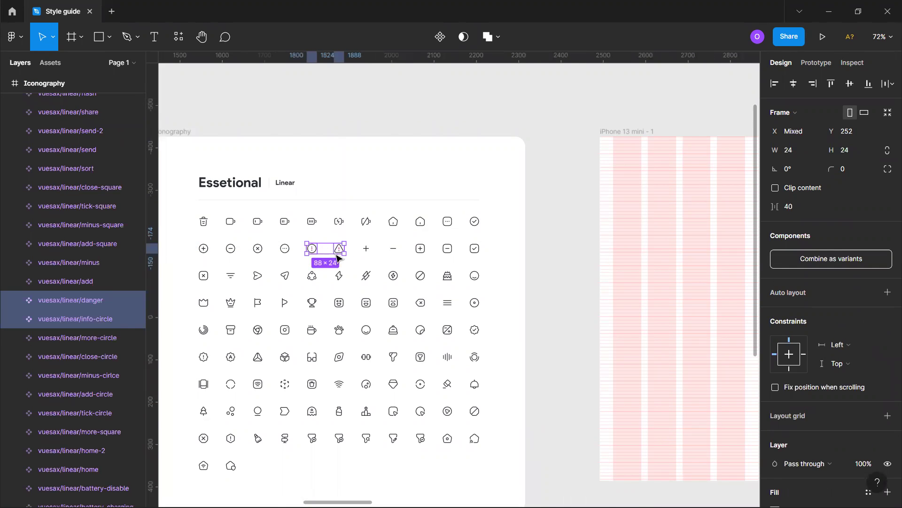
pyautogui.scroll(-10, 337, 256)
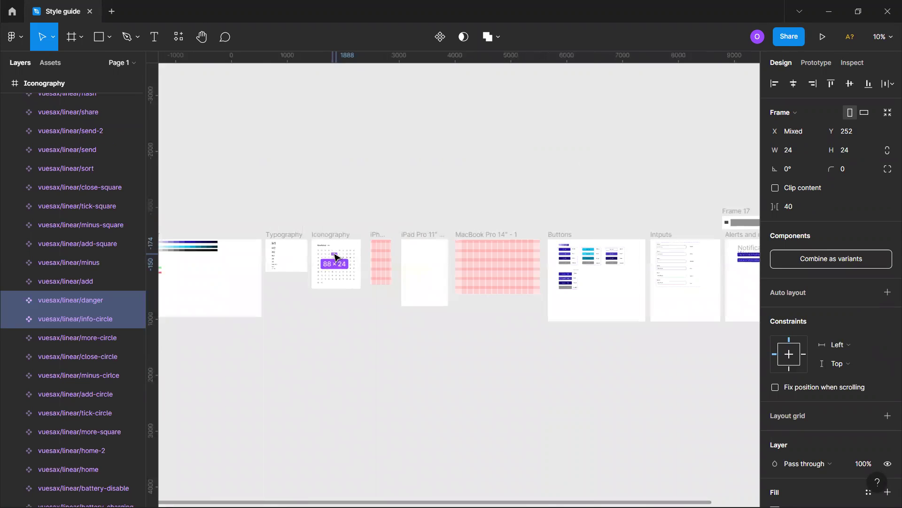
pyautogui.moveTo(336, 257); pyautogui.dragTo(745, 288)
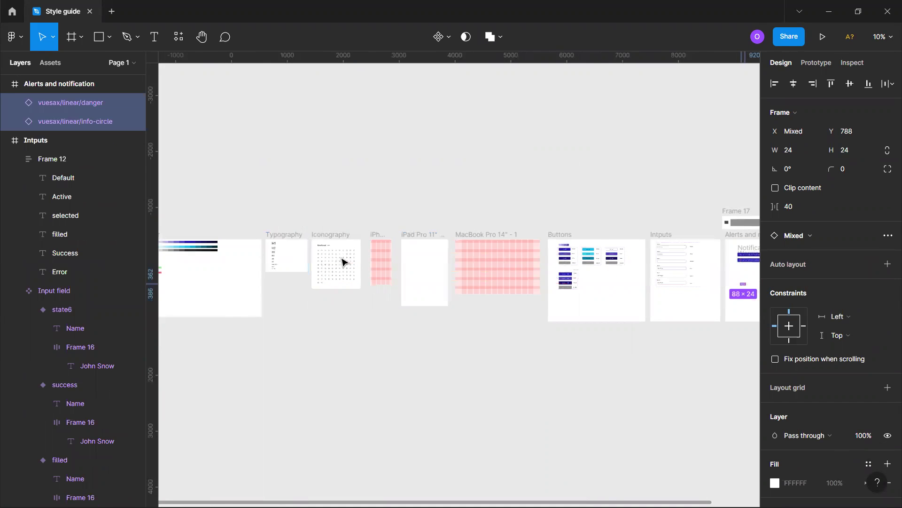
pyautogui.scroll(3, 343, 258)
pyautogui.scroll(10, 323, 282)
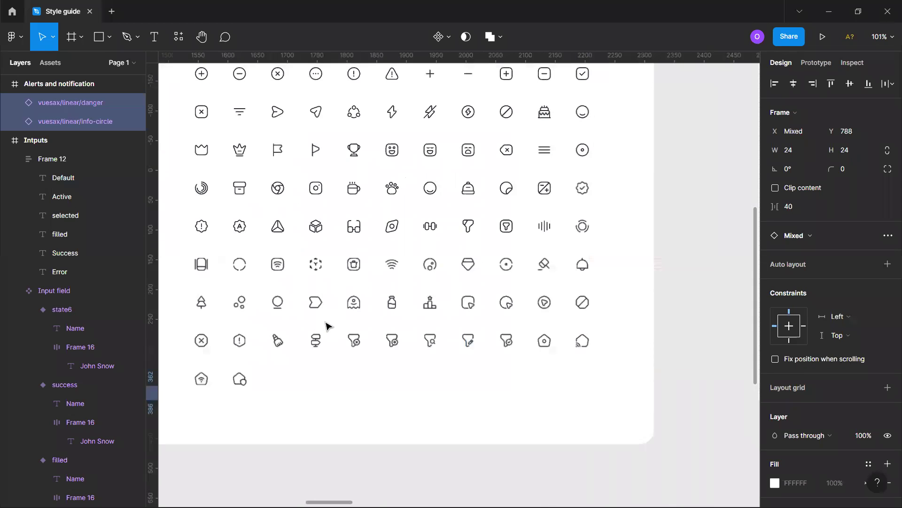
pyautogui.scroll(-3, 327, 325)
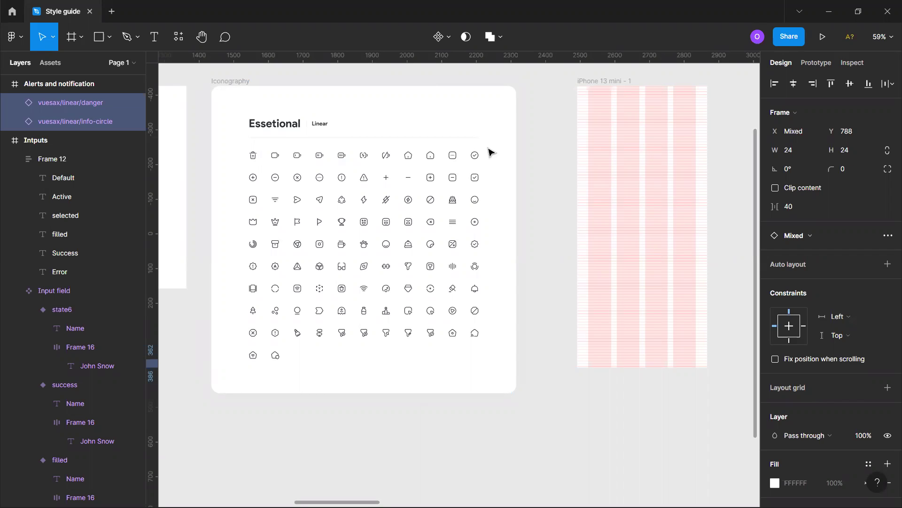
pyautogui.scroll(1, 413, 310)
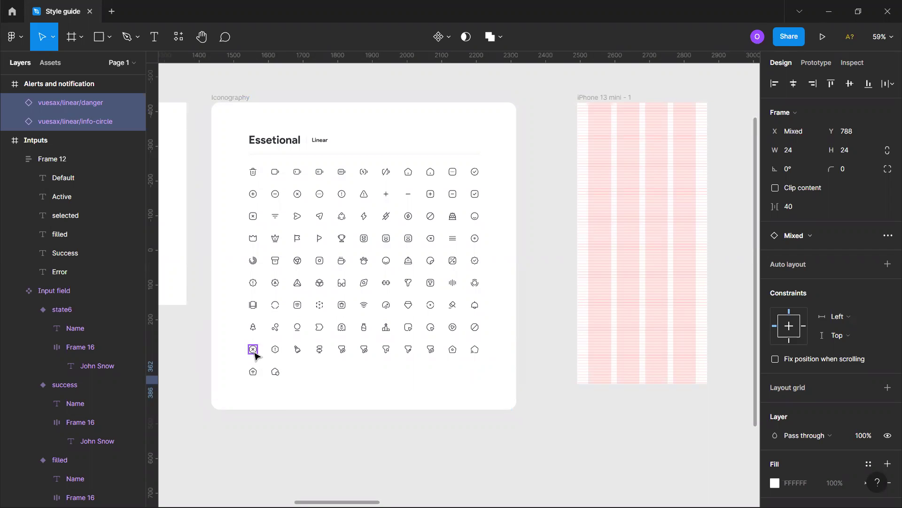
# Drag the warning-2 icon into the Alerts and notification frame beside the others.
pyautogui.click(274, 350)
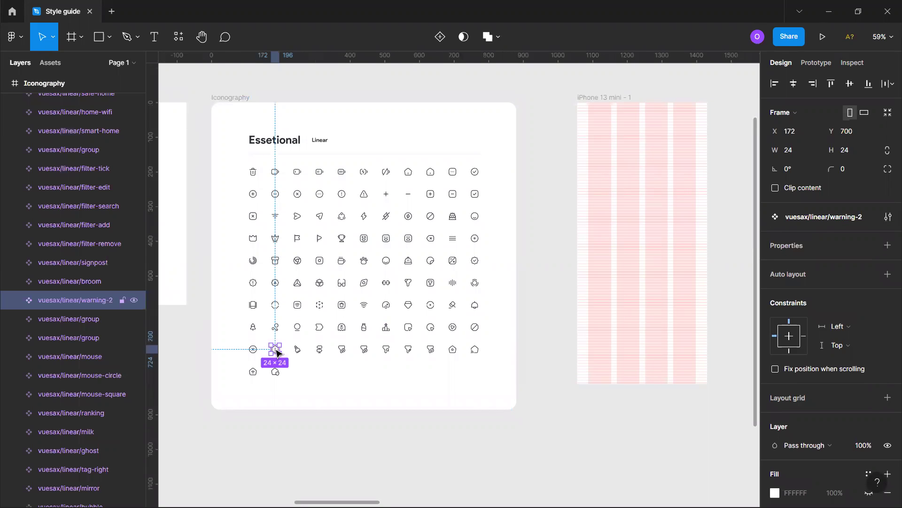
pyautogui.scroll(-5, 278, 351)
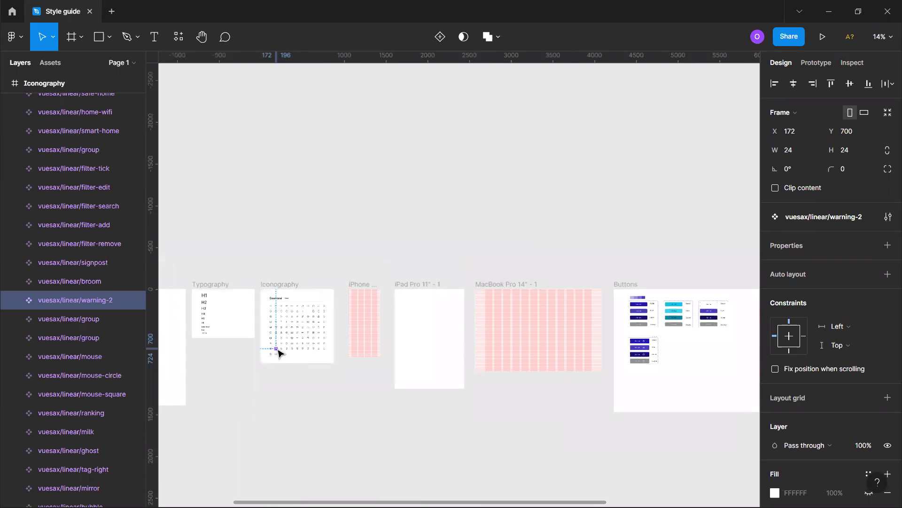
pyautogui.moveTo(277, 352); pyautogui.dragTo(655, 361)
pyautogui.scroll(10, 653, 360)
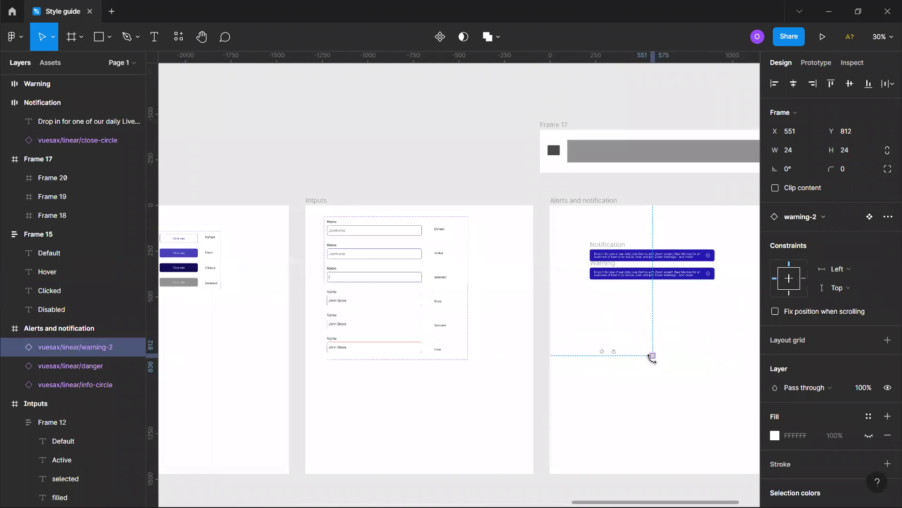
pyautogui.hscroll(5, 667, 372)
pyautogui.scroll(1, 602, 338)
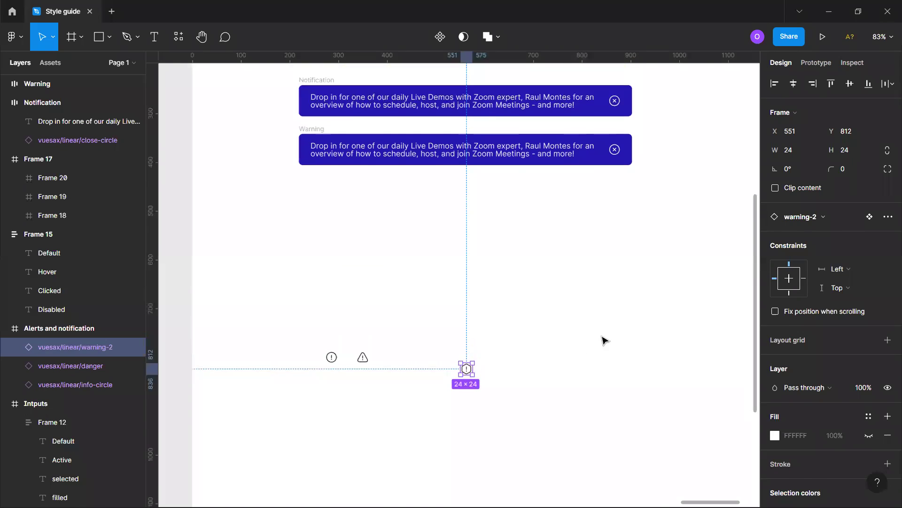
pyautogui.click(602, 327)
# Duplicate the Warning banner just below it and name the copy 'Success'.
pyautogui.click(313, 133)
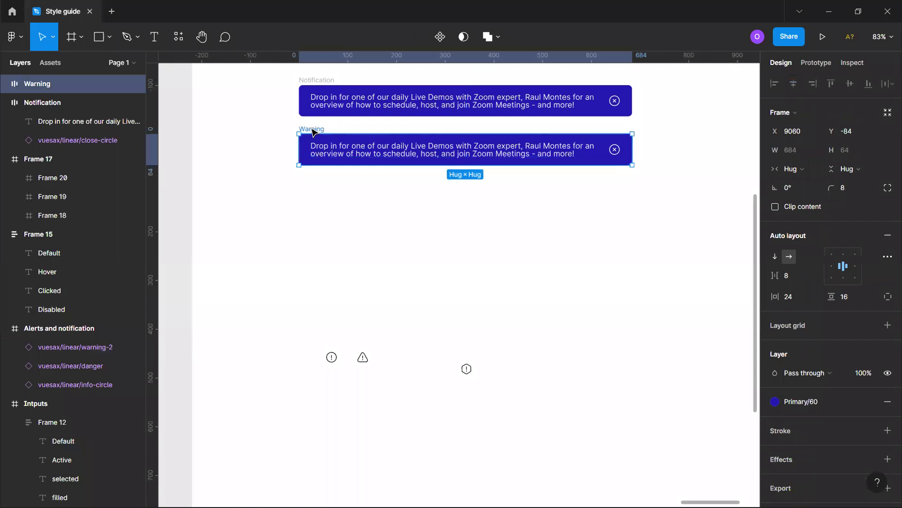
pyautogui.keyDown('alt'); pyautogui.moveTo(313, 132); pyautogui.dragTo(312, 188); pyautogui.keyUp('alt')
pyautogui.doubleClick(313, 186)
pyautogui.write('Success')
pyautogui.press('Return')
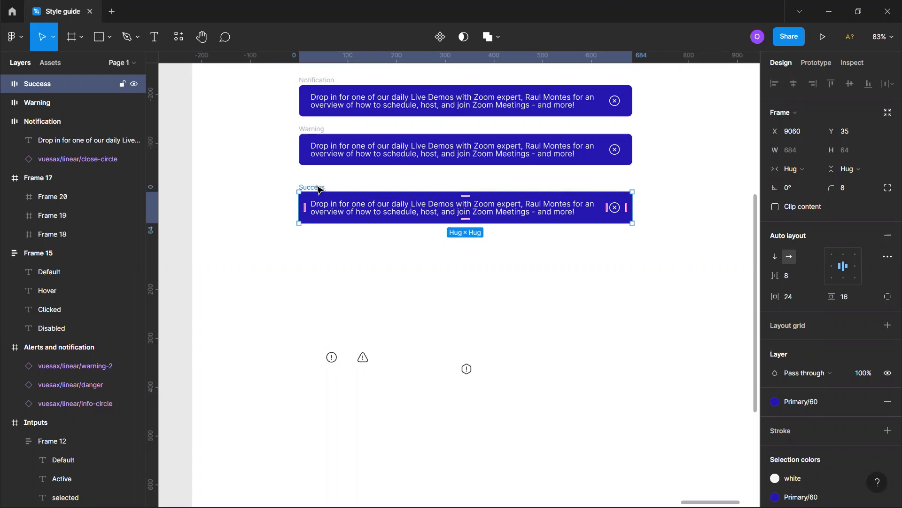
# Duplicate the Success banner below it and name the copy 'error'.
pyautogui.keyDown('alt'); pyautogui.moveTo(319, 190); pyautogui.dragTo(316, 235); pyautogui.keyUp('alt')
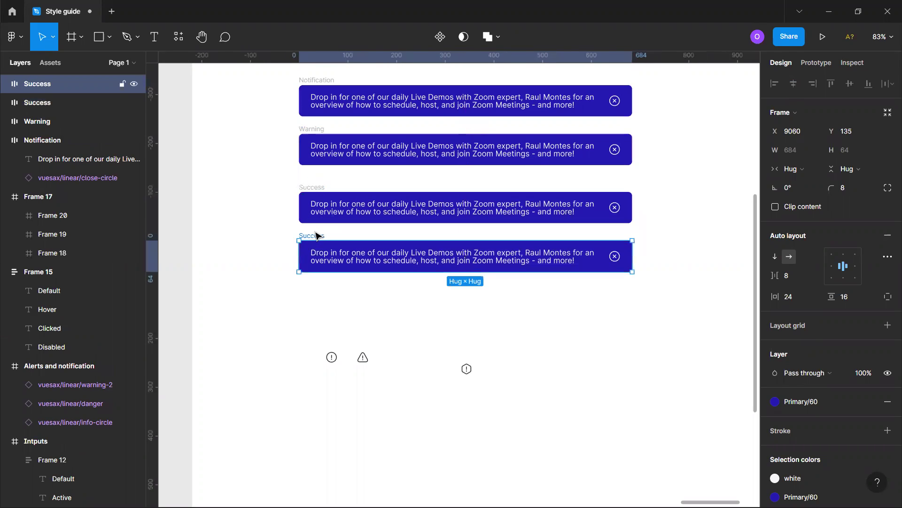
pyautogui.doubleClick(316, 236)
pyautogui.write('error')
pyautogui.press('Return')
pyautogui.scroll(2, 541, 220)
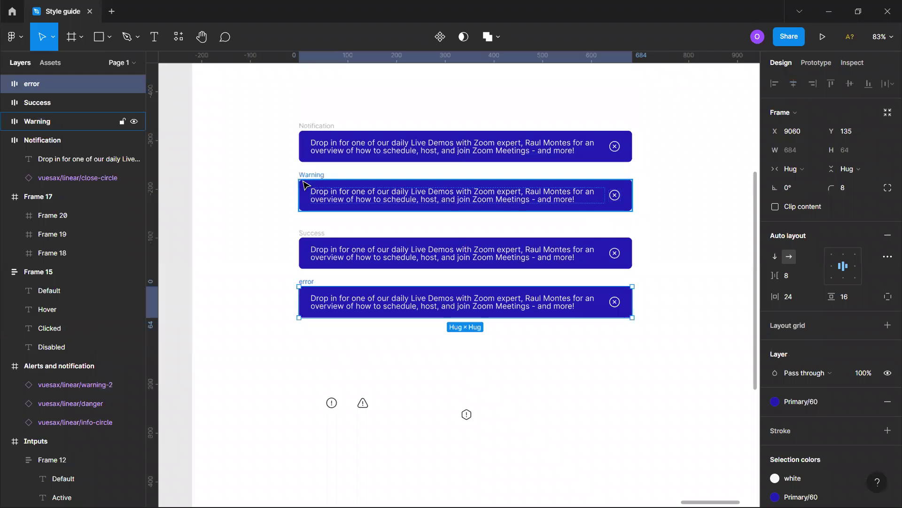
pyautogui.click(320, 176)
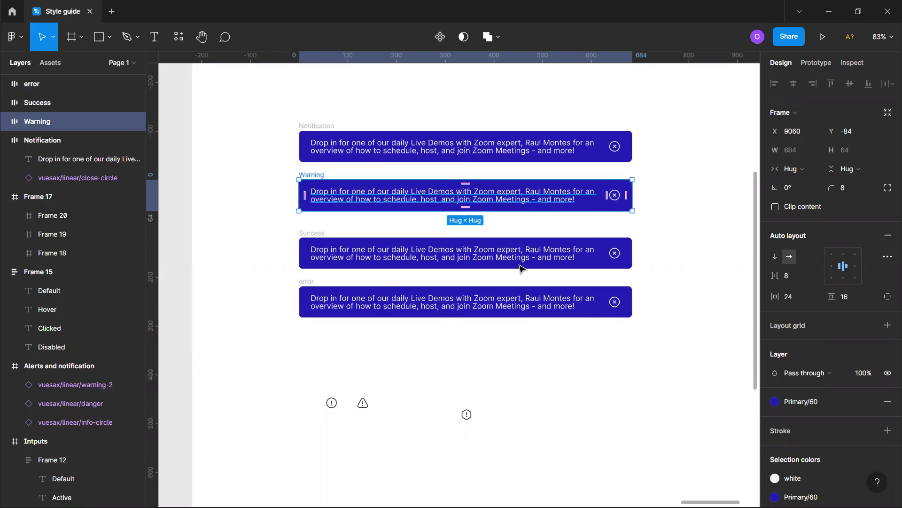
# Detach the Warning banner fill from Primary/60 and make it yellow F3C03D.
pyautogui.click(870, 402)
pyautogui.click(779, 420)
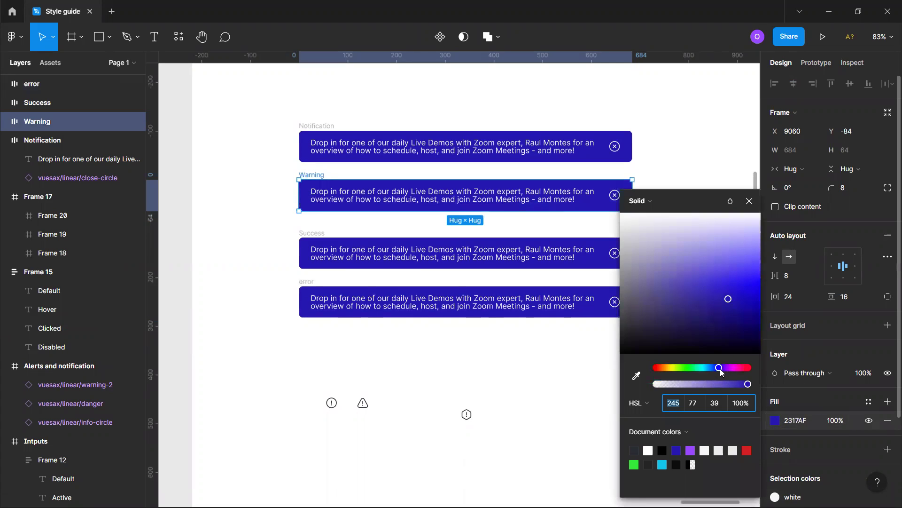
pyautogui.moveTo(679, 368); pyautogui.dragTo(667, 367)
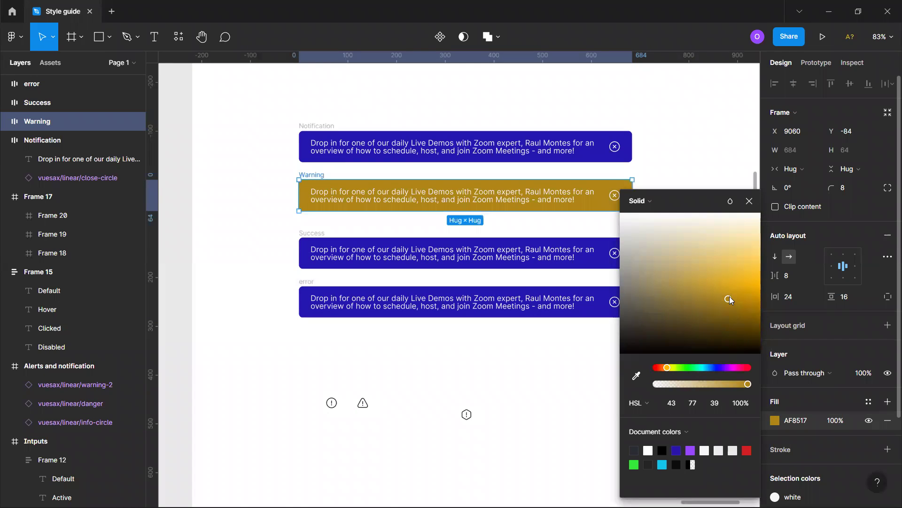
pyautogui.moveTo(730, 296); pyautogui.dragTo(744, 271)
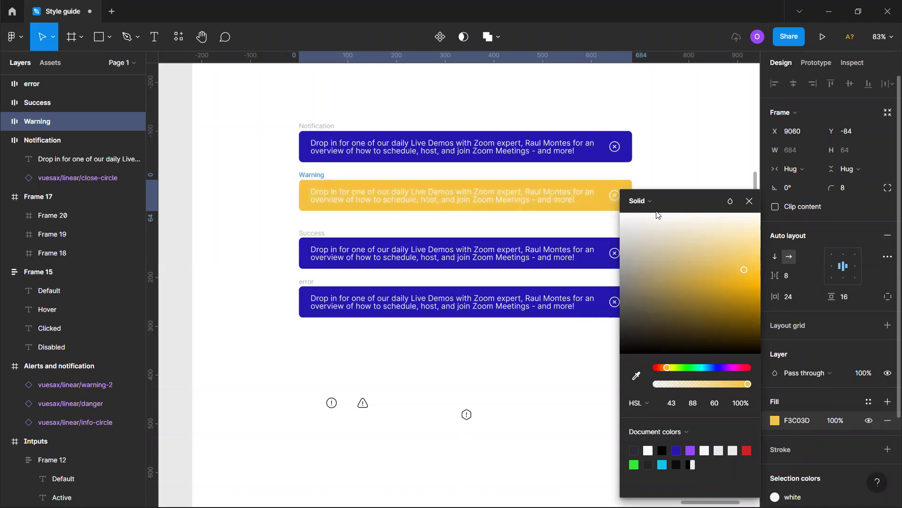
# Detach the banner text from the white style and colour it dark brown 6F3F06.
pyautogui.click(537, 200)
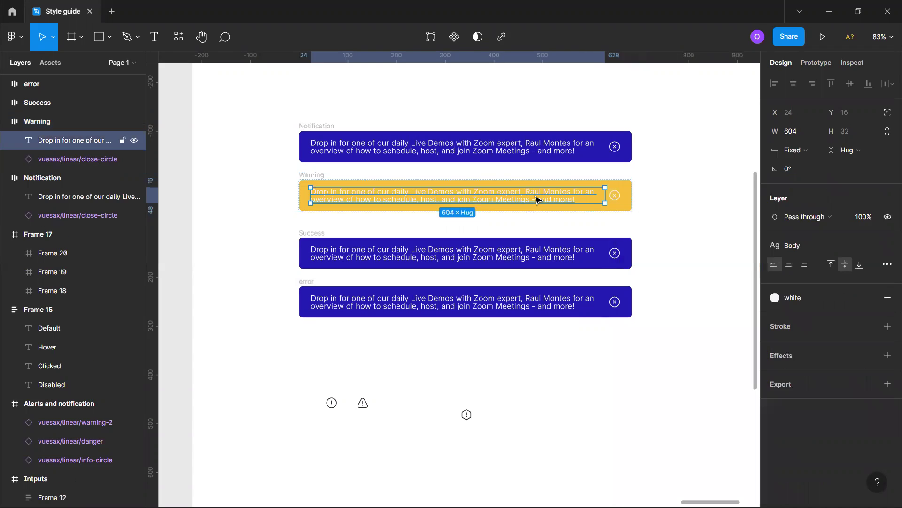
pyautogui.click(808, 303)
pyautogui.click(745, 313)
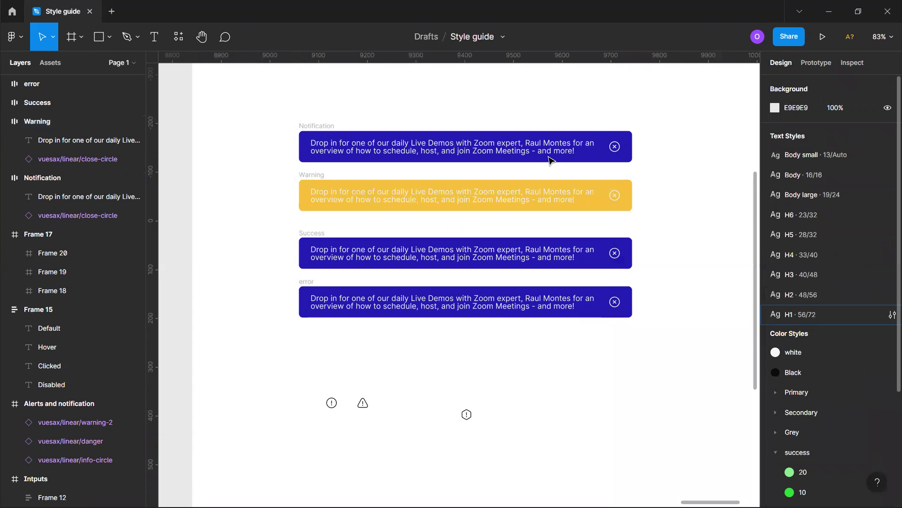
pyautogui.click(540, 197)
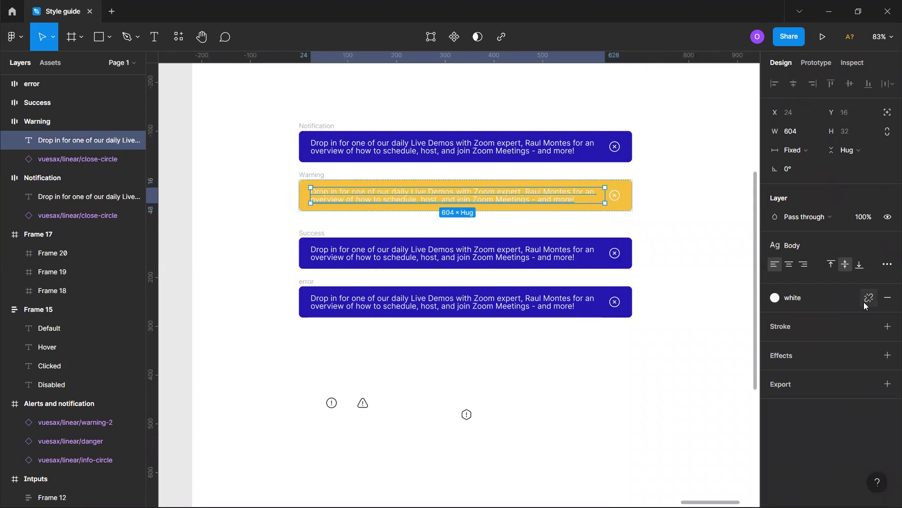
pyautogui.click(868, 298)
pyautogui.click(775, 316)
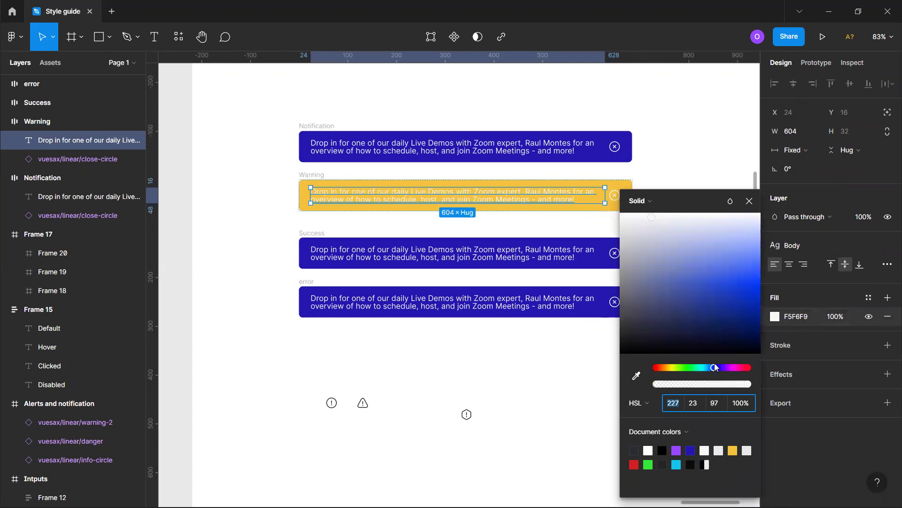
pyautogui.moveTo(710, 368); pyautogui.dragTo(667, 368)
pyautogui.moveTo(731, 284); pyautogui.dragTo(748, 327)
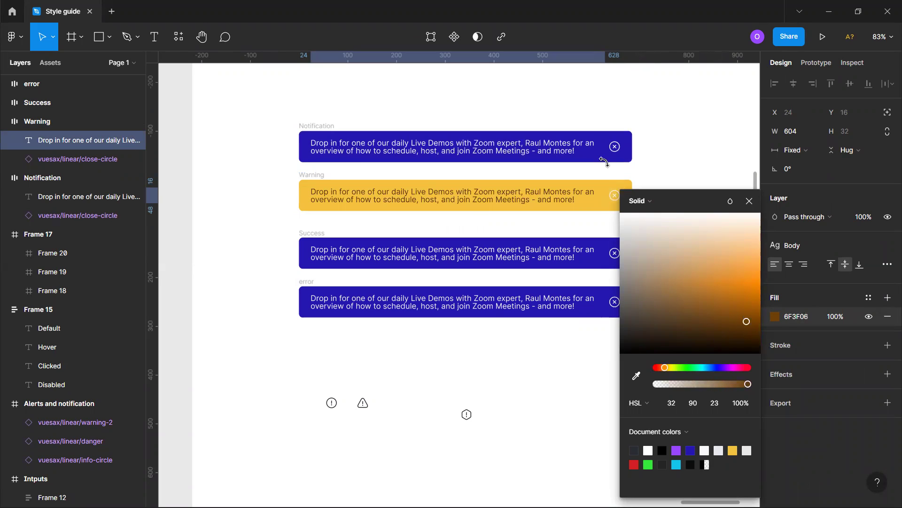
pyautogui.click(798, 317)
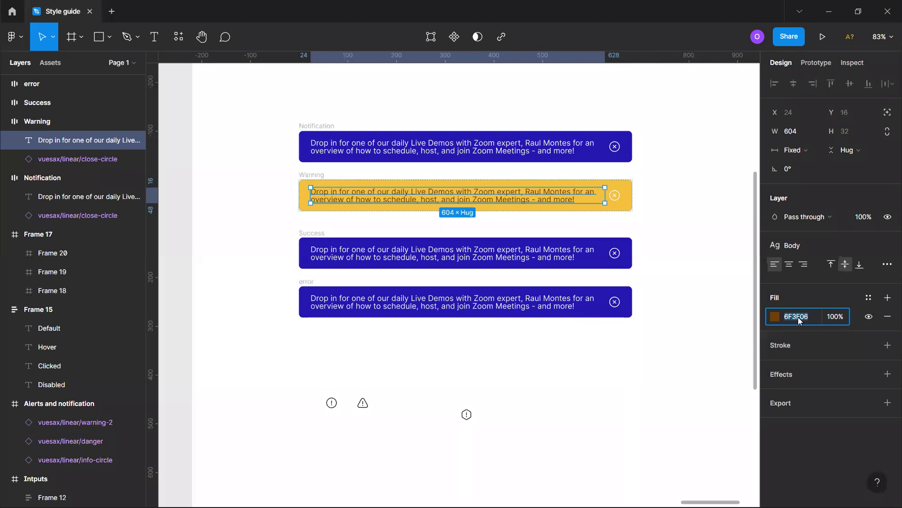
# Paste the copied brown hex into the Warning close icon's selection colour.
pyautogui.click(614, 195)
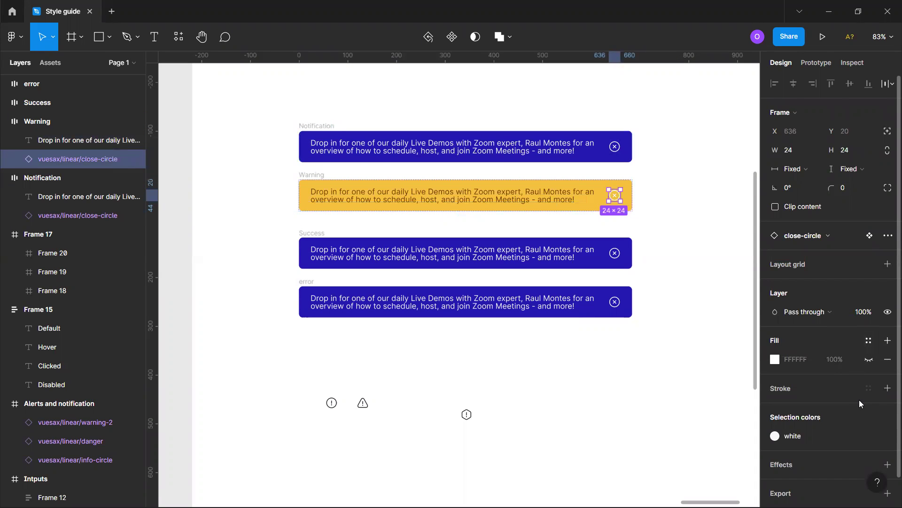
pyautogui.scroll(-1, 859, 400)
pyautogui.click(796, 405)
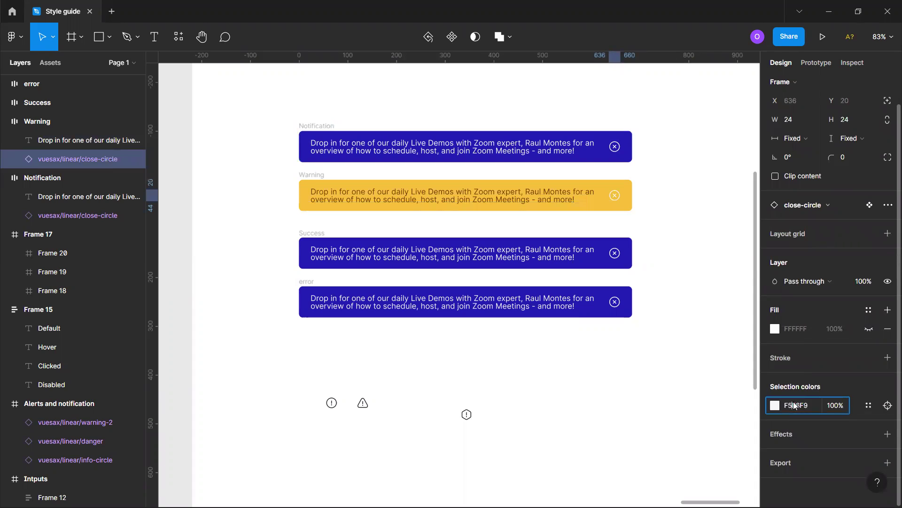
pyautogui.write('- and more')
pyautogui.press('Return')
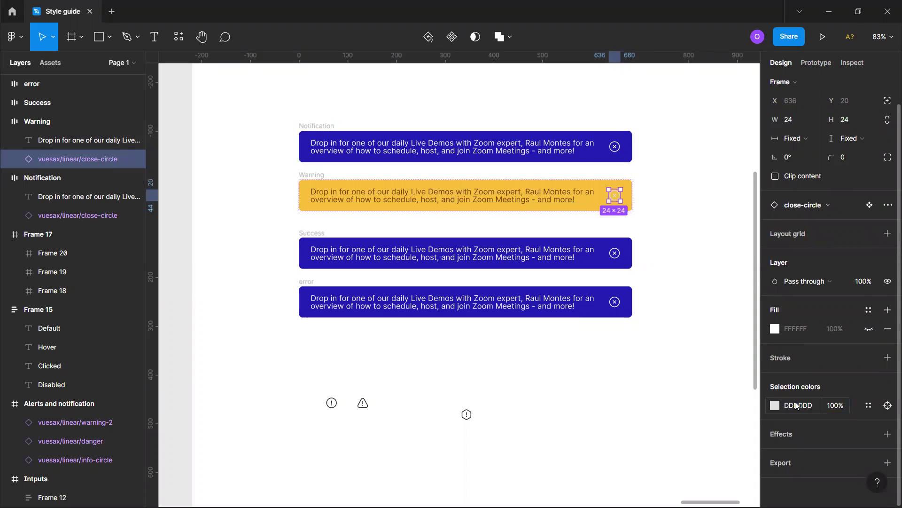
pyautogui.click(796, 405)
pyautogui.write('- and more!')
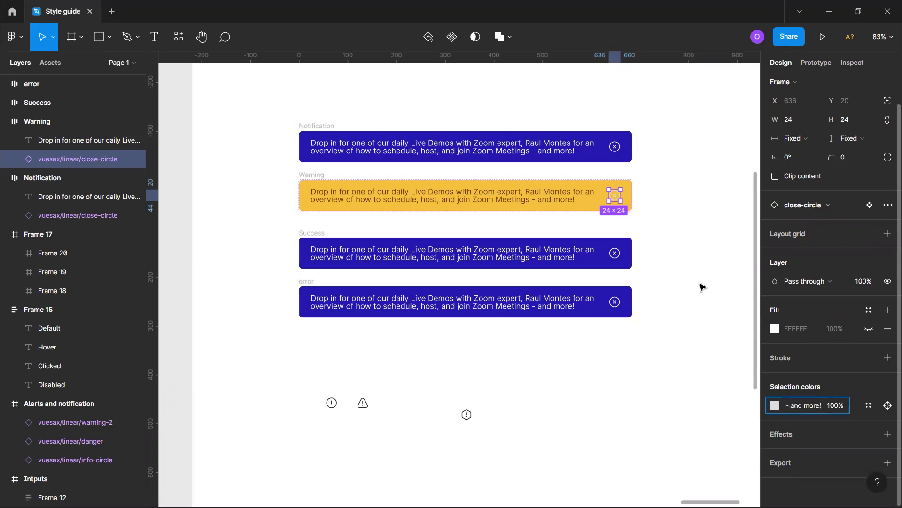
# Recopy the text's brown hex and apply it to the close icon as 6F3F03.
pyautogui.click(540, 200)
pyautogui.click(802, 316)
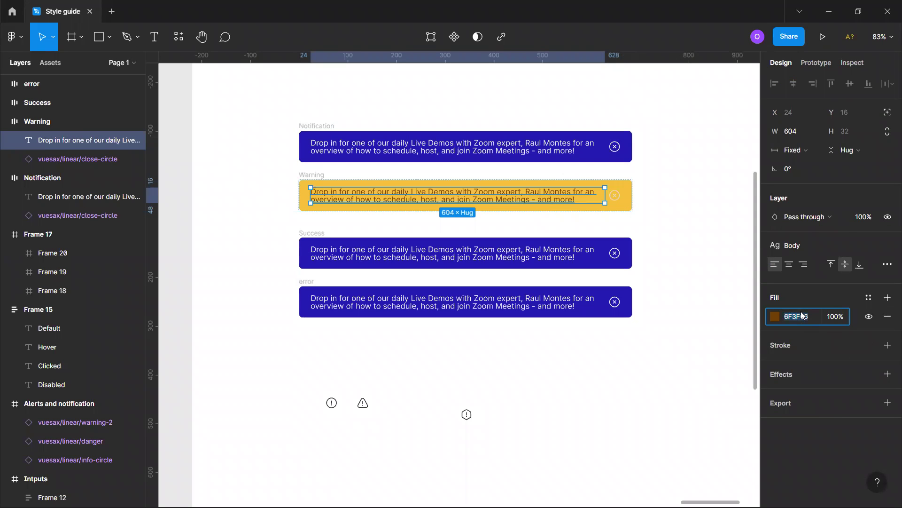
pyautogui.click(615, 195)
pyautogui.click(801, 438)
pyautogui.write('6F3F03')
pyautogui.press('Return')
pyautogui.click(524, 359)
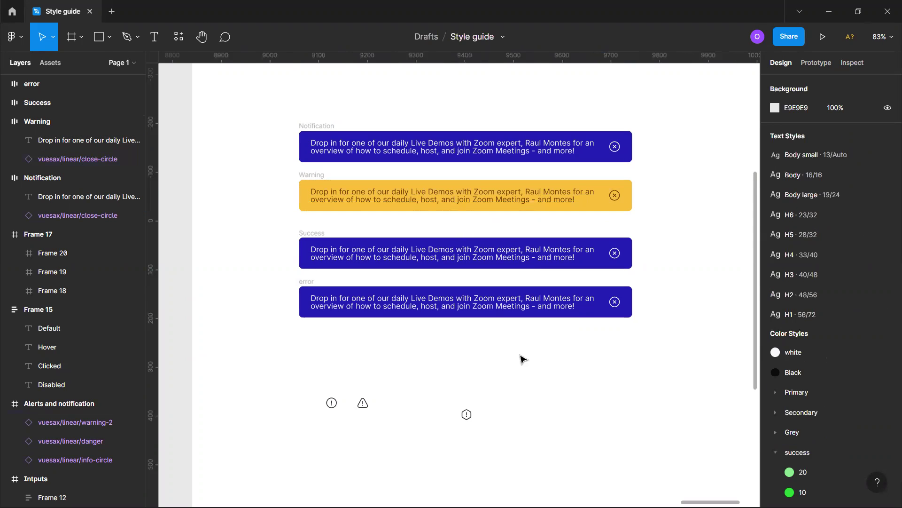
pyautogui.click(361, 407)
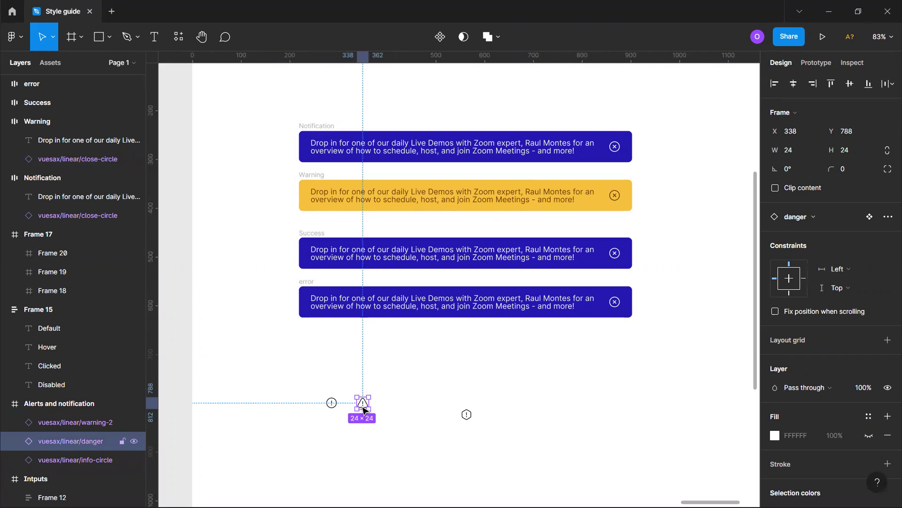
# Place the warning-triangle icon before the Warning text and colour it 6F3F06.
pyautogui.moveTo(363, 402); pyautogui.dragTo(309, 198)
pyautogui.click(806, 436)
pyautogui.write('6F3F06')
pyautogui.press('Return')
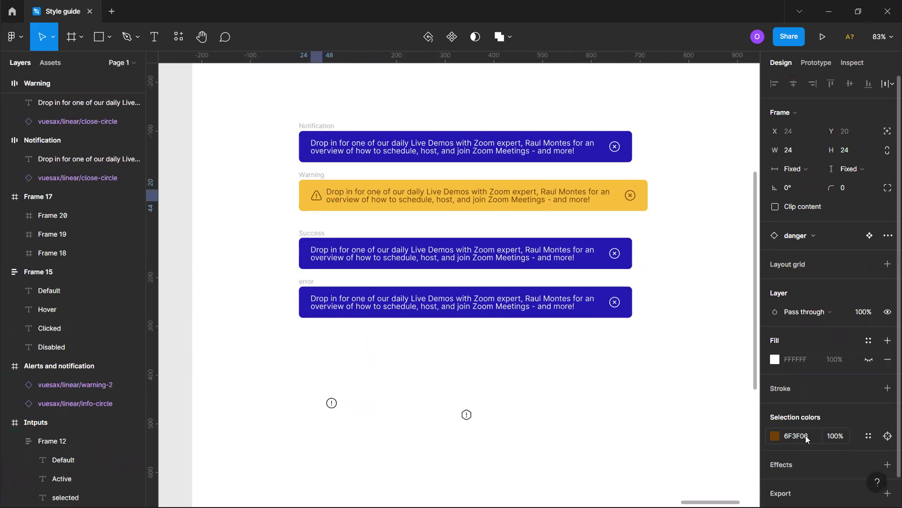
pyautogui.click(595, 397)
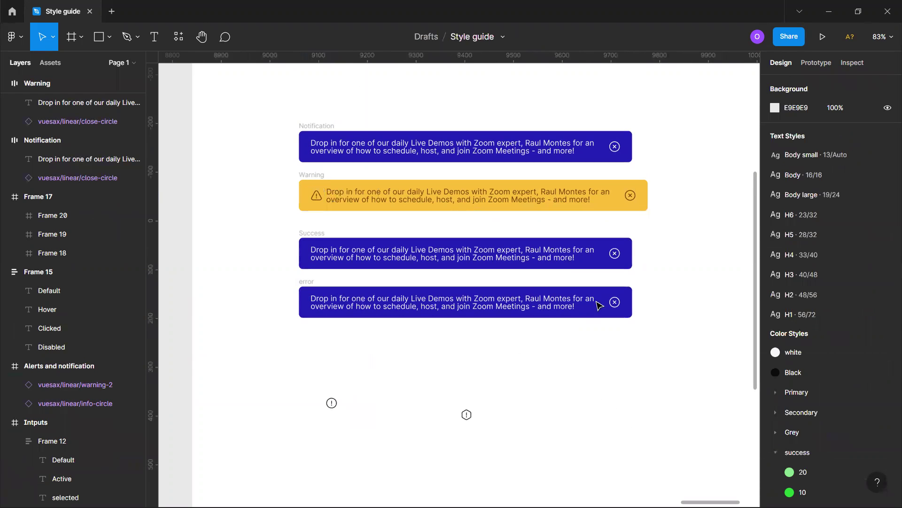
# Change the Success banner fill from Primary/60 to success/20 green.
pyautogui.click(312, 233)
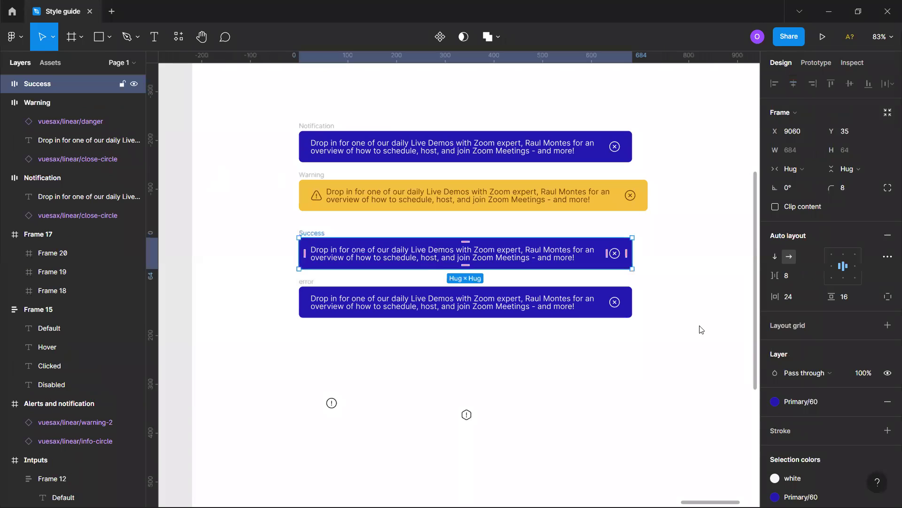
pyautogui.scroll(-3, 822, 410)
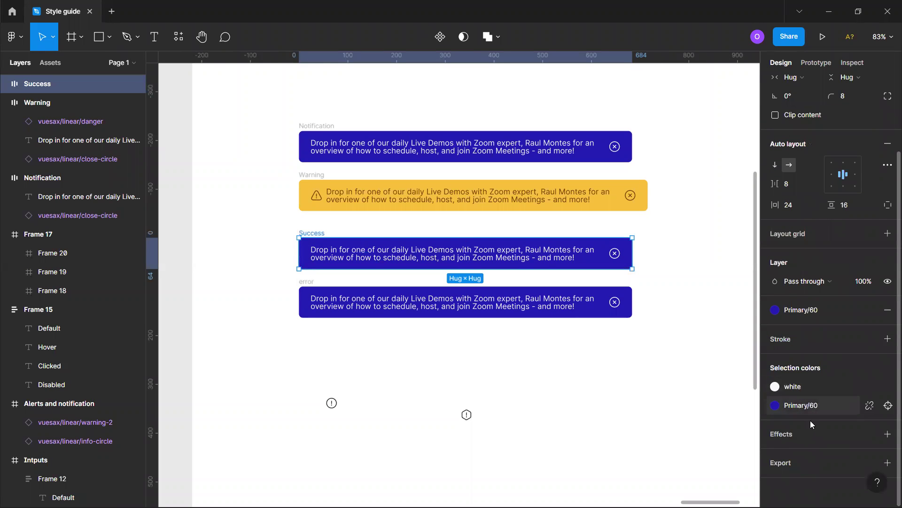
pyautogui.click(775, 406)
pyautogui.scroll(-6, 721, 429)
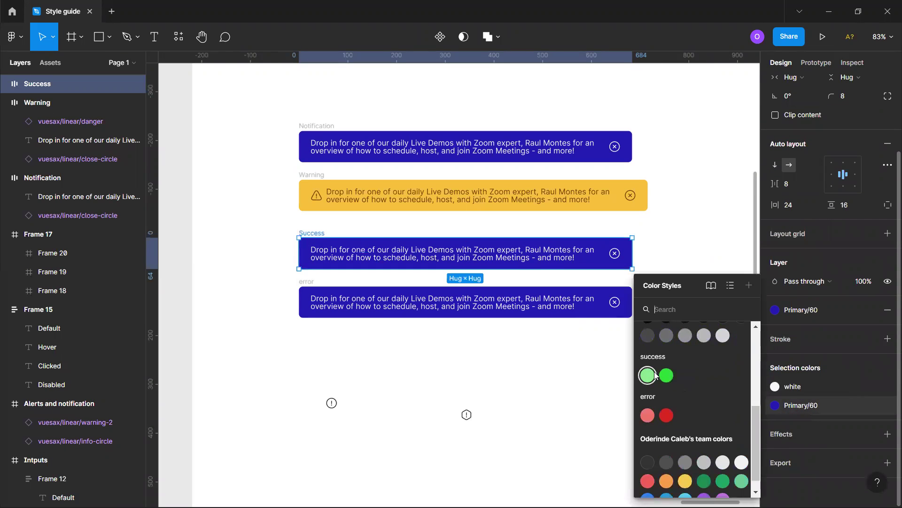
pyautogui.click(656, 374)
# Set the Success message text to a dark Grey colour style.
pyautogui.doubleClick(479, 258)
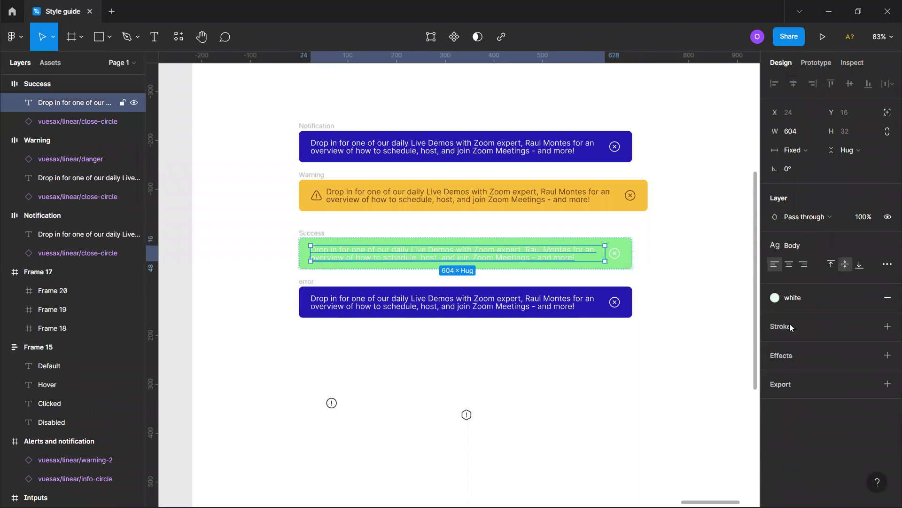
pyautogui.click(805, 298)
pyautogui.scroll(-5, 794, 405)
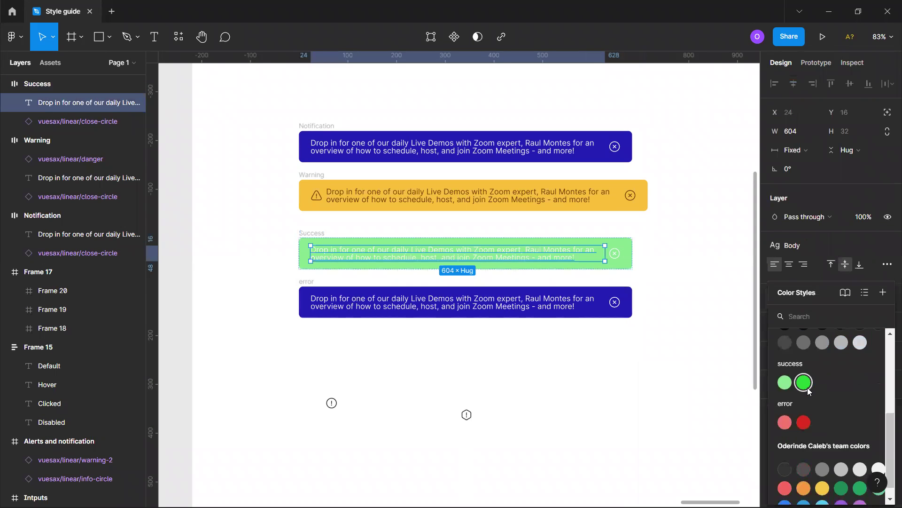
pyautogui.click(807, 387)
pyautogui.click(775, 298)
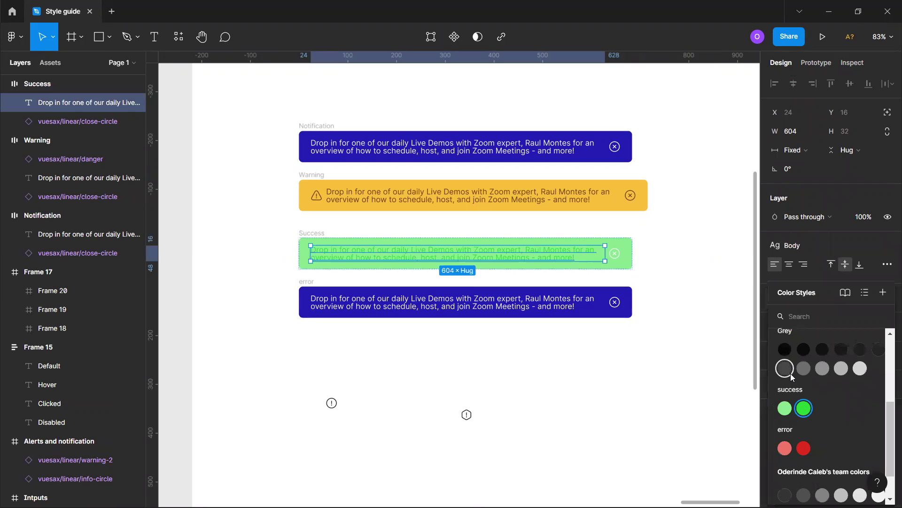
pyautogui.scroll(5, 790, 373)
pyautogui.click(805, 343)
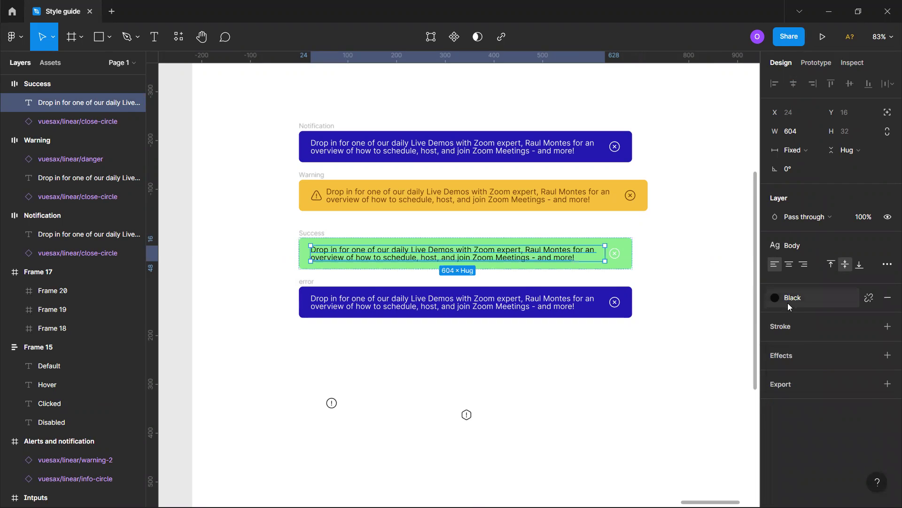
pyautogui.click(795, 304)
pyautogui.scroll(-5, 820, 395)
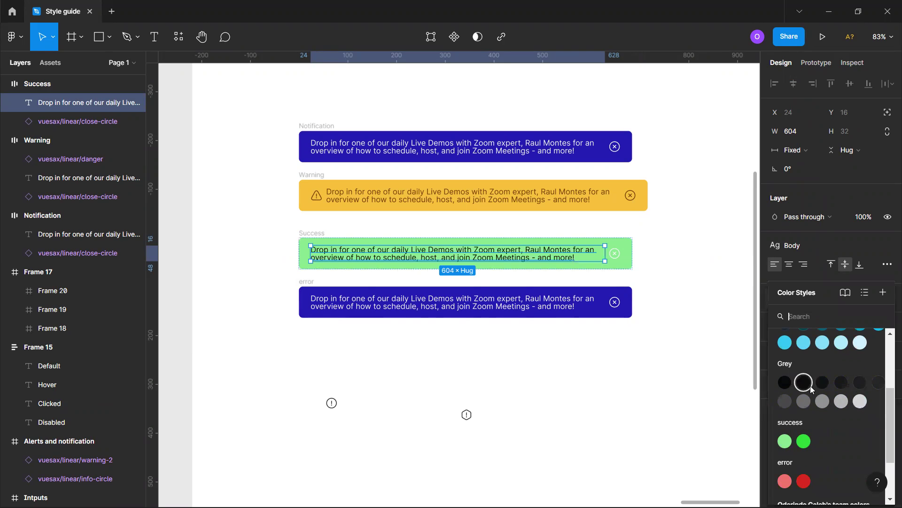
pyautogui.click(875, 381)
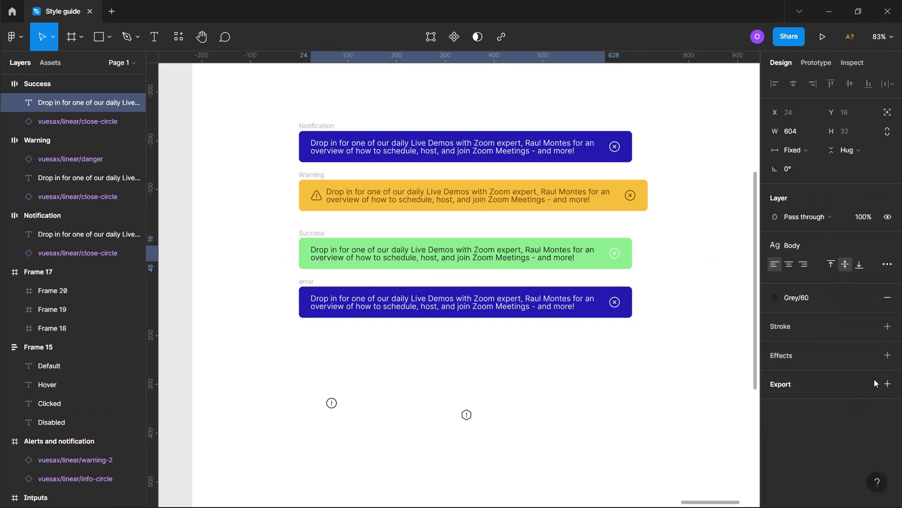
pyautogui.click(811, 304)
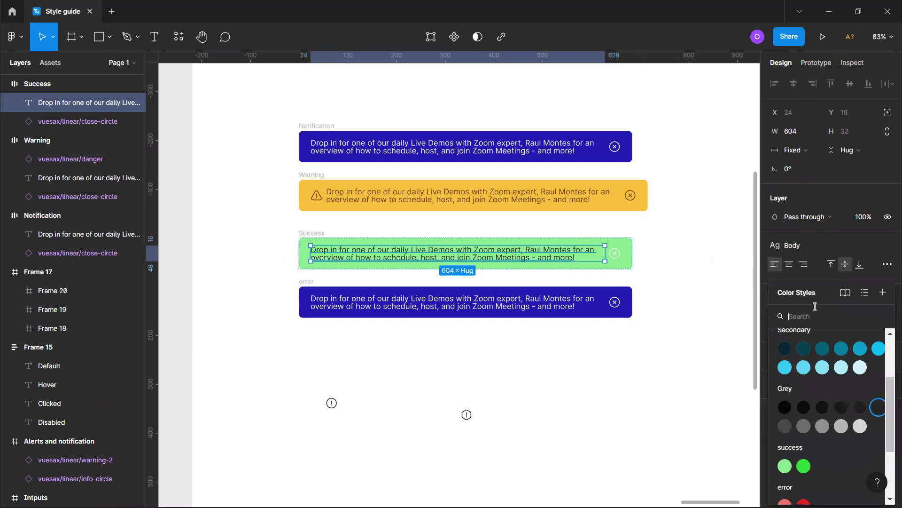
pyautogui.click(875, 407)
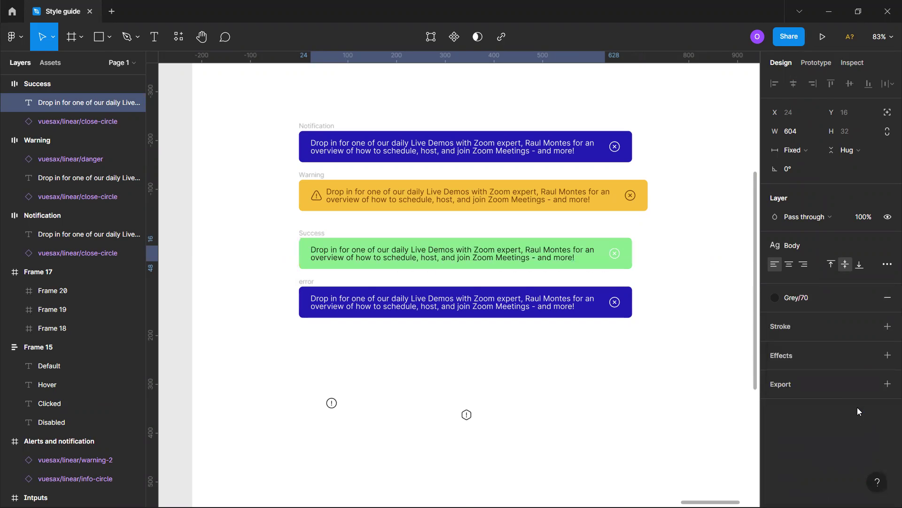
pyautogui.click(808, 300)
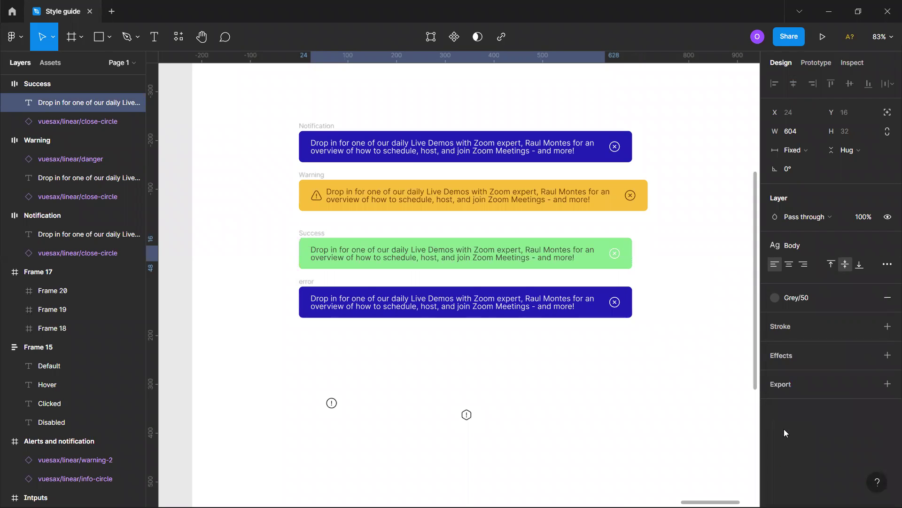
pyautogui.click(625, 414)
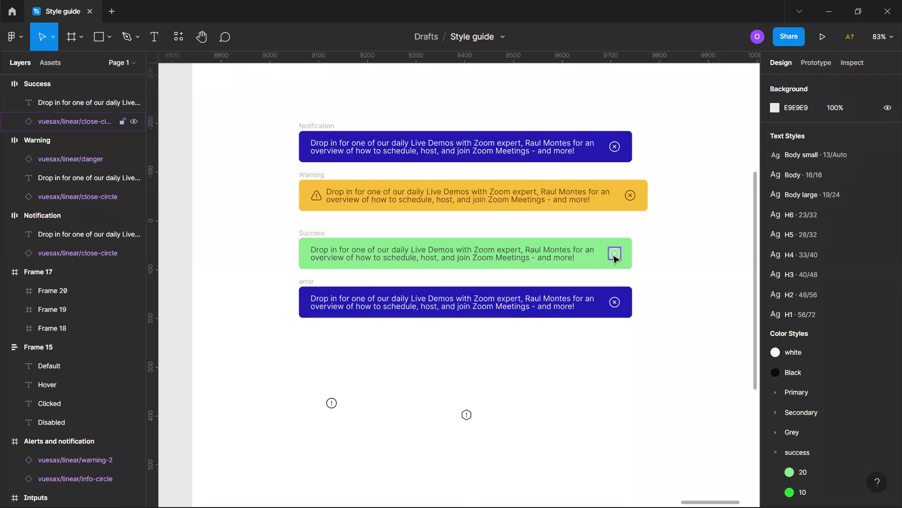
# Colour the Success banner's close icon Grey/50.
pyautogui.click(516, 254)
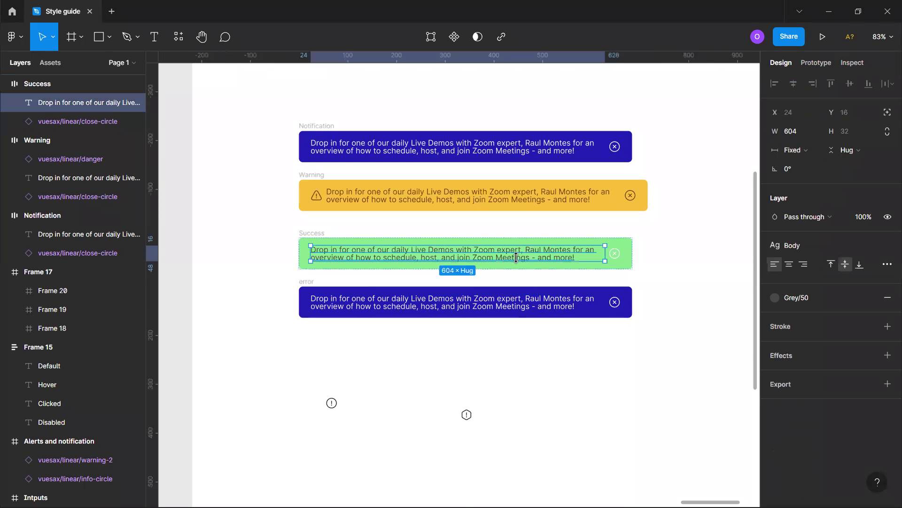
pyautogui.click(616, 255)
pyautogui.click(818, 437)
pyautogui.scroll(-5, 668, 462)
pyautogui.scroll(3, 658, 414)
pyautogui.click(653, 399)
pyautogui.click(487, 328)
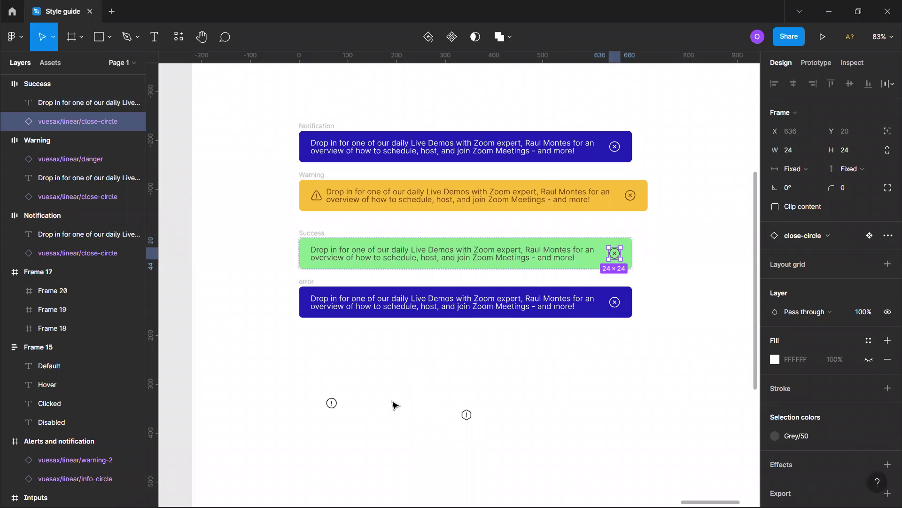
# Change the error banner fill from Primary/60 to error/20 red.
pyautogui.click(312, 286)
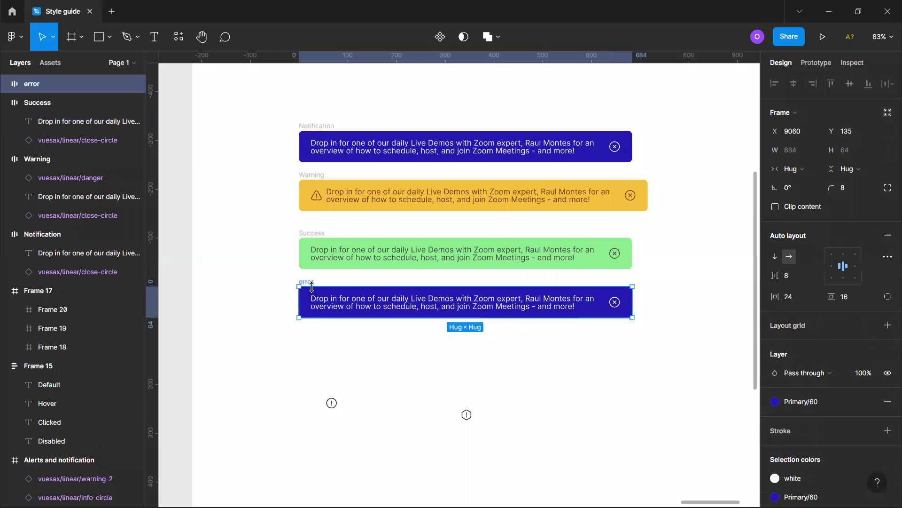
pyautogui.scroll(-4, 829, 412)
pyautogui.click(775, 405)
pyautogui.scroll(-3, 704, 442)
pyautogui.click(647, 474)
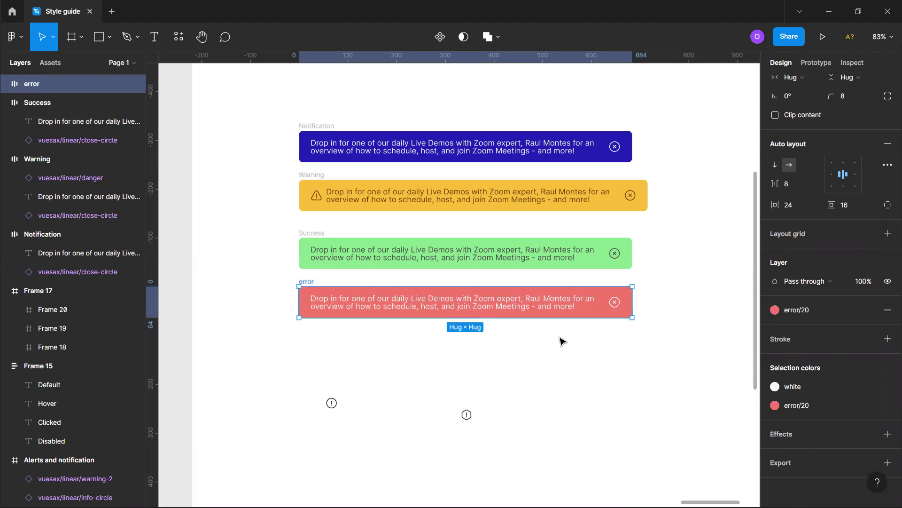
pyautogui.hscroll(1, 532, 325)
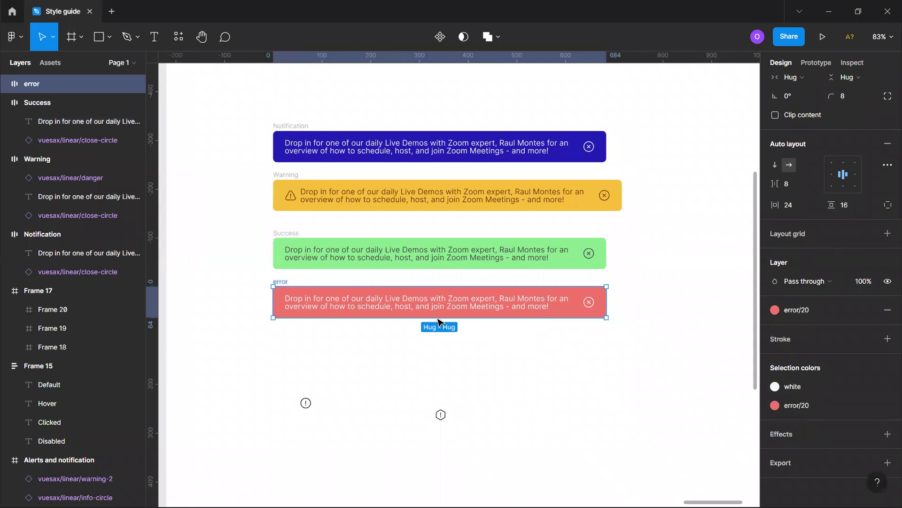
# Set the error message text colour to Grey/70.
pyautogui.doubleClick(394, 299)
pyautogui.click(813, 304)
pyautogui.scroll(-4, 822, 399)
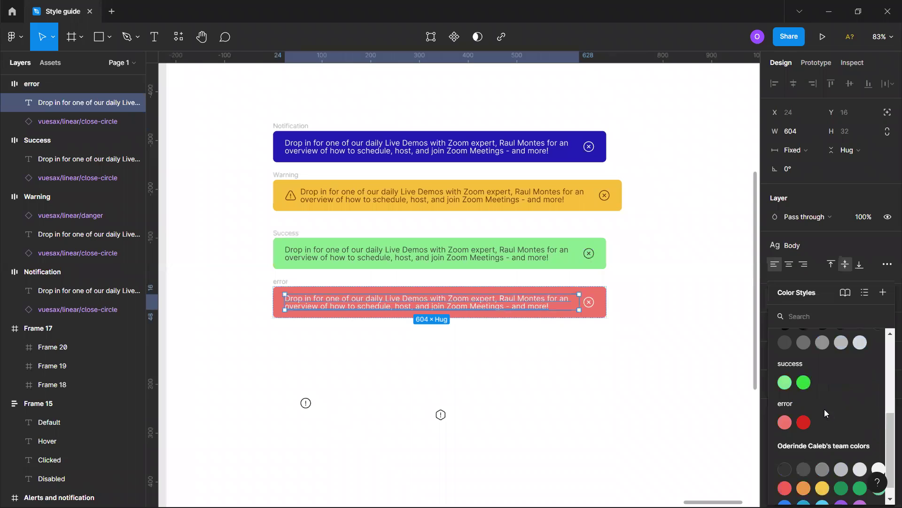
pyautogui.click(823, 343)
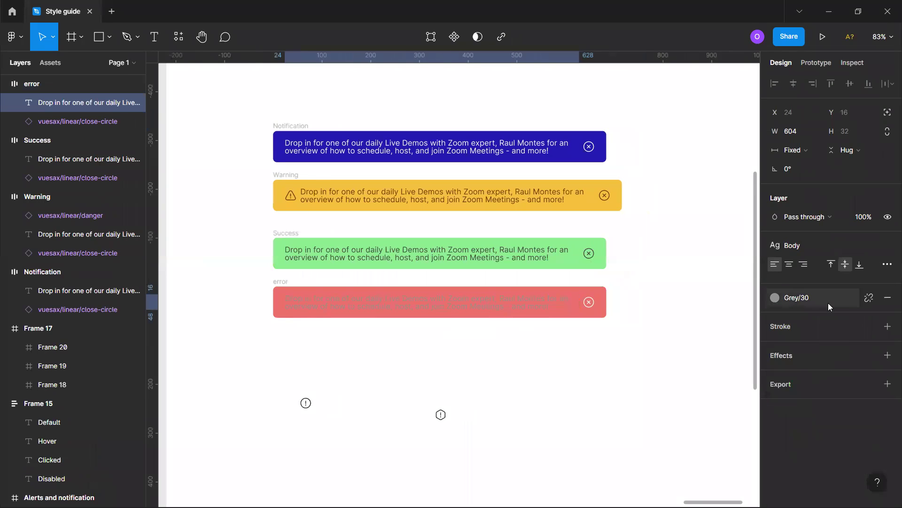
pyautogui.hotkey('ctrl', 'z')
pyautogui.click(806, 296)
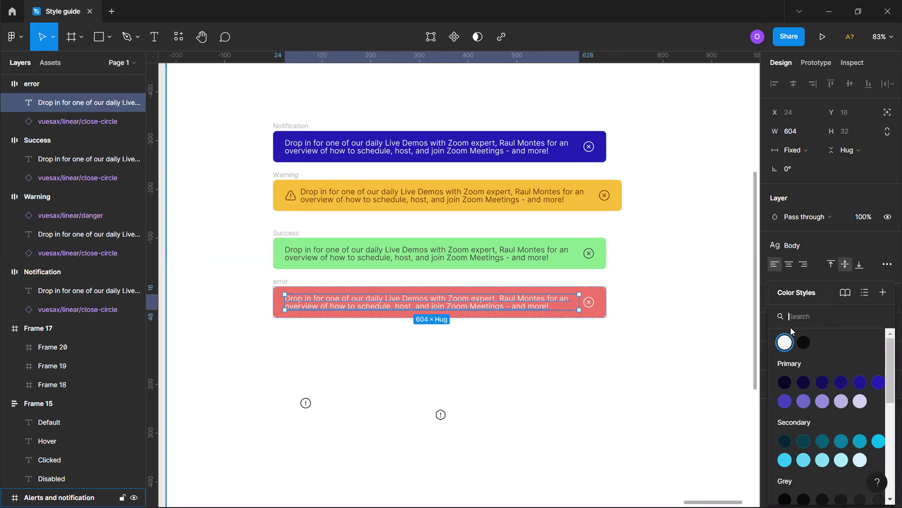
pyautogui.click(804, 343)
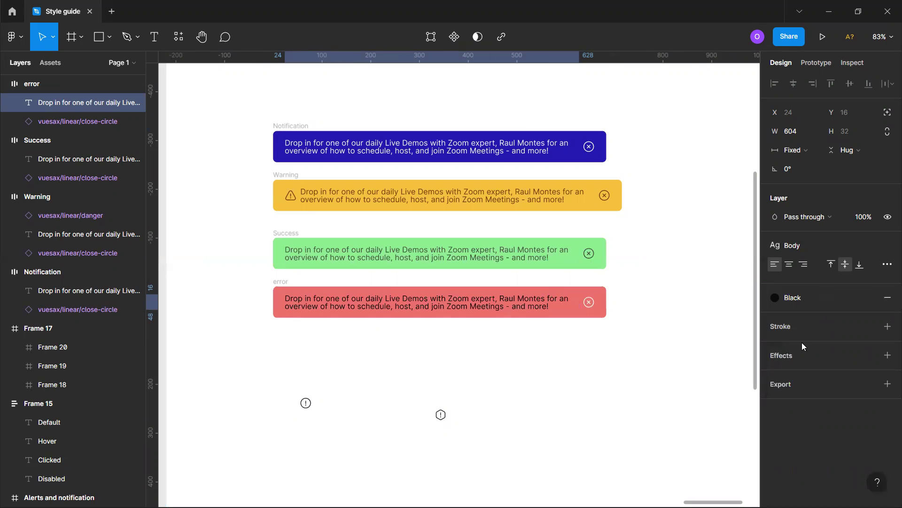
pyautogui.click(805, 303)
pyautogui.click(842, 497)
pyautogui.click(613, 411)
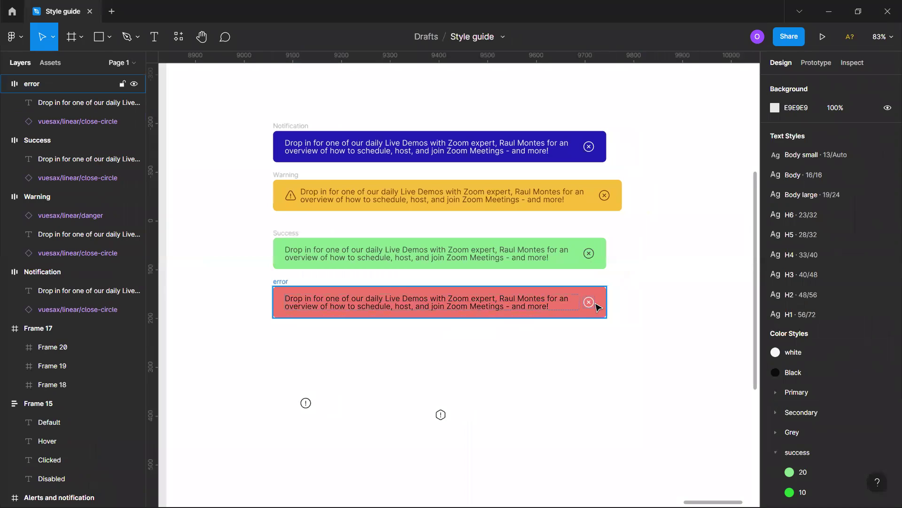
# Colour the error banner's close icon Black.
pyautogui.click(591, 303)
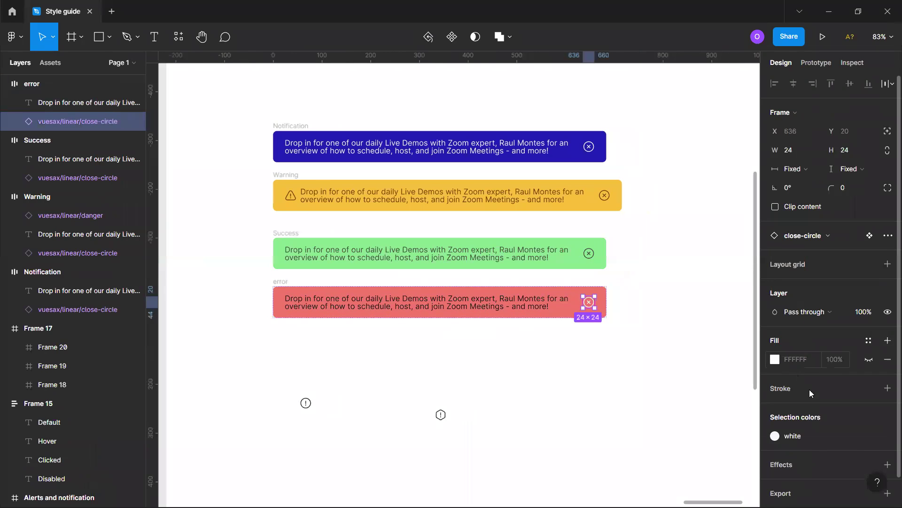
pyautogui.click(812, 438)
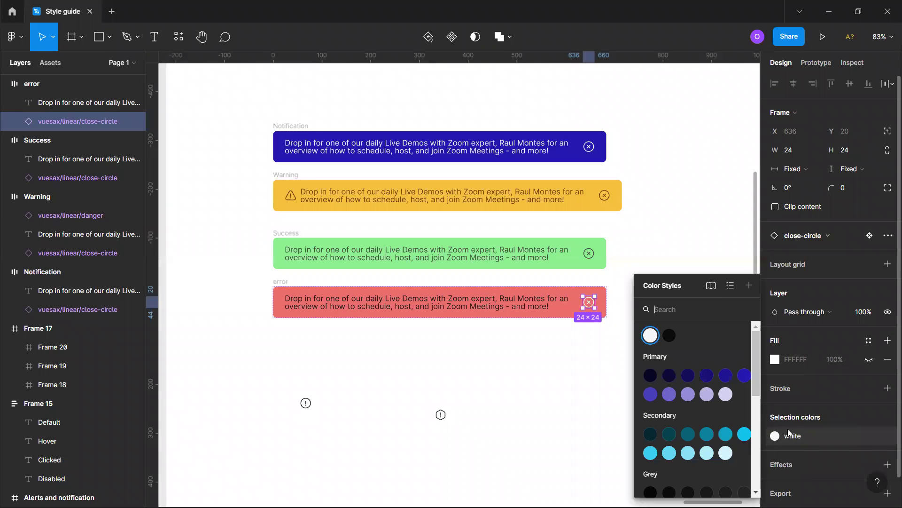
pyautogui.click(670, 335)
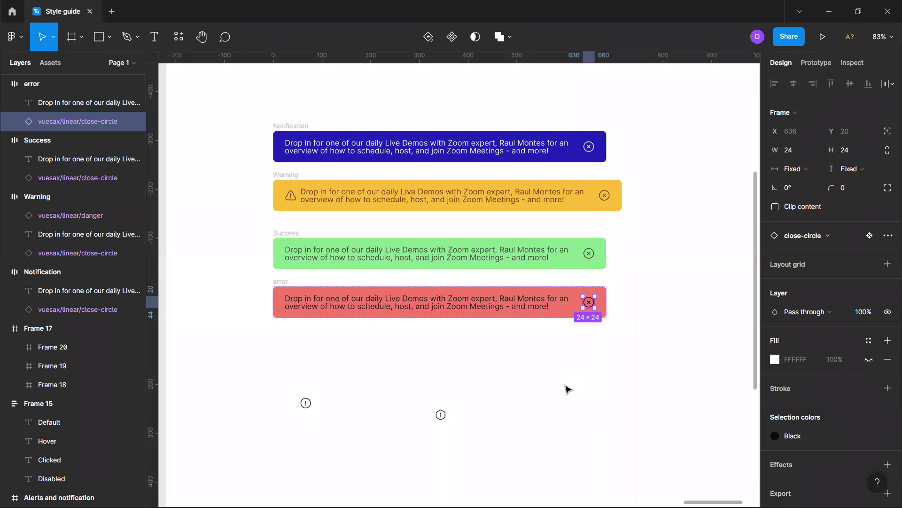
pyautogui.hscroll(-1, 565, 388)
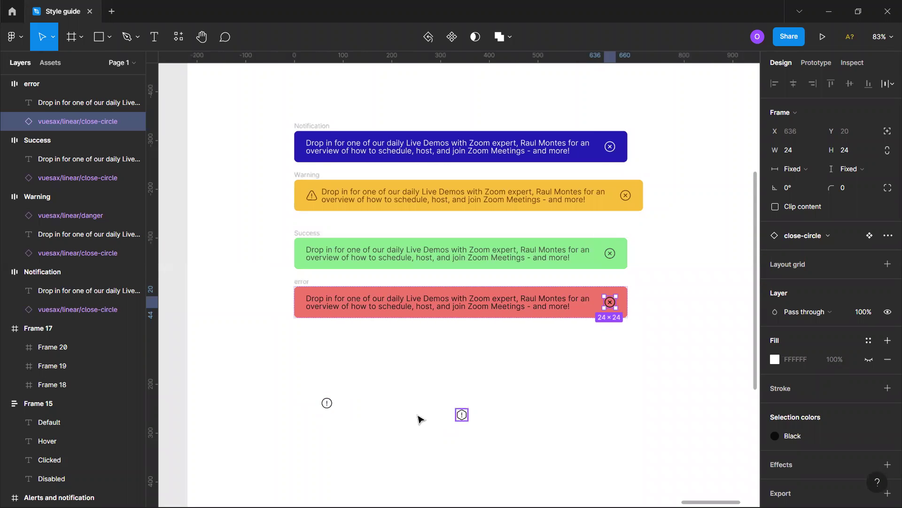
# Put a copy of the hexagon icon at the error banner's start and delete the leftover loose icons.
pyautogui.click(328, 404)
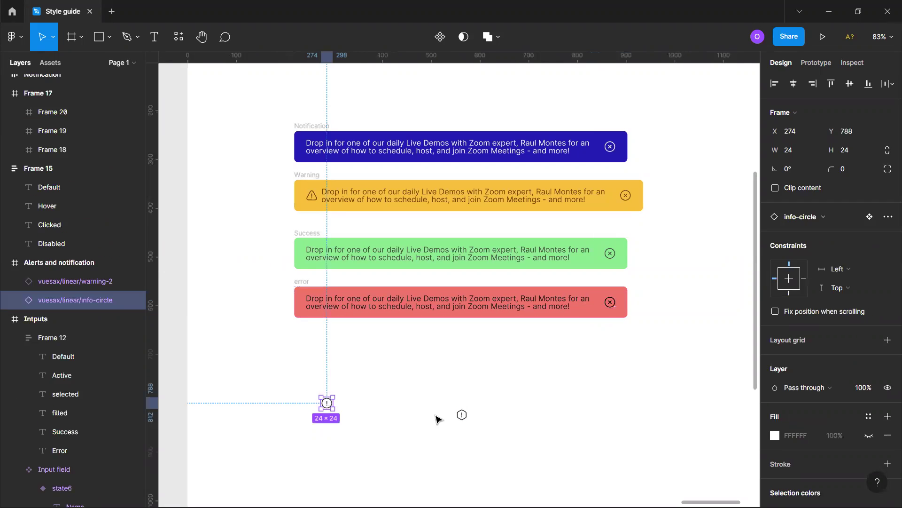
pyautogui.click(461, 414)
pyautogui.moveTo(462, 415); pyautogui.dragTo(303, 306)
pyautogui.click(421, 386)
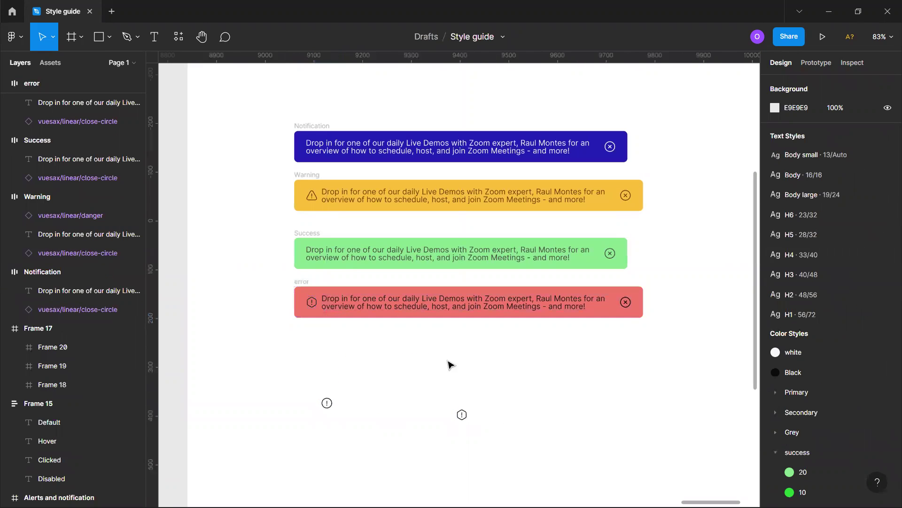
pyautogui.scroll(-3, 461, 403)
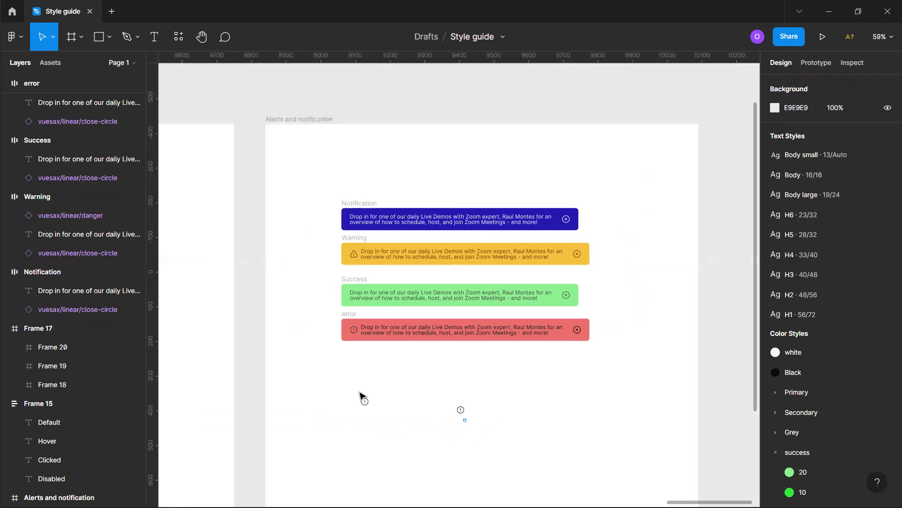
pyautogui.moveTo(472, 421); pyautogui.dragTo(355, 392)
pyautogui.press('Delete')
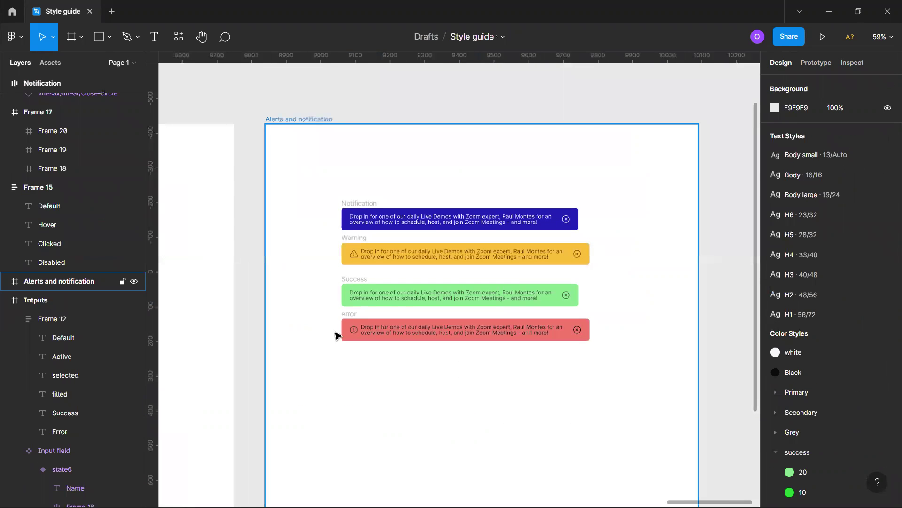
# Select the Notification, Warning, Success and error banners and shift them up-left together.
pyautogui.click(363, 216)
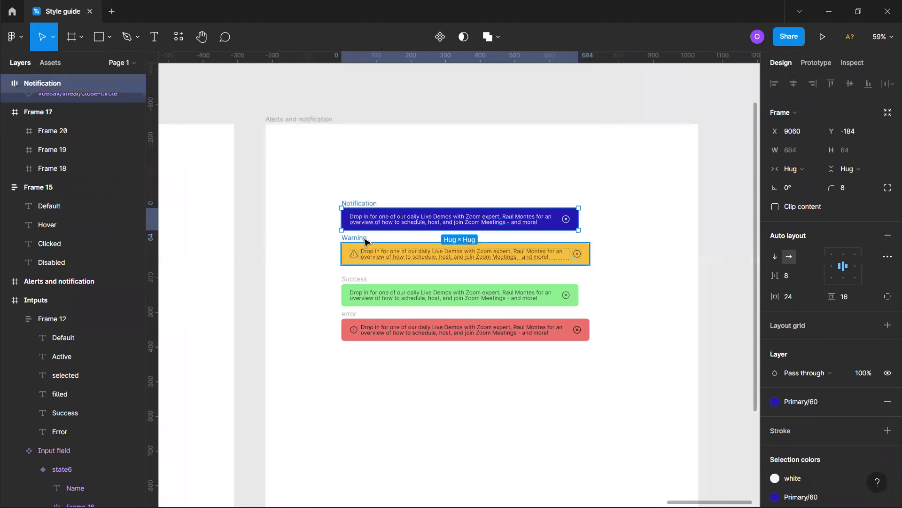
pyautogui.keyDown('shift'); pyautogui.click(364, 257); pyautogui.keyUp('shift')
pyautogui.keyDown('shift'); pyautogui.click(361, 303); pyautogui.keyUp('shift')
pyautogui.keyDown('shift'); pyautogui.click(357, 317); pyautogui.keyUp('shift')
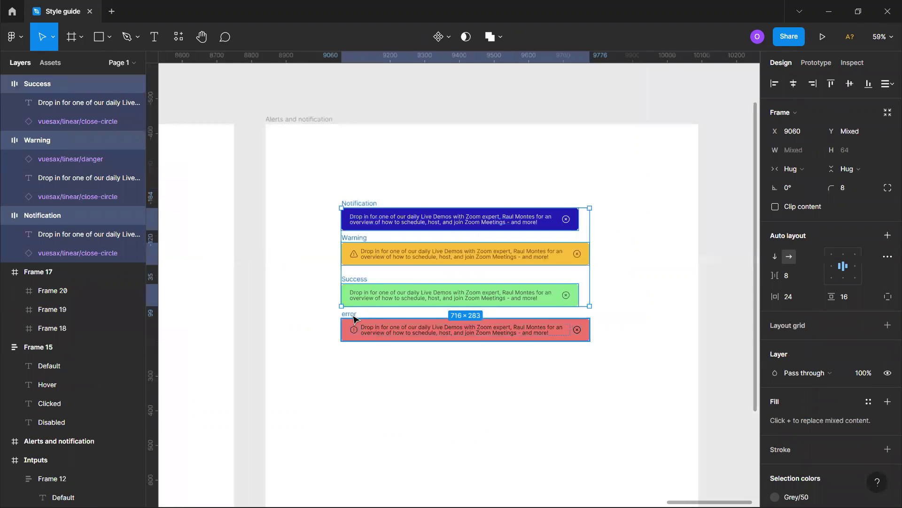
pyautogui.moveTo(356, 241); pyautogui.dragTo(342, 203)
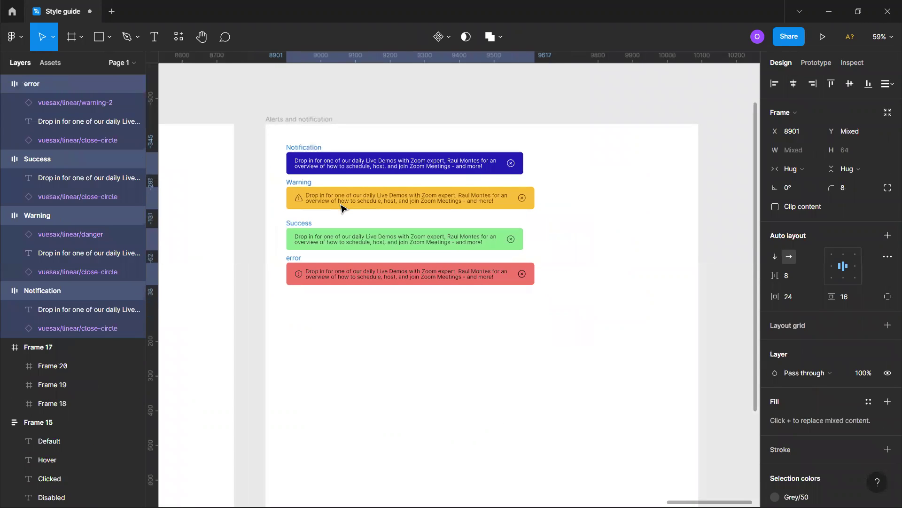
pyautogui.click(479, 324)
# Zoom out and delete Frame 17, the grey bar with end squares.
pyautogui.scroll(-2, 481, 329)
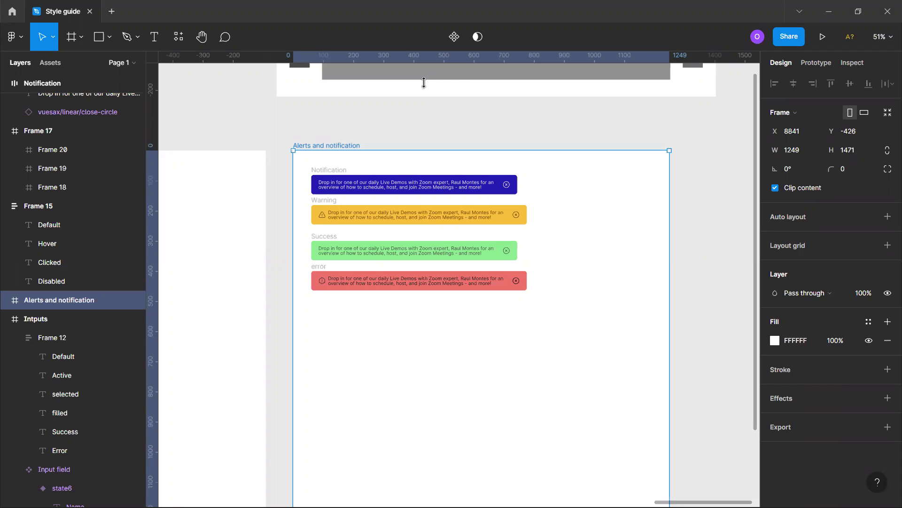
pyautogui.press('super+a')
pyautogui.press('Escape')
pyautogui.scroll(-5, 585, 282)
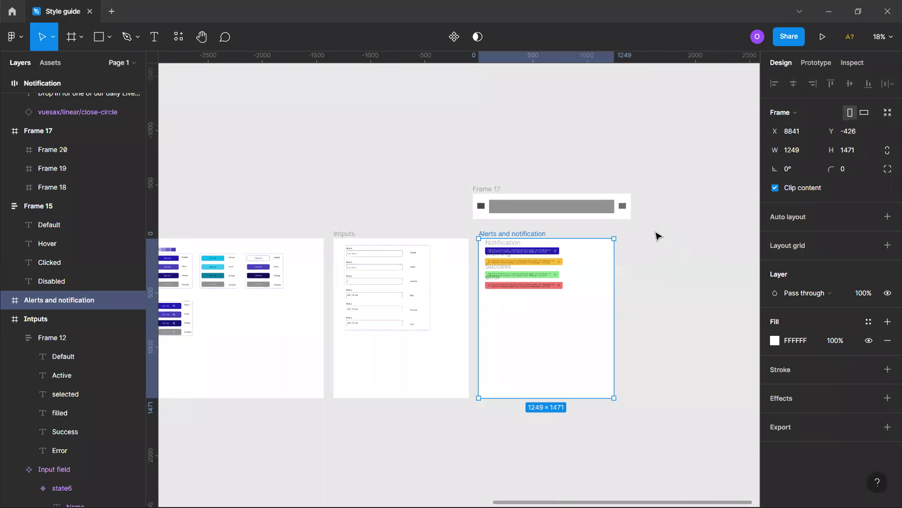
pyautogui.click(632, 220)
pyautogui.click(498, 198)
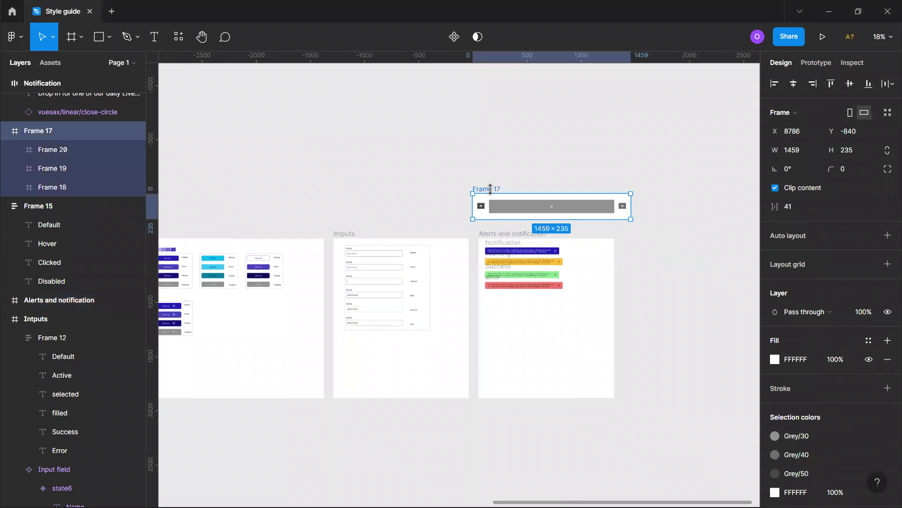
pyautogui.press('Delete')
pyautogui.hscroll(5, 506, 224)
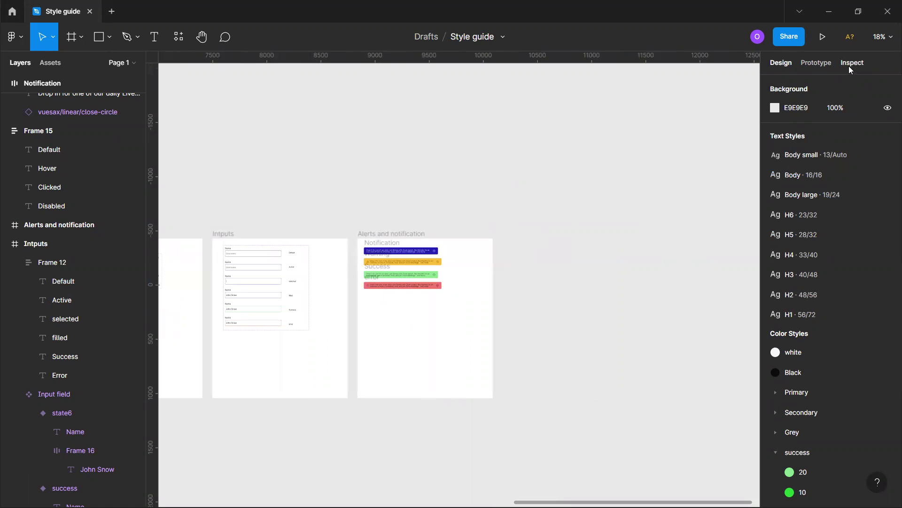
# Show the Frame tool's phone presets, then select the existing iPhone 13 mini - 1 frame.
pyautogui.press('f')
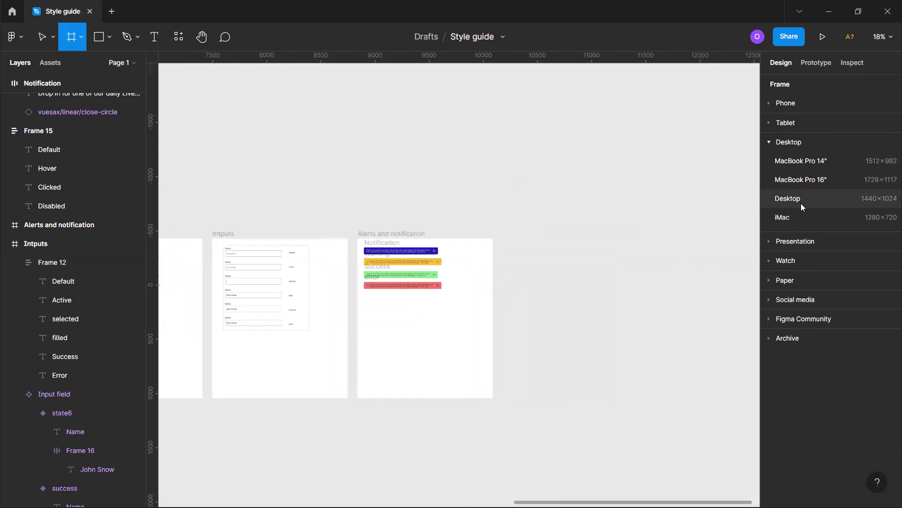
pyautogui.click(787, 103)
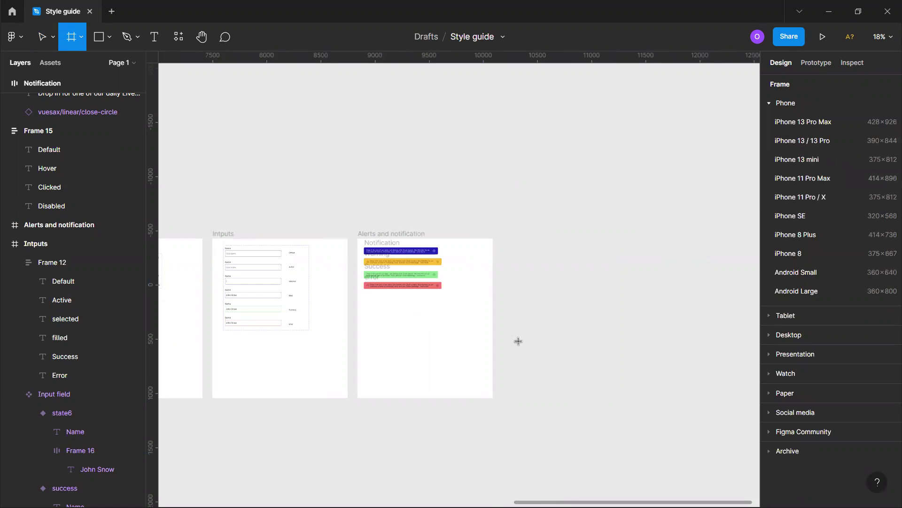
pyautogui.scroll(-4, 522, 336)
pyautogui.hscroll(-8, 467, 362)
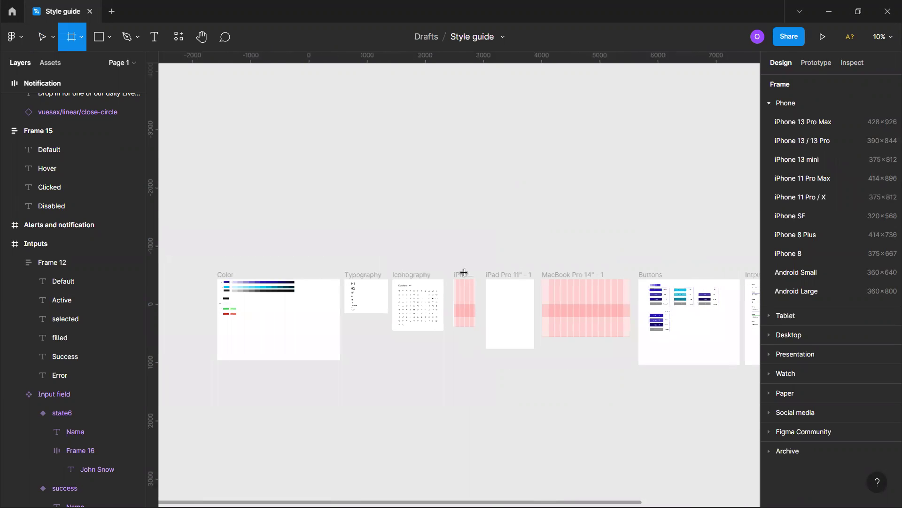
pyautogui.scroll(5, 485, 329)
pyautogui.press('v')
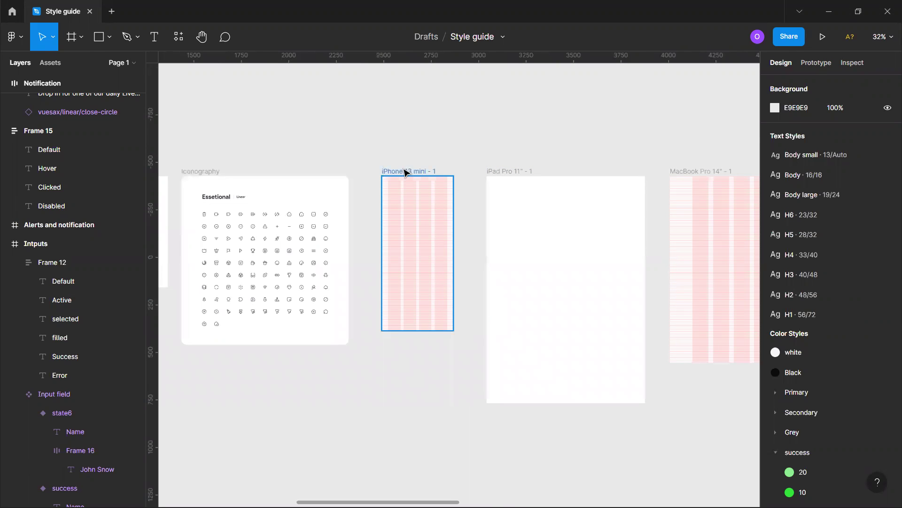
pyautogui.click(404, 173)
pyautogui.hscroll(10, 470, 376)
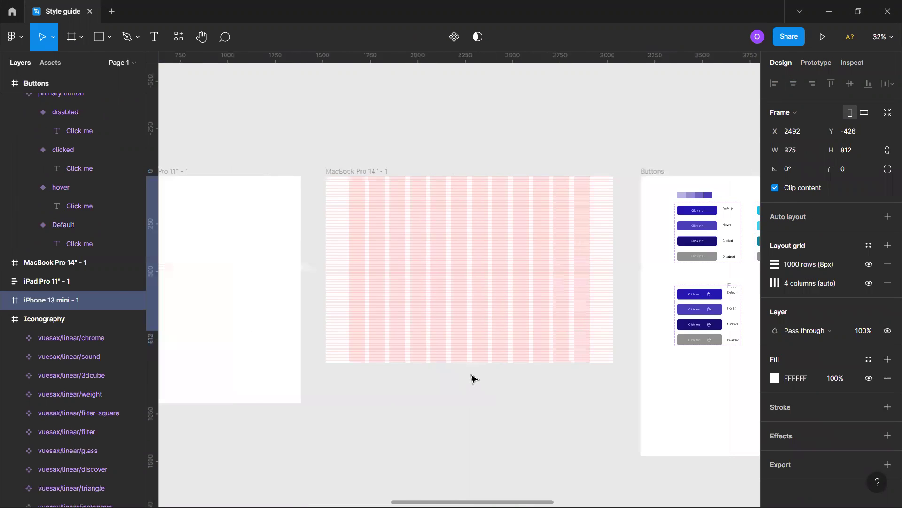
# Create a 375×812 iPhone 13 mini frame and move it up above the style guide frames.
pyautogui.press('f')
pyautogui.hscroll(15, 535, 380)
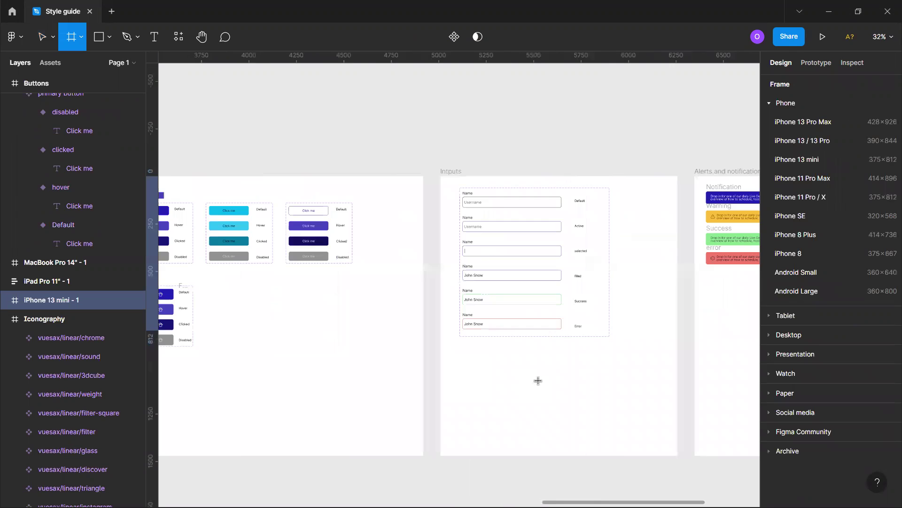
pyautogui.hscroll(5, 539, 379)
pyautogui.click(797, 159)
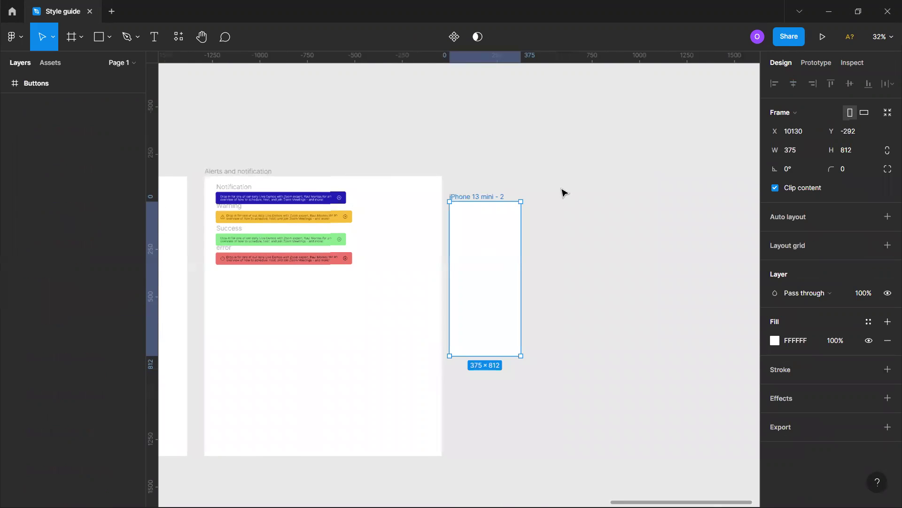
pyautogui.moveTo(500, 218); pyautogui.dragTo(530, 133)
pyautogui.scroll(-6, 554, 183)
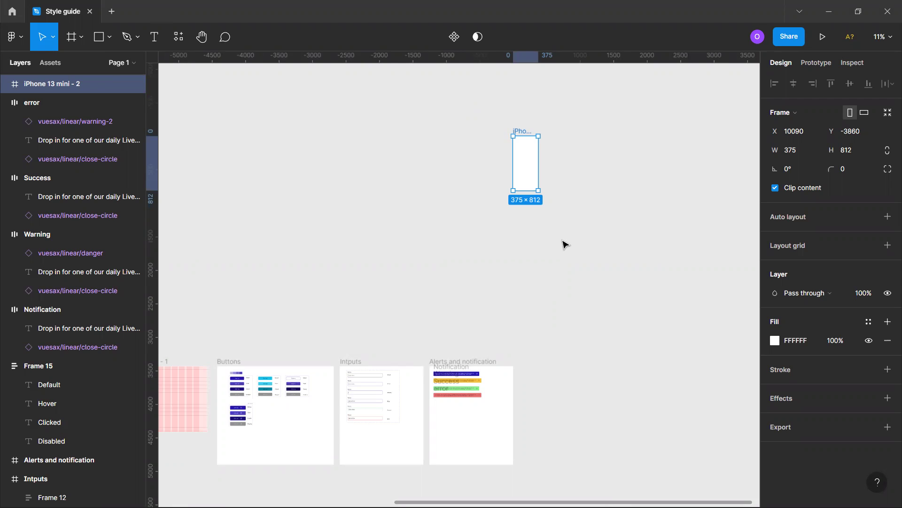
# Zoom to fit iPhone 13 mini - 2, draw and delete a test inner frame, then reselect it.
pyautogui.click(570, 186)
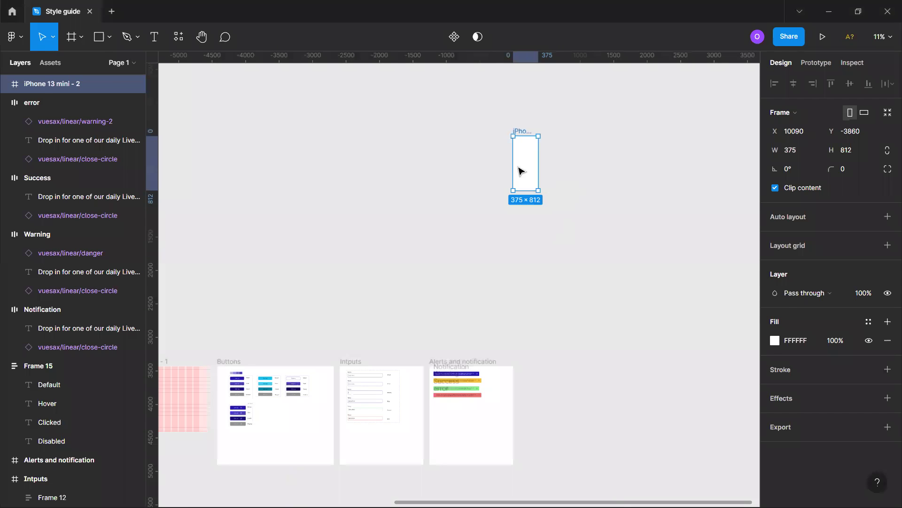
pyautogui.click(531, 130)
pyautogui.hotkey('shift', '2')
pyautogui.click(613, 254)
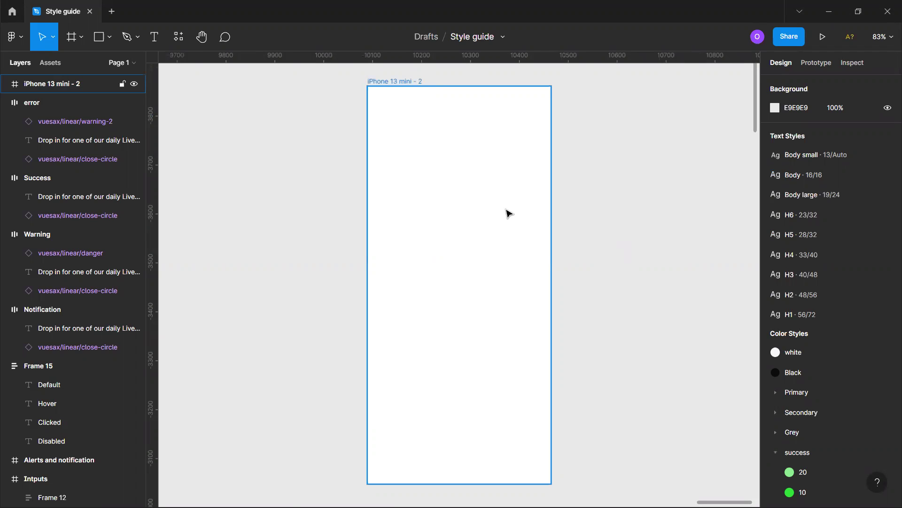
pyautogui.press('f')
pyautogui.moveTo(388, 116); pyautogui.dragTo(530, 306)
pyautogui.press('Delete')
pyautogui.click(423, 85)
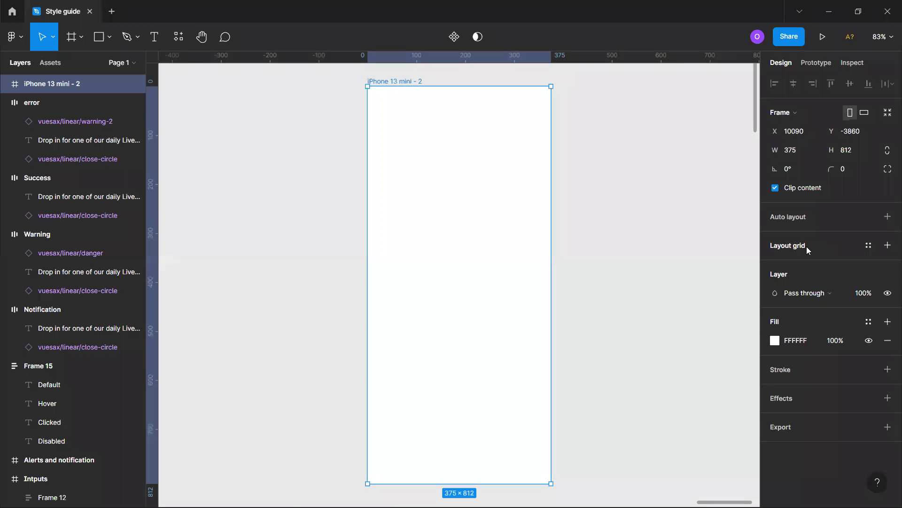
# Select iPhone 13 mini - 1 and add an 8px layout grid, then undo it.
pyautogui.click(870, 244)
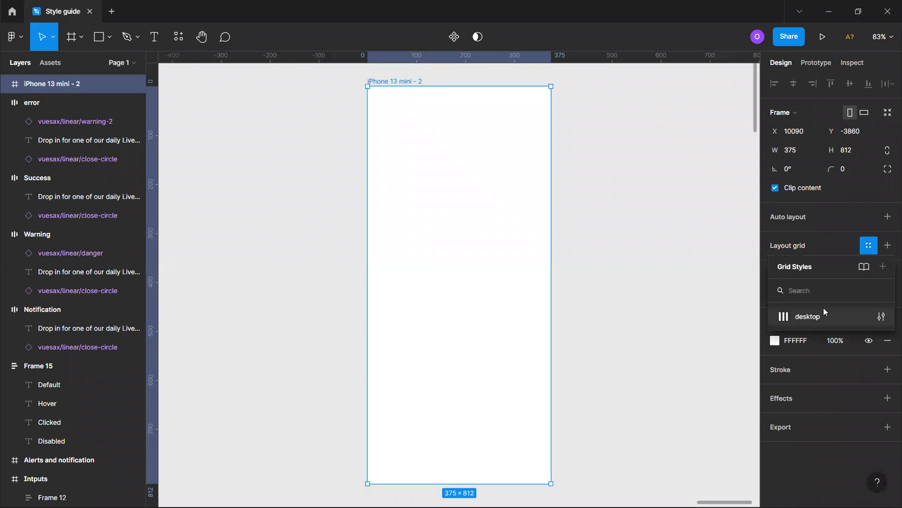
pyautogui.click(673, 338)
pyautogui.scroll(-10, 183, 357)
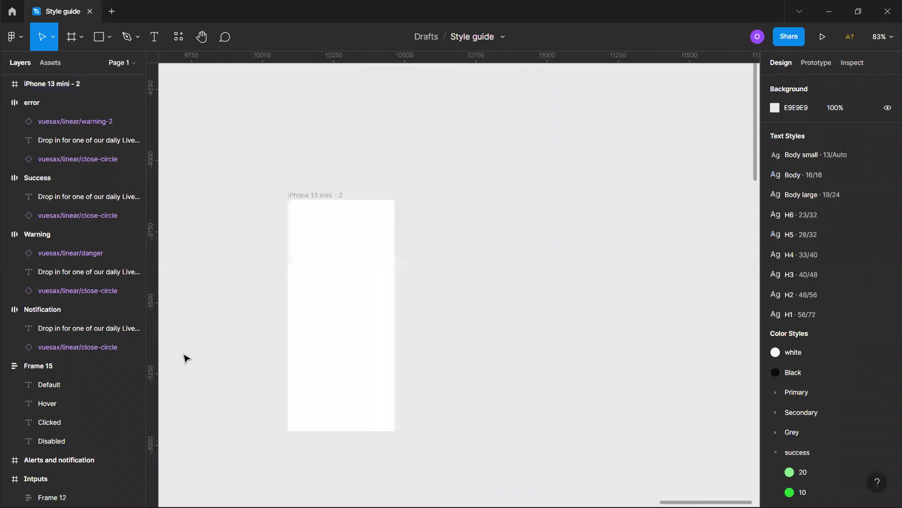
pyautogui.hscroll(-10, 249, 355)
pyautogui.hscroll(-10, 272, 349)
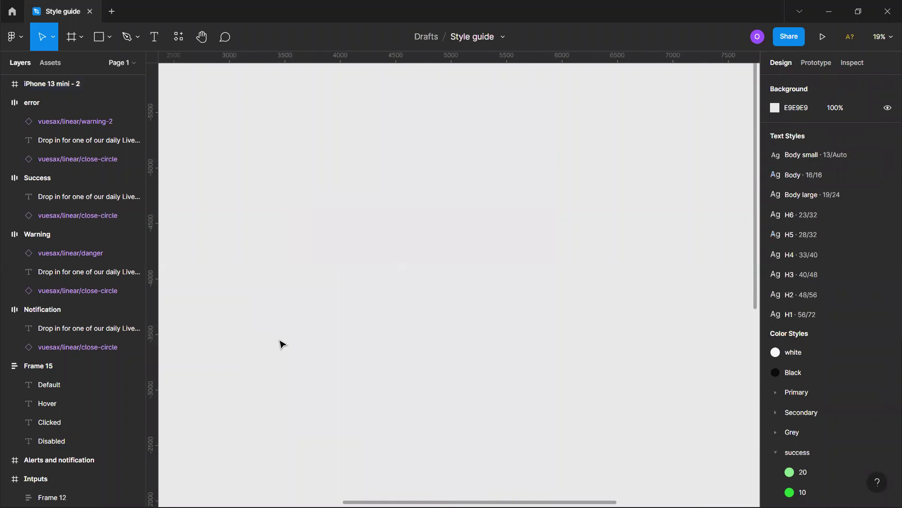
pyautogui.scroll(-7, 282, 345)
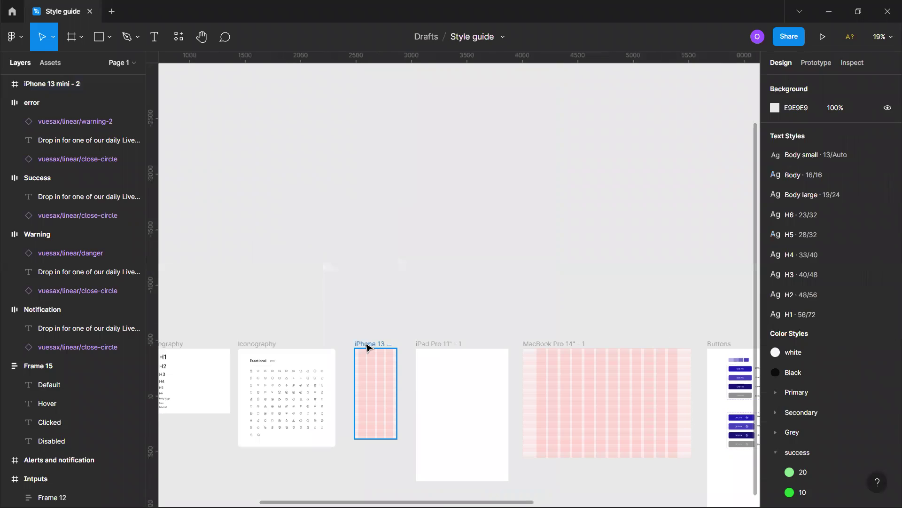
pyautogui.click(368, 347)
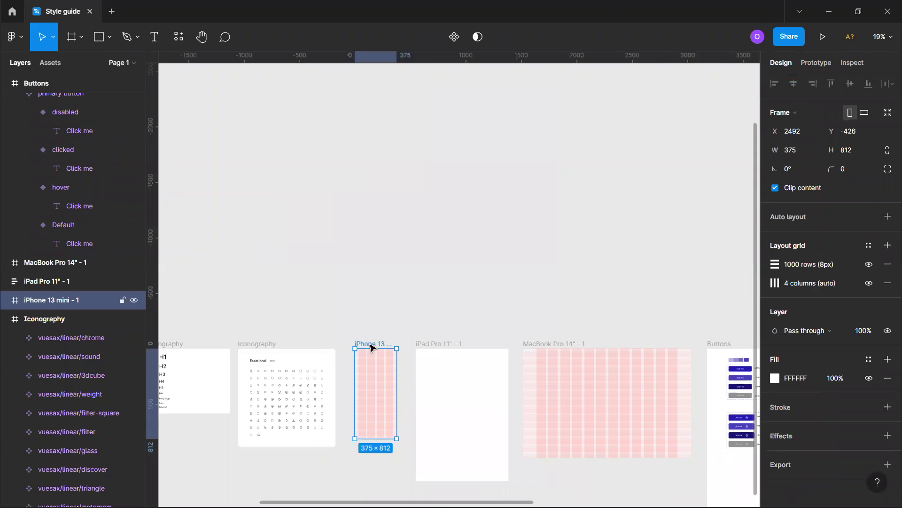
pyautogui.click(888, 246)
pyautogui.hotkey('ctrl', 'z')
pyautogui.hotkey('ctrl', 'shift', 'z')
pyautogui.hotkey('ctrl', 'z')
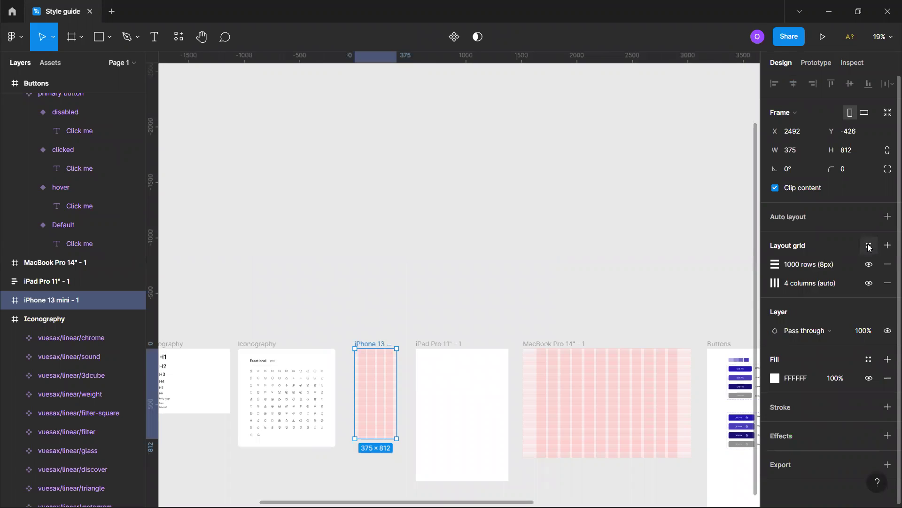
# Save iPhone 13 mini - 1's layout grid as a new grid style named 'mobile'.
pyautogui.click(868, 245)
pyautogui.click(883, 266)
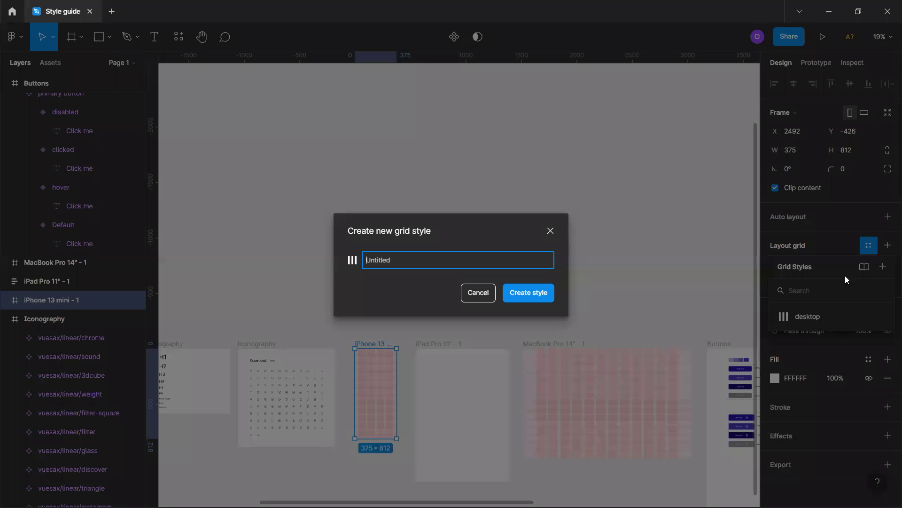
pyautogui.write('mobile')
pyautogui.press('Return')
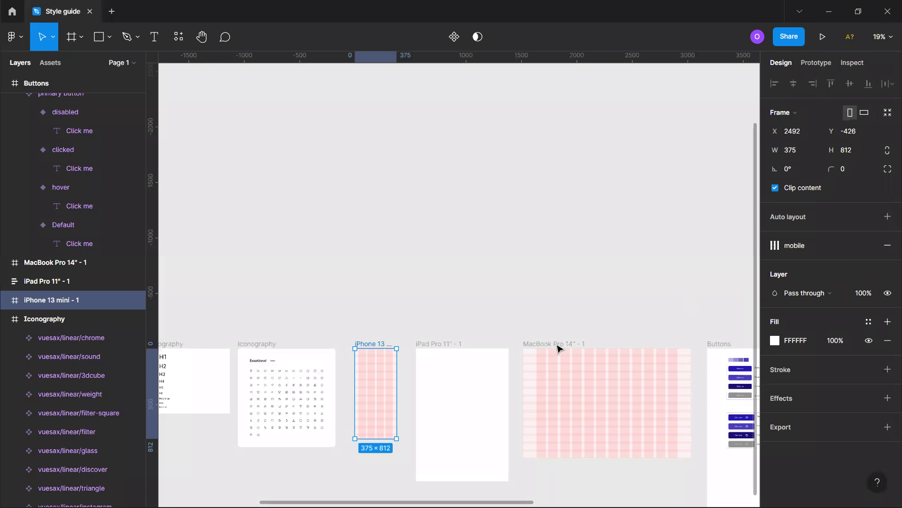
# Apply the 'mobile' grid style to the iPhone 13 mini - 2 frame.
pyautogui.scroll(-3, 554, 287)
pyautogui.scroll(-2, 564, 282)
pyautogui.hscroll(5, 541, 235)
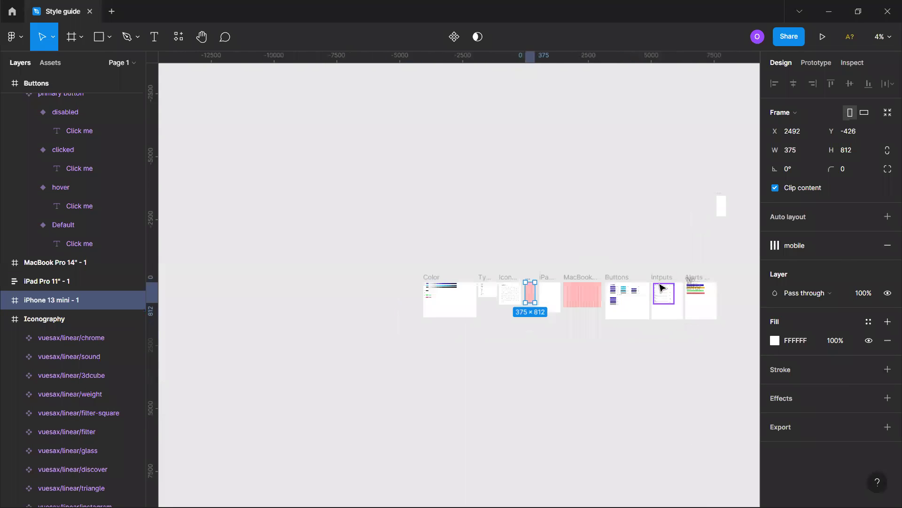
pyautogui.click(506, 196)
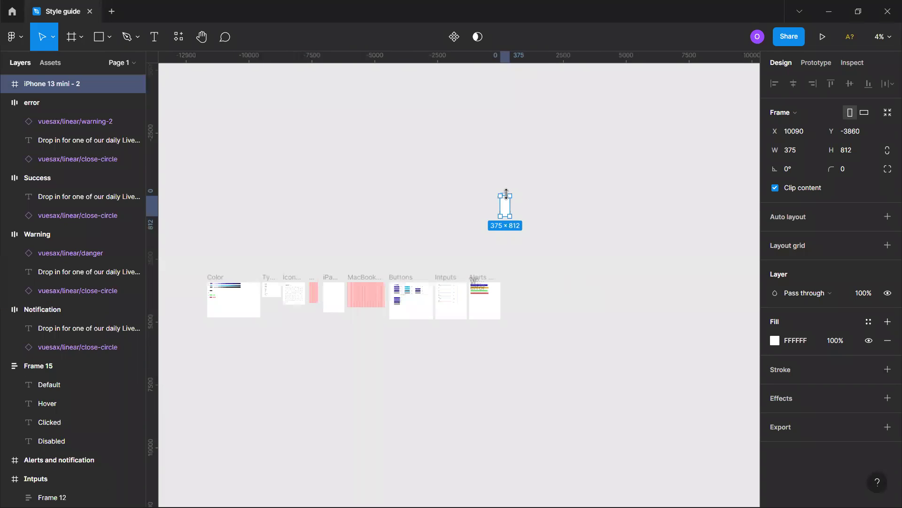
pyautogui.hotkey('shift', '2')
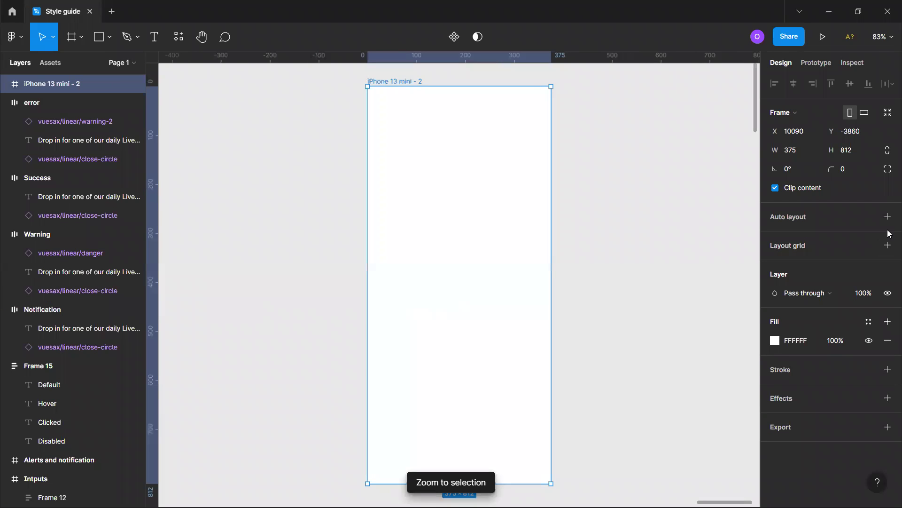
pyautogui.click(869, 244)
pyautogui.click(812, 333)
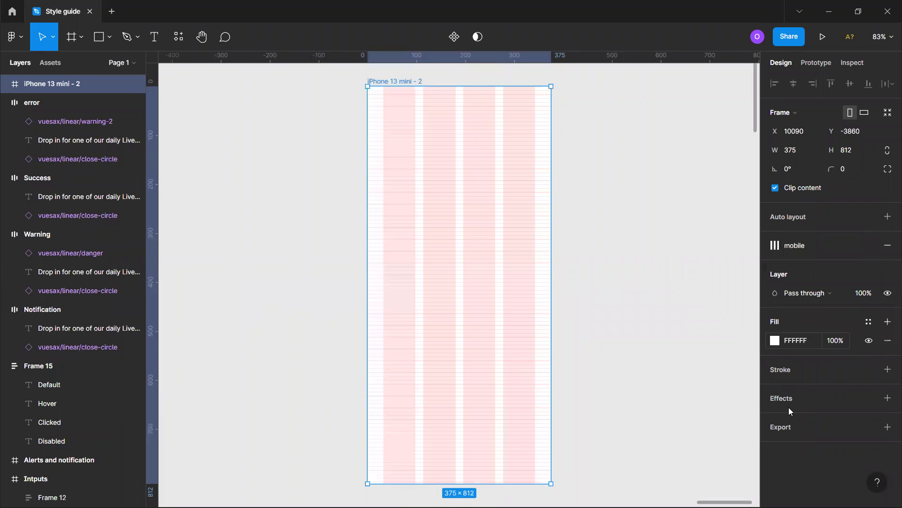
pyautogui.click(591, 248)
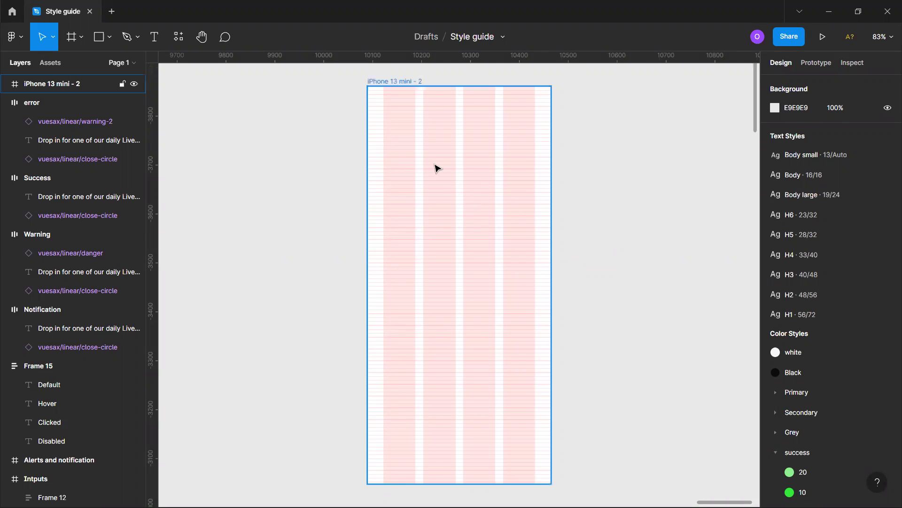
pyautogui.scroll(1, 435, 144)
# Draw a 375×32 status-bar frame across the top of iPhone 13 mini - 2.
pyautogui.press('f')
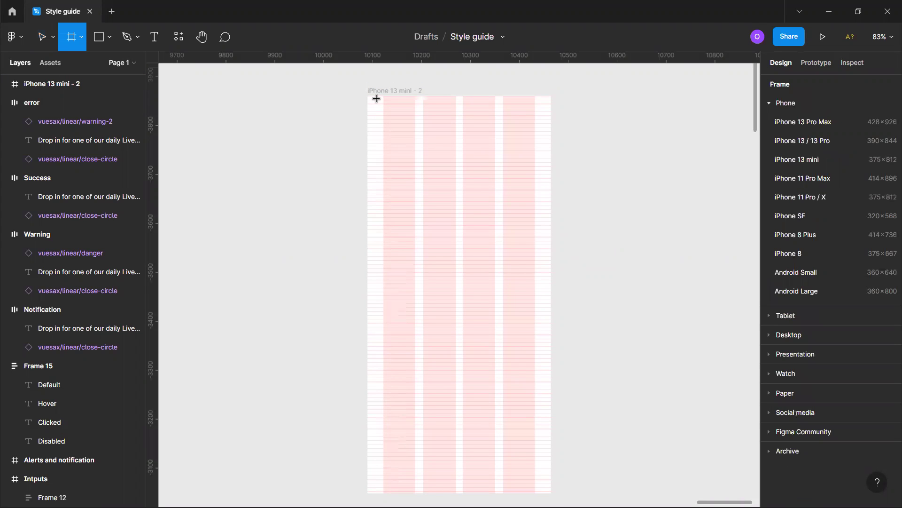
pyautogui.scroll(5, 376, 98)
pyautogui.moveTo(369, 100)
pyautogui.mouseDown()
pyautogui.moveTo(424, 121)
pyautogui.moveTo(672, 120)
pyautogui.mouseUp()
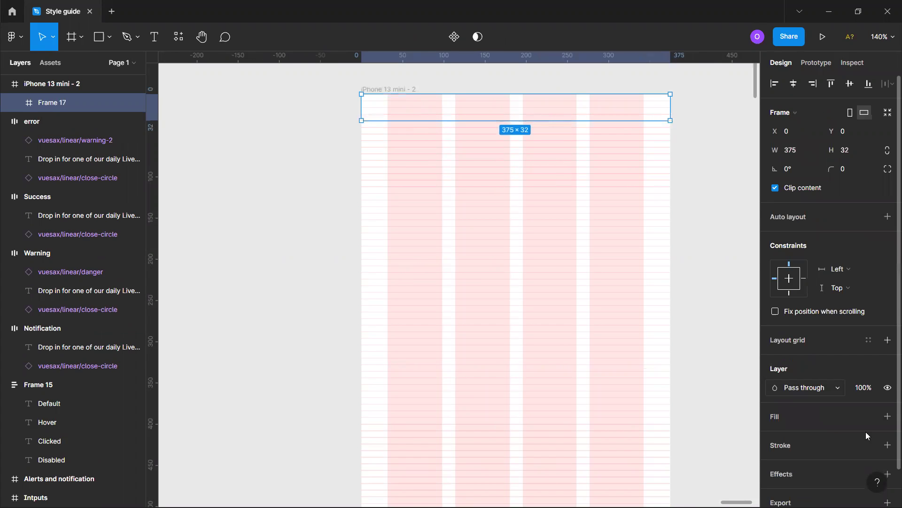
# Fill the status-bar frame with the Grey/10 colour style.
pyautogui.click(870, 417)
pyautogui.scroll(-5, 813, 430)
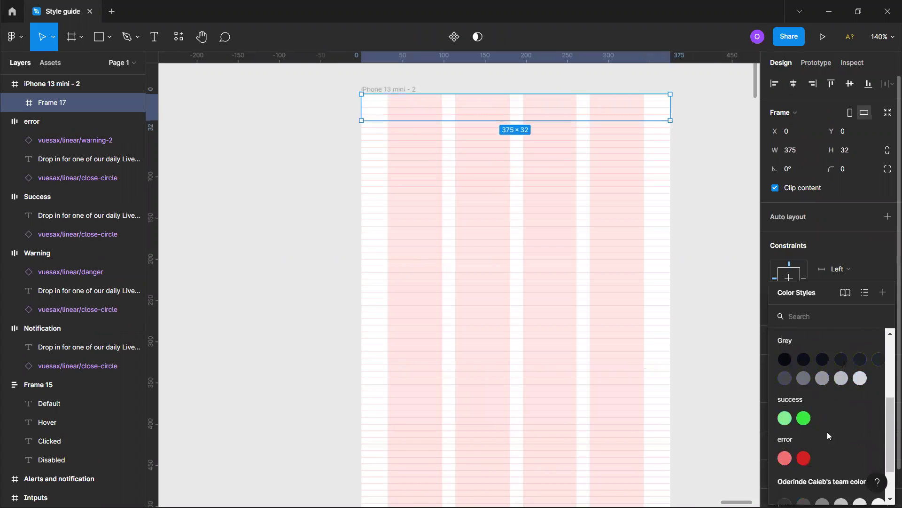
pyautogui.scroll(1, 863, 399)
pyautogui.click(863, 401)
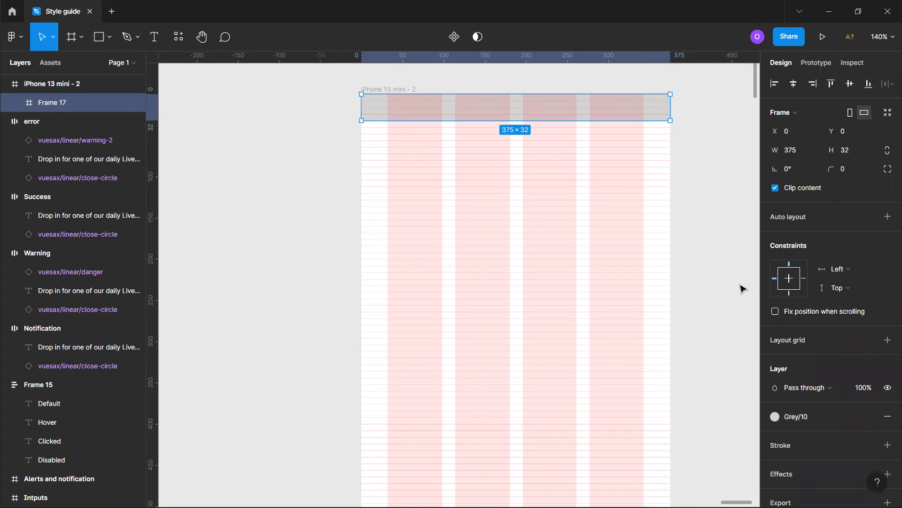
pyautogui.click(649, 263)
pyautogui.scroll(-1, 650, 268)
pyautogui.scroll(-5, 648, 268)
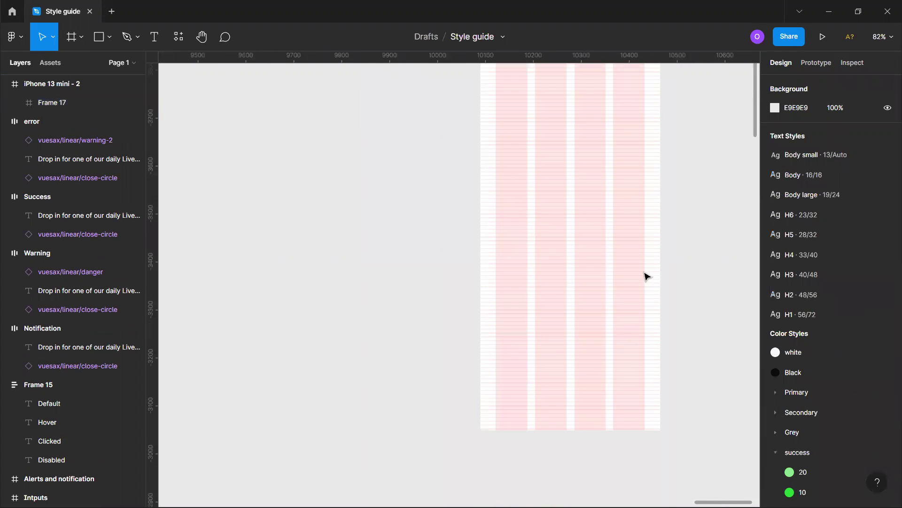
pyautogui.scroll(2, 646, 273)
pyautogui.hscroll(2, 646, 273)
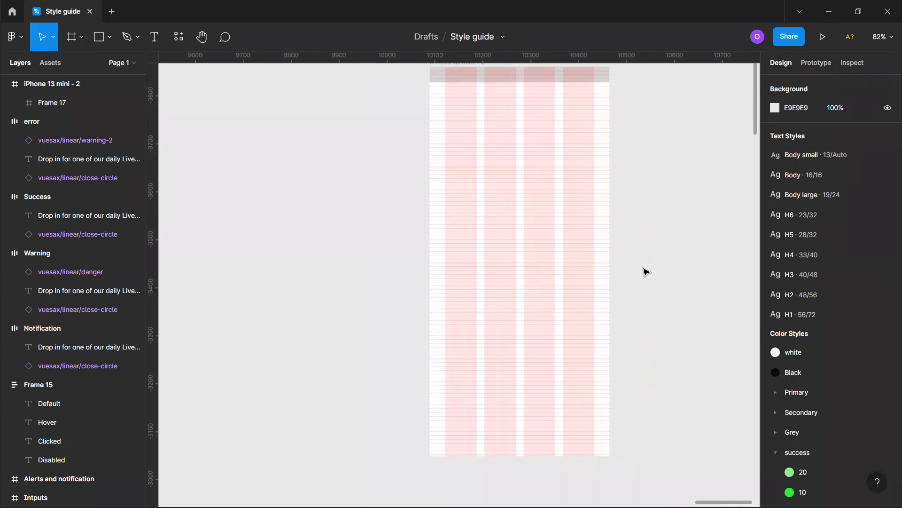
pyautogui.scroll(1, 642, 274)
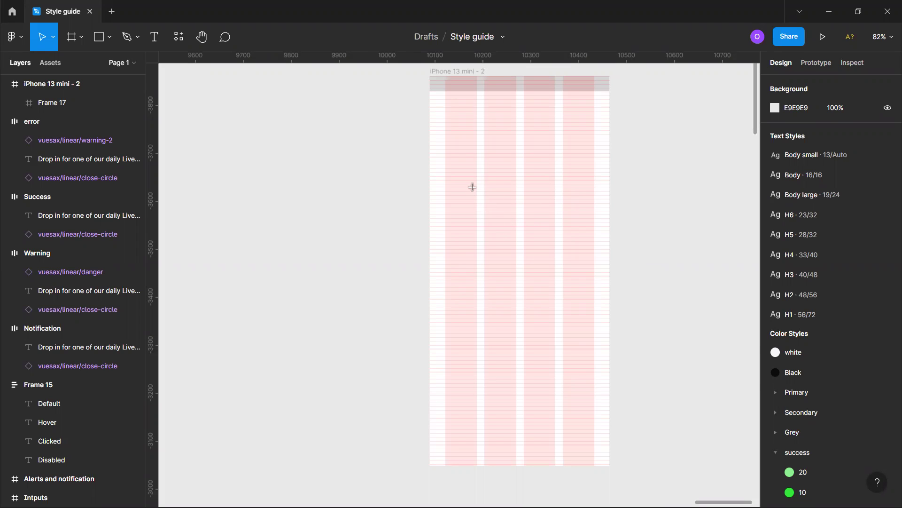
pyautogui.press('f')
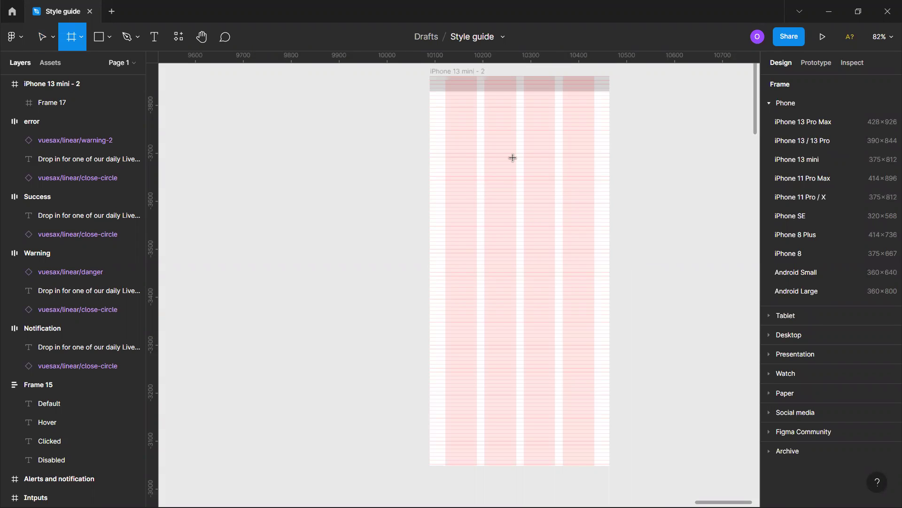
# Run the Illustration kit plugin from the saved plugins list.
pyautogui.click(186, 41)
pyautogui.click(236, 63)
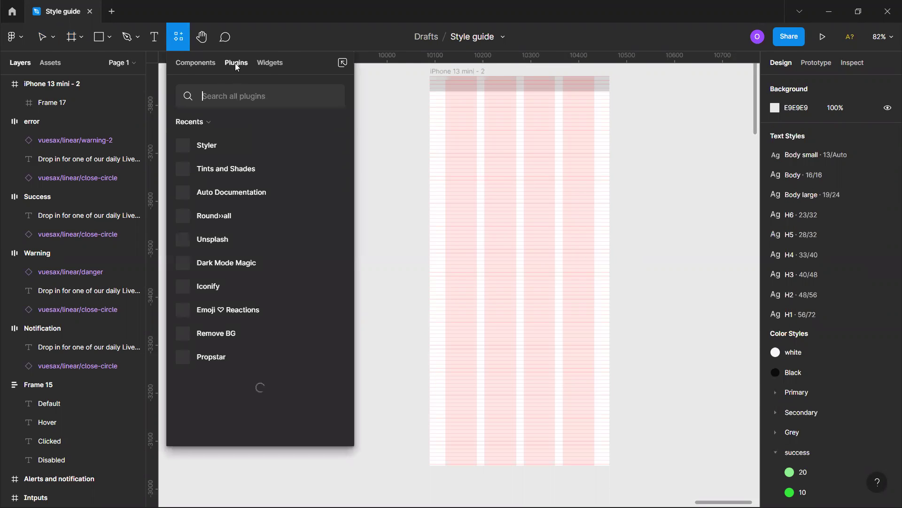
pyautogui.click(208, 121)
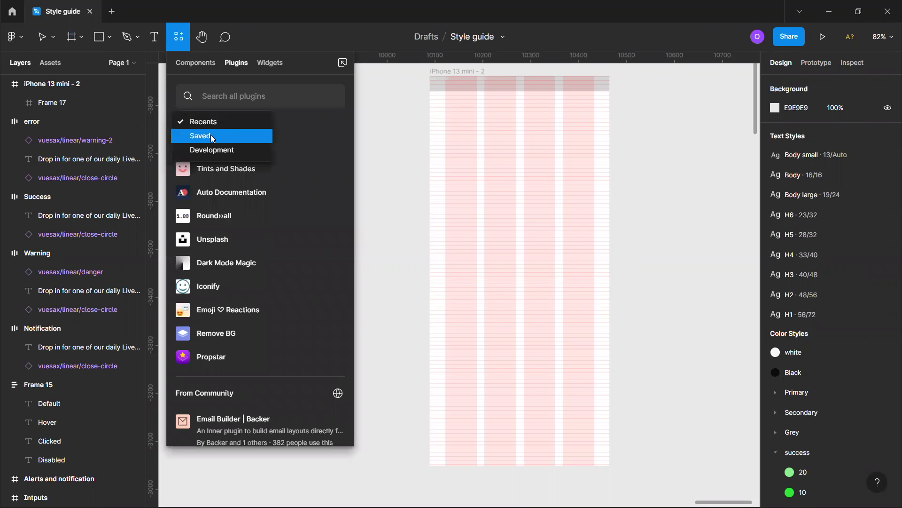
pyautogui.click(211, 134)
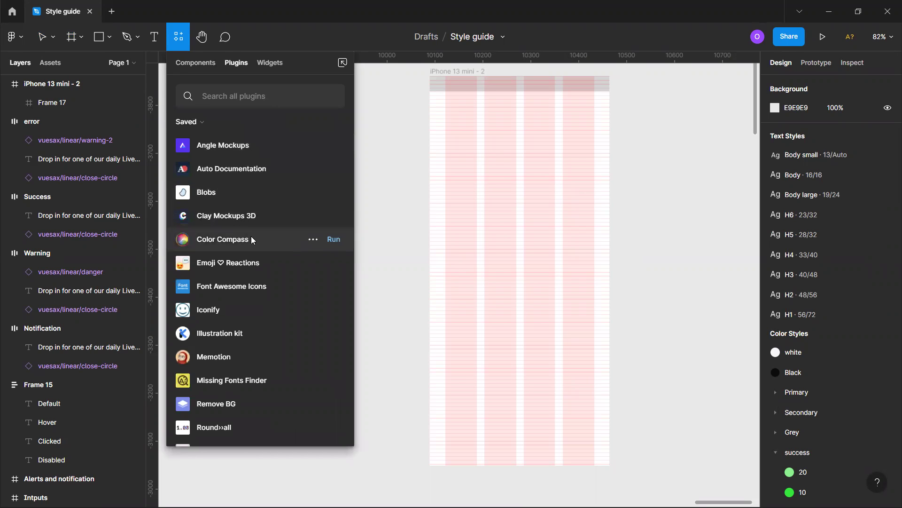
pyautogui.scroll(-1, 251, 236)
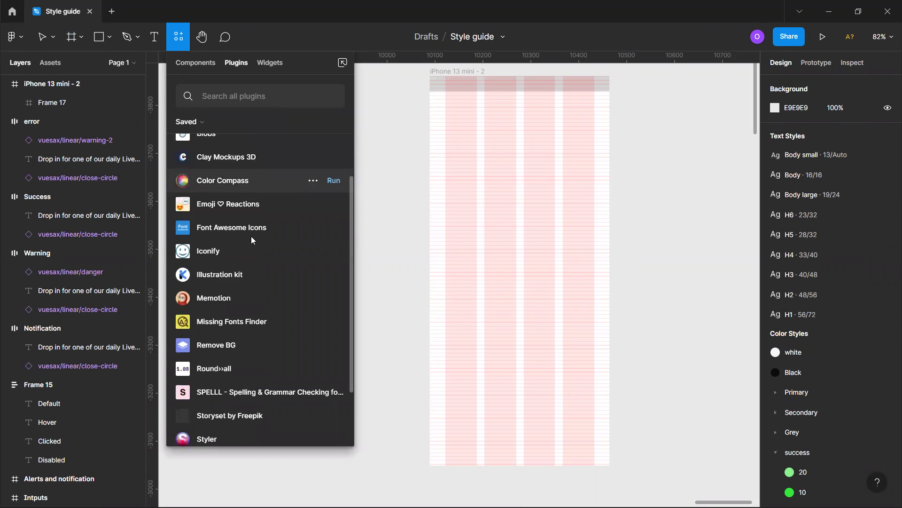
pyautogui.click(239, 276)
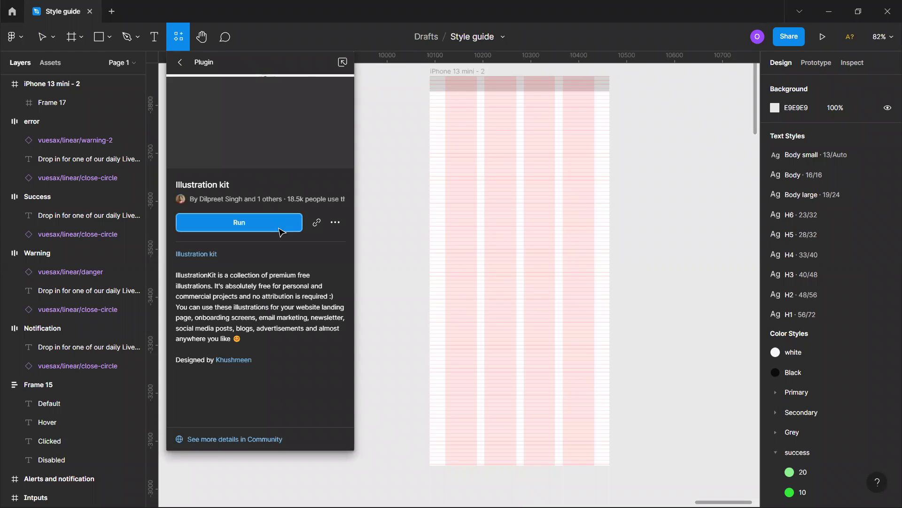
pyautogui.click(279, 229)
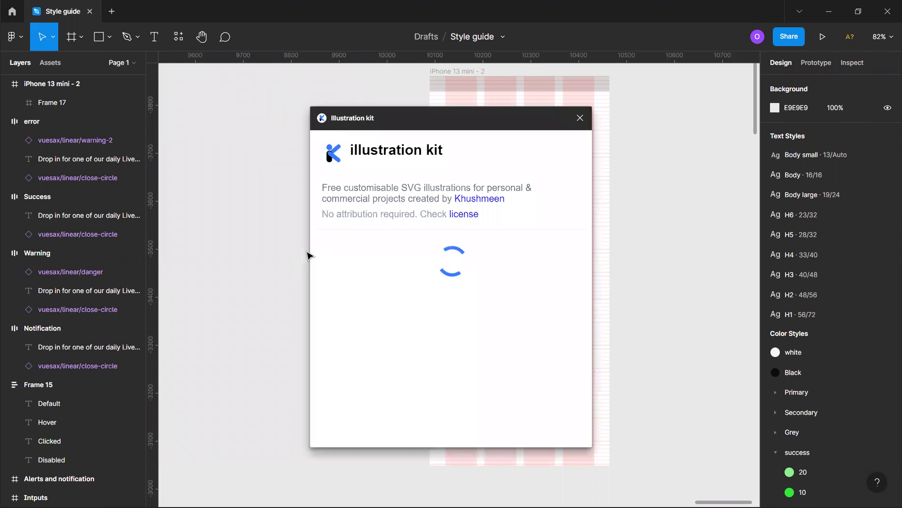
# Browse the Illustration kit illustrations and move the plugin window off the phone frame.
pyautogui.scroll(-5, 484, 280)
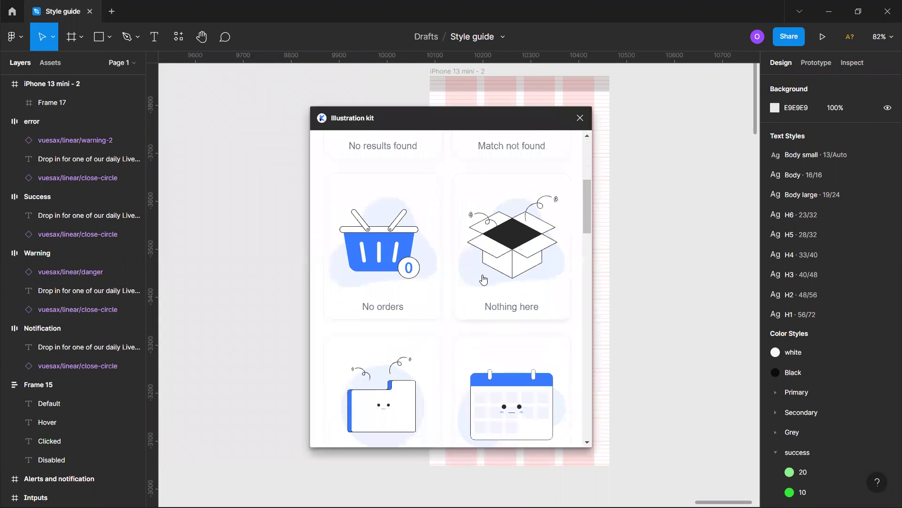
pyautogui.scroll(-6, 495, 282)
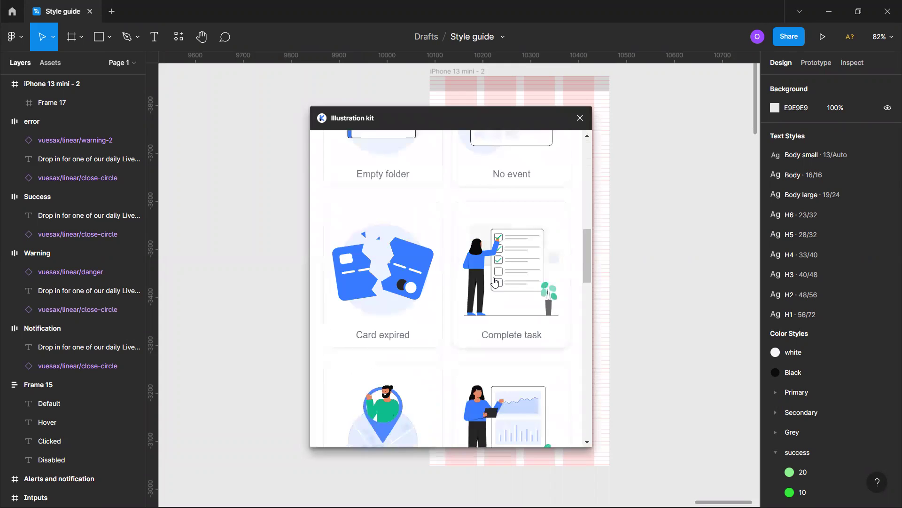
pyautogui.scroll(-7, 495, 282)
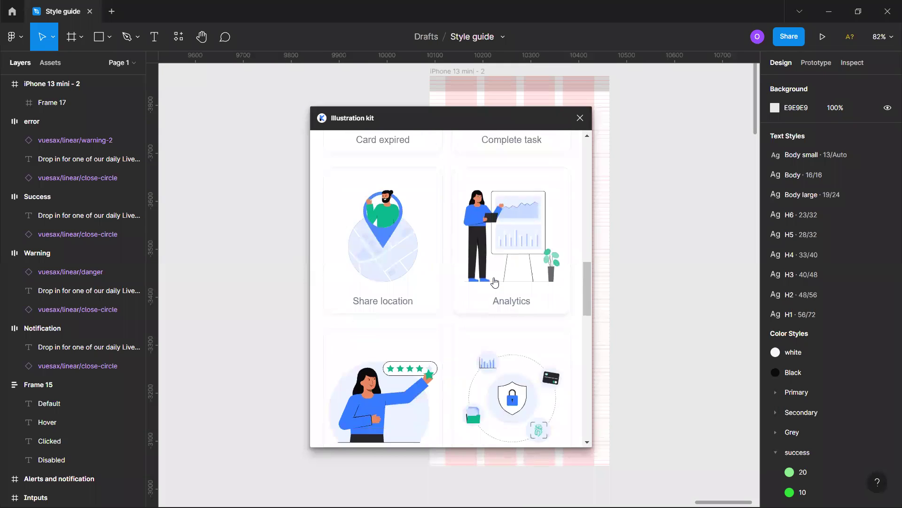
pyautogui.scroll(-4, 498, 283)
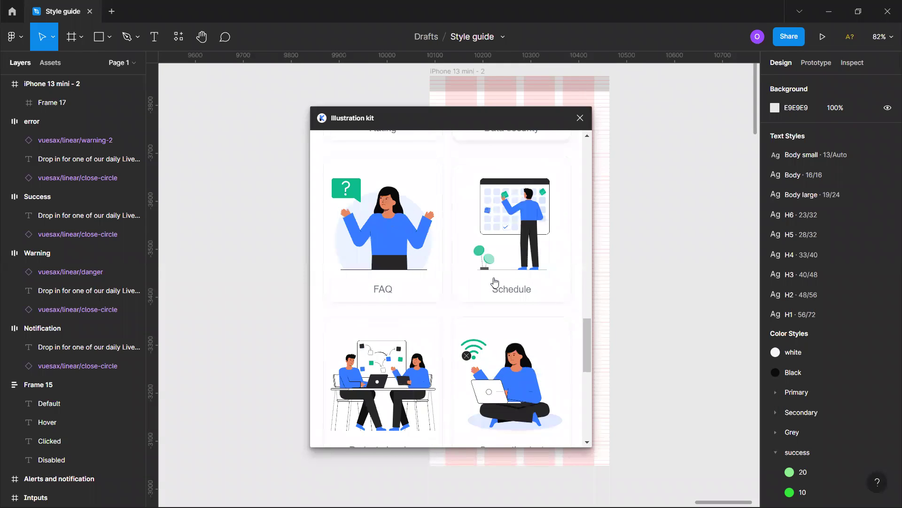
pyautogui.scroll(-3, 530, 378)
pyautogui.scroll(4, 534, 386)
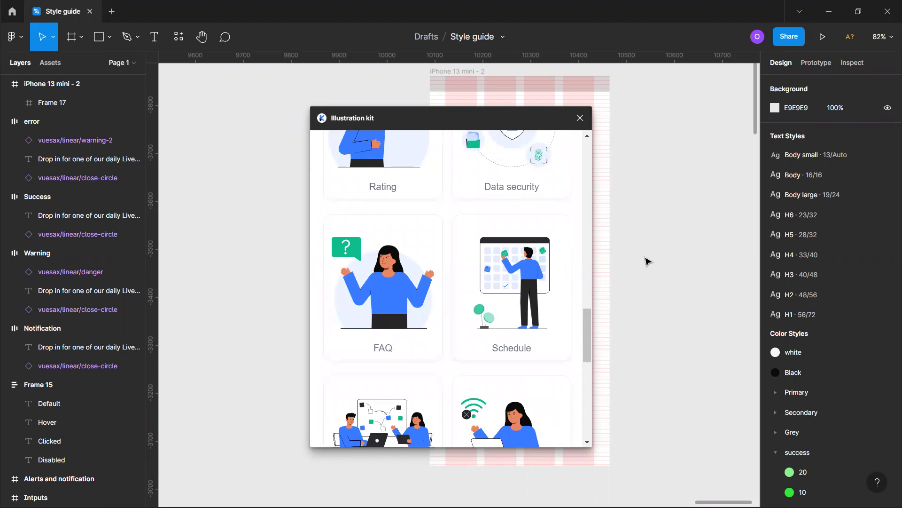
pyautogui.moveTo(457, 119); pyautogui.dragTo(262, 137)
# With iPhone 13 mini - 2 selected, try picking the Schedule illustration several times.
pyautogui.click(52, 83)
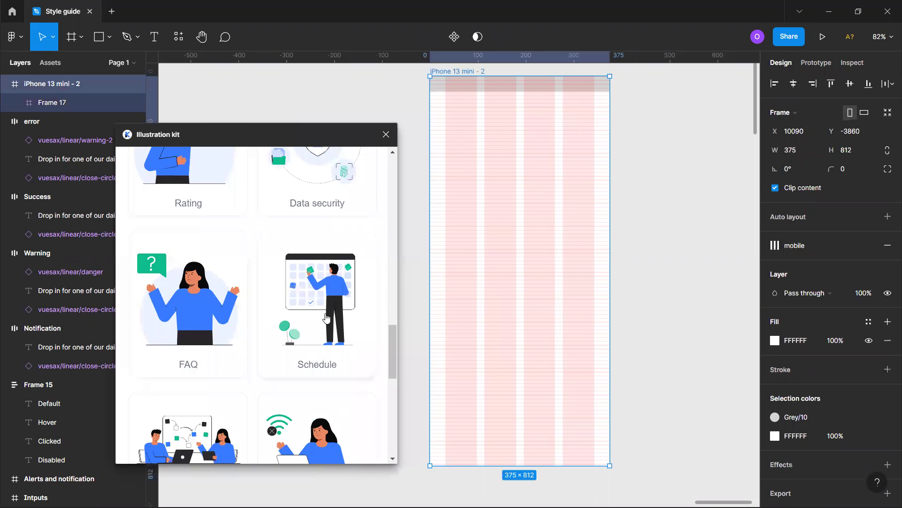
pyautogui.doubleClick(327, 319)
pyautogui.click(316, 359)
pyautogui.doubleClick(317, 359)
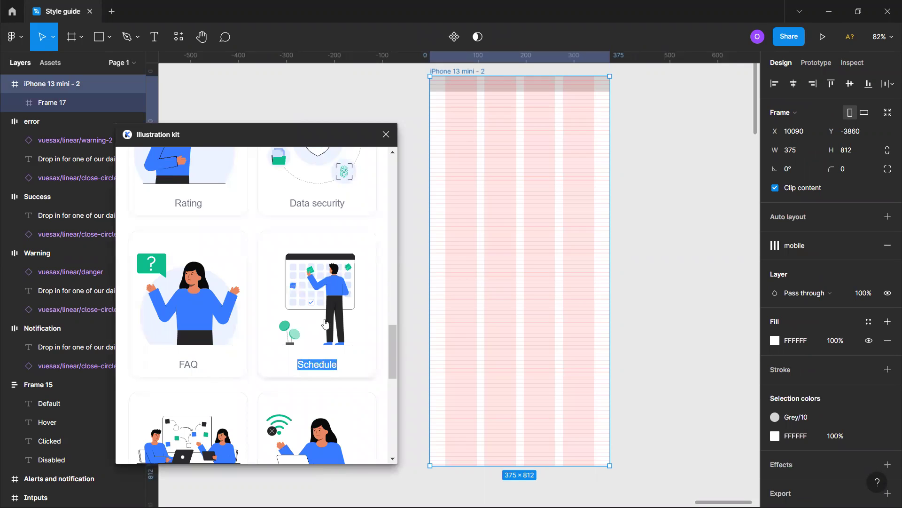
pyautogui.click(264, 371)
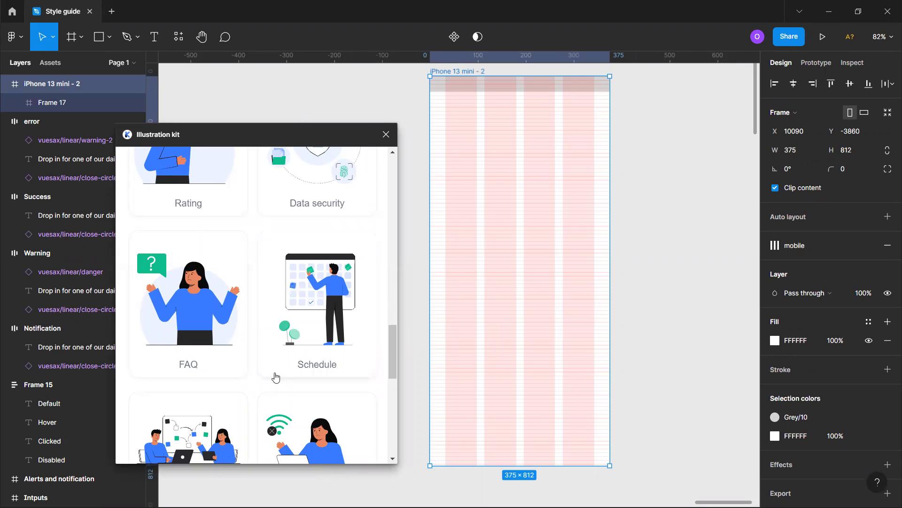
pyautogui.doubleClick(283, 287)
pyautogui.click(329, 352)
pyautogui.scroll(-5, 585, 308)
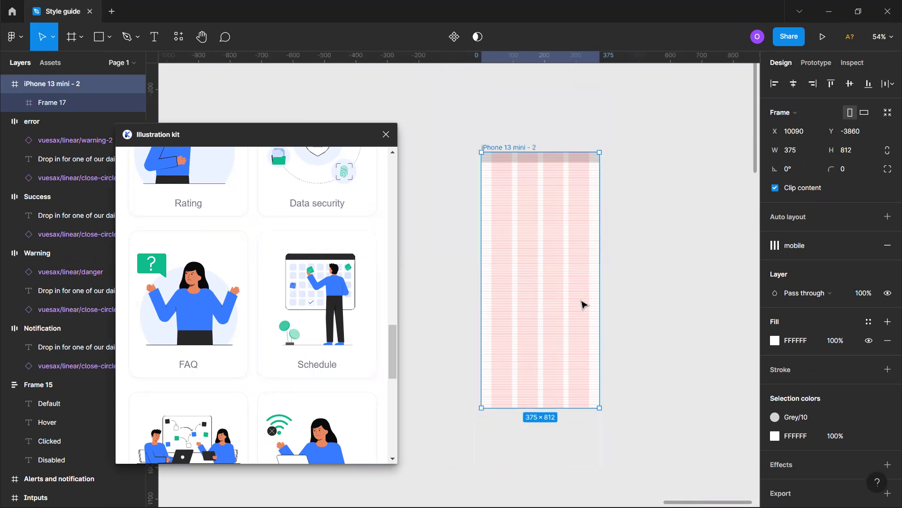
pyautogui.scroll(-4, 585, 308)
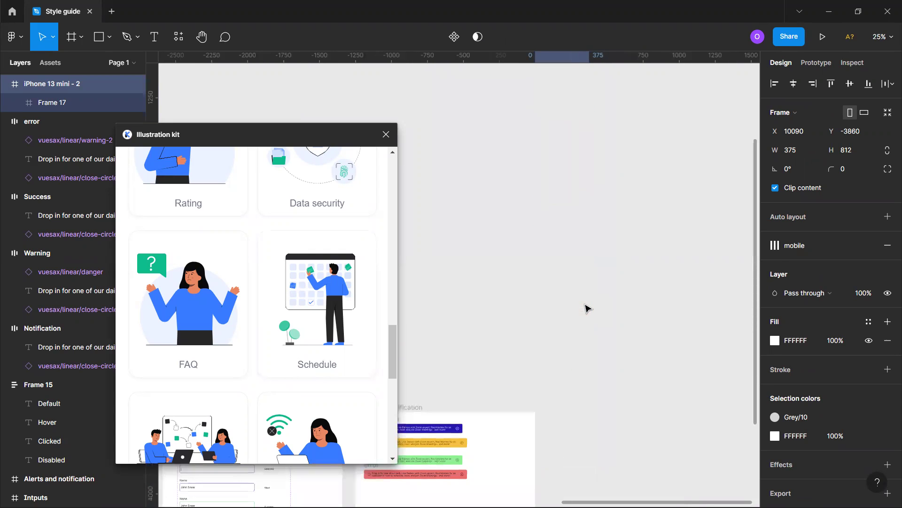
pyautogui.scroll(7, 586, 308)
pyautogui.doubleClick(297, 306)
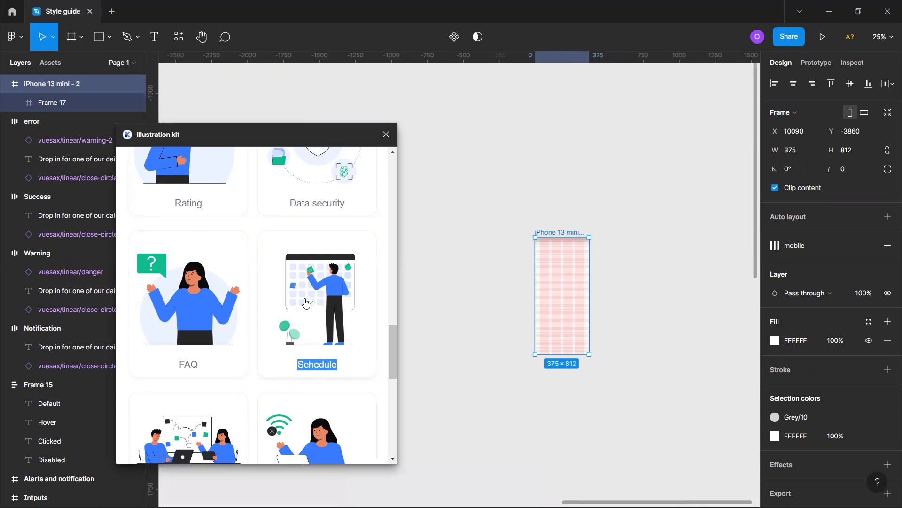
# Close the Illustration kit plugin and bring up the saved plugins list again.
pyautogui.click(385, 134)
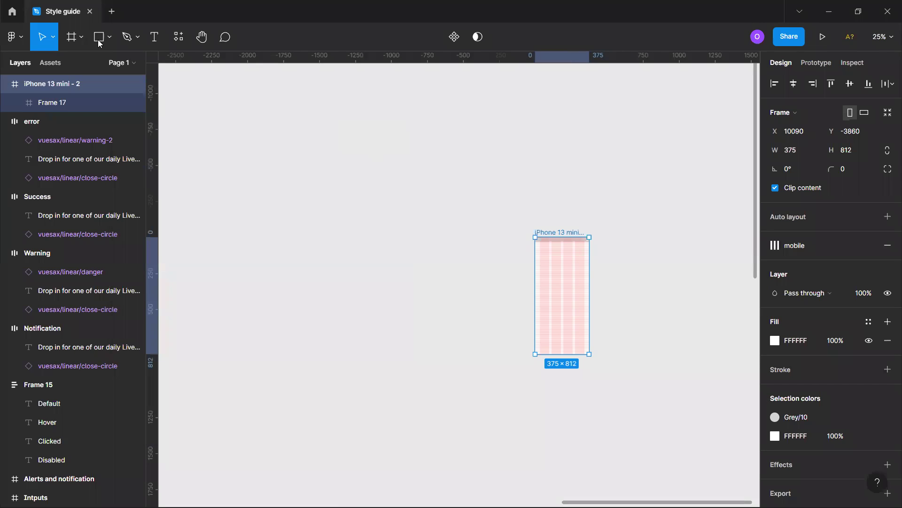
pyautogui.click(188, 36)
pyautogui.scroll(-3, 275, 301)
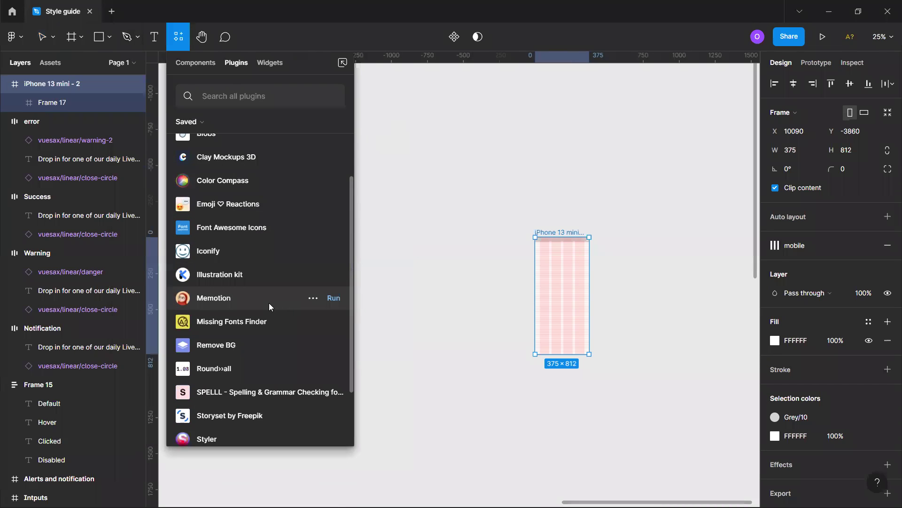
pyautogui.scroll(-2, 268, 305)
pyautogui.scroll(-1, 267, 304)
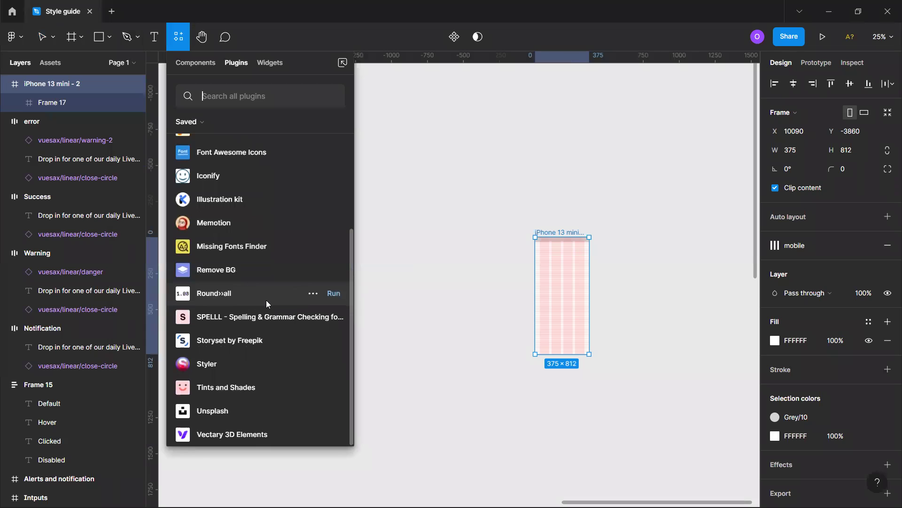
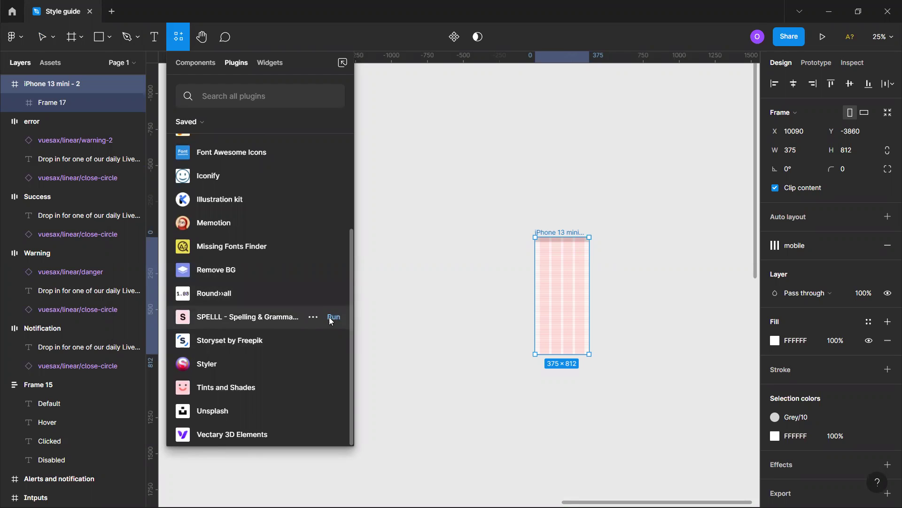
# Find Storyset by Freepik among the saved plugins and run it.
pyautogui.click(194, 319)
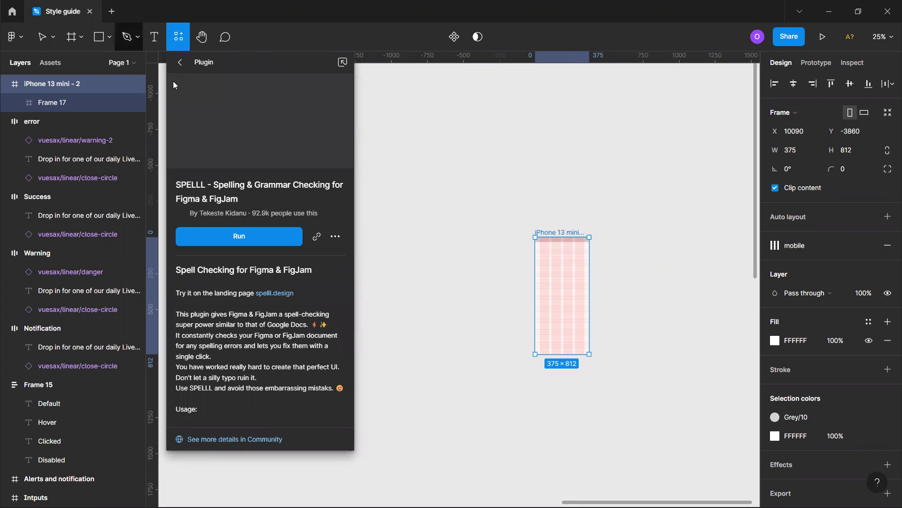
pyautogui.click(178, 62)
pyautogui.click(224, 343)
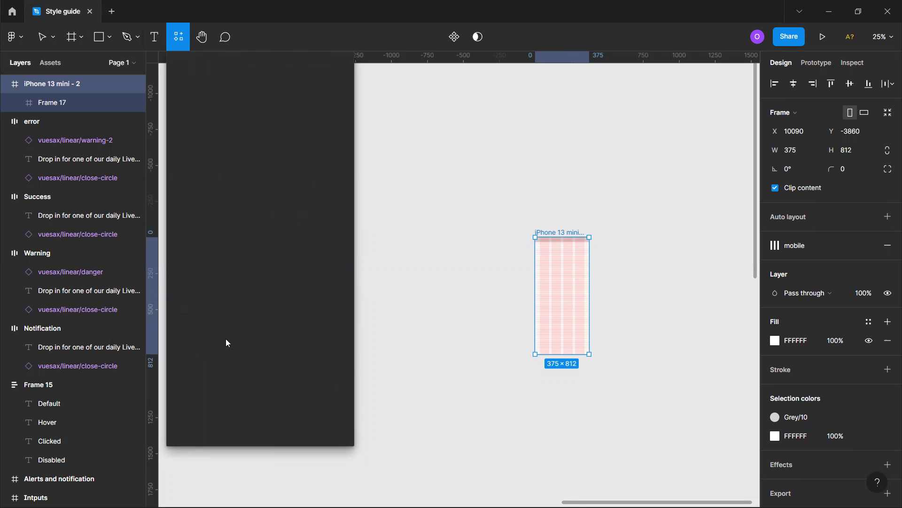
pyautogui.click(242, 223)
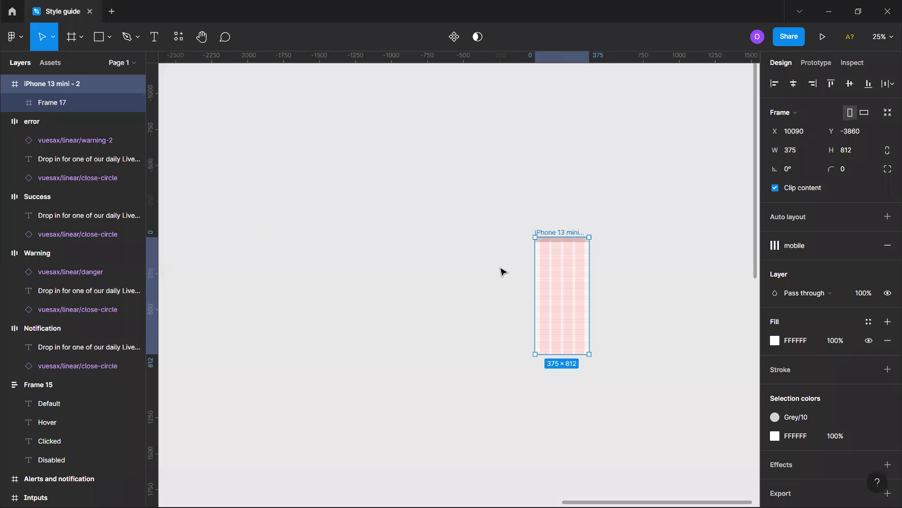
# Drag the two-people-with-chart illustration onto the iPhone 13 mini - 2 frame and close the browser.
pyautogui.hscroll(3, 508, 274)
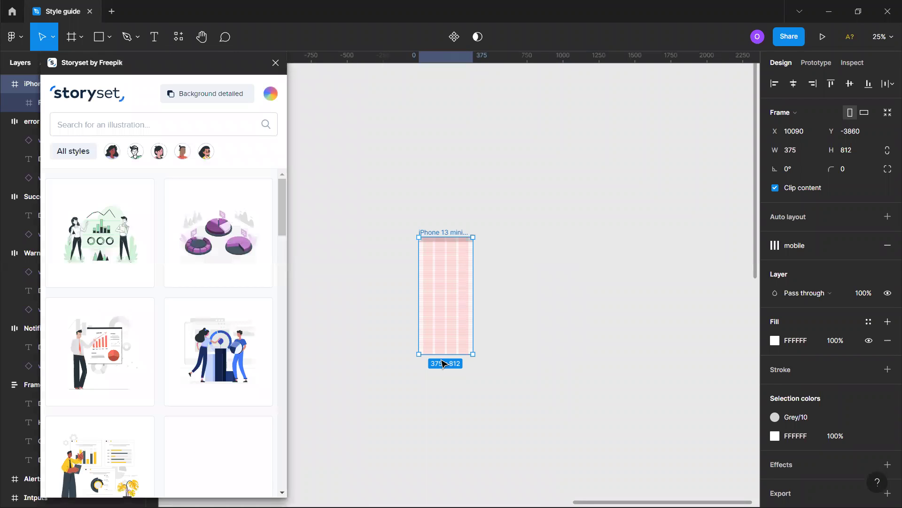
pyautogui.moveTo(228, 354); pyautogui.dragTo(467, 292)
pyautogui.scroll(3, 489, 337)
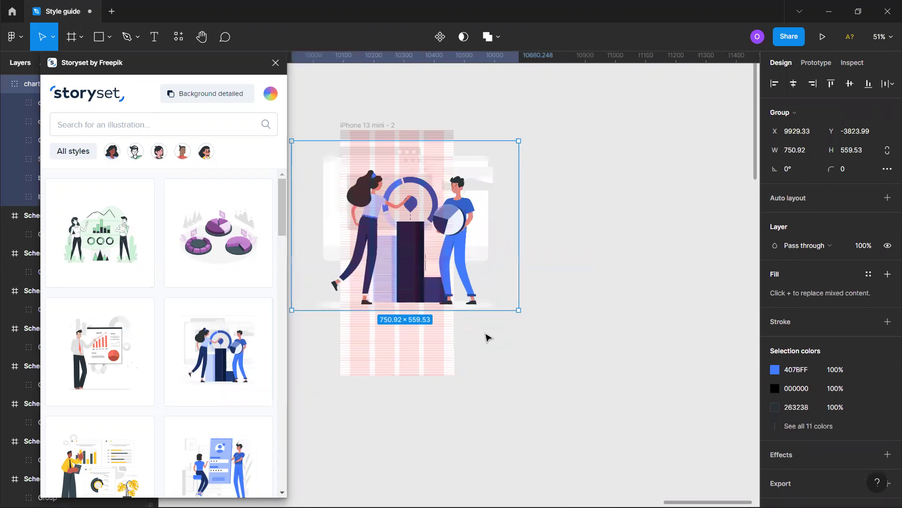
pyautogui.scroll(2, 489, 337)
pyautogui.scroll(-4, 489, 337)
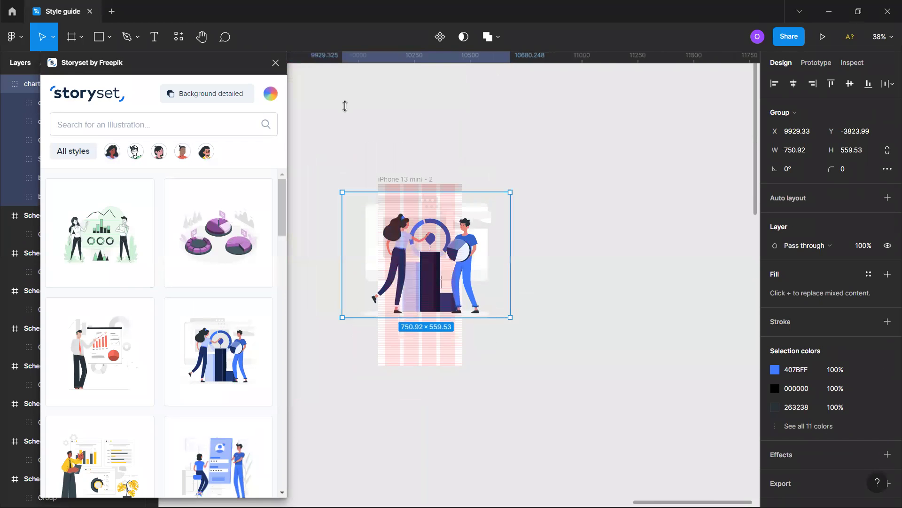
pyautogui.click(275, 63)
# Shrink the illustration to about half size and snap it to the frame's left edge.
pyautogui.moveTo(342, 317); pyautogui.dragTo(424, 256)
pyautogui.moveTo(463, 225); pyautogui.dragTo(417, 243)
pyautogui.scroll(3, 413, 247)
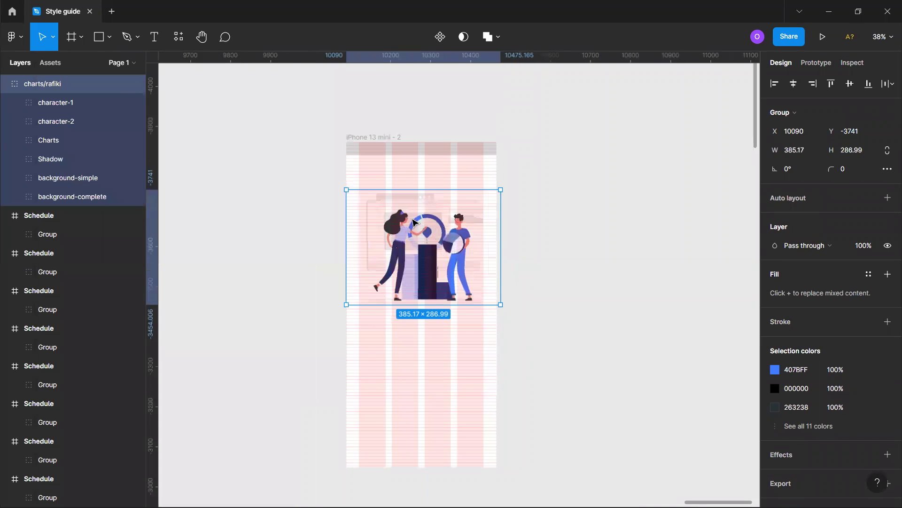
# Resize the illustration group to exactly 375 wide and 280 high.
pyautogui.moveTo(496, 301); pyautogui.dragTo(497, 301)
pyautogui.scroll(1, 426, 290)
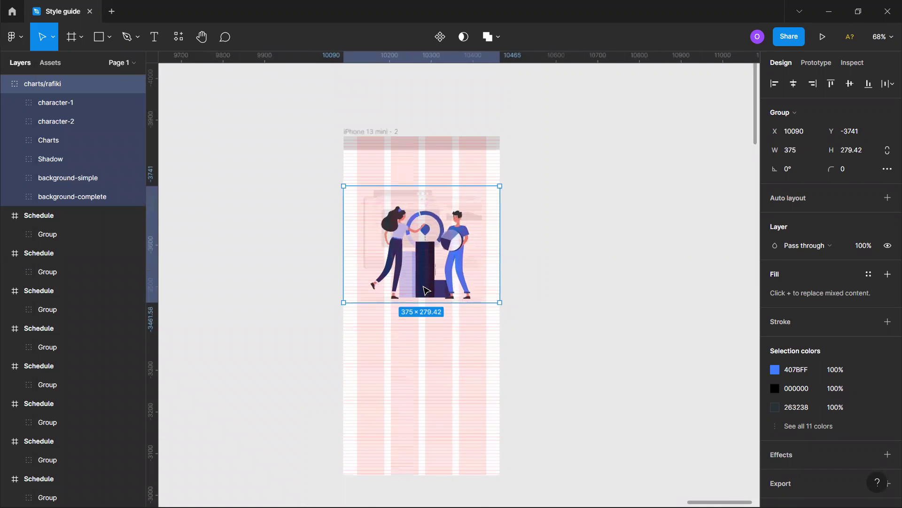
pyautogui.scroll(5, 425, 291)
pyautogui.moveTo(413, 316); pyautogui.dragTo(415, 315)
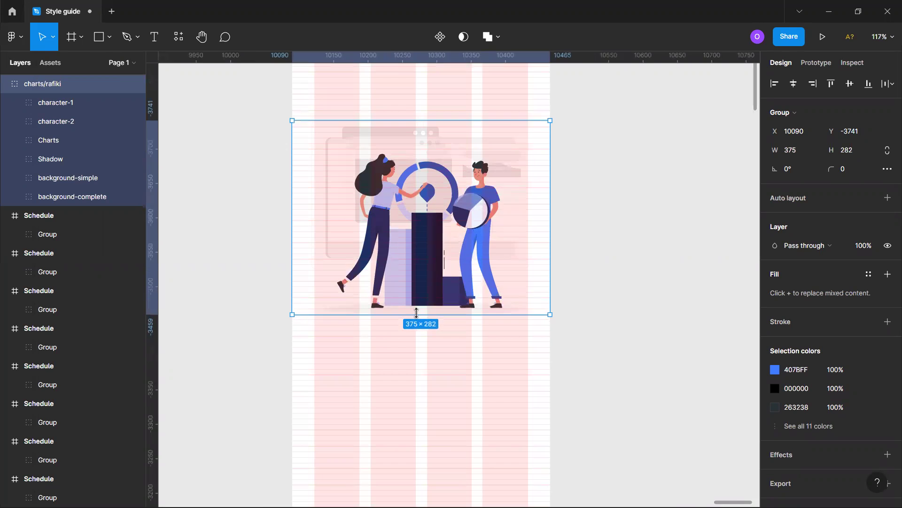
pyautogui.scroll(10, 416, 312)
pyautogui.moveTo(419, 316); pyautogui.dragTo(421, 313)
pyautogui.scroll(-6, 425, 306)
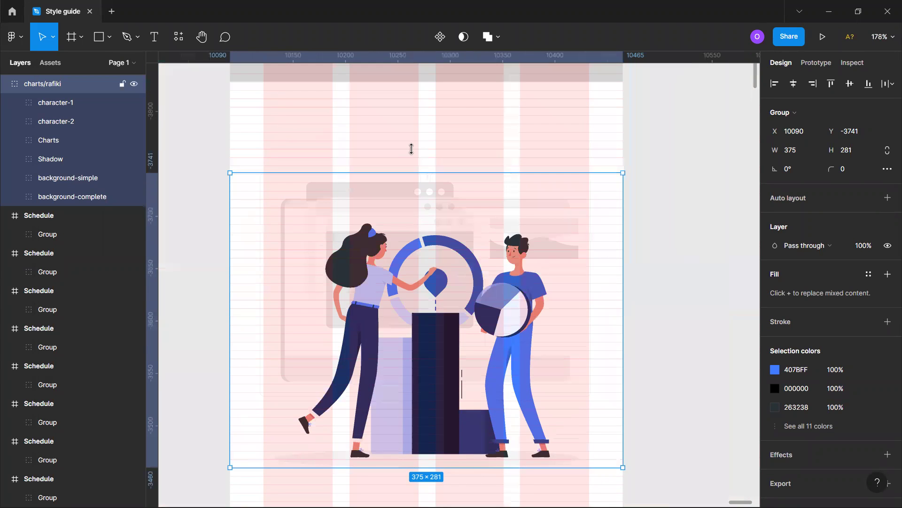
pyautogui.moveTo(417, 173); pyautogui.dragTo(423, 174)
pyautogui.scroll(3, 423, 173)
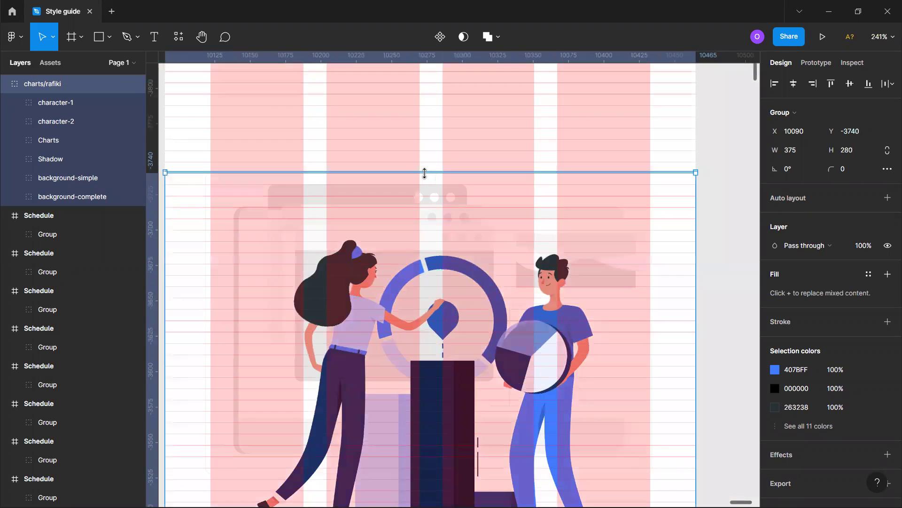
pyautogui.scroll(-4, 439, 181)
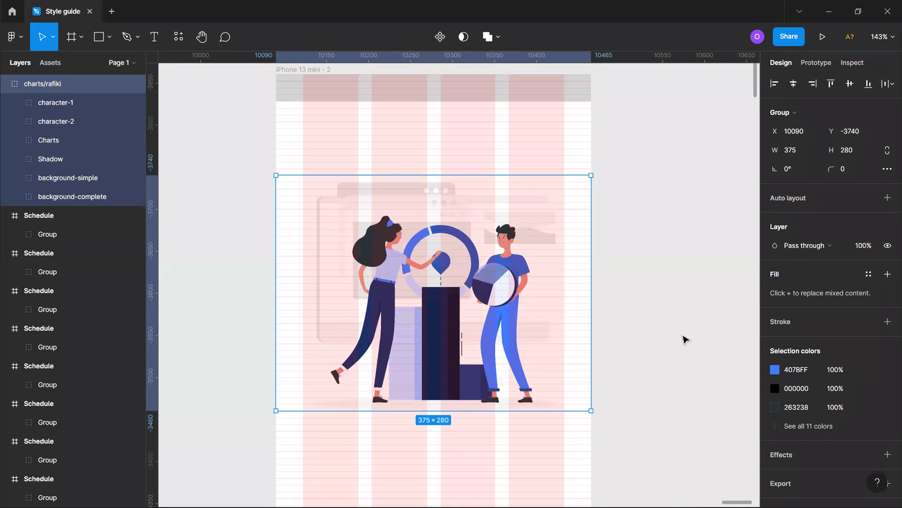
# Nudge the charts/rafiki group up with Shift+Up to Y -3764.
pyautogui.click(574, 352)
pyautogui.scroll(-3, 574, 352)
pyautogui.scroll(-2, 463, 346)
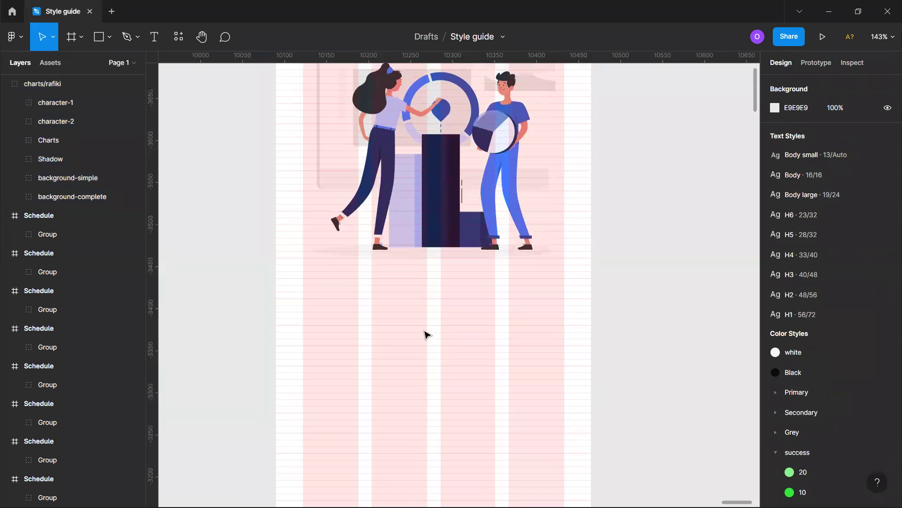
pyautogui.scroll(3, 428, 327)
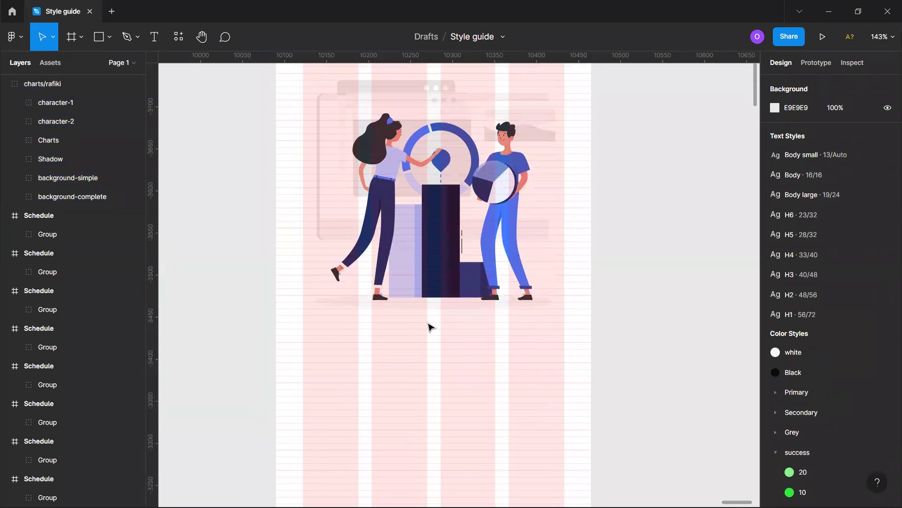
pyautogui.scroll(2, 470, 301)
pyautogui.scroll(3, 477, 306)
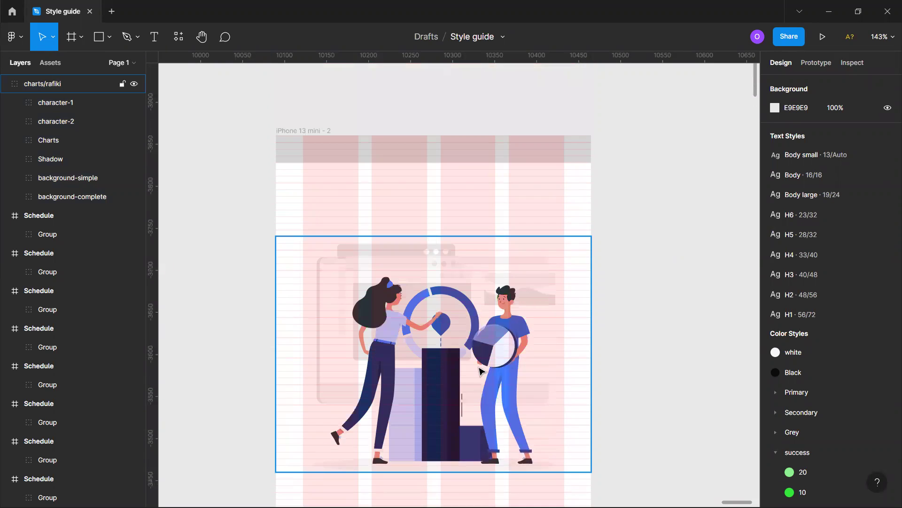
pyautogui.click(481, 369)
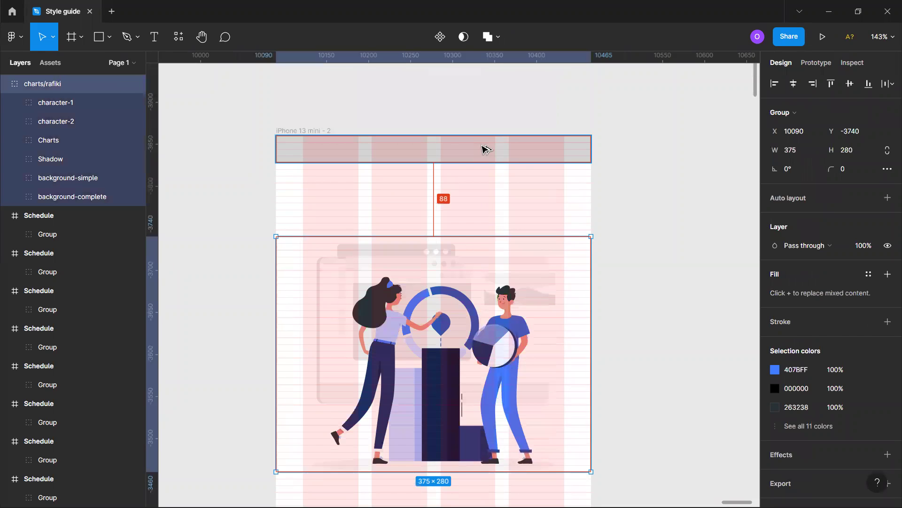
pyautogui.hotkey('shift', 'Up')
pyautogui.hotkey('shift', 'Up')
pyautogui.press('Up')
pyautogui.press('Up')
pyautogui.press('Up')
pyautogui.press('Up')
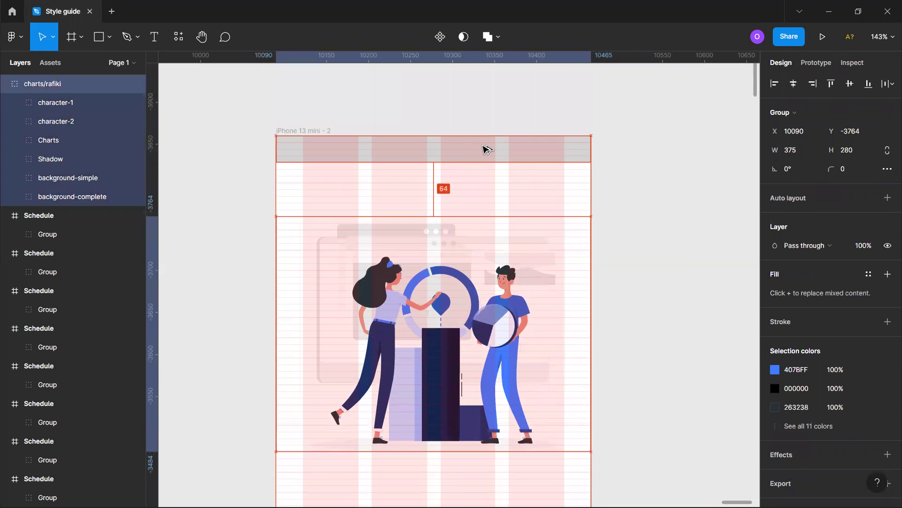
pyautogui.scroll(-4, 477, 146)
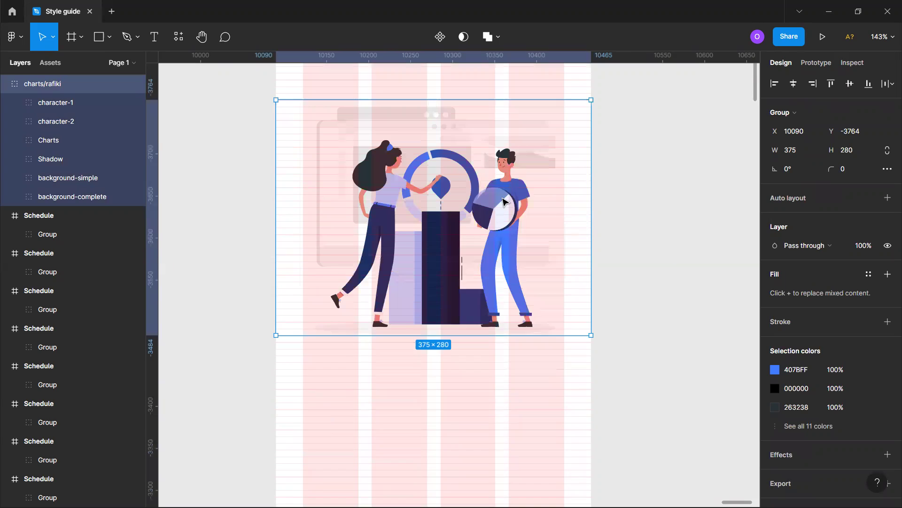
pyautogui.click(660, 317)
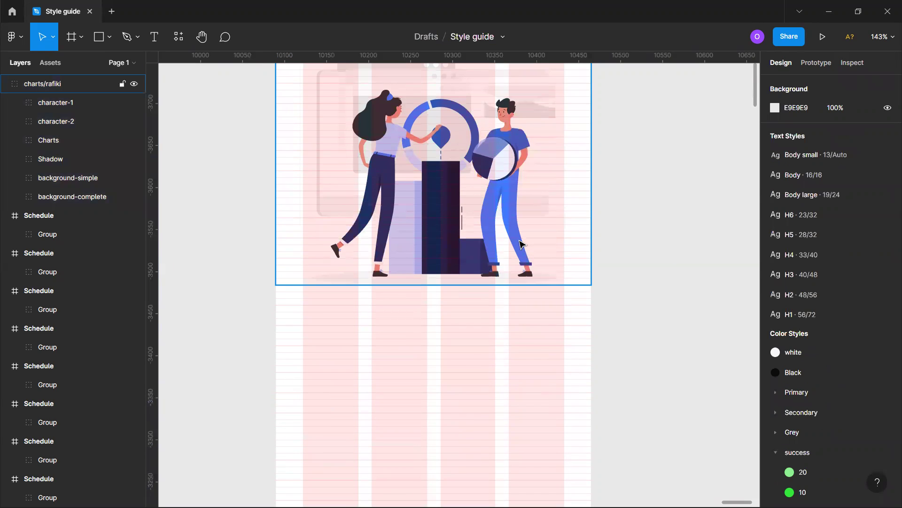
pyautogui.click(426, 243)
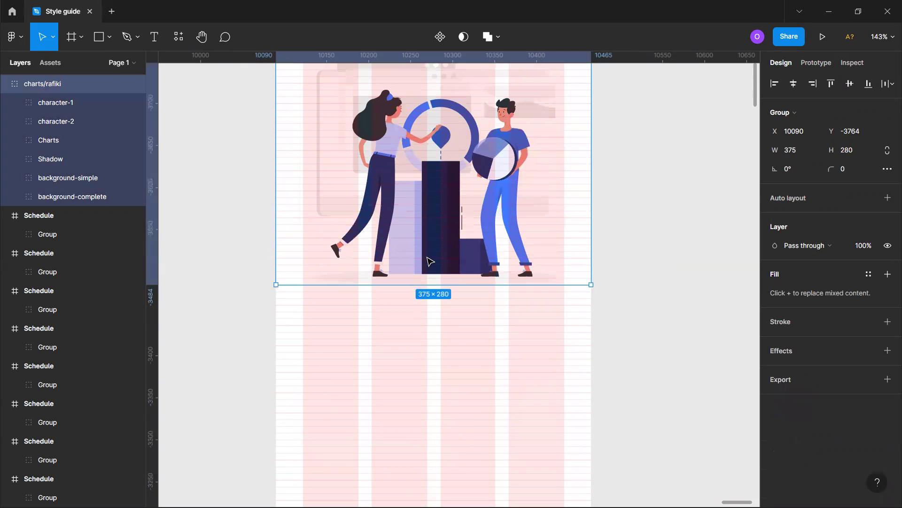
# Add a 'Ping Location' text below the illustration.
pyautogui.press('t')
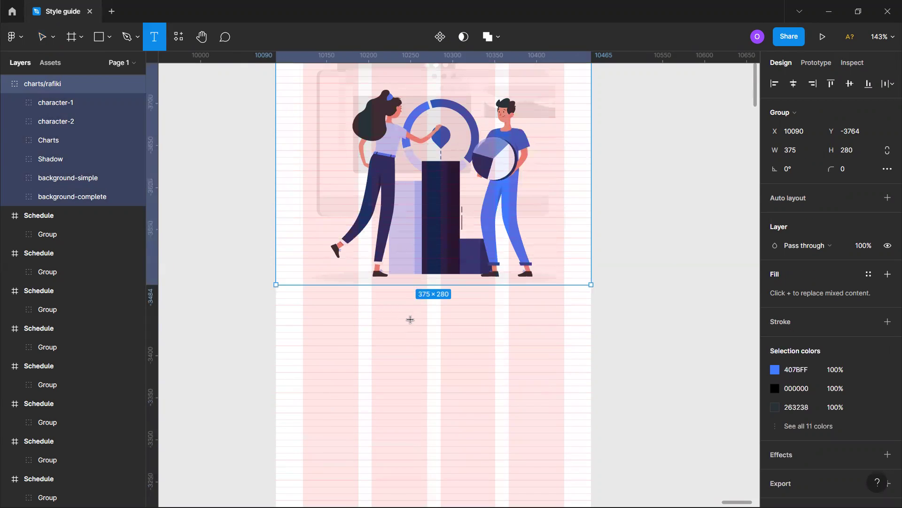
pyautogui.click(380, 323)
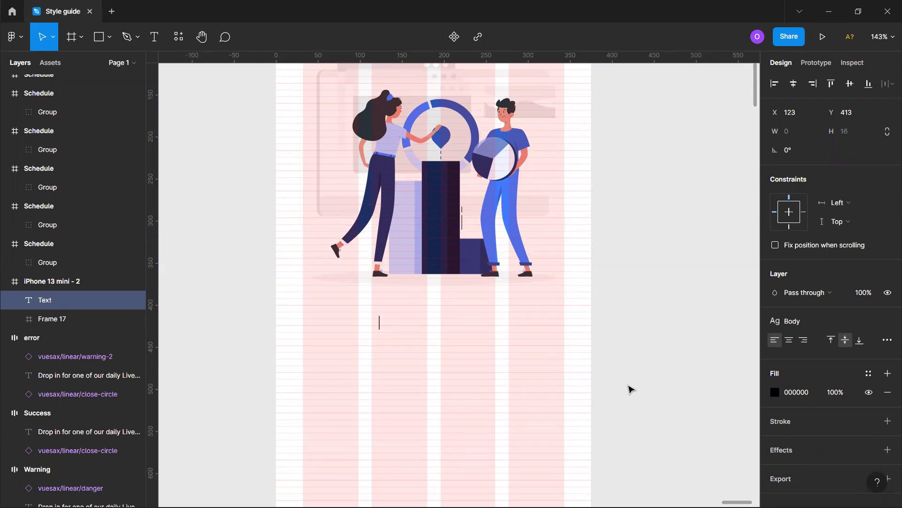
pyautogui.write('Ping')
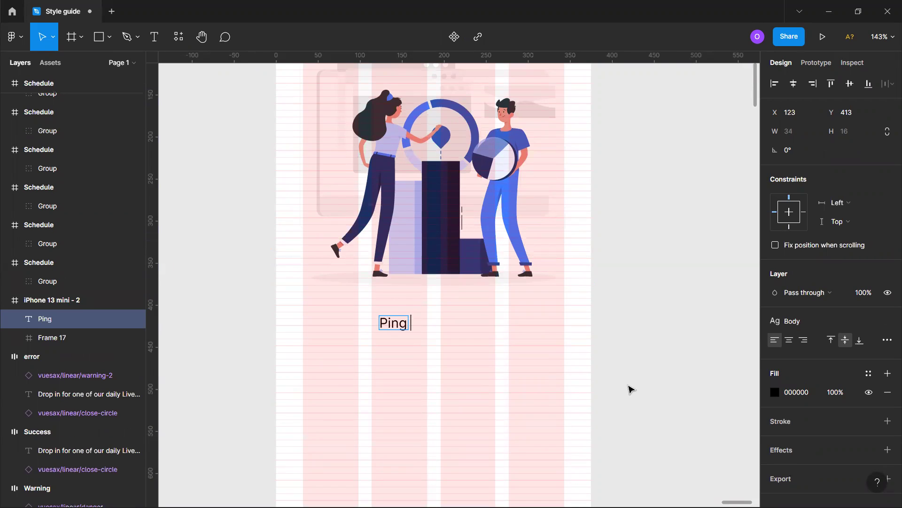
pyautogui.write(' Location')
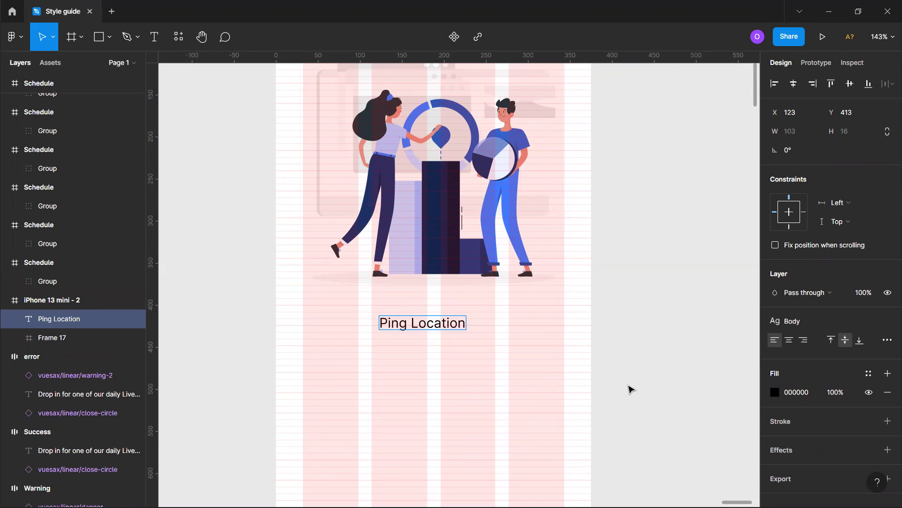
pyautogui.press('Escape')
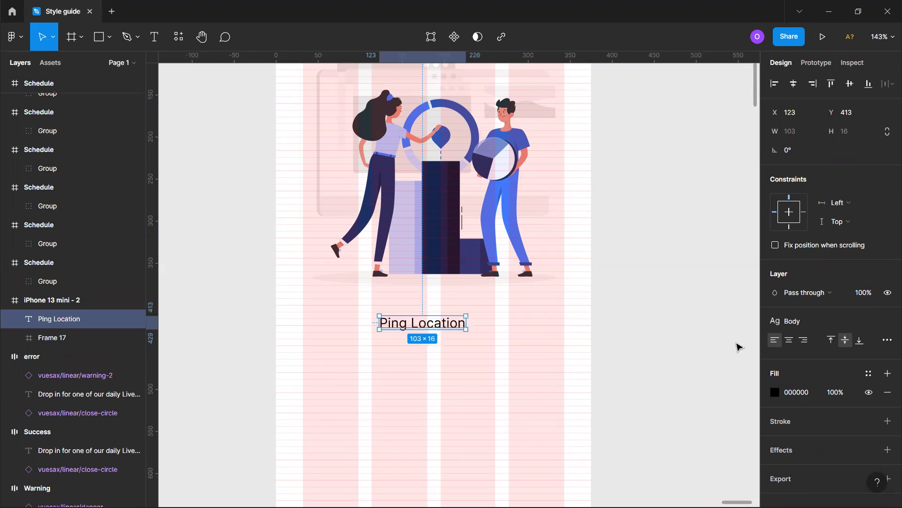
# Give the heading the H6 text style and the Primary/60 colour style.
pyautogui.click(810, 318)
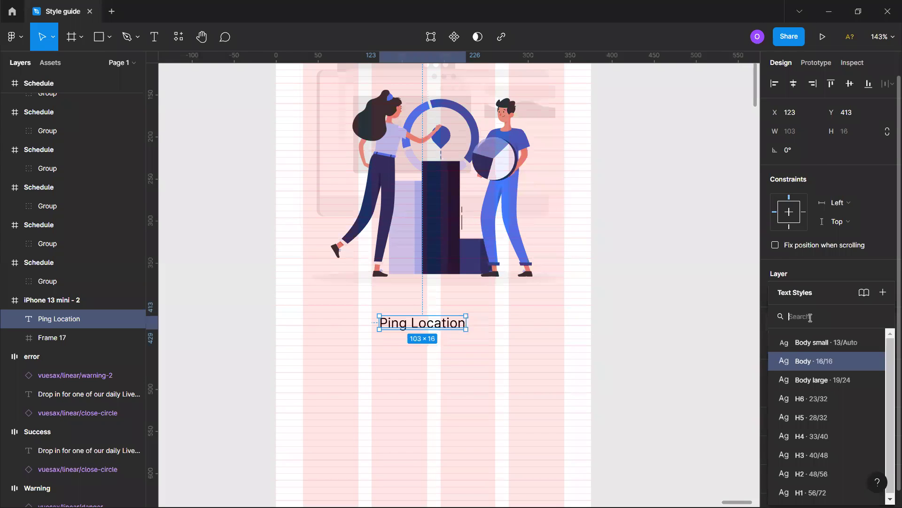
pyautogui.click(829, 420)
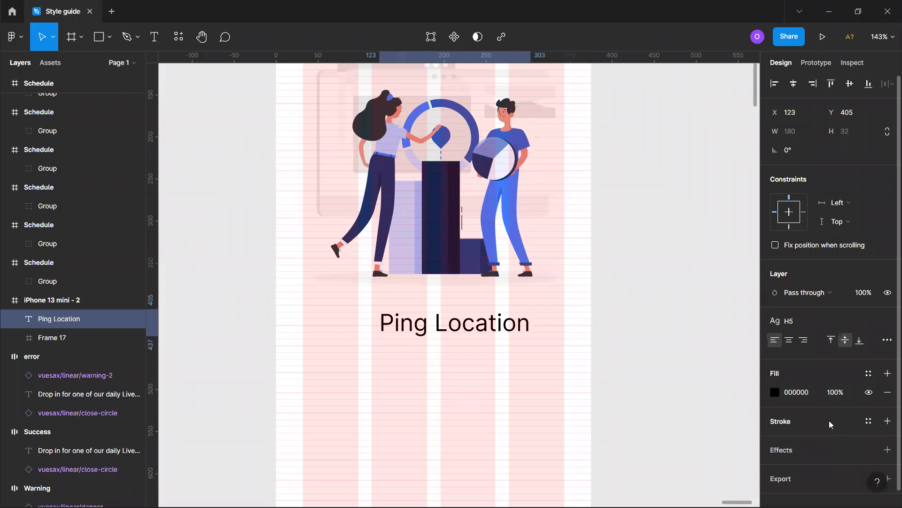
pyautogui.click(830, 319)
pyautogui.click(835, 397)
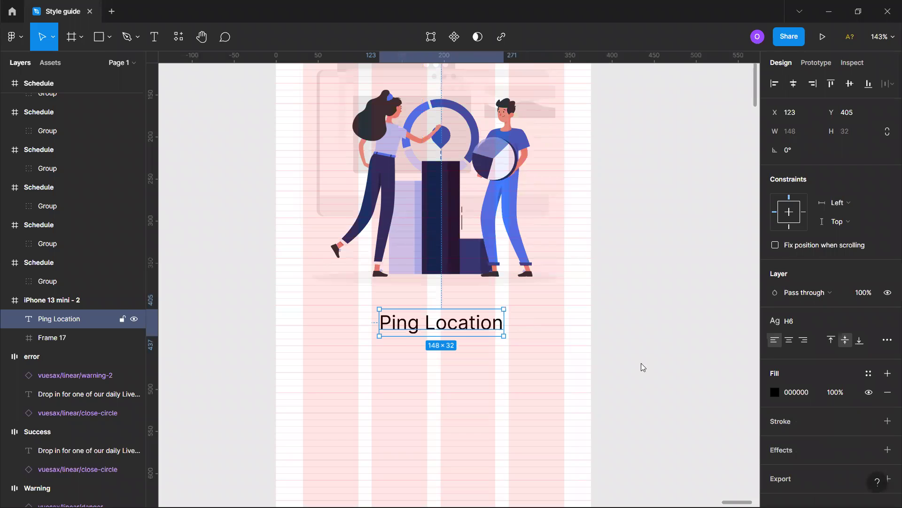
pyautogui.click(868, 373)
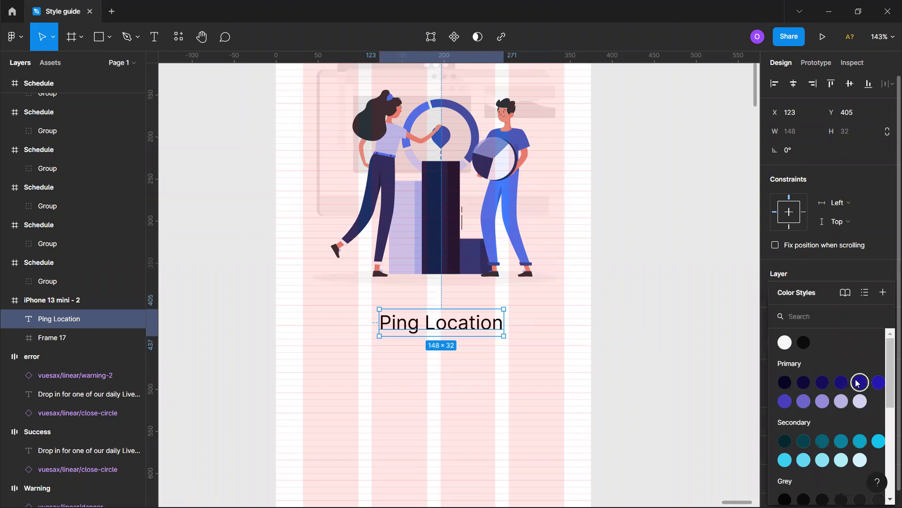
pyautogui.scroll(-4, 857, 380)
pyautogui.scroll(4, 858, 358)
pyautogui.click(879, 382)
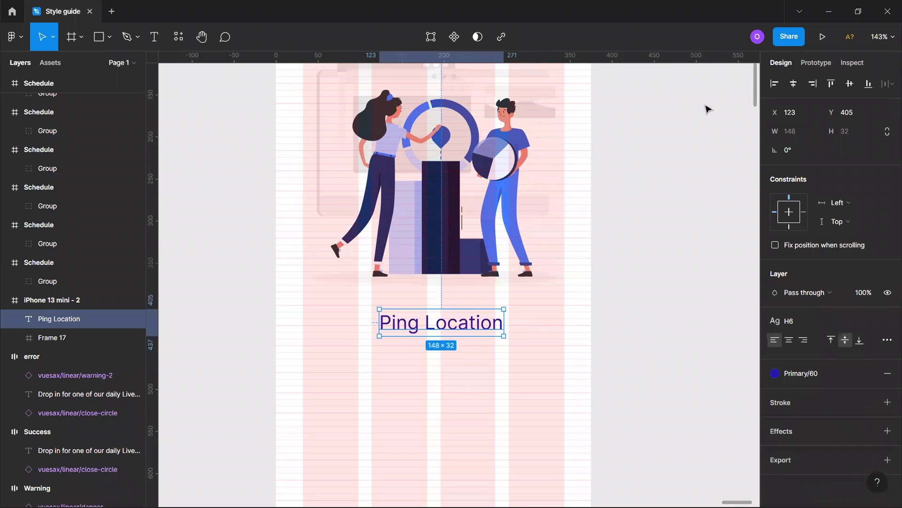
# Centre the Ping Location heading horizontally in the frame and colour it black.
pyautogui.click(794, 84)
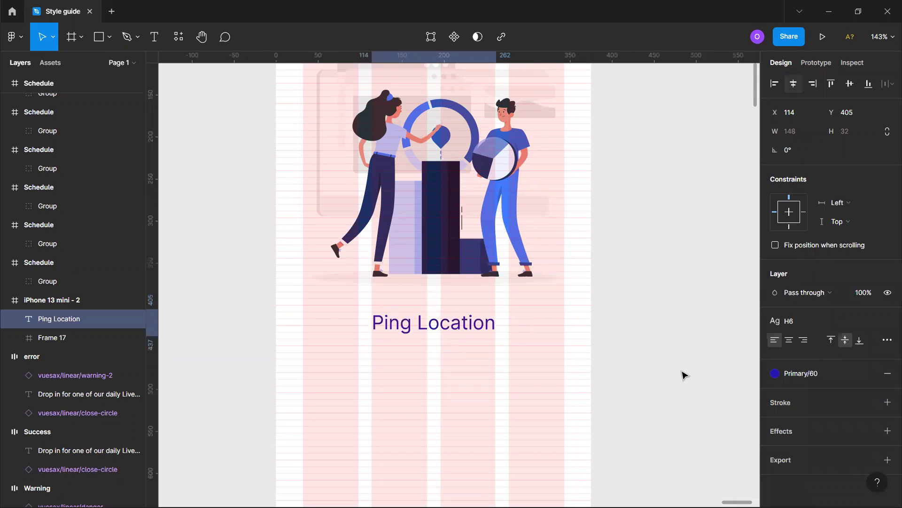
pyautogui.click(635, 304)
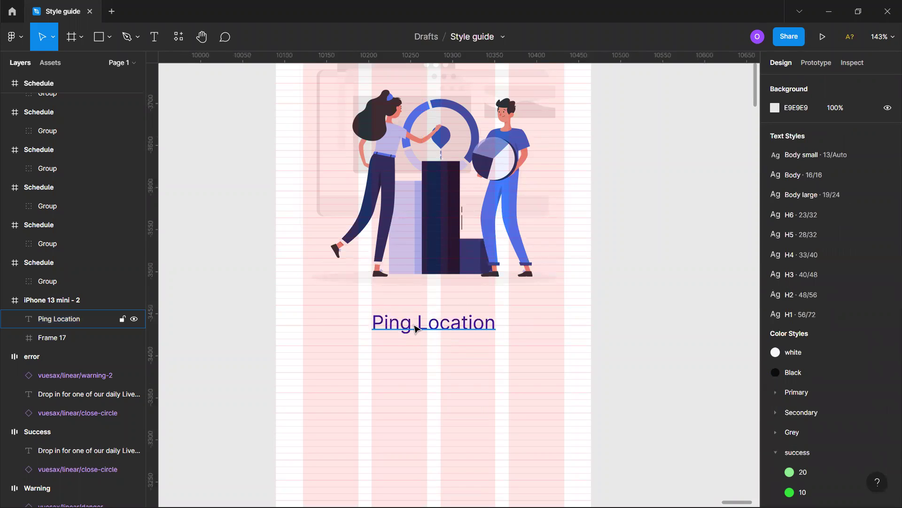
pyautogui.click(417, 328)
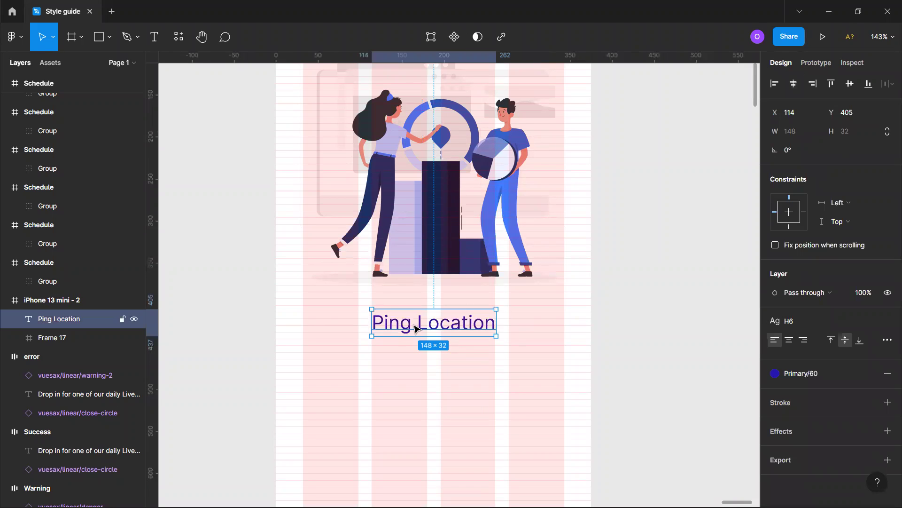
pyautogui.click(820, 374)
pyautogui.click(806, 341)
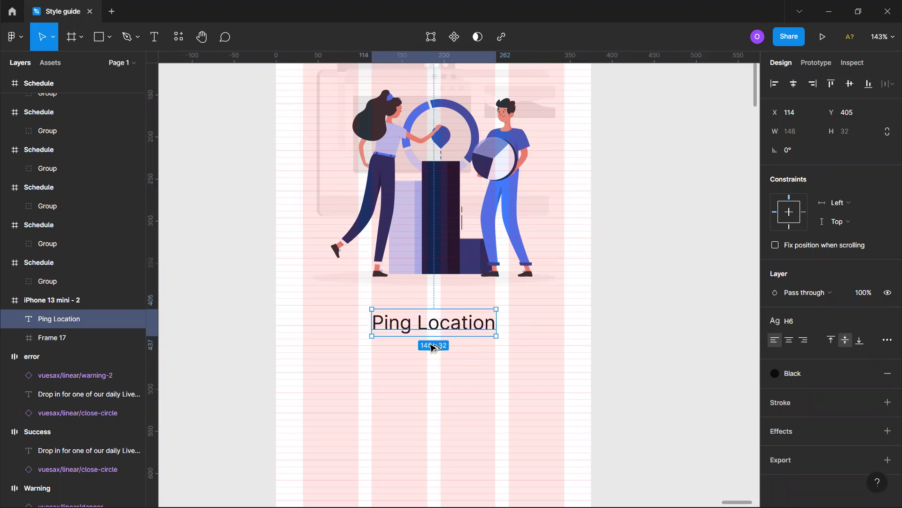
# Duplicate the heading 32 px below and retype it as 'You can easily add your location and s'.
pyautogui.moveTo(434, 324); pyautogui.dragTo(434, 351)
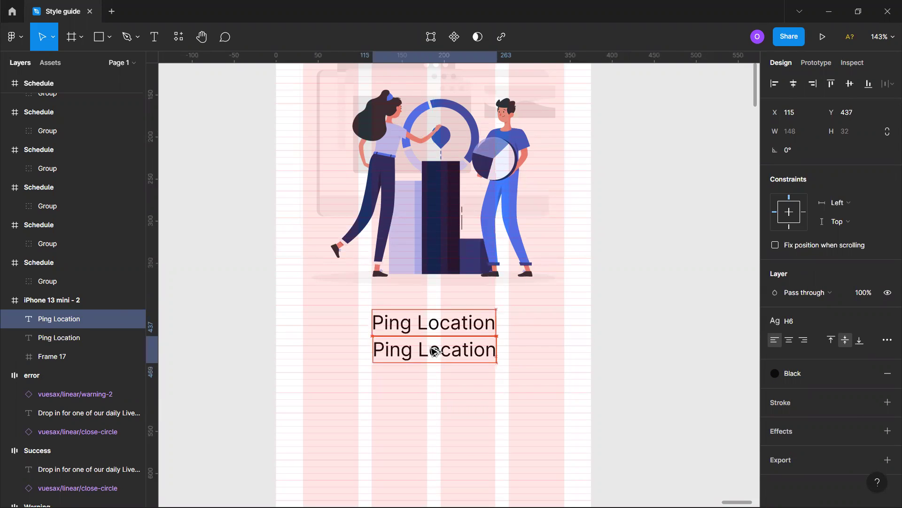
pyautogui.doubleClick(434, 350)
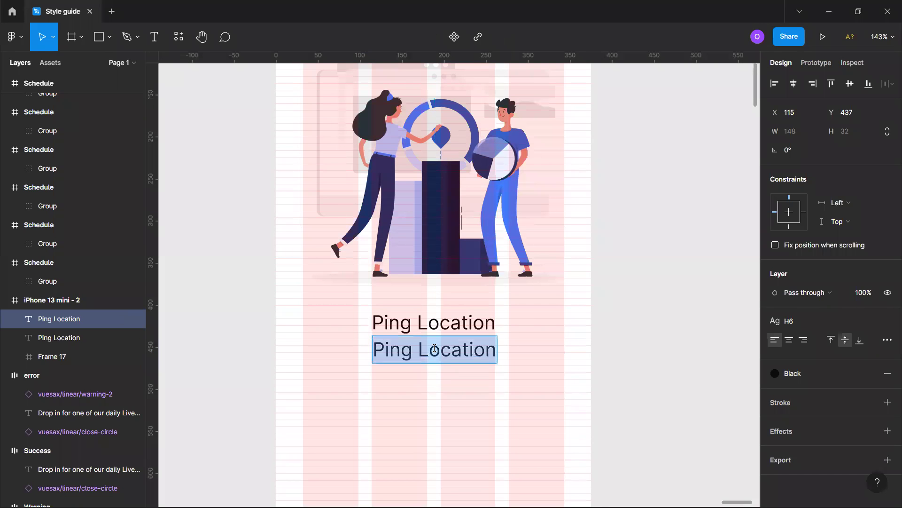
pyautogui.press('BackSpace')
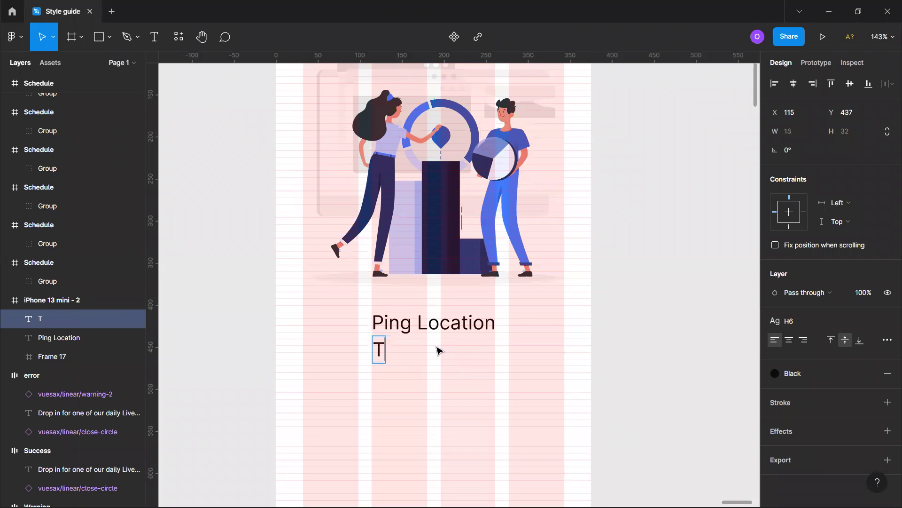
pyautogui.write('You ca')
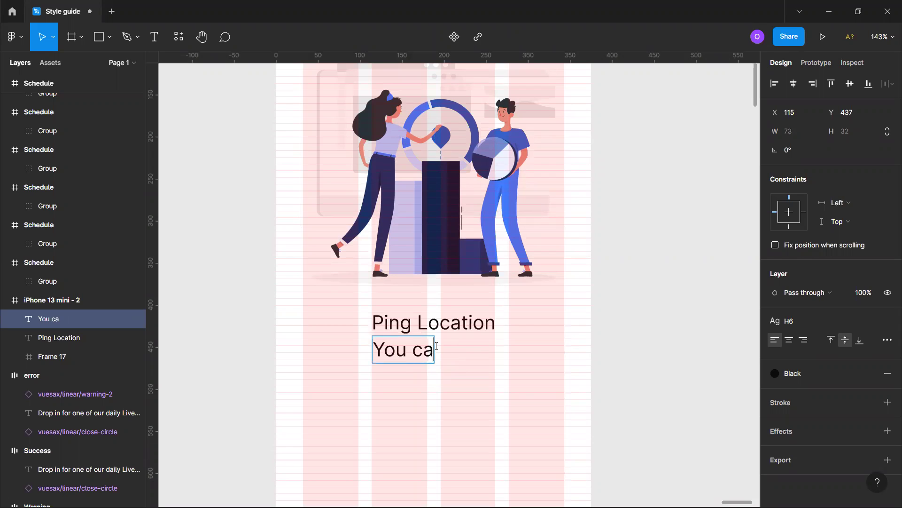
pyautogui.write('n e')
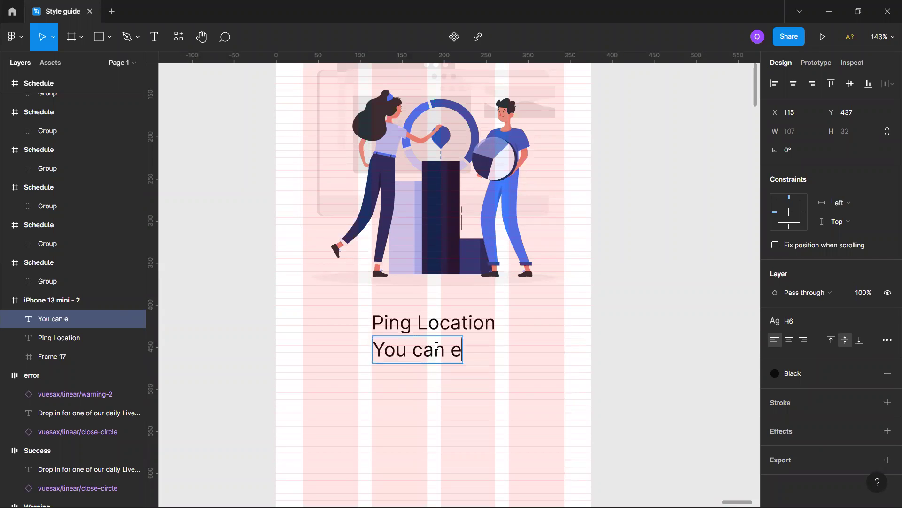
pyautogui.write('asily ')
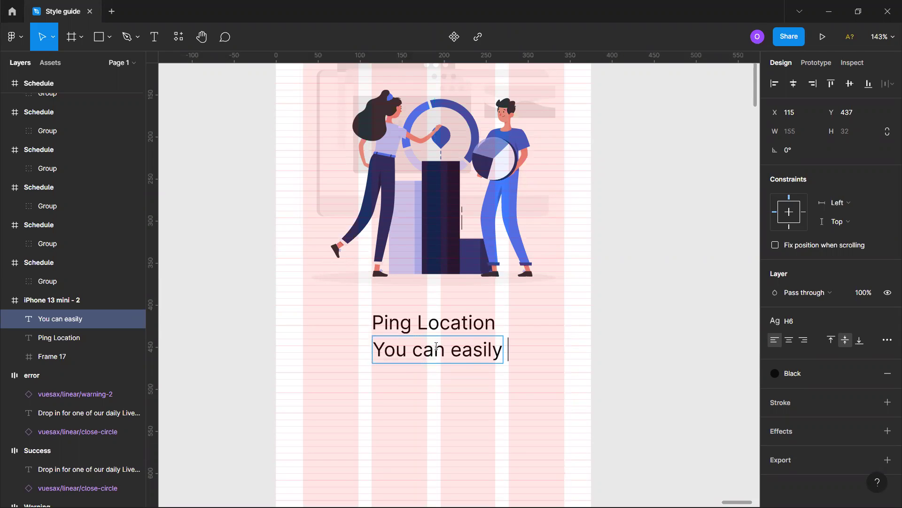
pyautogui.write('add ')
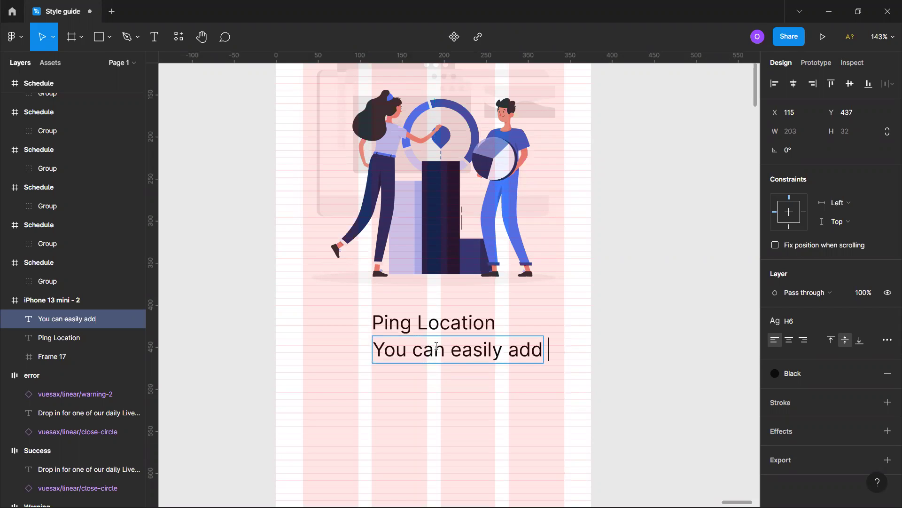
pyautogui.write('your')
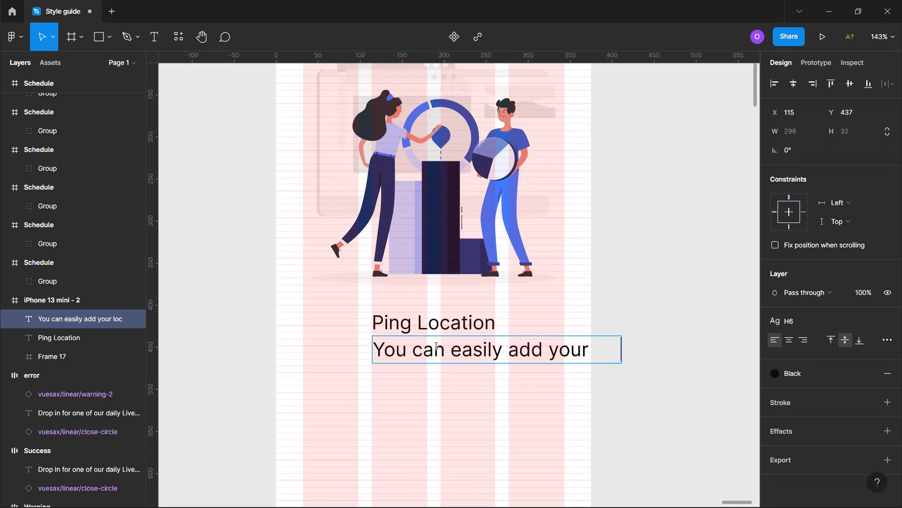
pyautogui.write(' location and s')
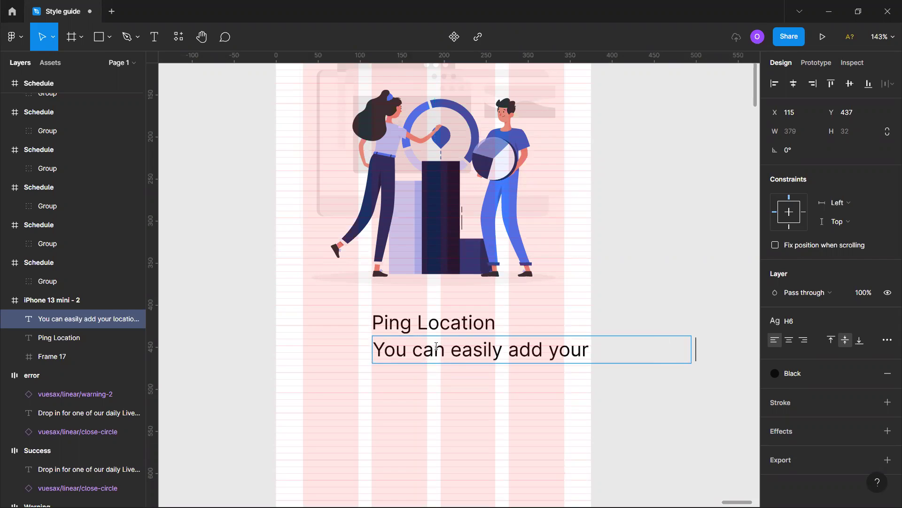
# Continue the description with 'd share it wi' on one line, correcting typos, then exit editing.
pyautogui.press('BackSpace')
pyautogui.press('BackSpace')
pyautogui.press('BackSpace')
pyautogui.write('d share it')
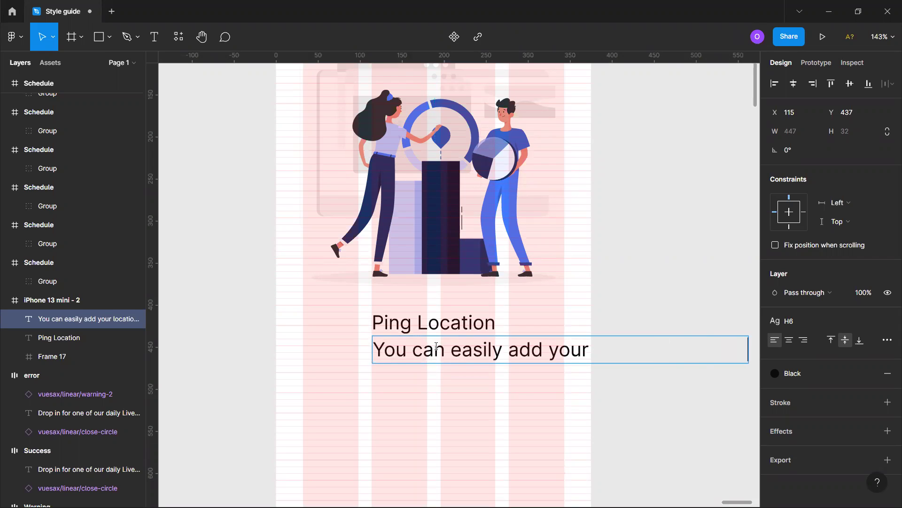
pyautogui.write(' wi')
pyautogui.press('Return')
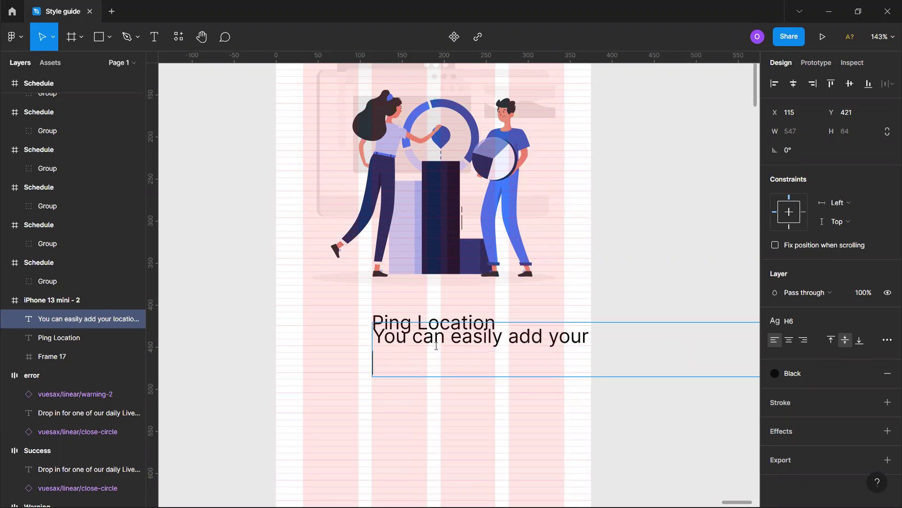
pyautogui.press('BackSpace')
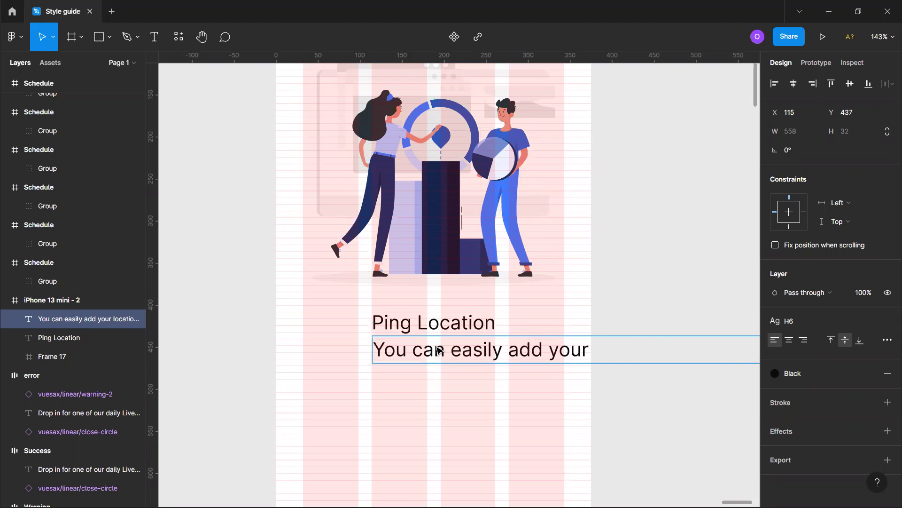
pyautogui.press('Escape')
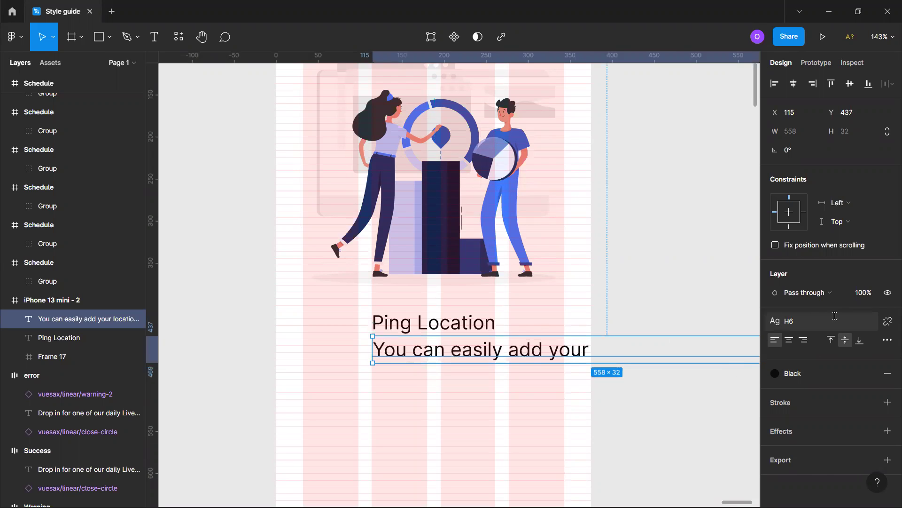
# Apply the Body text style and narrow the description box to 288 wide so it wraps.
pyautogui.click(835, 316)
pyautogui.click(833, 360)
pyautogui.moveTo(558, 353); pyautogui.dragTo(475, 355)
pyautogui.moveTo(275, 352); pyautogui.dragTo(364, 361)
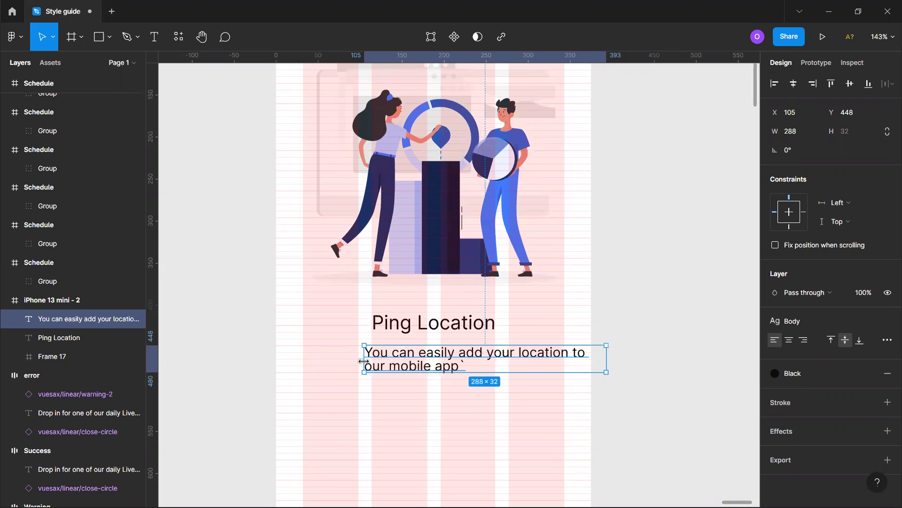
pyautogui.moveTo(484, 369); pyautogui.dragTo(446, 364)
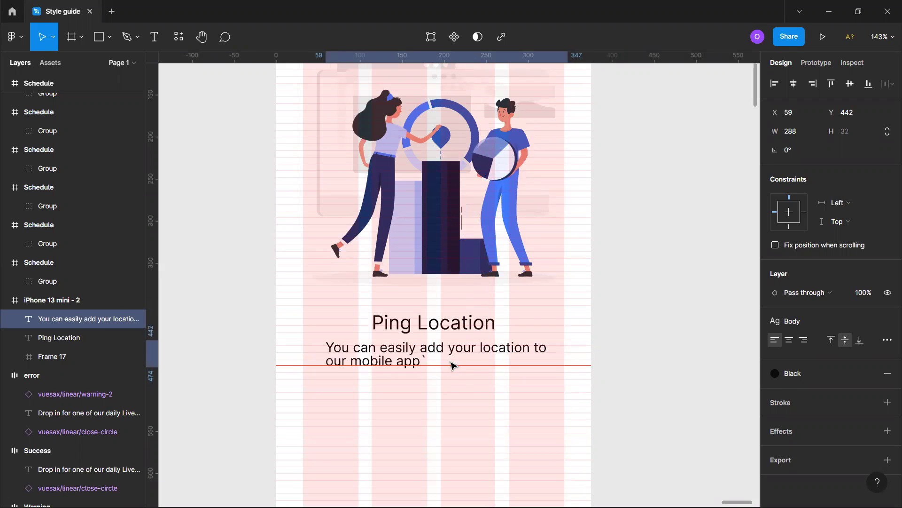
# Remove the stray character after 'our mobile app', centre-align the text and centre it horizontally.
pyautogui.doubleClick(431, 361)
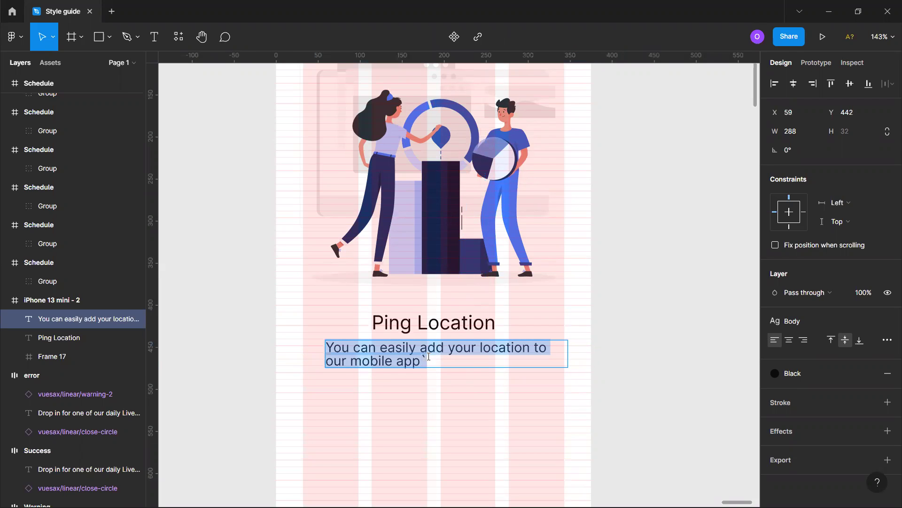
pyautogui.click(425, 360)
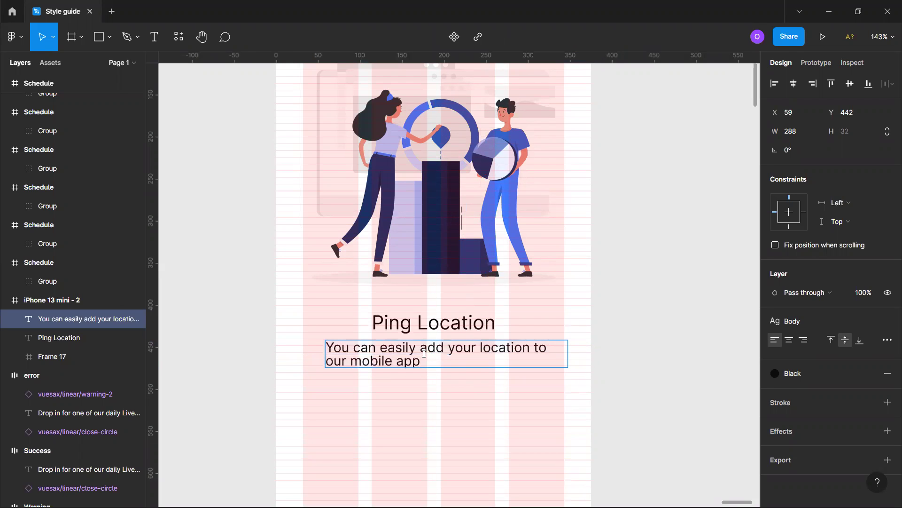
pyautogui.press('Escape')
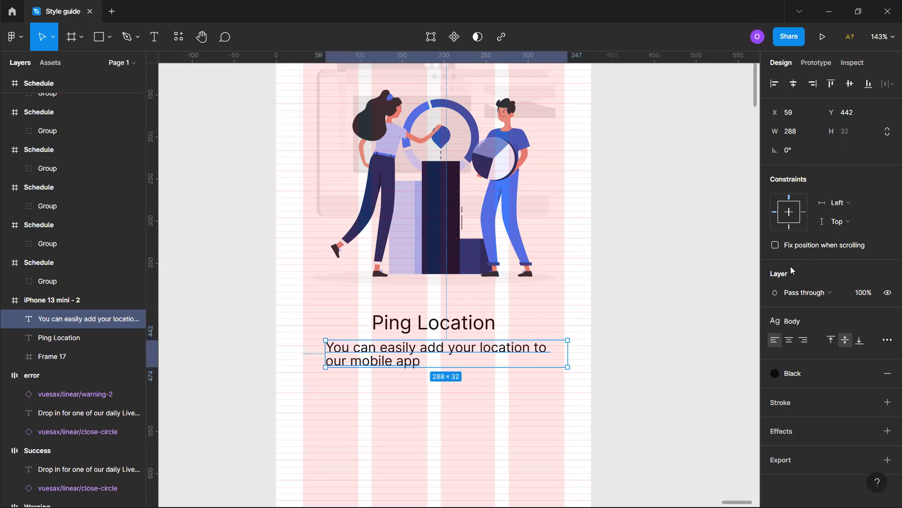
pyautogui.click(791, 341)
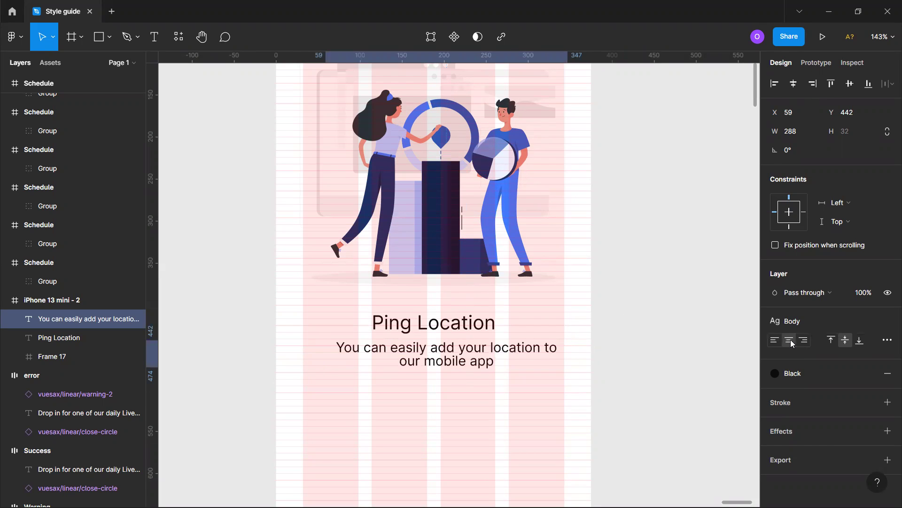
pyautogui.click(794, 84)
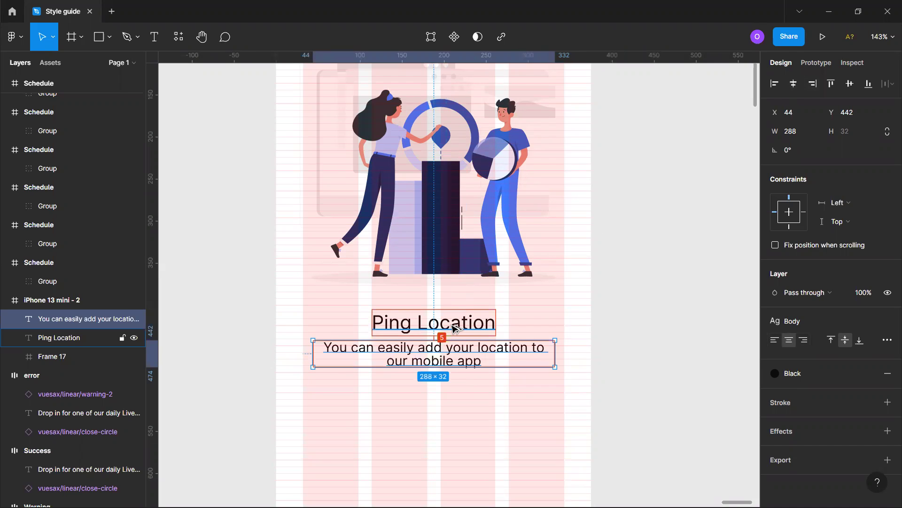
# Nudge the description up and move the heading to 8 px above it.
pyautogui.moveTo(441, 355); pyautogui.dragTo(441, 353)
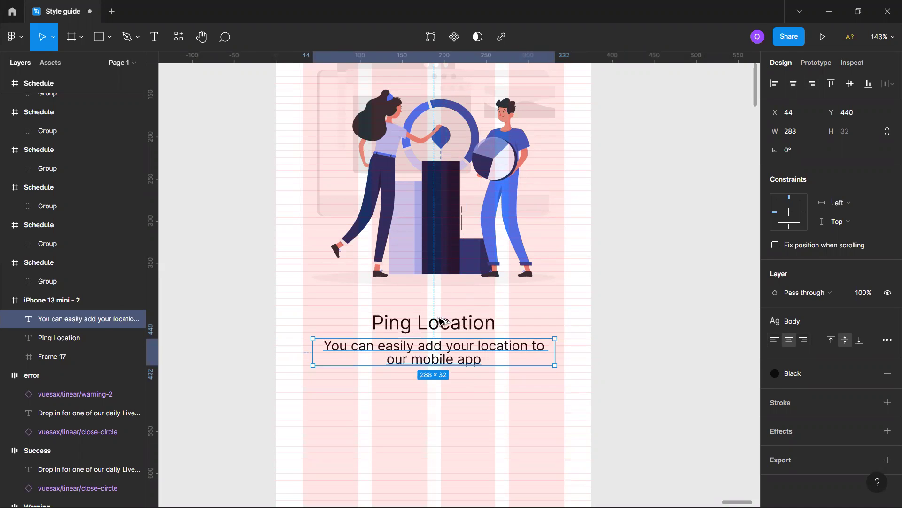
pyautogui.click(438, 313)
pyautogui.moveTo(438, 313); pyautogui.dragTo(438, 310)
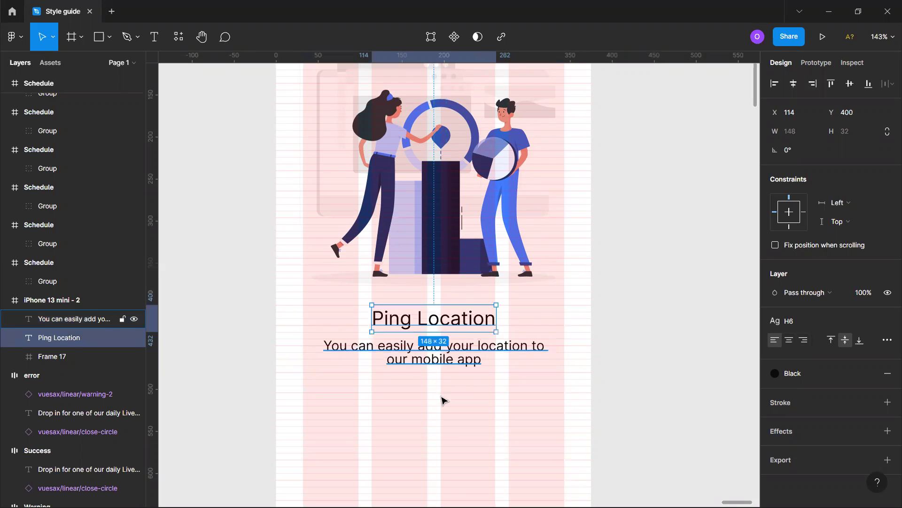
pyautogui.click(656, 348)
pyautogui.click(426, 310)
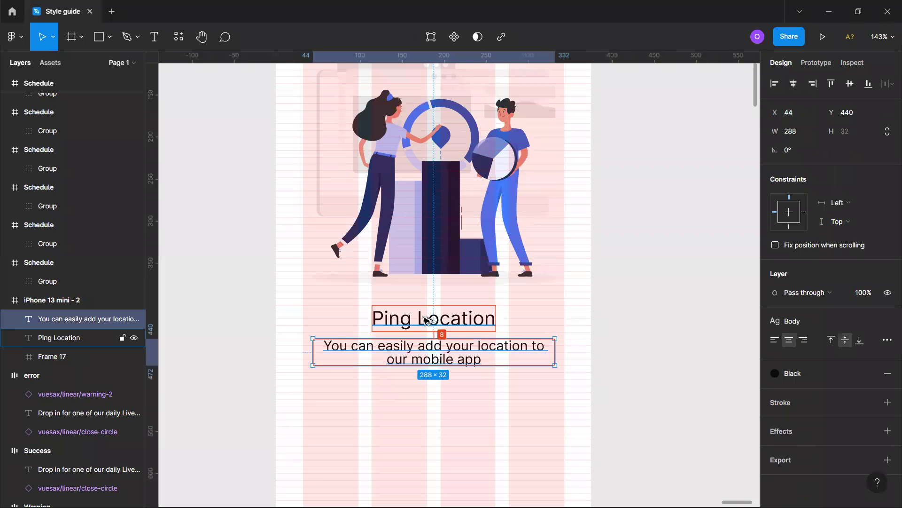
pyautogui.click(427, 318)
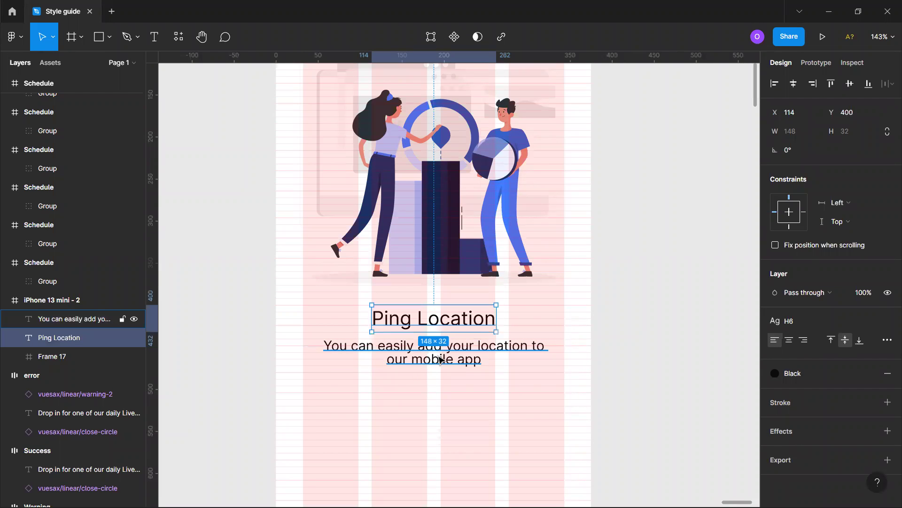
# Colour the description text with the Grey/50 colour style.
pyautogui.click(441, 350)
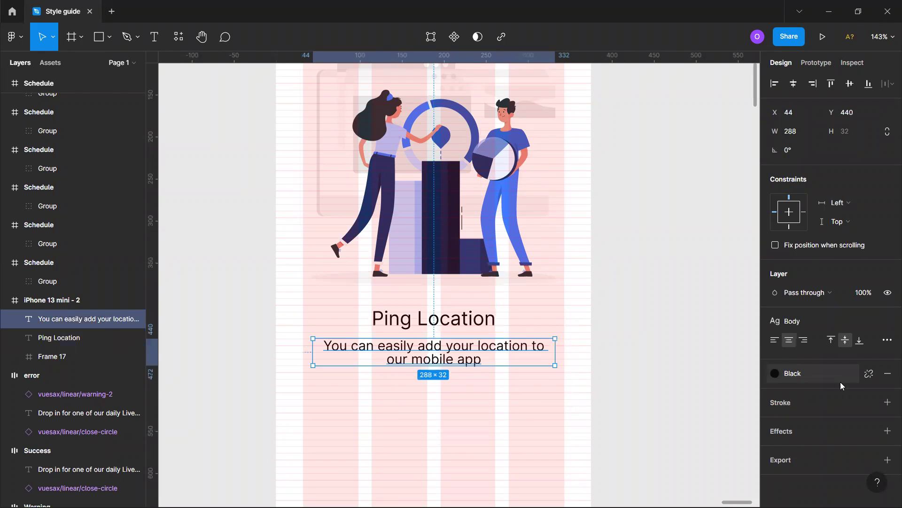
pyautogui.click(797, 374)
pyautogui.scroll(-2, 822, 382)
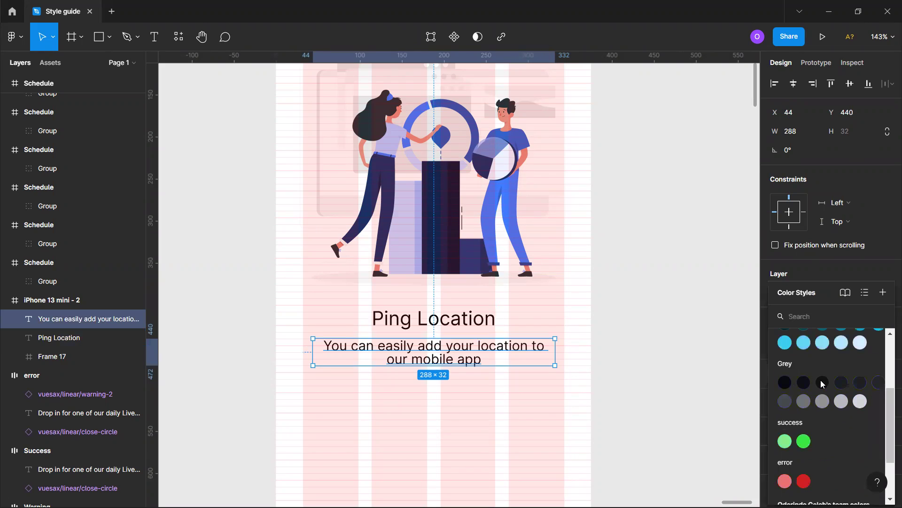
pyautogui.click(785, 402)
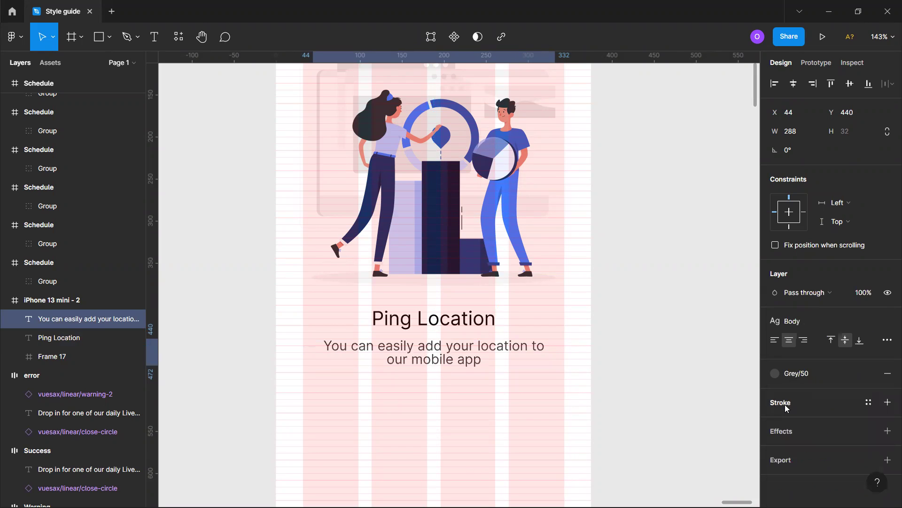
pyautogui.click(825, 381)
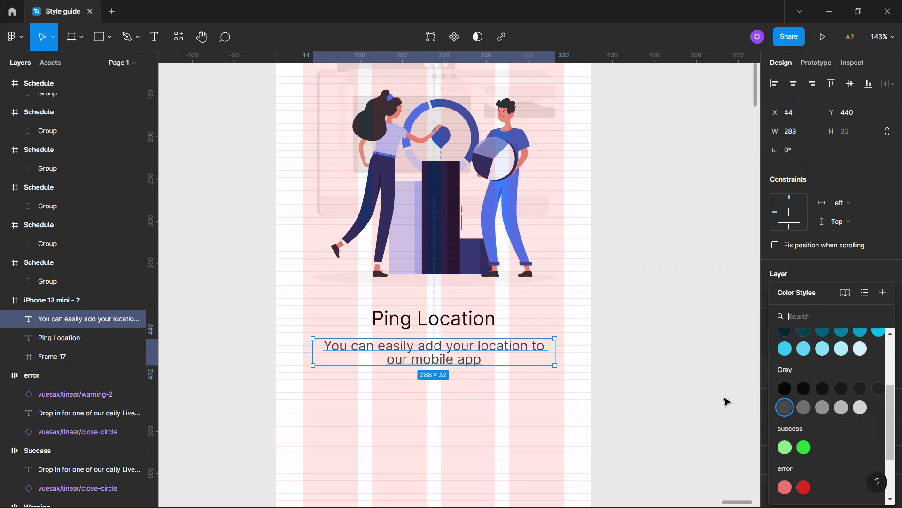
pyautogui.click(647, 395)
pyautogui.click(470, 353)
# Move the heading, description and illustration down together by about 22 px.
pyautogui.click(616, 358)
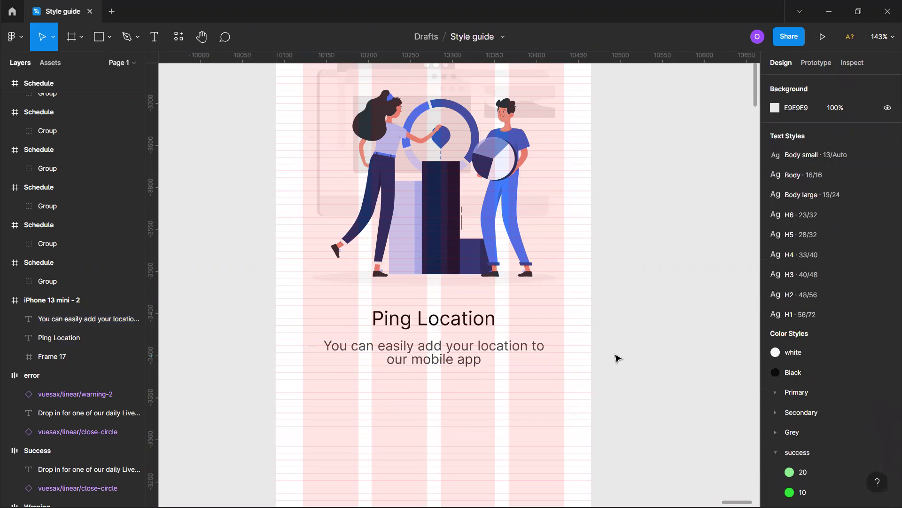
pyautogui.scroll(-3, 617, 359)
pyautogui.scroll(-2, 622, 361)
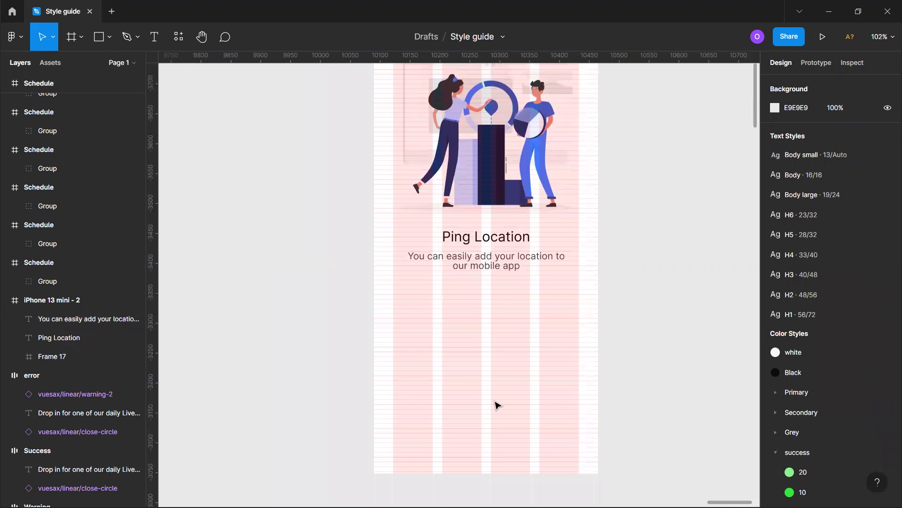
pyautogui.scroll(-3, 492, 265)
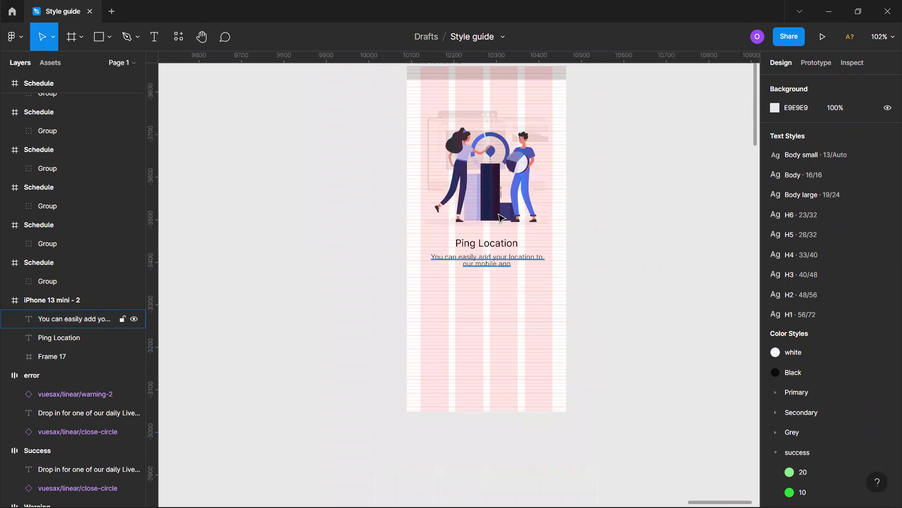
pyautogui.click(501, 247)
pyautogui.keyDown('shift'); pyautogui.click(502, 265); pyautogui.keyUp('shift')
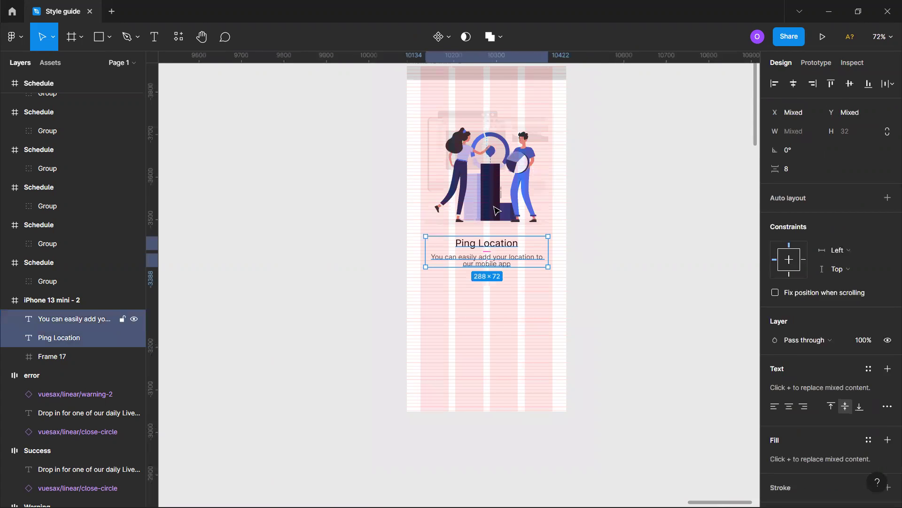
pyautogui.keyDown('shift'); pyautogui.click(496, 209); pyautogui.keyUp('shift')
pyautogui.moveTo(495, 208); pyautogui.dragTo(496, 218)
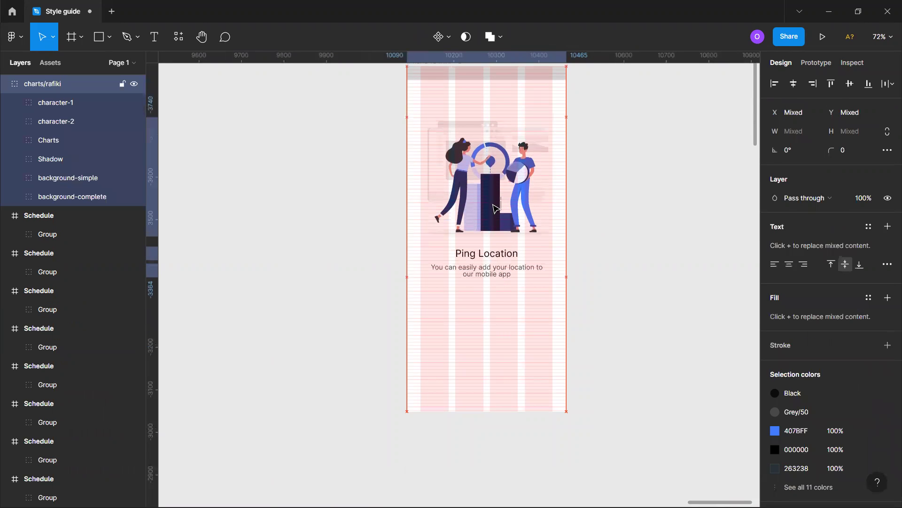
# Try aligning the three items on their vertical centres, undo it, and deselect.
pyautogui.click(853, 84)
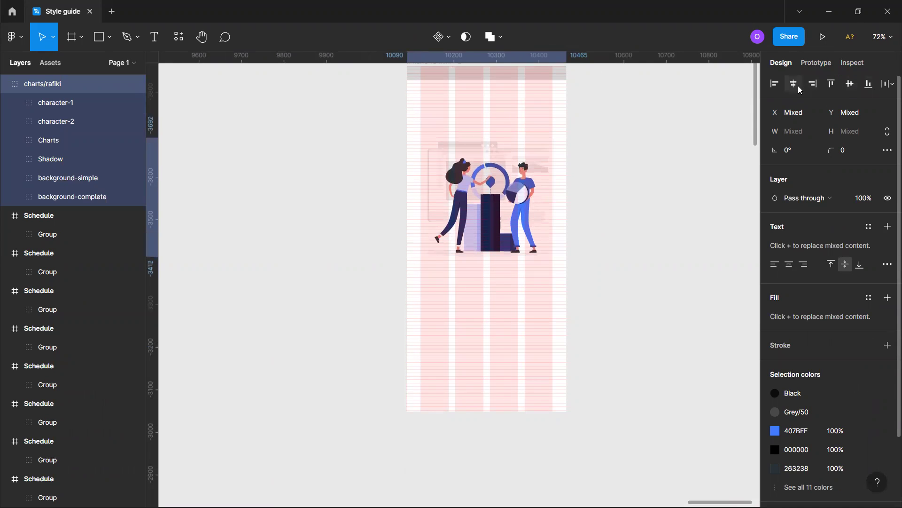
pyautogui.hotkey('ctrl', 'z')
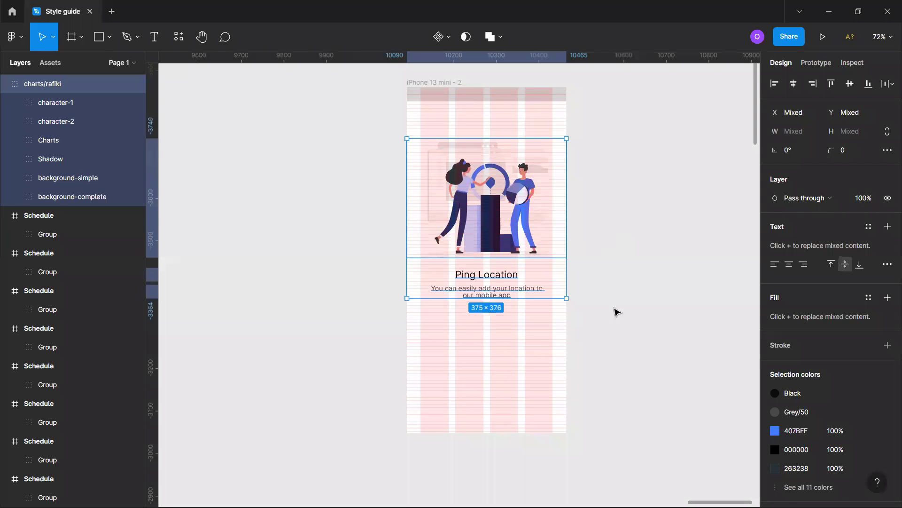
pyautogui.click(587, 309)
pyautogui.scroll(-2, 588, 309)
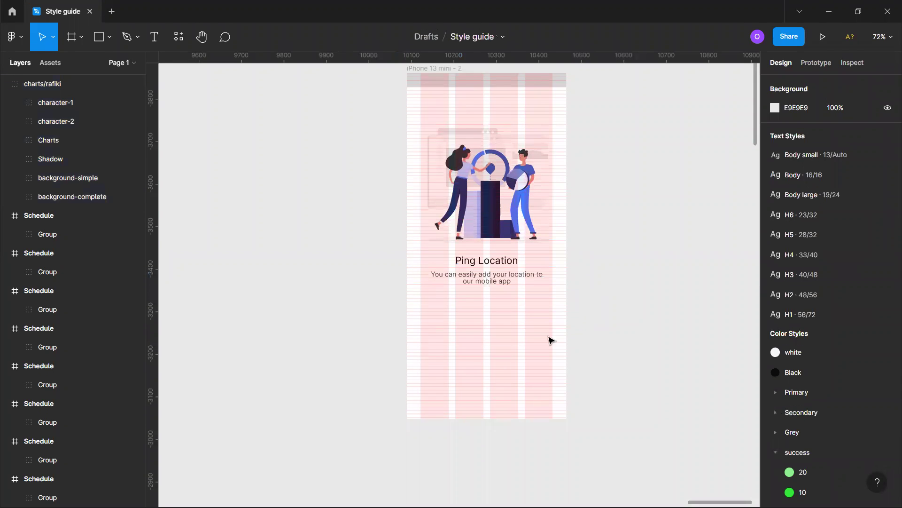
pyautogui.keyDown('ctrl'); pyautogui.scroll(5, 505, 336); pyautogui.keyUp('ctrl')
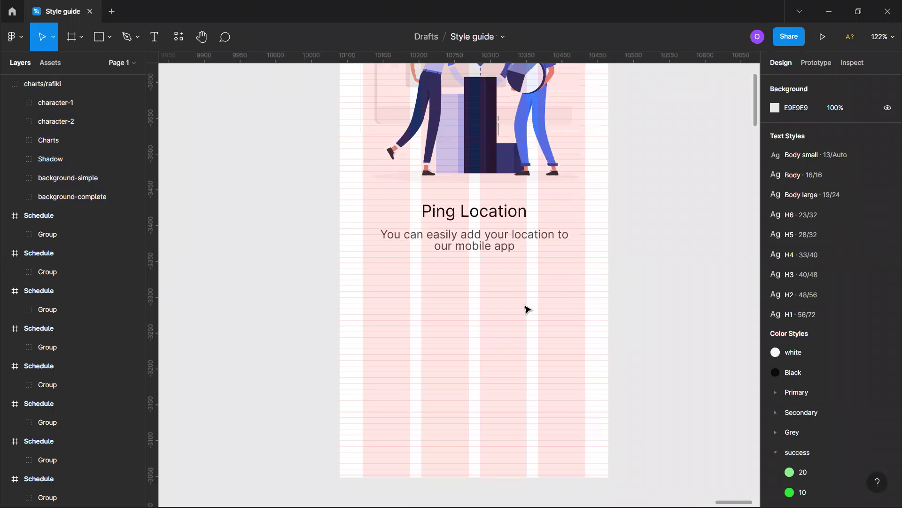
# Draw a small frame below the description and size it to 8×8.
pyautogui.press('f')
pyautogui.moveTo(408, 280); pyautogui.dragTo(418, 286)
pyautogui.click(846, 150)
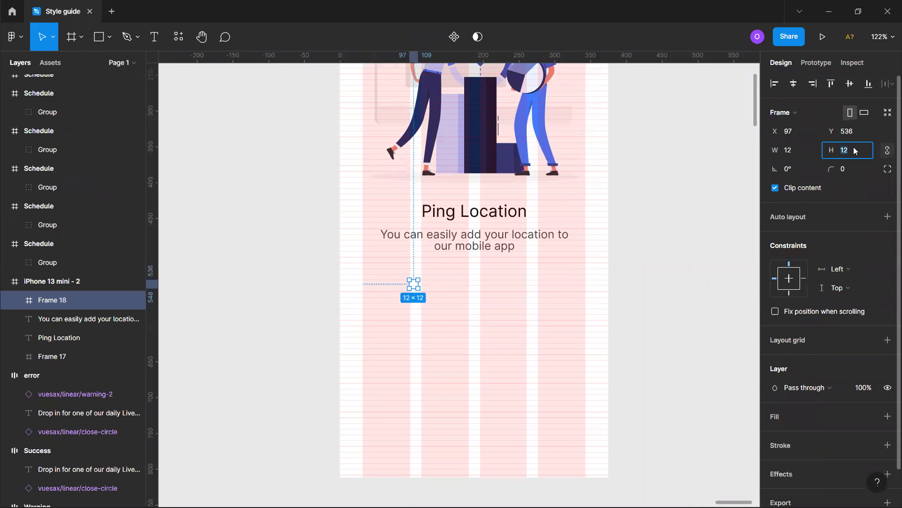
pyautogui.write('16')
pyautogui.press('Return')
pyautogui.click(854, 149)
pyautogui.write('25')
pyautogui.press('Return')
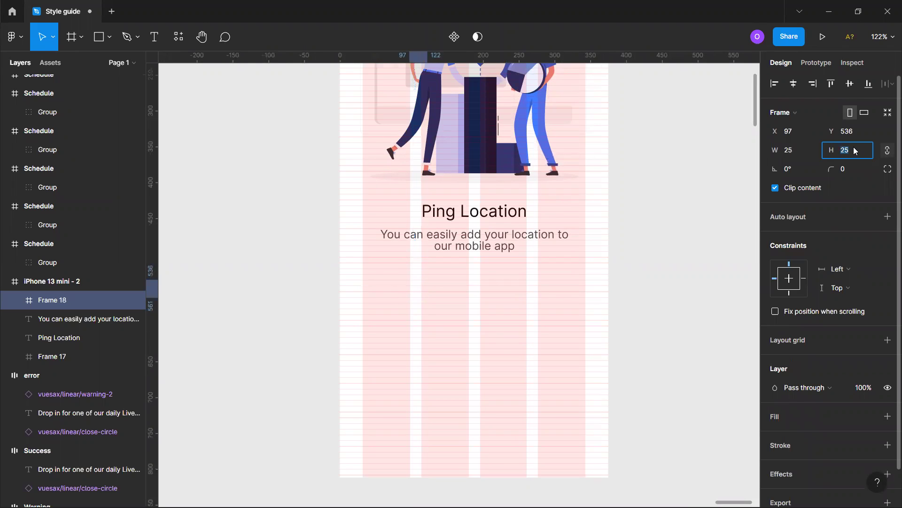
pyautogui.write('8')
pyautogui.press('Return')
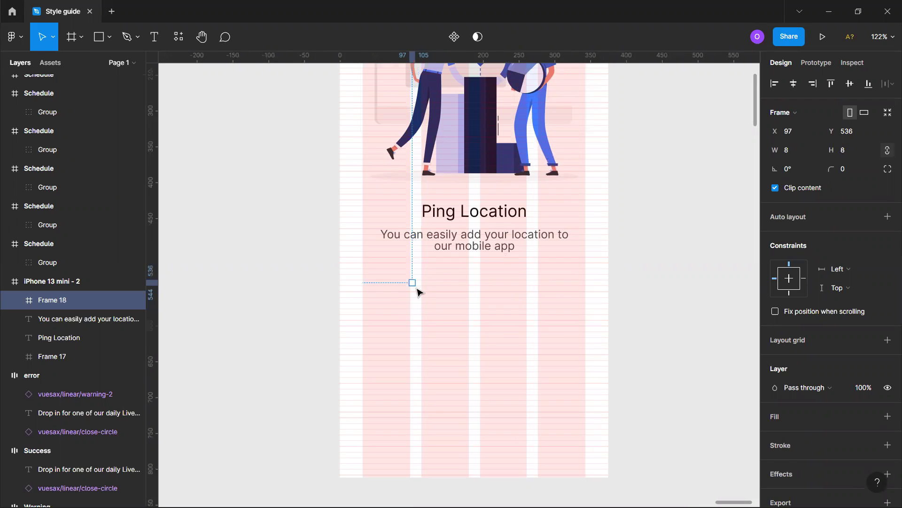
# Fill the dot with the Grey/20 colour style and give it corner radius 8.
pyautogui.scroll(-2, 841, 386)
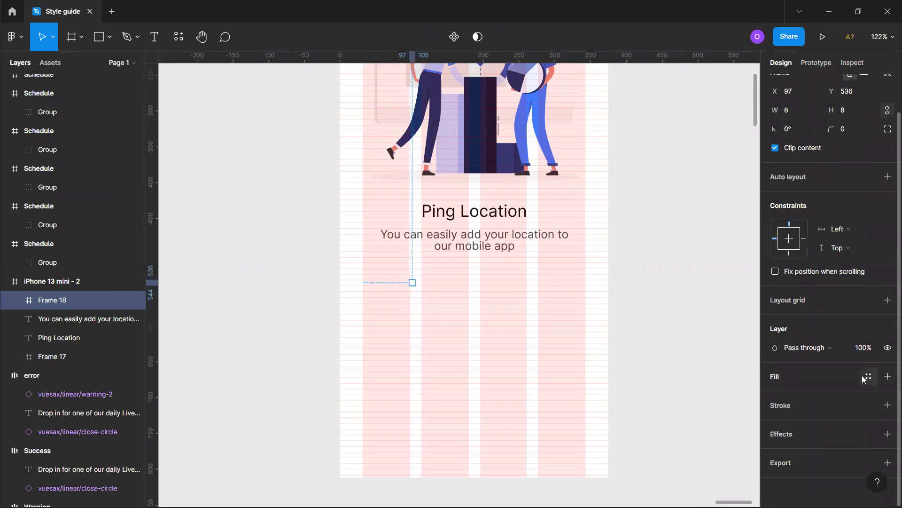
pyautogui.click(863, 379)
pyautogui.scroll(-3, 849, 416)
pyautogui.click(867, 407)
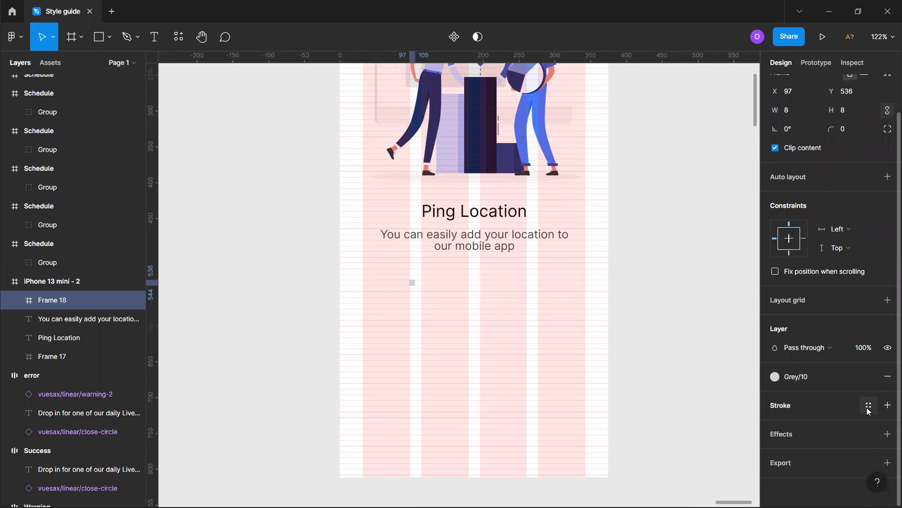
pyautogui.click(817, 379)
pyautogui.click(845, 405)
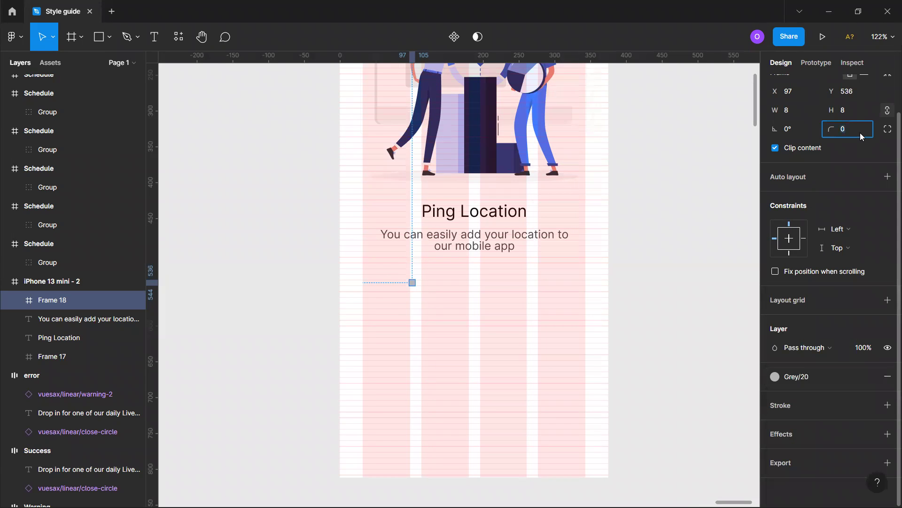
pyautogui.write('8')
pyautogui.press('Return')
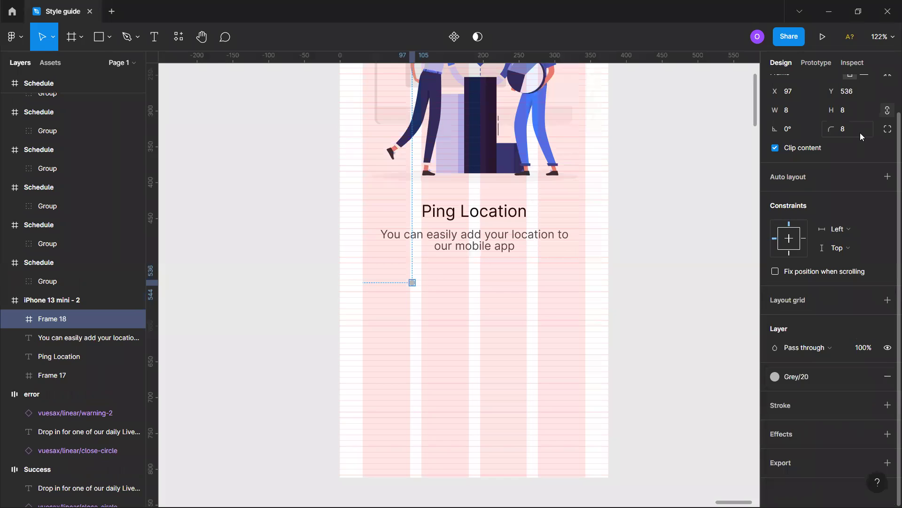
# Place a copy of the dot to its right and wrap both in a horizontal auto layout.
pyautogui.click(420, 284)
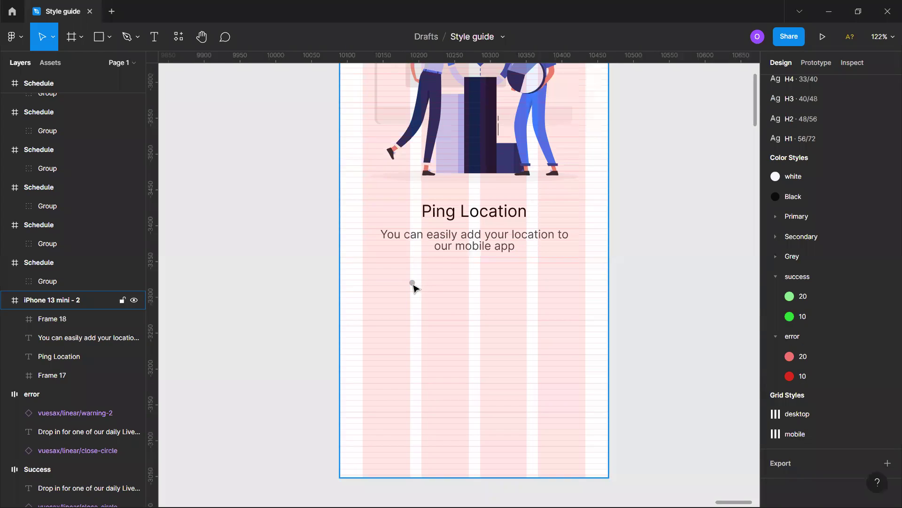
pyautogui.click(413, 282)
pyautogui.moveTo(414, 285); pyautogui.dragTo(426, 282)
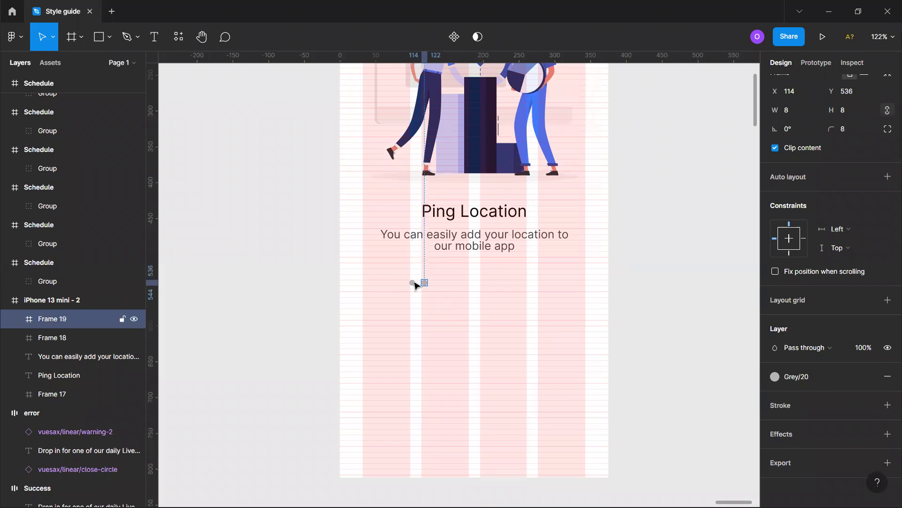
pyautogui.keyDown('shift'); pyautogui.click(412, 283); pyautogui.keyUp('shift')
pyautogui.hotkey('shift', 'a')
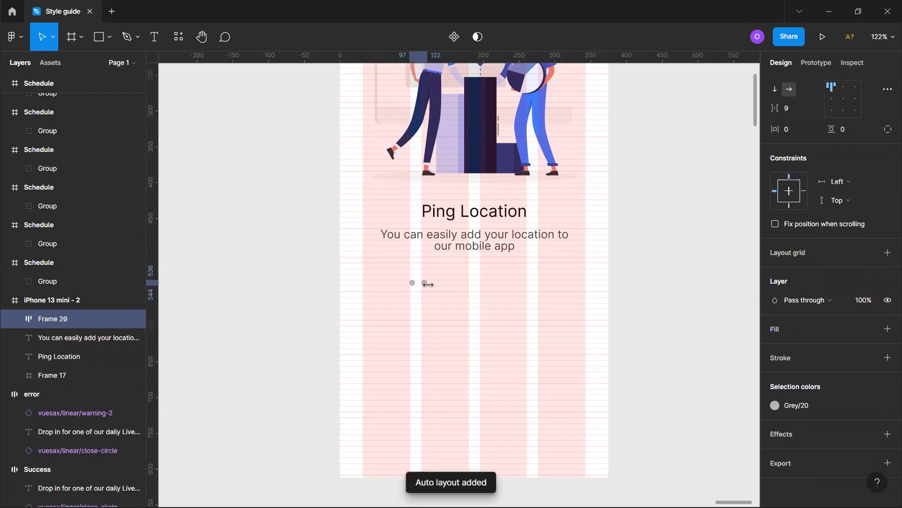
# Duplicate the second dot into a three-dot row and centre it horizontally in the phone frame.
pyautogui.scroll(3, 426, 284)
pyautogui.scroll(2, 422, 285)
pyautogui.doubleClick(422, 284)
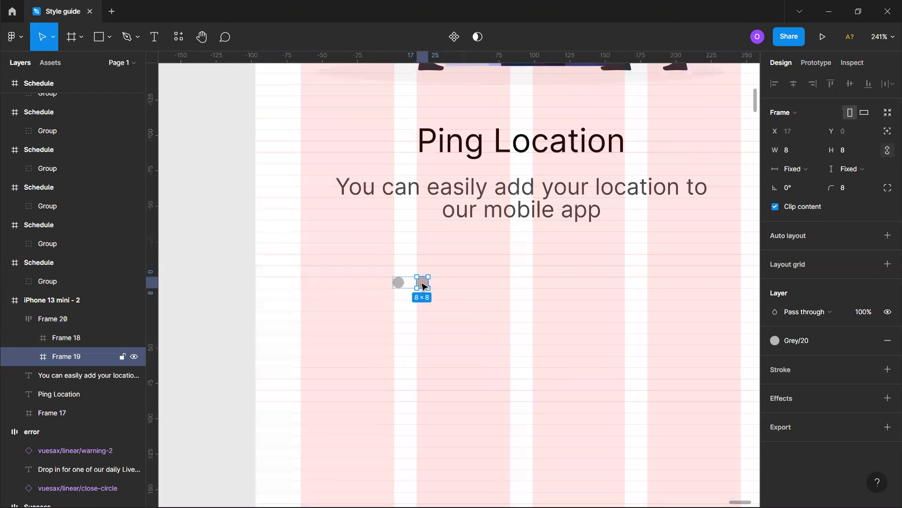
pyautogui.hotkey('ctrl', 'd')
pyautogui.click(483, 284)
pyautogui.click(437, 286)
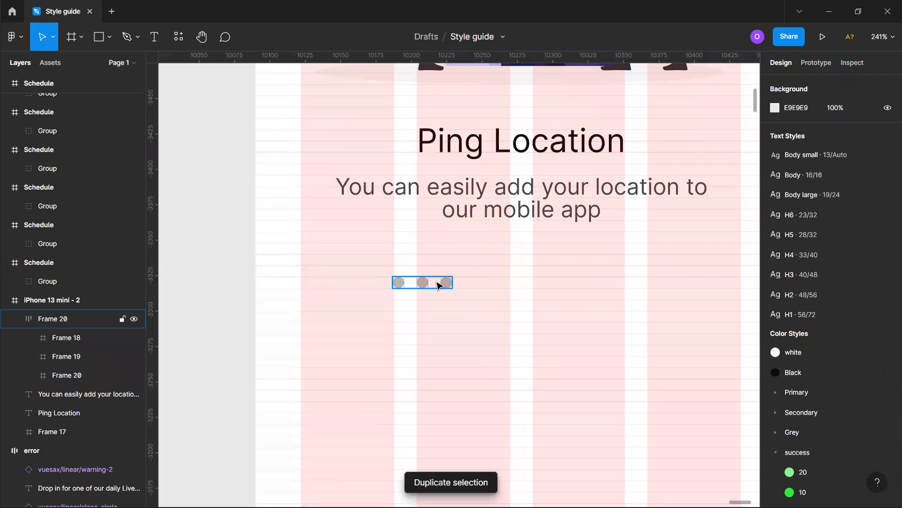
pyautogui.click(437, 286)
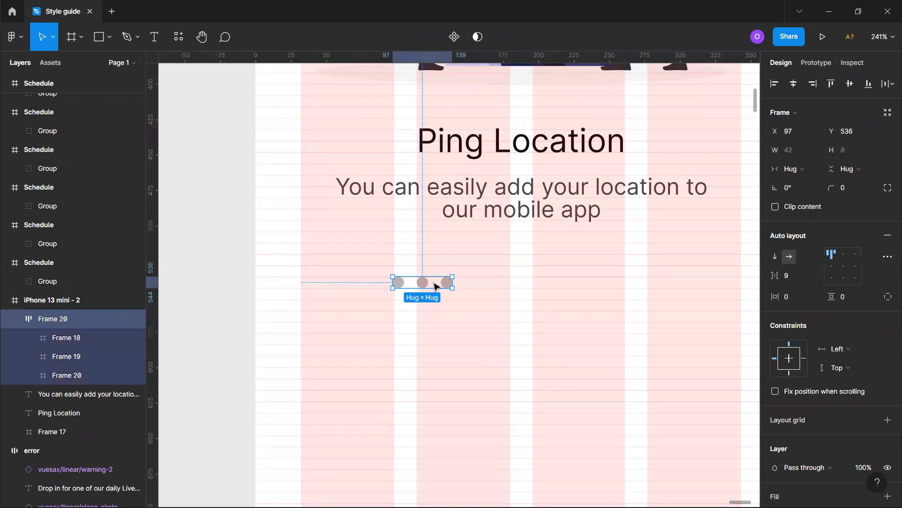
pyautogui.click(856, 84)
pyautogui.hotkey('ctrl', 'z')
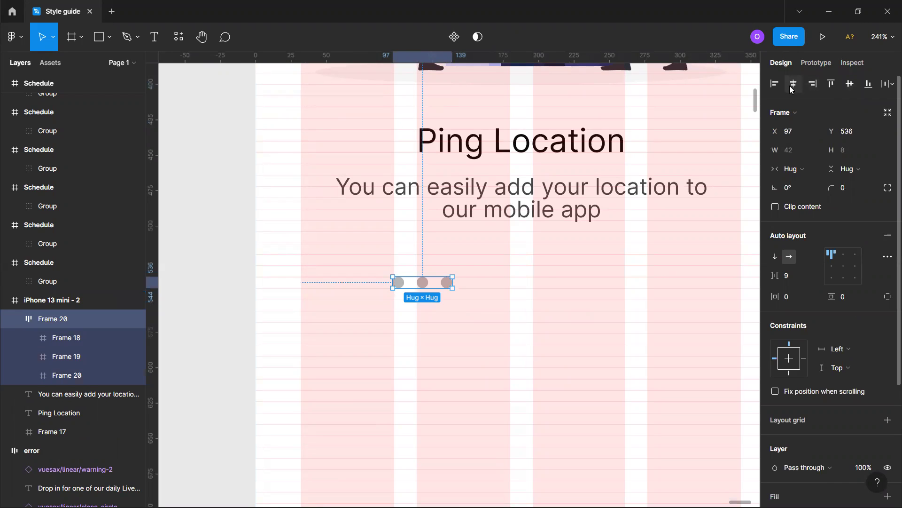
pyautogui.click(792, 87)
# Fill the first dot with Primary/60 to mark it as the active page.
pyautogui.scroll(-5, 559, 348)
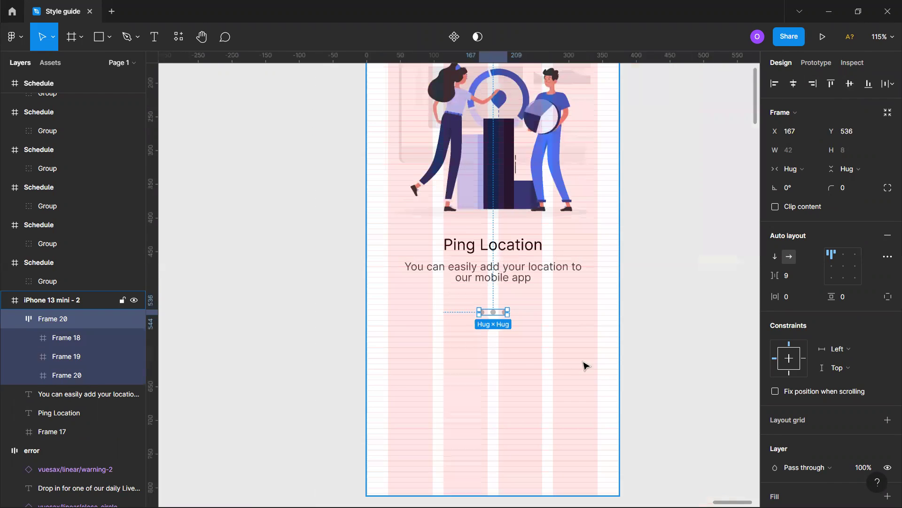
pyautogui.click(652, 318)
pyautogui.click(493, 312)
pyautogui.scroll(5, 493, 314)
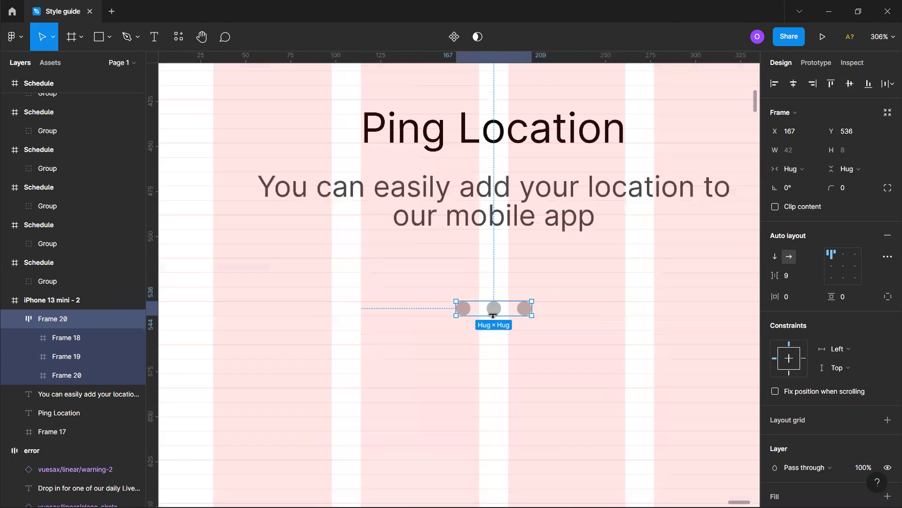
pyautogui.scroll(4, 493, 314)
pyautogui.scroll(2, 360, 285)
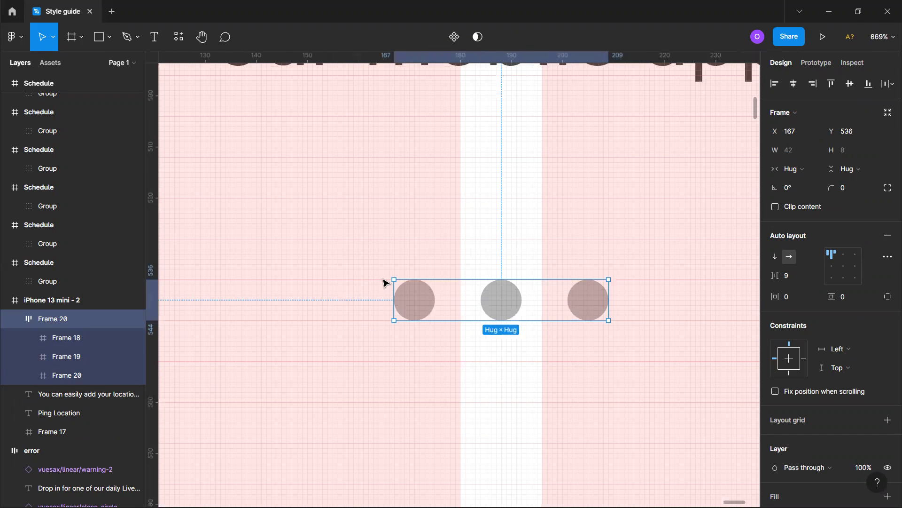
pyautogui.scroll(-5, 487, 275)
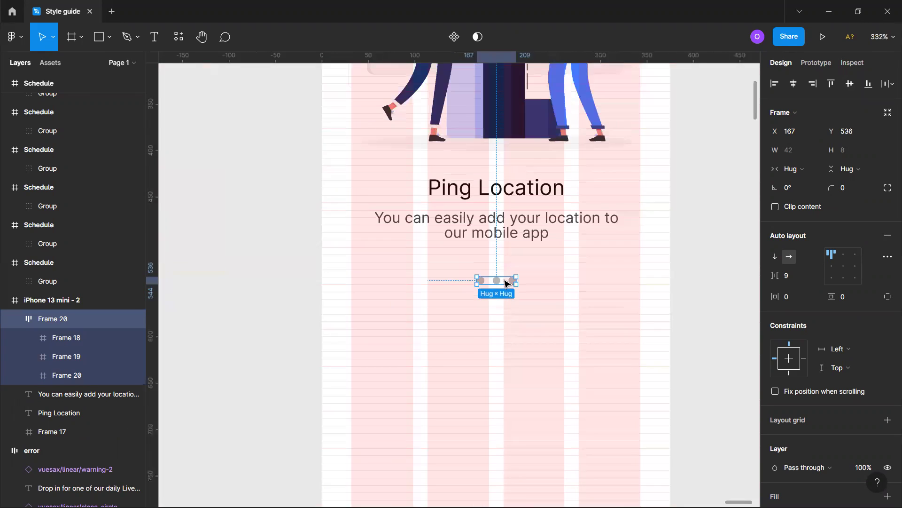
pyautogui.scroll(-1, 507, 283)
pyautogui.doubleClick(483, 280)
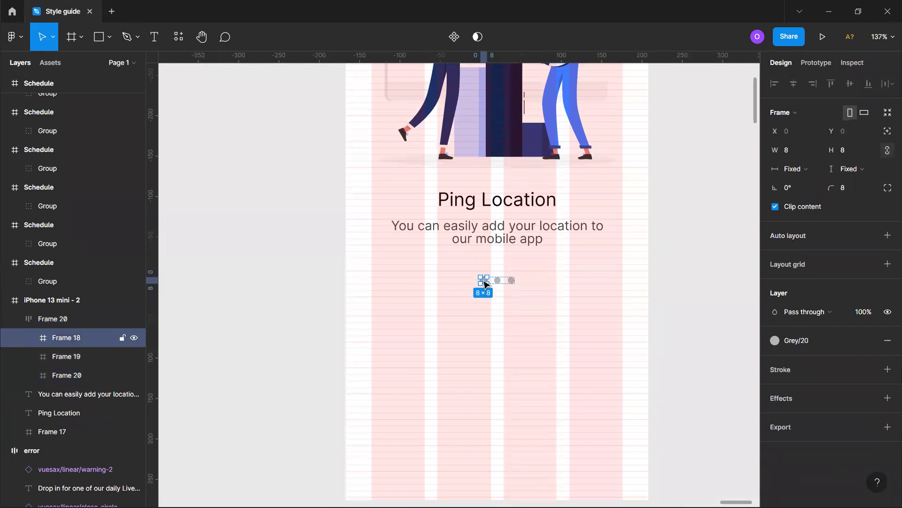
pyautogui.click(820, 339)
pyautogui.scroll(3, 838, 404)
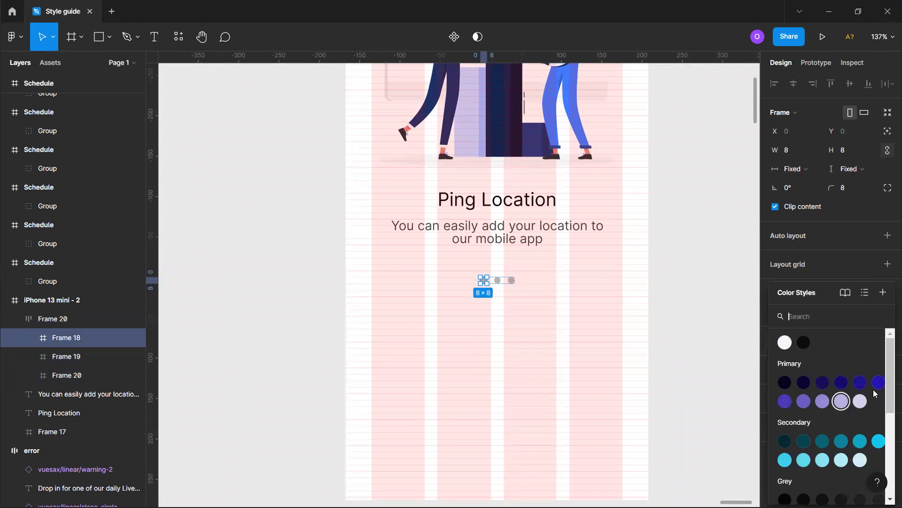
pyautogui.click(877, 384)
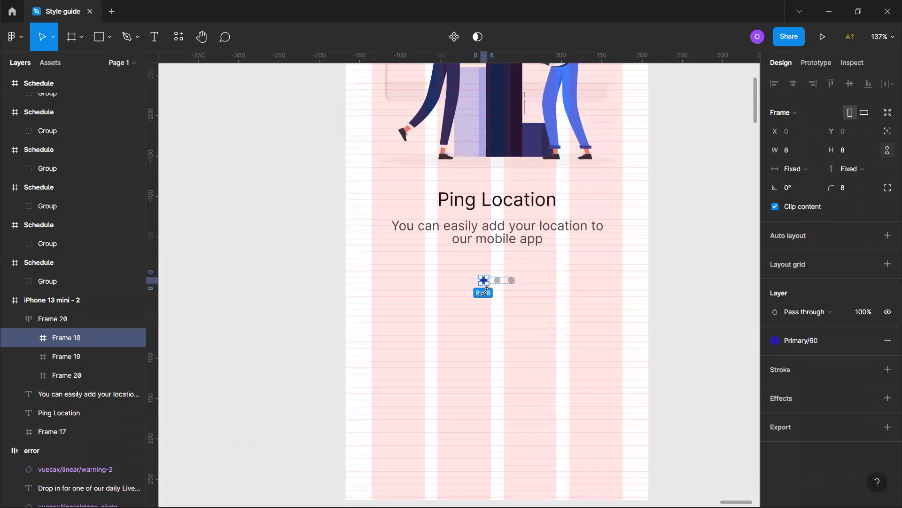
pyautogui.scroll(-5, 639, 288)
pyautogui.click(614, 306)
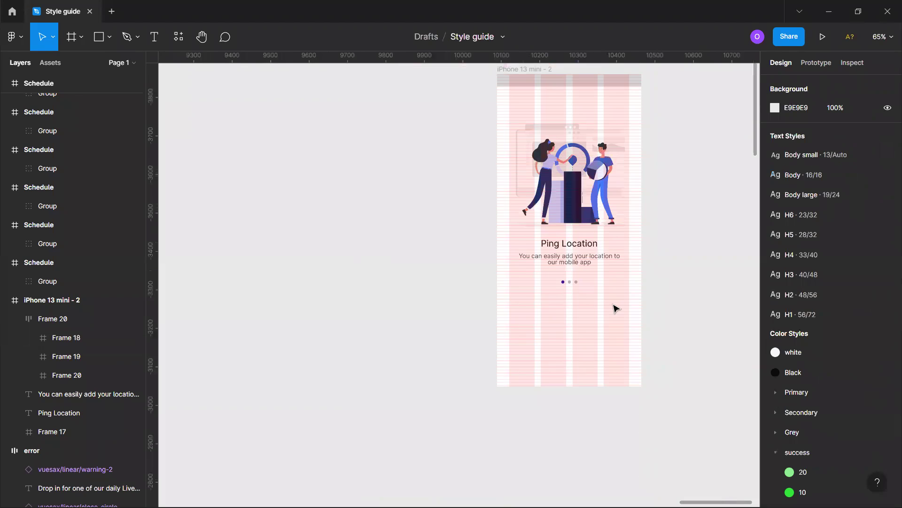
# Switch the left sidebar to Assets to show the local components.
pyautogui.hscroll(5, 601, 310)
pyautogui.scroll(2, 517, 315)
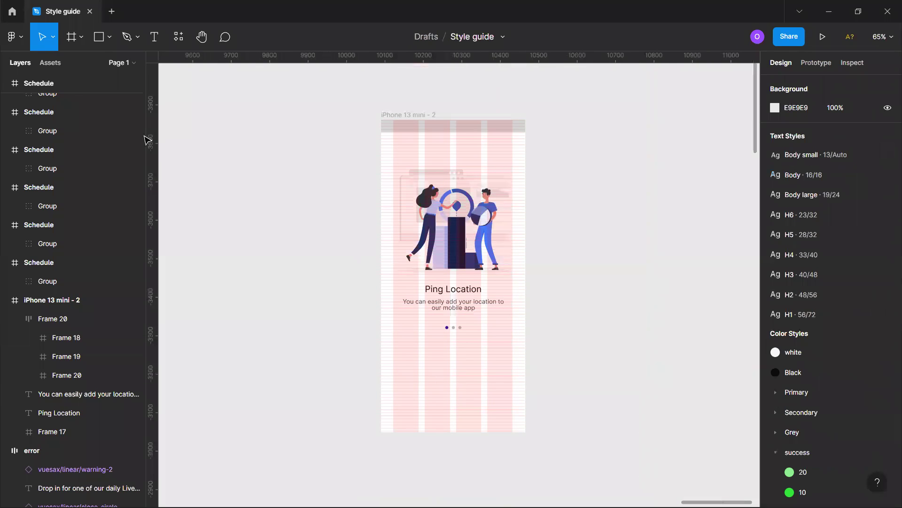
pyautogui.click(47, 64)
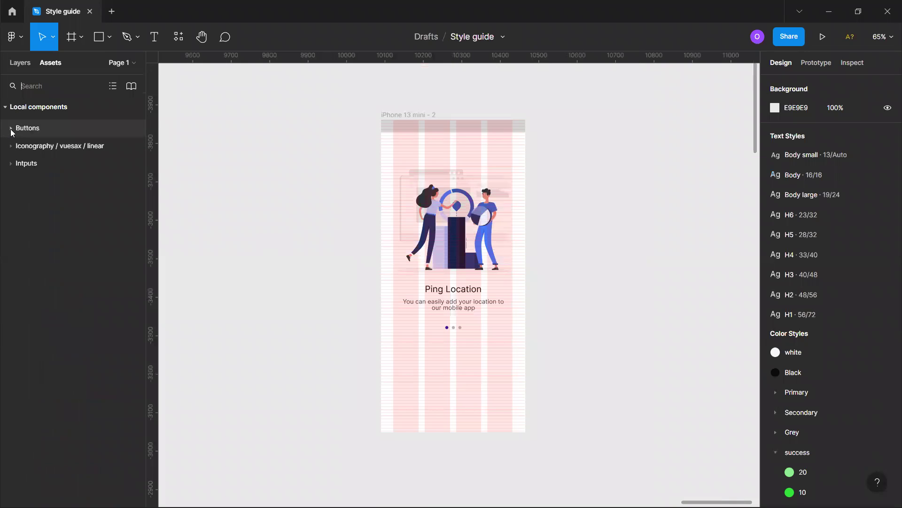
# From the Buttons group, place a filled primary button and an outlined button below the page dots.
pyautogui.click(11, 130)
pyautogui.click(13, 318)
pyautogui.click(10, 320)
pyautogui.click(9, 335)
pyautogui.click(8, 335)
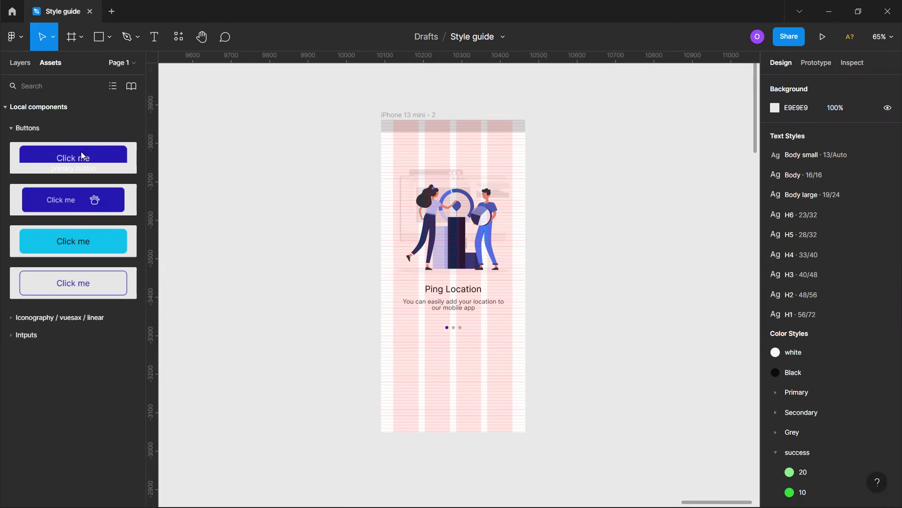
pyautogui.moveTo(82, 152); pyautogui.dragTo(463, 368)
pyautogui.moveTo(329, 380); pyautogui.dragTo(456, 414)
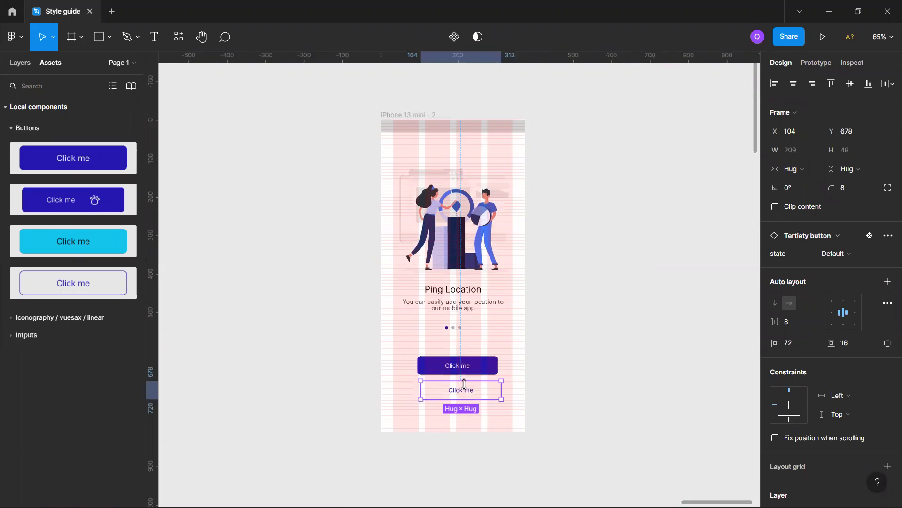
# Label the filled button 'Register' and the outlined button 'Login'.
pyautogui.scroll(5, 464, 383)
pyautogui.click(468, 346)
pyautogui.click(467, 349)
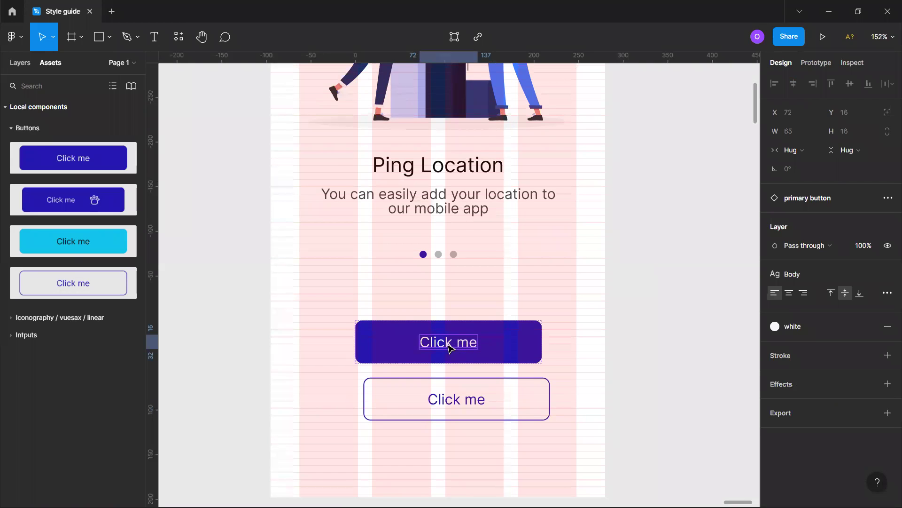
pyautogui.doubleClick(450, 348)
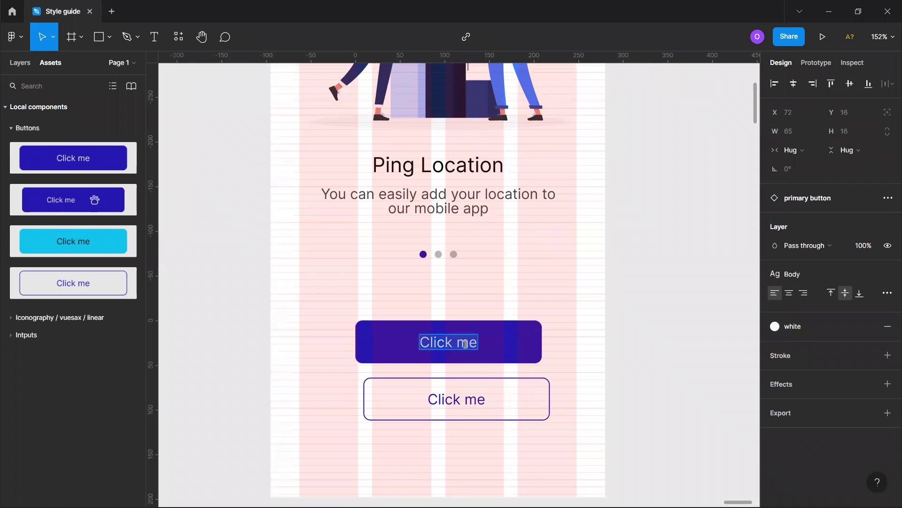
pyautogui.write('Log')
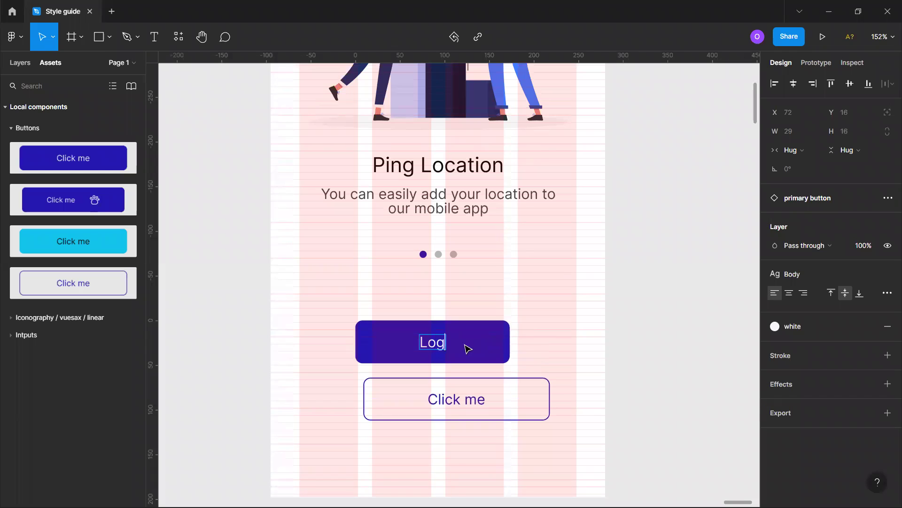
pyautogui.write(' in')
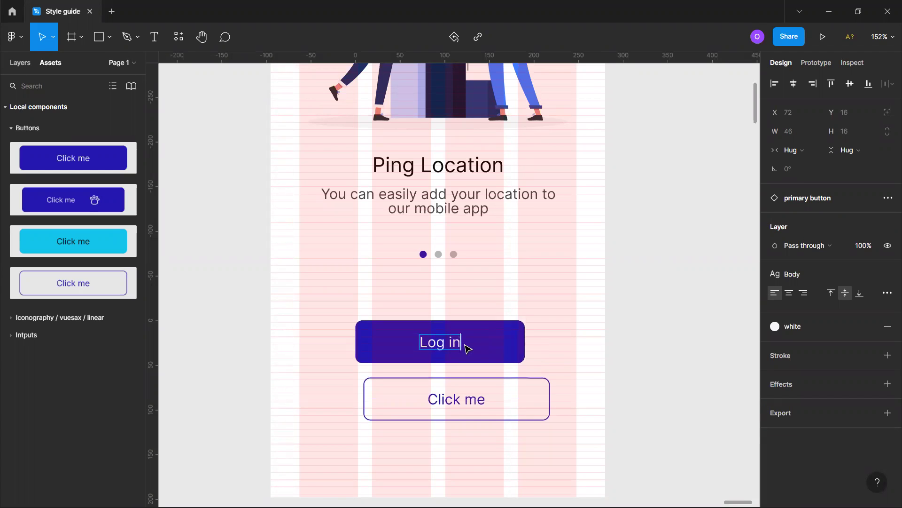
pyautogui.press('Escape')
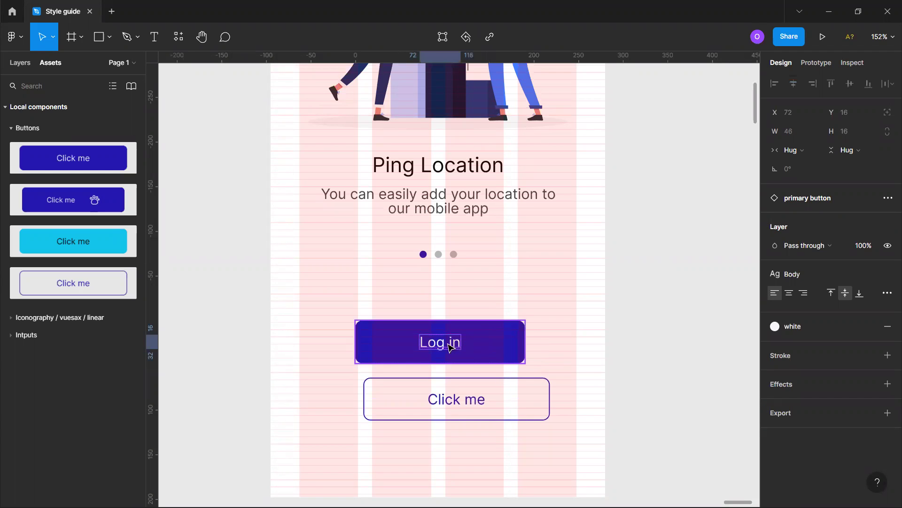
pyautogui.doubleClick(450, 347)
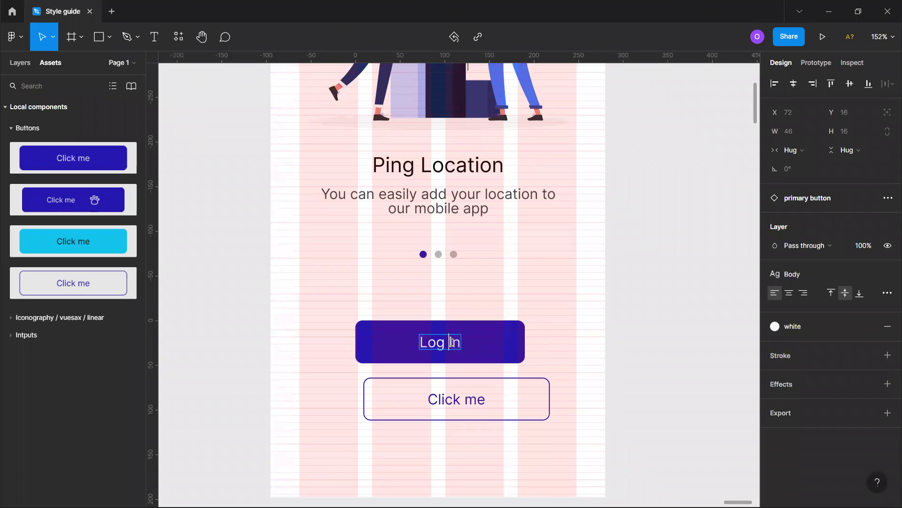
pyautogui.write('R')
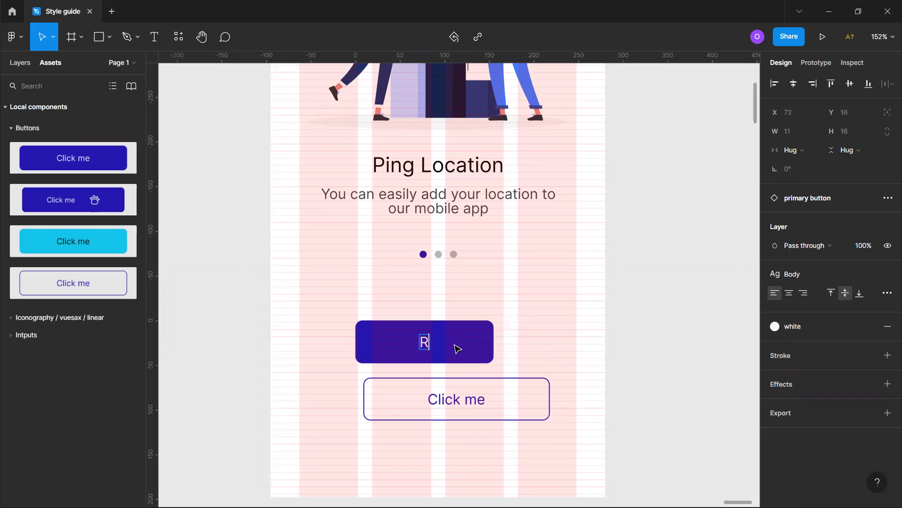
pyautogui.write('egister')
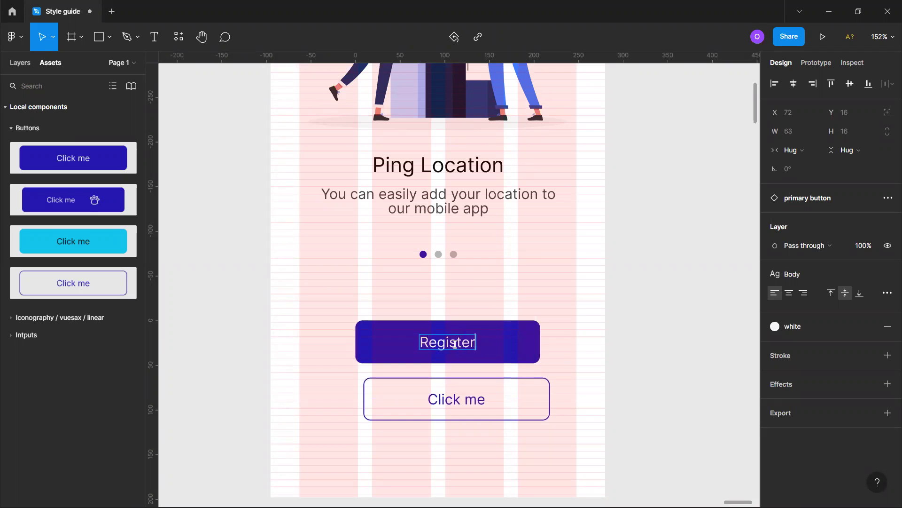
pyautogui.click(470, 407)
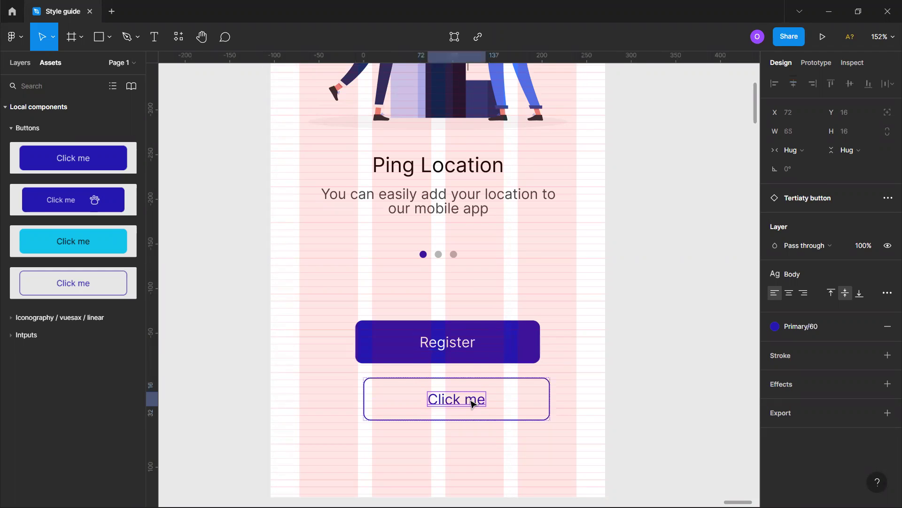
pyautogui.doubleClick(472, 402)
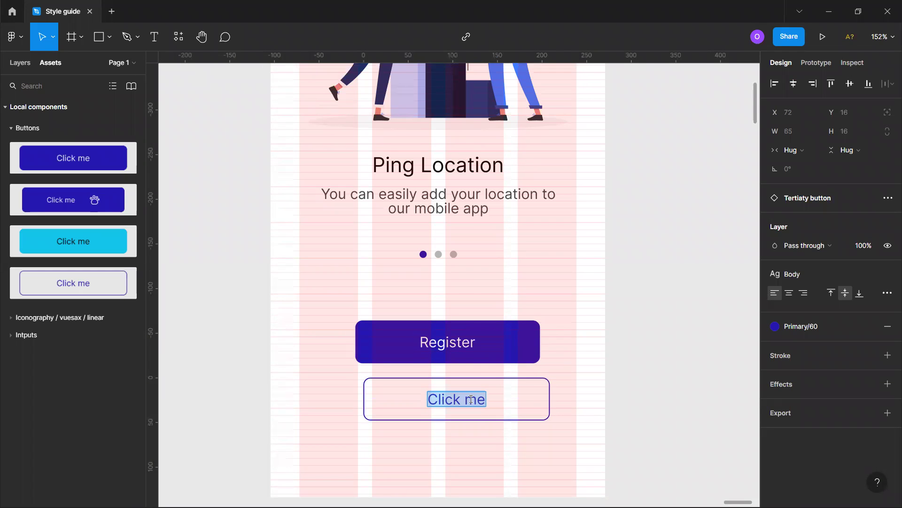
pyautogui.write('Login')
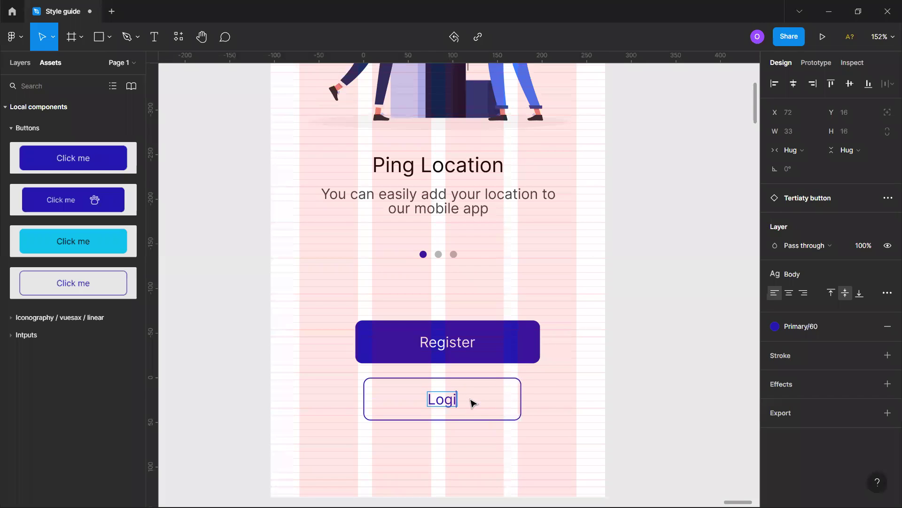
pyautogui.press('Escape')
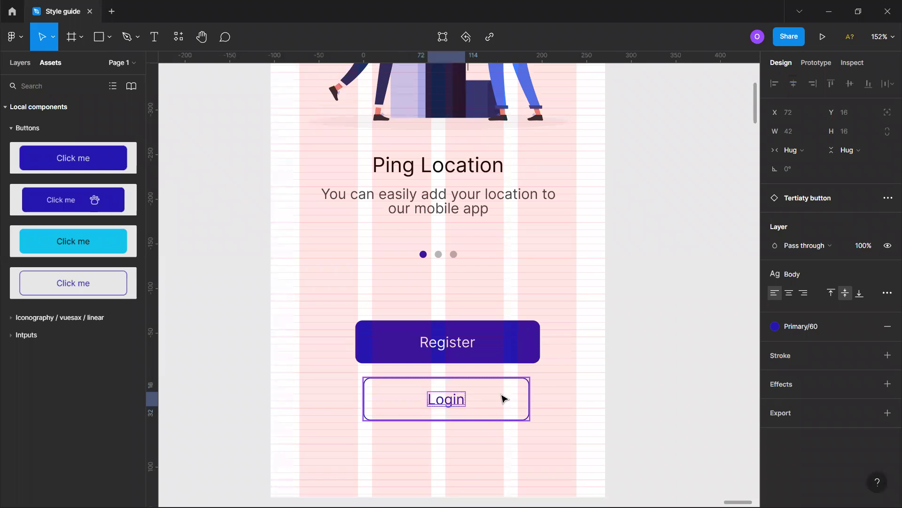
pyautogui.click(491, 355)
# Stretch the Register and Login buttons to the grid margins so both are 311 px wide.
pyautogui.moveTo(555, 343); pyautogui.dragTo(579, 342)
pyautogui.moveTo(350, 343); pyautogui.dragTo(302, 342)
pyautogui.click(498, 407)
pyautogui.moveTo(529, 398); pyautogui.dragTo(578, 398)
pyautogui.moveTo(339, 403); pyautogui.dragTo(298, 399)
# Nudge Register up slightly and snap Login 8 px below it.
pyautogui.click(463, 341)
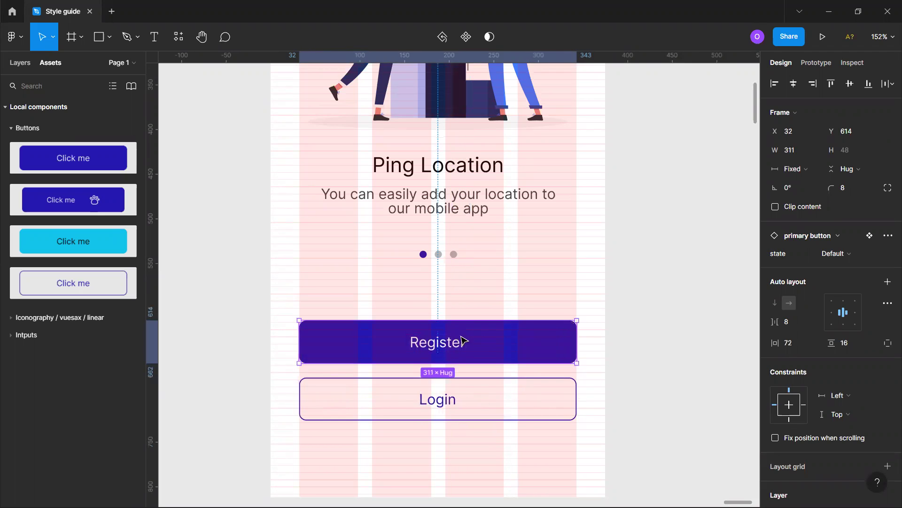
pyautogui.moveTo(463, 336); pyautogui.dragTo(461, 336)
pyautogui.moveTo(462, 389); pyautogui.dragTo(466, 386)
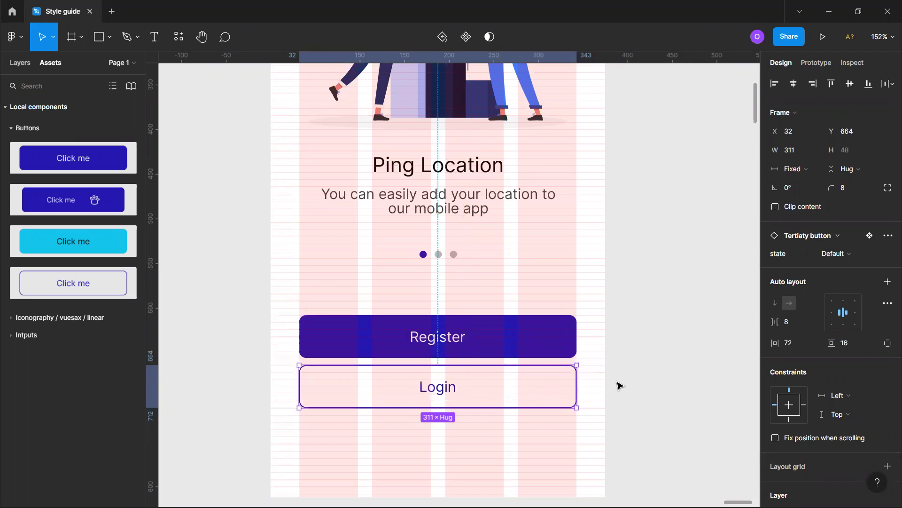
pyautogui.click(619, 385)
# Hide the layout grids on the iPhone 13 mini - 2 frame.
pyautogui.scroll(-5, 620, 386)
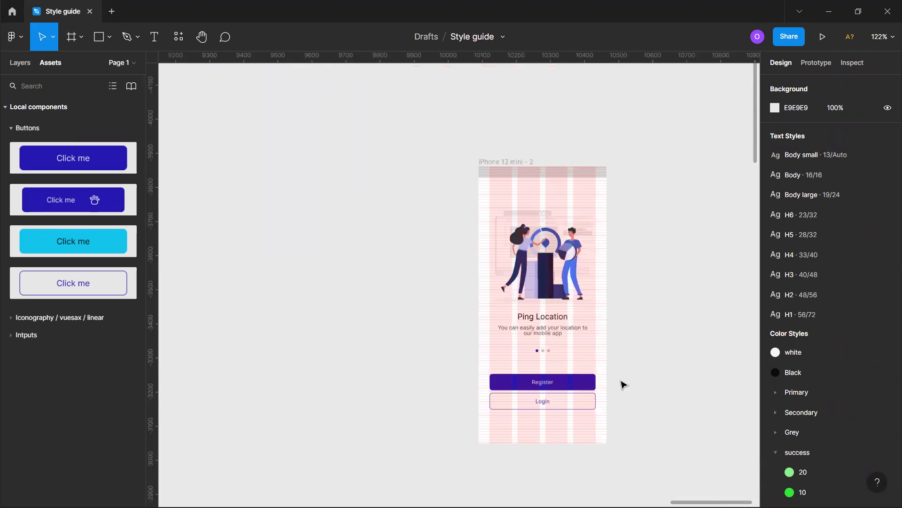
pyautogui.hscroll(2, 619, 388)
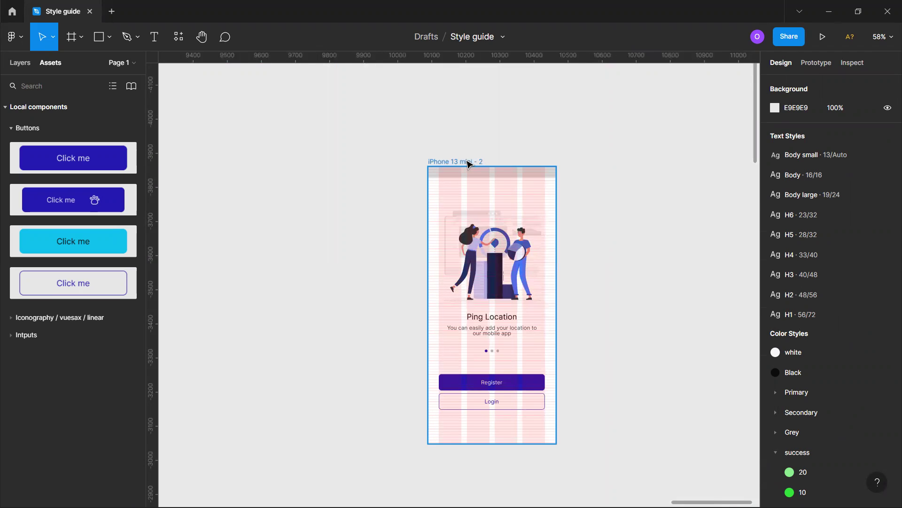
pyautogui.click(469, 164)
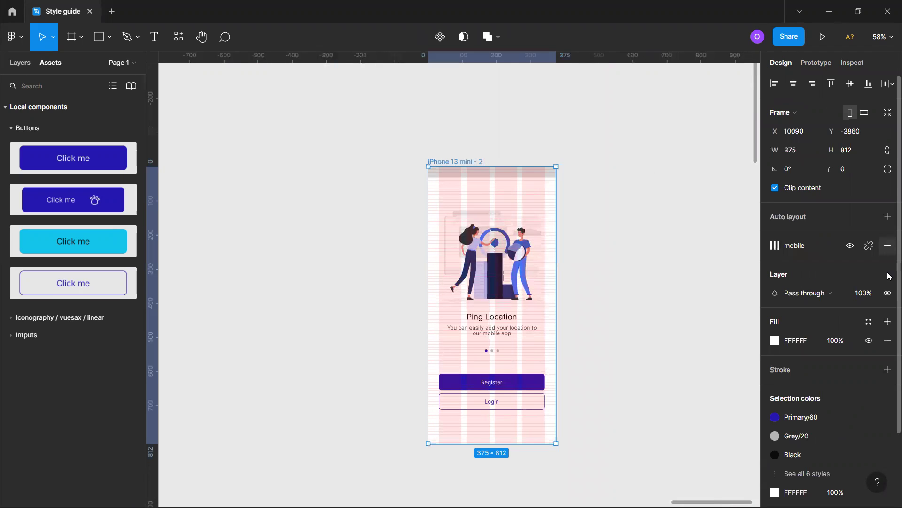
pyautogui.click(851, 248)
pyautogui.click(629, 404)
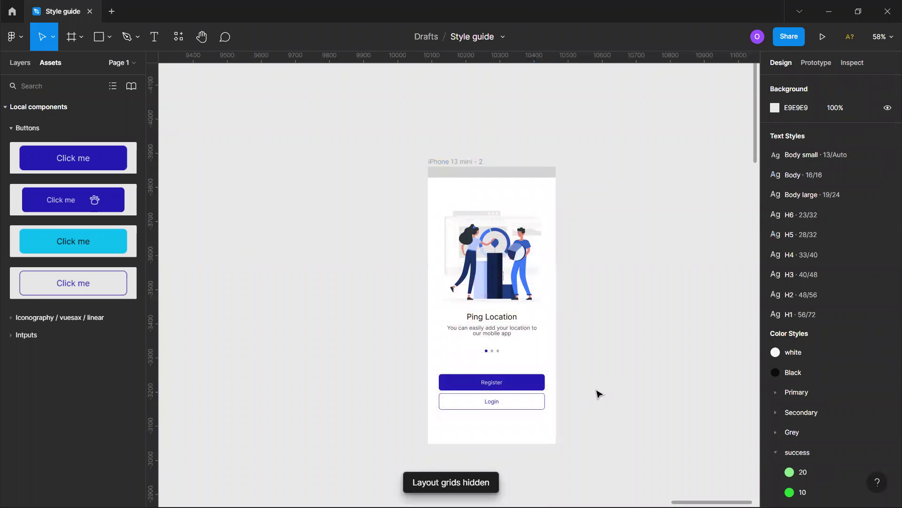
pyautogui.scroll(5, 540, 403)
pyautogui.scroll(-5, 540, 405)
pyautogui.scroll(5, 540, 404)
pyautogui.scroll(-8, 531, 388)
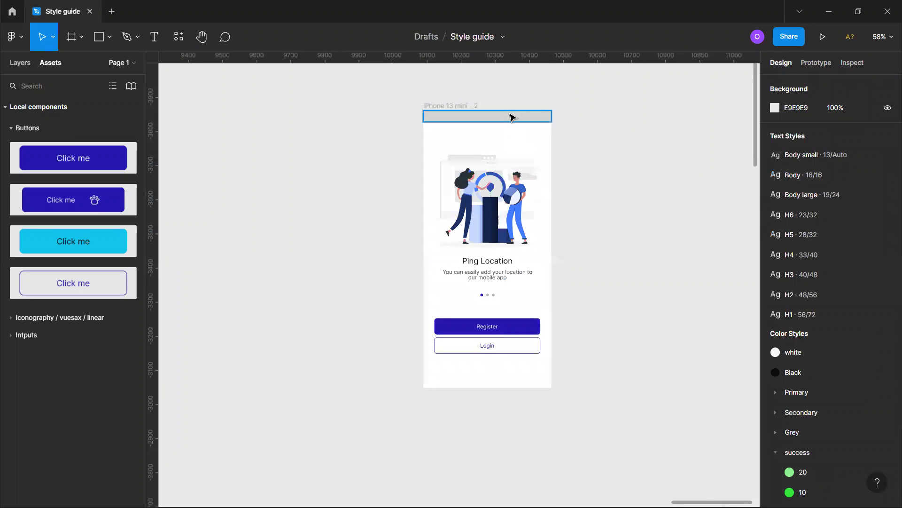
pyautogui.click(512, 117)
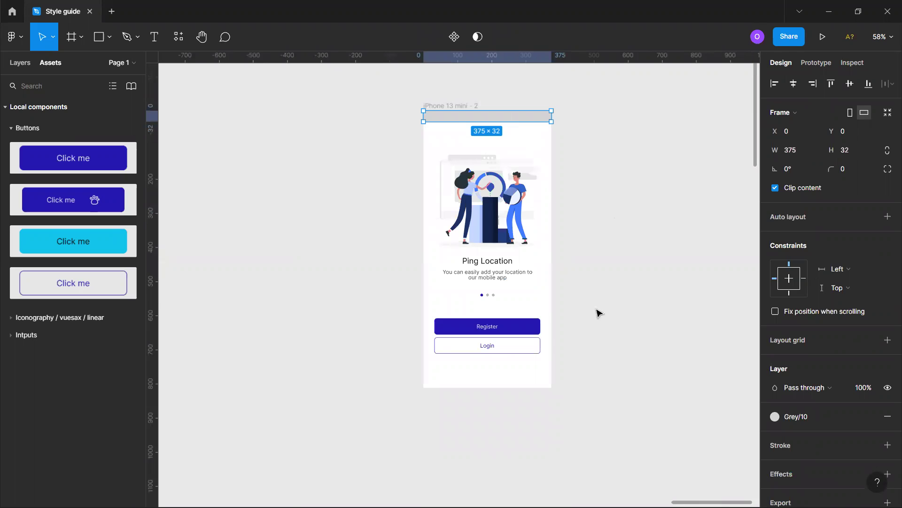
pyautogui.scroll(2, 491, 338)
pyautogui.scroll(3, 492, 342)
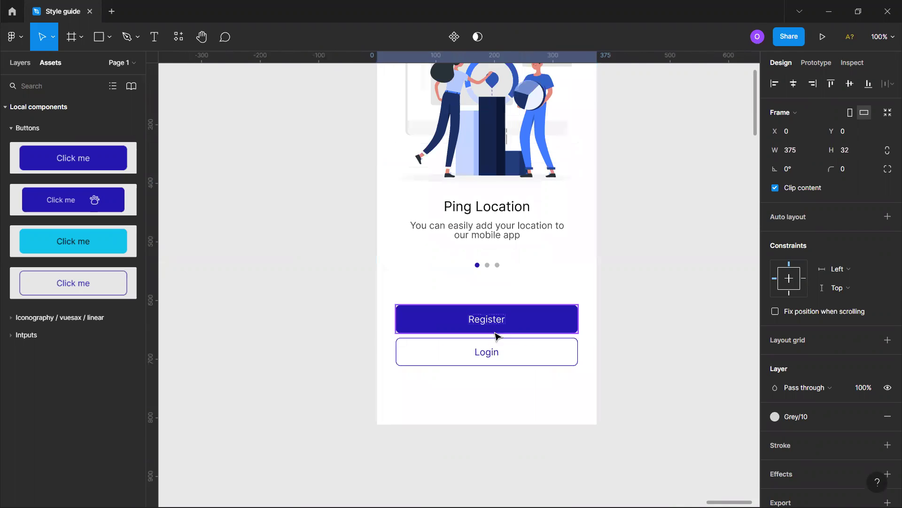
pyautogui.scroll(2, 493, 256)
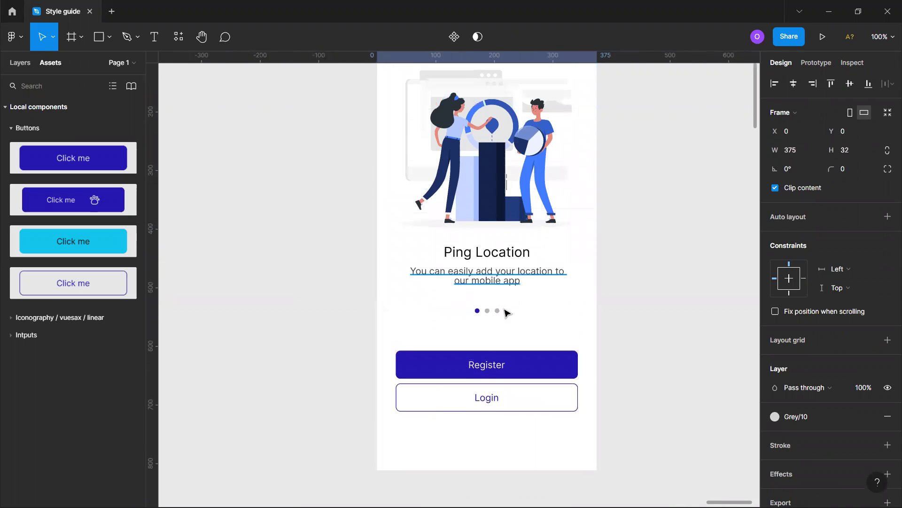
pyautogui.click(484, 257)
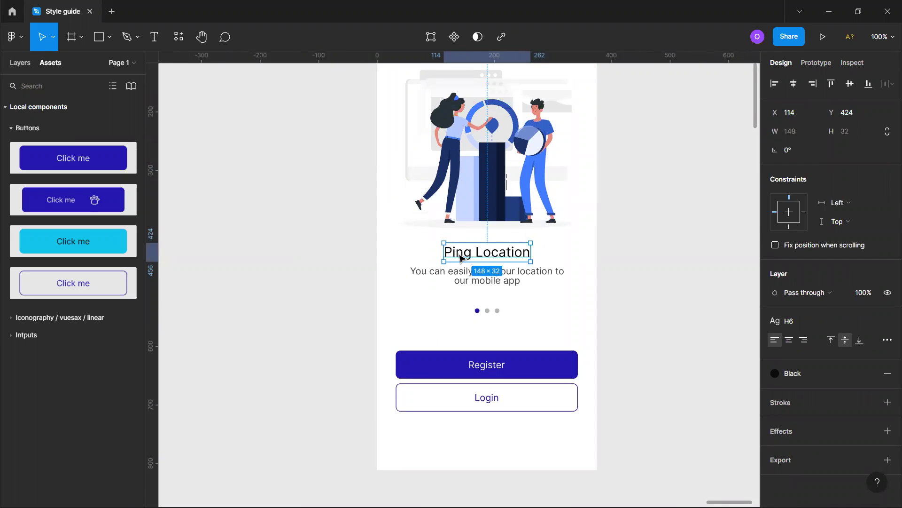
pyautogui.click(482, 280)
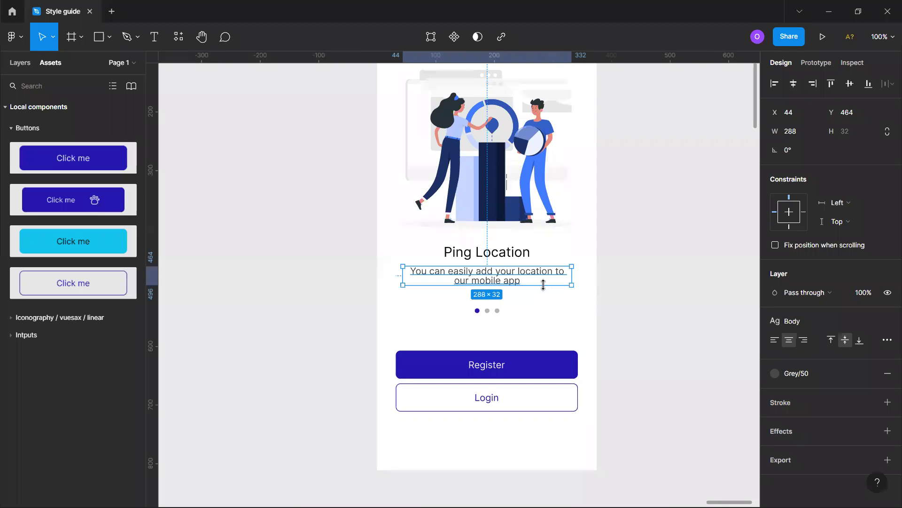
pyautogui.click(486, 311)
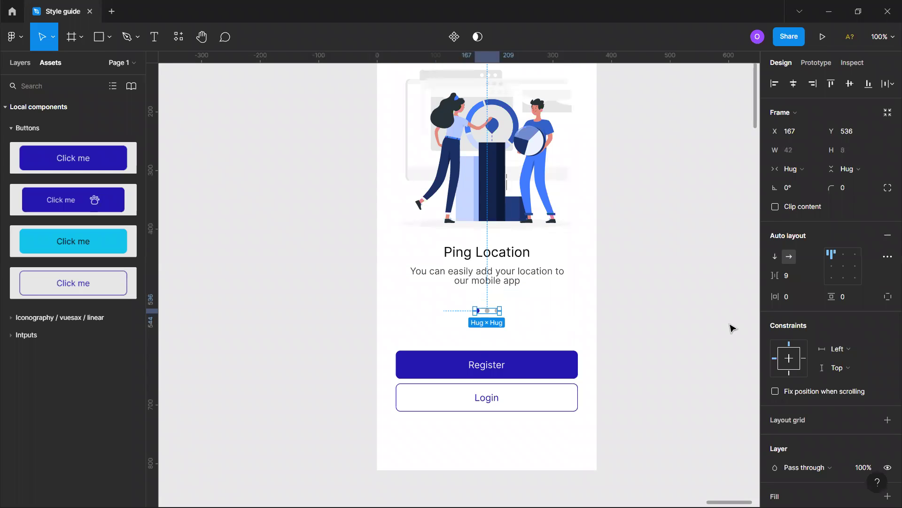
pyautogui.scroll(3, 719, 441)
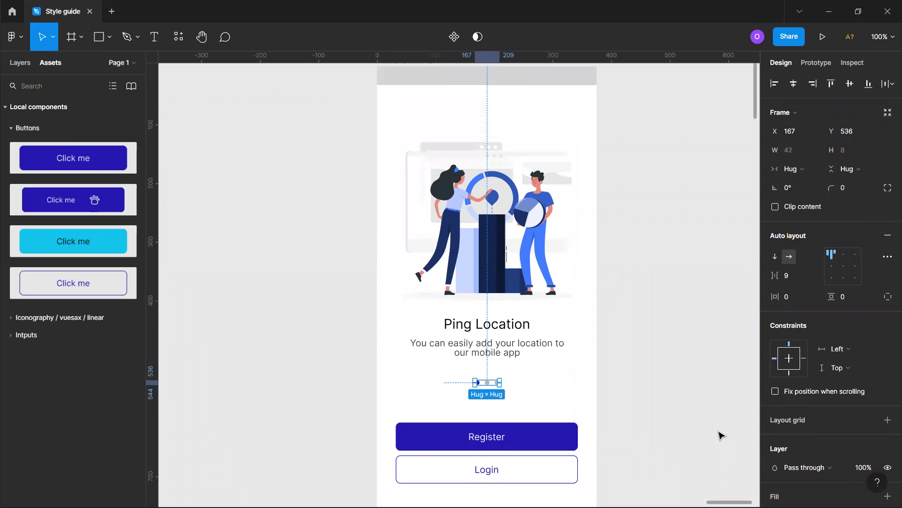
pyautogui.scroll(-1, 650, 362)
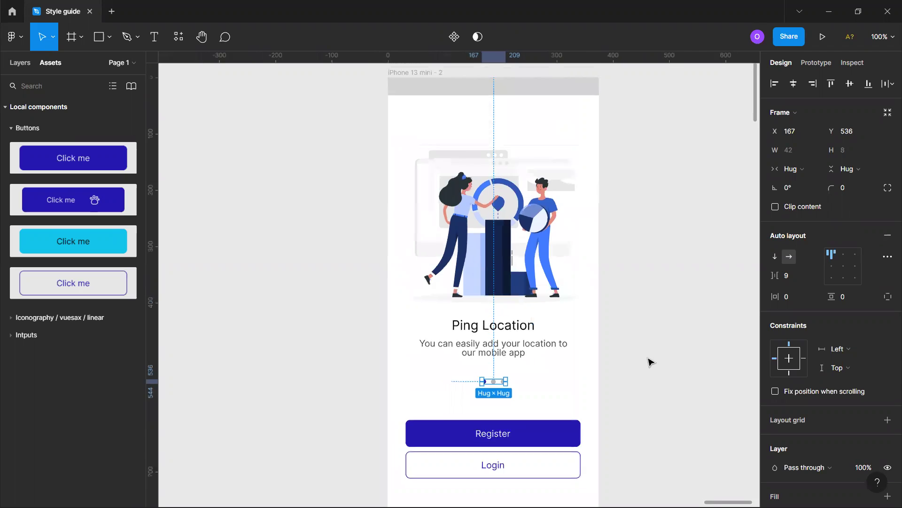
pyautogui.scroll(-4, 650, 361)
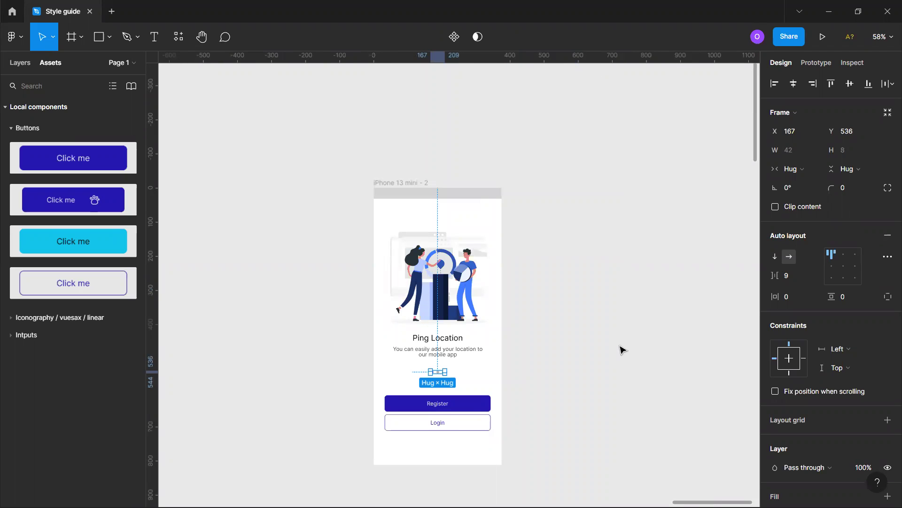
pyautogui.scroll(-3, 622, 350)
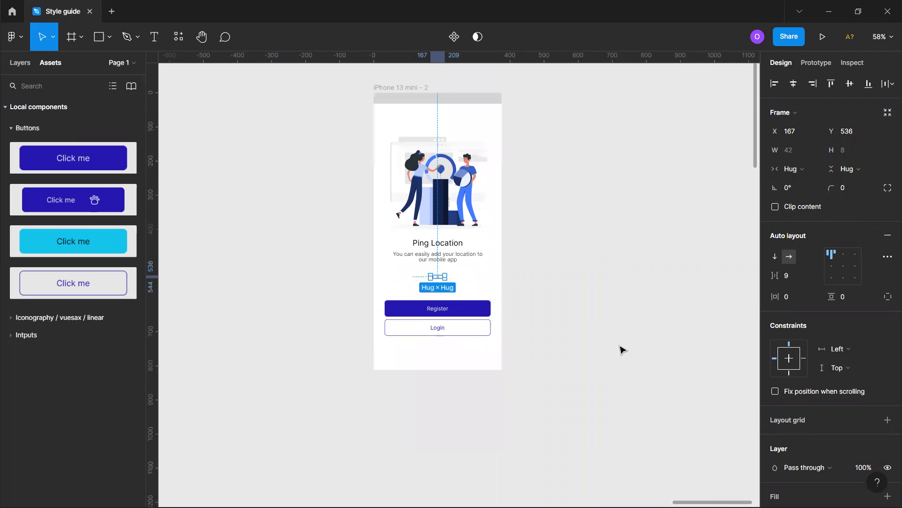
pyautogui.click(470, 301)
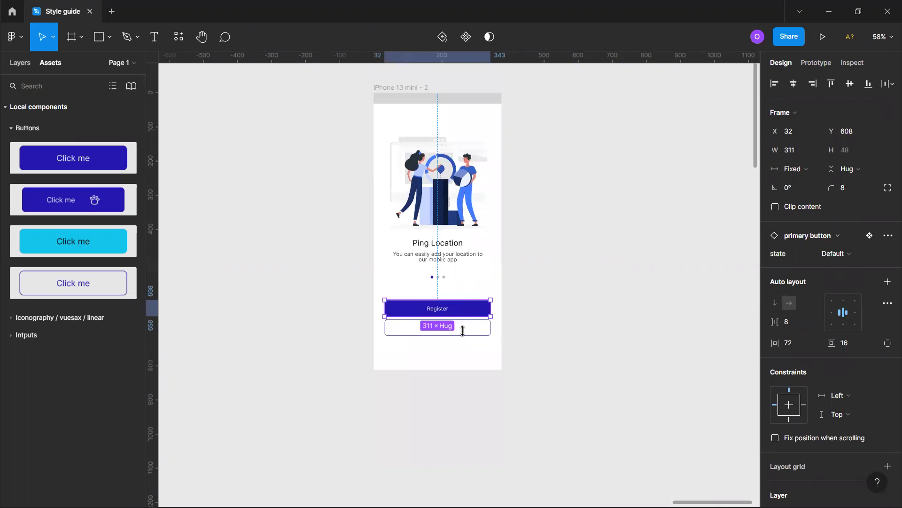
pyautogui.click(584, 342)
pyautogui.click(463, 334)
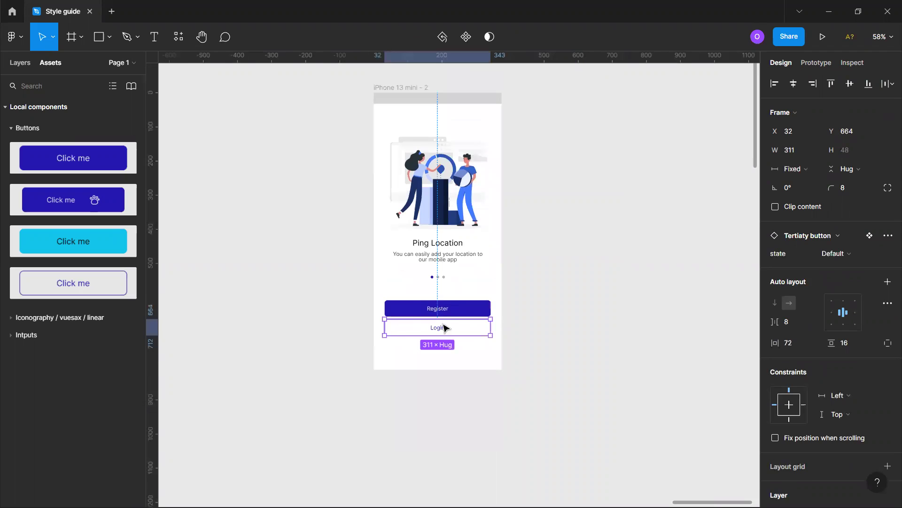
pyautogui.click(514, 433)
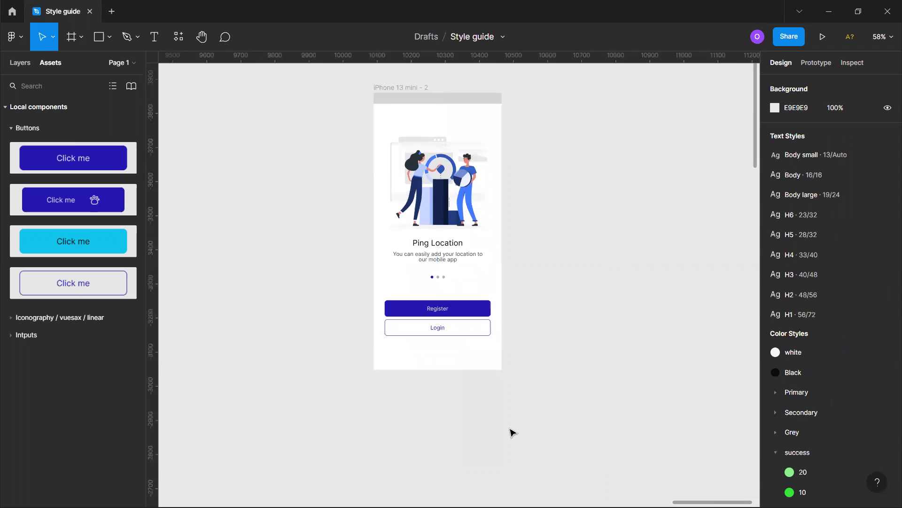
pyautogui.click(471, 312)
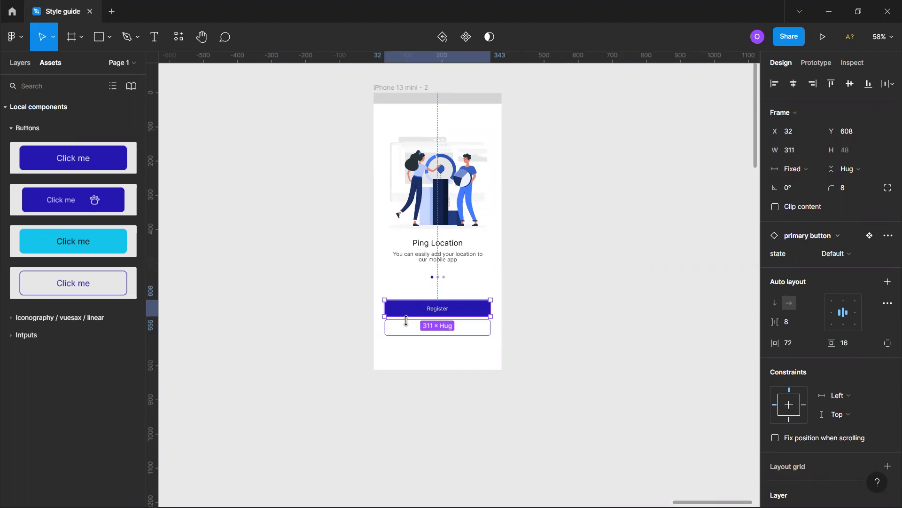
# Duplicate iPhone 13 mini - 2 to the right as iPhone 13 mini - 3 and copy the illustration into it.
pyautogui.click(412, 89)
pyautogui.moveTo(412, 89); pyautogui.dragTo(564, 89)
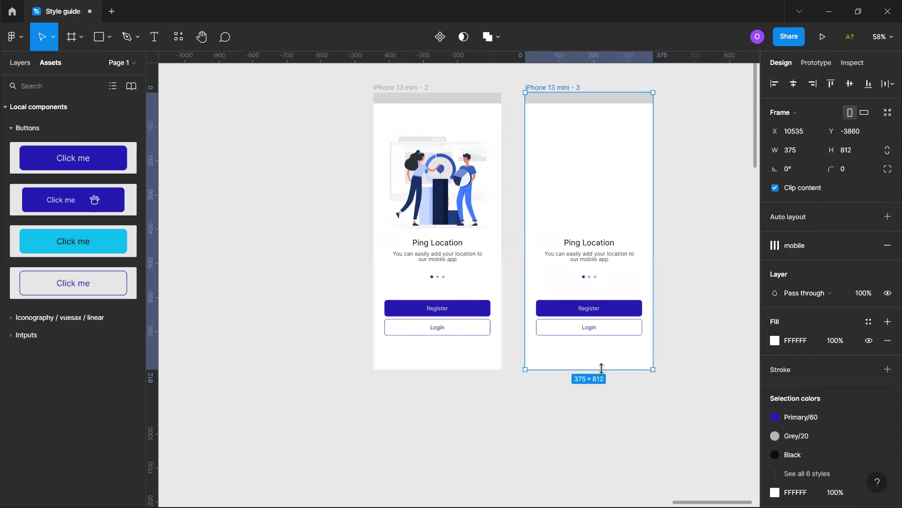
pyautogui.click(456, 212)
pyautogui.moveTo(454, 205); pyautogui.dragTo(604, 205)
pyautogui.click(685, 236)
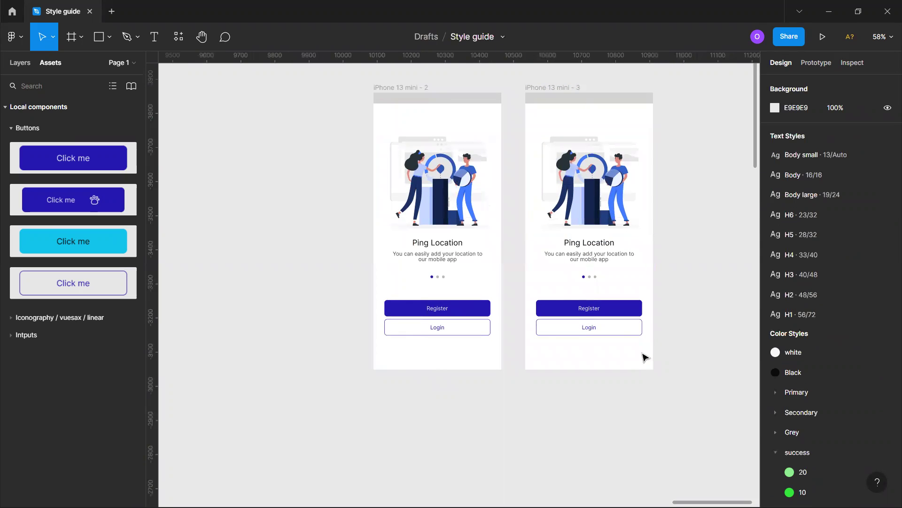
# Apply the Yellow colour style to the Default primary button variant's fill.
pyautogui.scroll(-1, 607, 329)
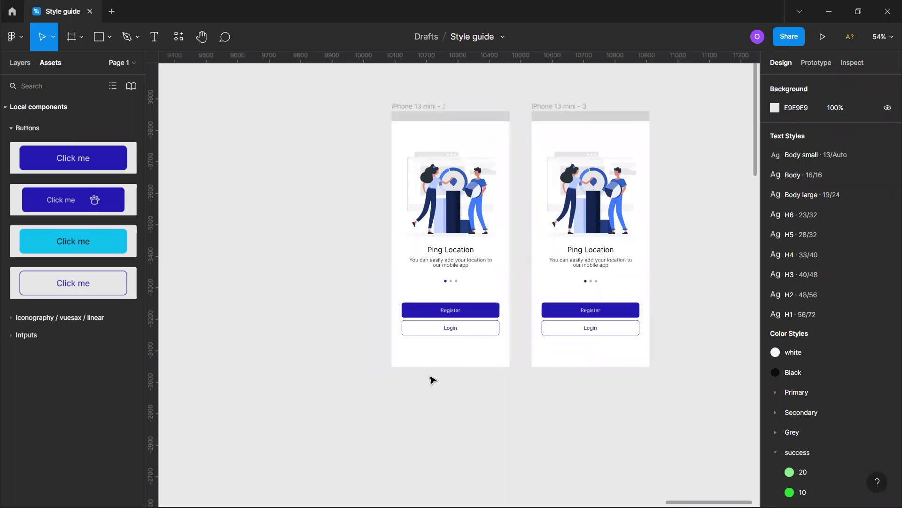
pyautogui.scroll(-5, 431, 376)
pyautogui.scroll(-4, 324, 409)
pyautogui.hscroll(-6, 324, 411)
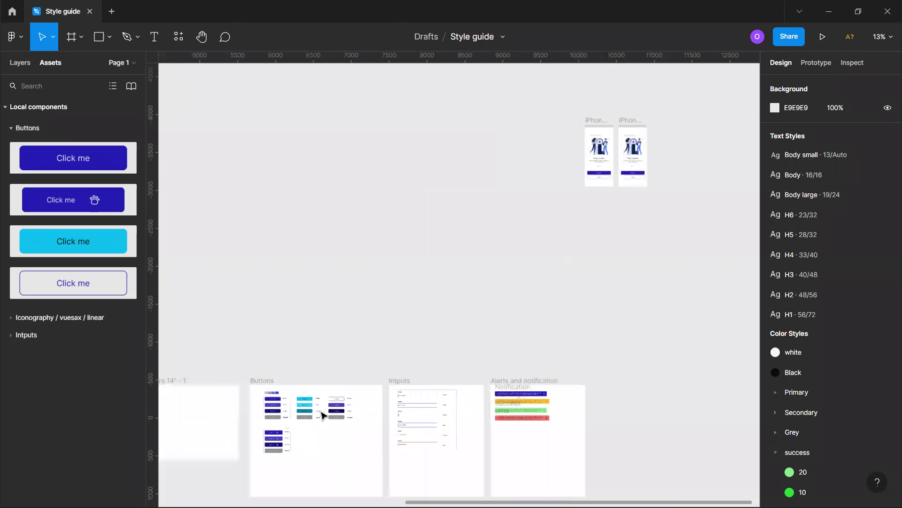
pyautogui.scroll(8, 407, 406)
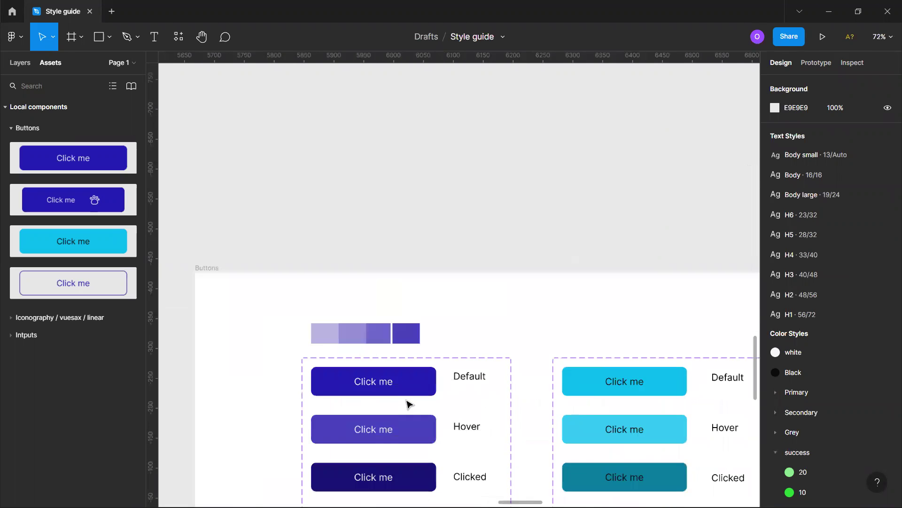
pyautogui.click(409, 377)
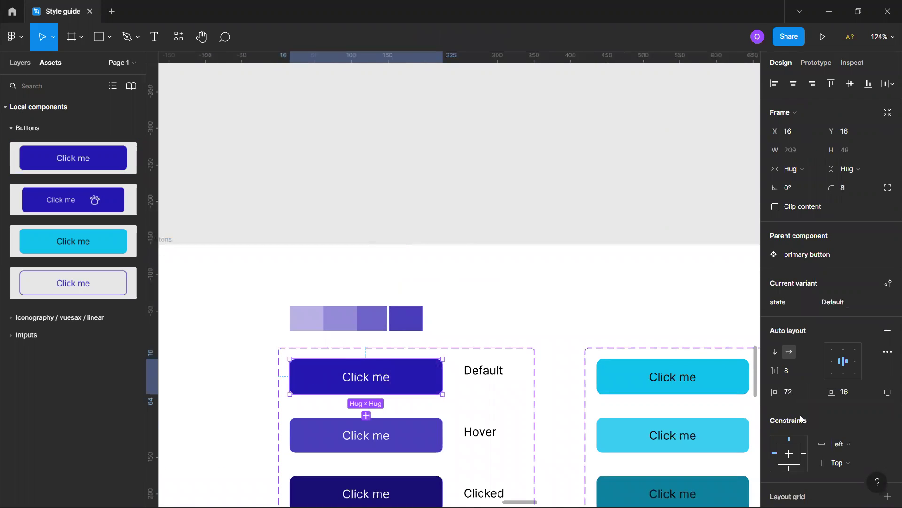
pyautogui.scroll(-5, 803, 409)
pyautogui.click(811, 311)
pyautogui.scroll(-6, 841, 452)
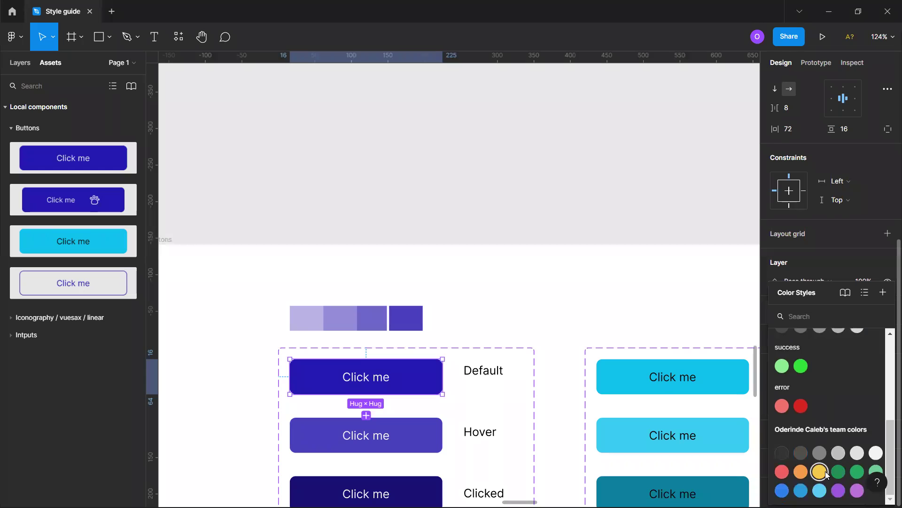
pyautogui.press('Escape')
pyautogui.click(806, 387)
pyautogui.scroll(-5, 669, 462)
pyautogui.click(670, 463)
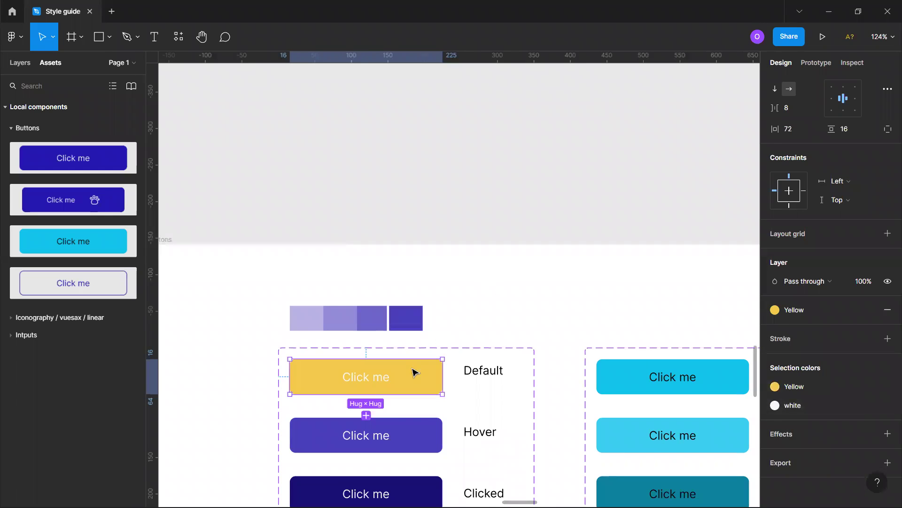
pyautogui.click(557, 277)
# Save the button's yellow fill as a new colour style named state=Default.
pyautogui.scroll(-5, 540, 296)
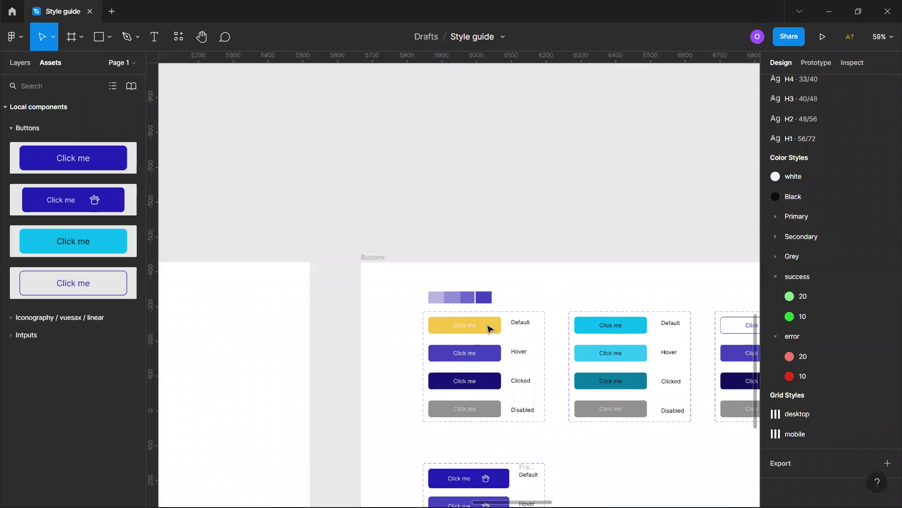
pyautogui.click(489, 327)
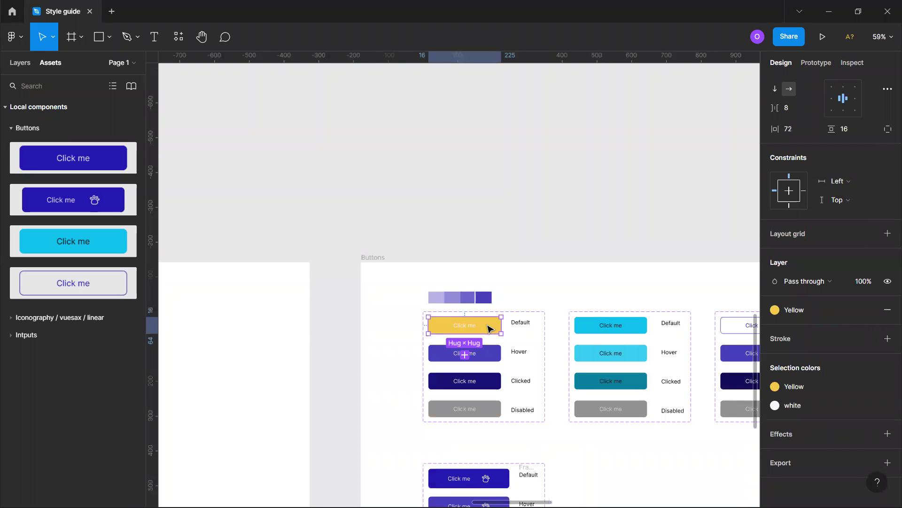
pyautogui.hotkey('ctrl', '/')
pyautogui.press('Return')
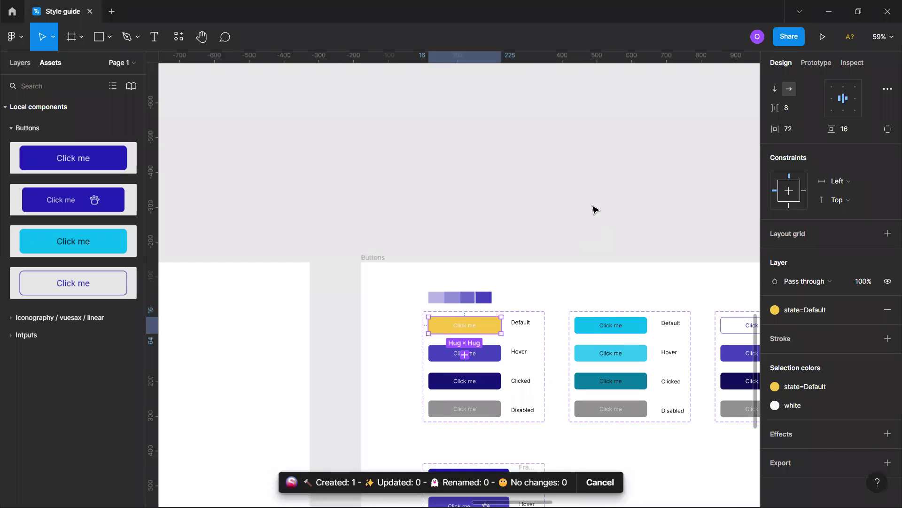
pyautogui.click(590, 249)
pyautogui.hotkey('shift', '1')
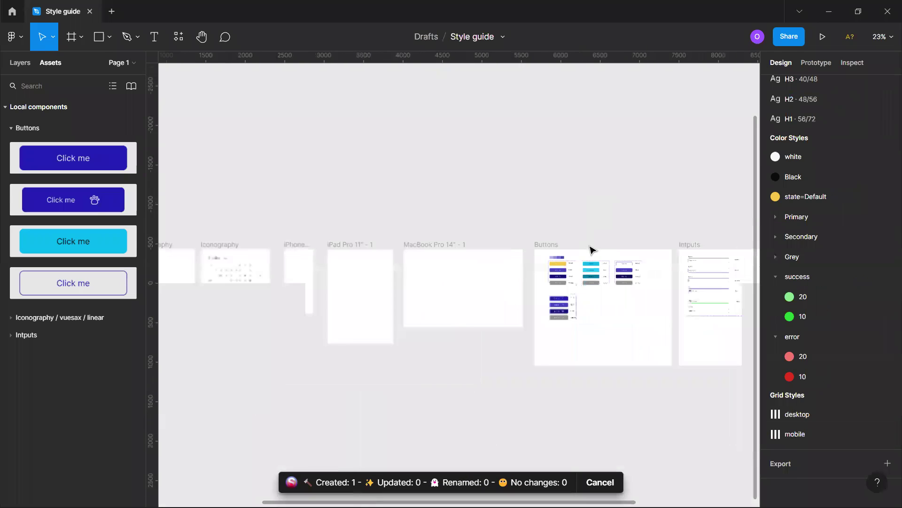
# Undo the yellow fill so both Register buttons are dark primary blue again.
pyautogui.hscroll(3, 596, 248)
pyautogui.scroll(5, 596, 248)
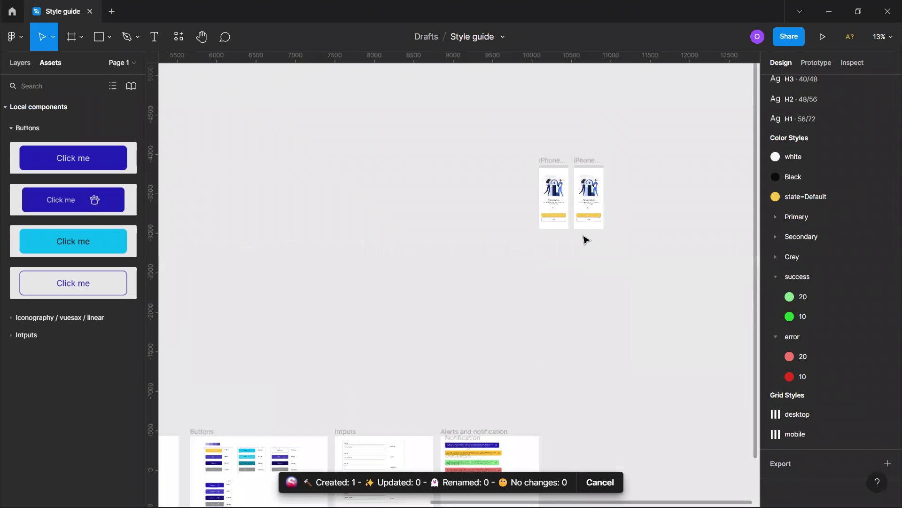
pyautogui.scroll(6, 573, 218)
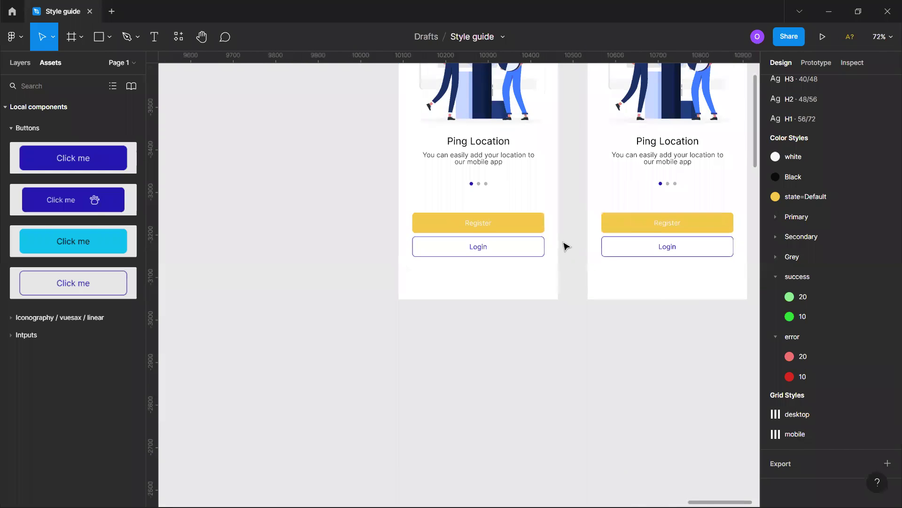
pyautogui.scroll(5, 487, 298)
pyautogui.hscroll(-2, 475, 315)
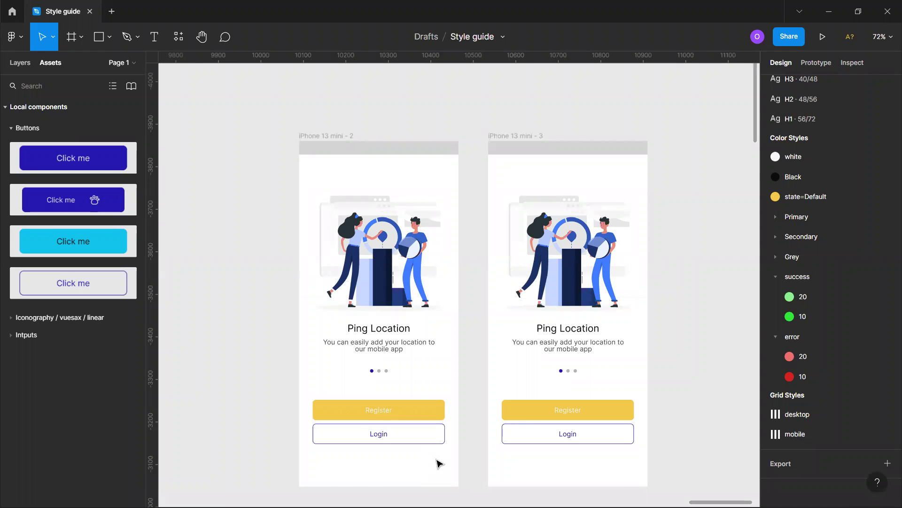
pyautogui.scroll(-1, 429, 418)
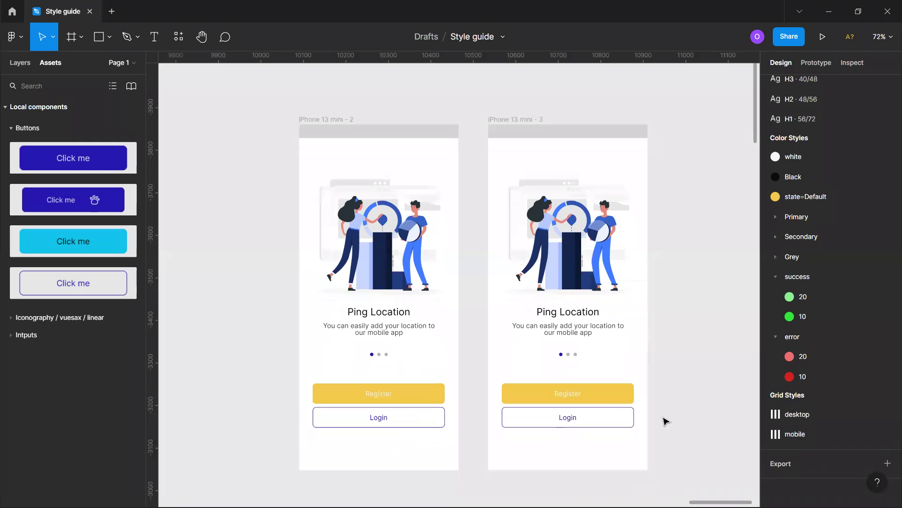
pyautogui.click(435, 445)
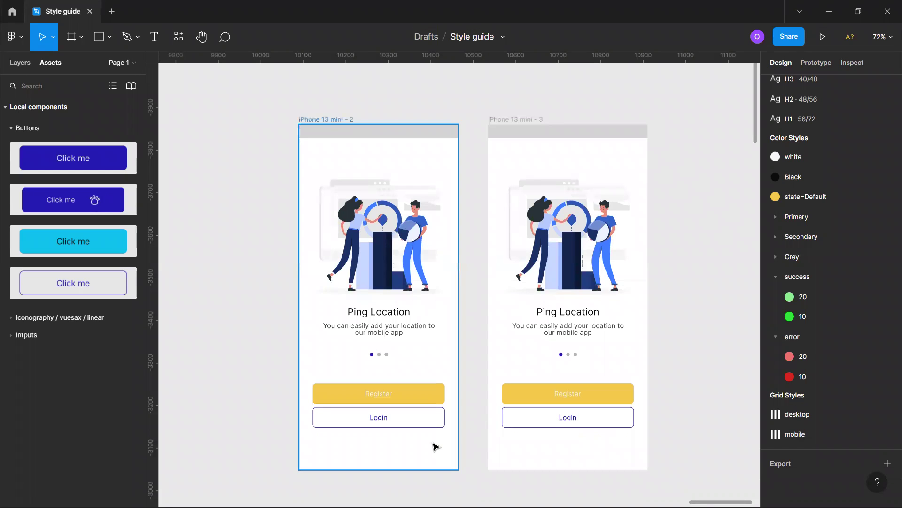
pyautogui.press('Return')
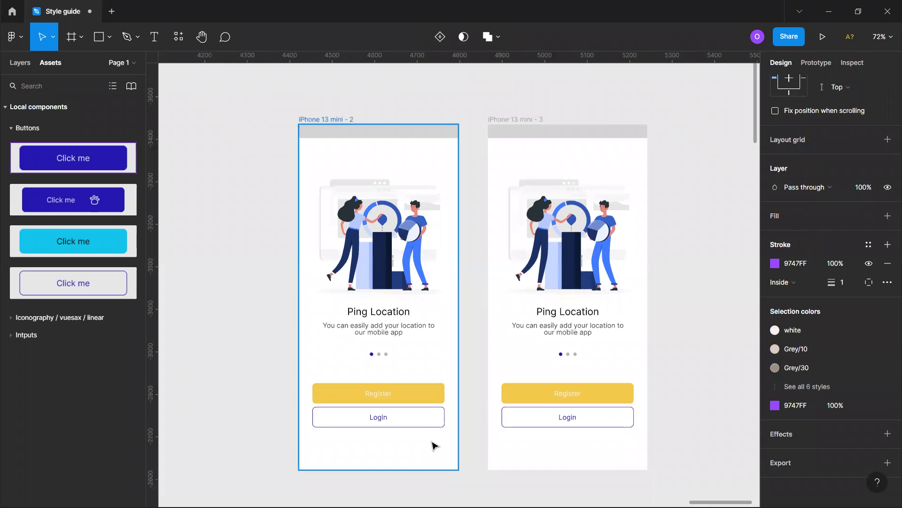
pyautogui.press('Escape')
pyautogui.click(435, 445)
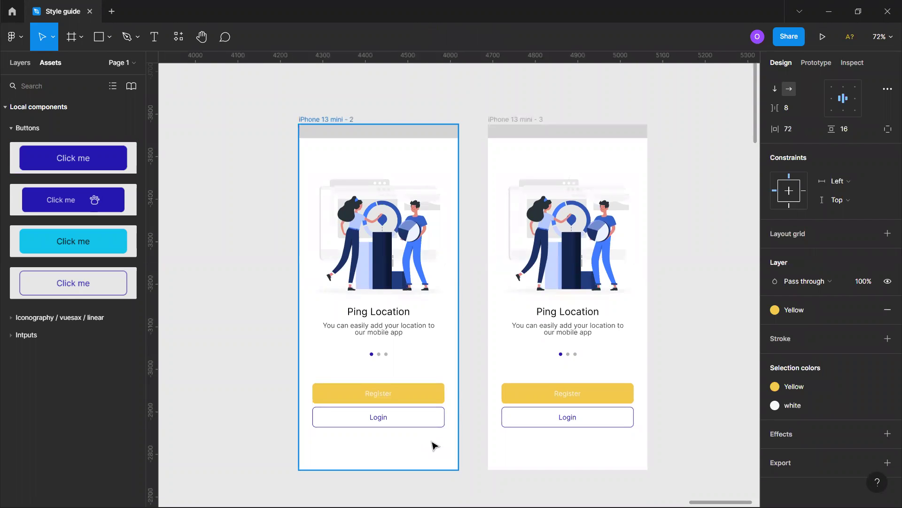
pyautogui.hotkey('ctrl', 'z')
pyautogui.click(700, 328)
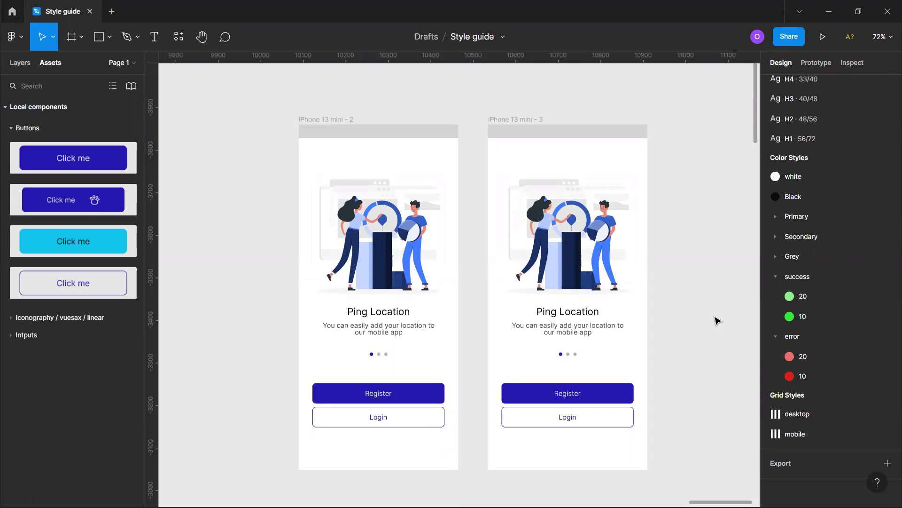
pyautogui.press('super+a')
pyautogui.press('Escape')
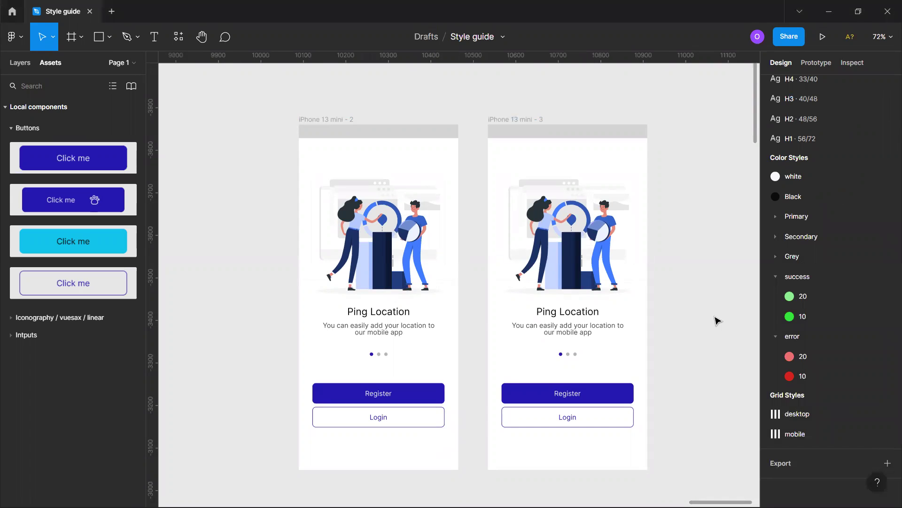